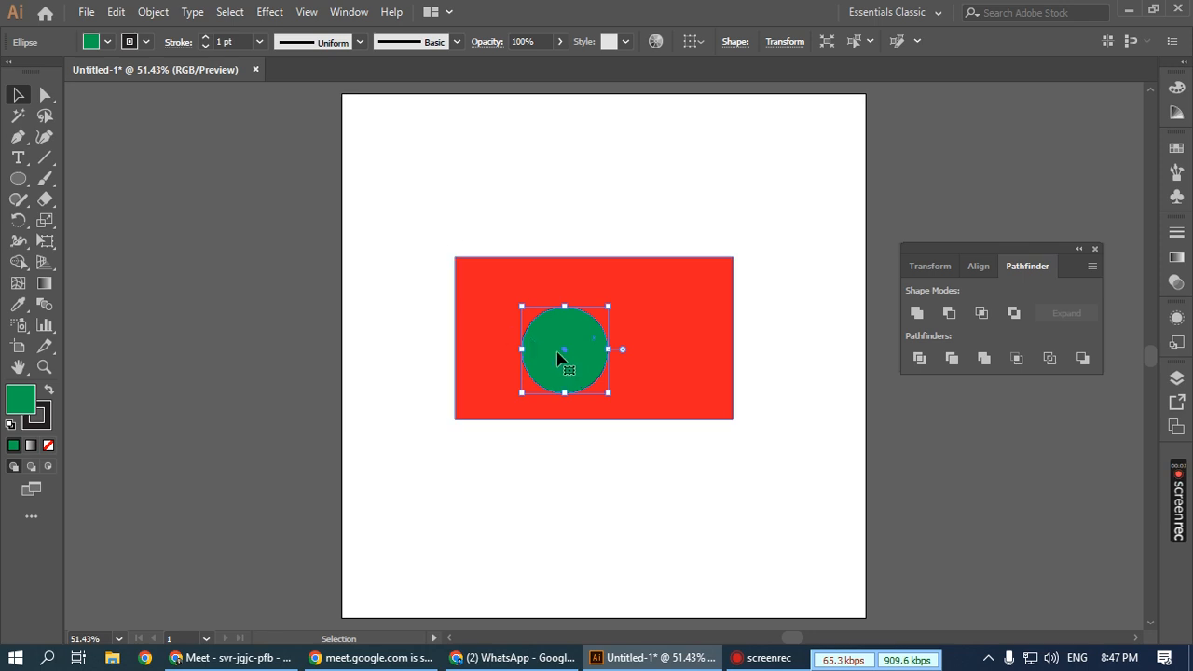
# - Move the red rectangle and green circle higher on the artboard and split both shapes with Pathfinder Divide
pyautogui.moveTo(598, 327); pyautogui.dragTo(602, 264)
pyautogui.moveTo(689, 430); pyautogui.dragTo(585, 283)
pyautogui.moveTo(601, 288); pyautogui.dragTo(599, 295)
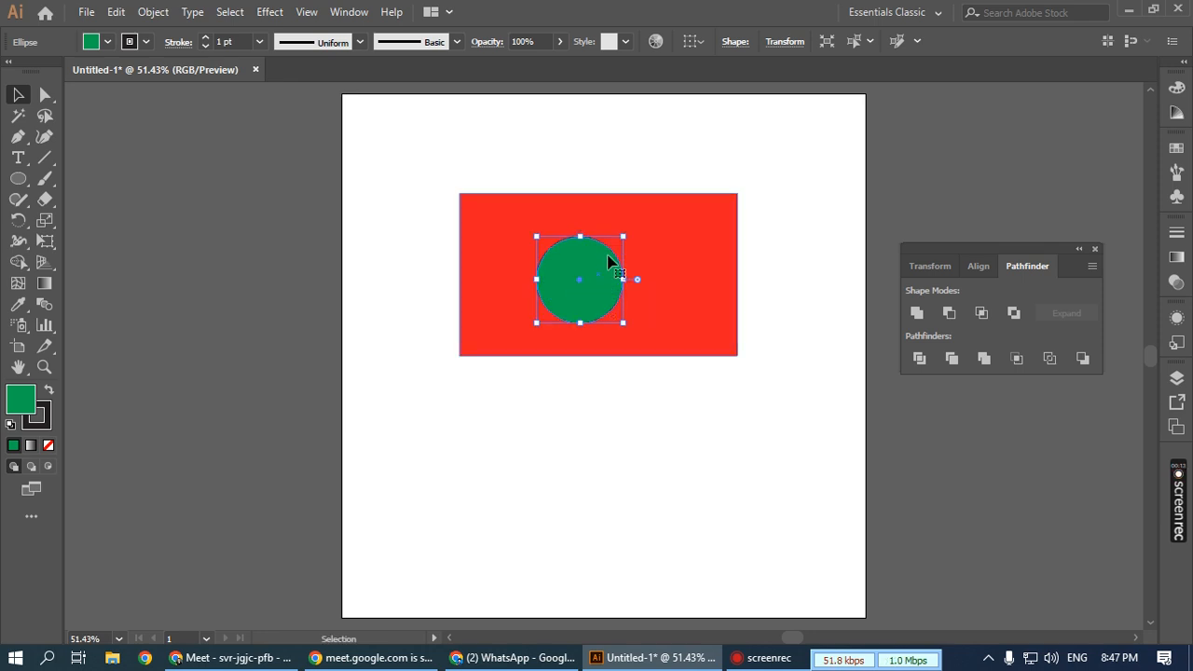
pyautogui.moveTo(679, 455); pyautogui.dragTo(535, 269)
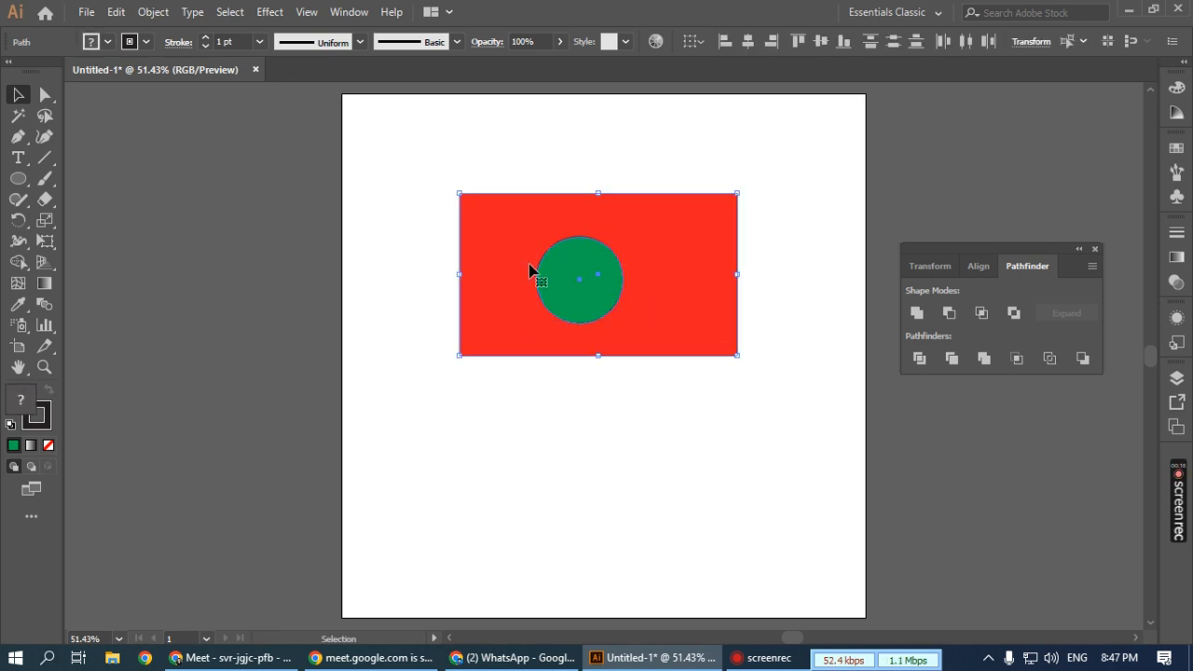
pyautogui.click(920, 358)
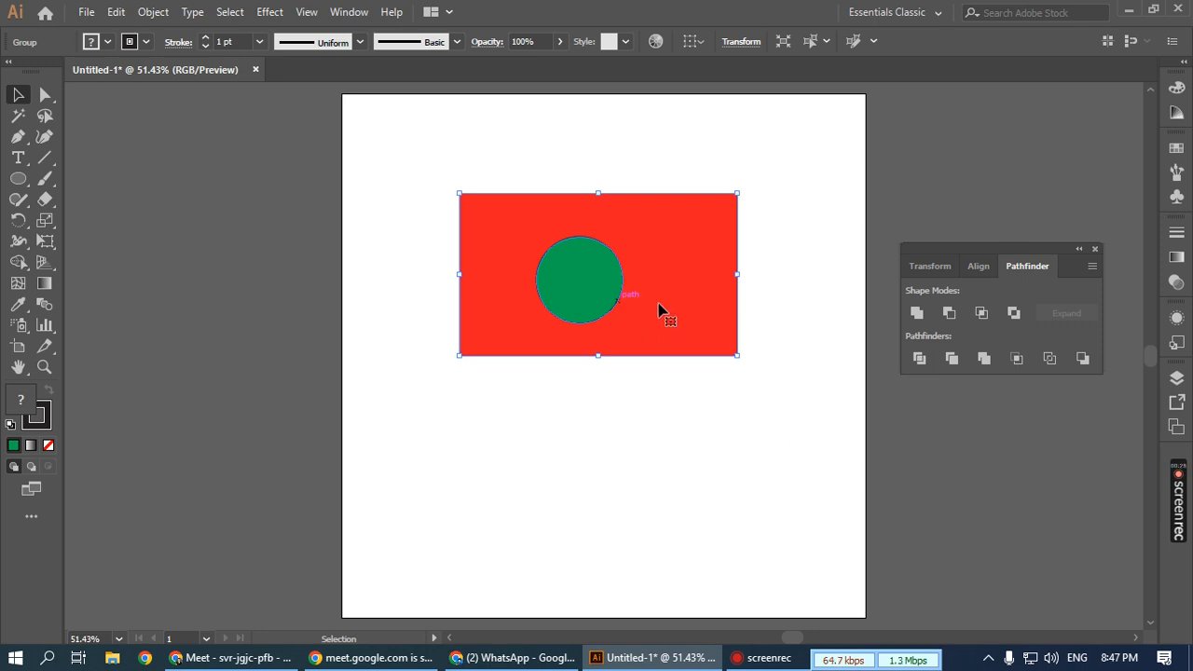
# - Ungroup the divided rectangle and circle artwork and deselect it
pyautogui.rightClick(560, 284)
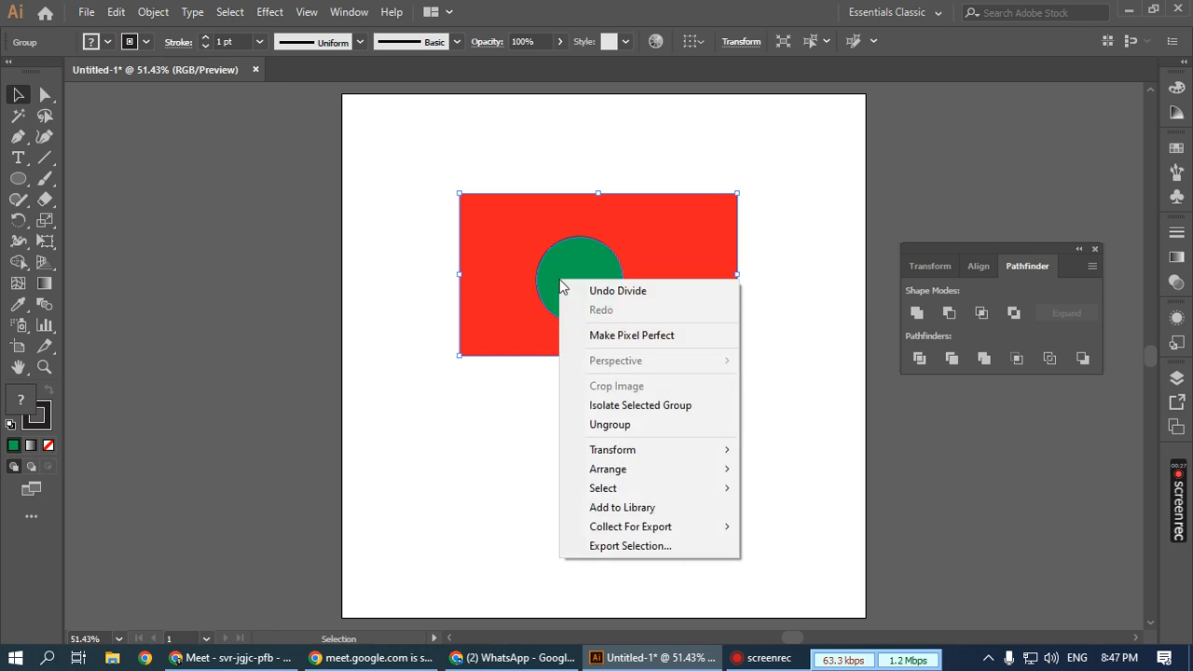
pyautogui.click(622, 426)
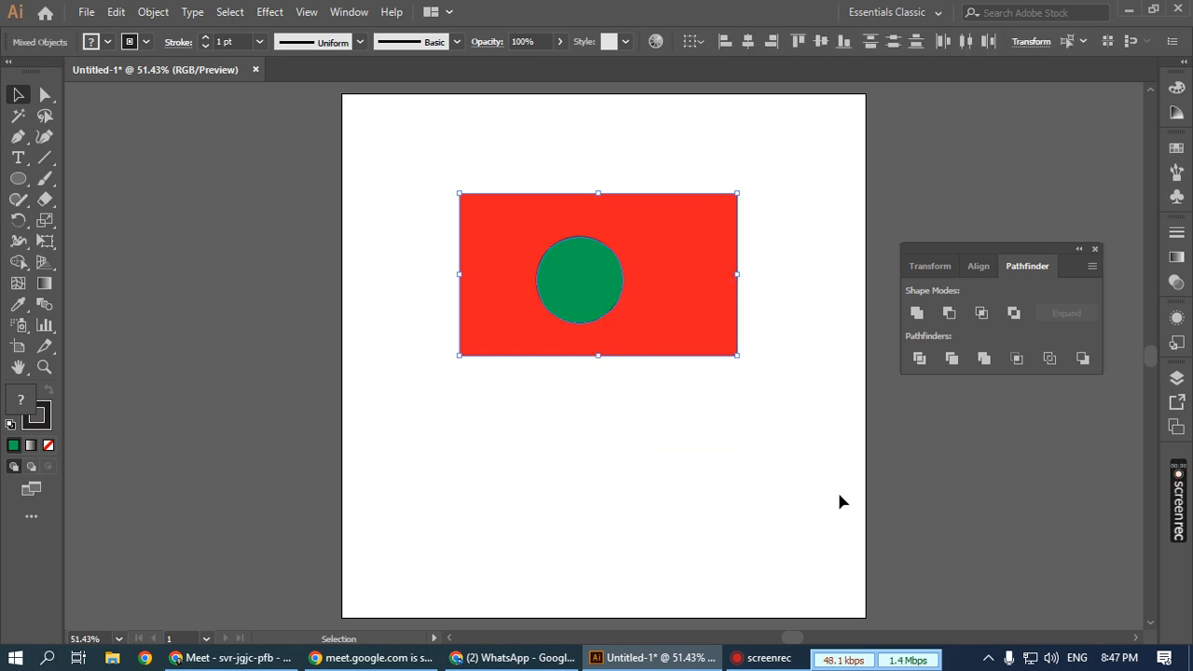
pyautogui.click(830, 475)
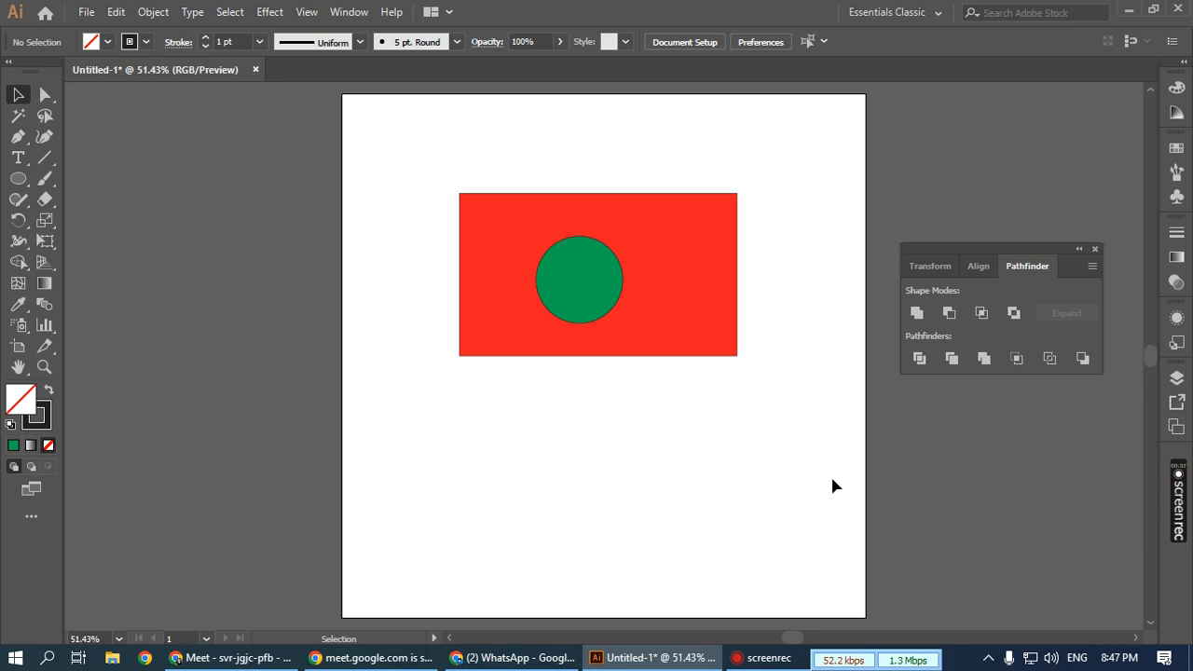
# - Select all the artwork and move it slightly up and to the right on the artboard
pyautogui.hotkey('ctrl', 'a')
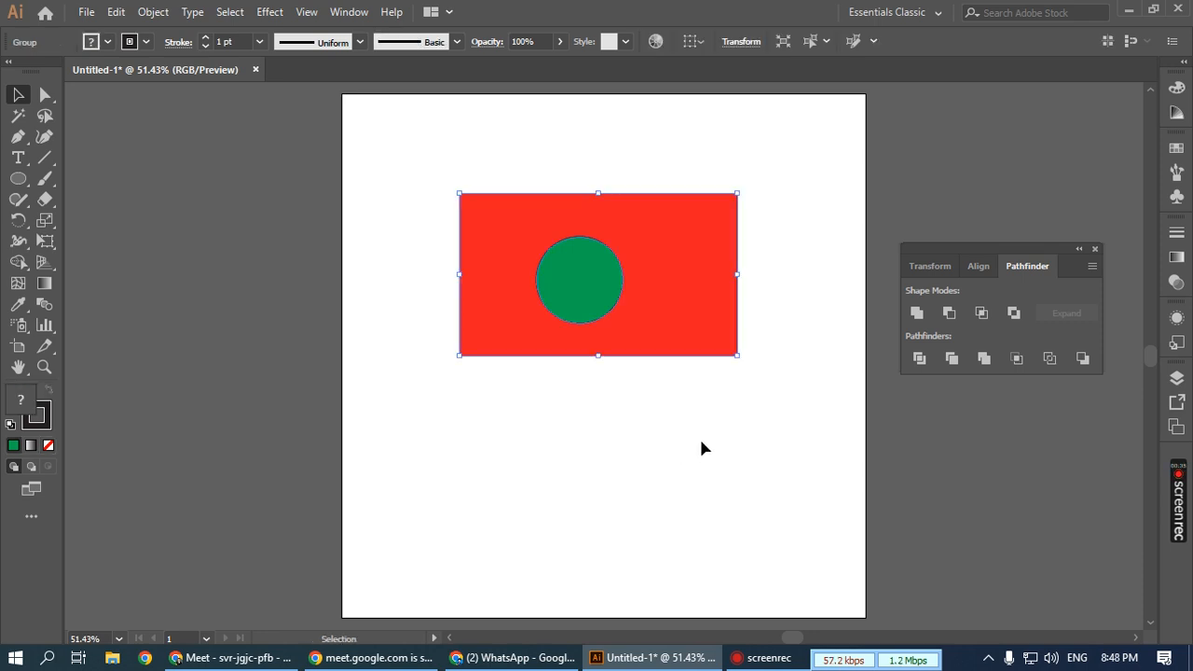
pyautogui.click(757, 492)
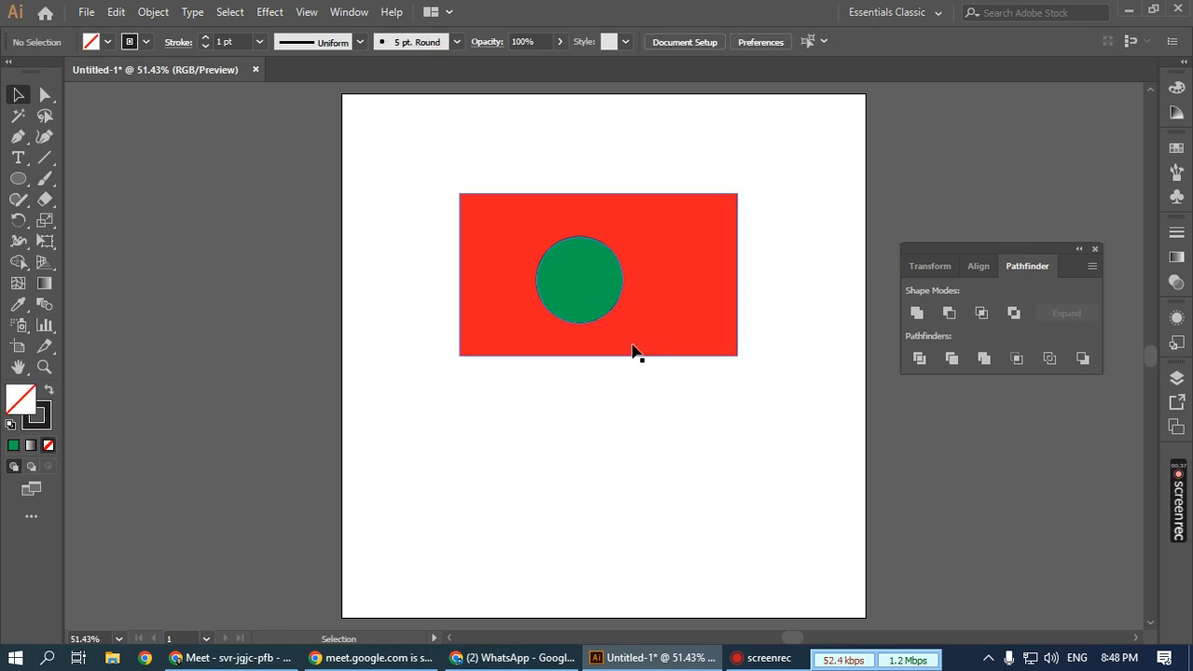
pyautogui.hotkey('ctrl', 'a')
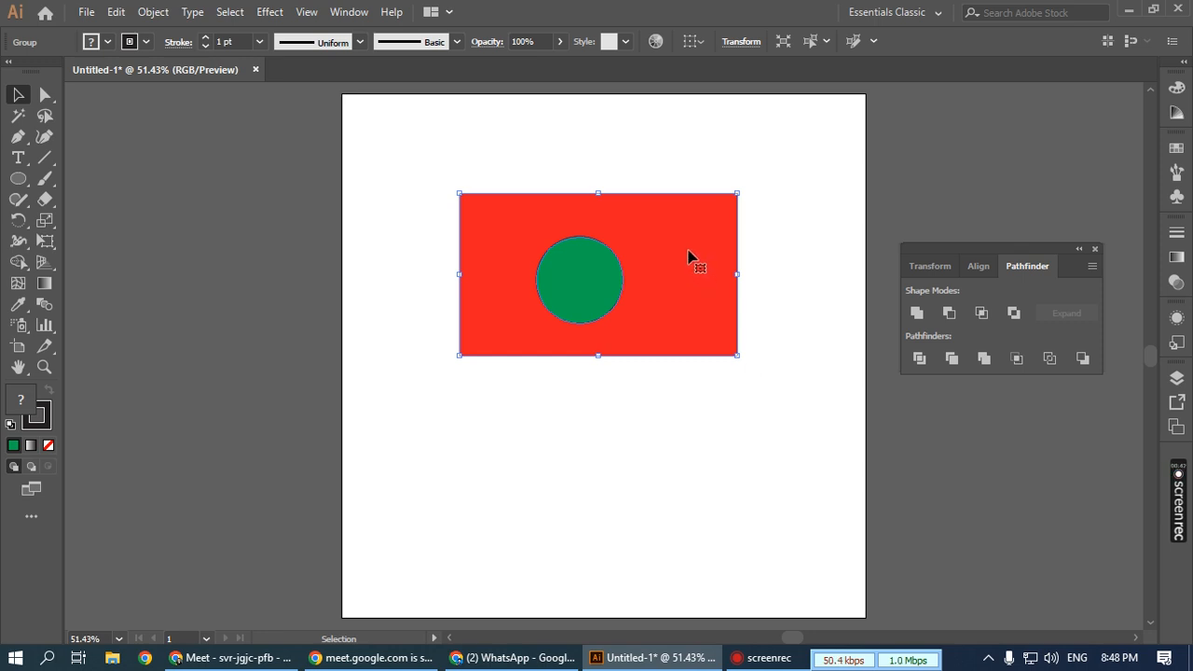
pyautogui.moveTo(688, 258); pyautogui.dragTo(716, 274)
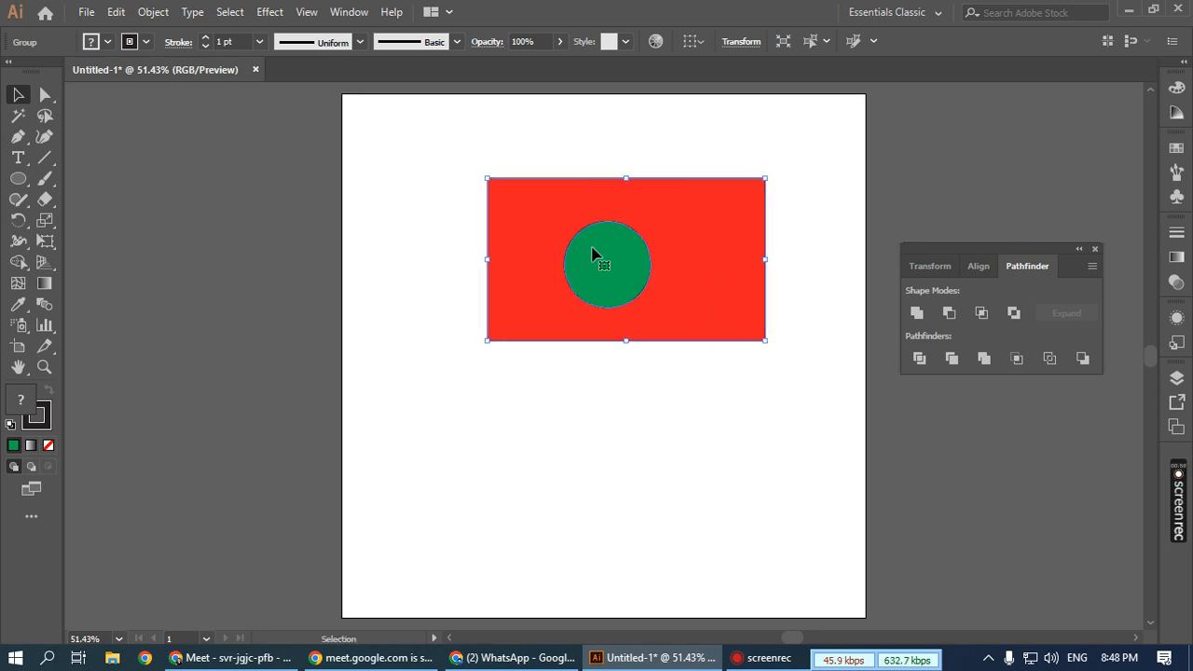
# - Try to move the green circle out to the area below the rectangle, and undo the move
pyautogui.click(751, 496)
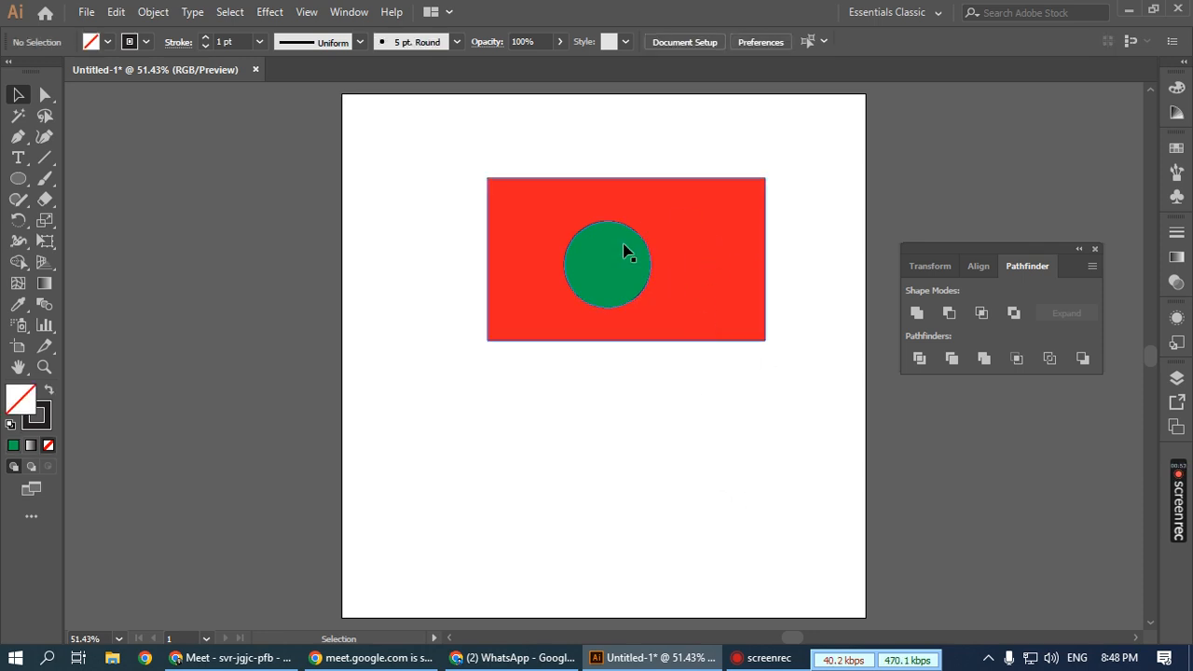
pyautogui.moveTo(607, 285); pyautogui.dragTo(633, 446)
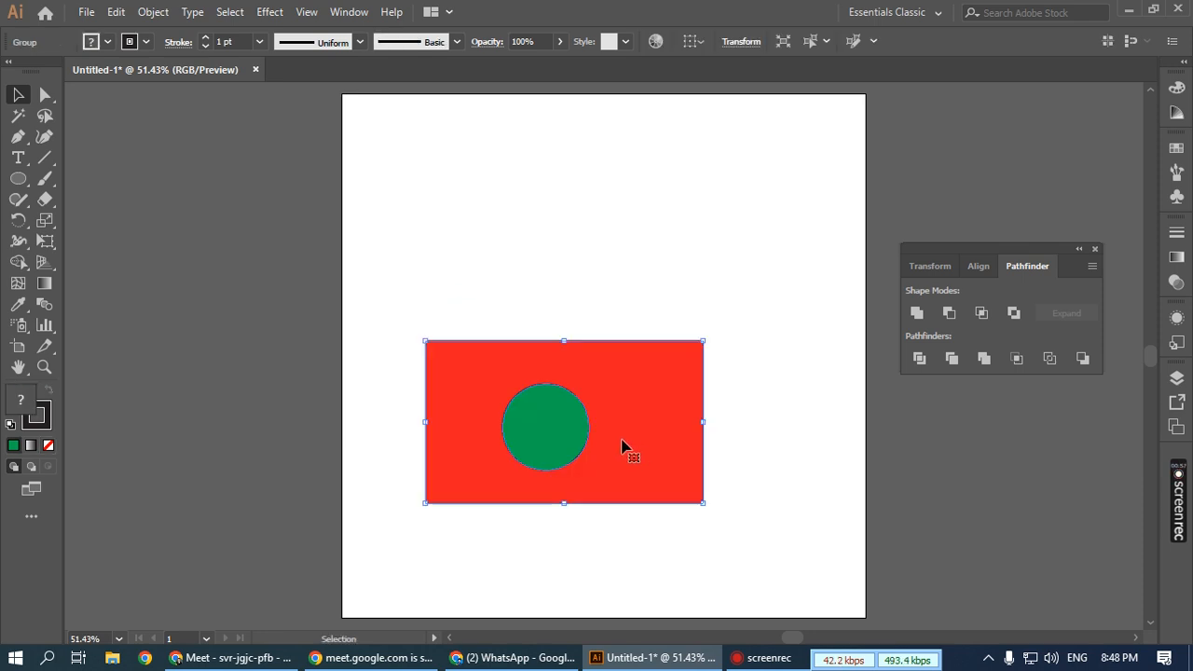
pyautogui.hotkey('ctrl', 'z')
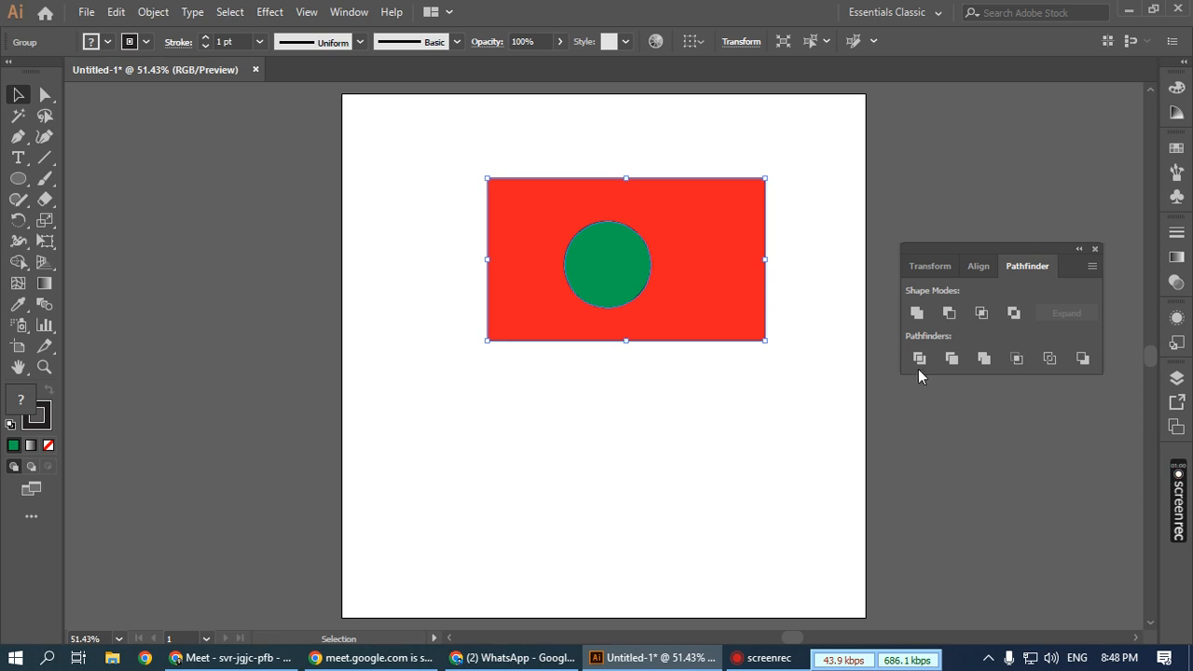
# - Ungroup the remaining artwork group and move the green circle out to the empty area below the red rectangle
pyautogui.rightClick(641, 276)
pyautogui.click(705, 417)
pyautogui.click(729, 384)
pyautogui.moveTo(621, 273); pyautogui.dragTo(486, 469)
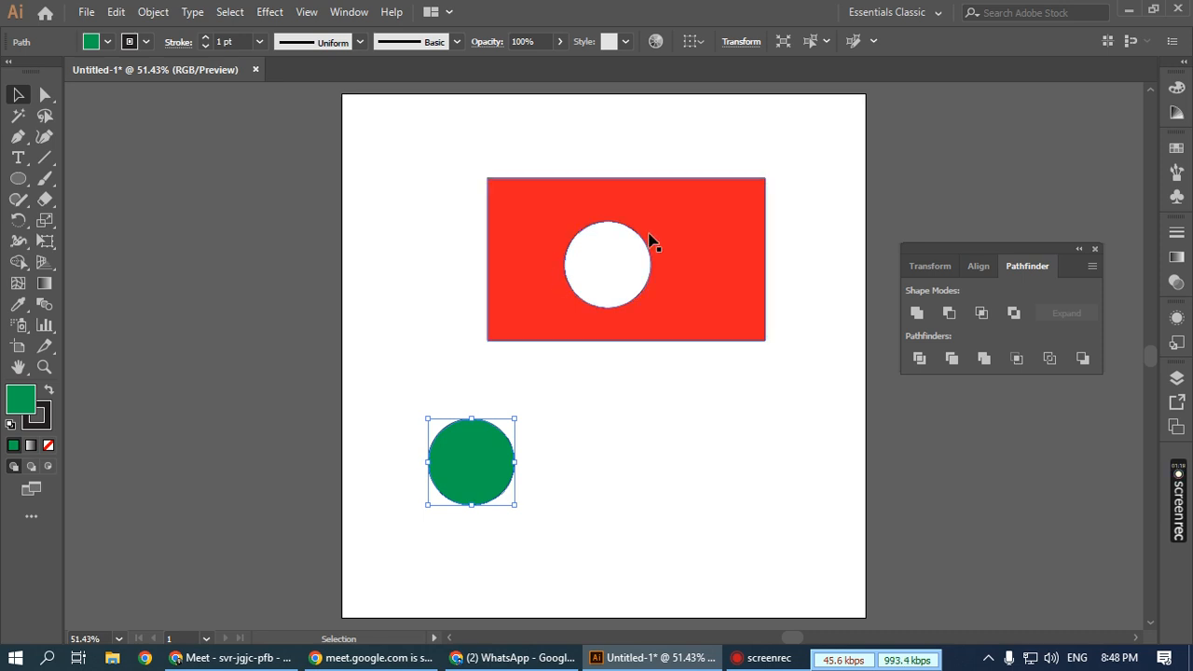
pyautogui.moveTo(466, 463); pyautogui.dragTo(628, 454)
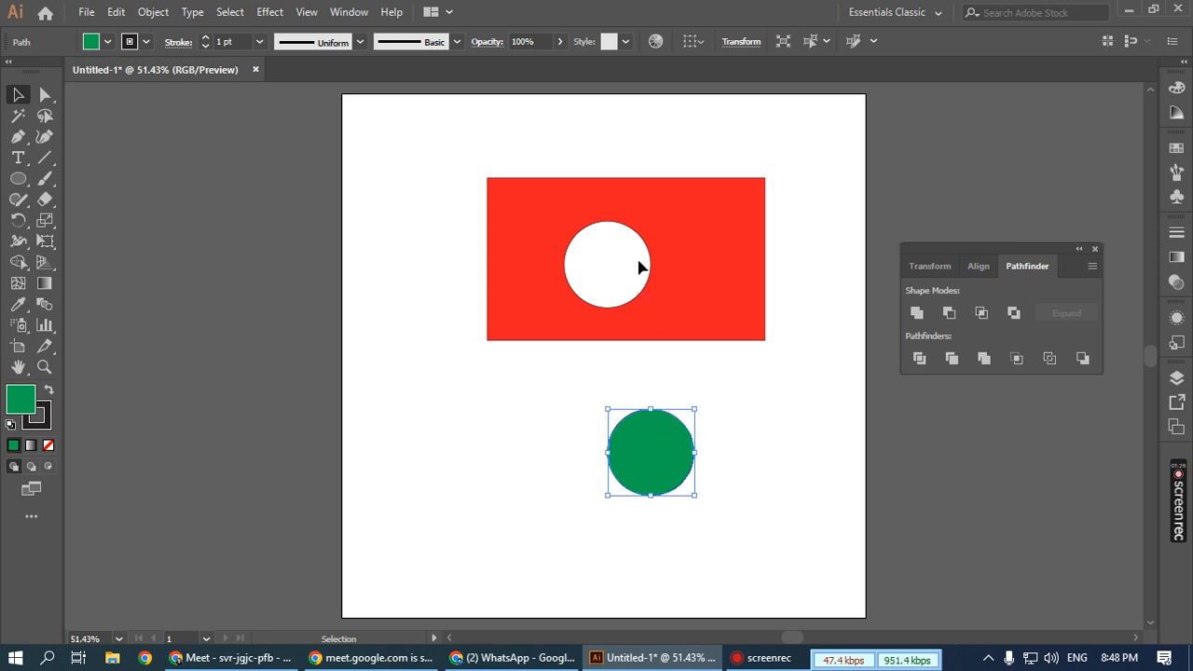
pyautogui.click(755, 470)
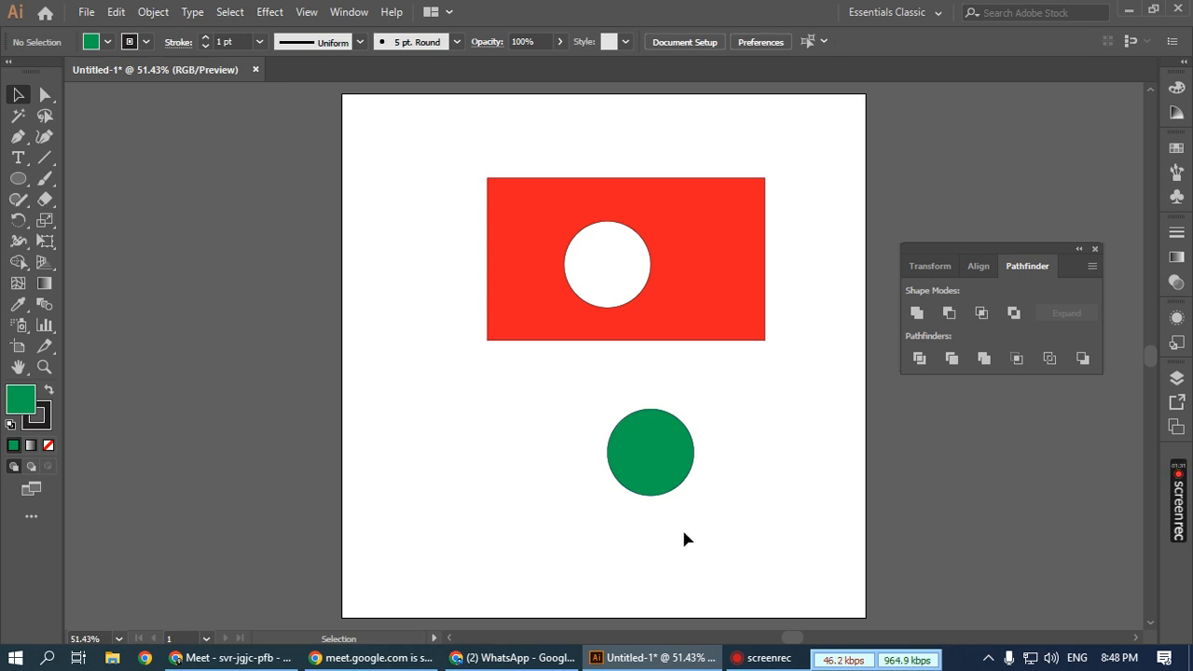
# - Place the green circle halfway across the red rectangle's right edge and split both shapes with Pathfinder Divide
pyautogui.moveTo(655, 479); pyautogui.dragTo(765, 270)
pyautogui.moveTo(820, 360); pyautogui.dragTo(695, 209)
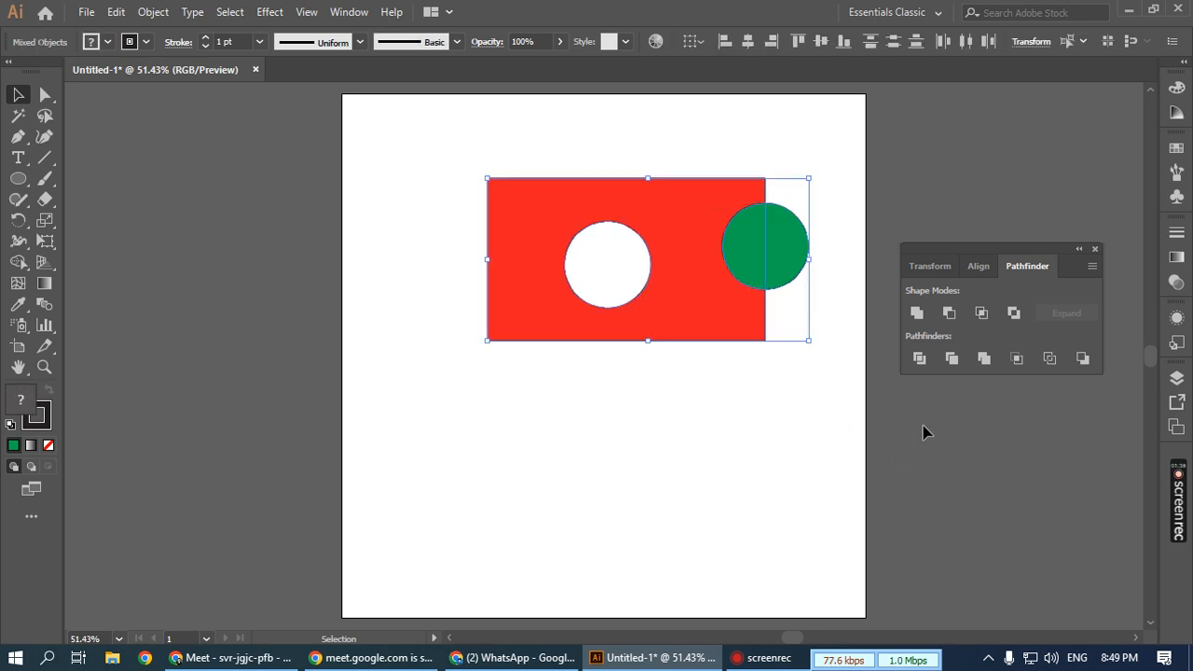
pyautogui.click(920, 360)
# - Ungroup the divided pieces and move the two green half circles and the red rectangle apart
pyautogui.rightClick(748, 271)
pyautogui.click(811, 416)
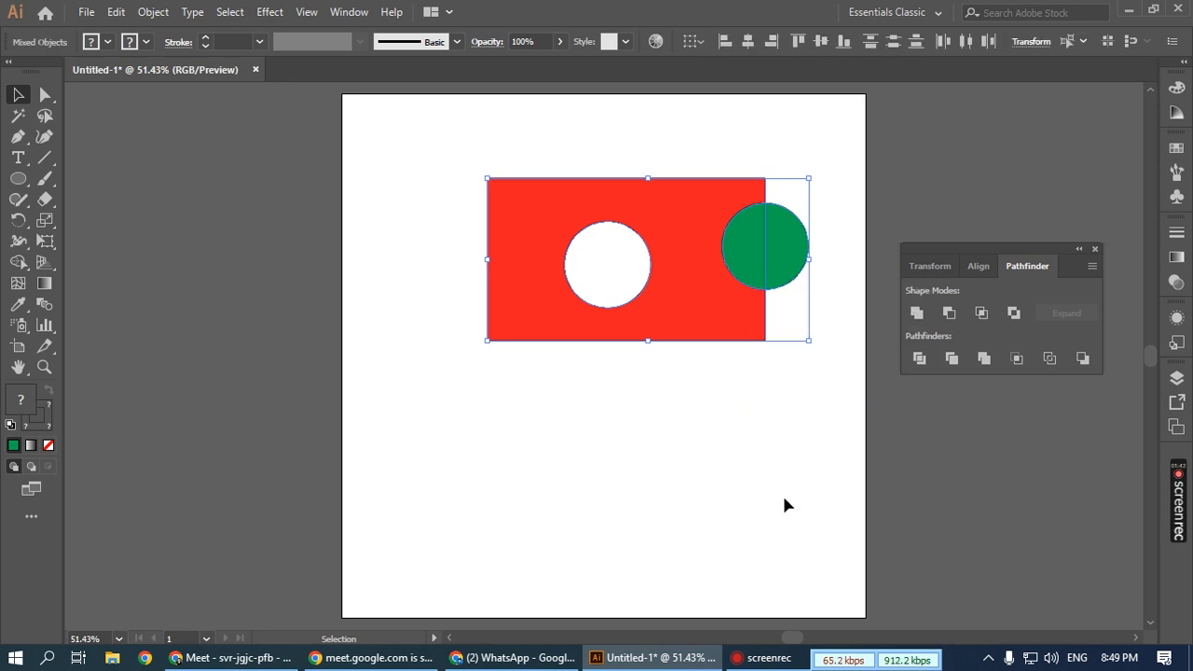
pyautogui.click(791, 562)
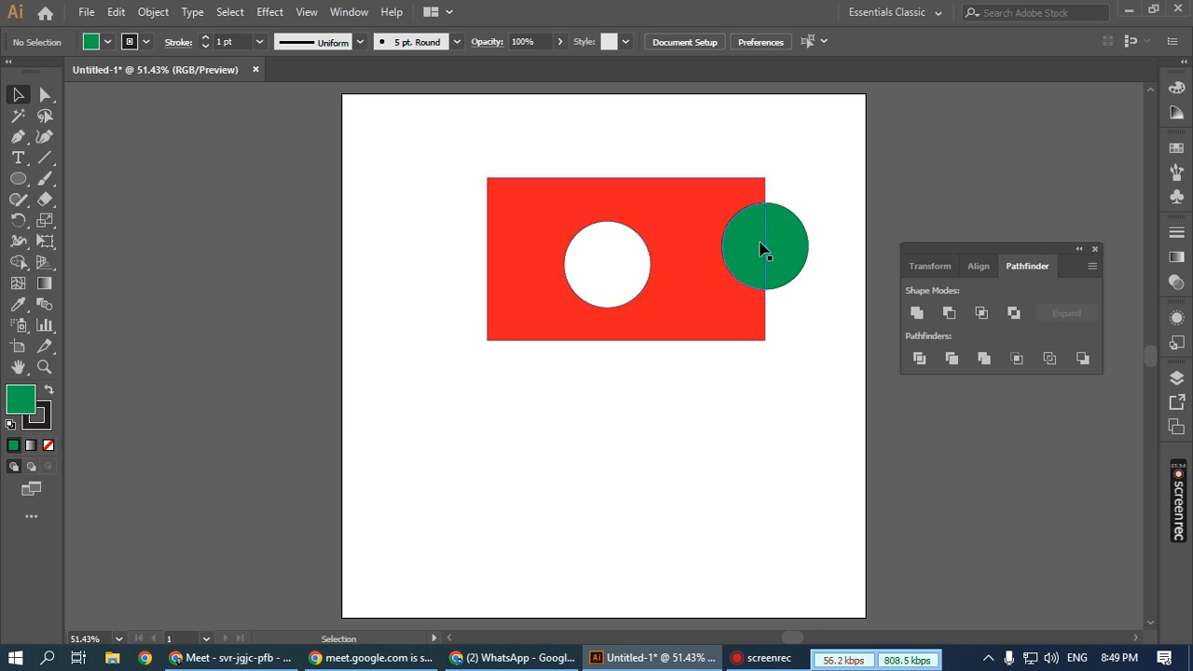
pyautogui.moveTo(792, 245); pyautogui.dragTo(836, 233)
pyautogui.moveTo(754, 246); pyautogui.dragTo(796, 391)
pyautogui.moveTo(690, 227); pyautogui.dragTo(663, 190)
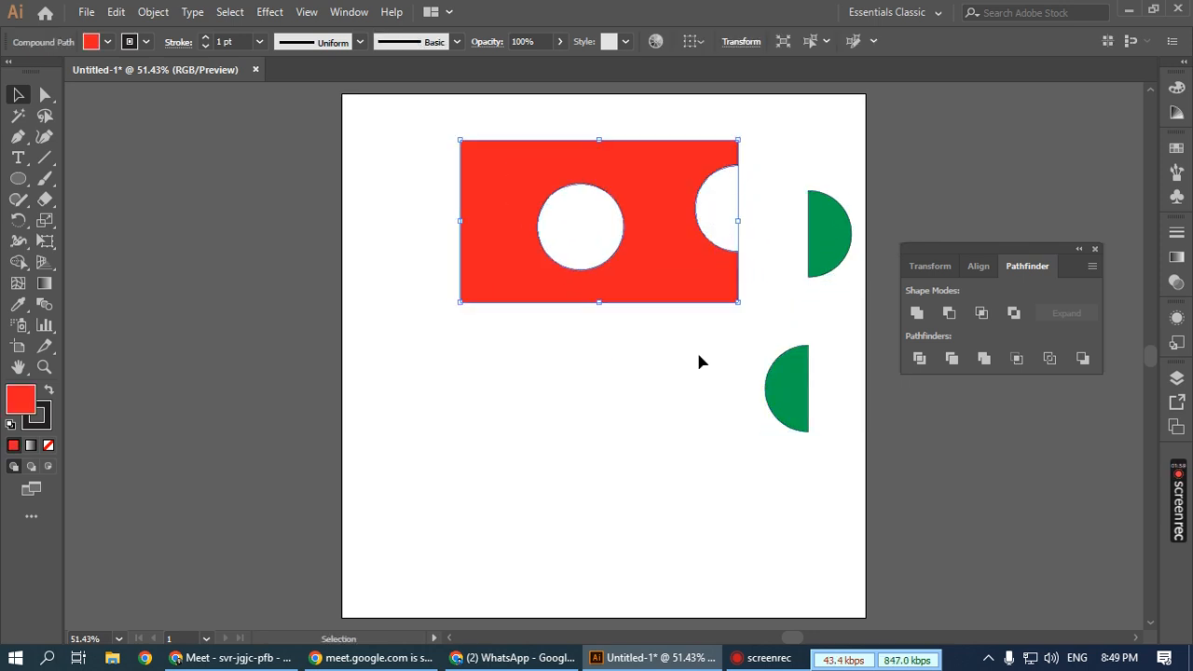
# - Arrange the two green half circles side by side with a small gap beneath the red rectangle
pyautogui.click(690, 401)
pyautogui.moveTo(796, 400); pyautogui.dragTo(699, 347)
pyautogui.moveTo(826, 245); pyautogui.dragTo(714, 378)
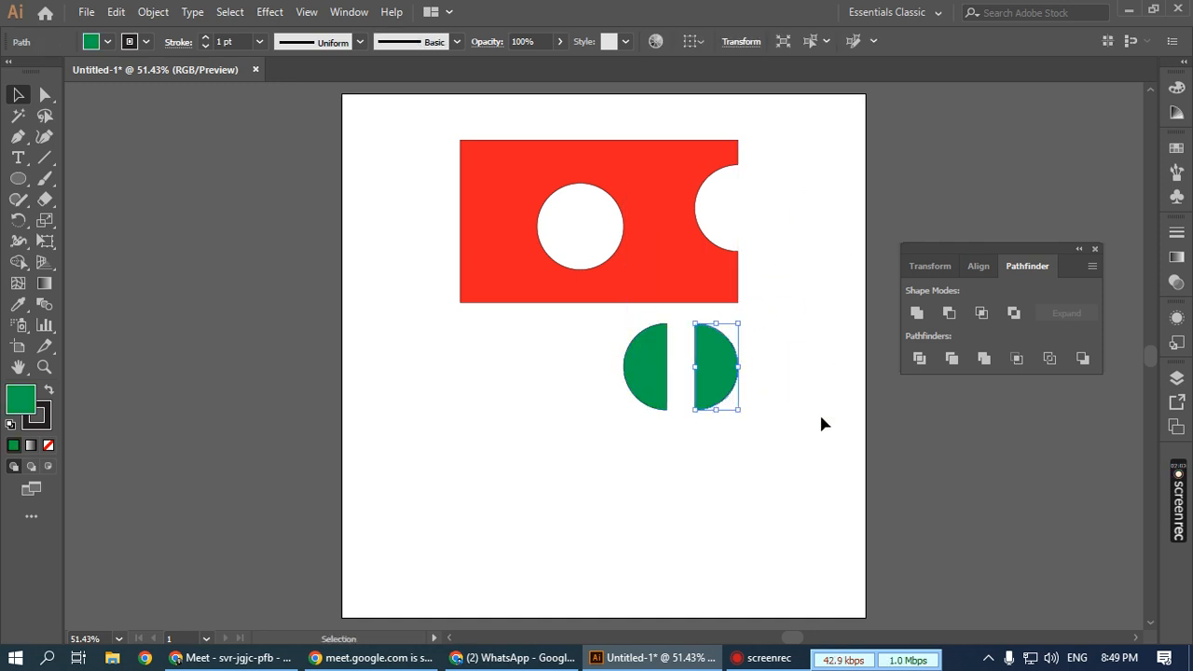
pyautogui.click(835, 425)
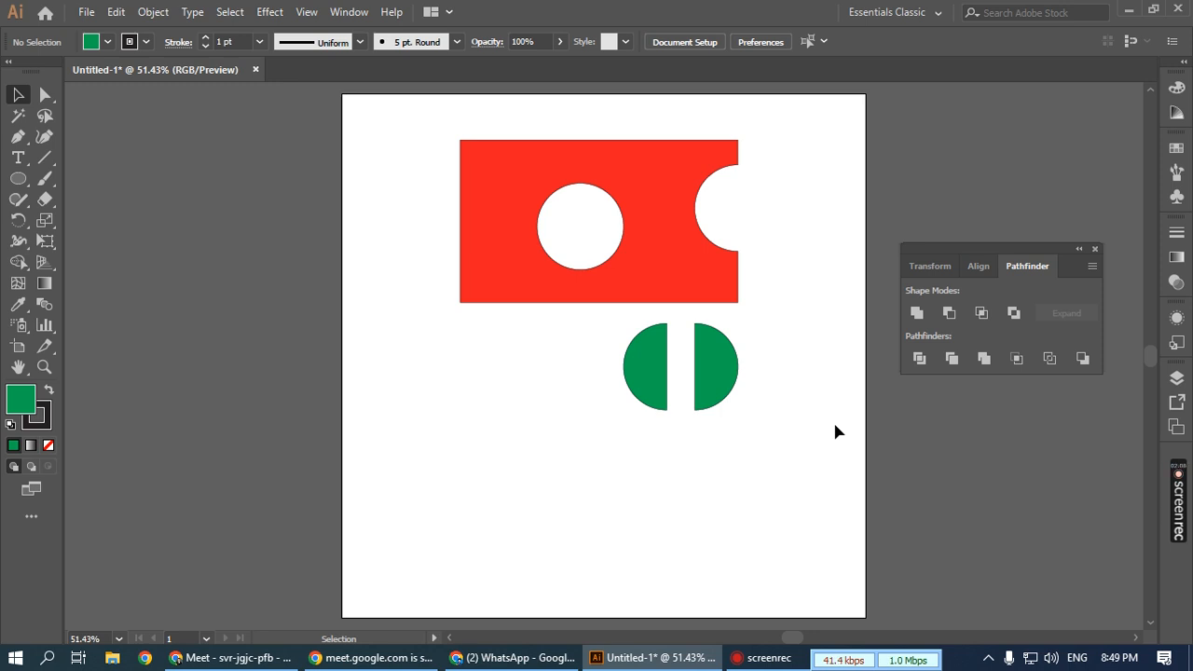
# - Delete all artwork from the artboard and dock the floating Pathfinder panel group as icons beside the canvas
pyautogui.moveTo(835, 472); pyautogui.dragTo(516, 223)
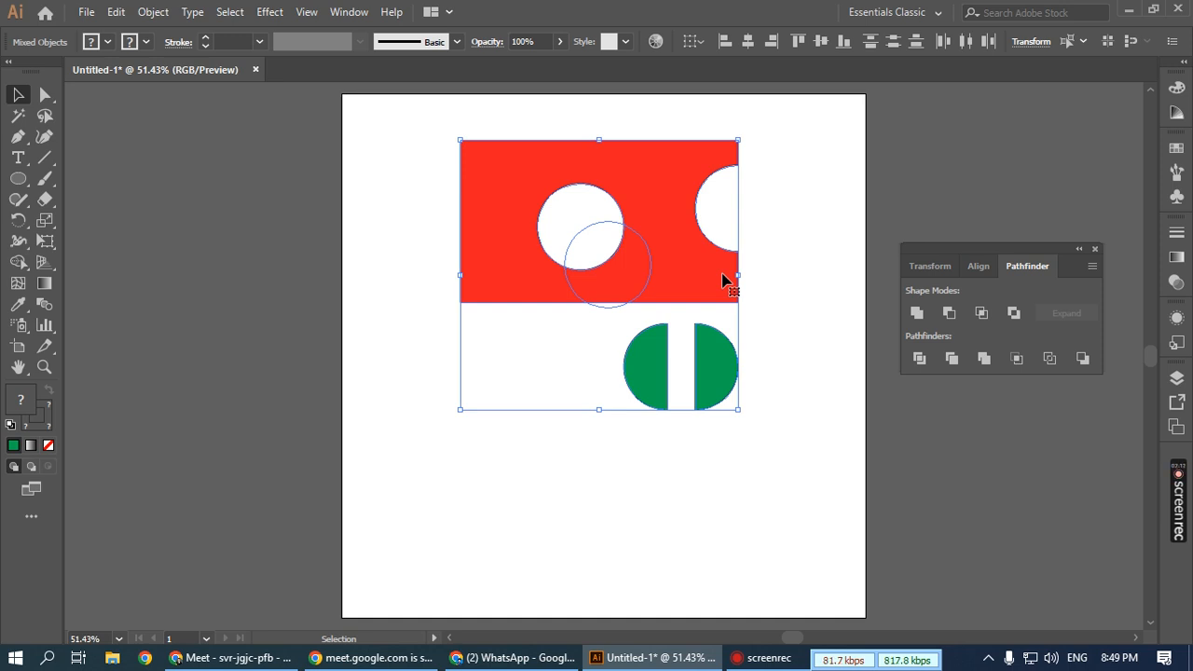
pyautogui.press('Delete')
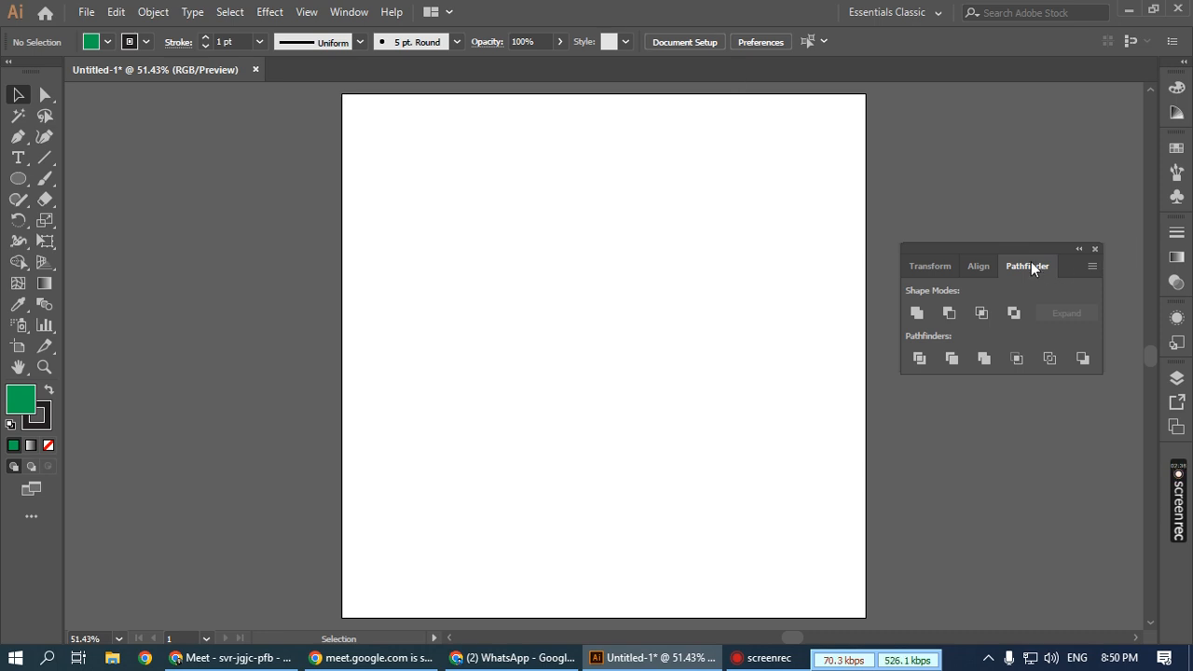
pyautogui.moveTo(1009, 248); pyautogui.dragTo(1177, 466)
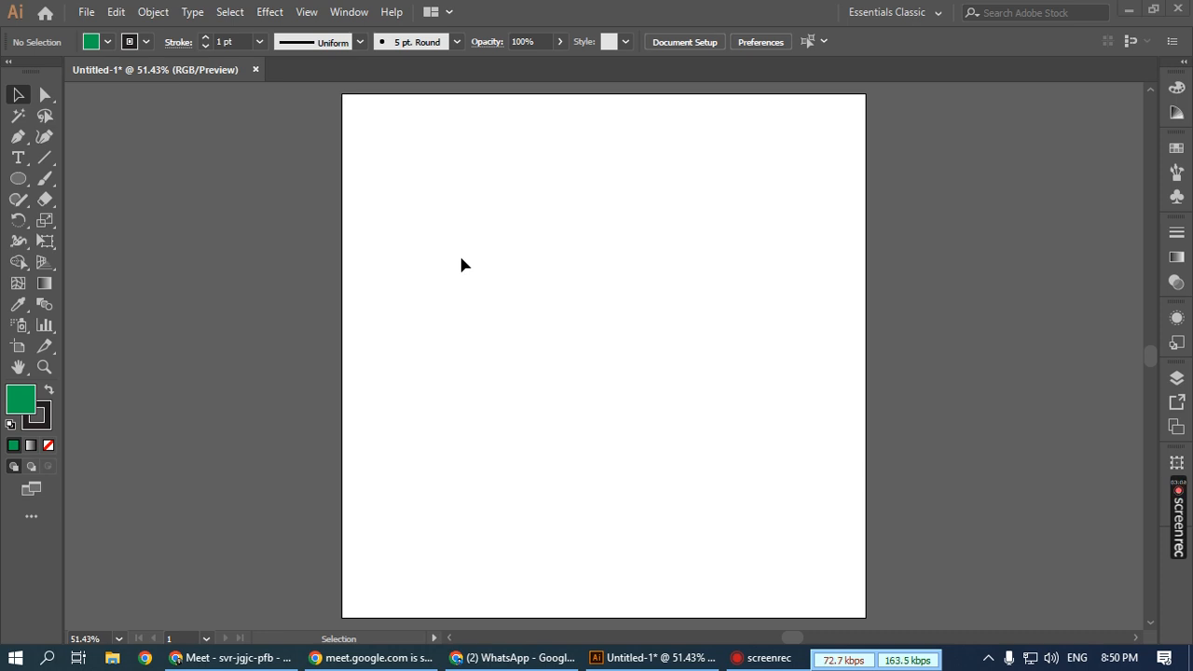
# - Draw a circular polar grid of three concentric rings without radial dividers near the artboard's centre
pyautogui.click(45, 159)
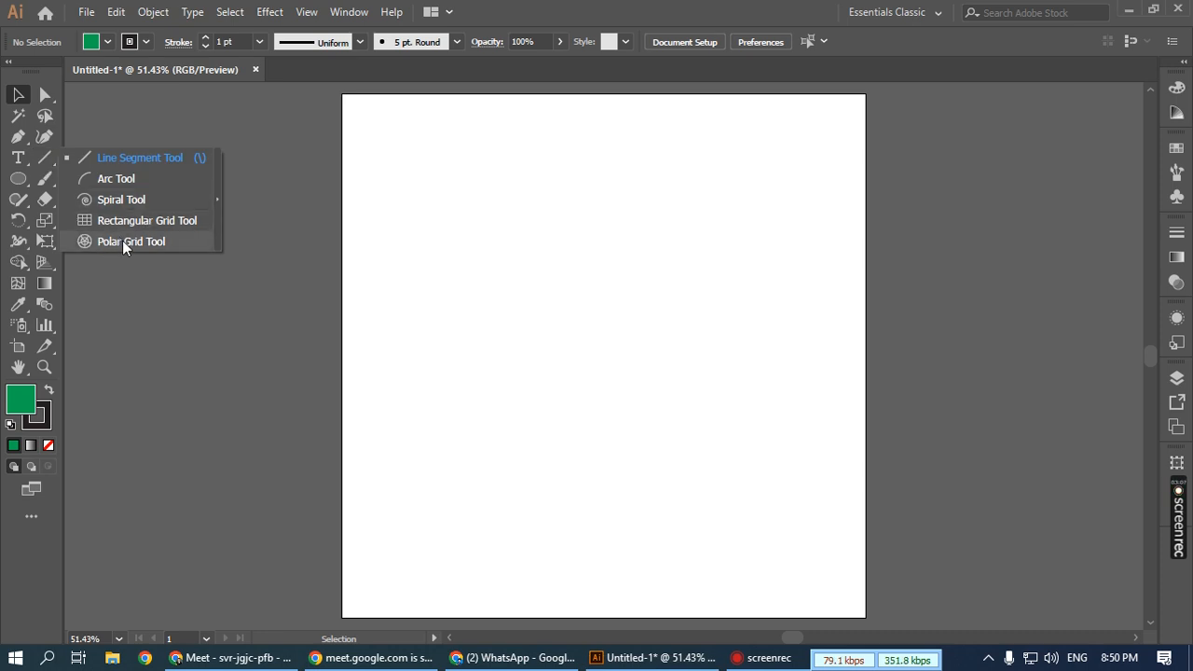
pyautogui.click(88, 242)
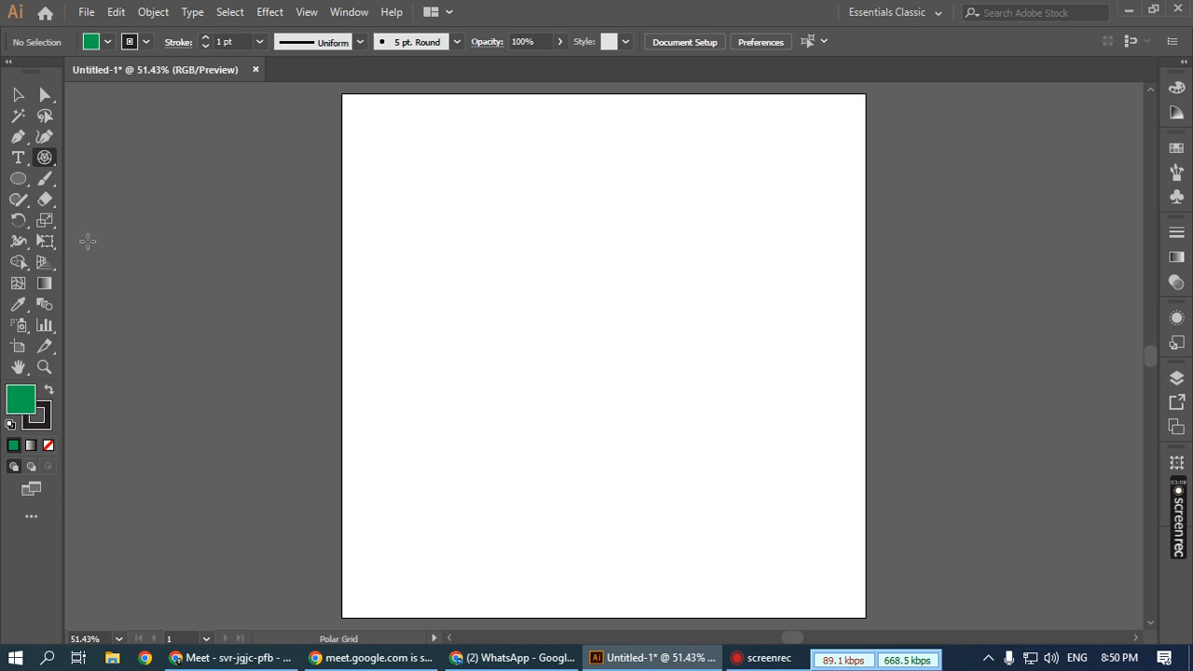
pyautogui.moveTo(585, 303); pyautogui.dragTo(730, 500)
pyautogui.press('Left')
pyautogui.press('Left')
pyautogui.press('Left')
pyautogui.press('Left')
pyautogui.press('Left')
pyautogui.press('Down')
pyautogui.press('Down')
pyautogui.press('Down')
pyautogui.press('Down')
pyautogui.press('Up')
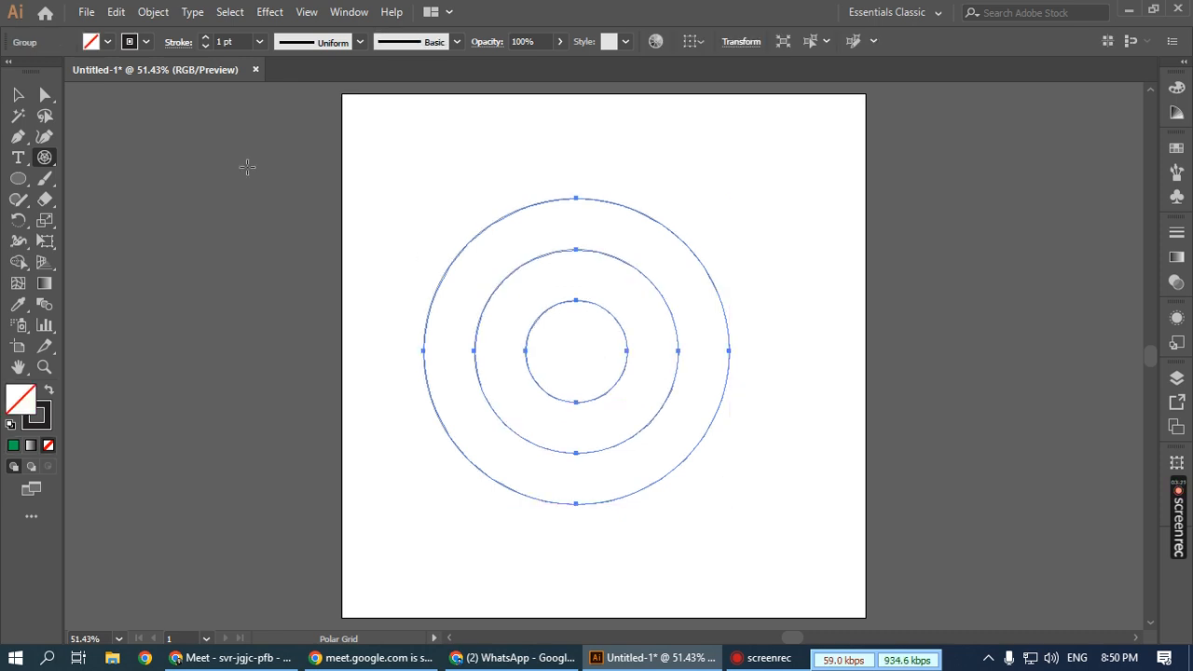
# - Move the concentric rings slightly up and to the right using the Selection tool
pyautogui.click(18, 94)
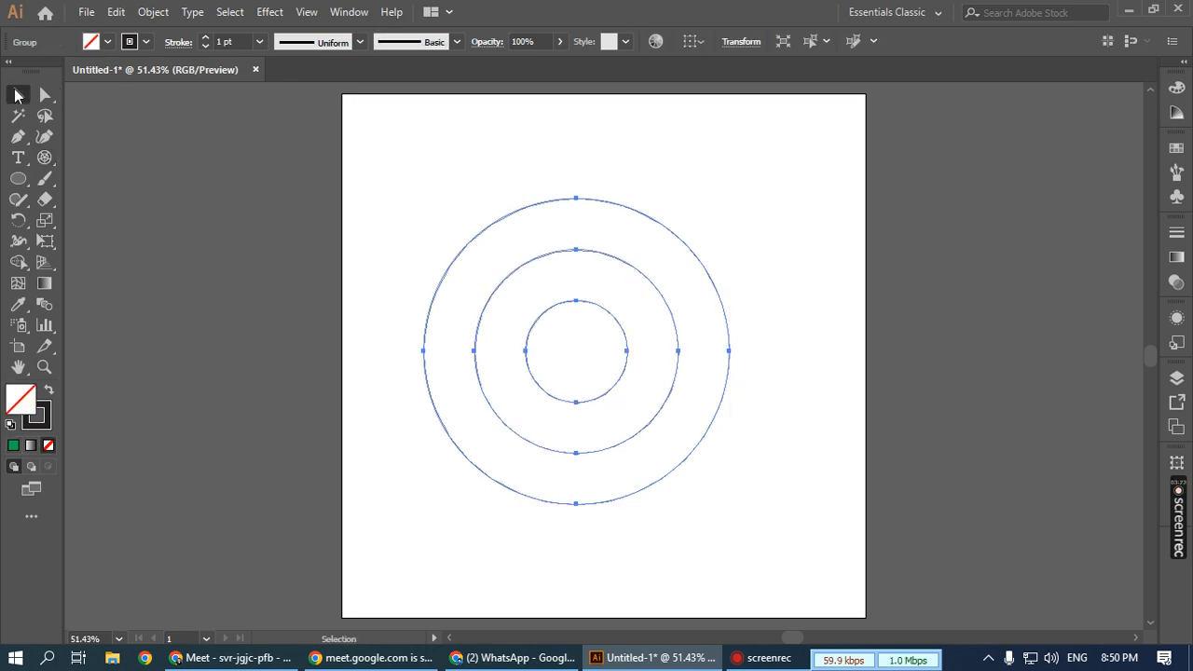
pyautogui.click(658, 272)
pyautogui.moveTo(634, 270); pyautogui.dragTo(638, 240)
pyautogui.moveTo(581, 283); pyautogui.dragTo(581, 283)
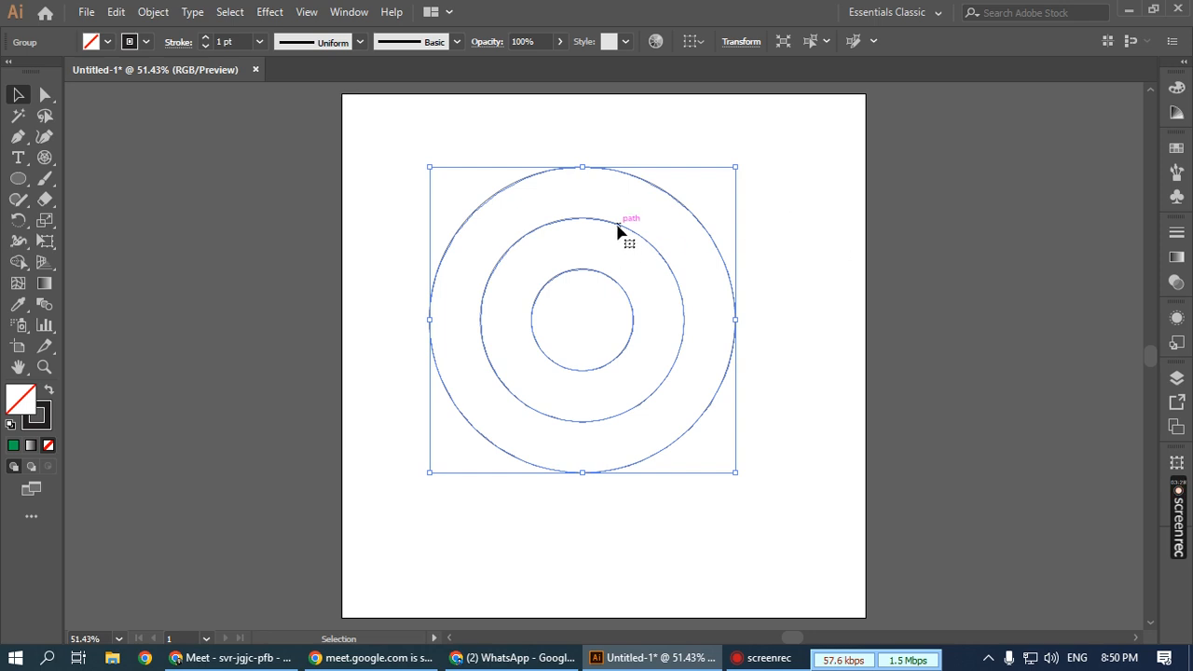
# - Ungroup the polar grid repeatedly until each ring is a separate path, and deselect the rings
pyautogui.rightClick(619, 224)
pyautogui.click(685, 375)
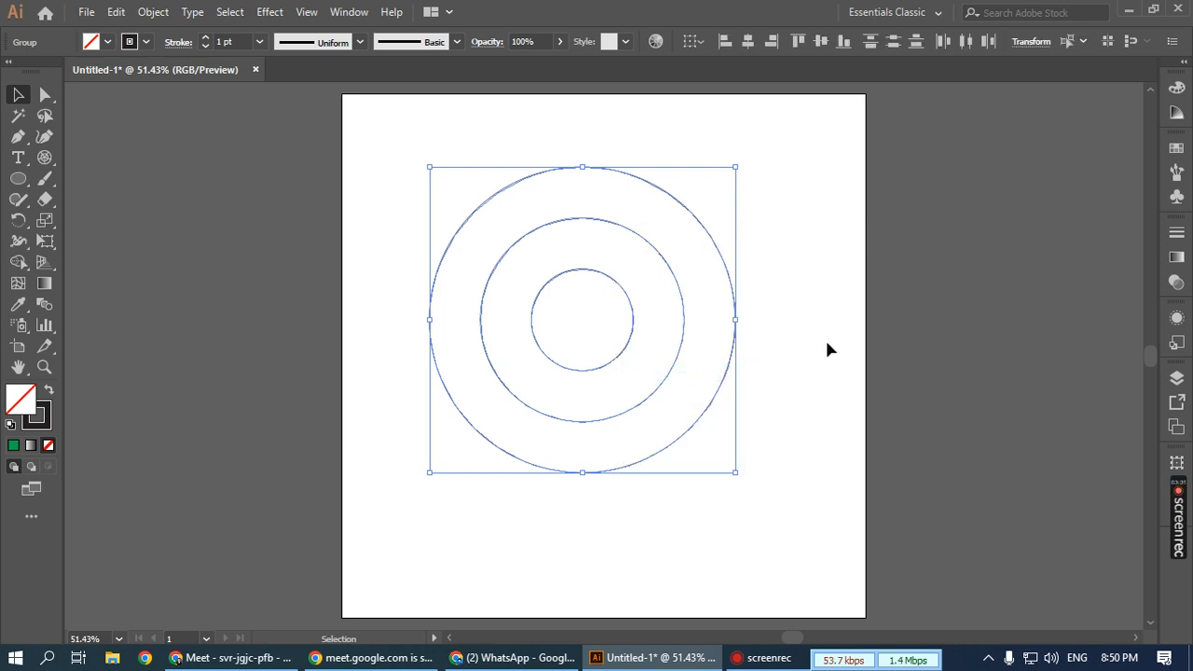
pyautogui.click(669, 315)
pyautogui.click(632, 306)
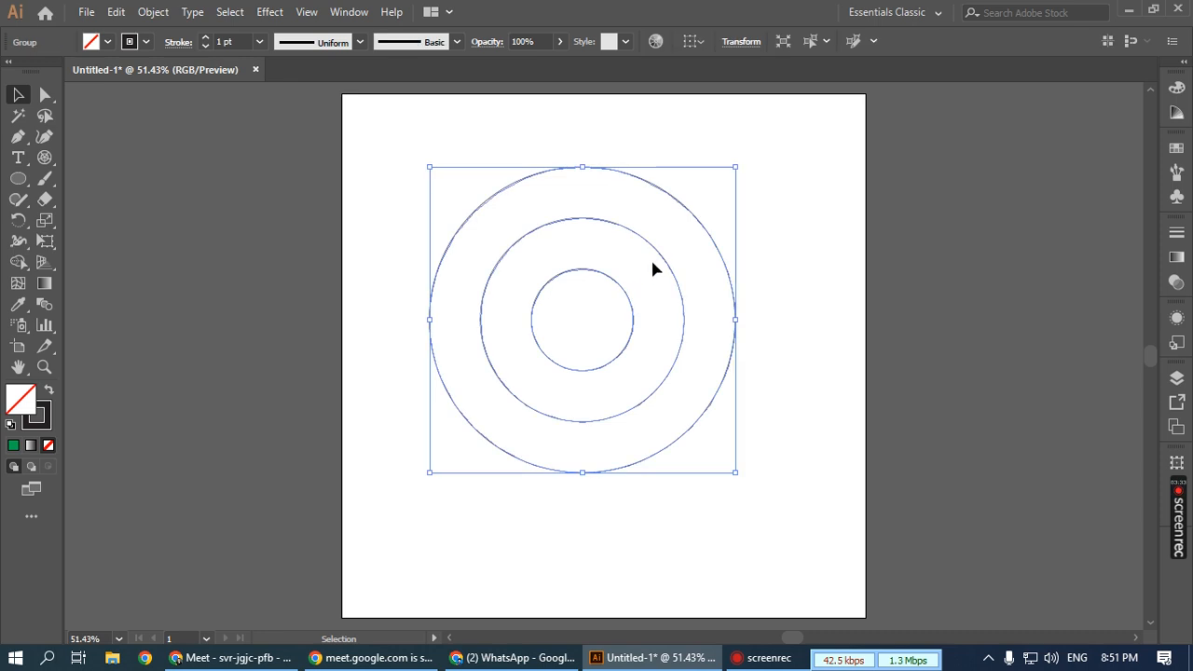
pyautogui.rightClick(665, 255)
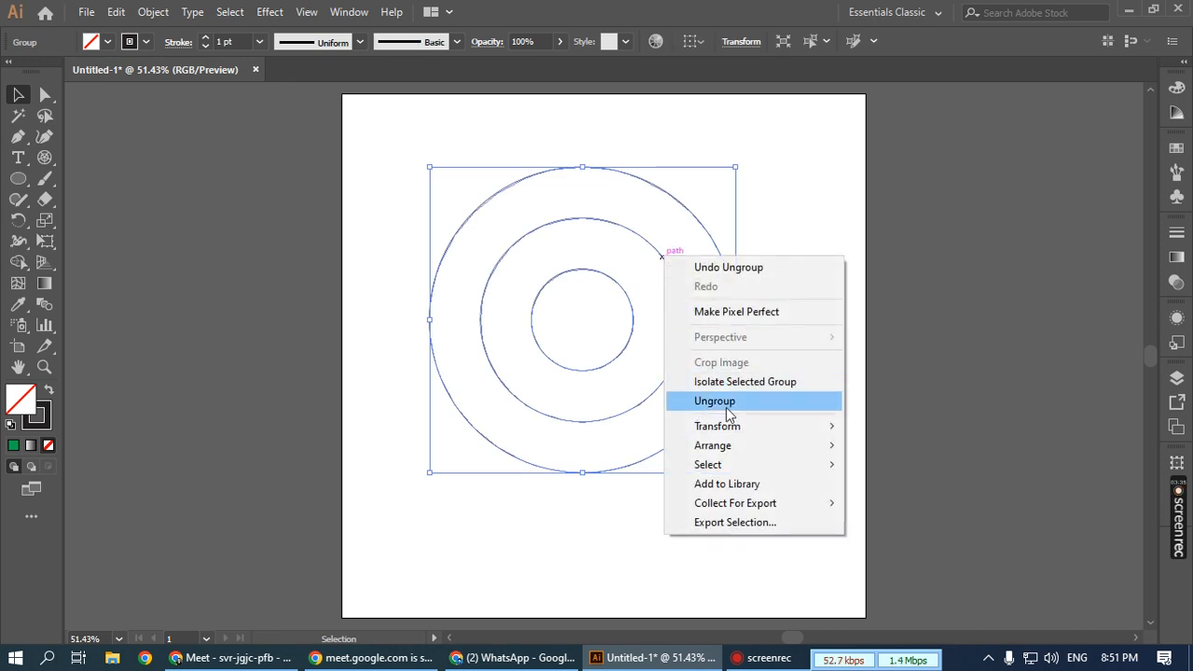
pyautogui.click(724, 401)
pyautogui.click(791, 372)
# - Enlarge the innermost ring proportionally from its centre, keeping it inside the middle ring
pyautogui.click(630, 300)
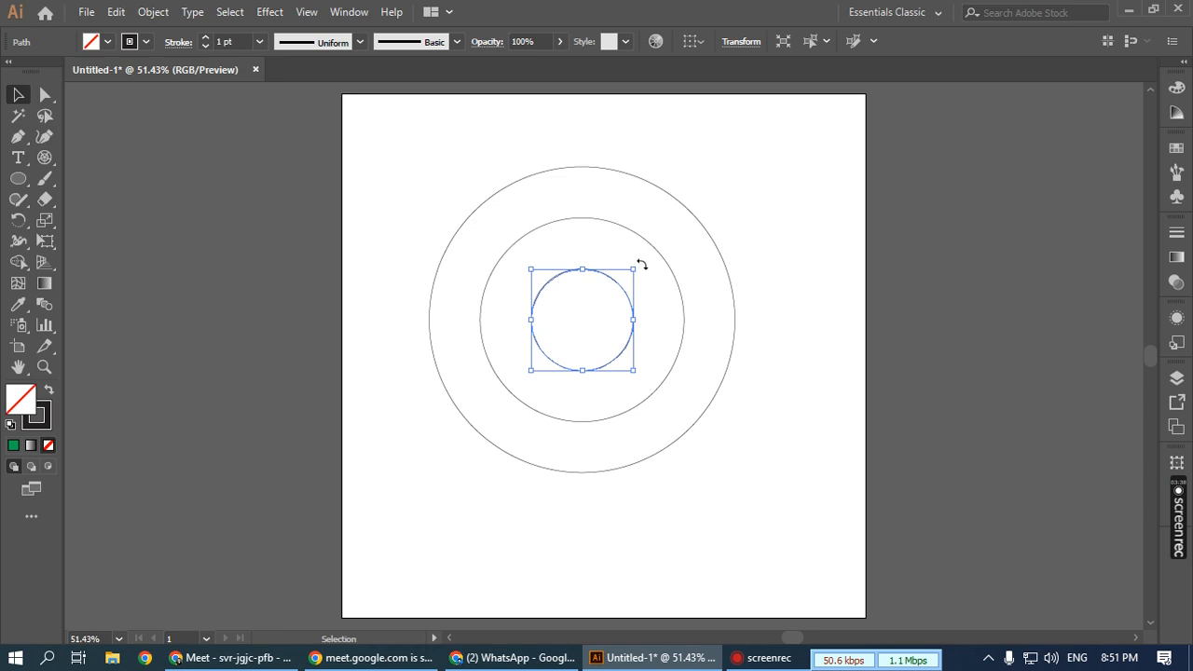
pyautogui.moveTo(638, 269); pyautogui.dragTo(660, 249)
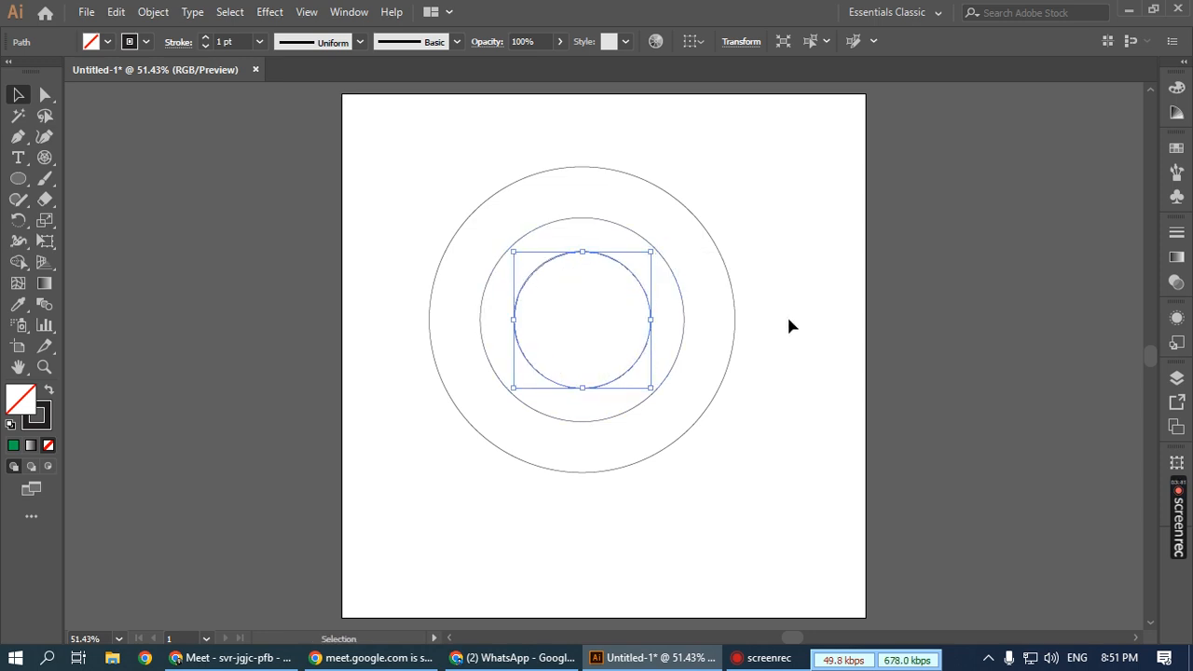
# - Shrink the middle ring proportionally from its centre until it sits just outside the innermost circle
pyautogui.click(682, 301)
pyautogui.moveTo(682, 220); pyautogui.dragTo(668, 236)
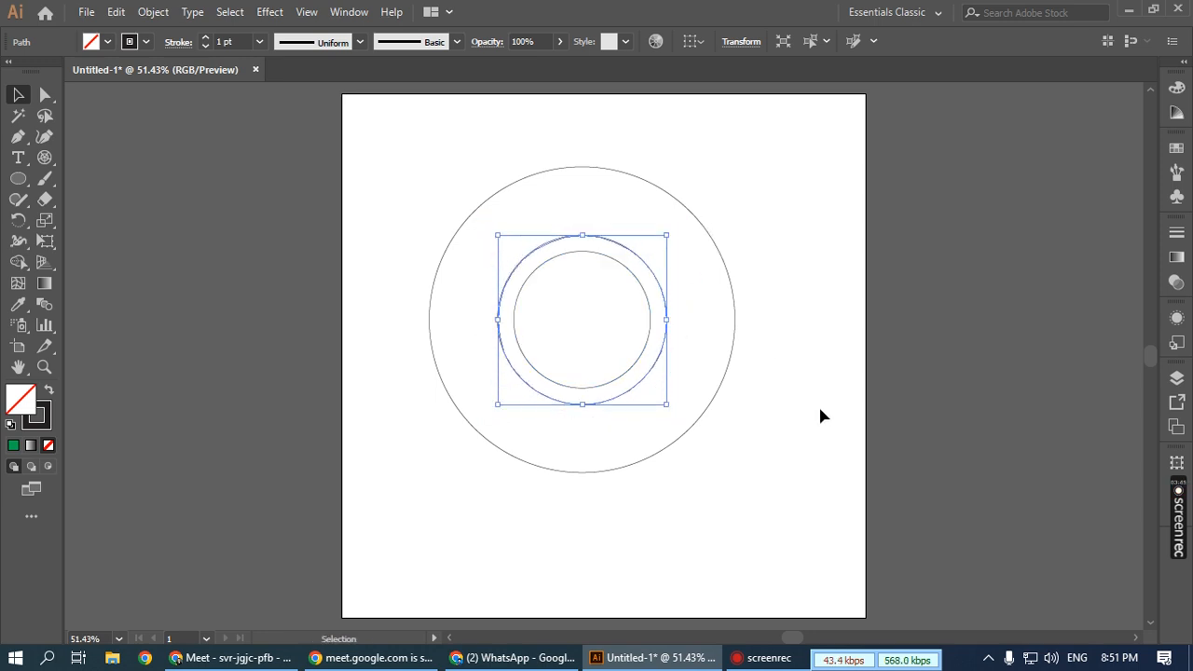
pyautogui.click(823, 415)
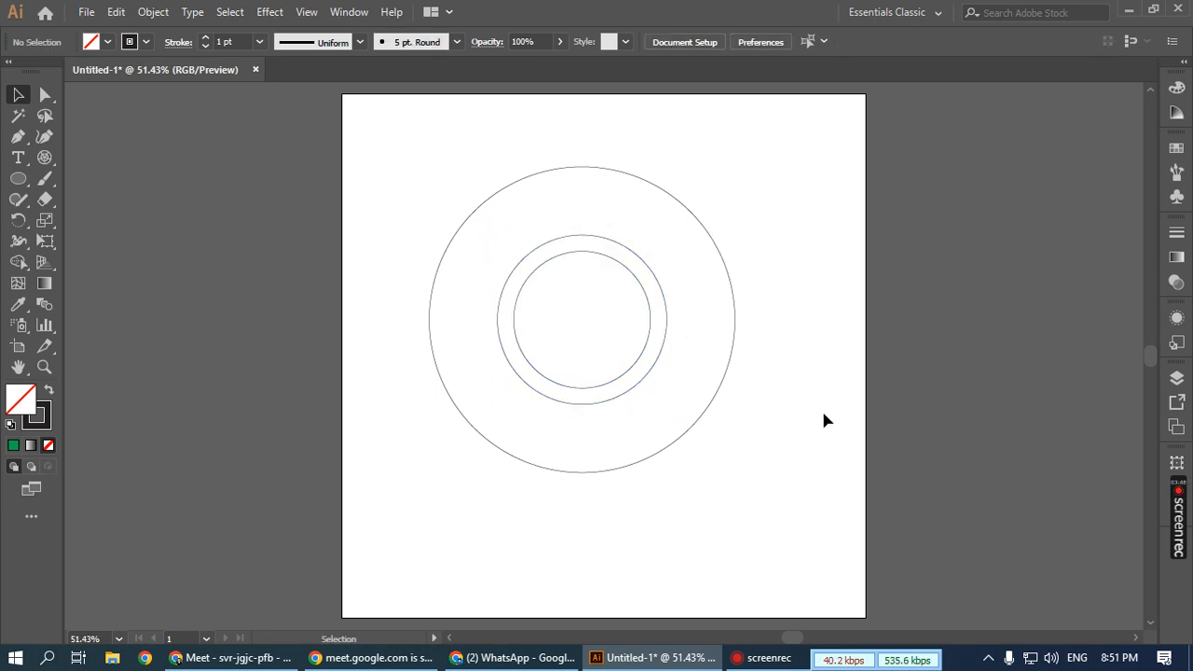
# - Fill the innermost circle with light blue from the swatches
pyautogui.click(577, 251)
pyautogui.click(106, 43)
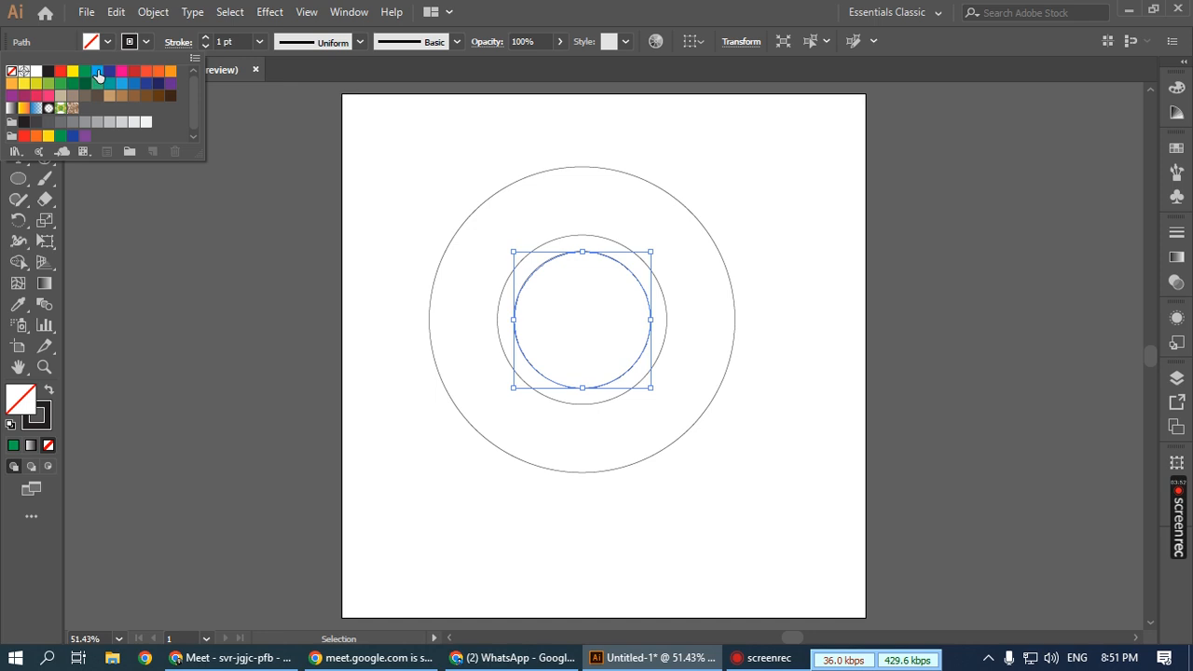
pyautogui.click(97, 70)
pyautogui.click(761, 515)
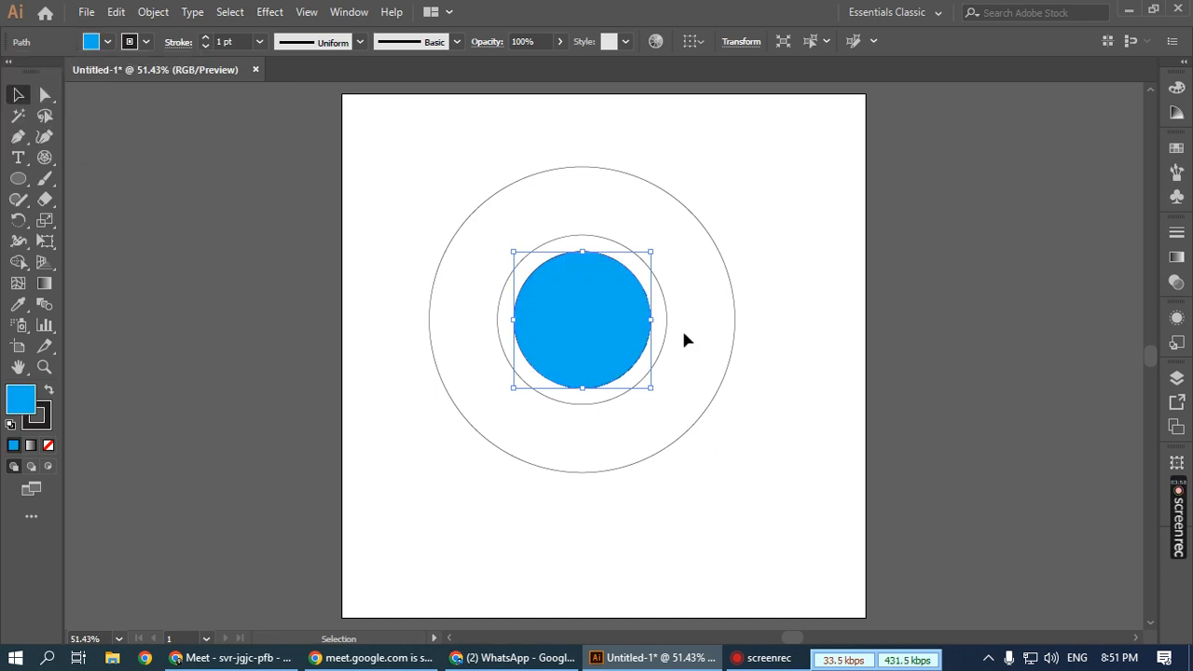
# - Fill the ring around the blue circle with white and deselect it
pyautogui.click(666, 305)
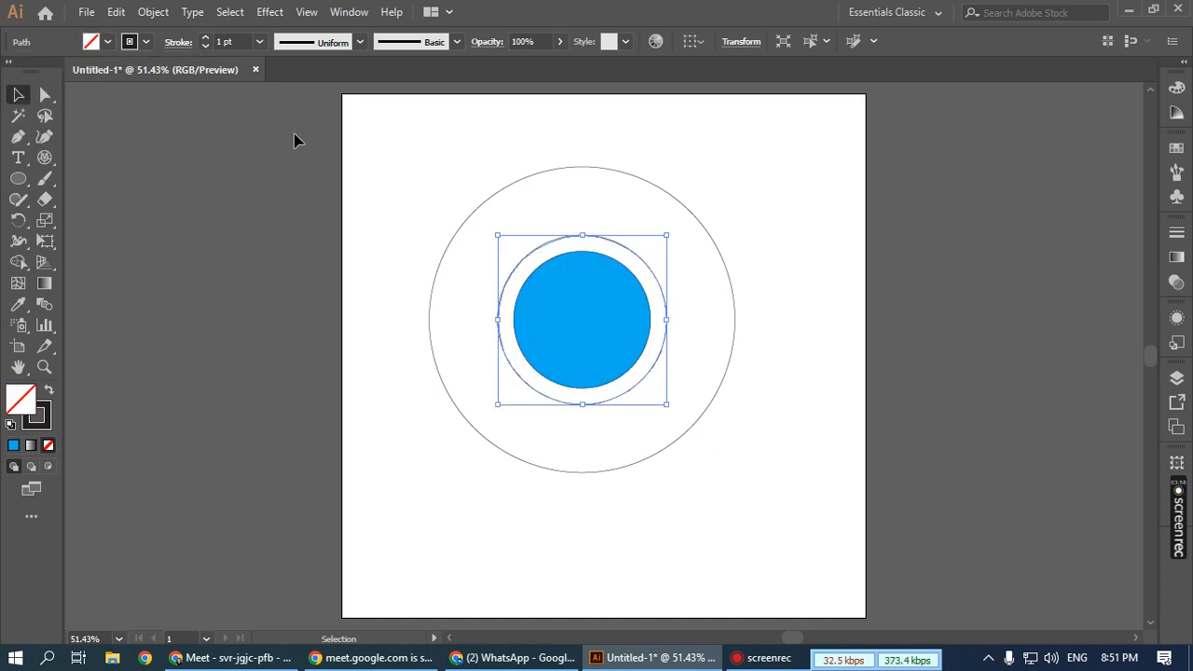
pyautogui.click(106, 42)
pyautogui.click(37, 71)
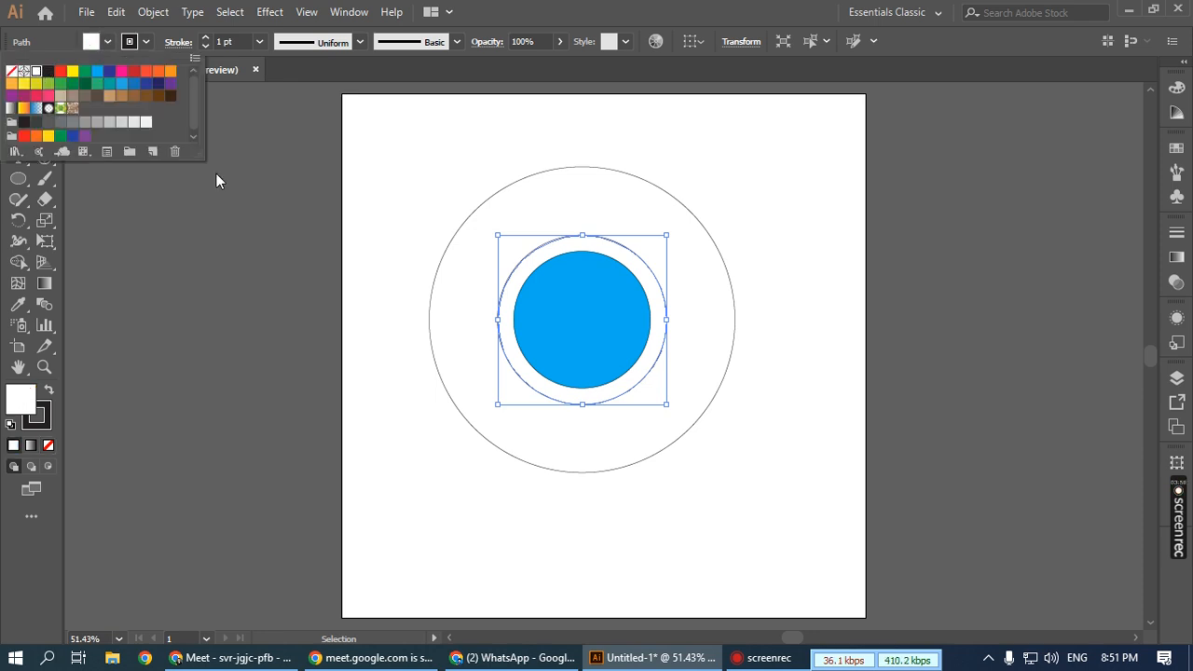
pyautogui.click(867, 495)
pyautogui.click(802, 389)
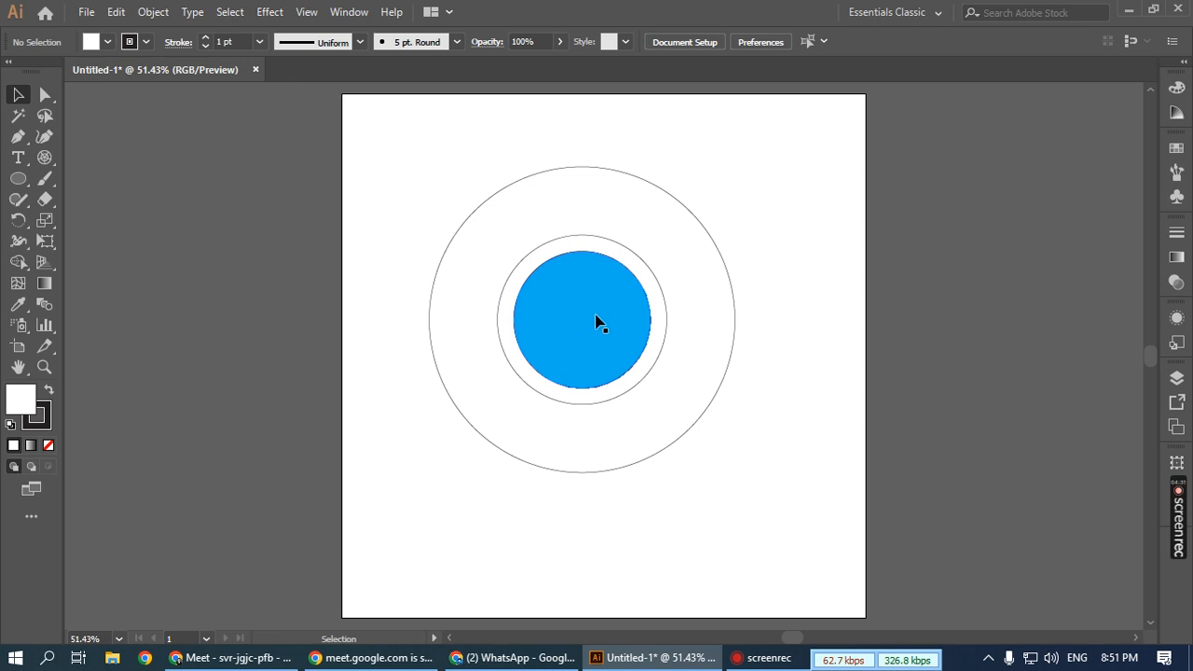
# - Select the blue circle together with the white circle behind it and move both off the artboard's right side
pyautogui.click(609, 254)
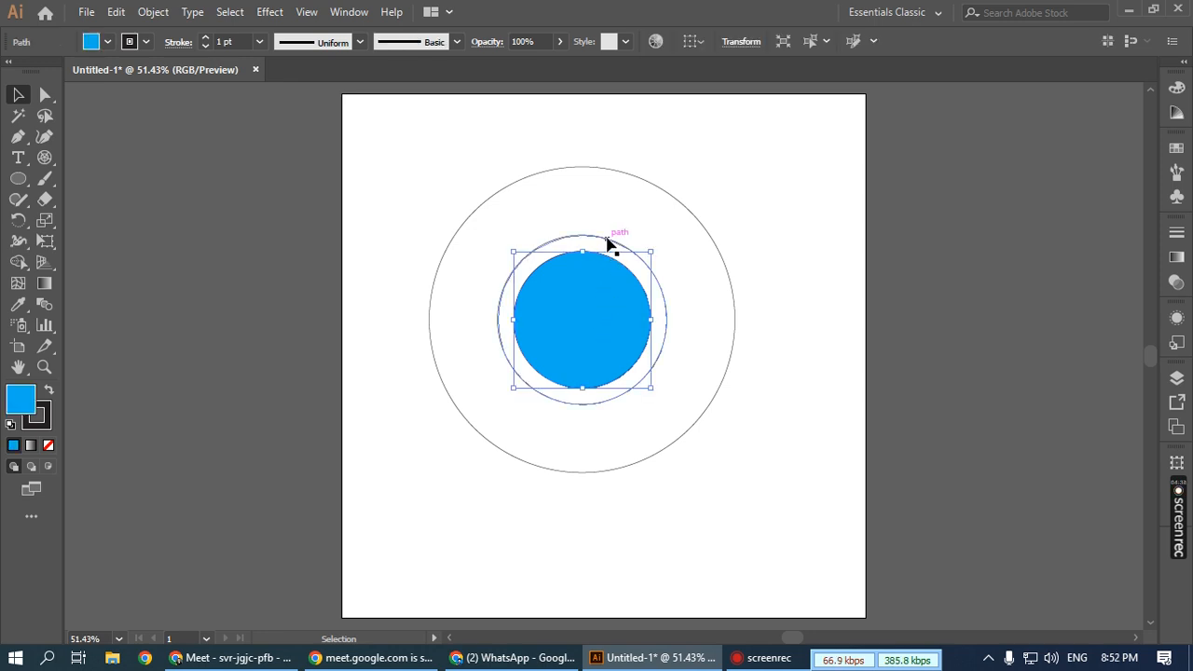
pyautogui.click(603, 249)
pyautogui.click(585, 281)
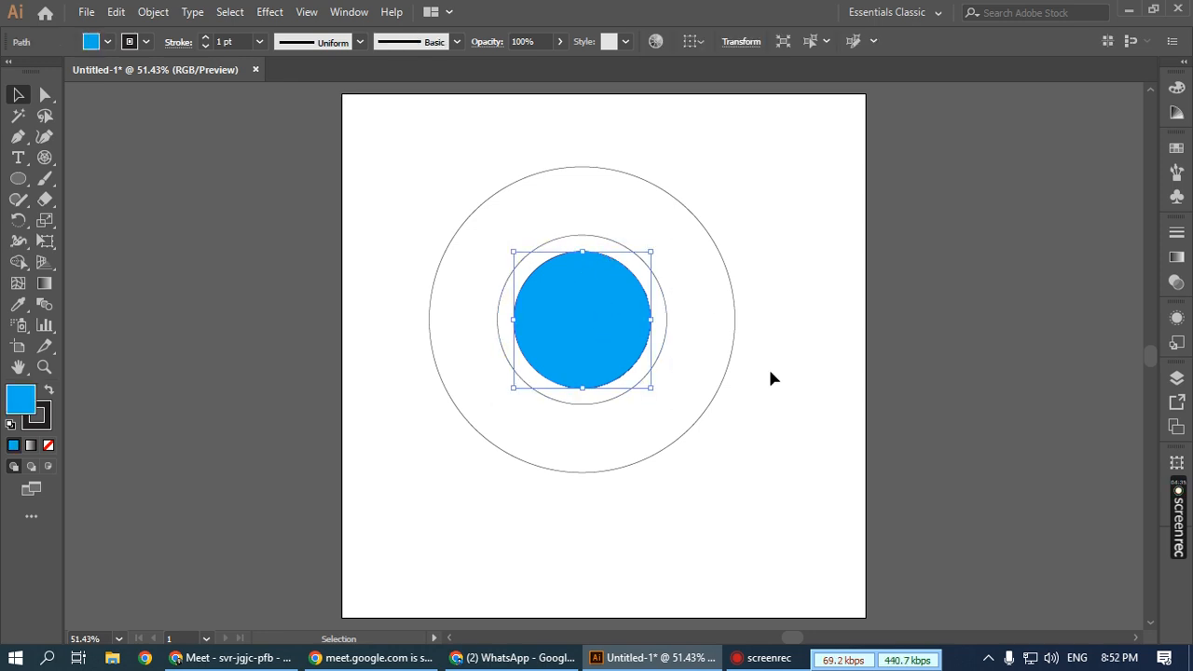
pyautogui.moveTo(690, 306); pyautogui.dragTo(631, 330)
pyautogui.click(794, 318)
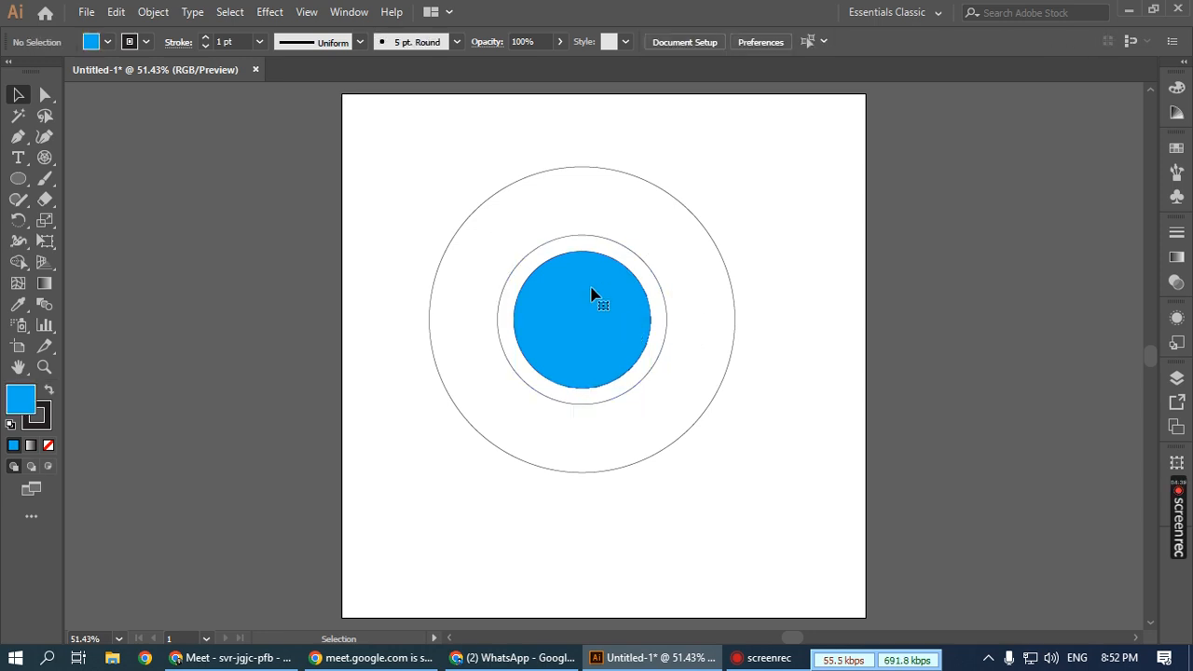
pyautogui.click(591, 292)
pyautogui.keyDown('shift'); pyautogui.click(597, 240); pyautogui.keyUp('shift')
pyautogui.moveTo(570, 317); pyautogui.dragTo(988, 311)
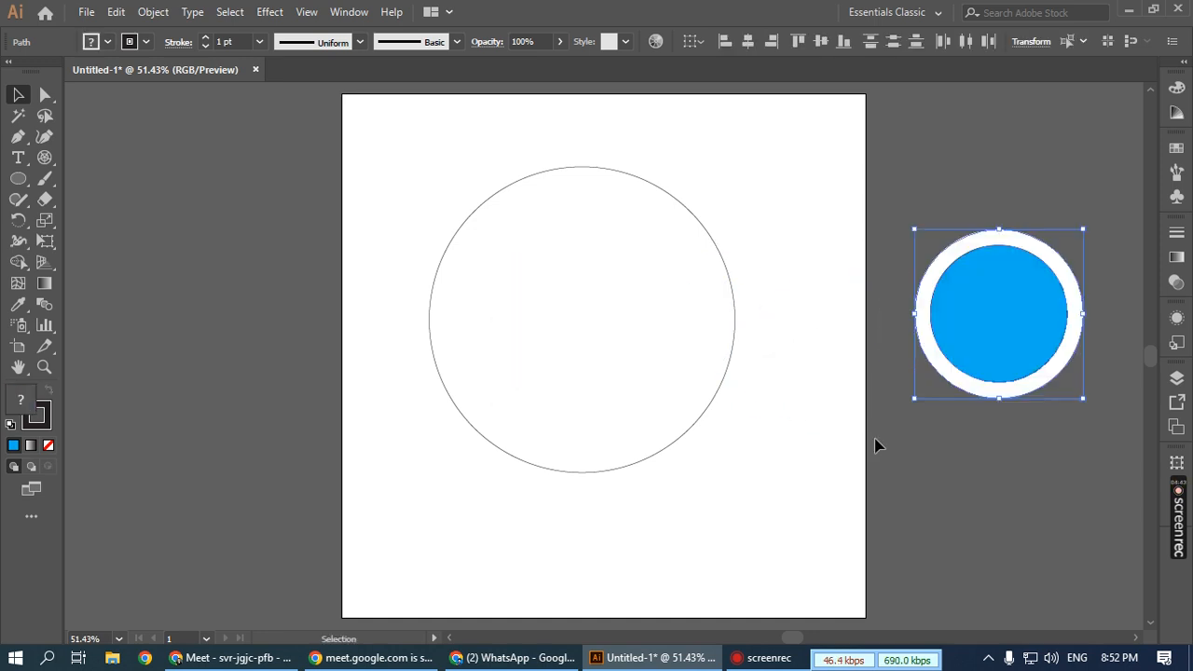
pyautogui.click(1011, 474)
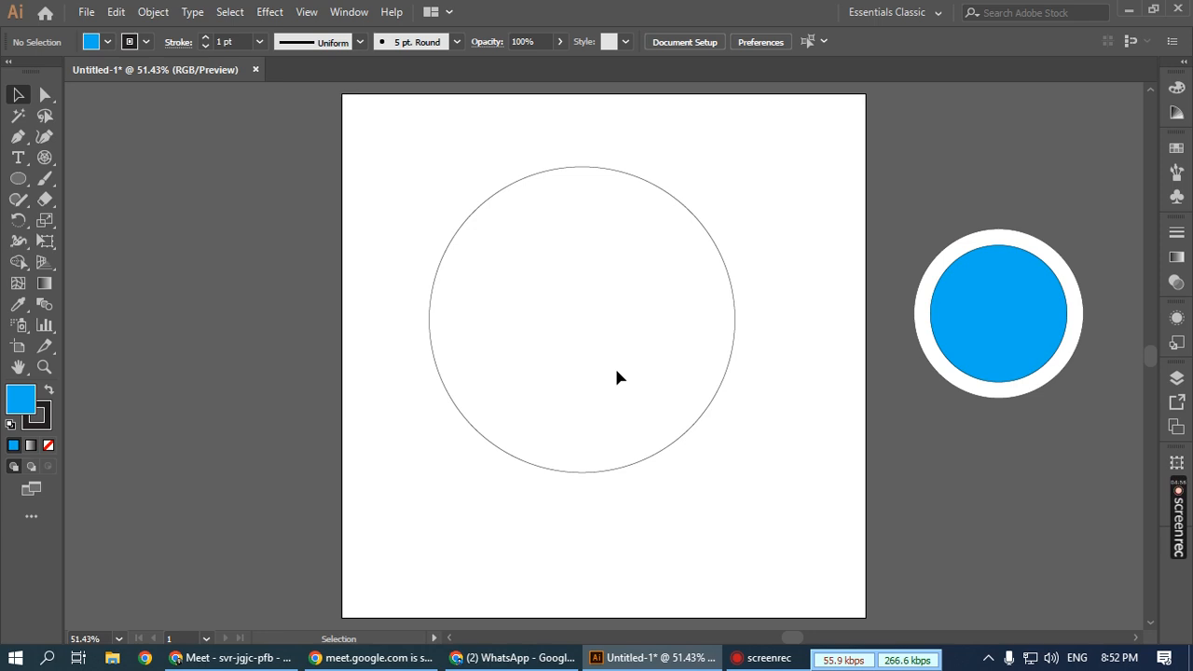
# - Switch to the Chrome browser, search Google for "chrome" in a new tab, and open the Chrome logo among the image results
pyautogui.click(177, 658)
pyautogui.hotkey('ctrl', 't')
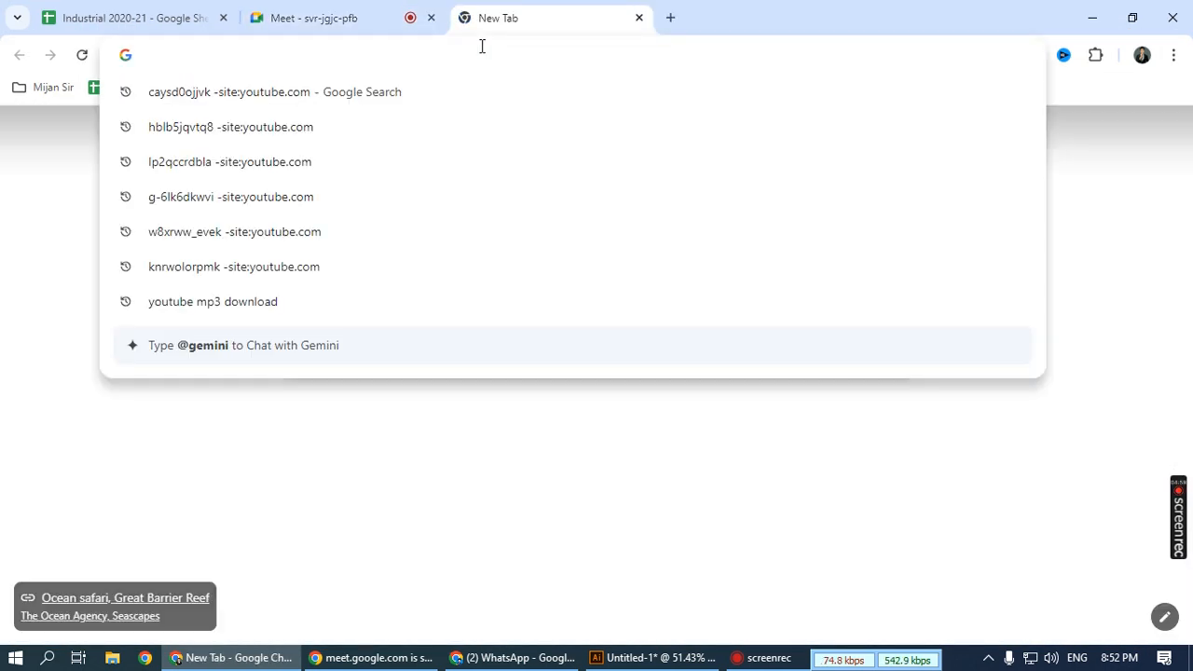
pyautogui.write('chrome')
pyautogui.press('Return')
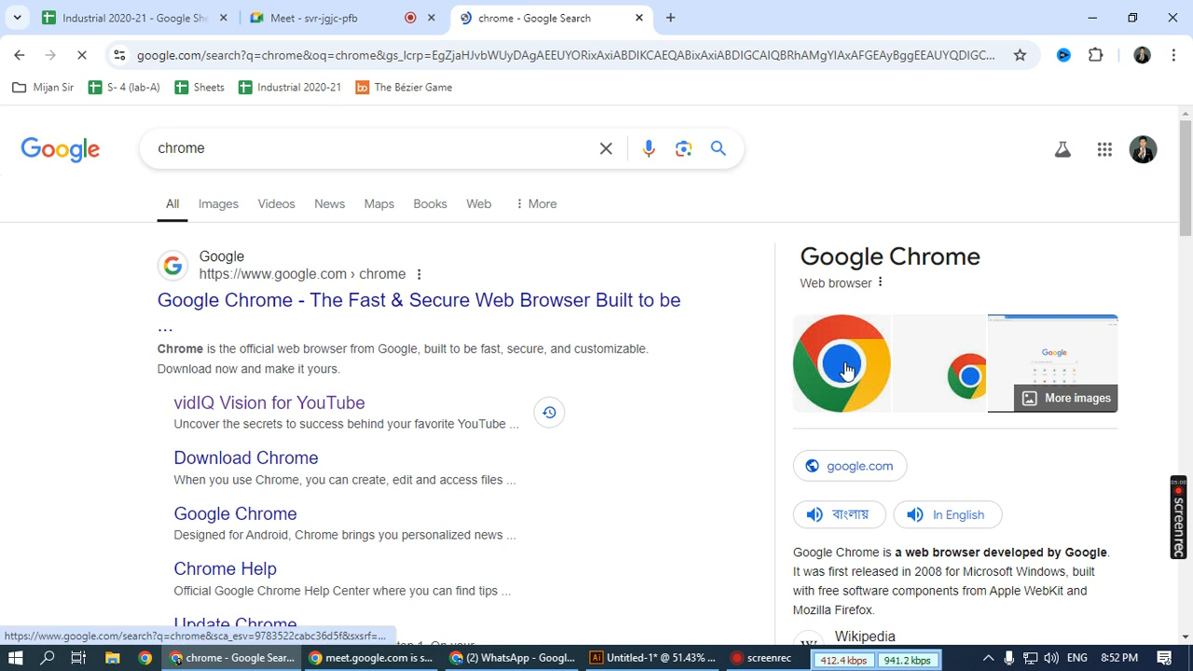
pyautogui.click(845, 370)
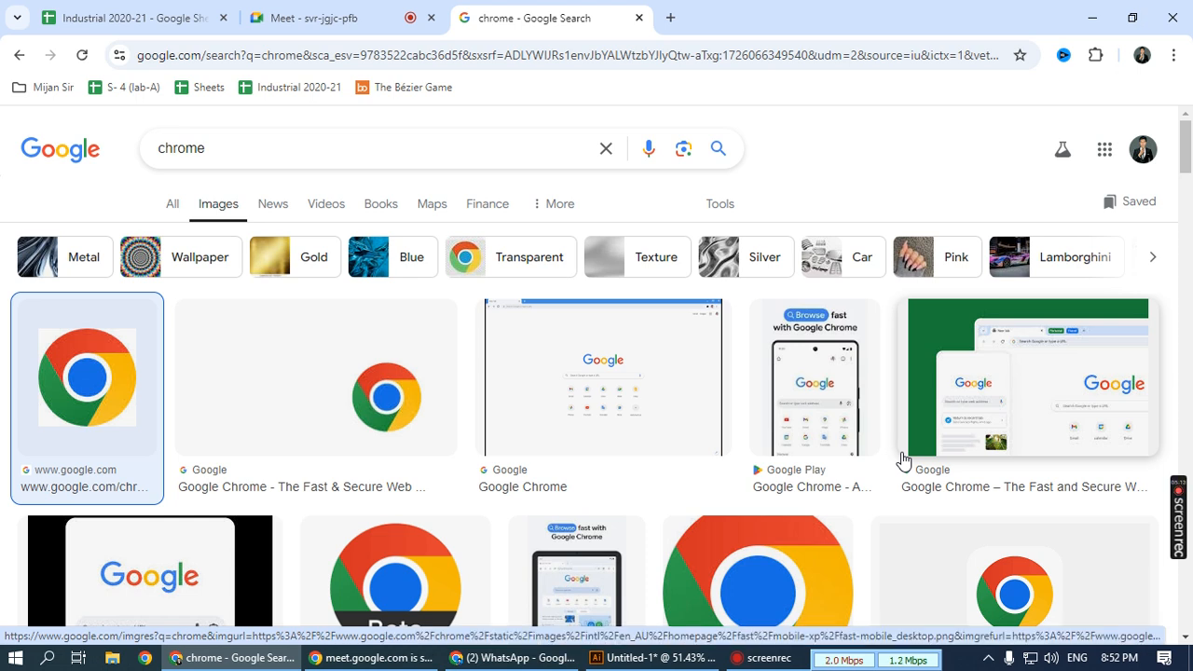
pyautogui.press('Return')
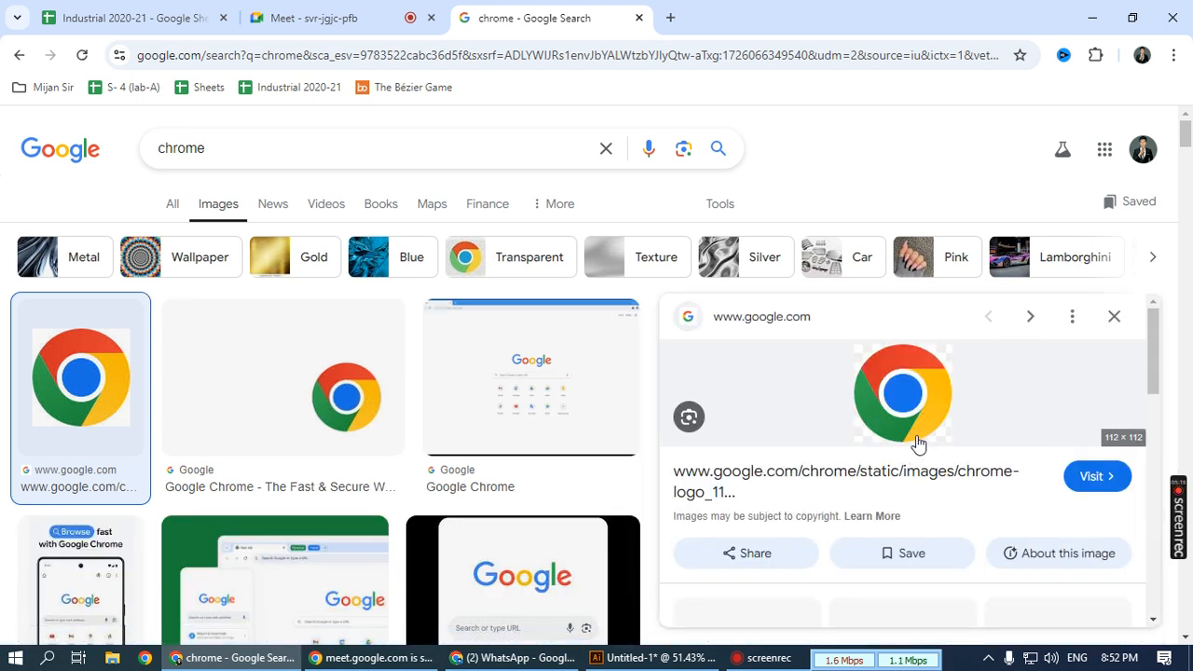
# - Copy the Chrome logo image and paste it into the Illustrator document
pyautogui.rightClick(923, 419)
pyautogui.click(995, 329)
pyautogui.hotkey('alt', 'Tab')
pyautogui.hotkey('ctrl', 'v')
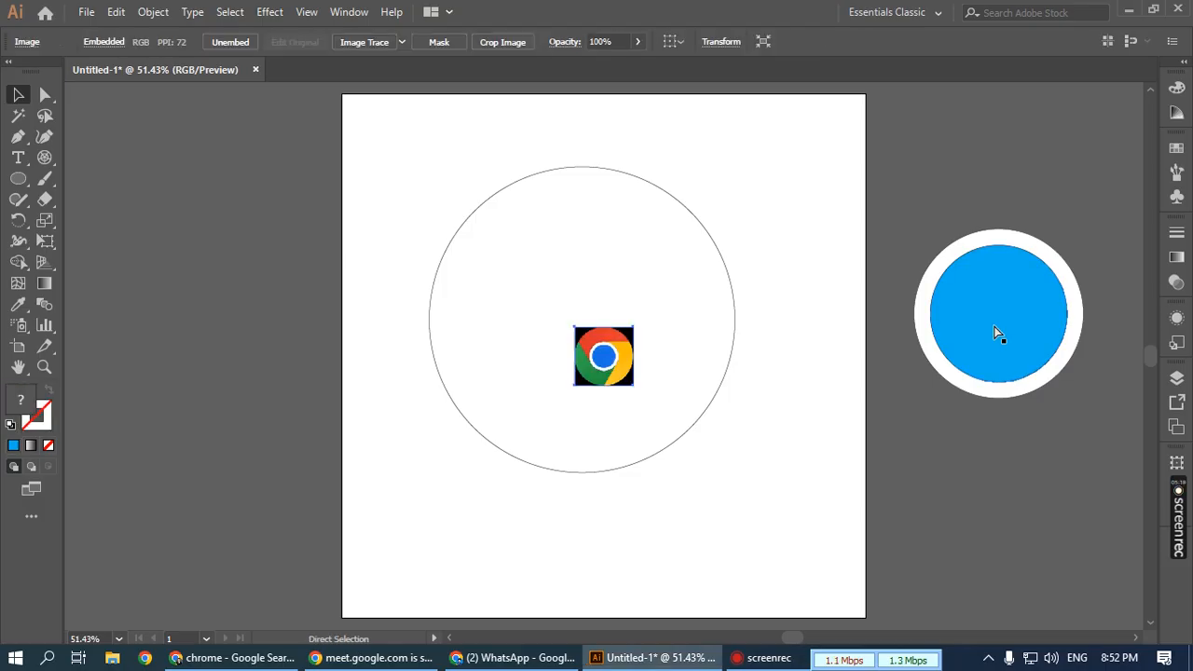
# - Enlarge the pasted logo to about the outer ring's size and place it left of the ring as a reference
pyautogui.moveTo(634, 328); pyautogui.dragTo(761, 198)
pyautogui.moveTo(681, 333); pyautogui.dragTo(274, 352)
pyautogui.moveTo(469, 478); pyautogui.dragTo(742, 470)
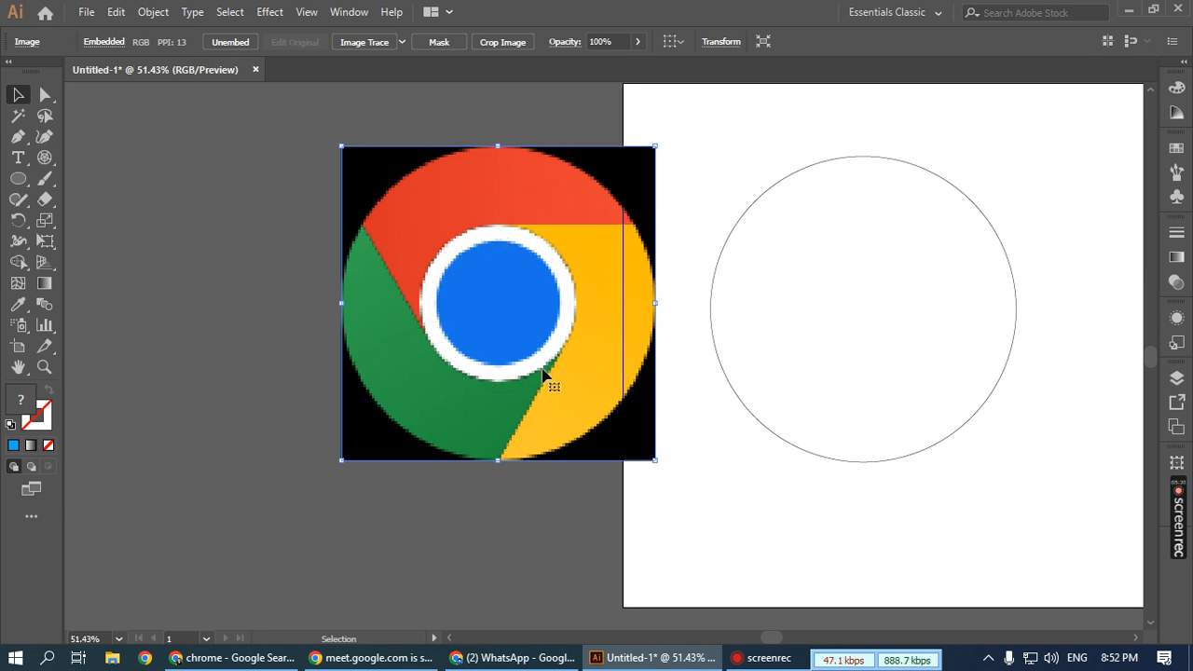
pyautogui.hscroll(5, 775, 317)
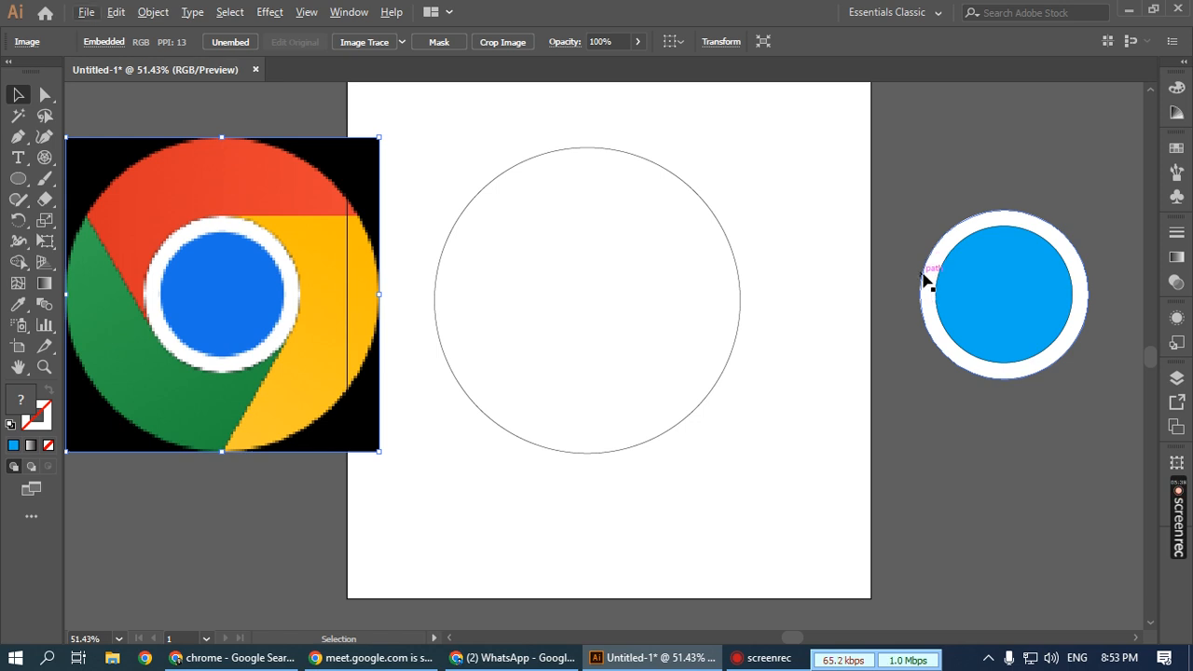
# - Place a copy of the white circle concentrically inside the large outer ring, keeping the original beside the artboard
pyautogui.moveTo(928, 285); pyautogui.dragTo(500, 288)
pyautogui.press('space')
pyautogui.moveTo(583, 271); pyautogui.dragTo(649, 288)
pyautogui.click(824, 418)
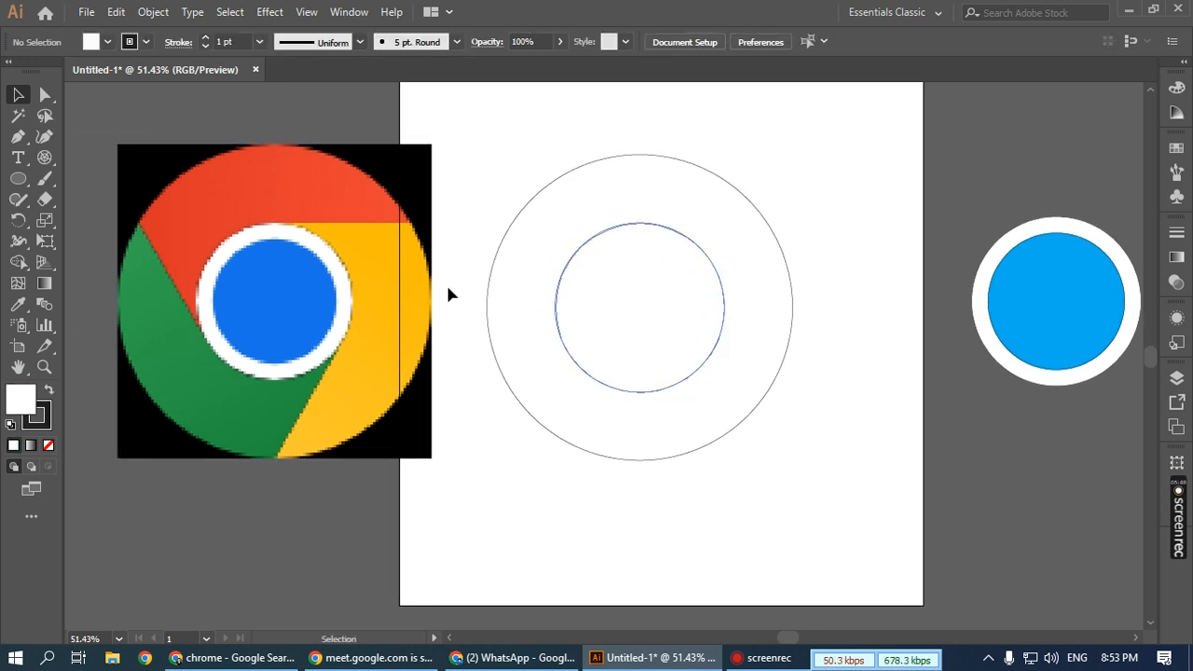
# - Draw three straight lines from the inner circle's left, top and lower-right edge outward past the outer ring, following the logo's colour borders
pyautogui.moveTo(46, 159); pyautogui.dragTo(89, 157)
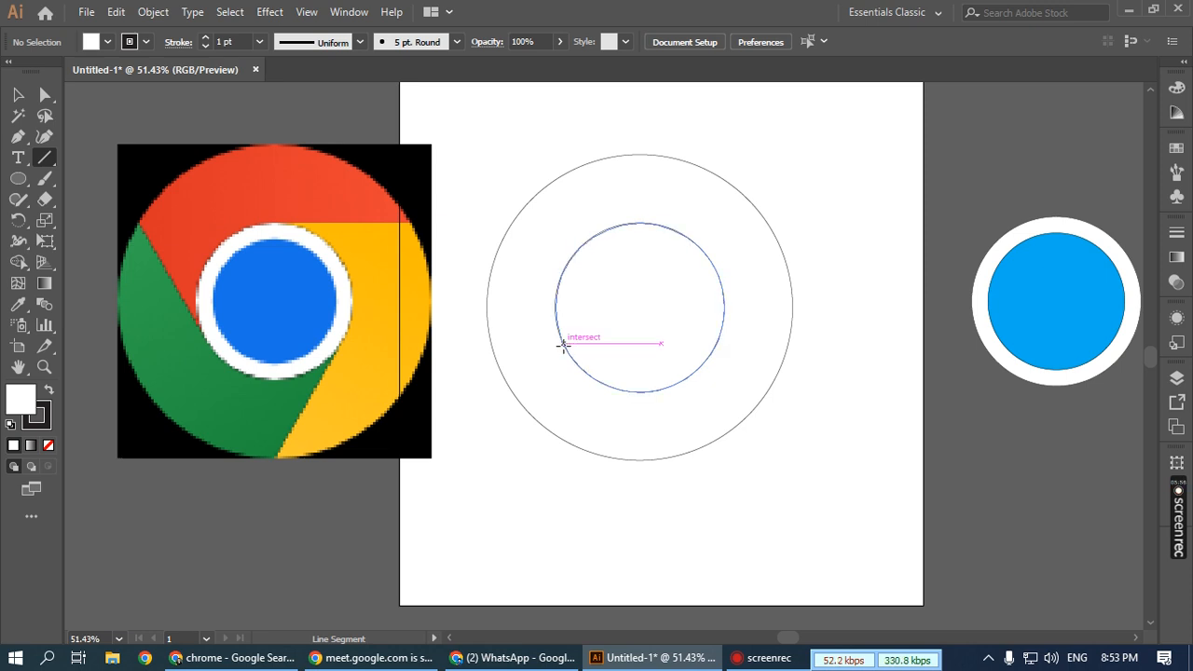
pyautogui.moveTo(561, 332); pyautogui.dragTo(486, 186)
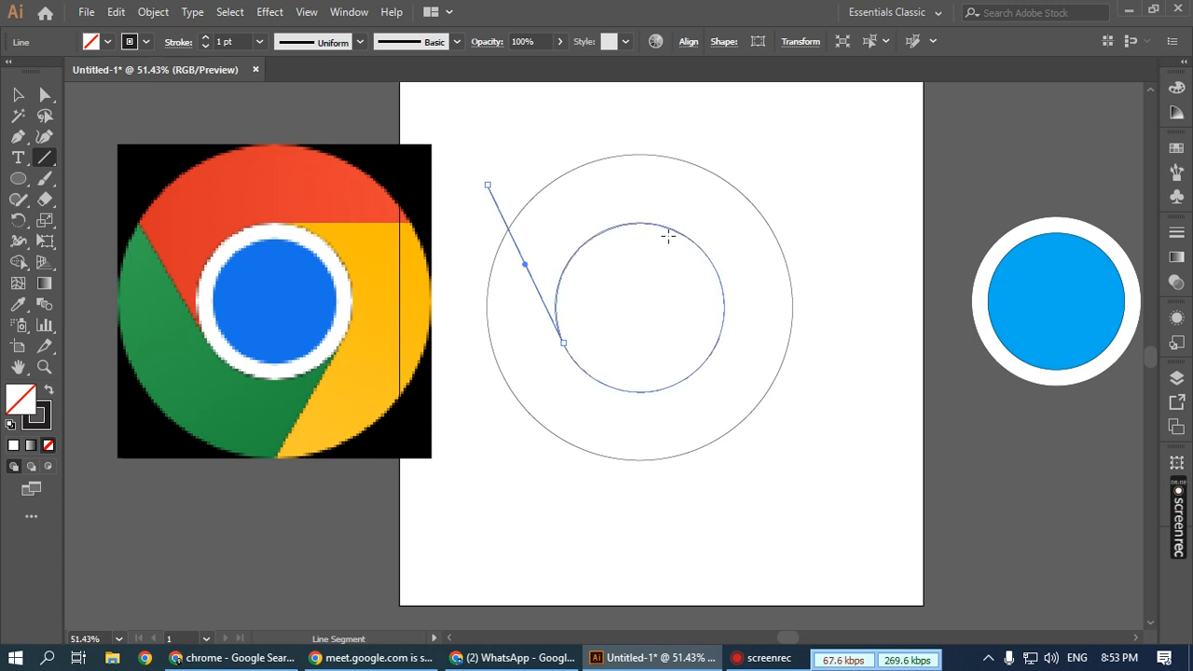
pyautogui.moveTo(641, 222); pyautogui.dragTo(836, 227)
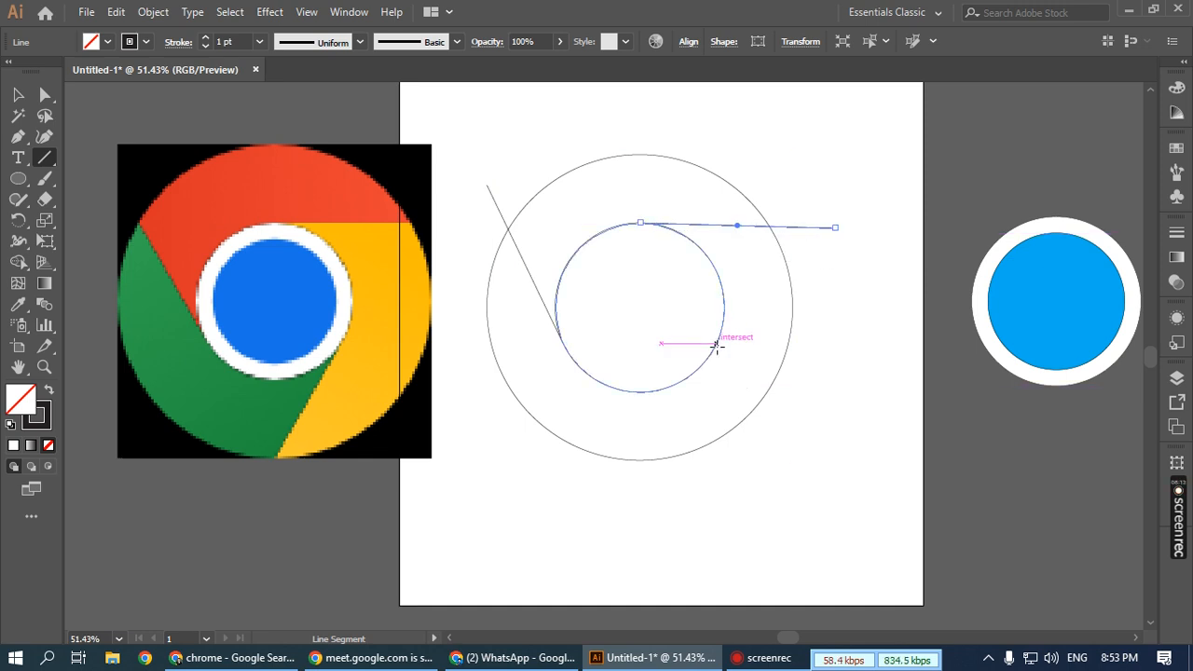
pyautogui.moveTo(715, 344); pyautogui.dragTo(594, 557)
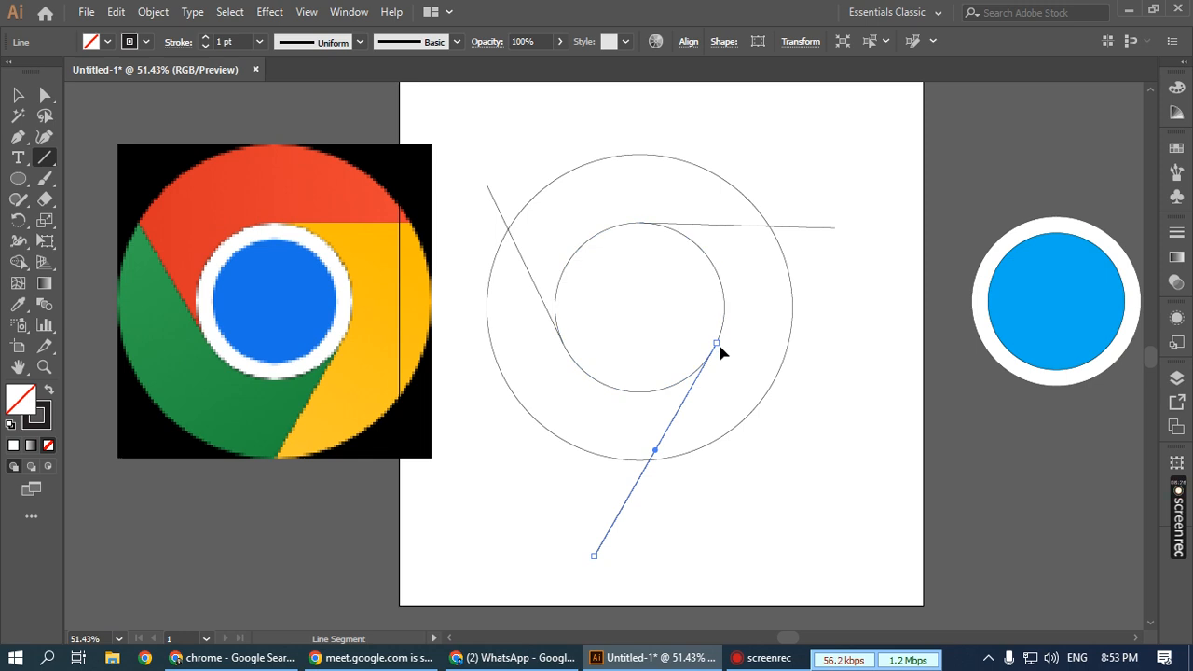
# - Examine at high magnification how the lower line's endpoint meets the inner circle, and deselect the line
pyautogui.click(18, 94)
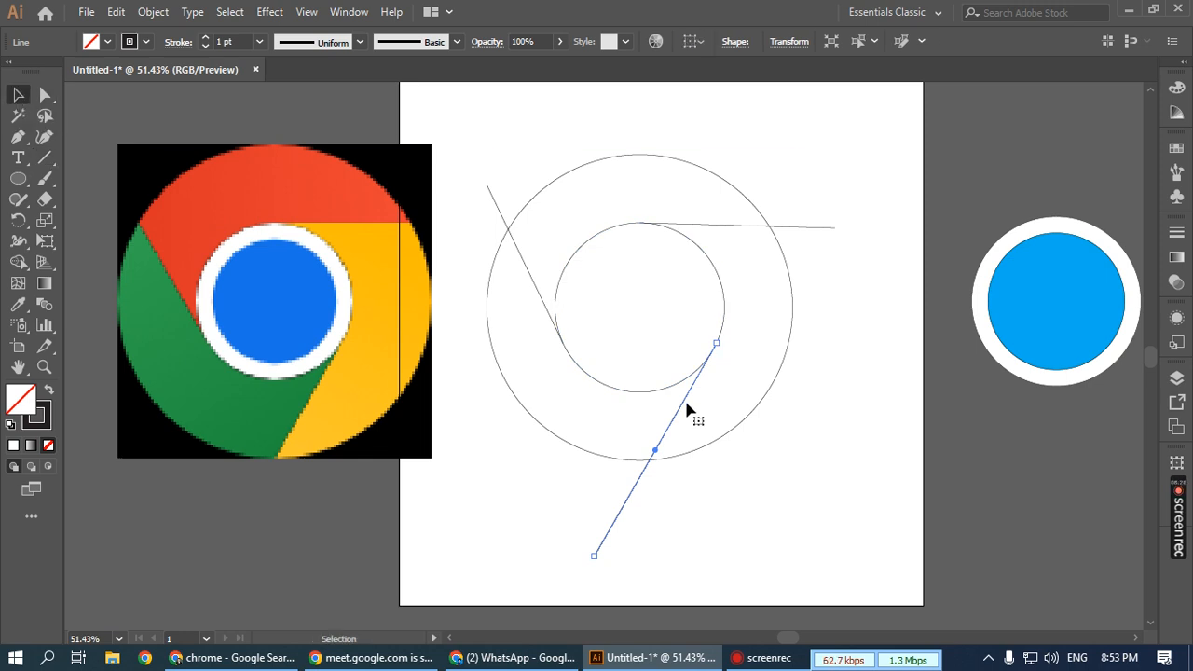
pyautogui.scroll(10, 714, 343)
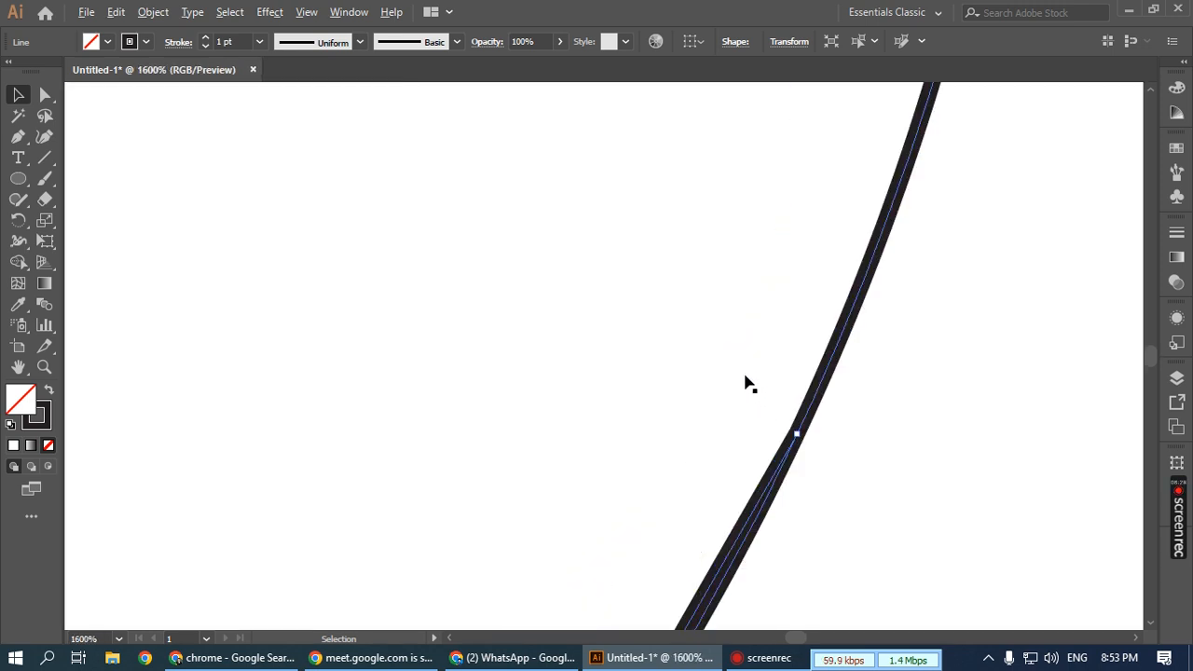
pyautogui.scroll(4, 817, 445)
pyautogui.moveTo(818, 444); pyautogui.dragTo(610, 253)
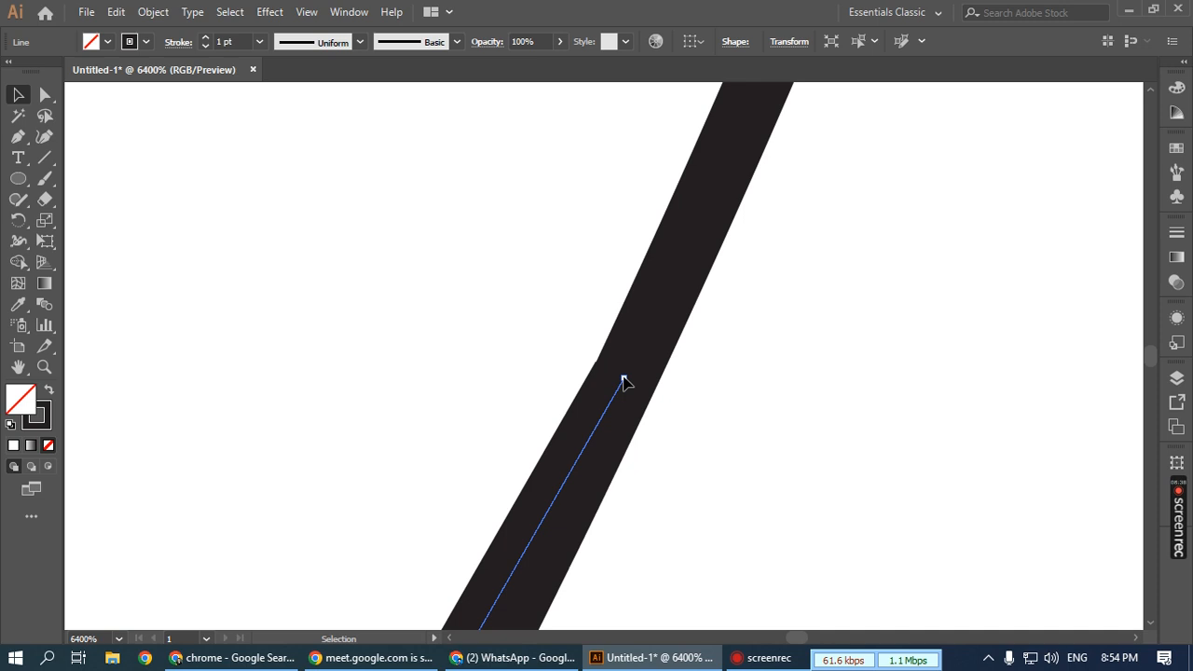
pyautogui.hotkey('ctrl', '+')
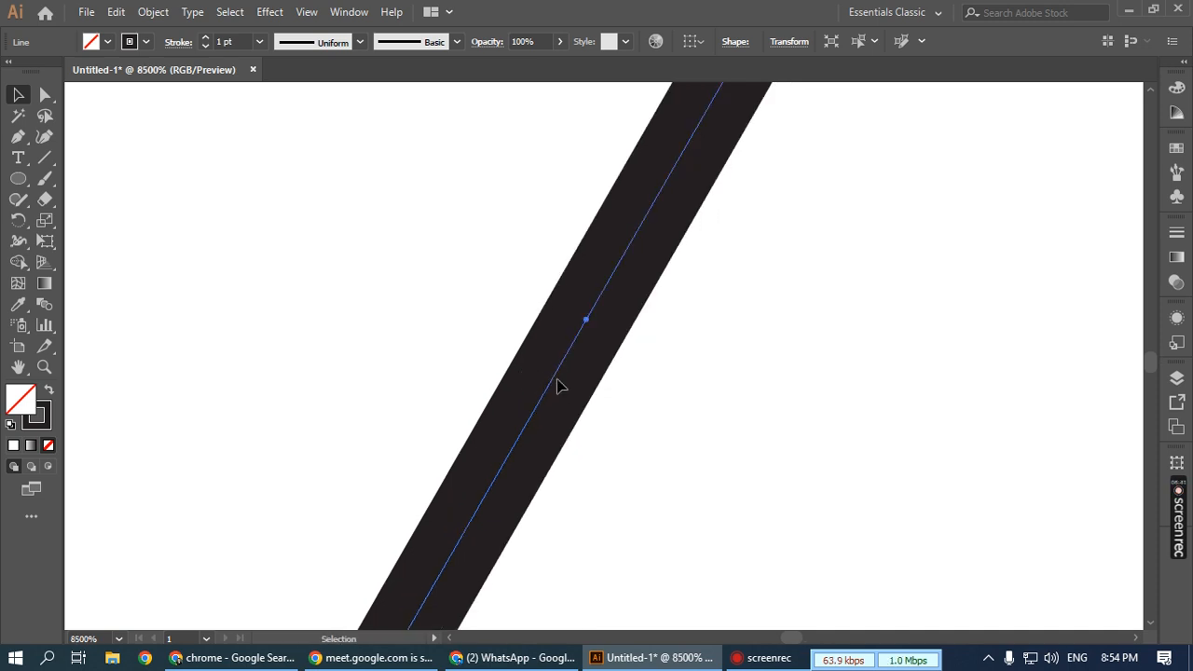
pyautogui.hotkey('ctrl', '0')
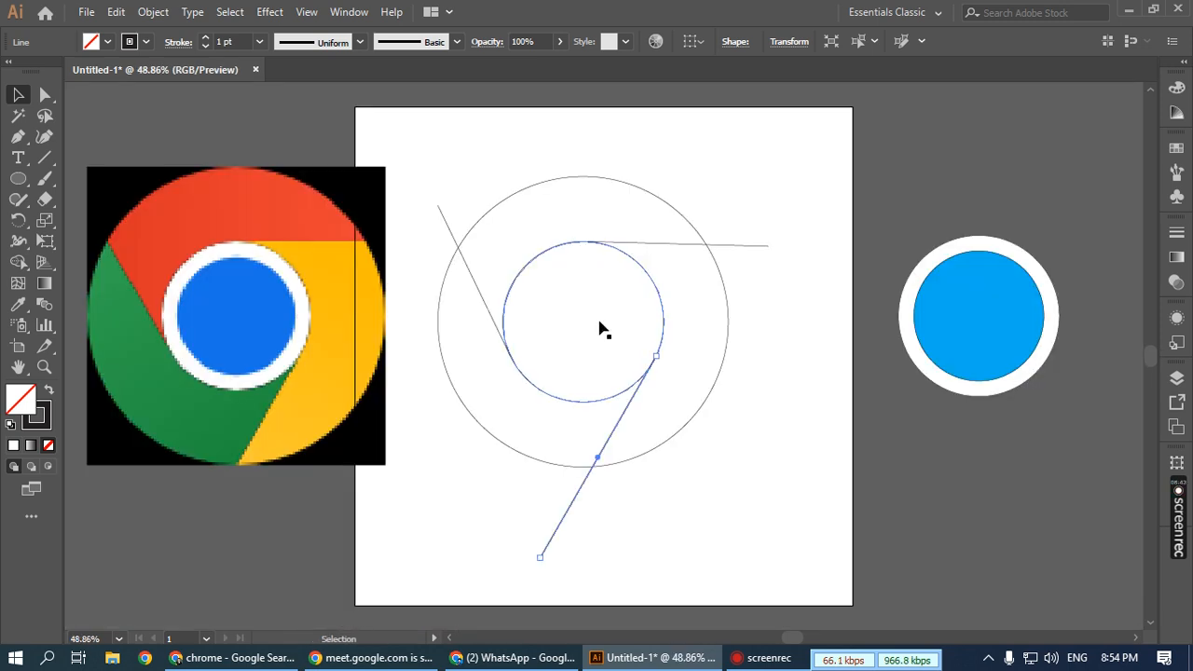
pyautogui.click(767, 418)
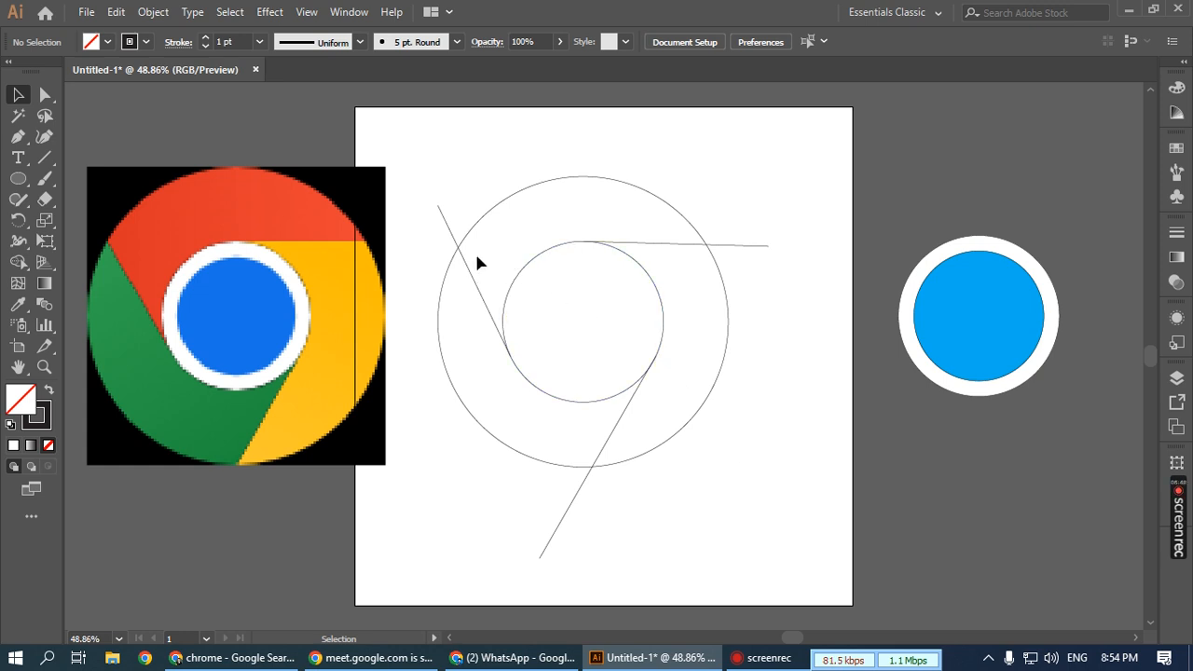
# - Split the two circles and three lines into separate regions with Pathfinder Divide, and ungroup the result
pyautogui.moveTo(417, 157); pyautogui.dragTo(746, 505)
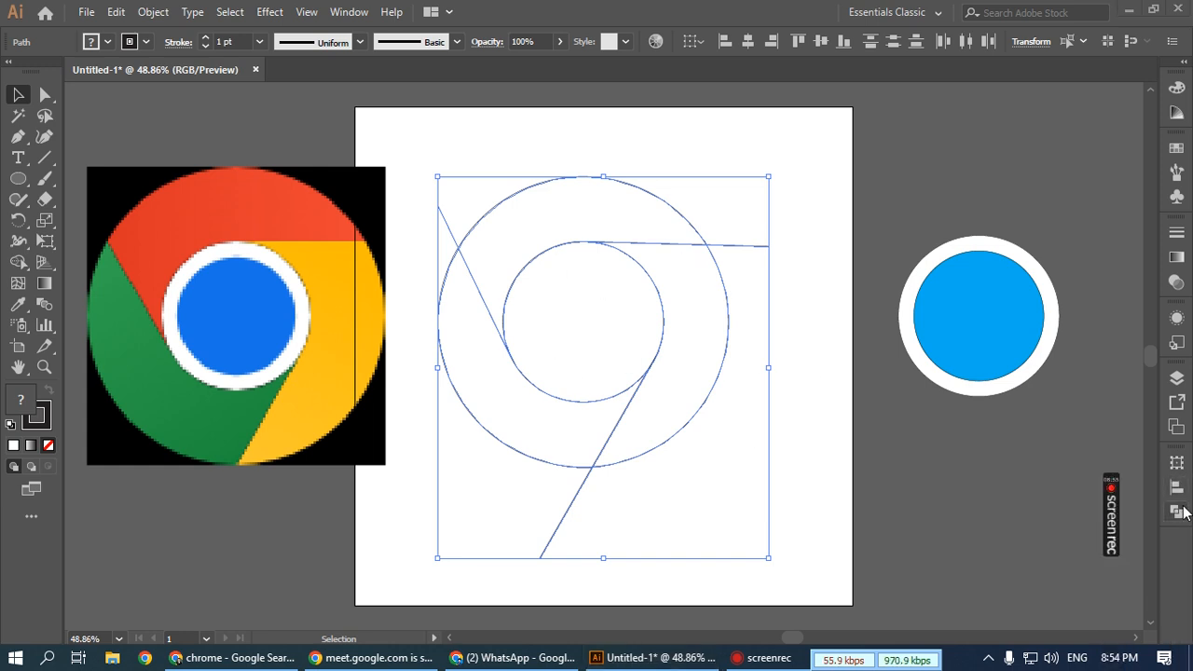
pyautogui.click(1176, 511)
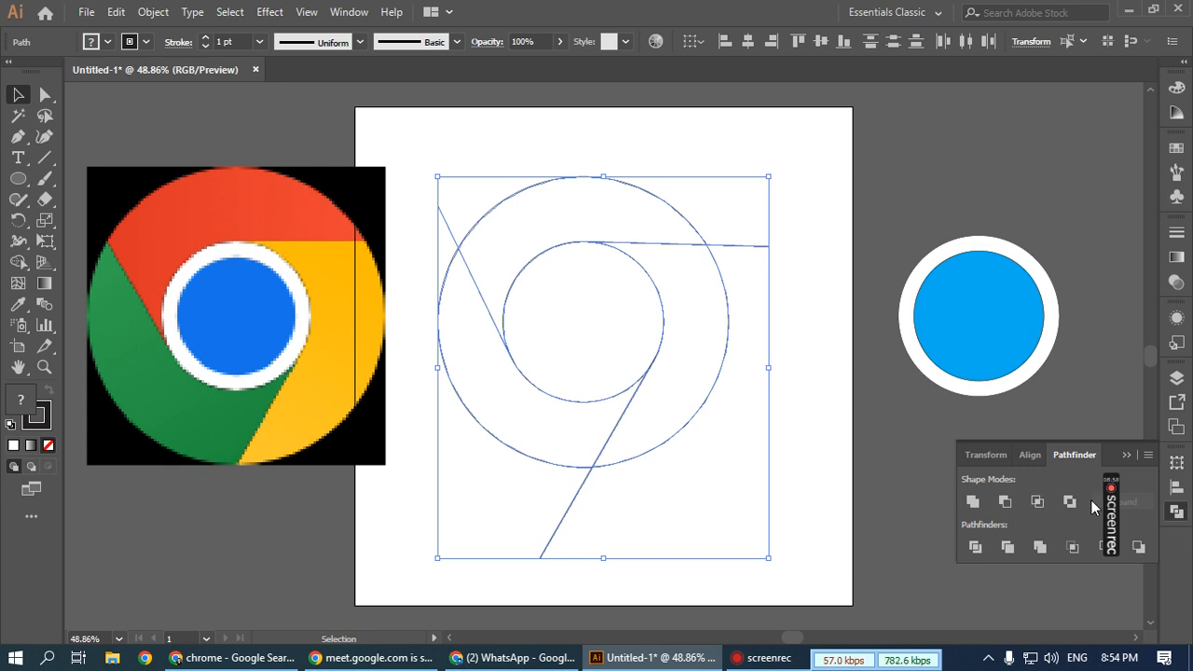
pyautogui.moveTo(1111, 508)
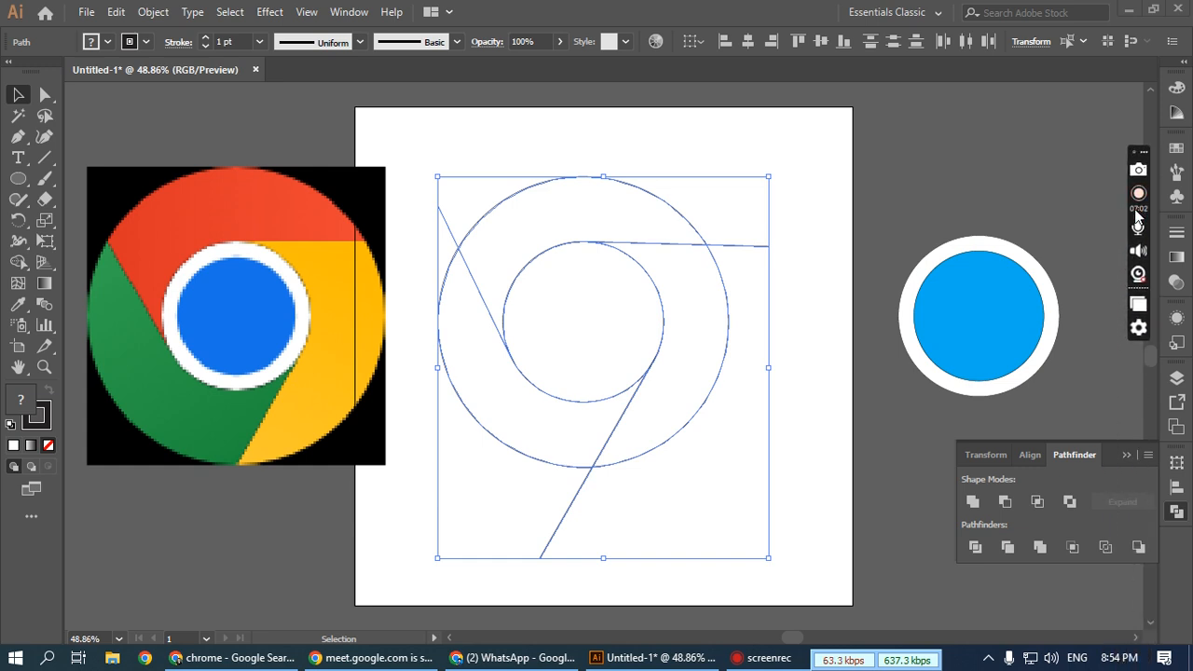
pyautogui.click(976, 548)
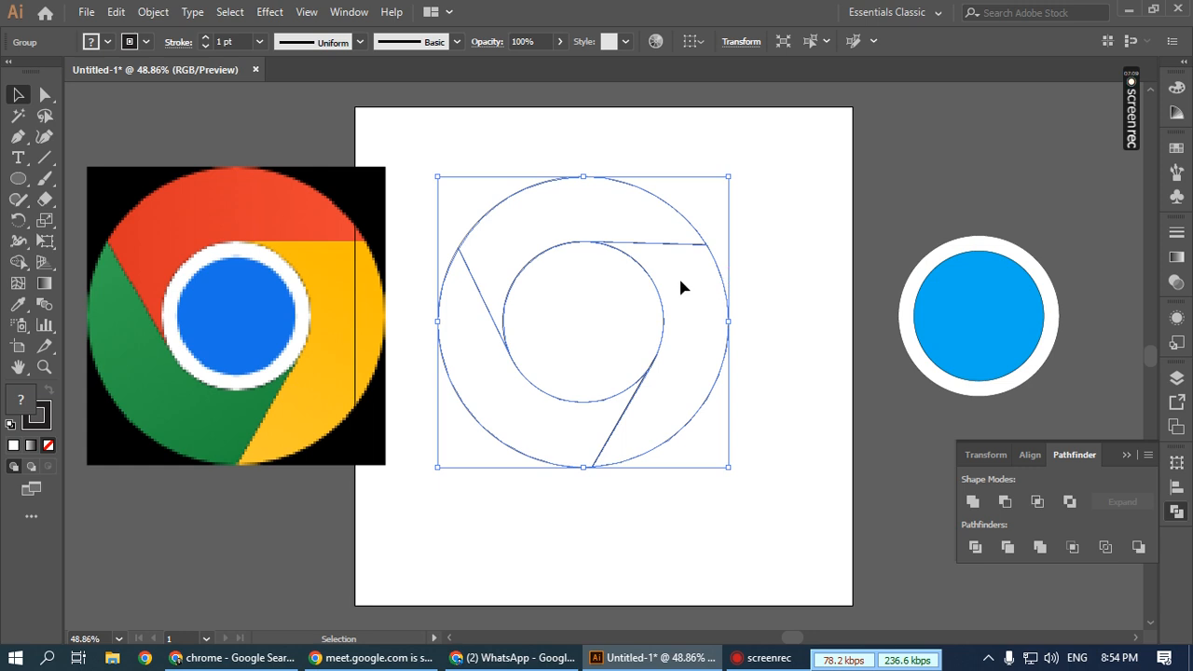
pyautogui.rightClick(637, 269)
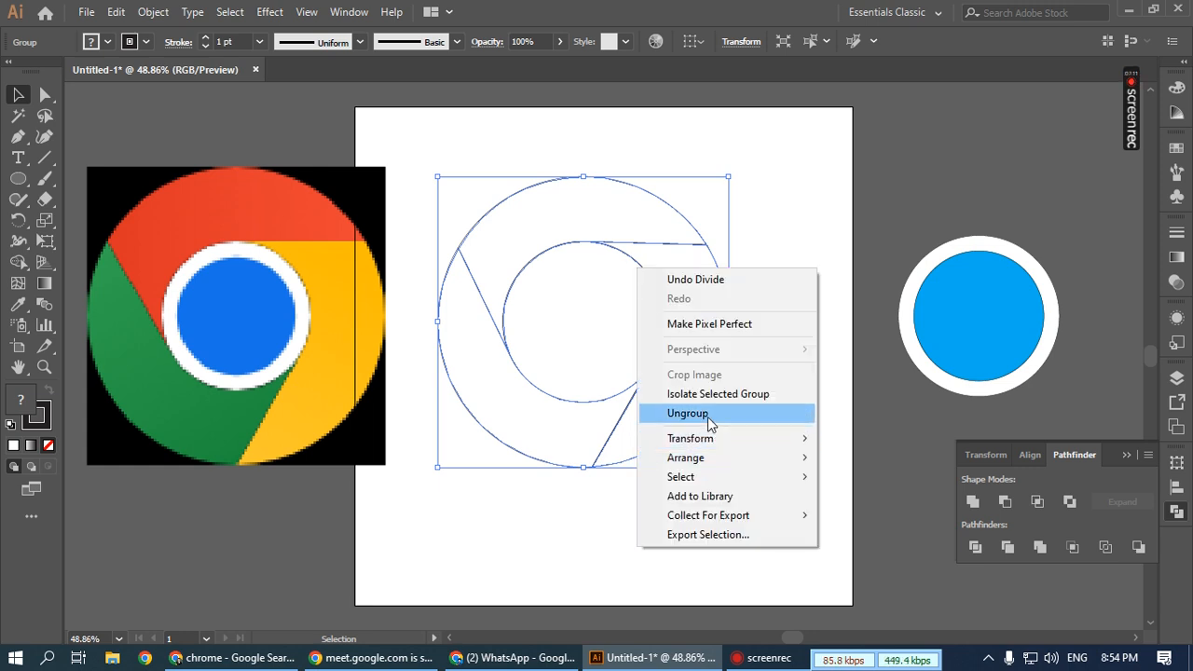
pyautogui.click(708, 417)
pyautogui.click(684, 276)
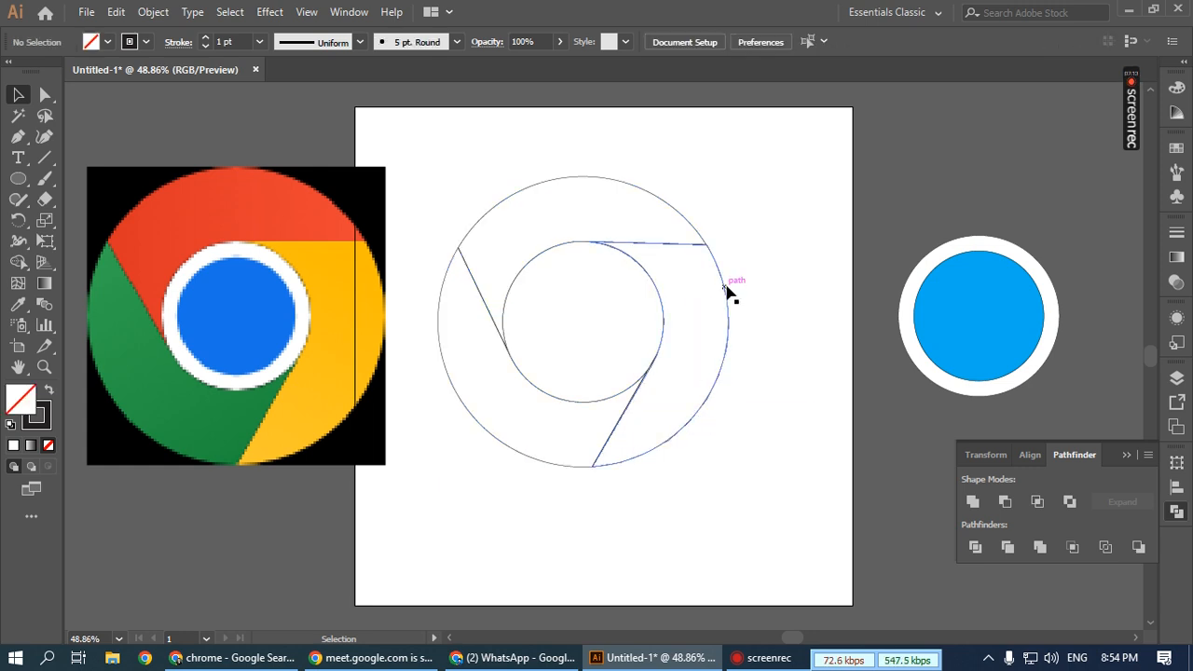
# - Select the three outer ring segments one by one to check that each is a separate shape, and deselect
pyautogui.click(727, 295)
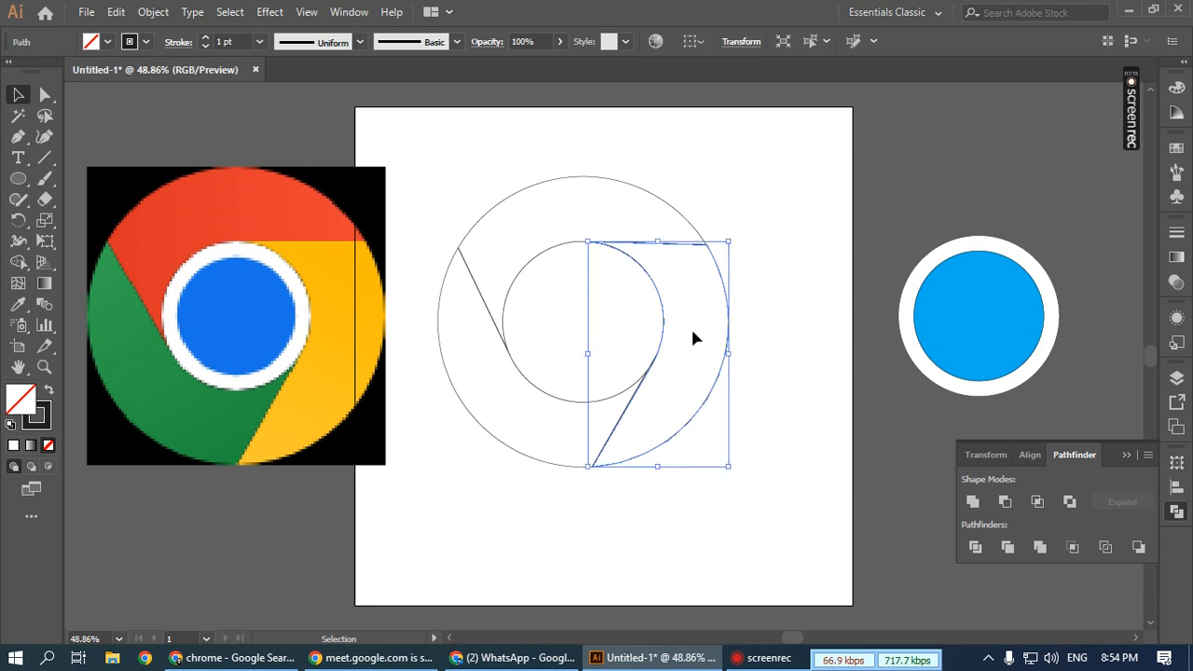
pyautogui.click(578, 180)
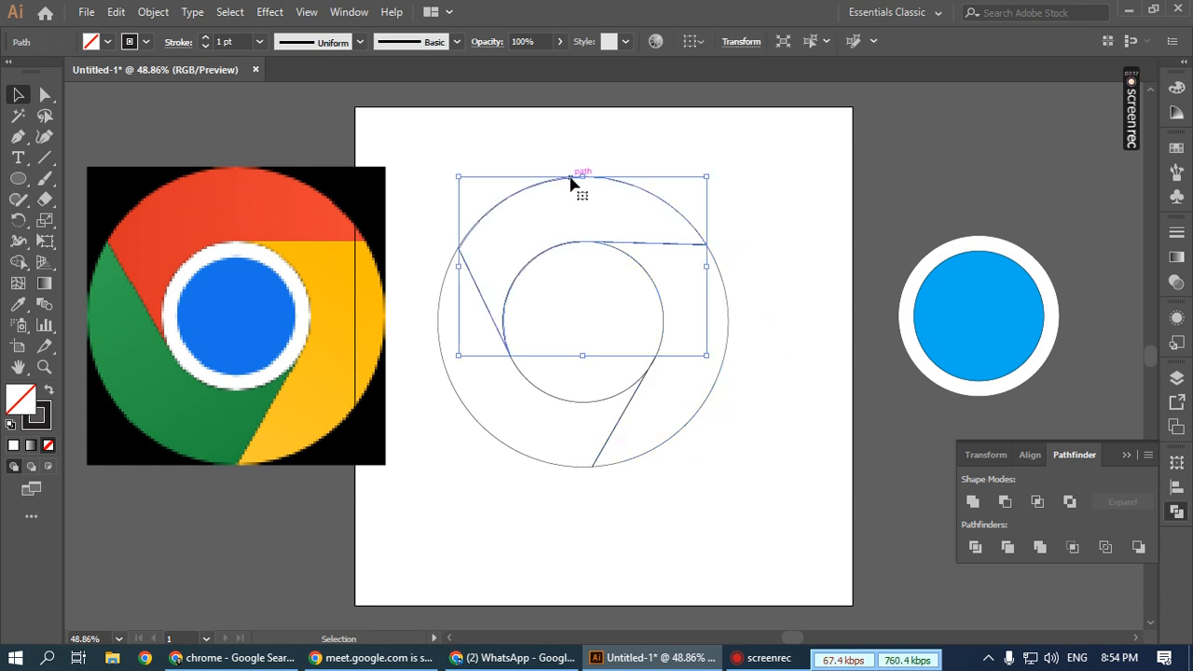
pyautogui.click(483, 430)
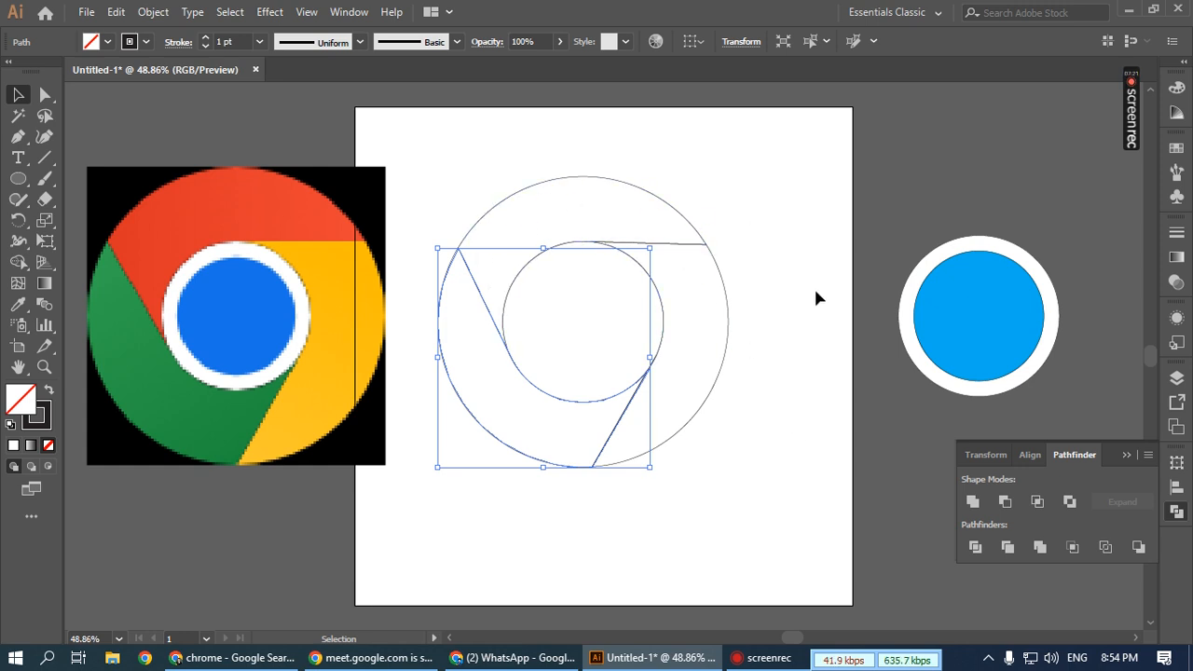
pyautogui.click(790, 401)
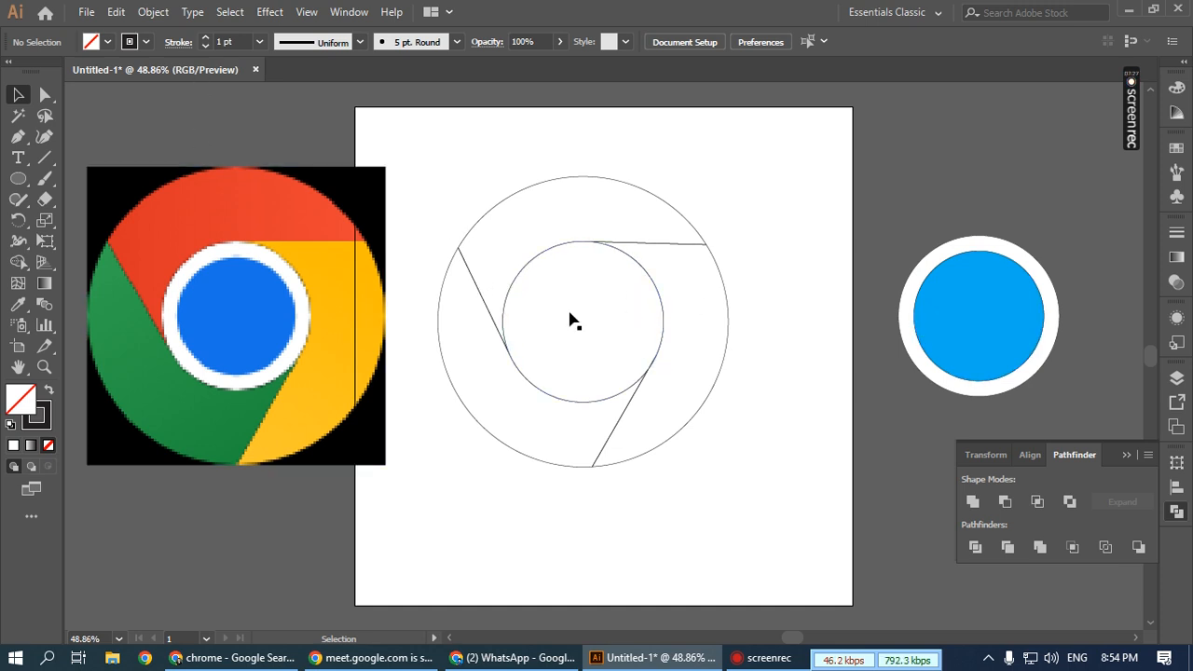
# - Fill the upper ring segment with the red sampled from the reference logo using the Eyedropper
pyautogui.click(538, 189)
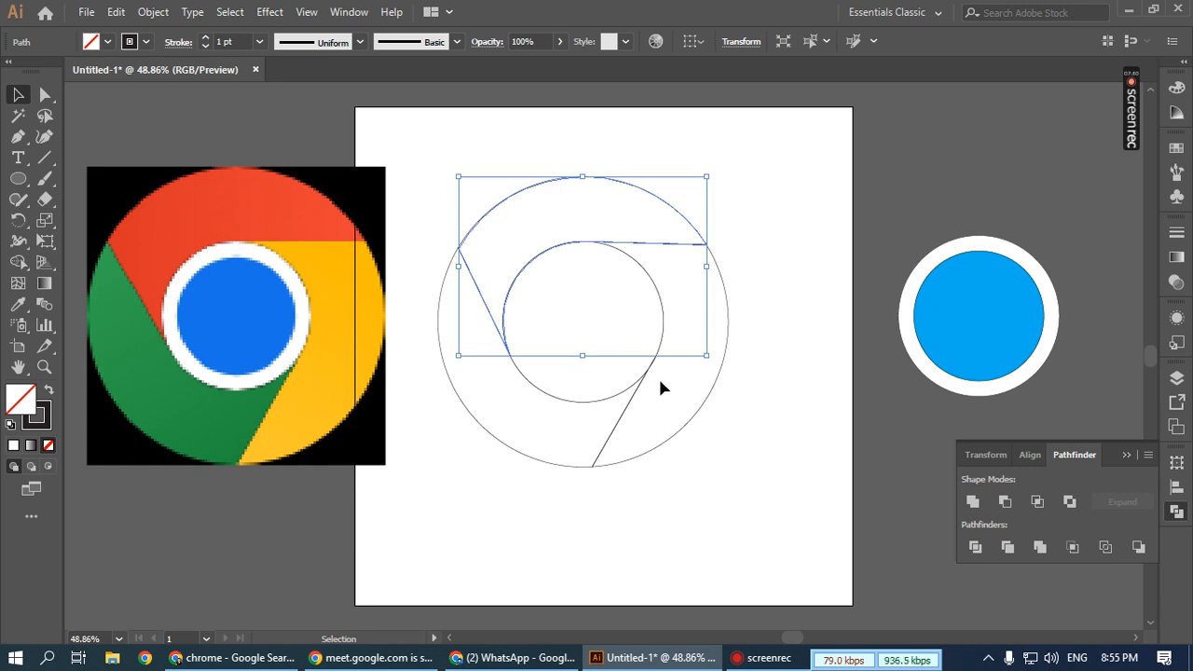
pyautogui.click(24, 308)
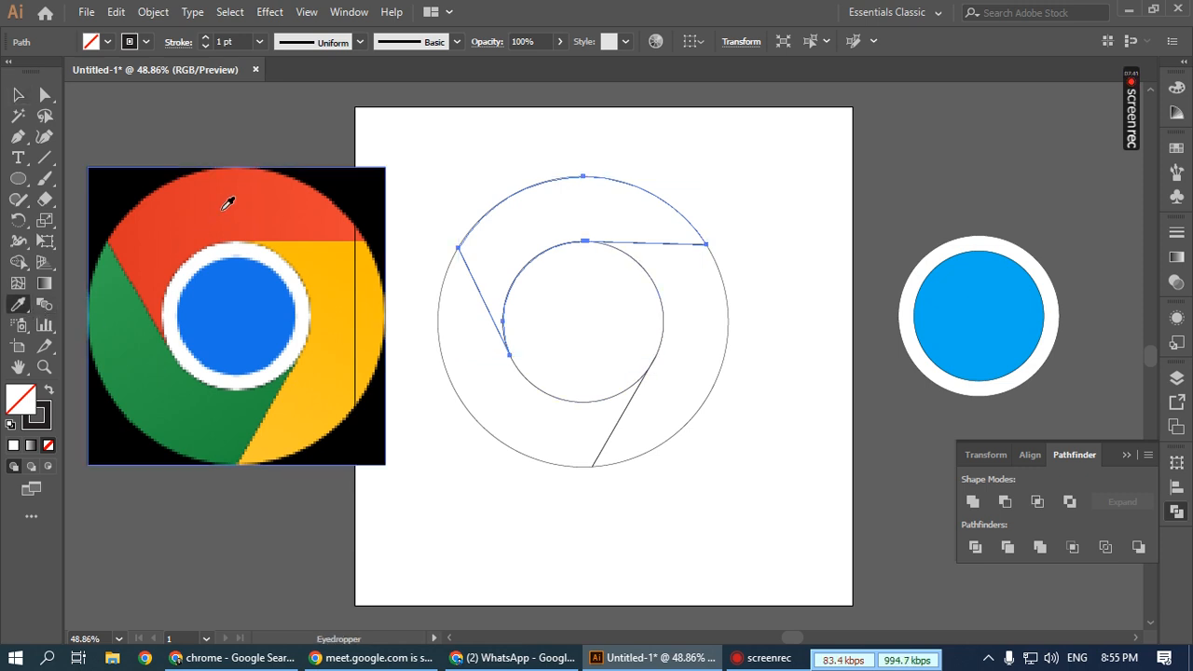
pyautogui.click(230, 200)
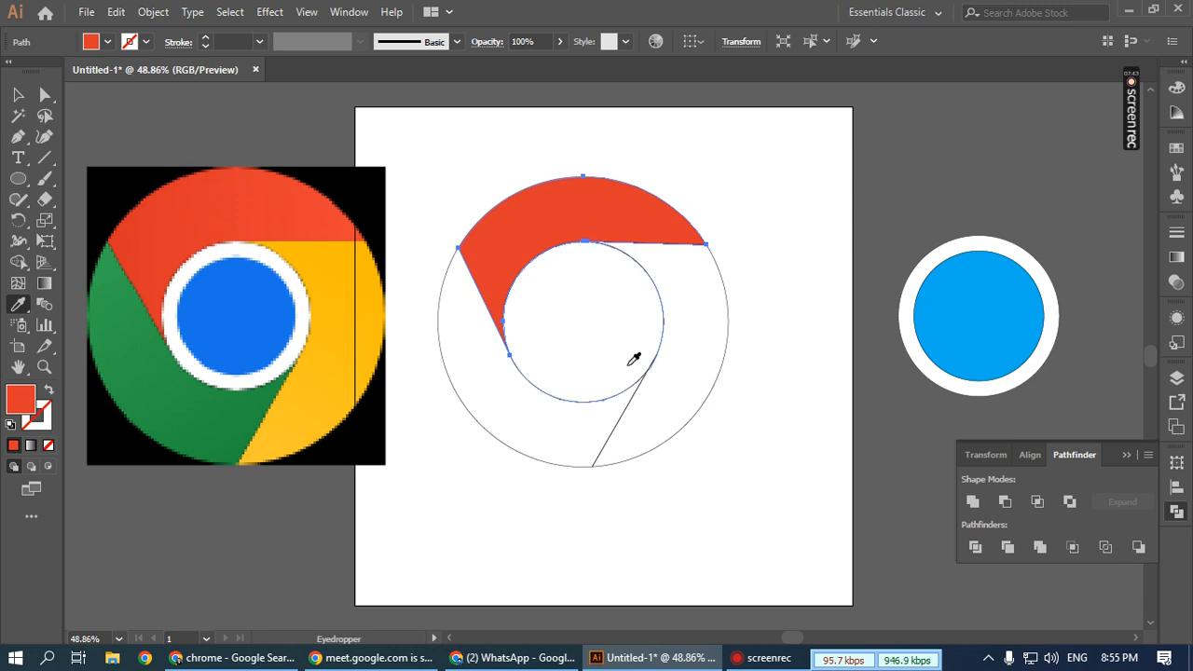
# - Fill the right ring segment with the yellow sampled from the reference logo
pyautogui.press('v')
pyautogui.click(730, 314)
pyautogui.press('i')
pyautogui.click(366, 291)
pyautogui.press('v')
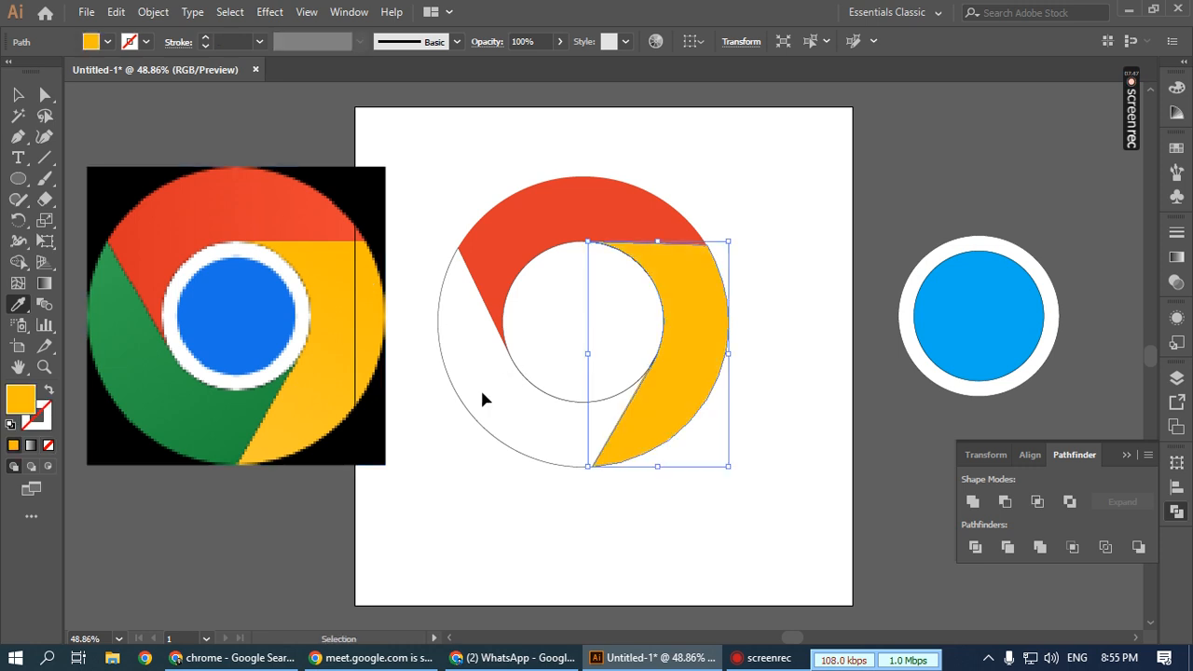
# - Fill the lower-left ring segment with the green sampled from the reference logo, and deselect it
pyautogui.click(474, 396)
pyautogui.press('i')
pyautogui.click(156, 357)
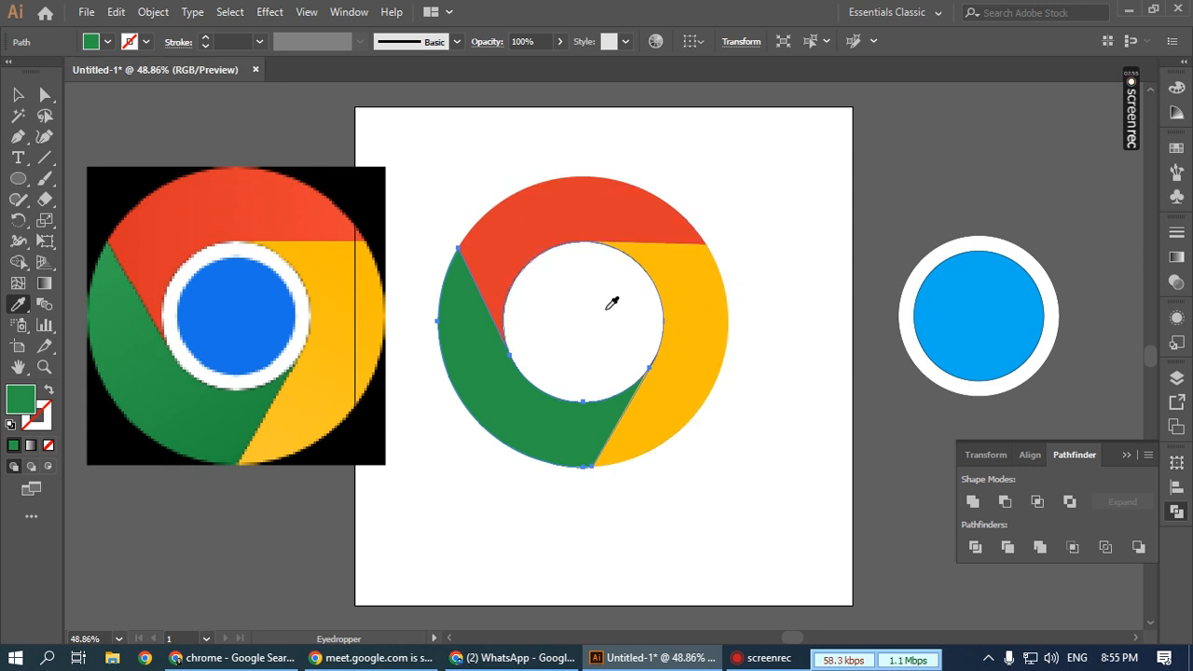
pyautogui.click(18, 95)
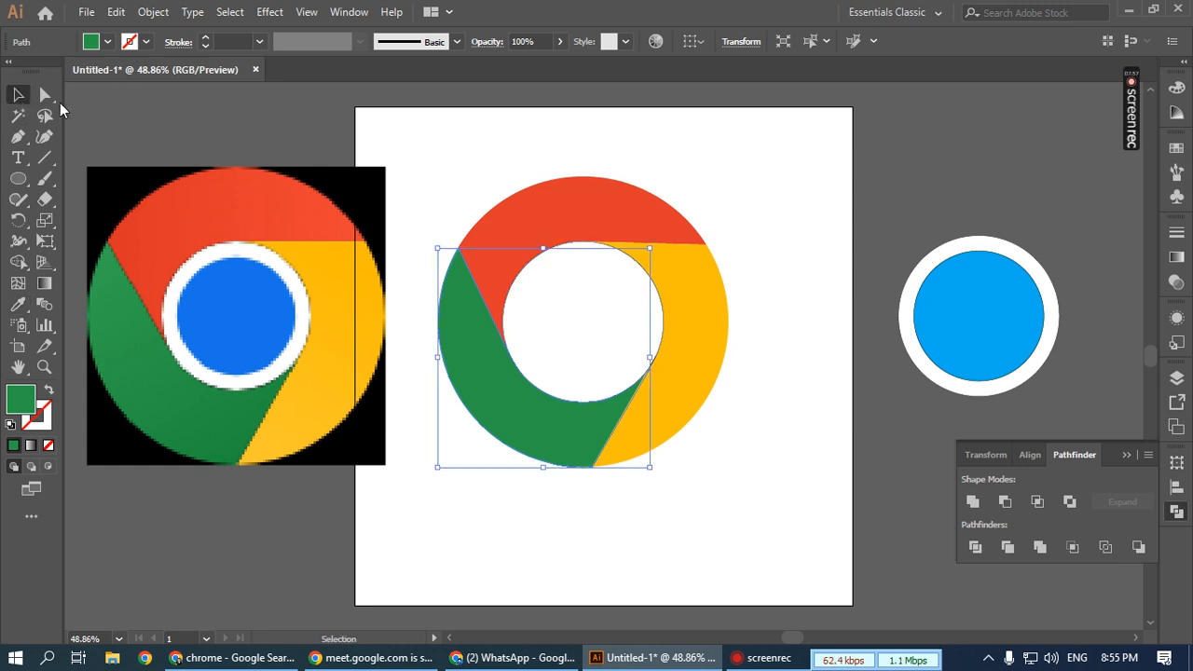
pyautogui.click(779, 267)
pyautogui.click(709, 347)
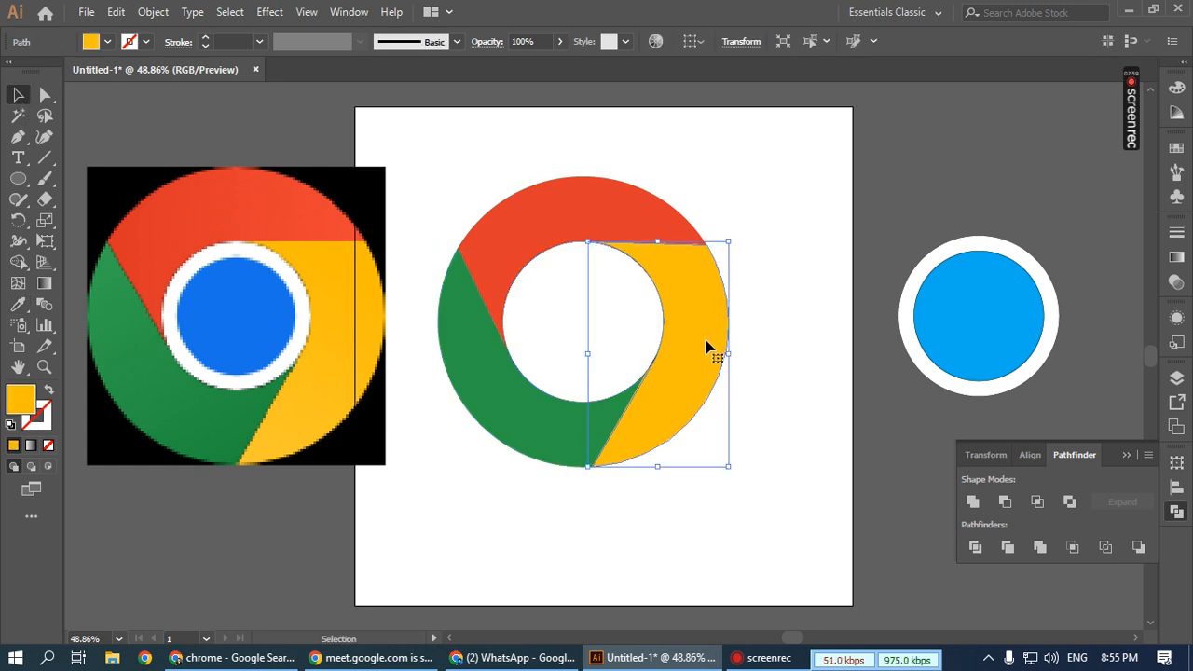
pyautogui.click(541, 233)
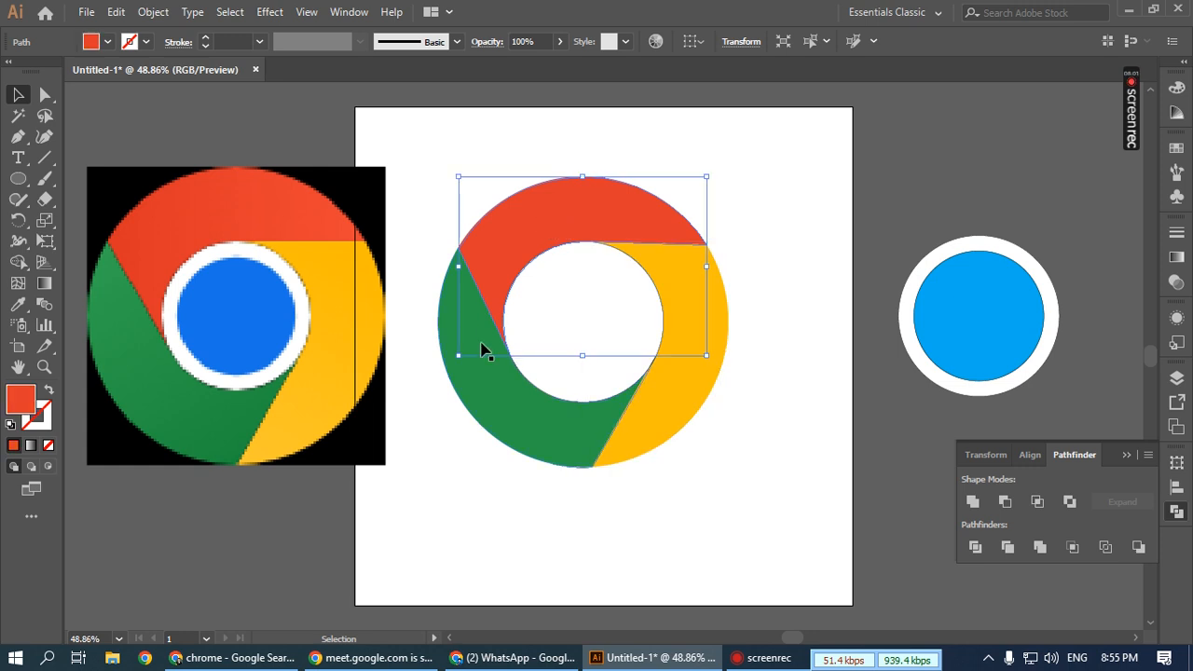
pyautogui.click(482, 404)
pyautogui.press('a')
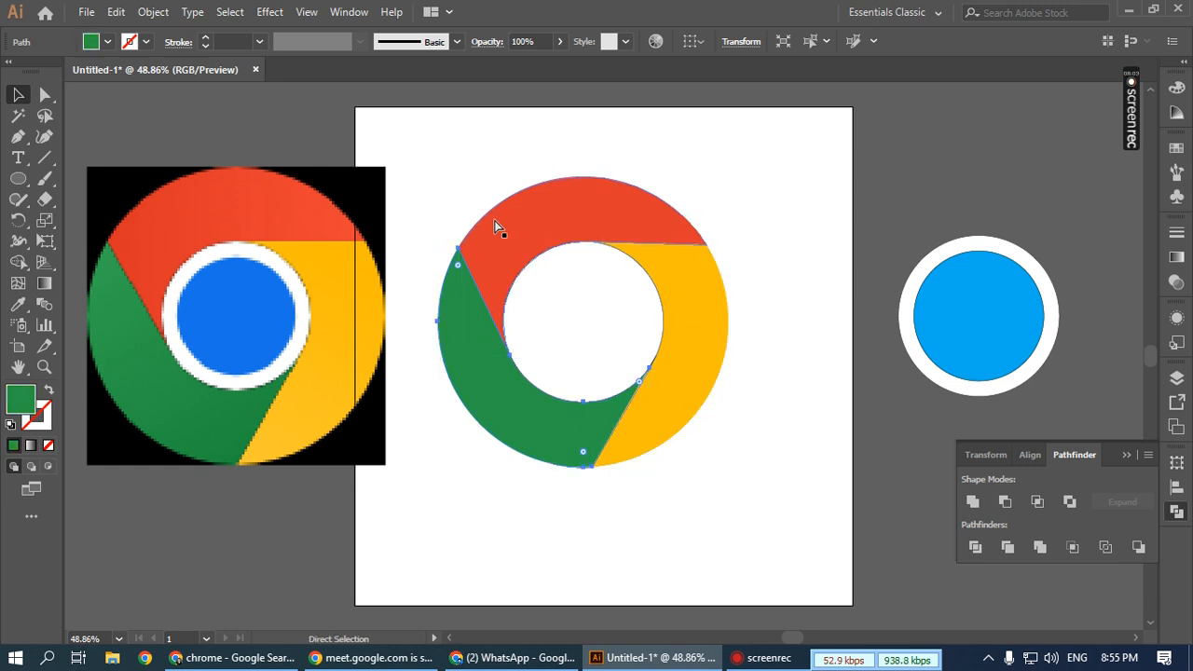
pyautogui.press('v')
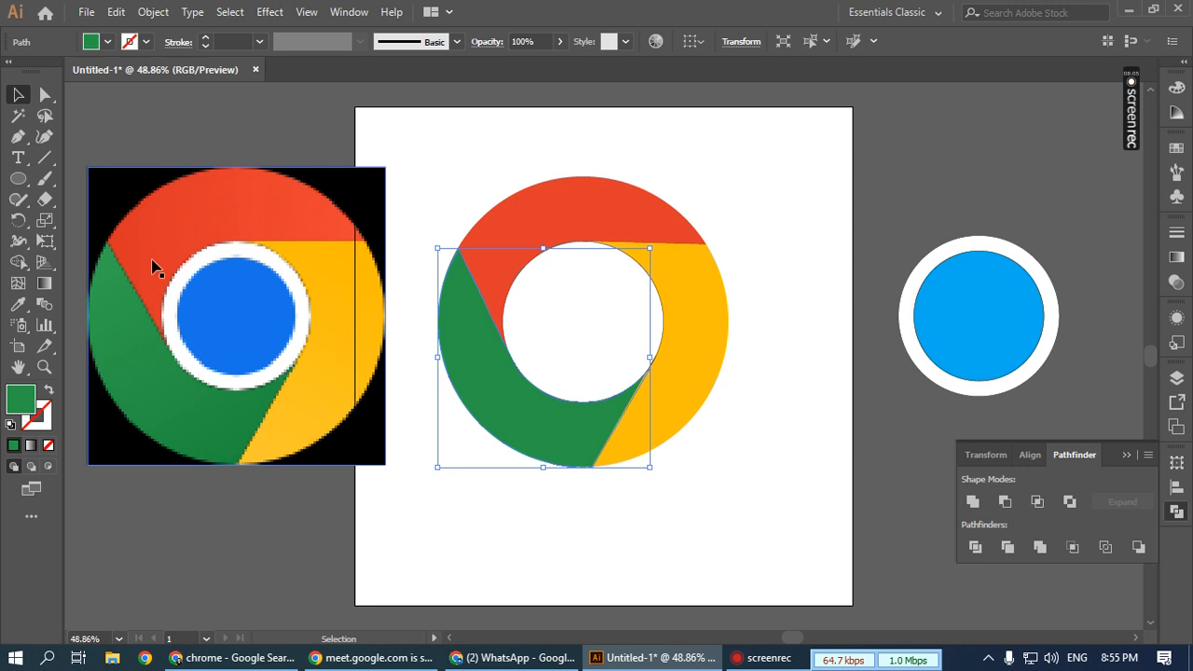
pyautogui.click(18, 306)
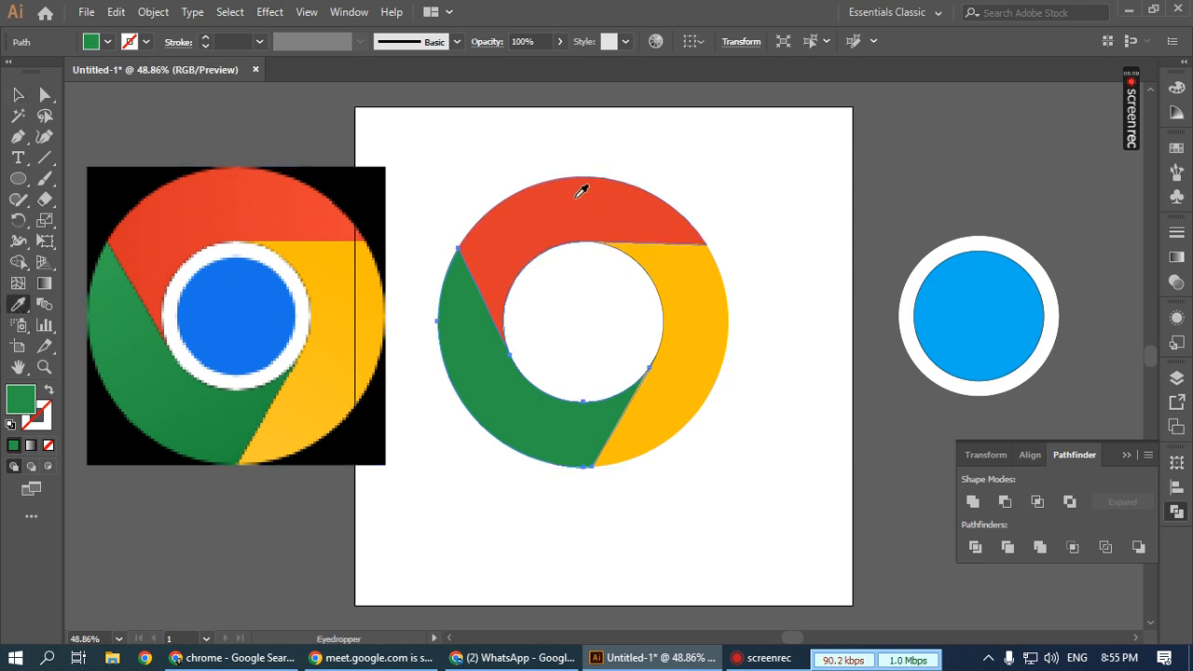
pyautogui.press('v')
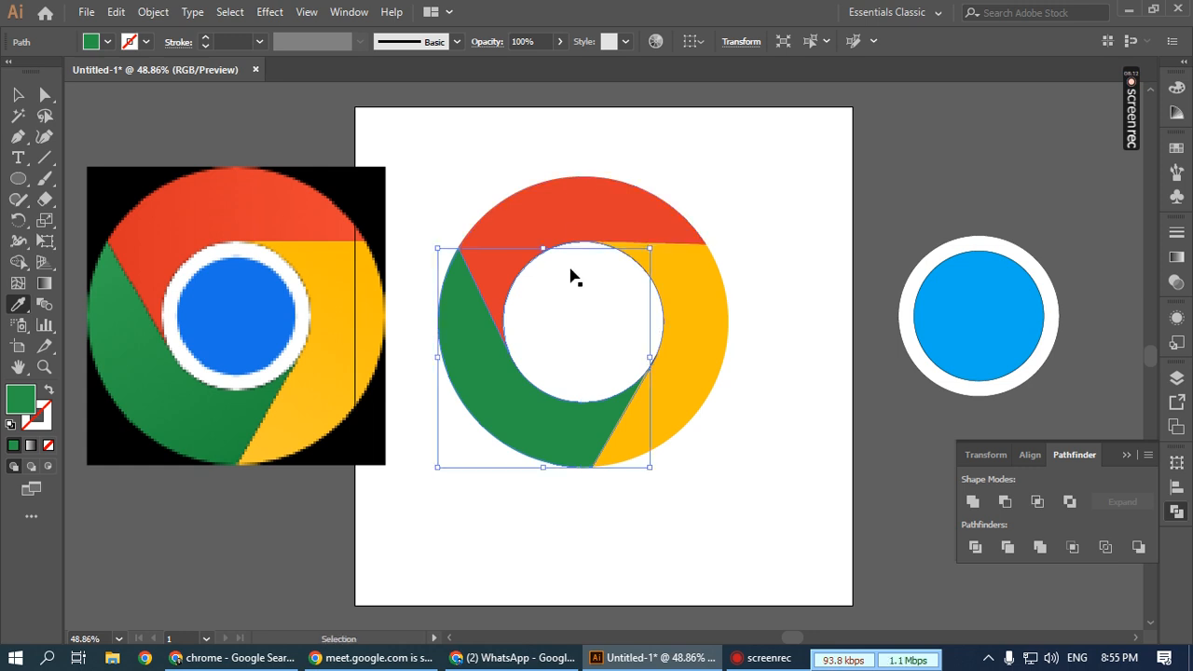
pyautogui.click(720, 283)
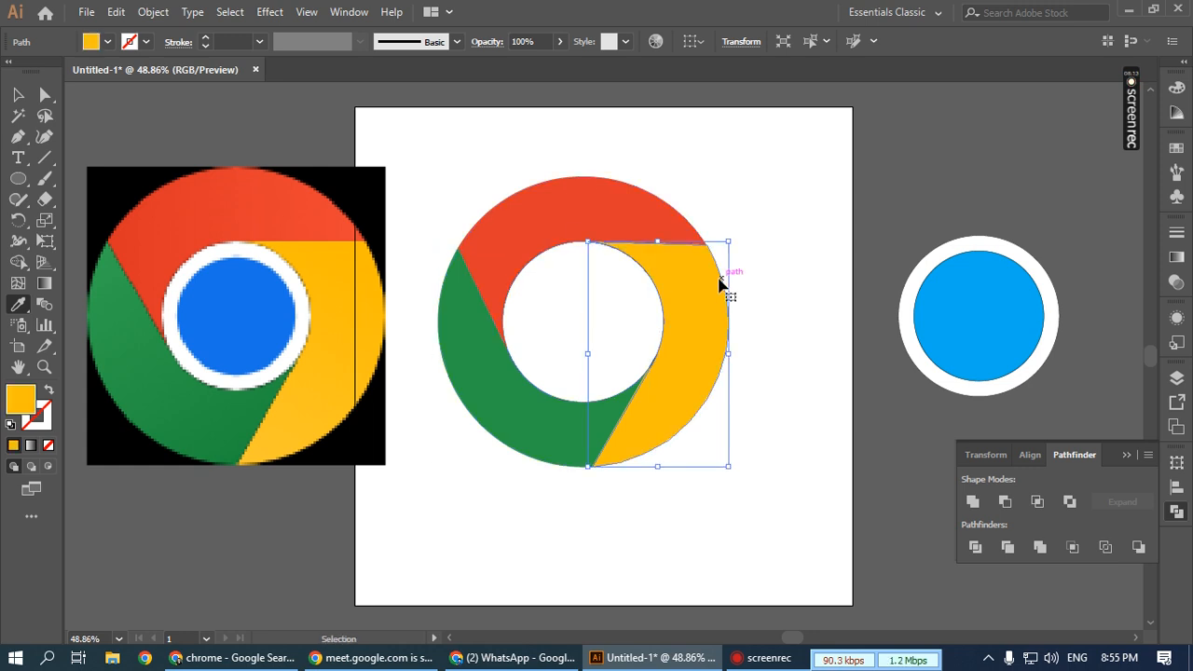
pyautogui.press('i')
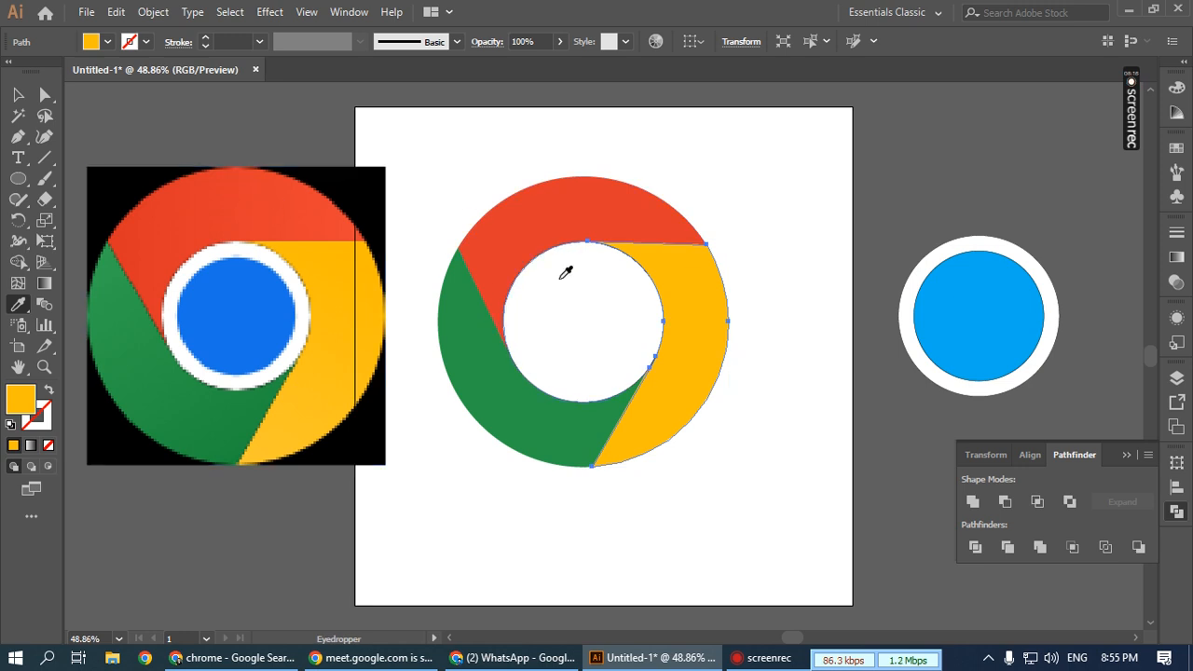
pyautogui.press('v')
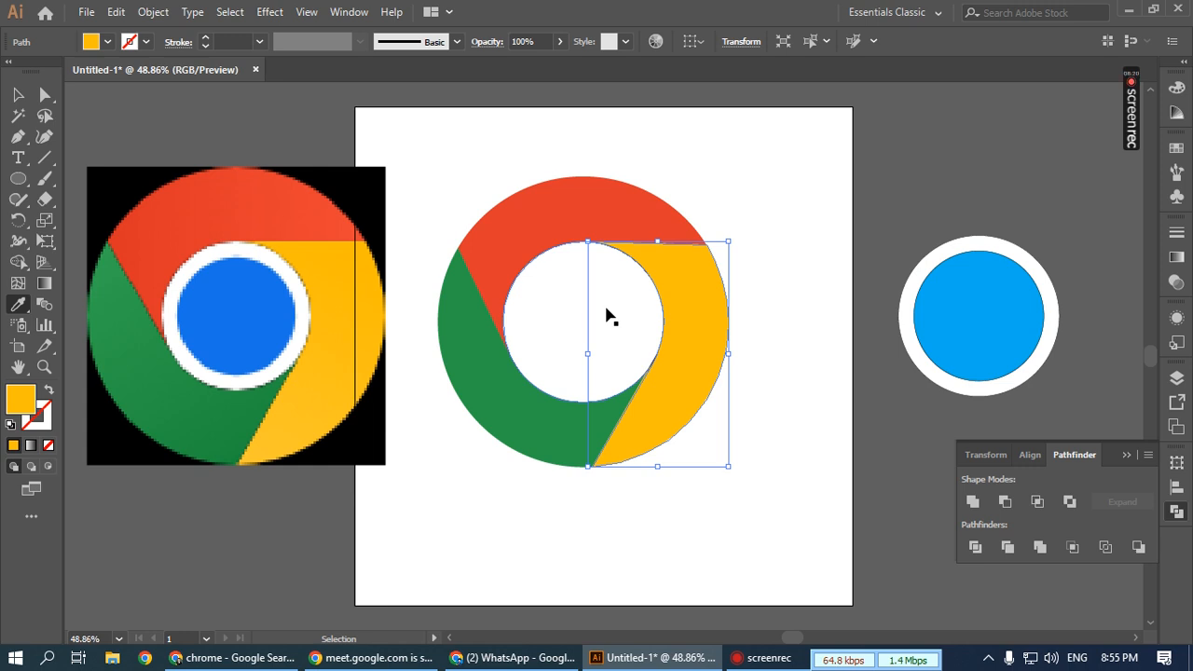
pyautogui.press('i')
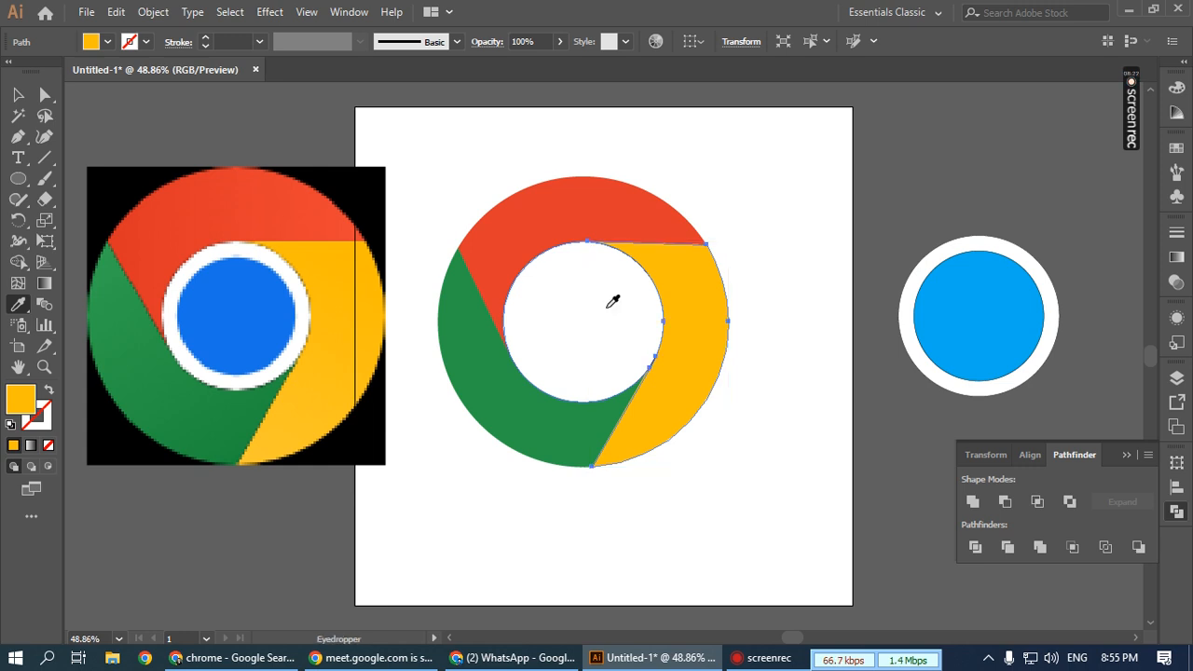
# - Move the blue circle with its white border from beside the artboard into the centre of the coloured ring
pyautogui.click(18, 94)
pyautogui.click(930, 207)
pyautogui.click(992, 304)
pyautogui.moveTo(992, 305); pyautogui.dragTo(593, 309)
pyautogui.click(860, 307)
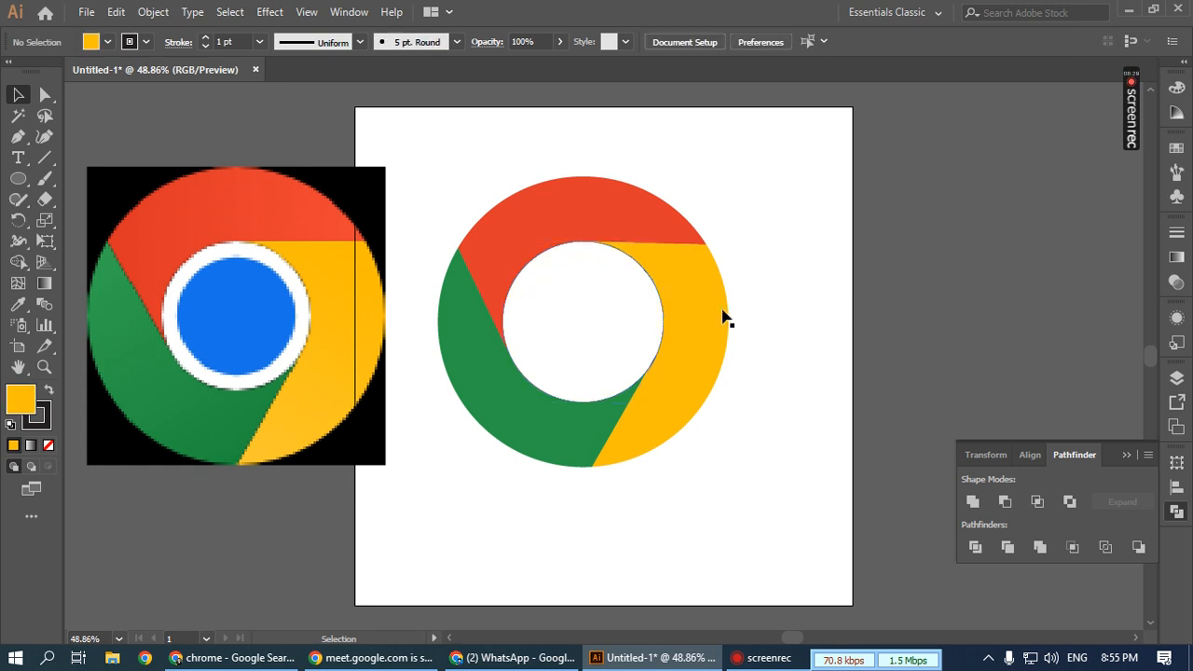
# - Delete the white circle covering the blue centre, and remove the pasted reference logo
pyautogui.click(655, 315)
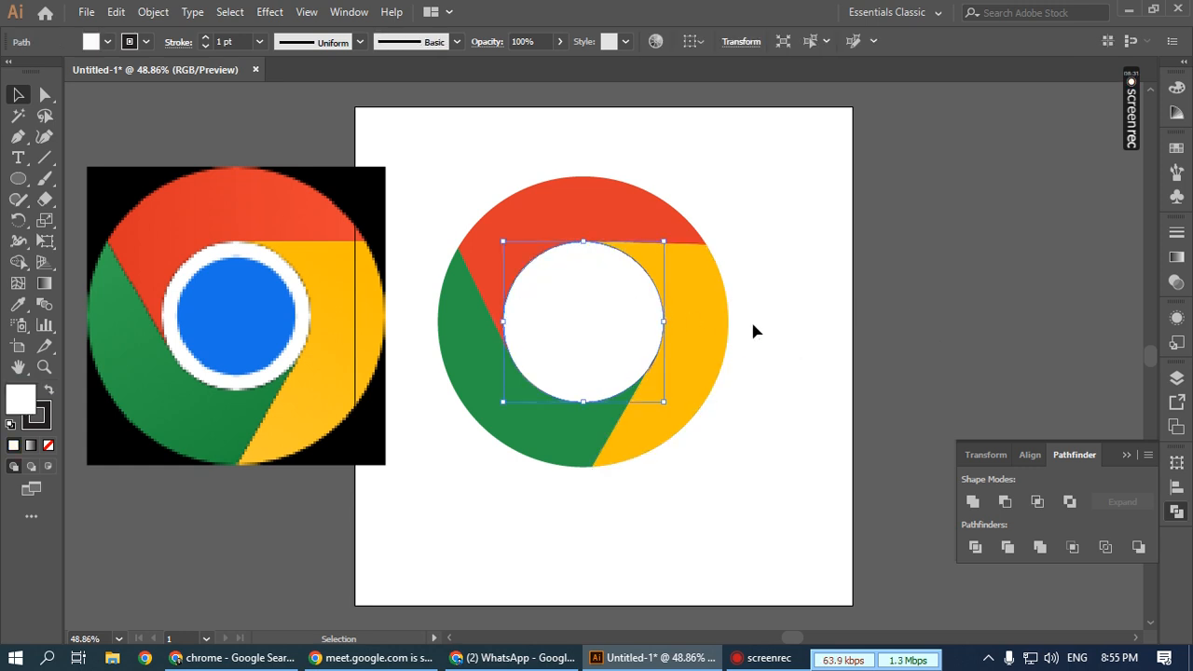
pyautogui.press('Delete')
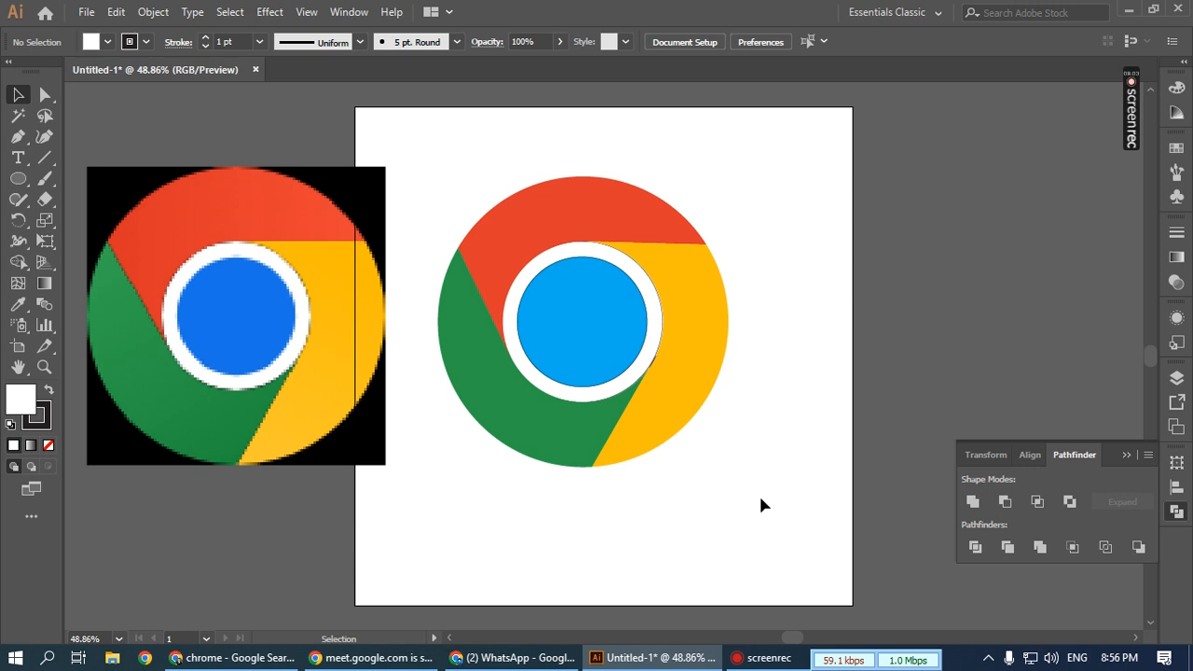
pyautogui.click(363, 297)
pyautogui.press('Delete')
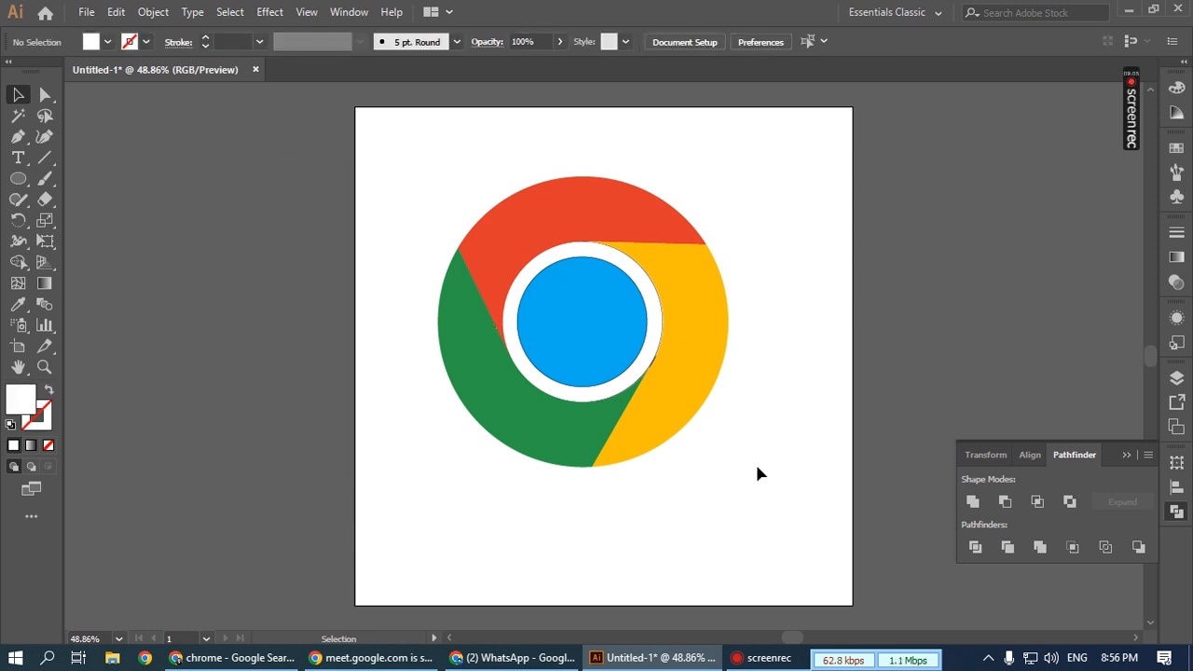
# - Delete the finished logo, bring it back together with the reference image, and clear everything from the artboard
pyautogui.moveTo(793, 506); pyautogui.dragTo(407, 169)
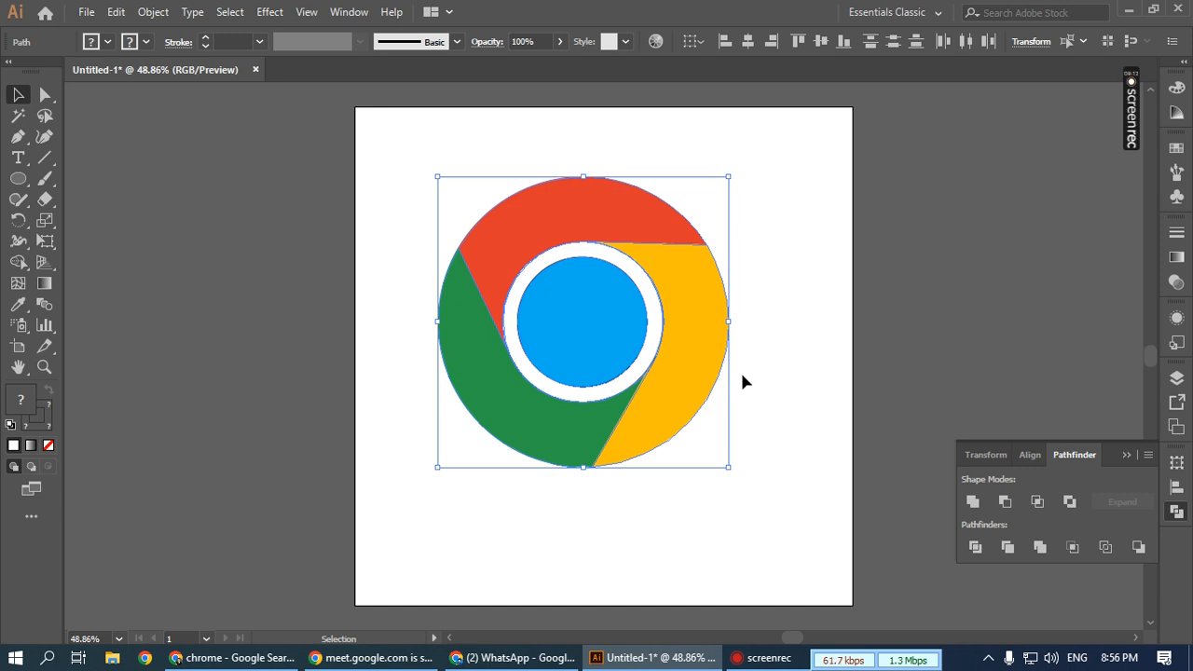
pyautogui.press('Delete')
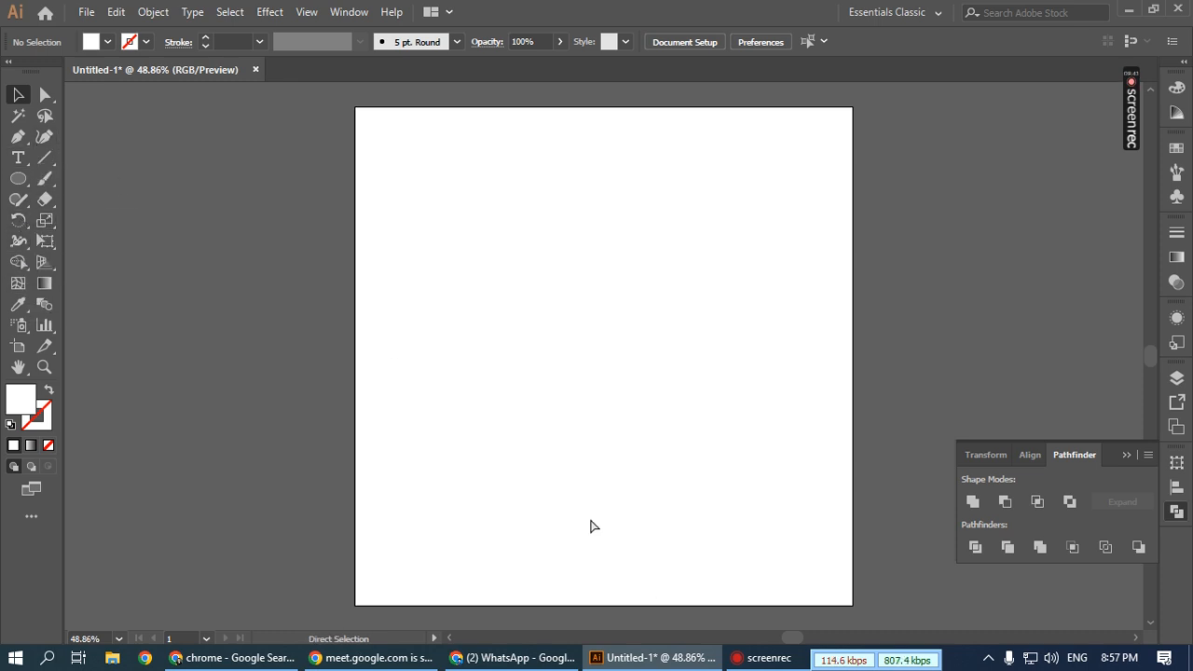
pyautogui.hotkey('ctrl', 'v')
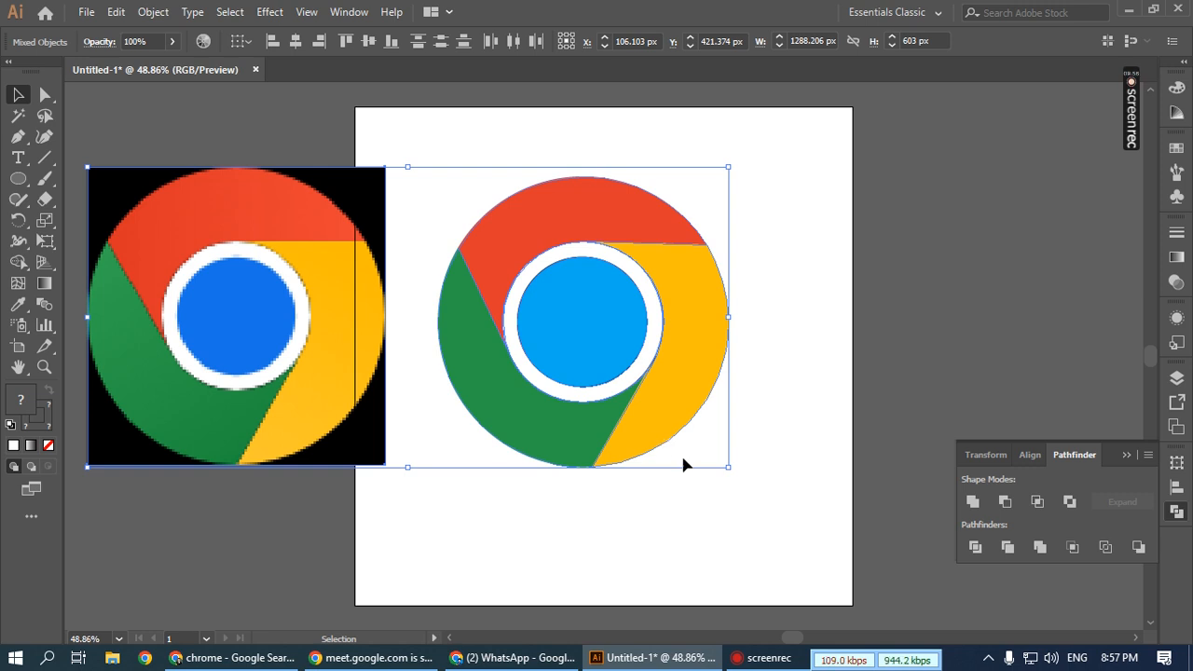
pyautogui.press('Delete')
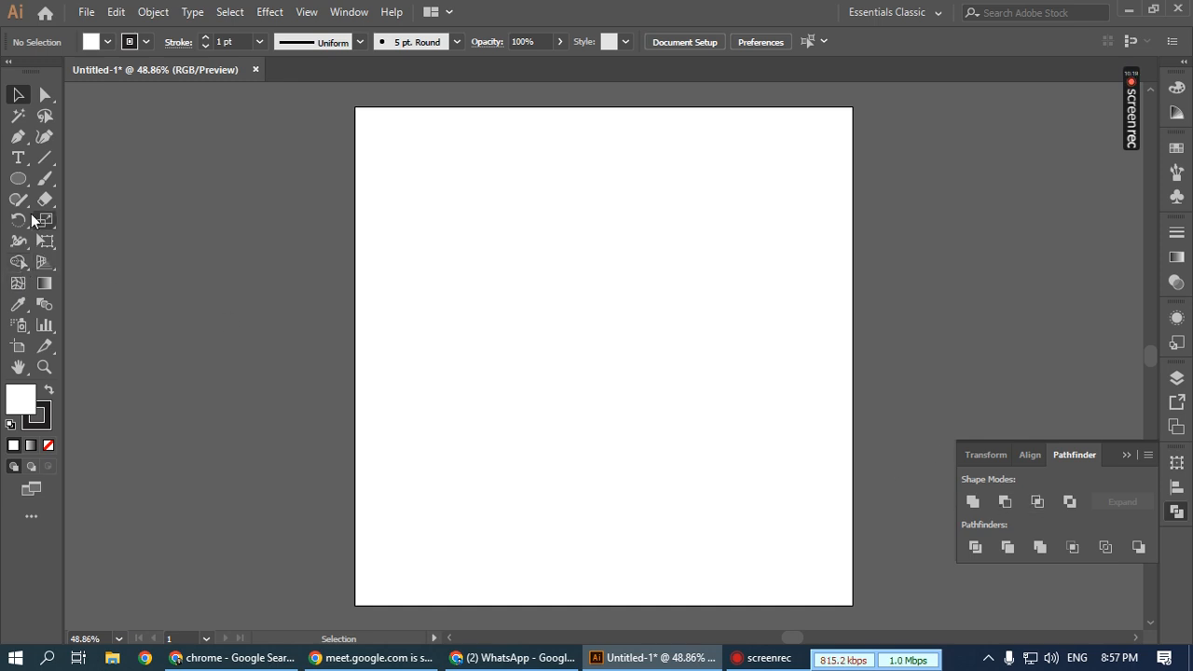
# - Draw a square in the upper-left area of the artboard, fill it with green, and deselect it
pyautogui.click(25, 181)
pyautogui.click(95, 179)
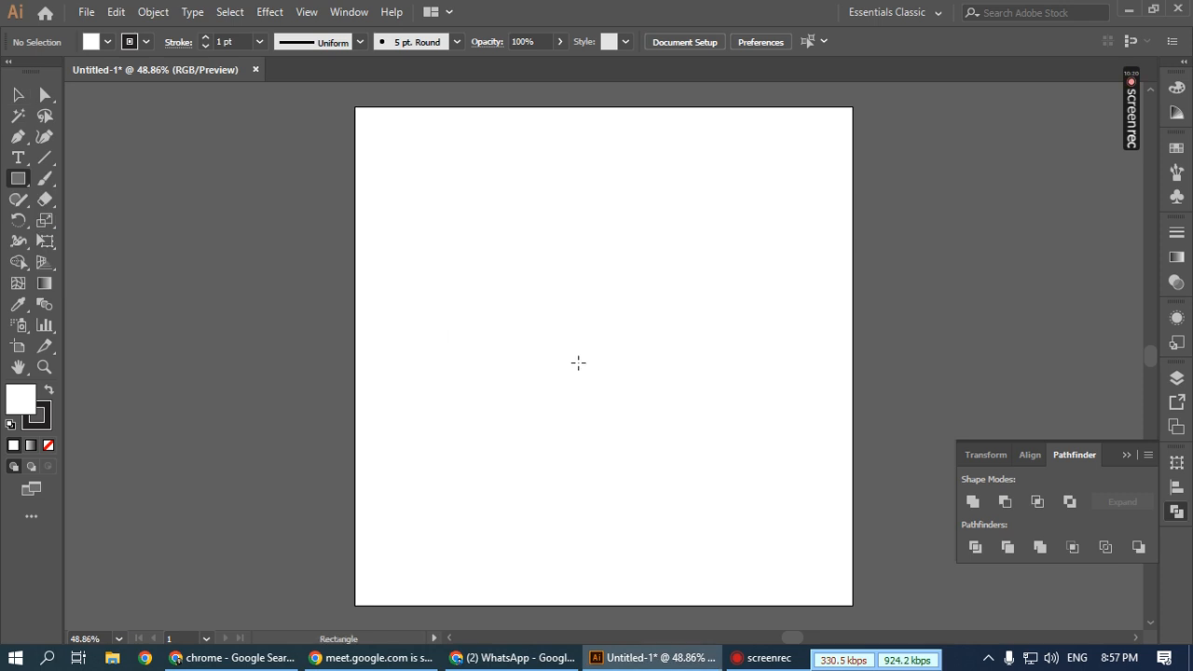
pyautogui.moveTo(425, 174); pyautogui.dragTo(548, 298)
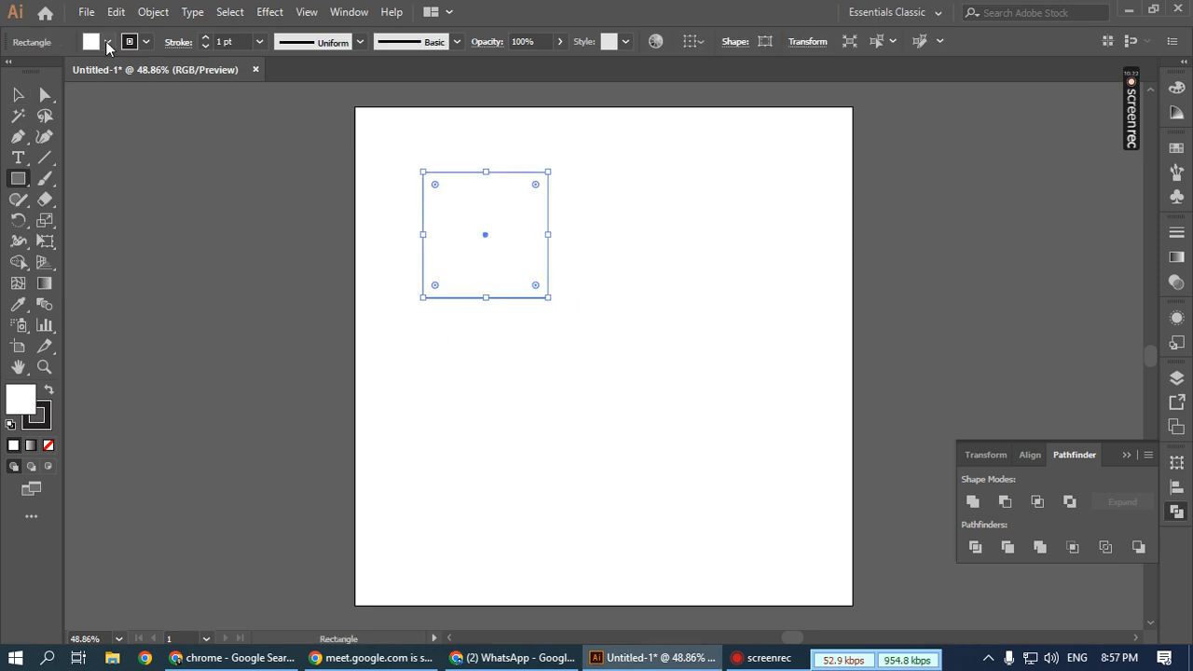
pyautogui.click(108, 42)
pyautogui.click(85, 69)
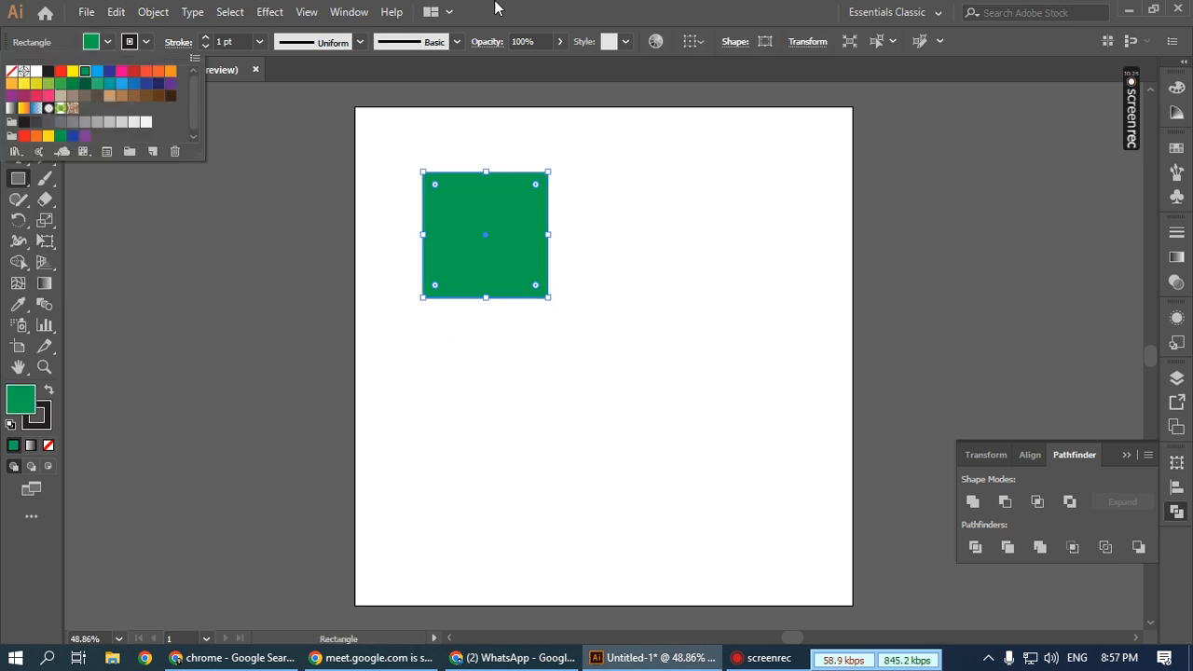
pyautogui.click(19, 96)
pyautogui.click(707, 262)
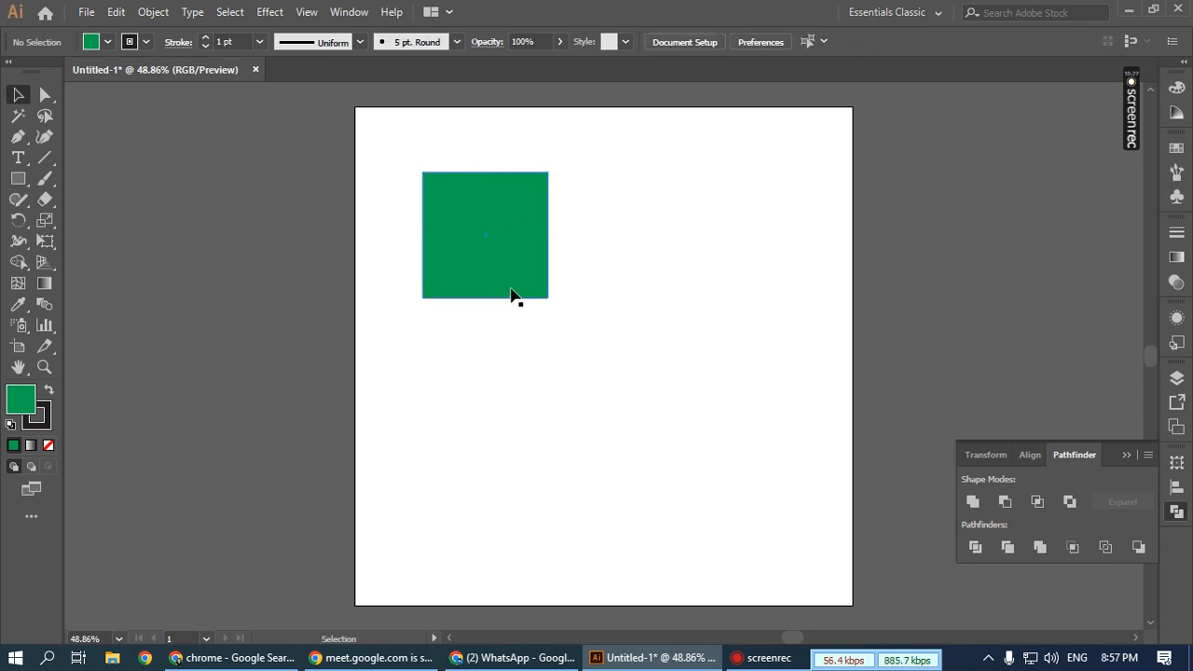
# - Duplicate the green square diagonally down to the right so the two overlap, and fill the copy with yellow
pyautogui.keyDown('alt'); pyautogui.moveTo(499, 247); pyautogui.dragTo(562, 297); pyautogui.keyUp('alt')
pyautogui.click(107, 42)
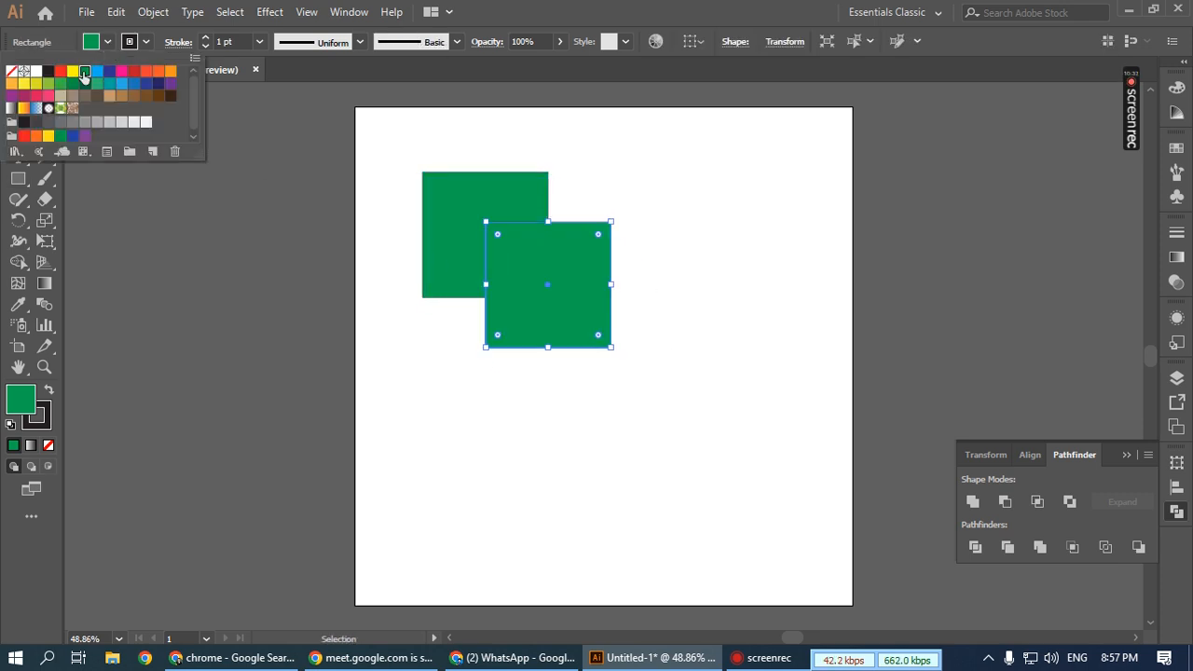
pyautogui.click(73, 71)
pyautogui.click(707, 231)
# - Divide the overlapping green and yellow squares with Pathfinder, and ungroup the resulting pieces
pyautogui.moveTo(709, 422); pyautogui.dragTo(431, 213)
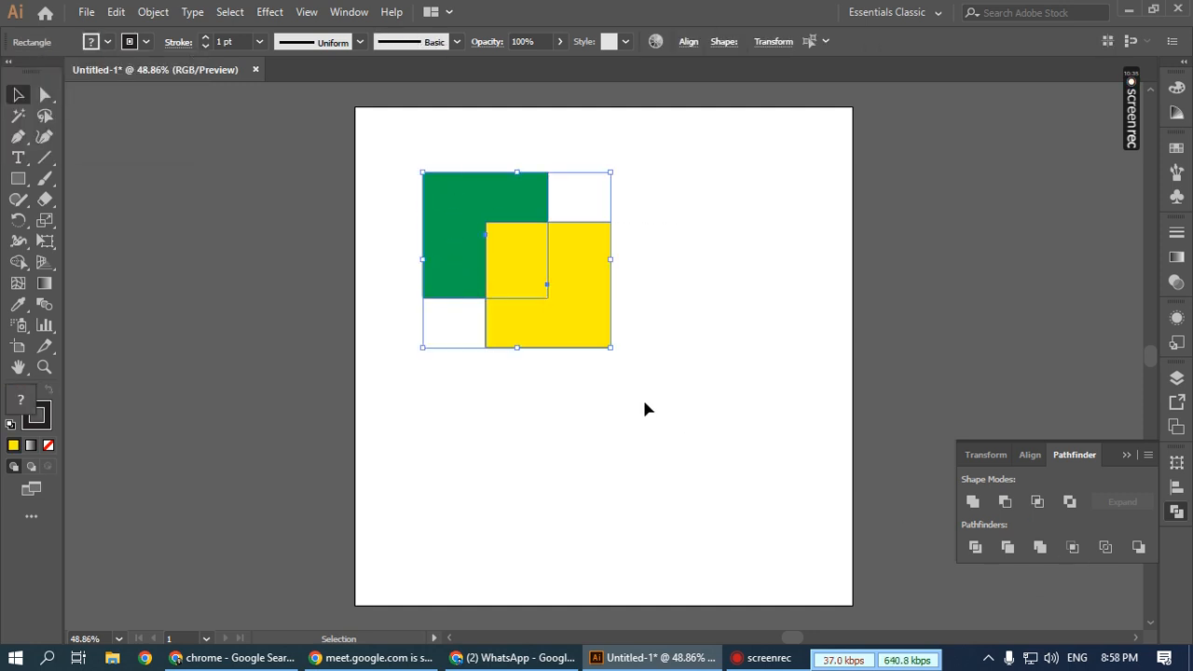
pyautogui.moveTo(667, 407); pyautogui.dragTo(458, 221)
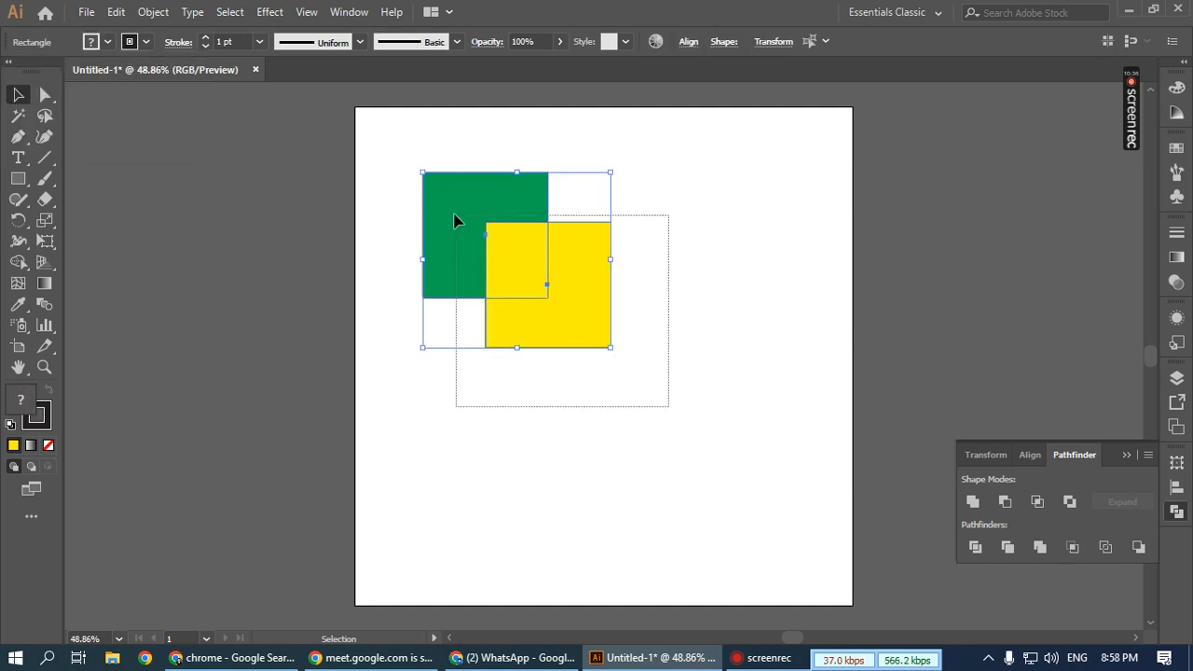
pyautogui.click(974, 547)
pyautogui.rightClick(512, 275)
pyautogui.click(585, 422)
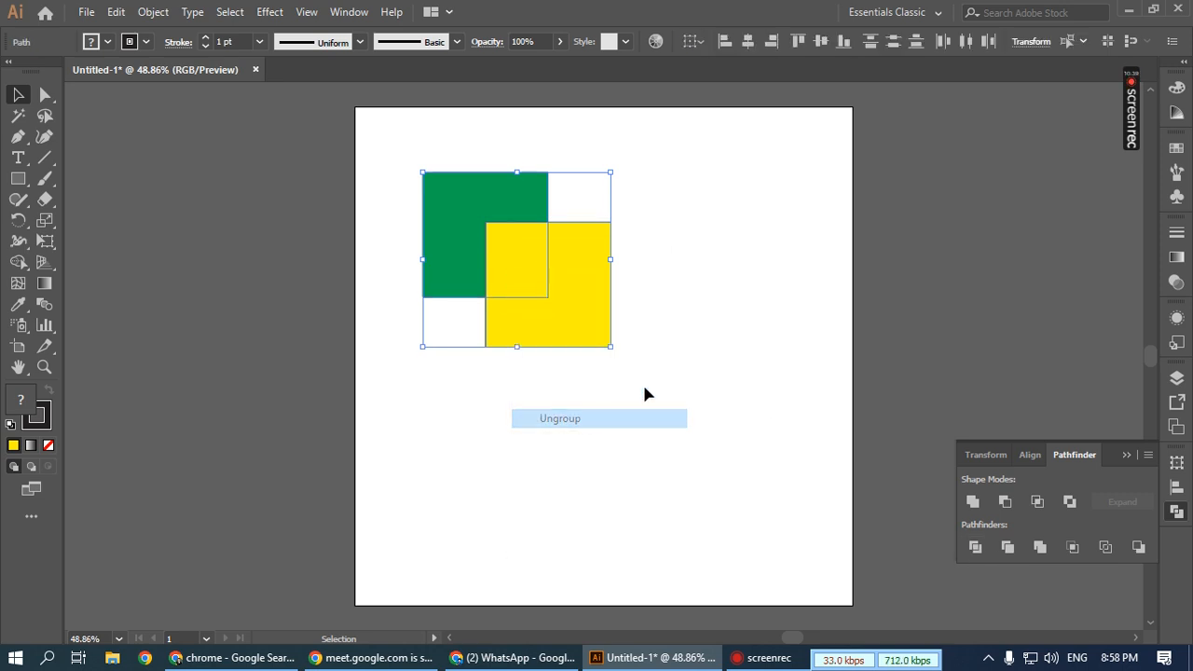
pyautogui.click(610, 383)
# - Move the yellow L-shaped piece and the small overlap piece away from the green shape, fitting them together as a square
pyautogui.moveTo(554, 315); pyautogui.dragTo(749, 419)
pyautogui.moveTo(546, 274); pyautogui.dragTo(721, 371)
pyautogui.click(637, 320)
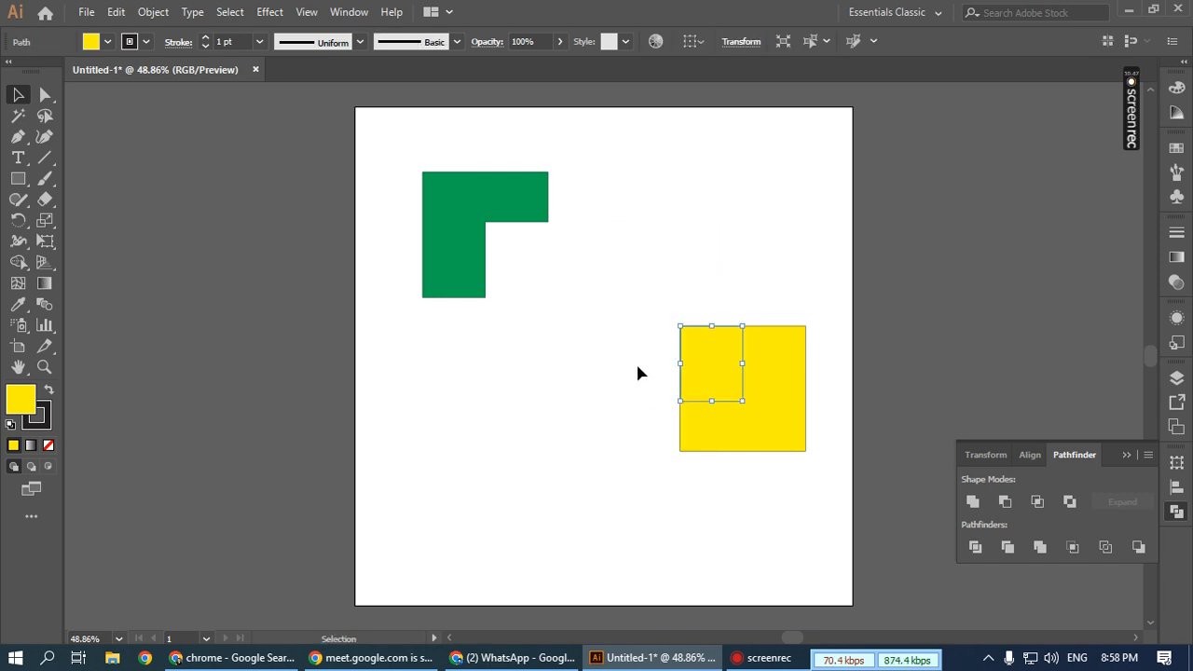
# - Unite the two yellow pieces into a single square and deselect it
pyautogui.moveTo(641, 291); pyautogui.dragTo(791, 434)
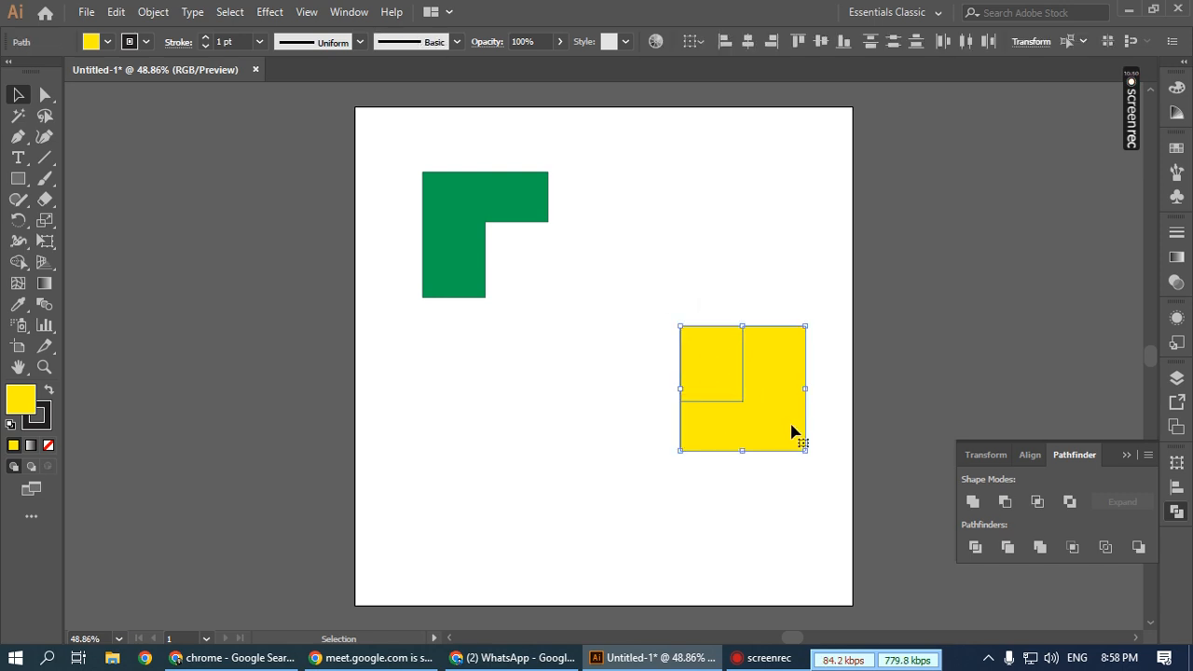
pyautogui.click(972, 503)
pyautogui.click(442, 485)
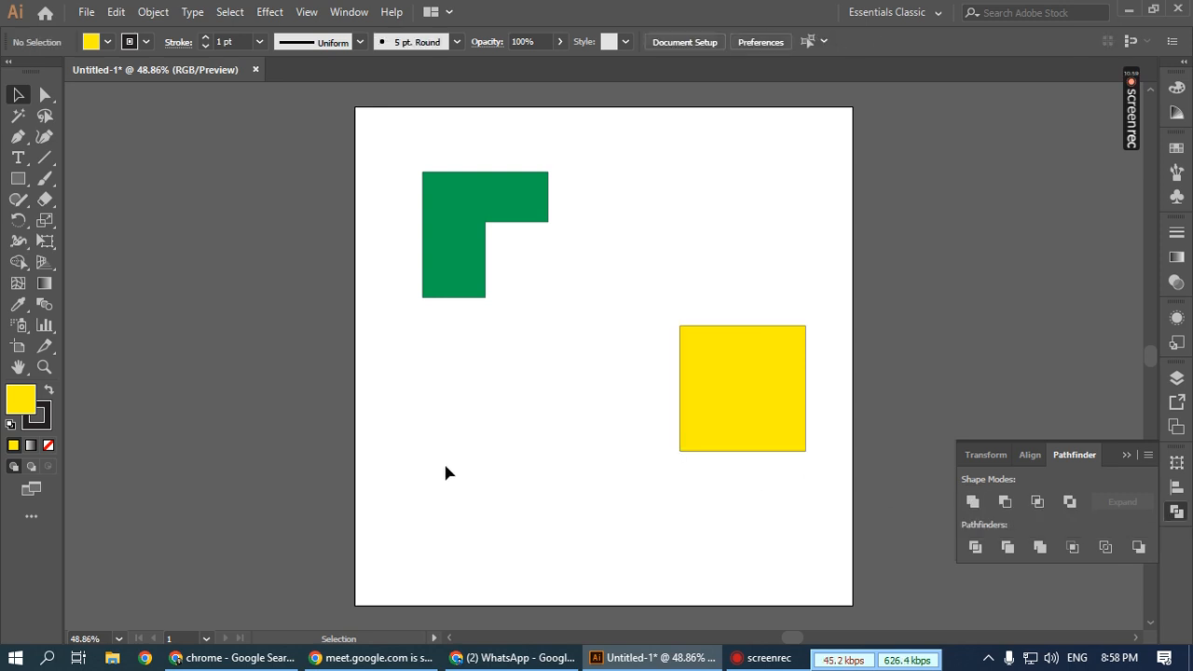
# - Move the yellow square closer to the middle of the artboard and align the green L-shape flush against its left edge
pyautogui.moveTo(760, 426); pyautogui.dragTo(723, 322)
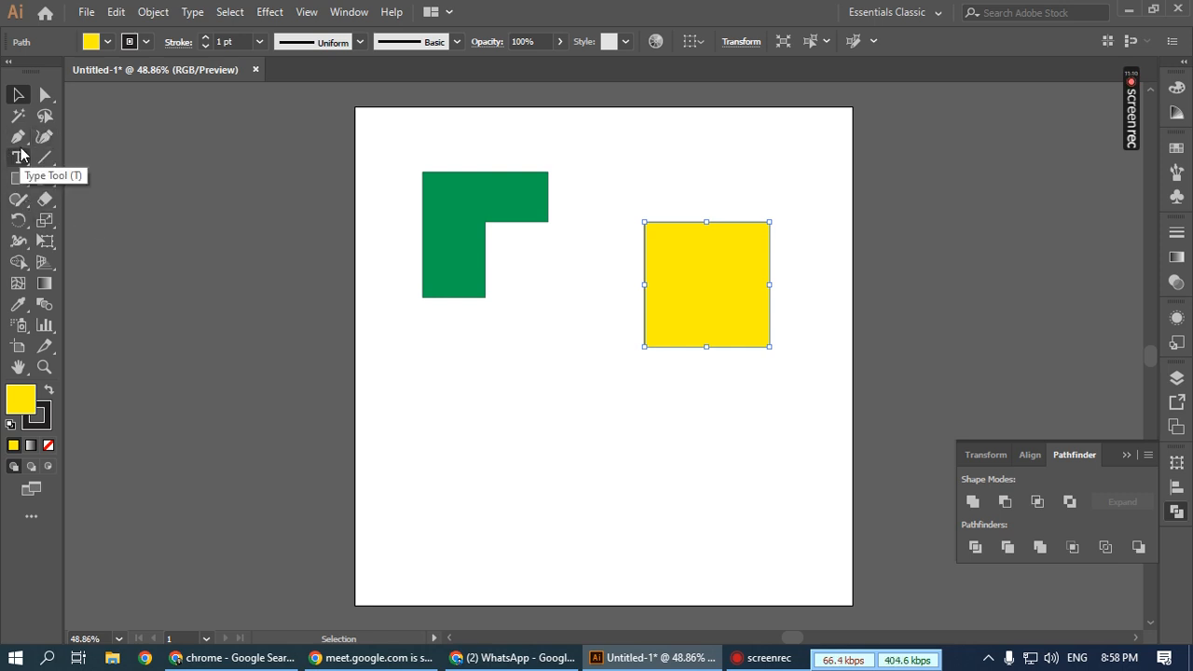
pyautogui.moveTo(704, 291); pyautogui.dragTo(649, 300)
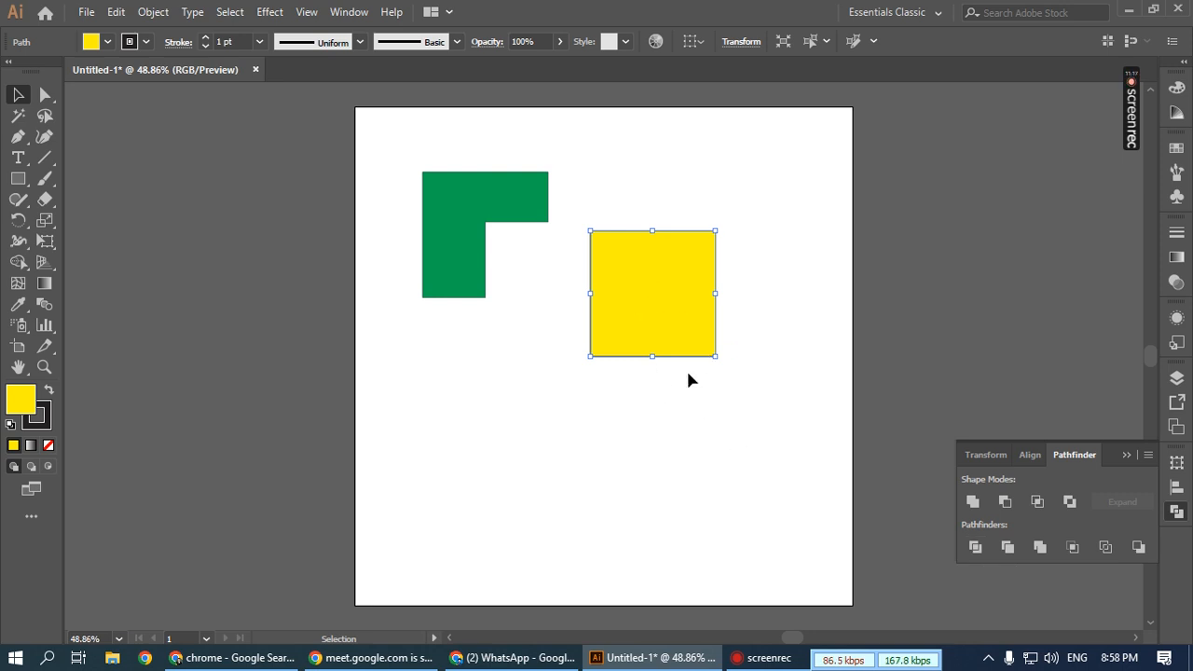
pyautogui.moveTo(482, 215); pyautogui.dragTo(551, 256)
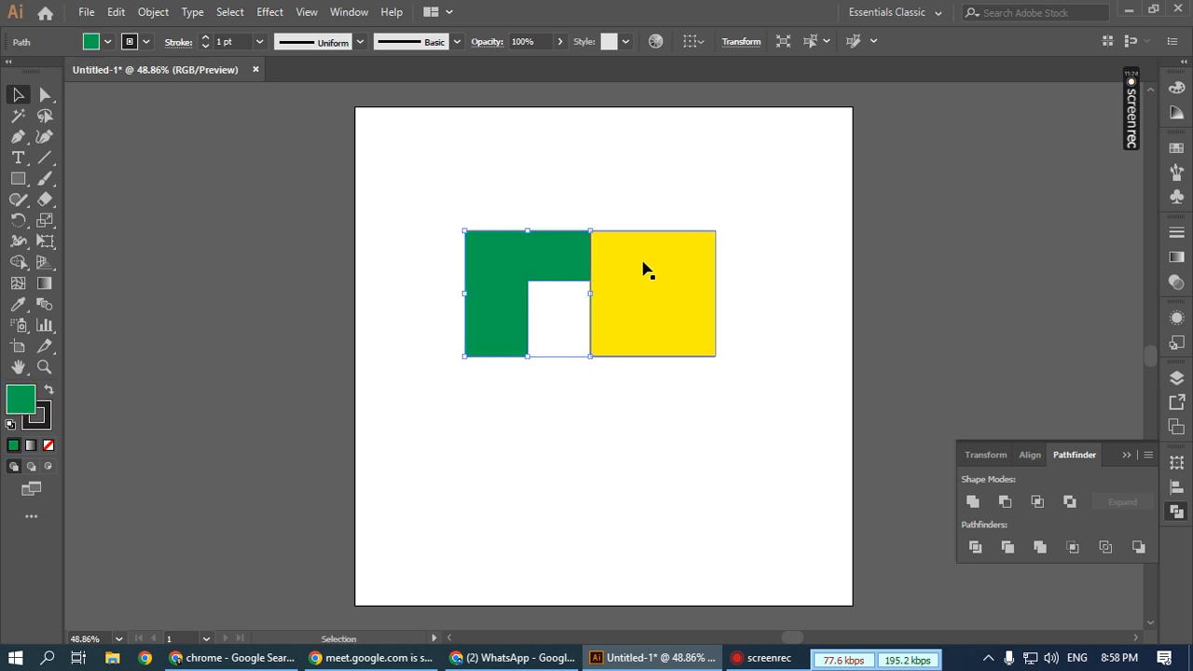
# - Unite the green L-shape and the yellow square into one shape, and deselect it
pyautogui.moveTo(548, 184); pyautogui.dragTo(626, 261)
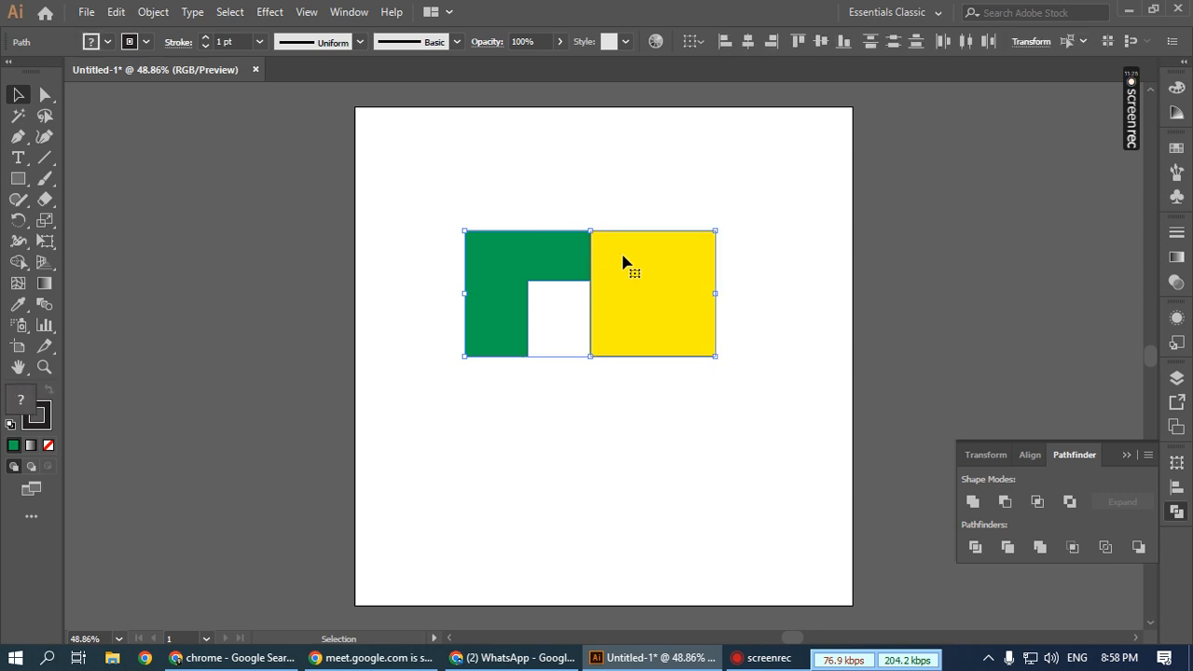
pyautogui.click(971, 502)
pyautogui.click(751, 452)
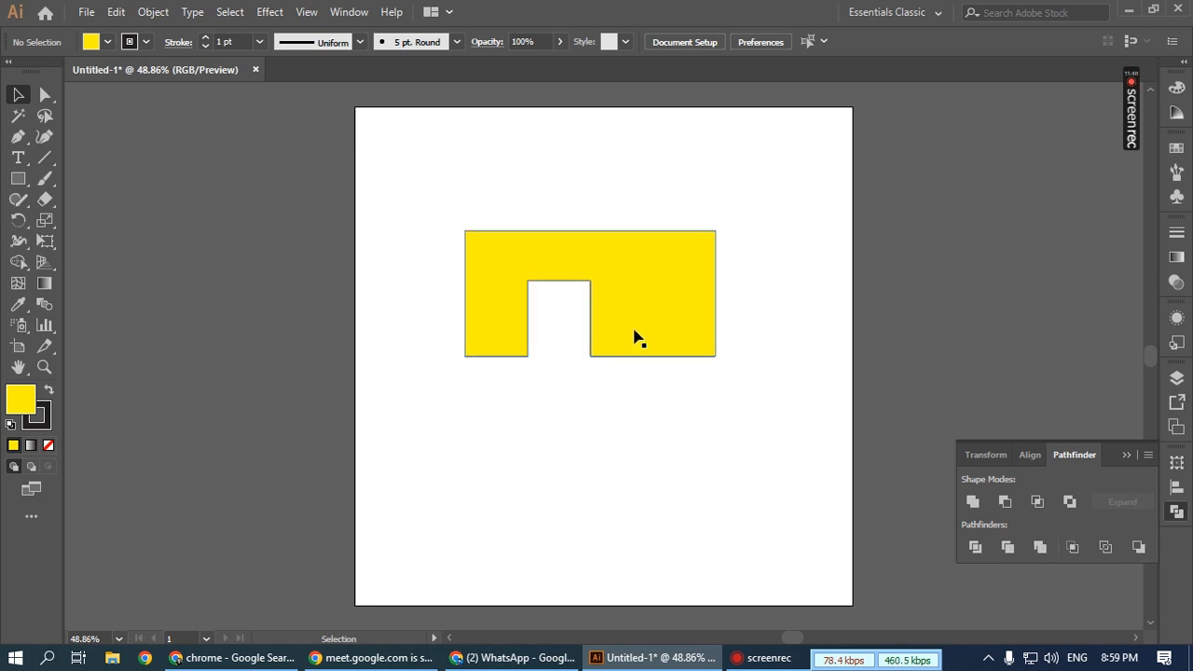
# - Move the merged yellow shape up and to the right, freeing space in the lower part of the artboard
pyautogui.moveTo(642, 304); pyautogui.dragTo(643, 310)
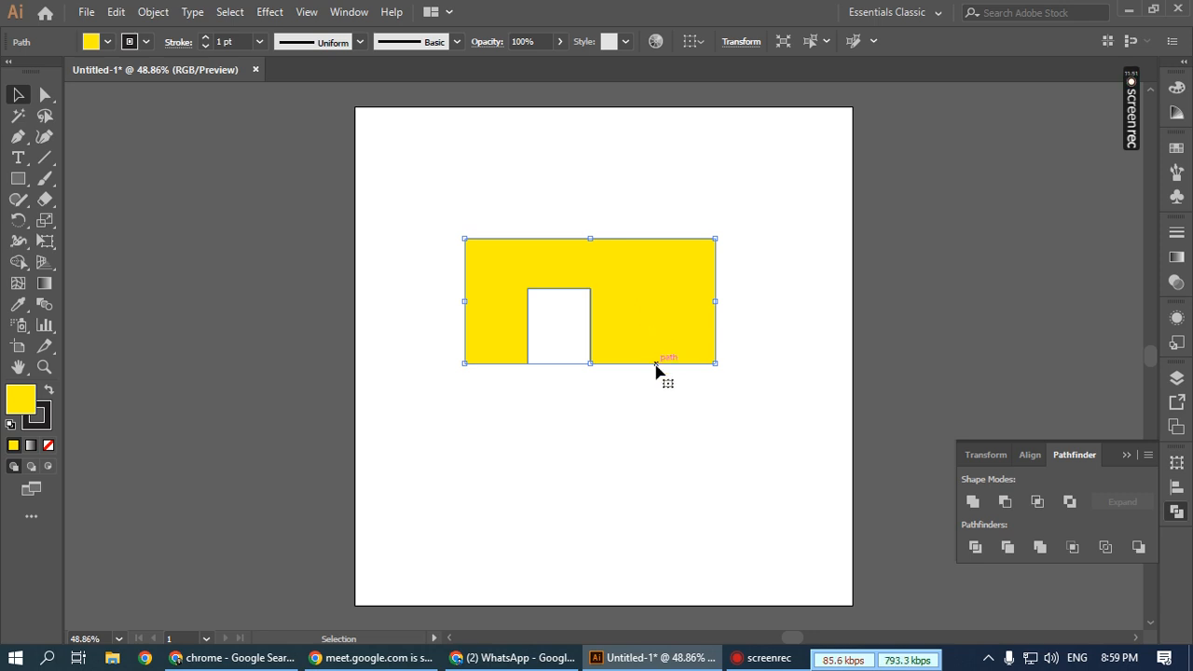
pyautogui.moveTo(640, 321); pyautogui.dragTo(680, 274)
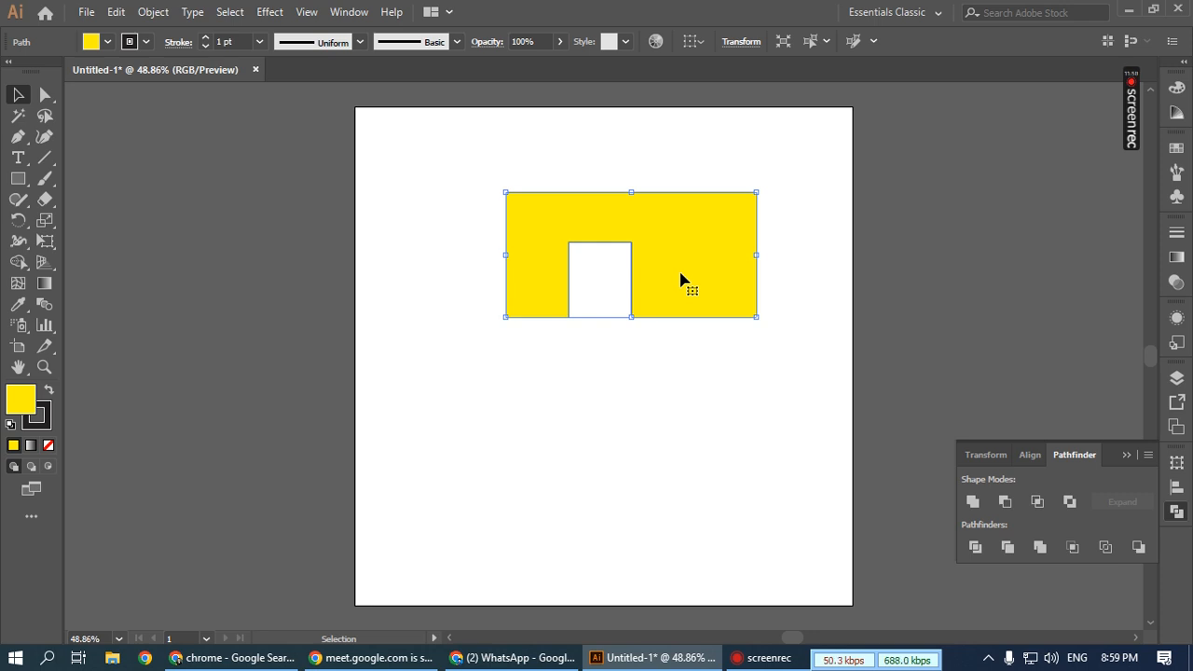
pyautogui.click(18, 264)
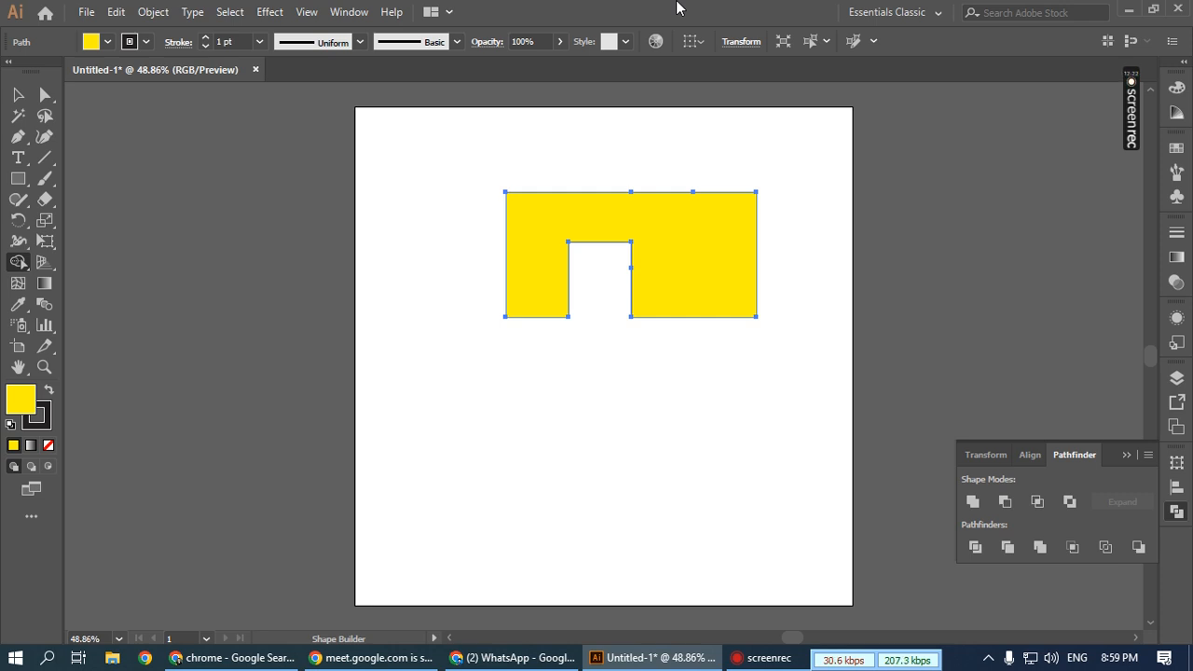
pyautogui.click(18, 94)
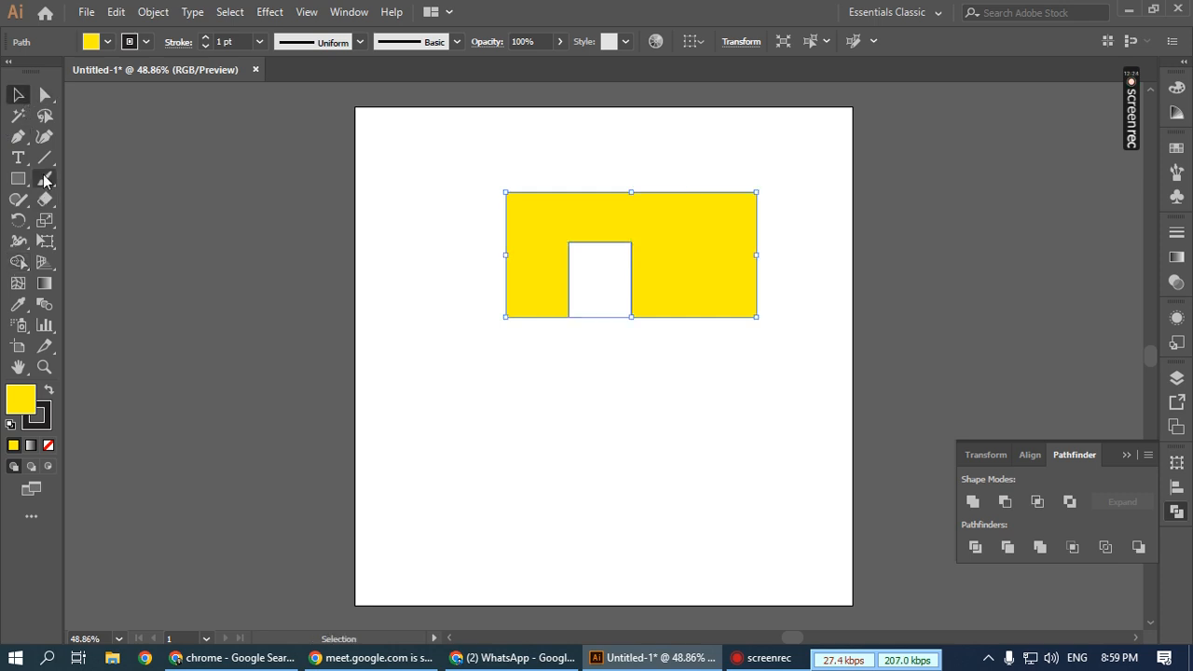
# - Draw a nearly horizontal line below the yellow shape and copy it to make three stacked, roughly parallel lines
pyautogui.click(45, 162)
pyautogui.moveTo(403, 410); pyautogui.dragTo(769, 414)
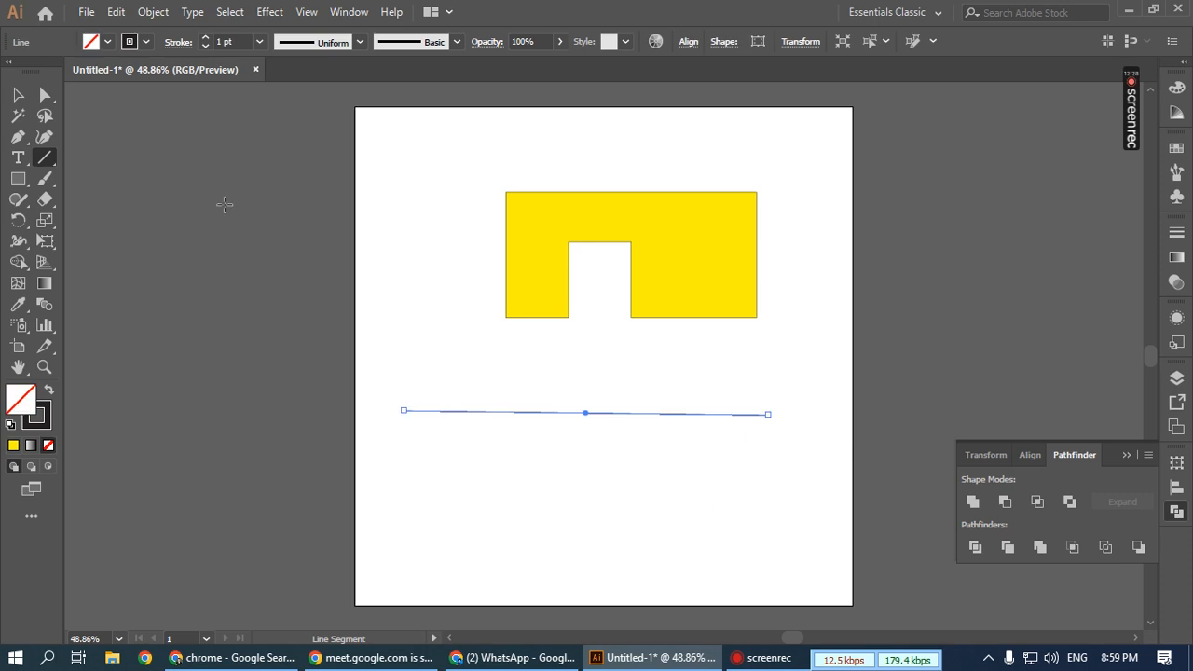
pyautogui.click(17, 94)
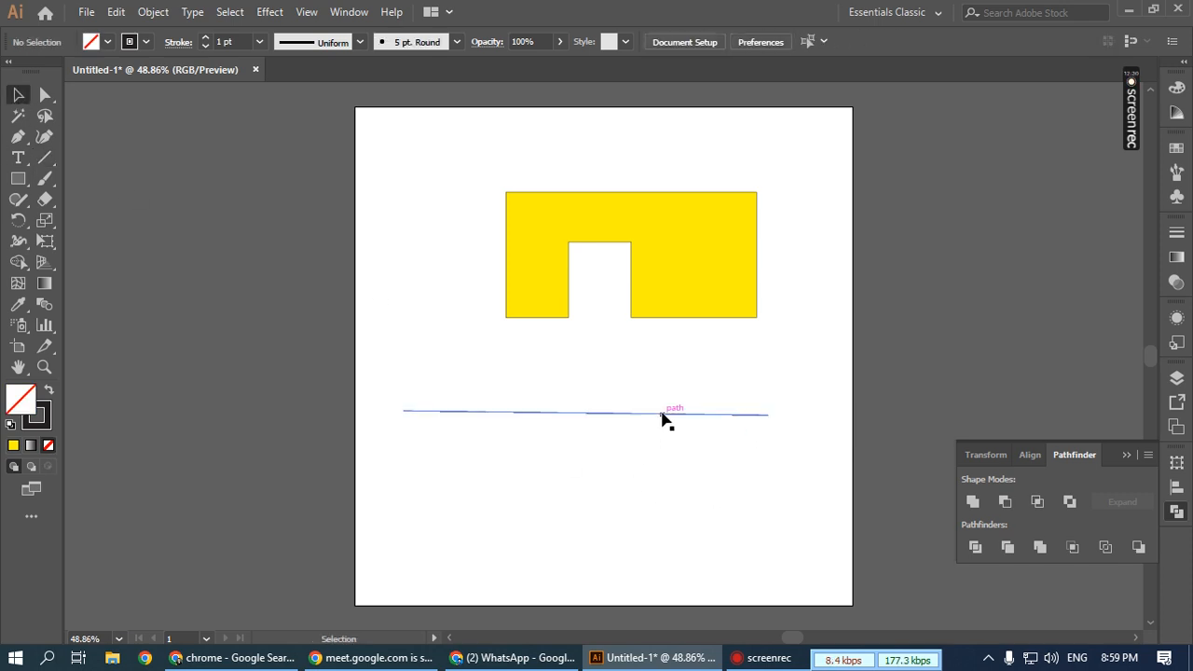
pyautogui.moveTo(663, 412); pyautogui.dragTo(730, 468)
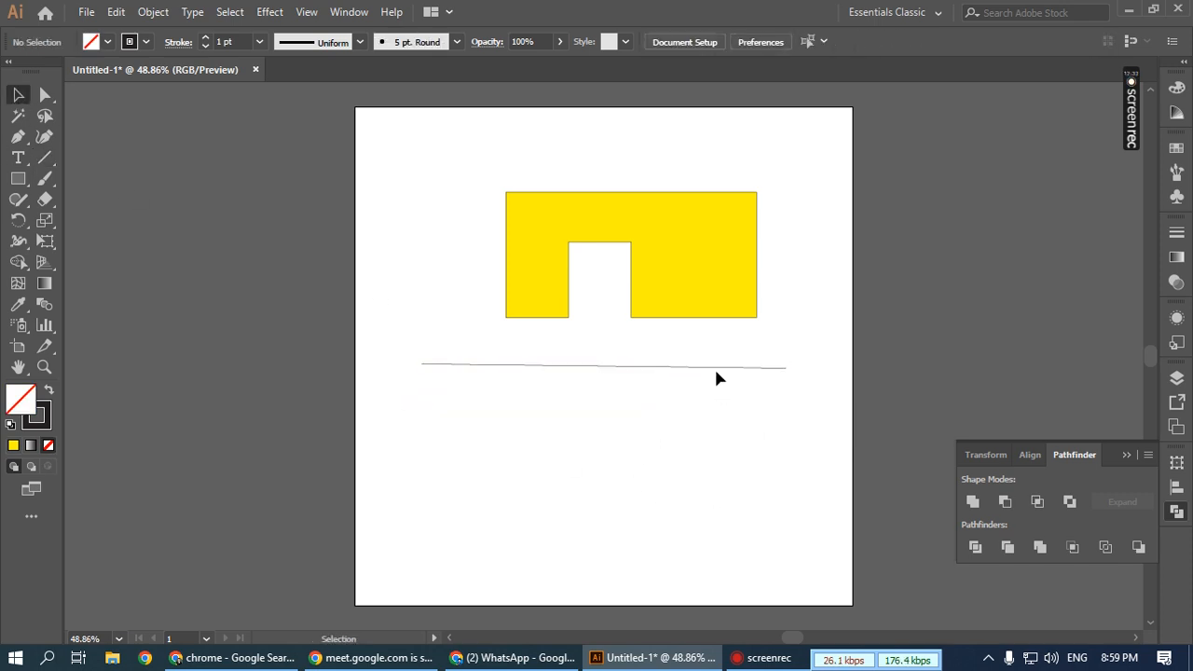
pyautogui.moveTo(714, 374); pyautogui.dragTo(738, 506)
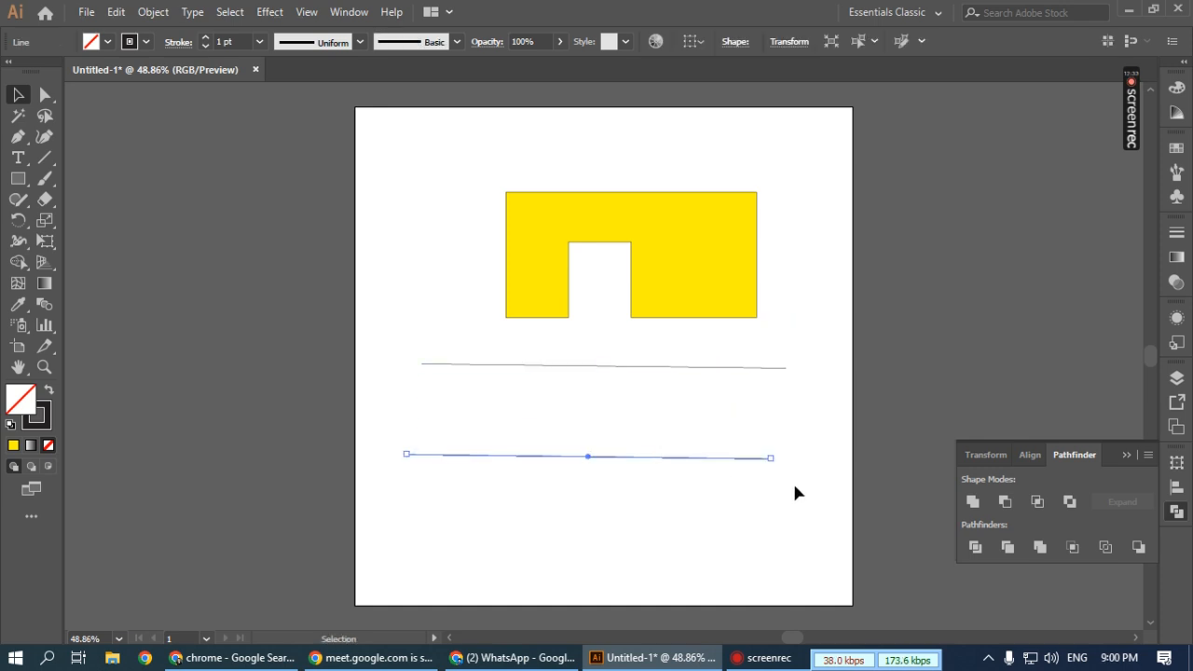
pyautogui.moveTo(697, 452); pyautogui.dragTo(685, 413)
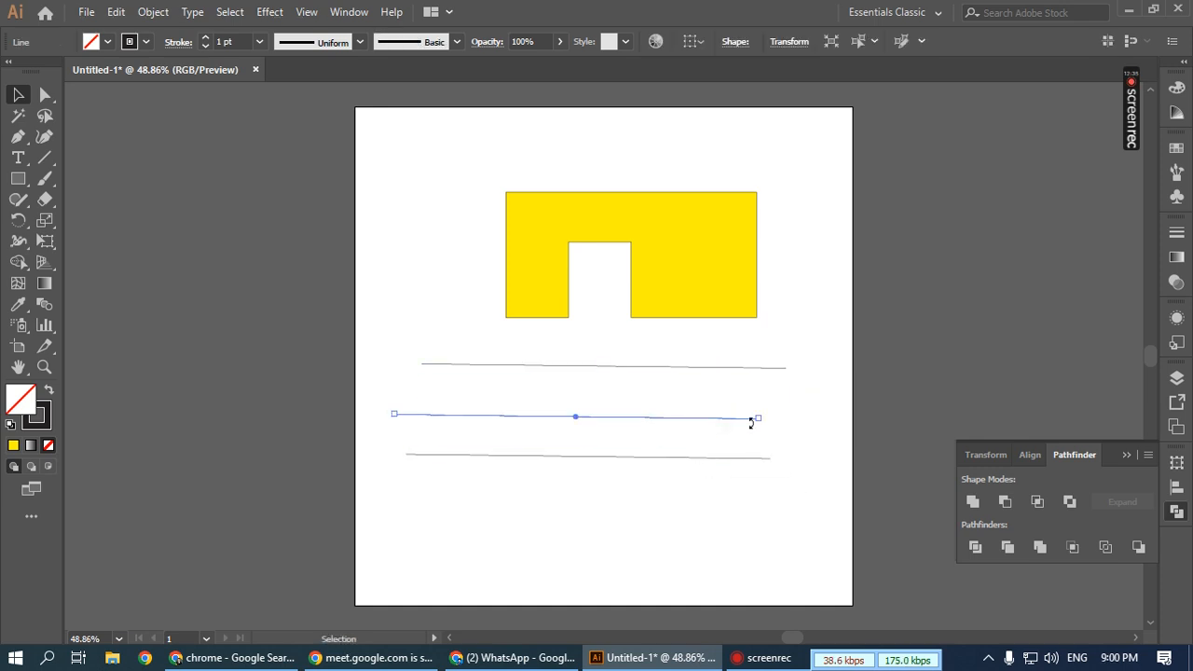
# - Rotate the middle line into a steep diagonal crossing the other two, shift it left, and place a parallel copy to its right
pyautogui.moveTo(762, 420); pyautogui.dragTo(641, 306)
pyautogui.moveTo(593, 401); pyautogui.dragTo(510, 410)
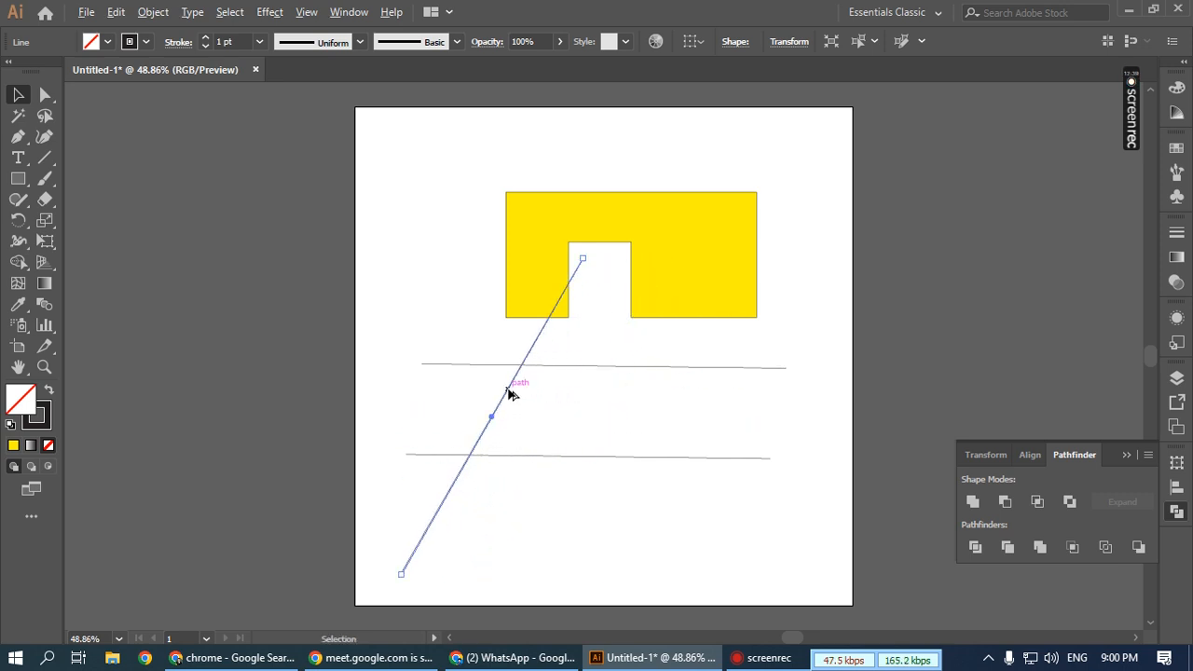
pyautogui.click(777, 407)
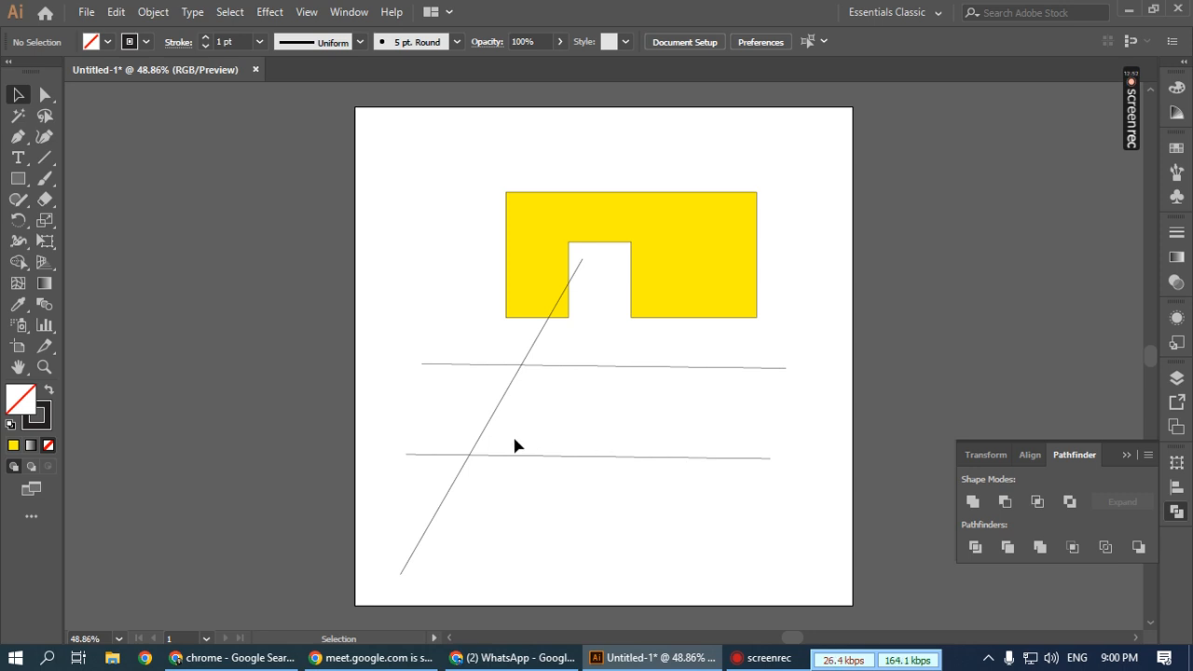
pyautogui.moveTo(497, 411); pyautogui.dragTo(575, 423)
pyautogui.click(537, 414)
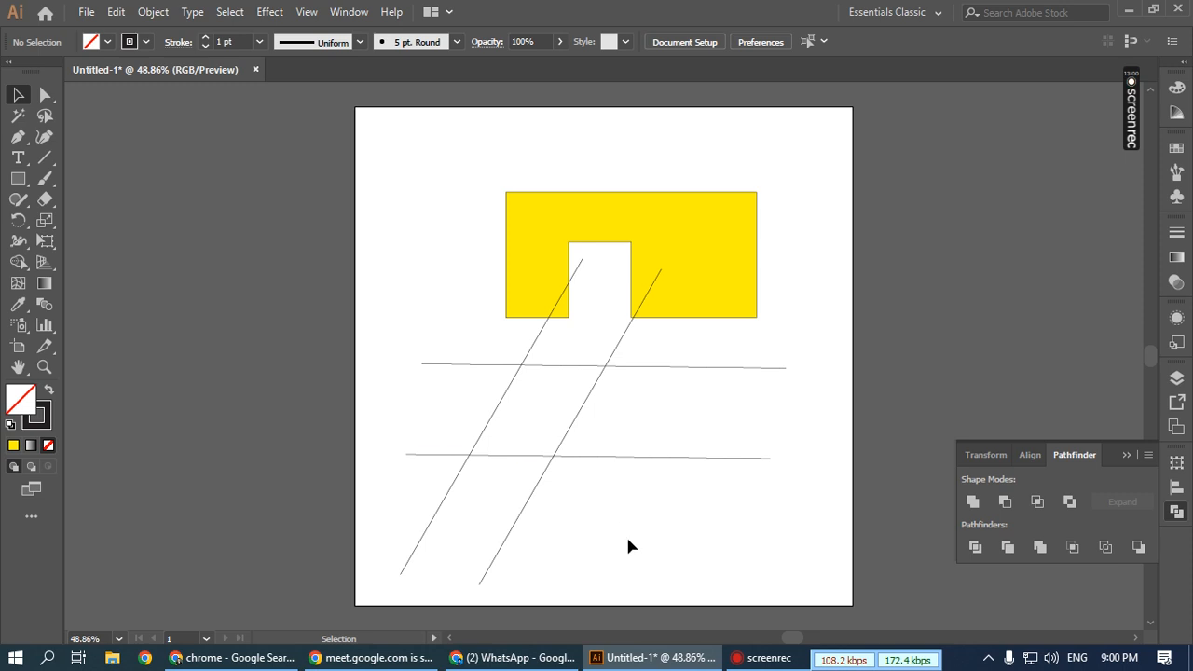
# - Select the four crossing lines and use Shape Builder with a CMYK Green fill to create the parallelogram they enclose
pyautogui.moveTo(642, 543); pyautogui.dragTo(427, 341)
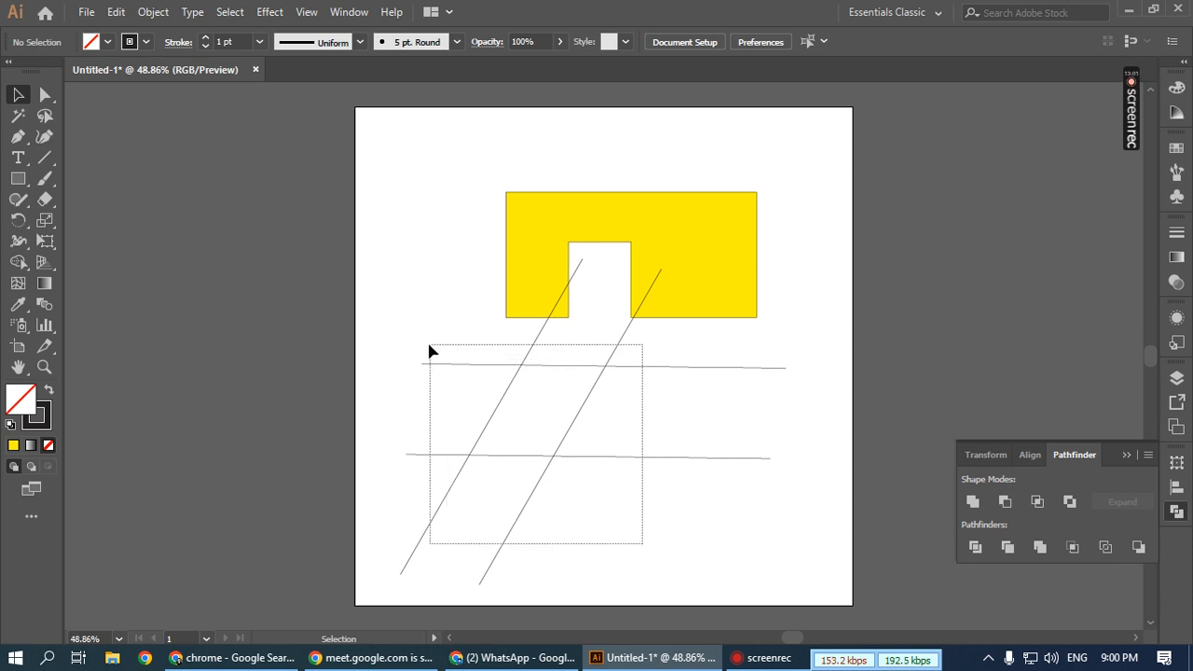
pyautogui.moveTo(640, 536); pyautogui.dragTo(426, 346)
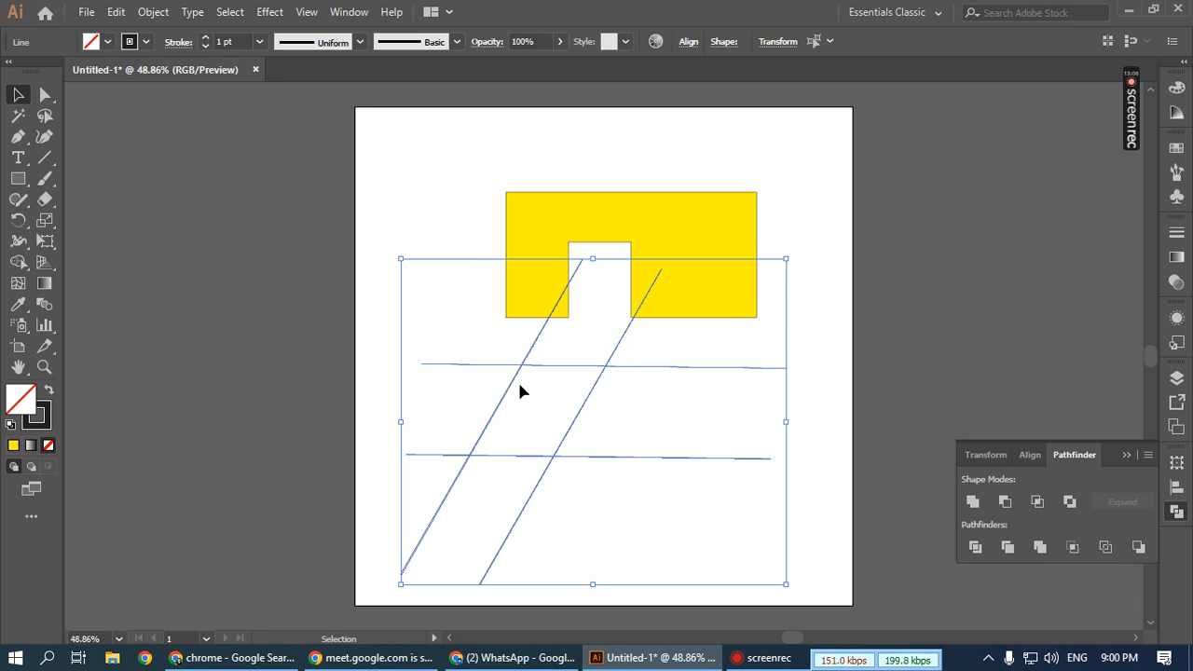
pyautogui.click(17, 265)
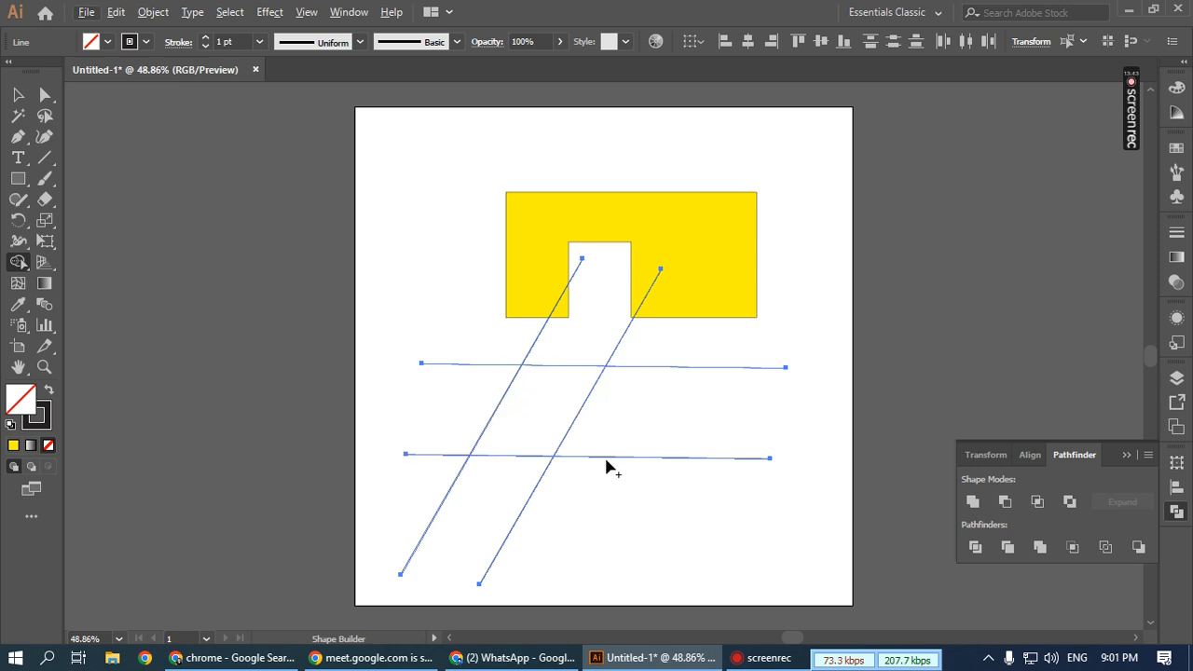
pyautogui.click(107, 42)
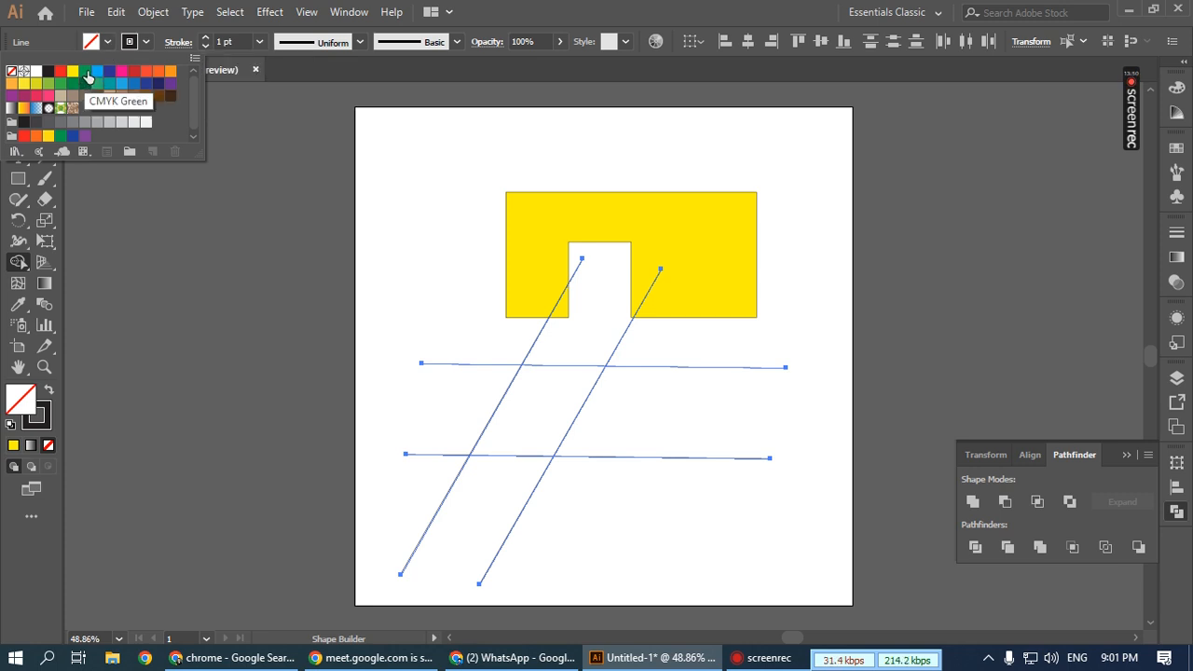
pyautogui.click(84, 79)
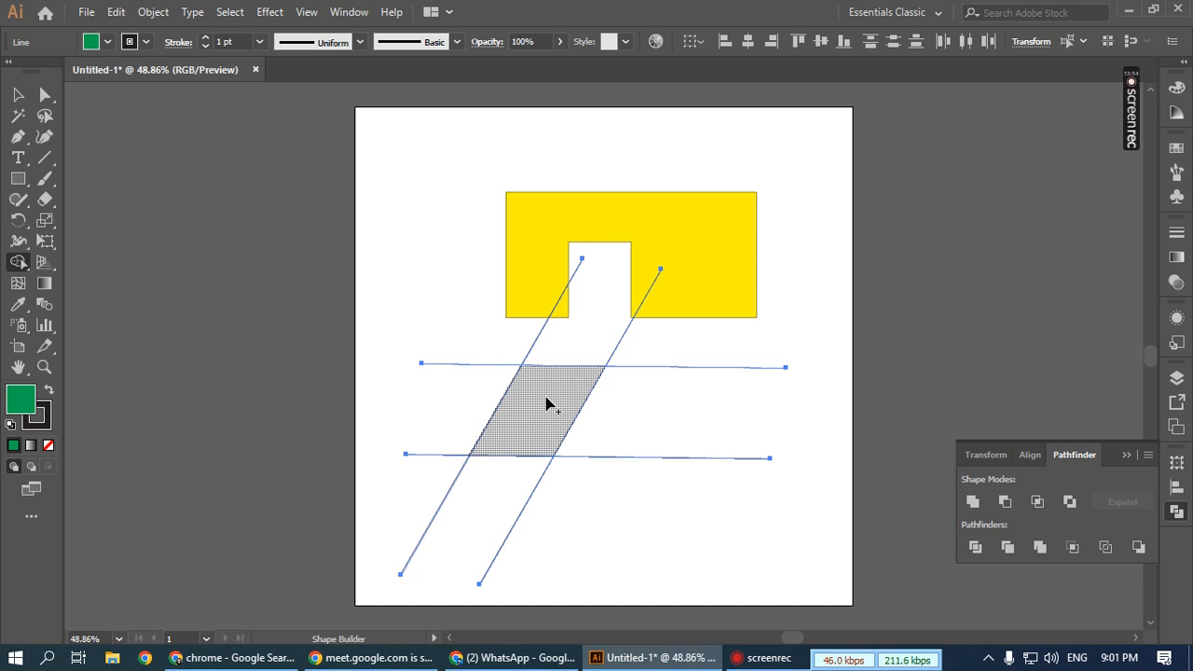
pyautogui.click(547, 404)
# - Move the green parallelogram out of the crossing lines to the artboard's lower-right corner, and deselect it
pyautogui.click(17, 94)
pyautogui.click(601, 473)
pyautogui.moveTo(551, 400); pyautogui.dragTo(797, 528)
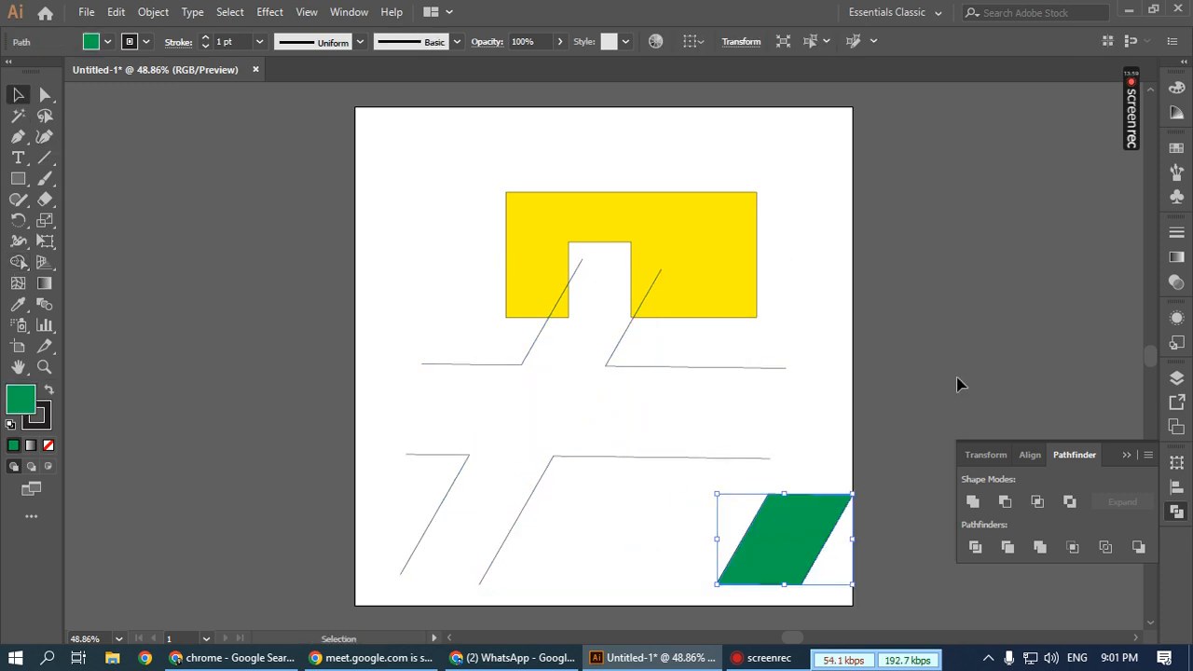
pyautogui.click(876, 405)
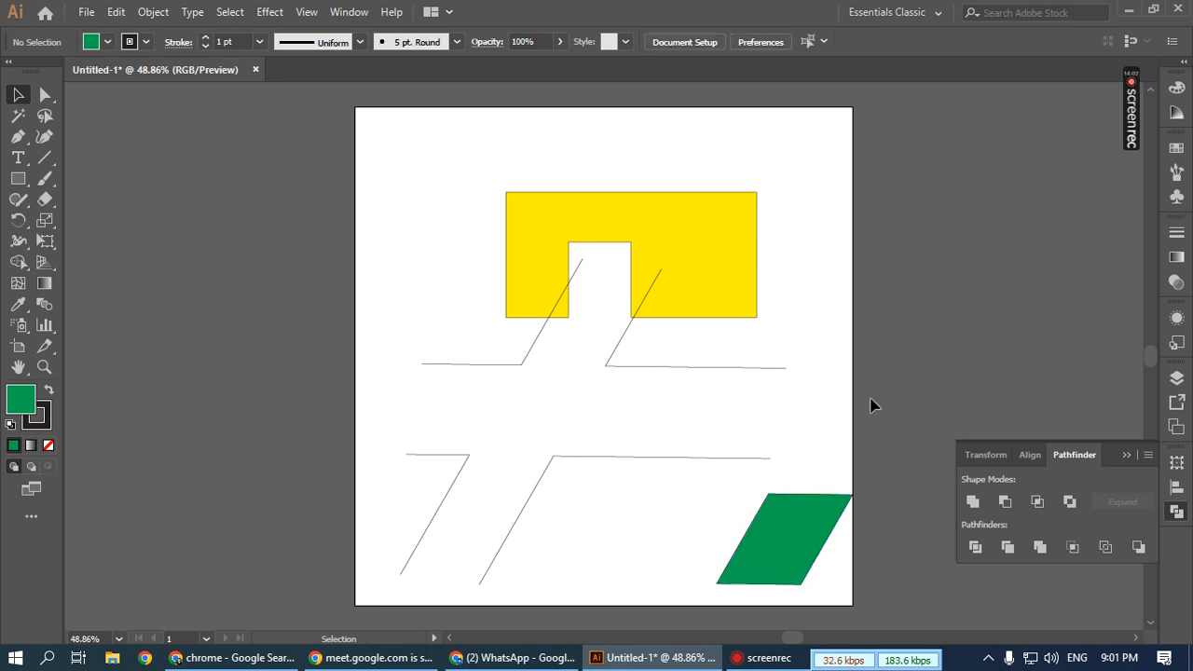
# - Move the green parallelogram so it overlaps the yellow shape's right edge, and select both shapes
pyautogui.moveTo(799, 544); pyautogui.dragTo(692, 533)
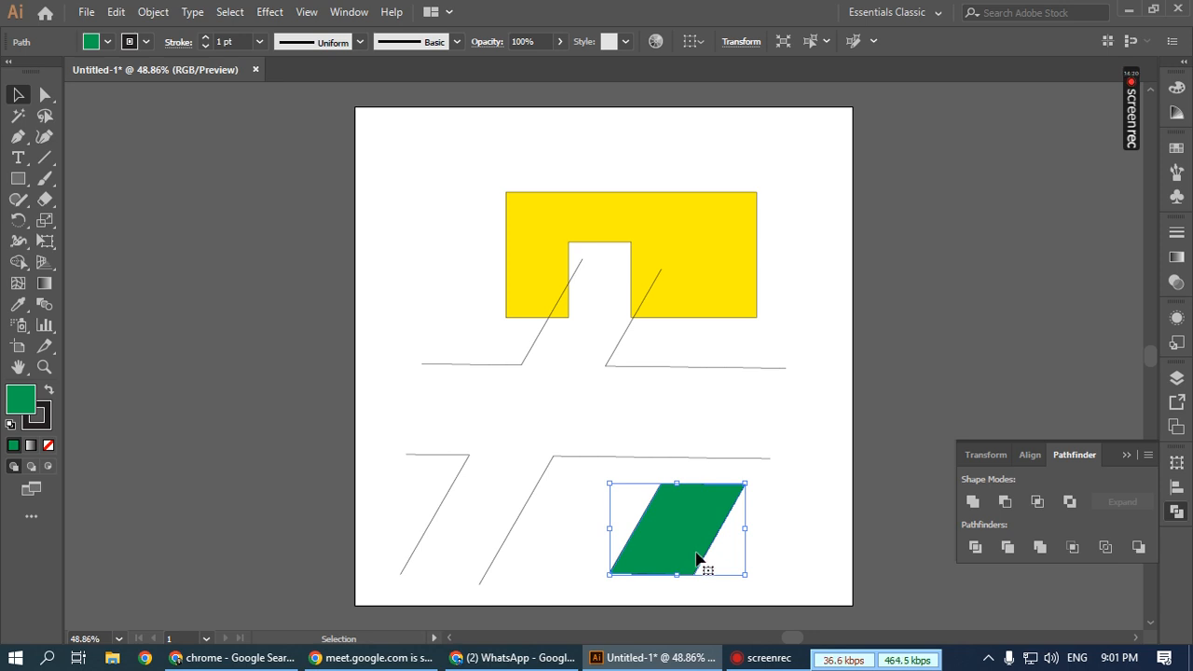
pyautogui.moveTo(683, 558); pyautogui.dragTo(754, 281)
pyautogui.moveTo(793, 147); pyautogui.dragTo(735, 268)
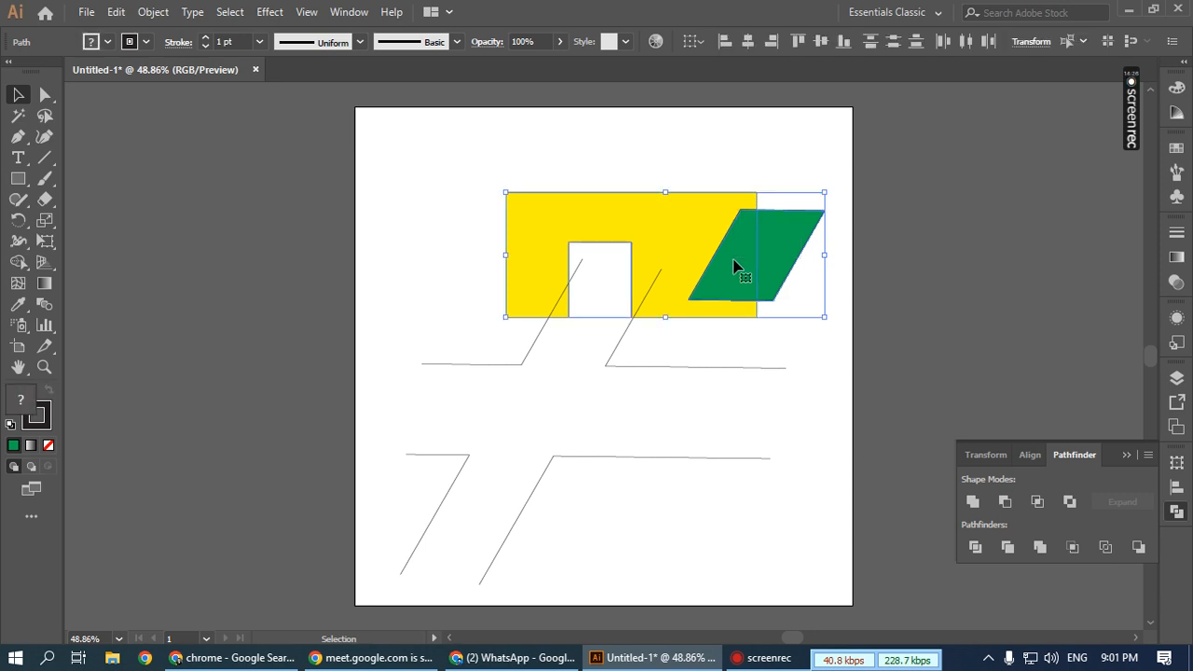
# - Use Shape Builder with a light blue fill to split off the part of the parallelogram outside the yellow shape
pyautogui.click(18, 262)
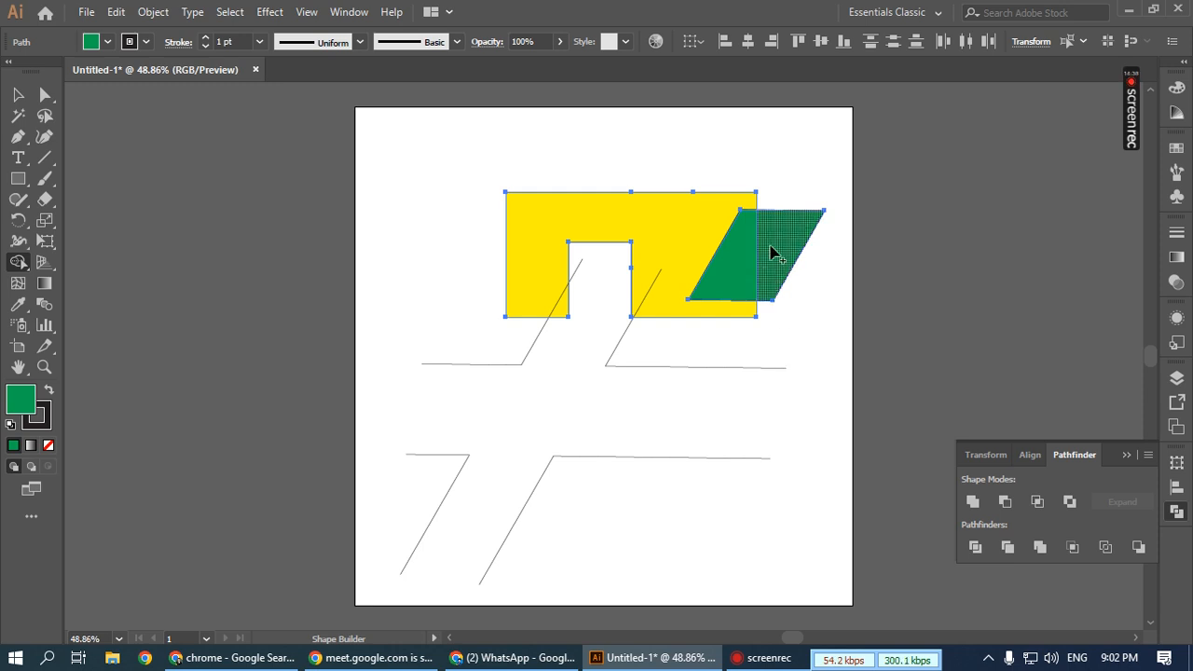
pyautogui.click(108, 41)
pyautogui.click(97, 72)
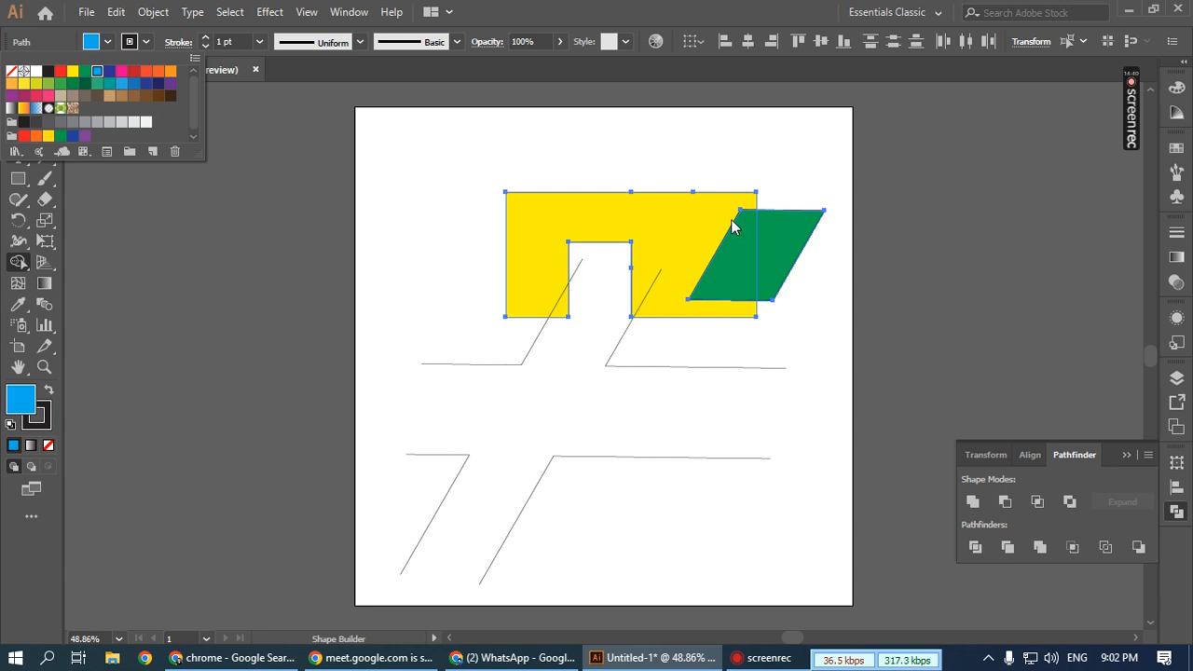
pyautogui.click(789, 246)
pyautogui.click(787, 250)
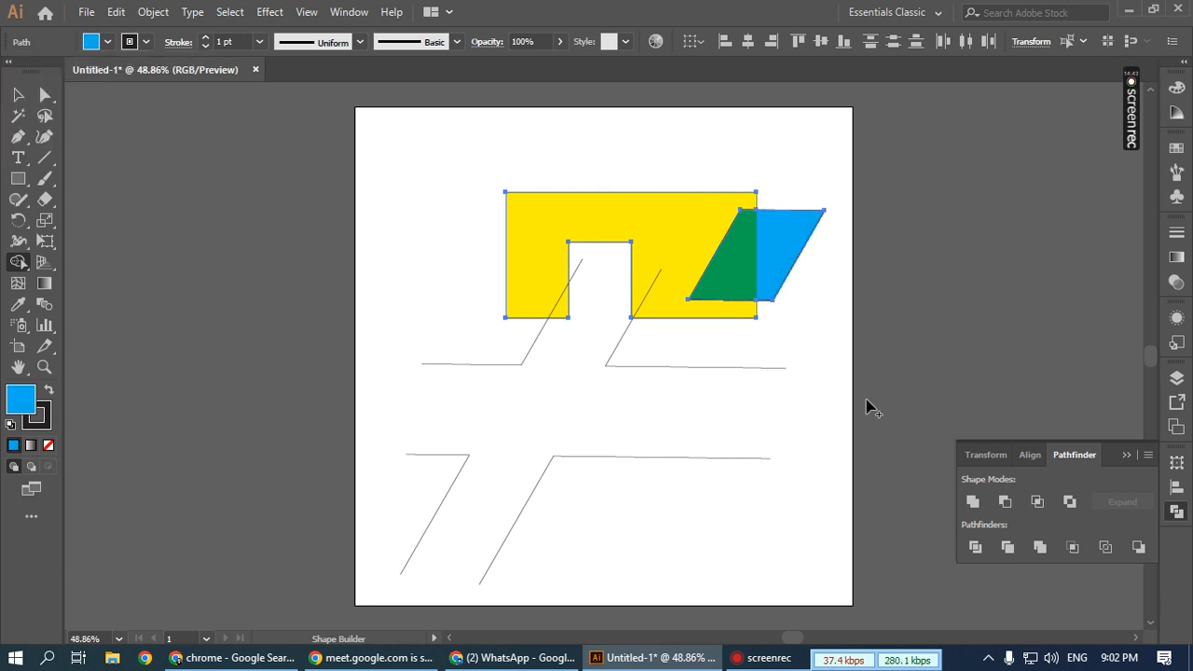
# - Remove the green overlap from the yellow shape with Shape Builder and deselect the shapes
pyautogui.keyDown('alt'); pyautogui.click(735, 276); pyautogui.keyUp('alt')
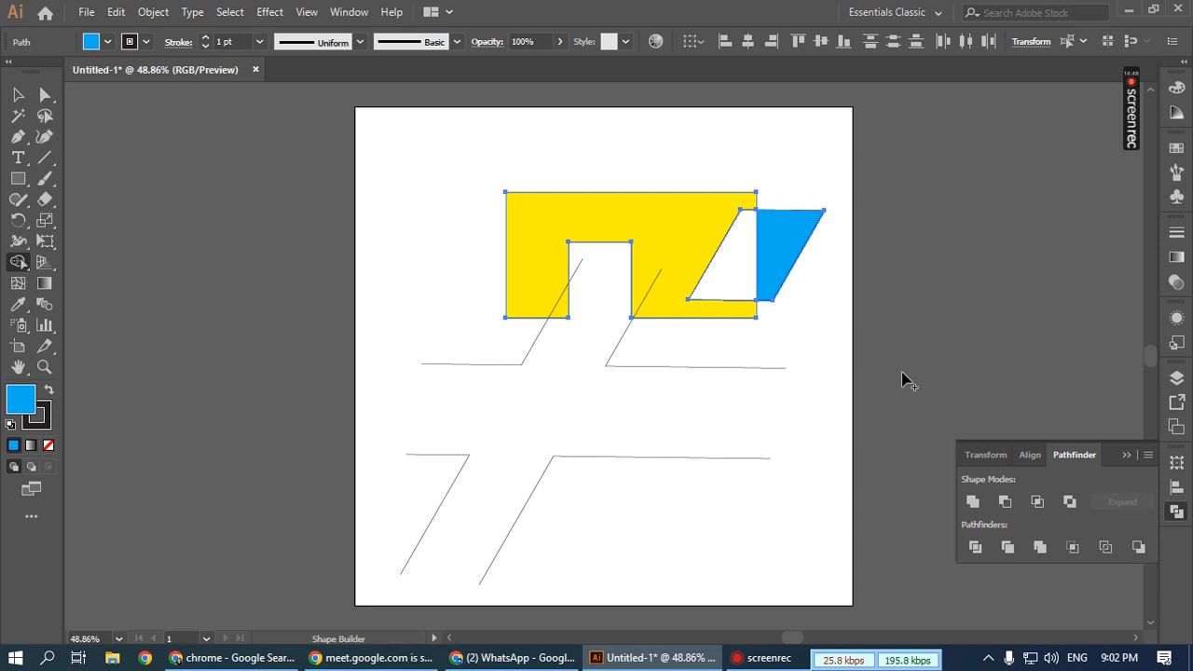
pyautogui.press('v')
pyautogui.click(861, 308)
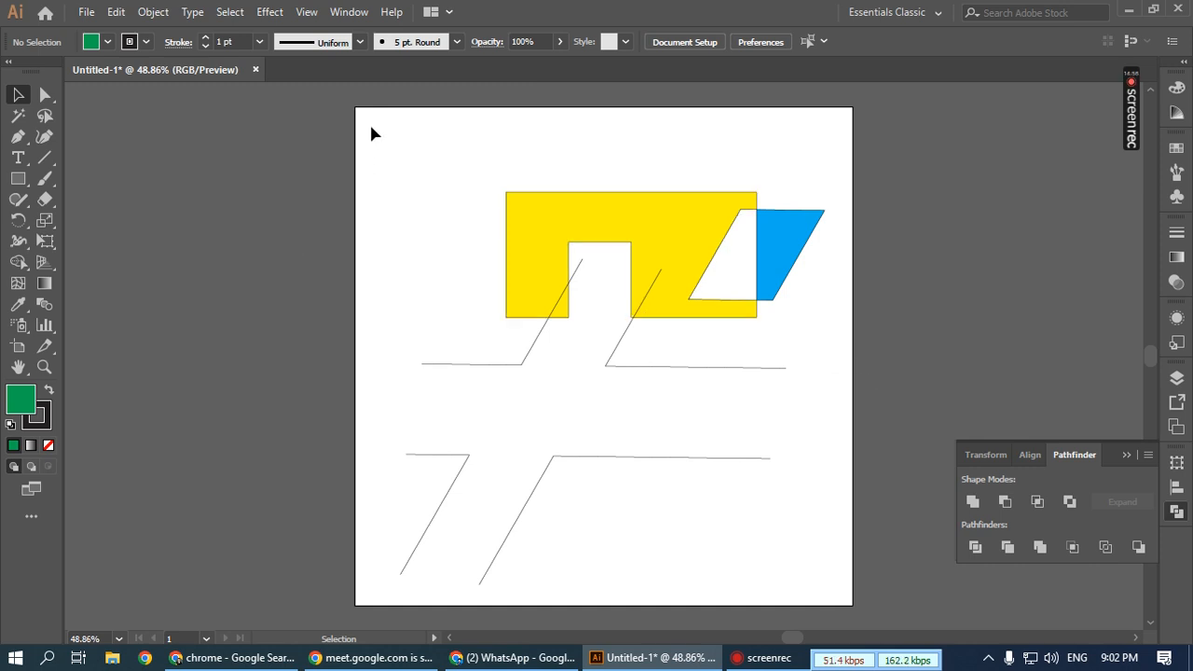
# - Select all the shapes and lines on the artboard and delete them
pyautogui.moveTo(370, 131); pyautogui.dragTo(778, 513)
pyautogui.press('Delete')
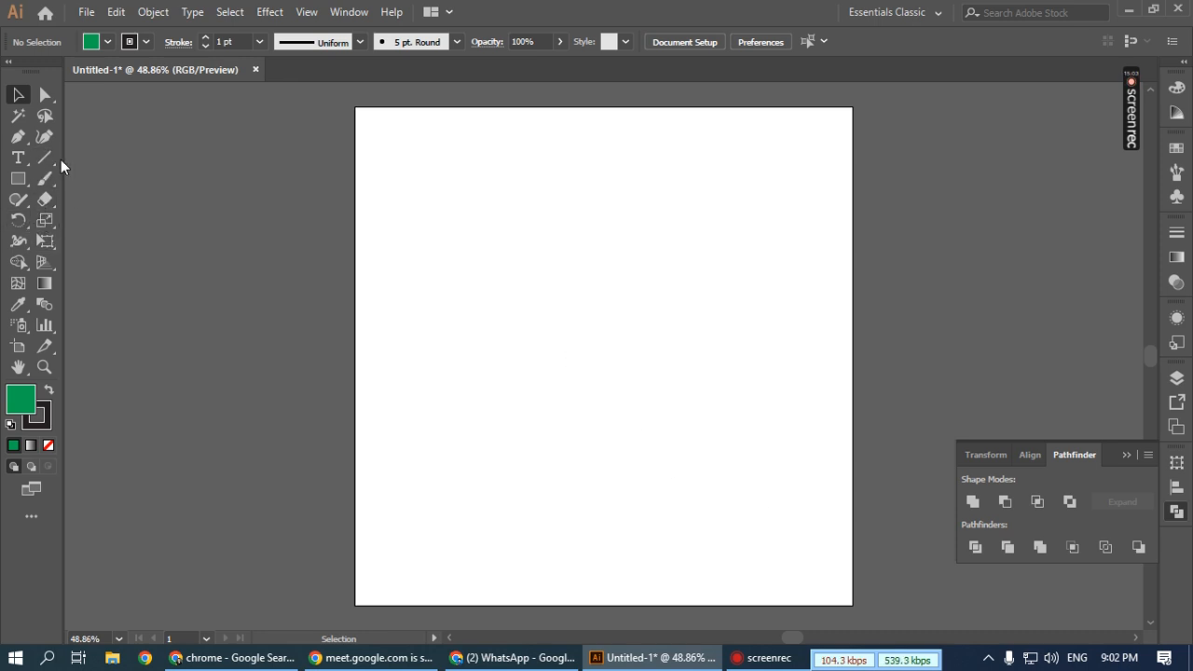
# - Draw a polar grid of three concentric circles centred on the artboard, filling most of its width
pyautogui.moveTo(44, 158); pyautogui.dragTo(120, 242)
pyautogui.moveTo(572, 303); pyautogui.dragTo(706, 428)
pyautogui.hotkey('ctrl', 'z')
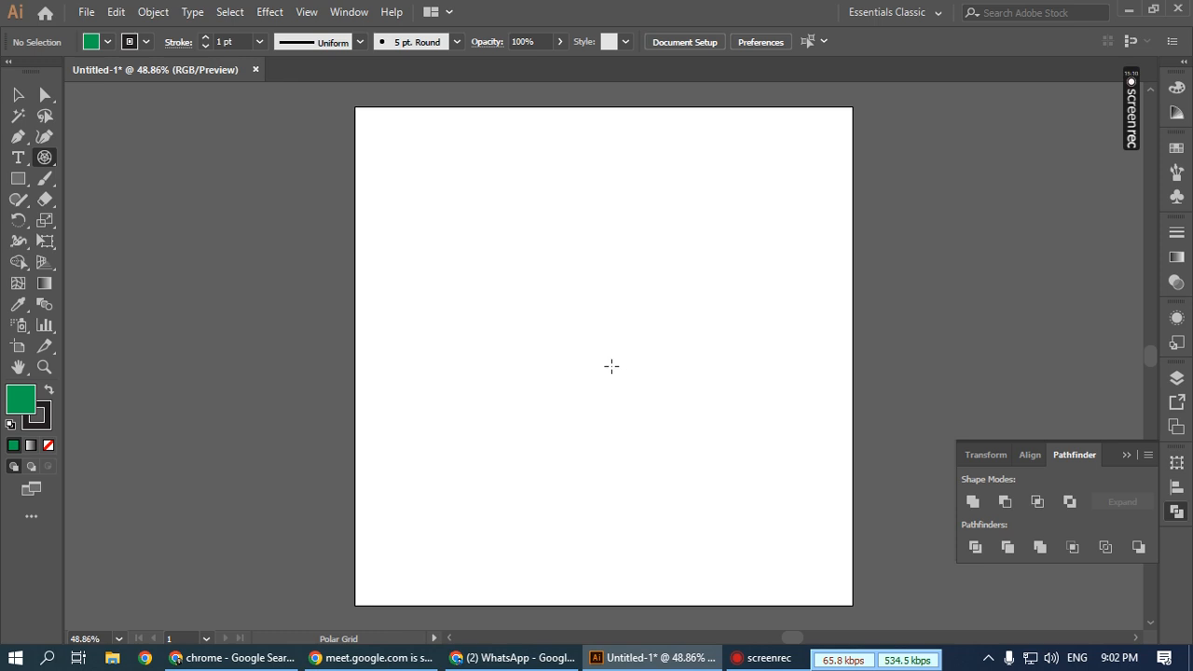
pyautogui.moveTo(603, 366); pyautogui.dragTo(817, 570)
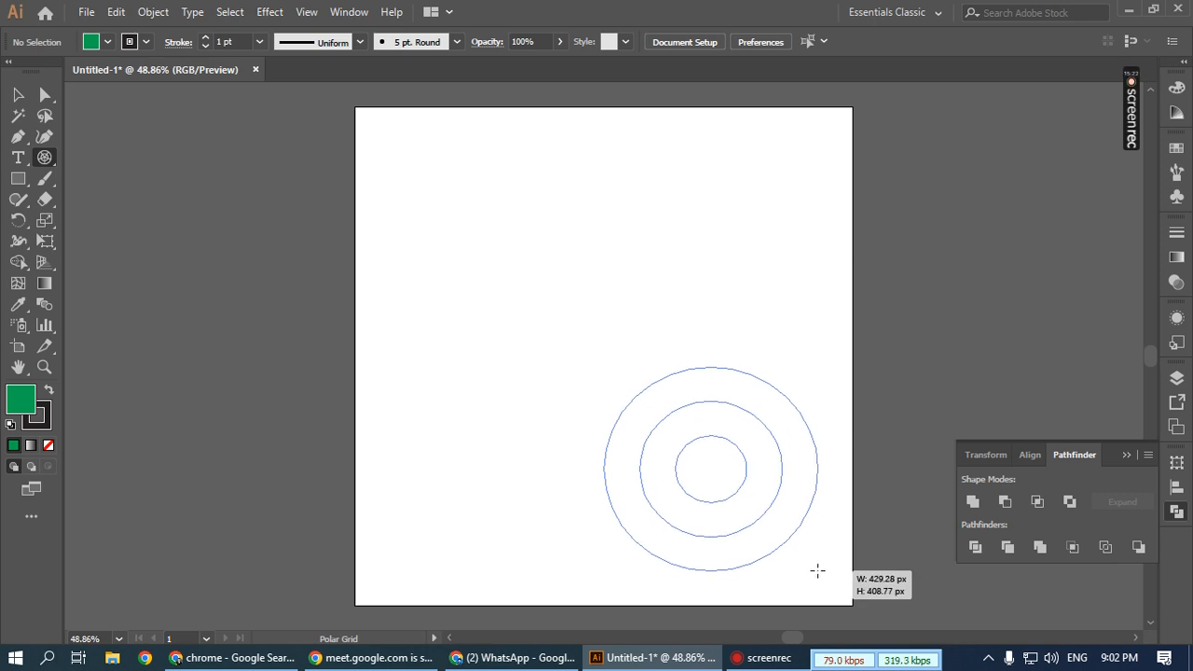
pyautogui.moveTo(817, 571); pyautogui.dragTo(794, 559)
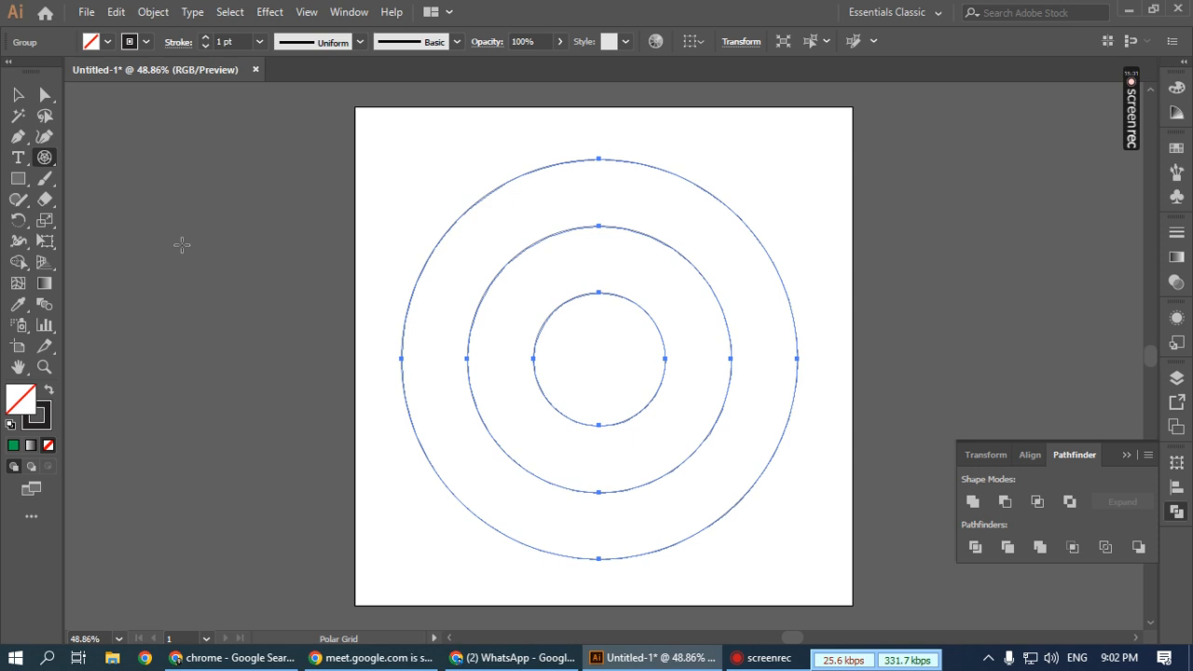
# - Ungroup the polar grid, including its nested group, so that its three circles are separate paths
pyautogui.click(17, 95)
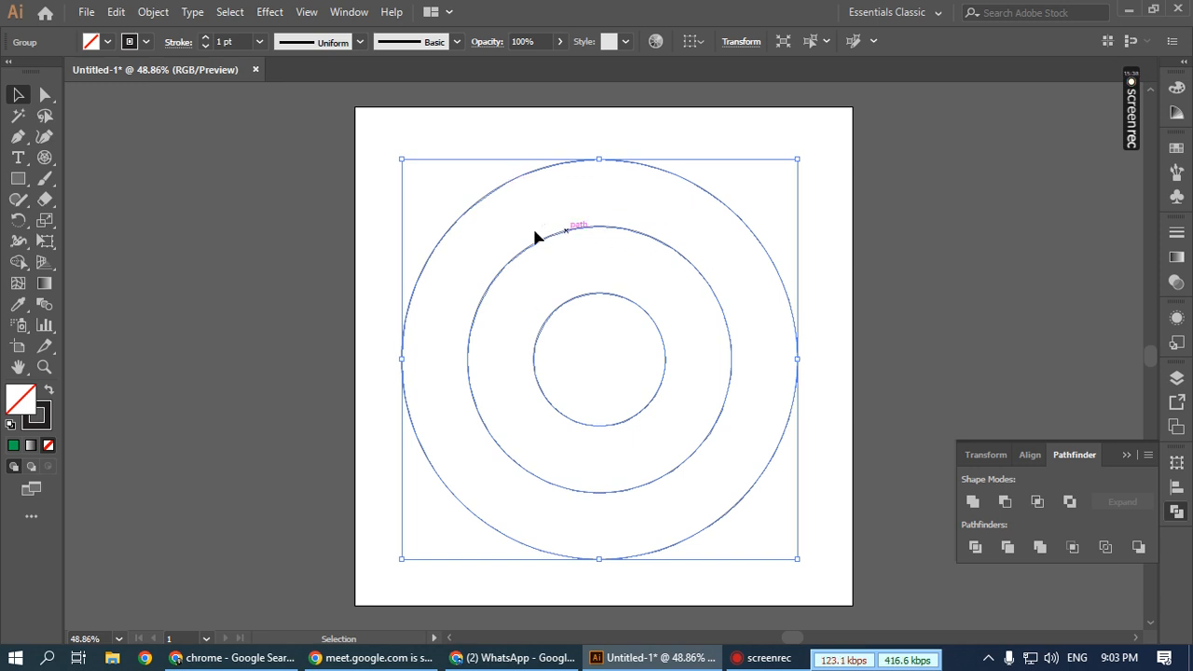
pyautogui.rightClick(512, 180)
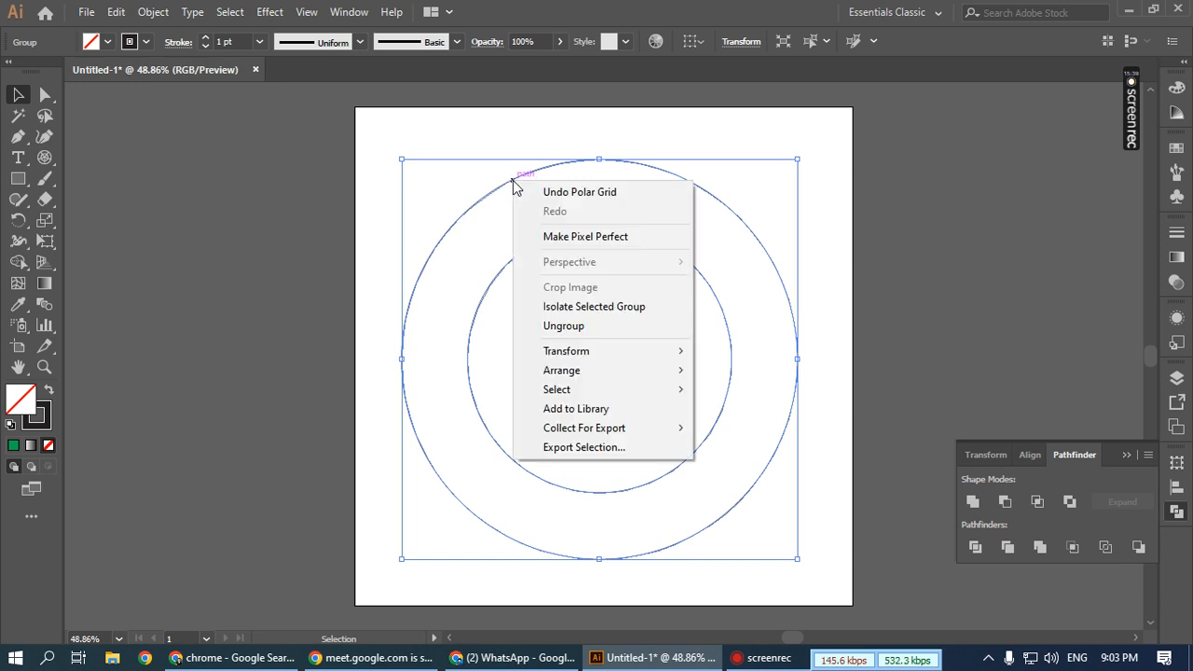
pyautogui.click(564, 326)
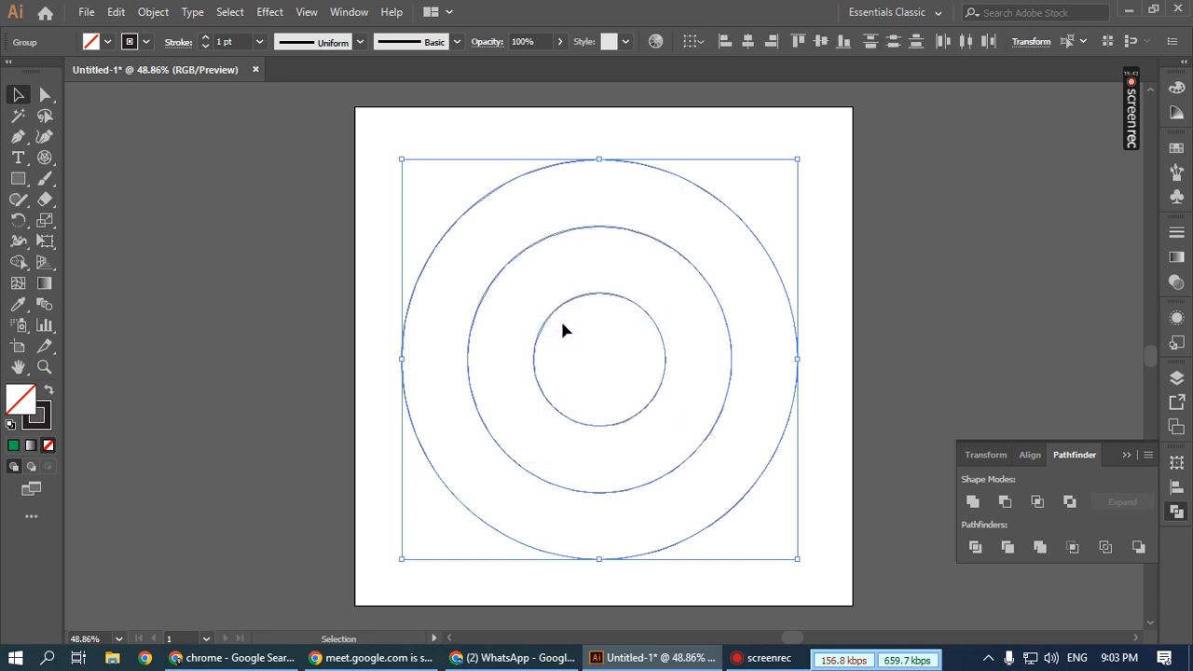
pyautogui.click(653, 324)
pyautogui.doubleClick(608, 291)
pyautogui.rightClick(609, 291)
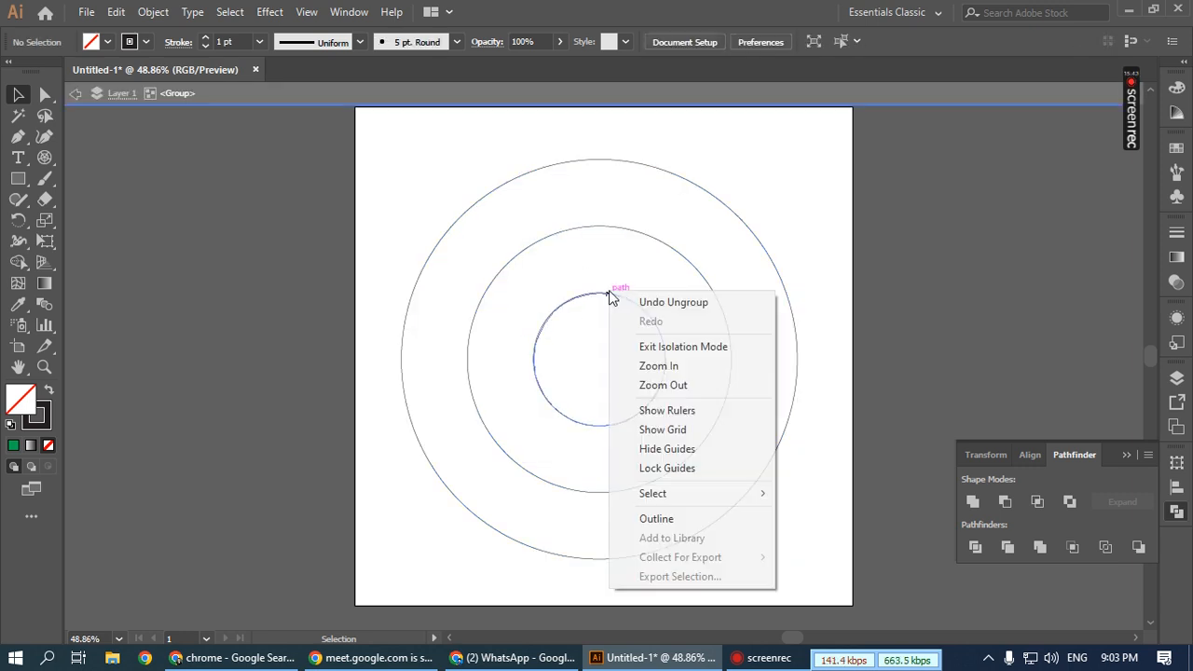
pyautogui.click(773, 346)
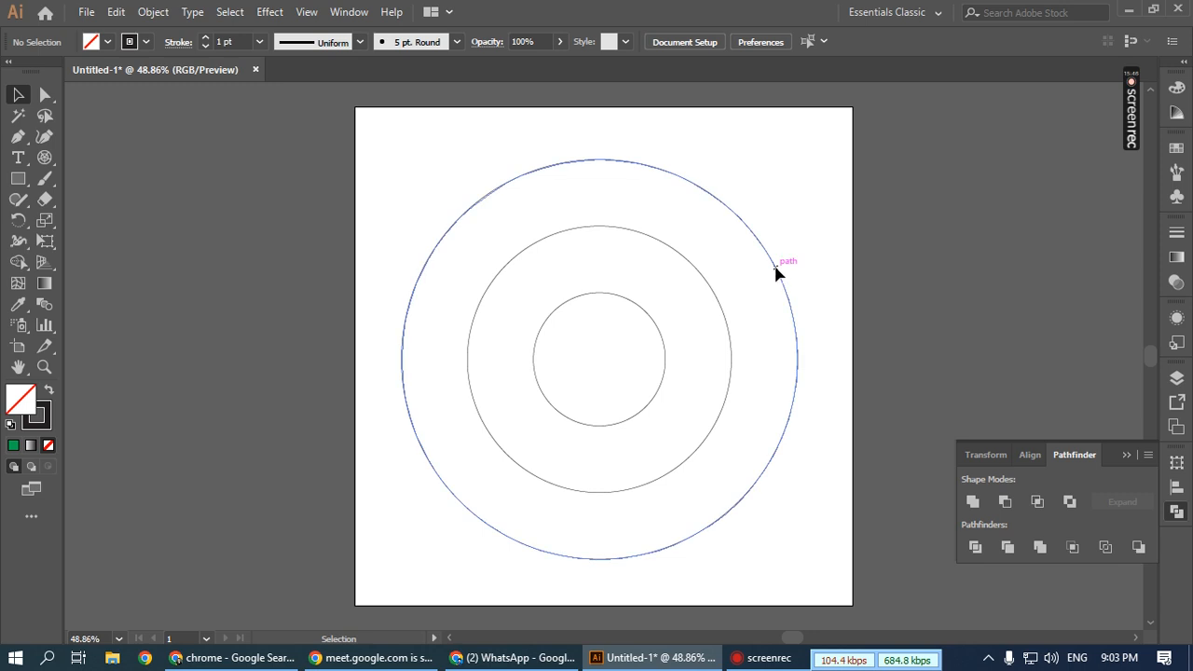
pyautogui.click(774, 266)
pyautogui.rightClick(717, 289)
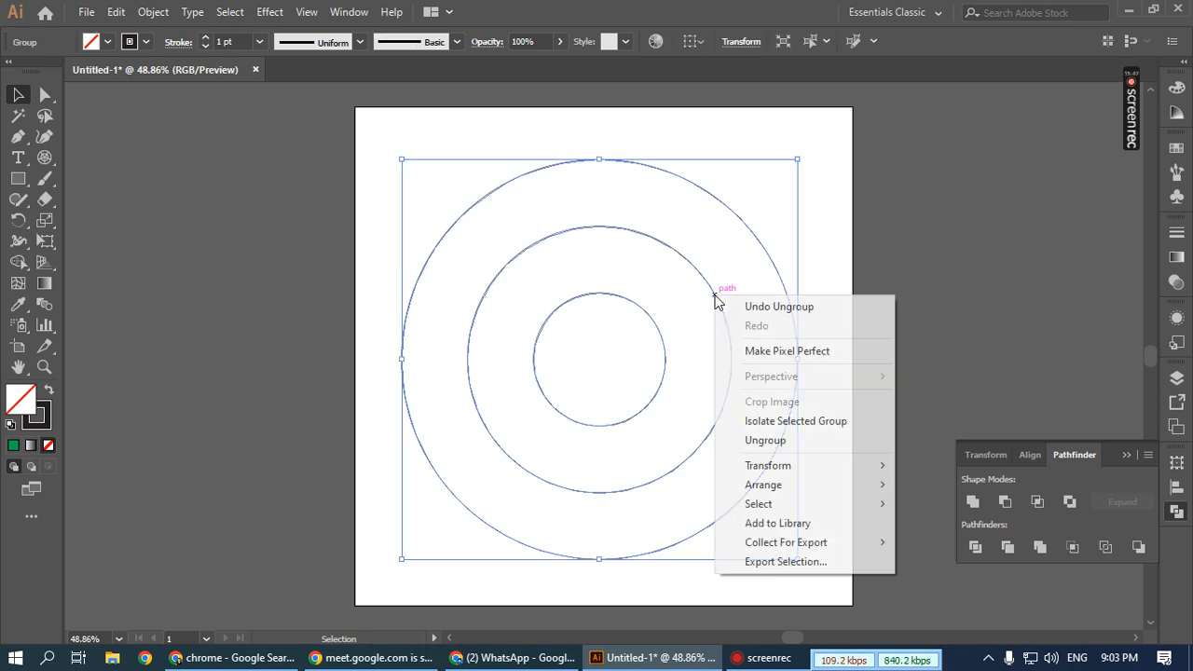
pyautogui.click(792, 440)
pyautogui.click(843, 382)
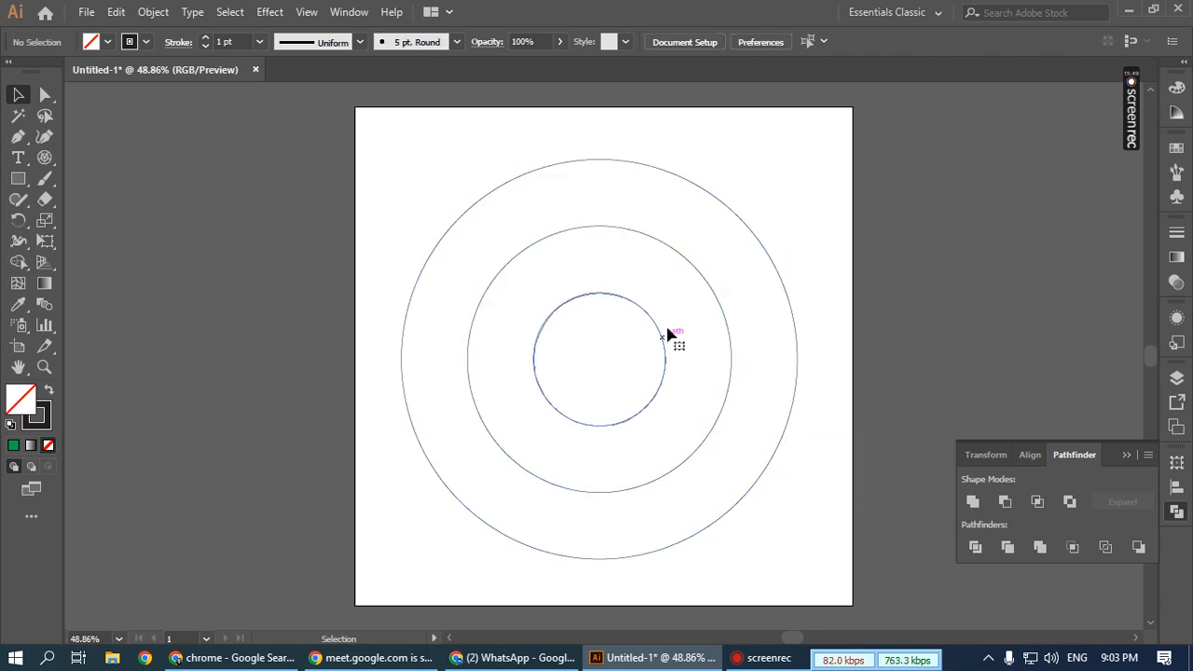
# - Enlarge the innermost circle and shrink the middle one about their common centre, leaving a narrow ring between them
pyautogui.click(663, 341)
pyautogui.moveTo(666, 293); pyautogui.dragTo(711, 274)
pyautogui.click(705, 282)
pyautogui.moveTo(730, 228); pyautogui.dragTo(714, 255)
pyautogui.click(845, 291)
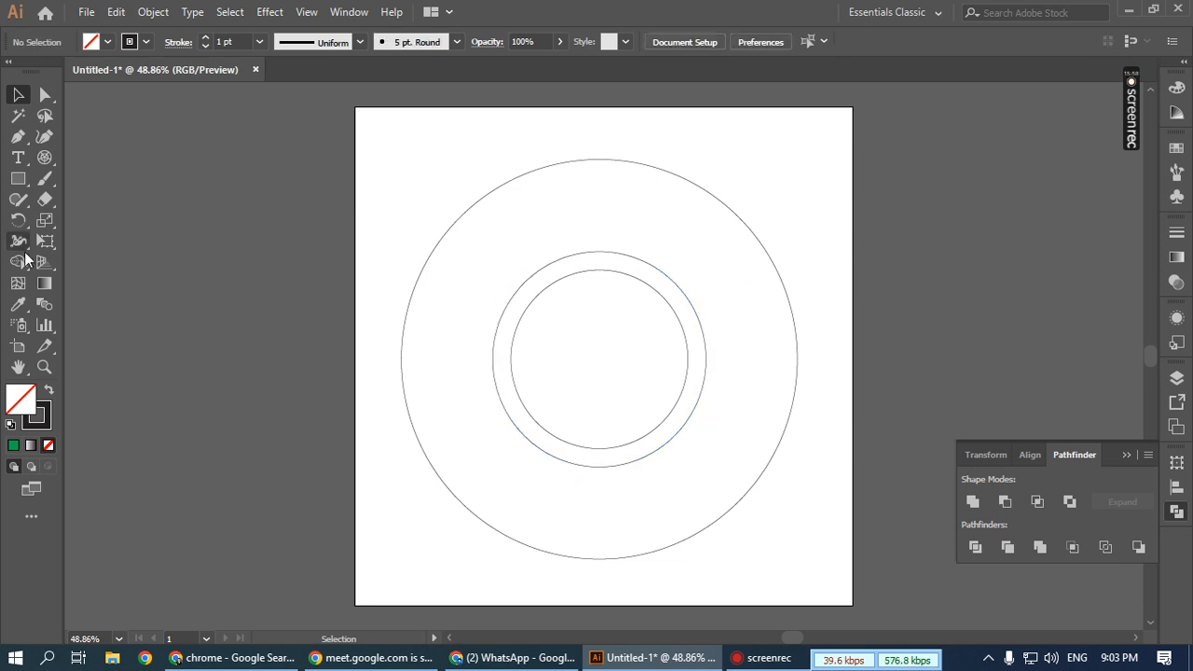
# - Draw a diagonal line from the middle circle's lower-left edge up and left past the outer circle
pyautogui.moveTo(47, 160); pyautogui.dragTo(92, 159)
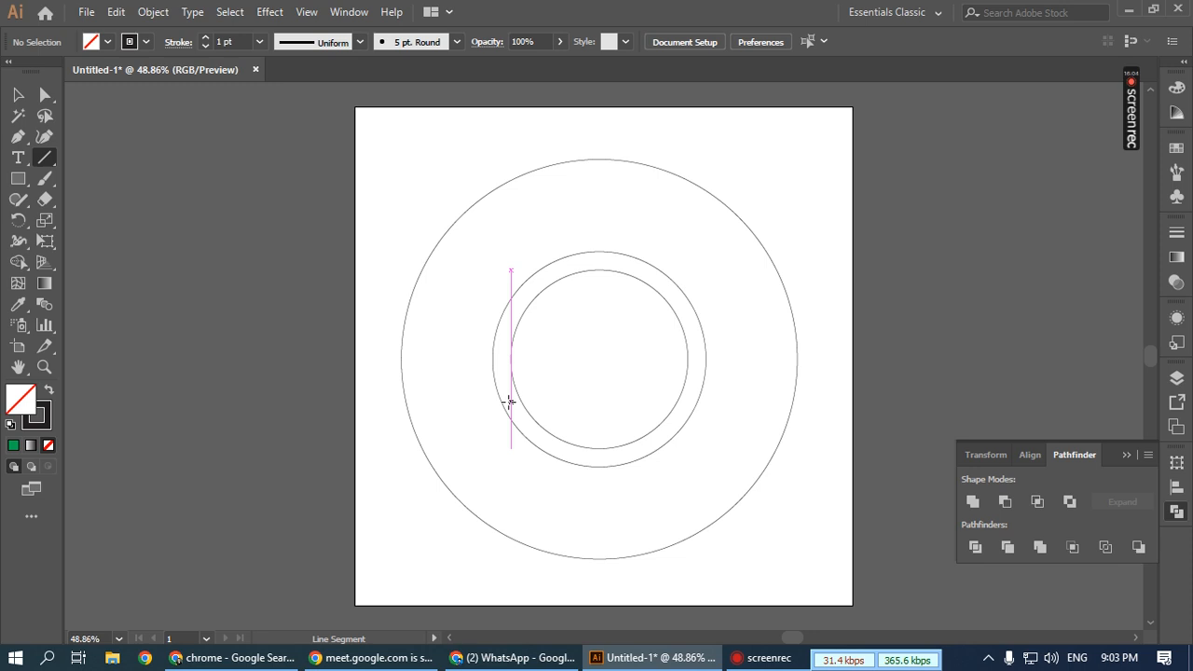
pyautogui.moveTo(501, 392); pyautogui.dragTo(392, 249)
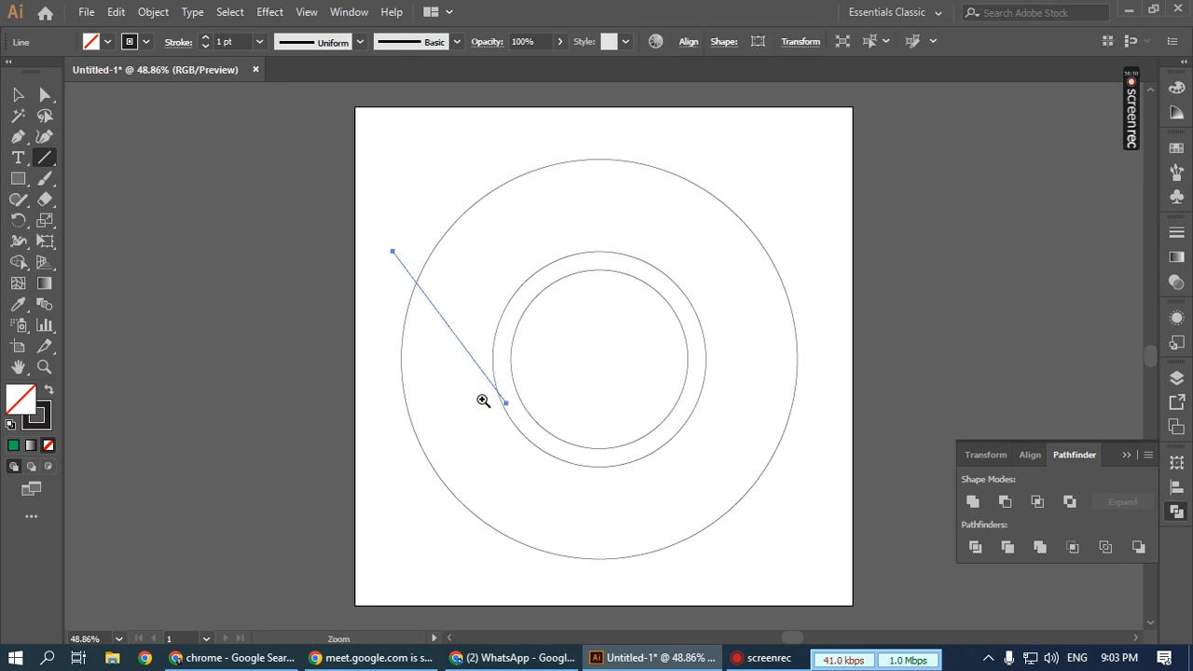
pyautogui.hotkey('ctrl', '1')
pyautogui.scroll(3, 495, 403)
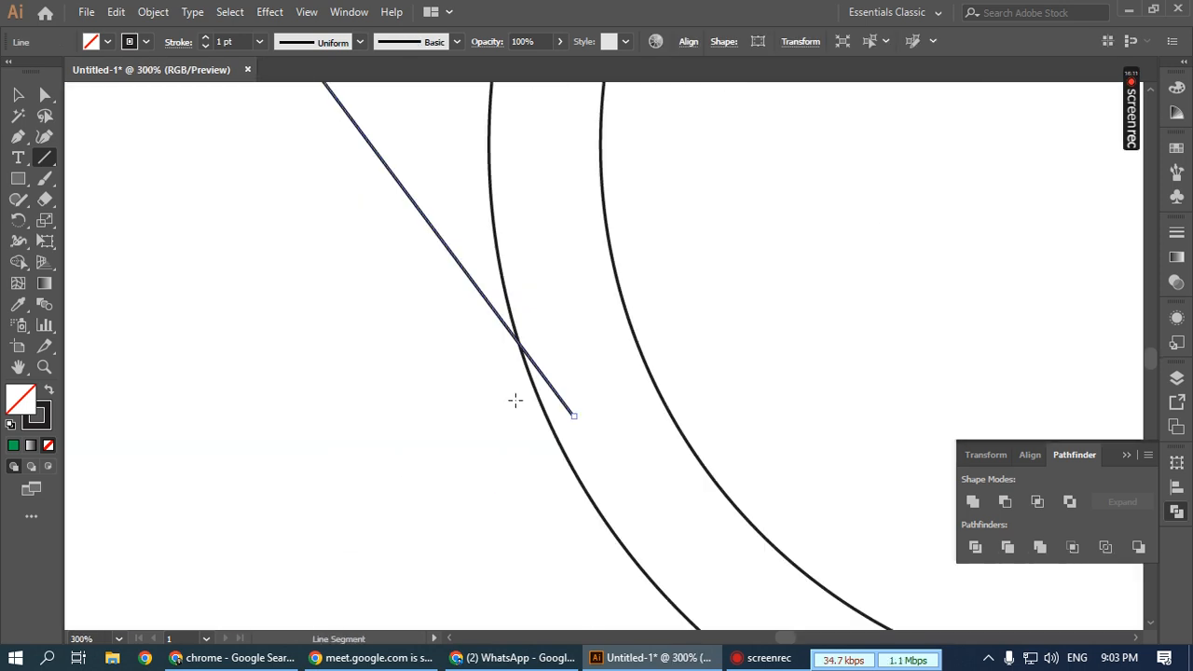
pyautogui.scroll(-4, 546, 387)
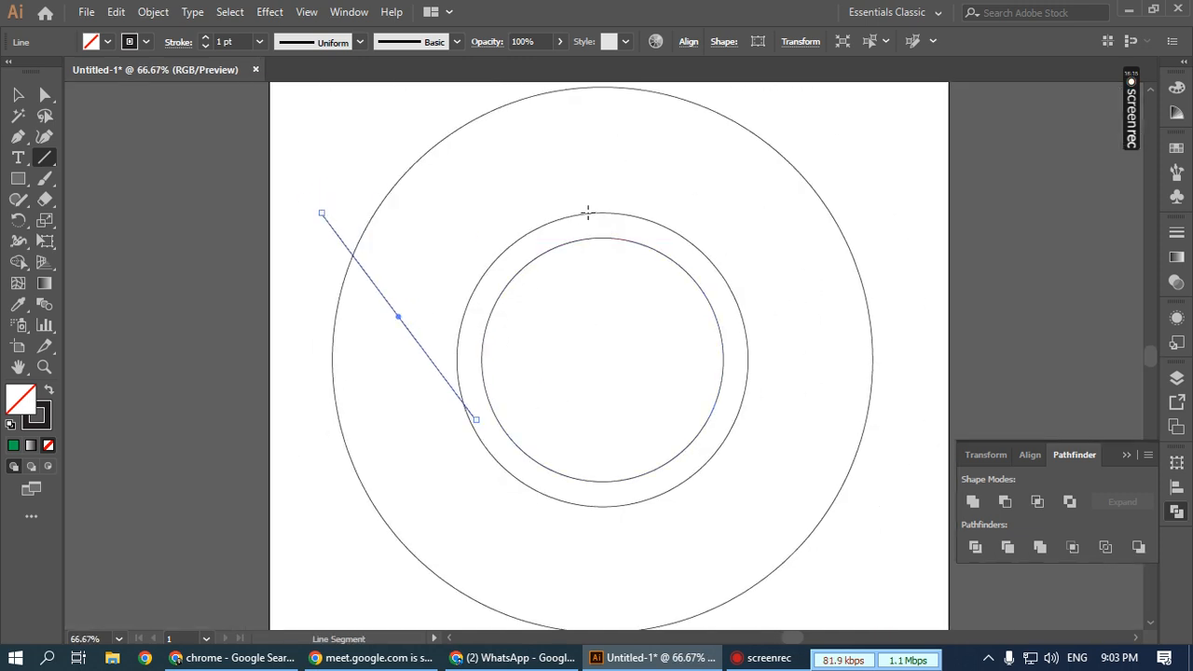
# - Draw a horizontal line rightward from the middle circle's top and a steep line downward from its lower-right edge, both past the outer circle
pyautogui.moveTo(601, 214); pyautogui.dragTo(944, 213)
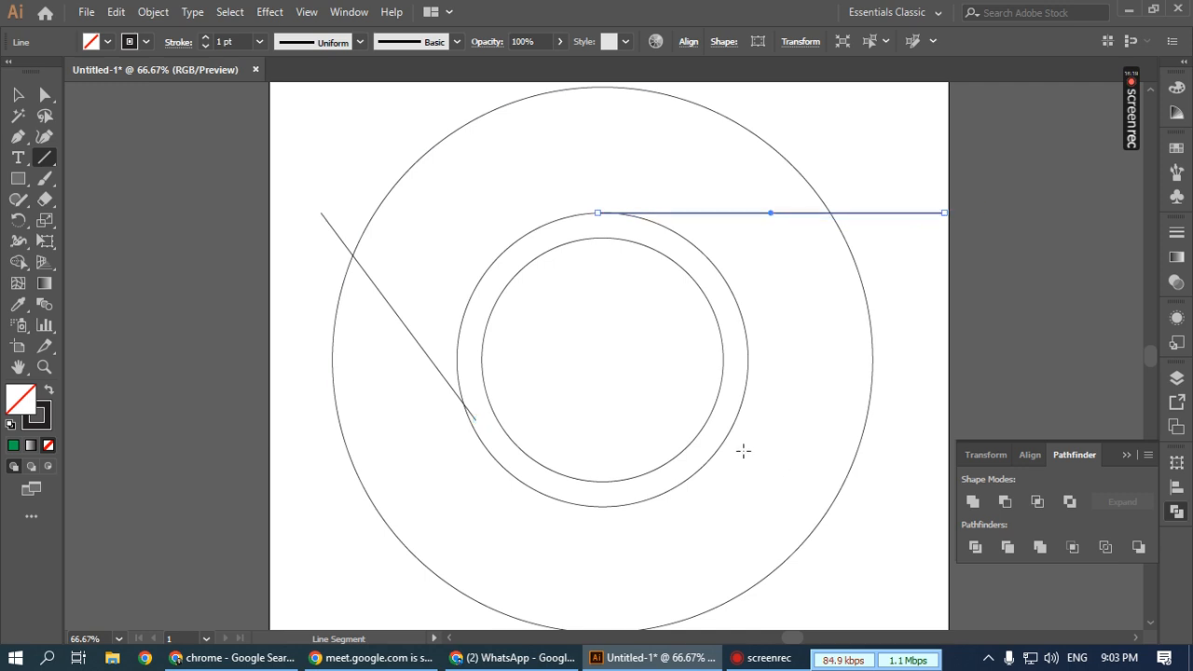
pyautogui.scroll(-1, 743, 450)
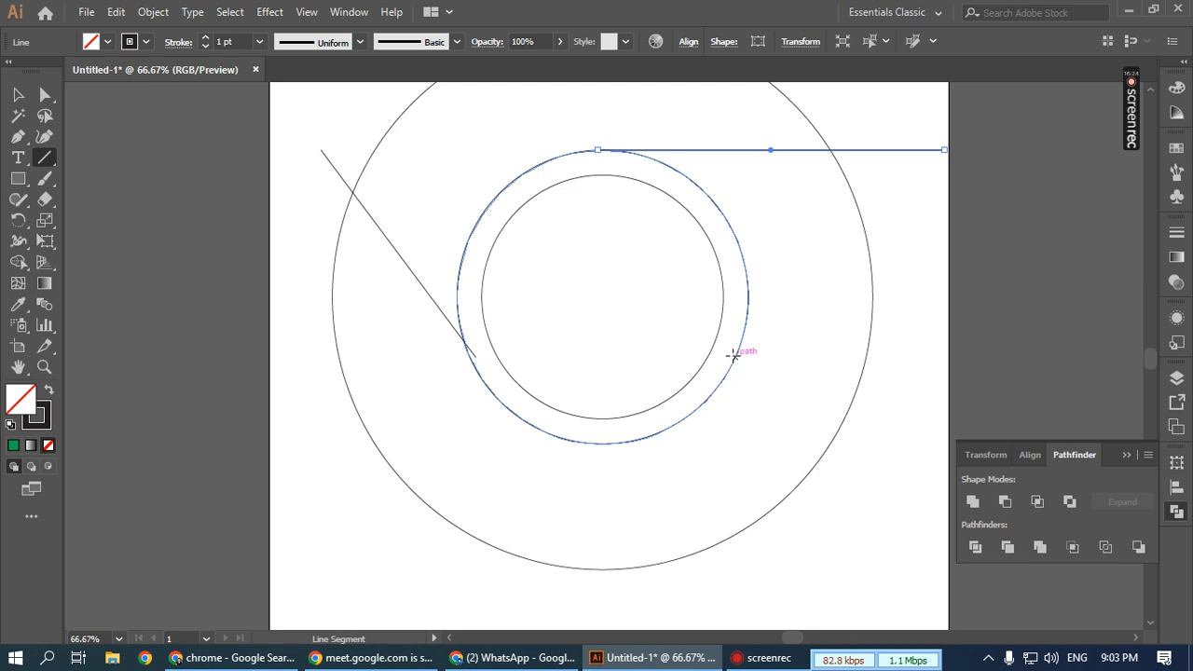
pyautogui.moveTo(731, 347); pyautogui.dragTo(656, 607)
# - Select all the circles and lines and fill the innermost circle light blue with Shape Builder
pyautogui.click(18, 95)
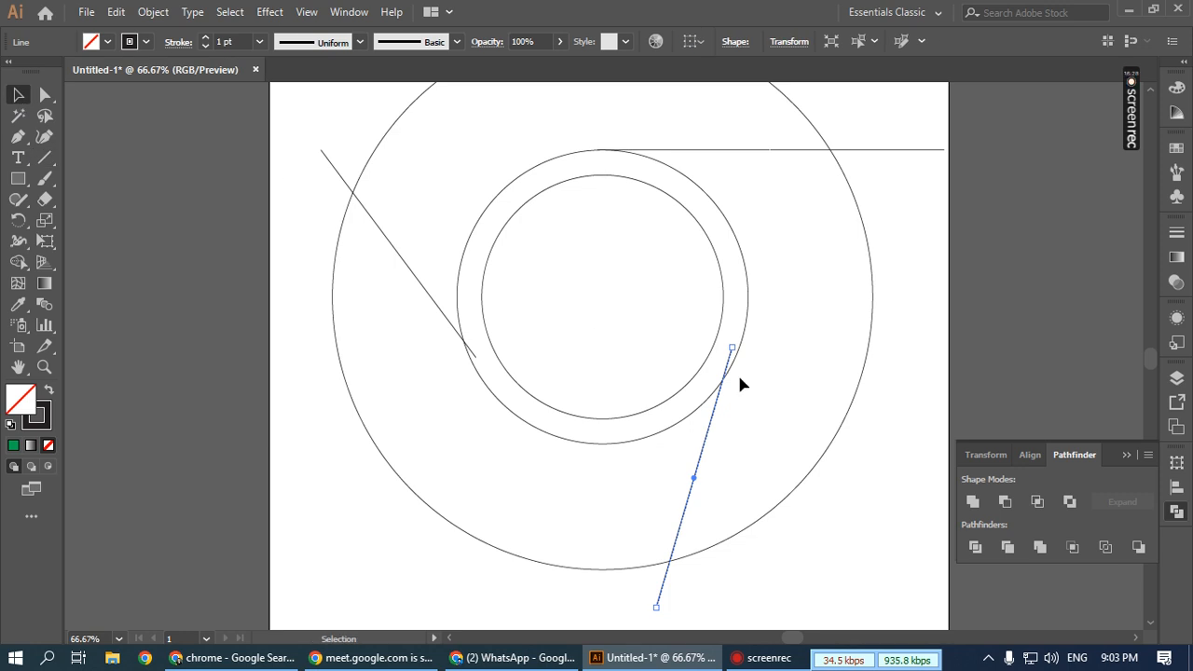
pyautogui.hotkey('ctrl', '-')
pyautogui.hotkey('ctrl', '-')
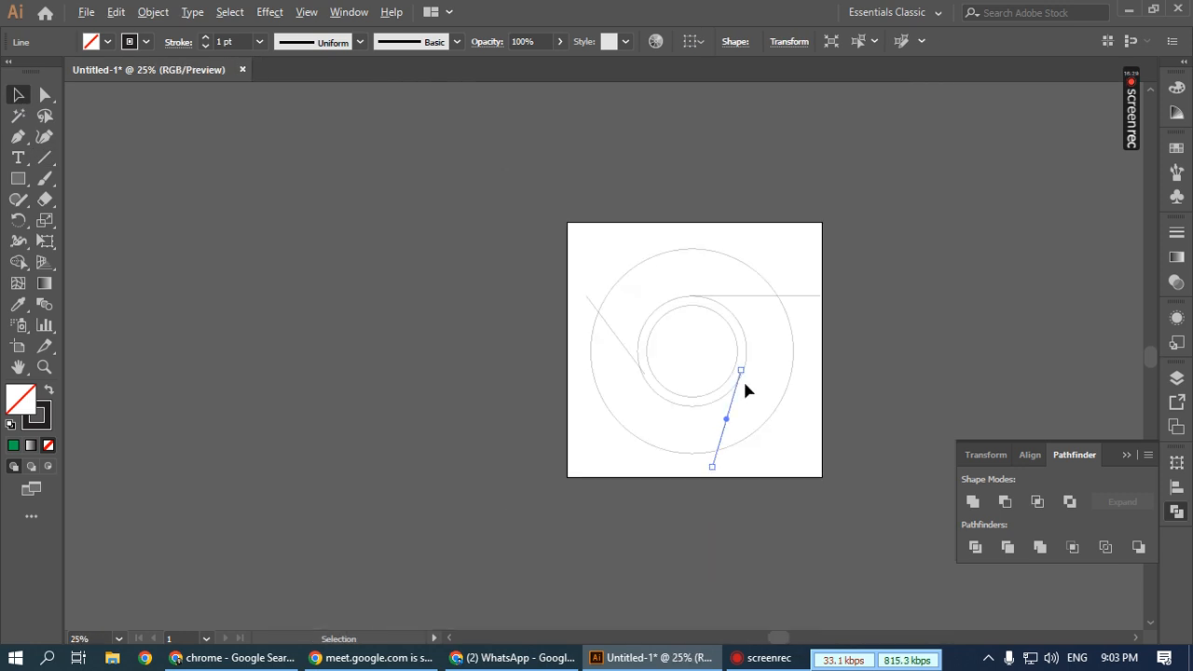
pyautogui.moveTo(728, 368); pyautogui.dragTo(665, 384)
pyautogui.scroll(1, 601, 327)
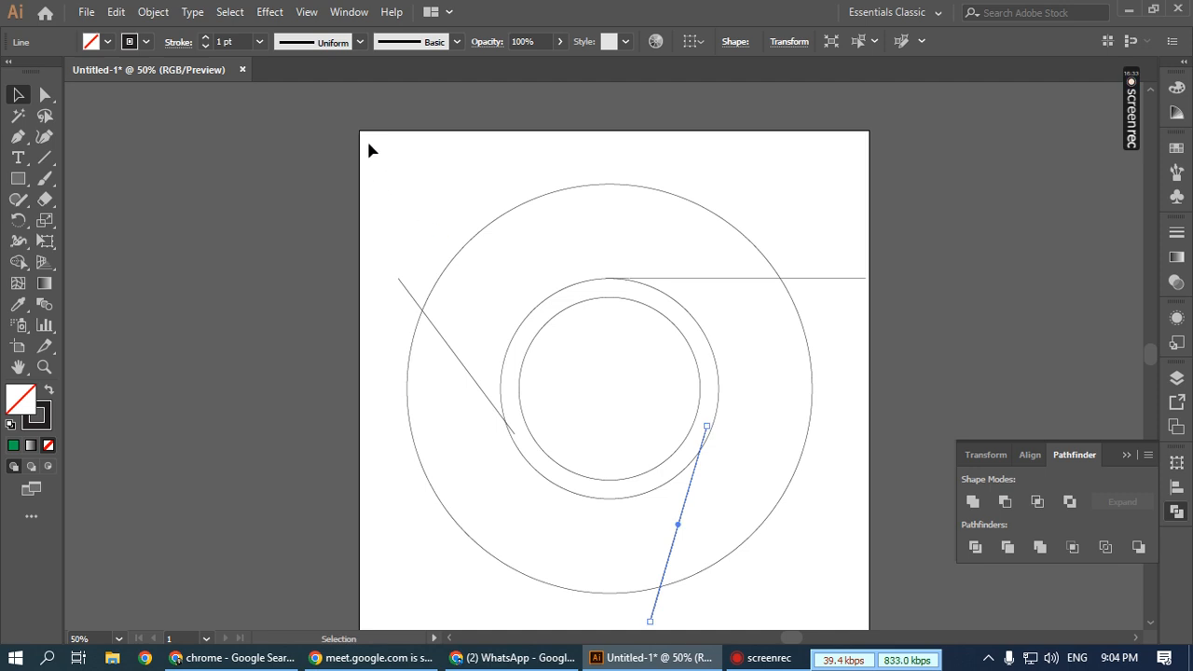
pyautogui.moveTo(366, 143); pyautogui.dragTo(835, 589)
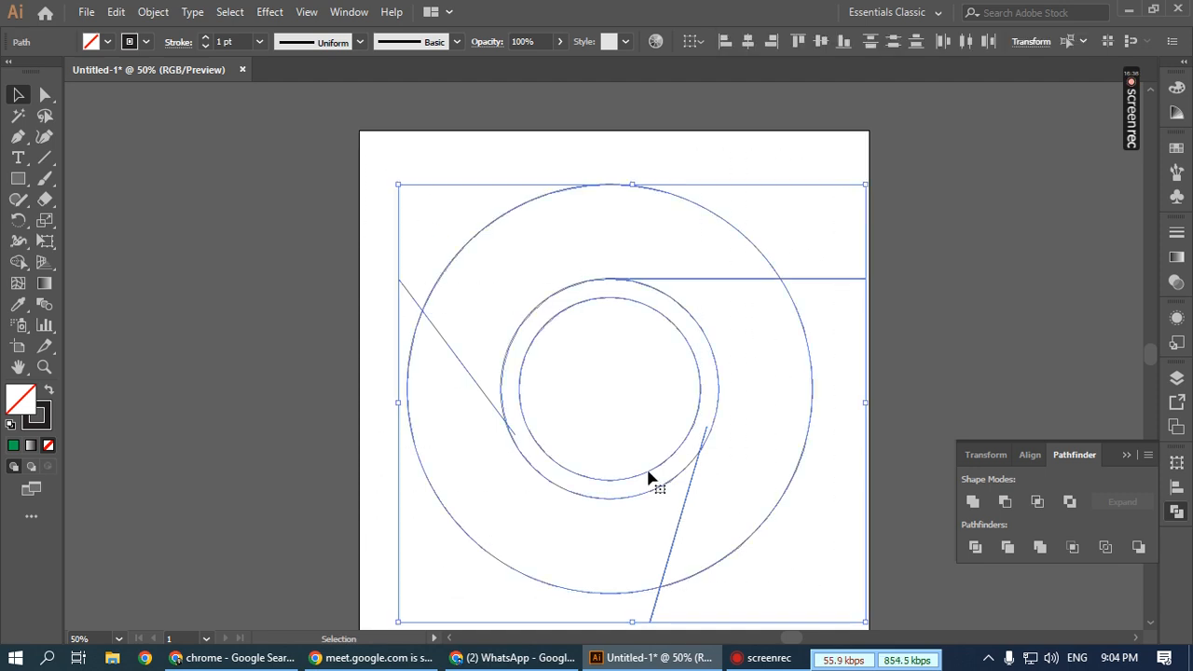
pyautogui.click(18, 262)
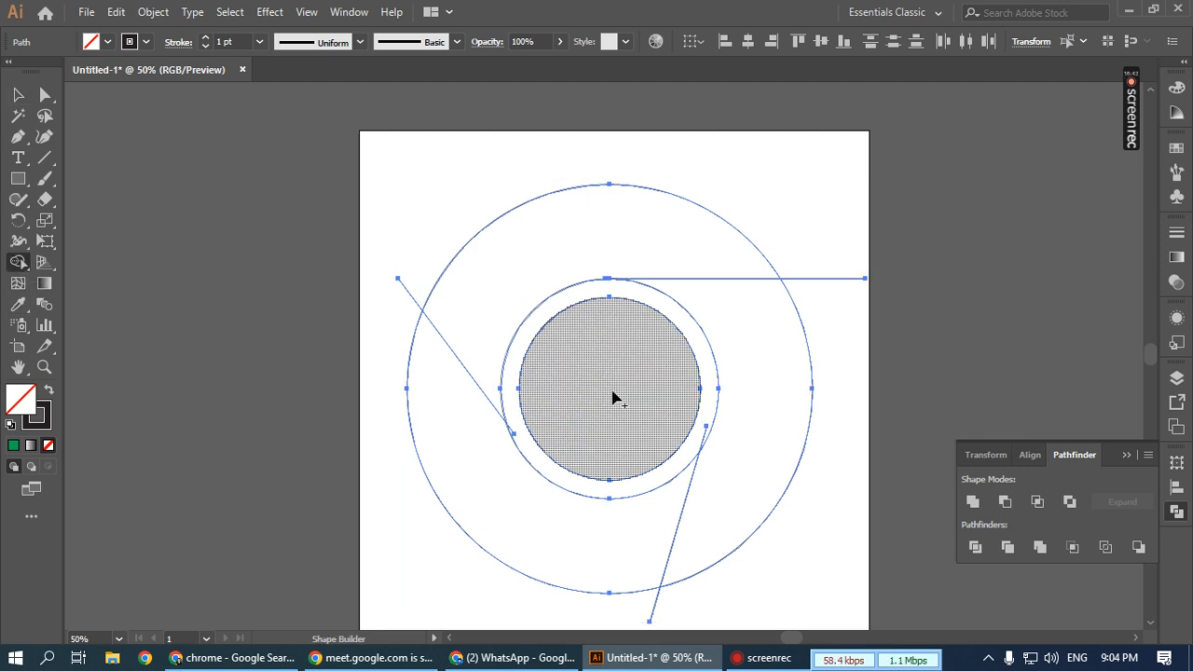
pyautogui.click(106, 41)
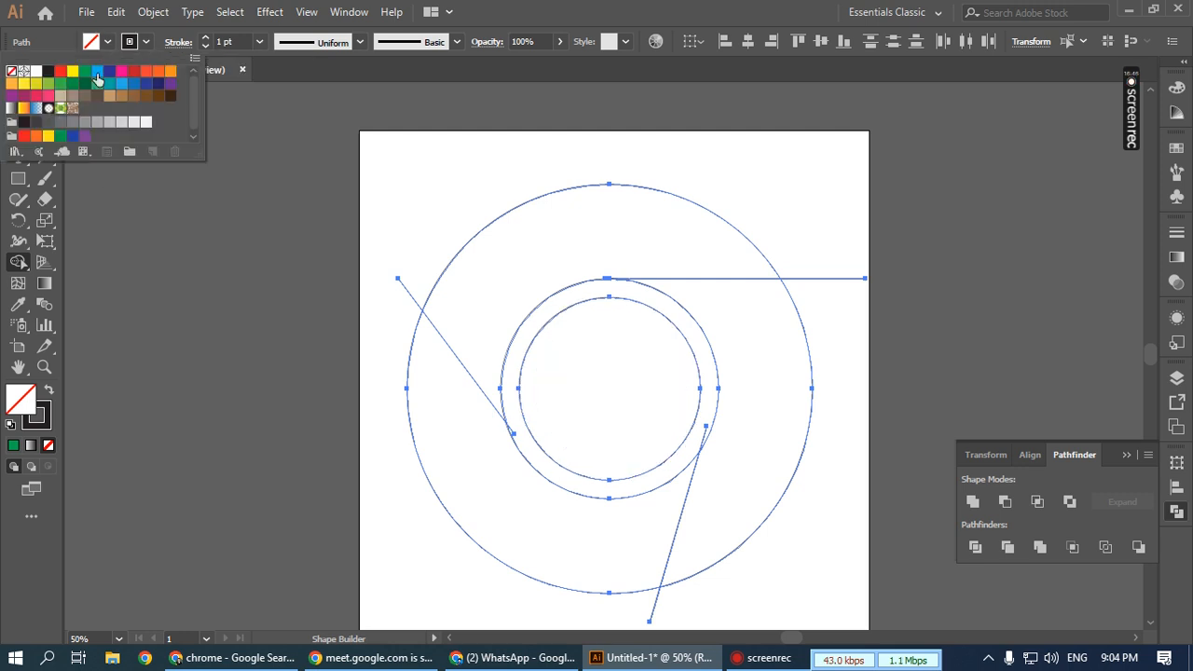
pyautogui.click(96, 72)
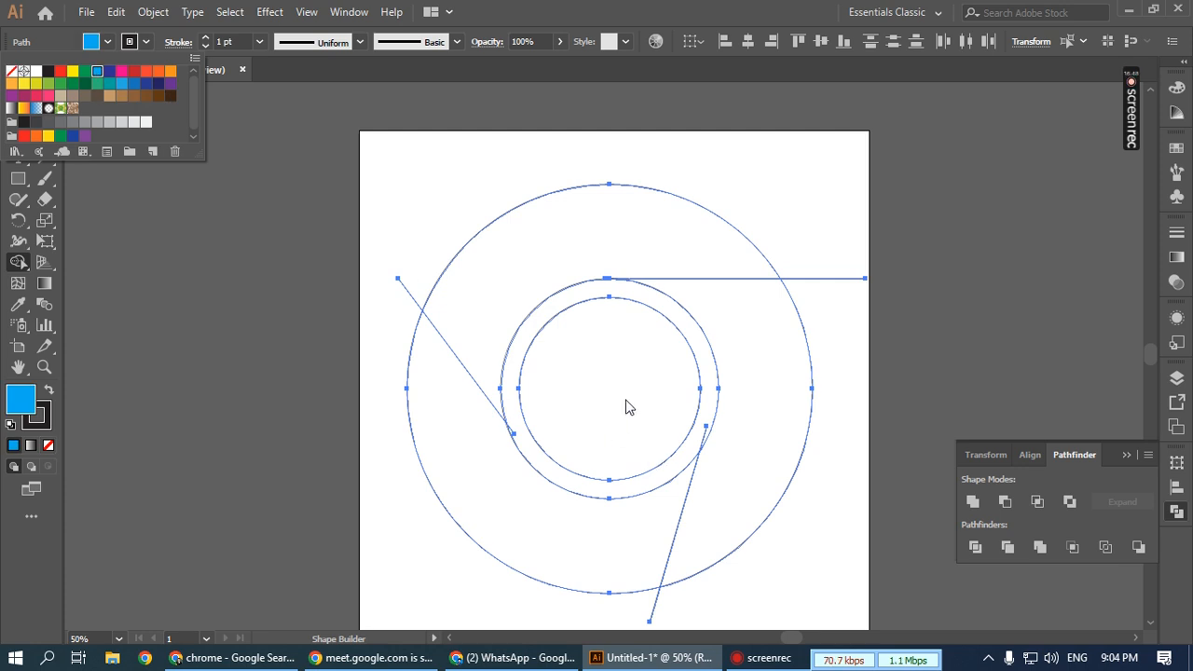
pyautogui.click(19, 263)
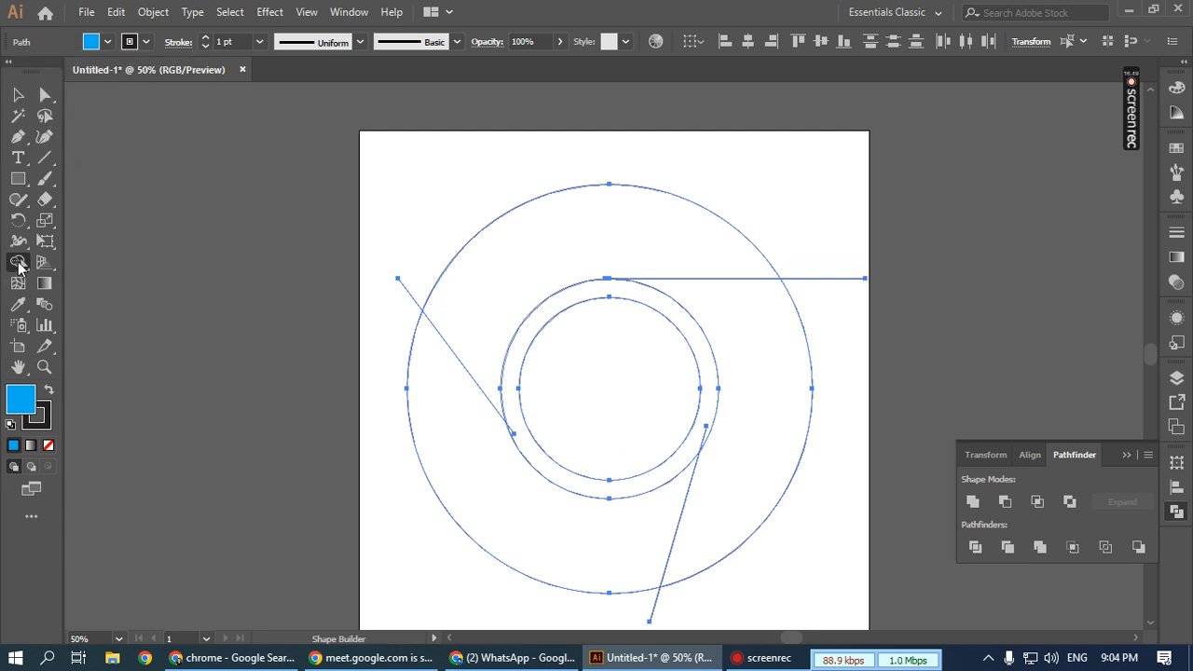
pyautogui.click(615, 399)
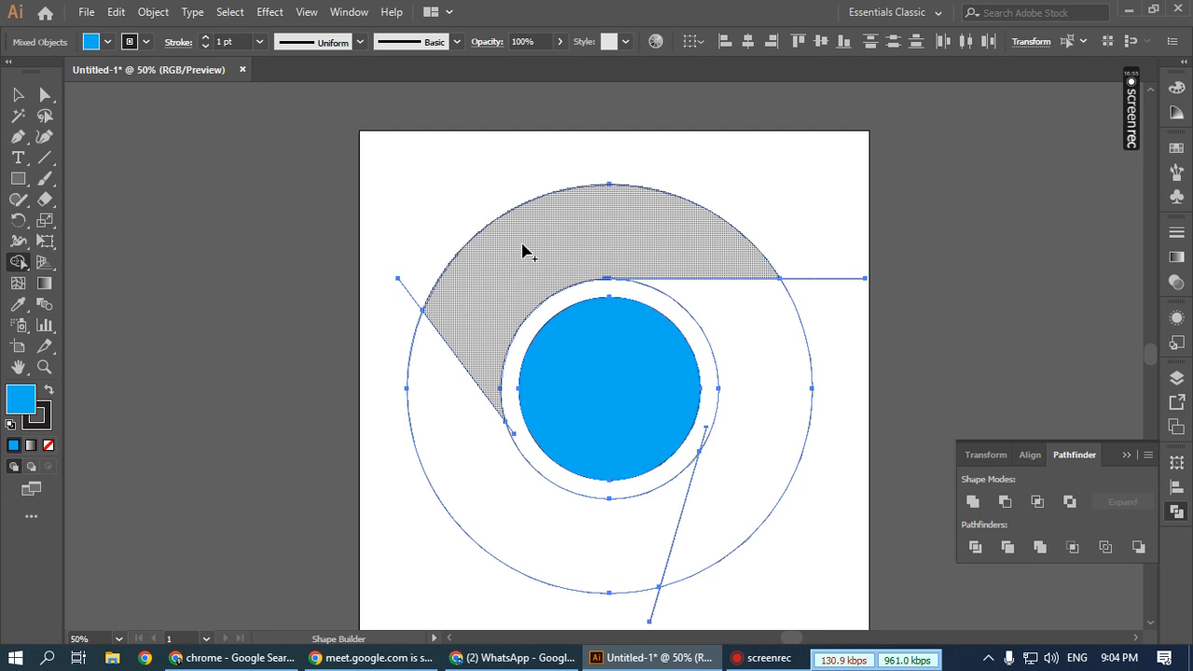
# - Fill the upper section of the outer ring red with Shape Builder
pyautogui.click(107, 43)
pyautogui.click(61, 72)
pyautogui.click(604, 217)
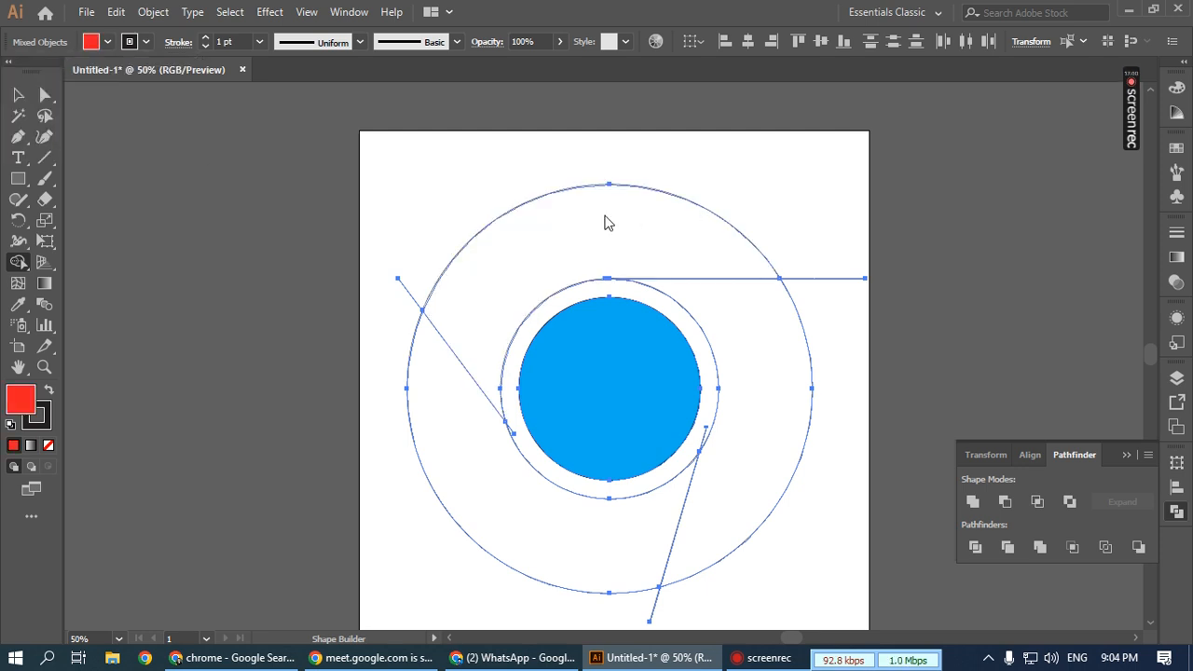
pyautogui.click(589, 233)
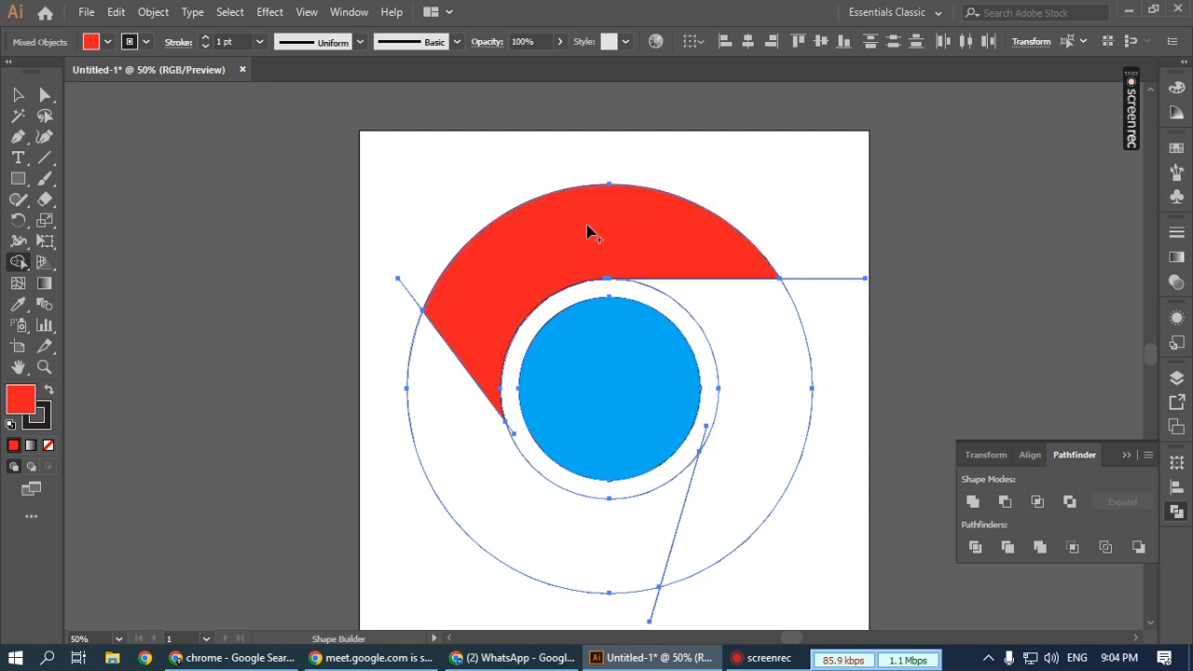
# - Fill the outer ring's lower-left section green and its right section yellow with Shape Builder
pyautogui.click(106, 42)
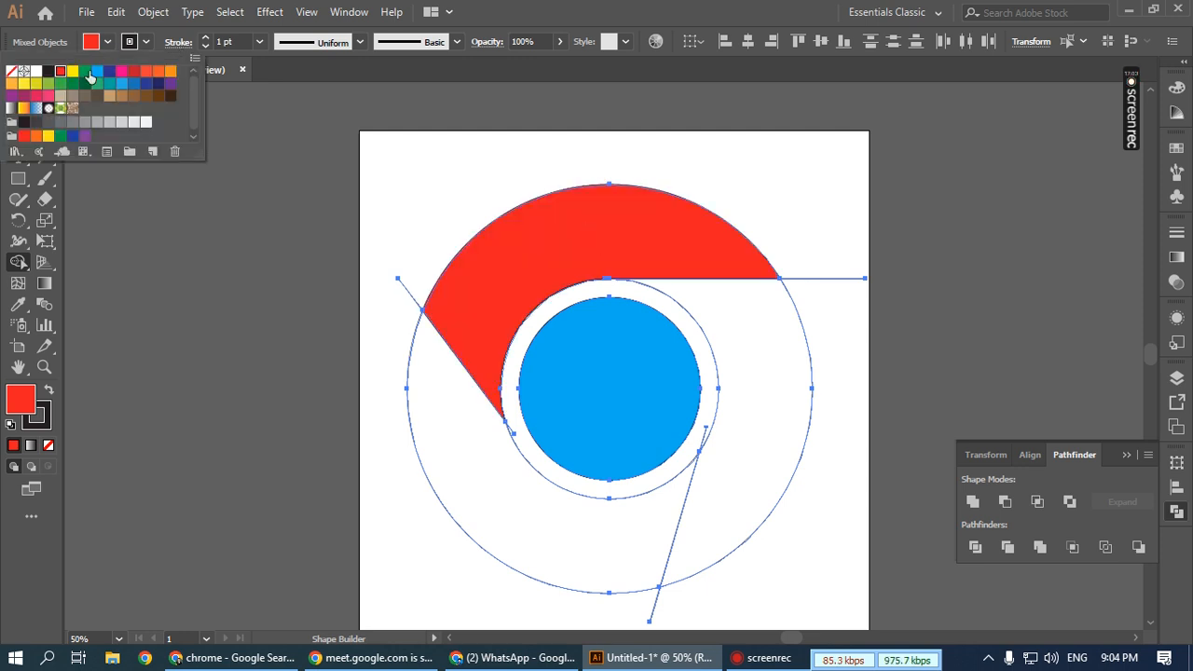
pyautogui.click(85, 71)
pyautogui.click(504, 440)
pyautogui.click(495, 488)
pyautogui.click(107, 42)
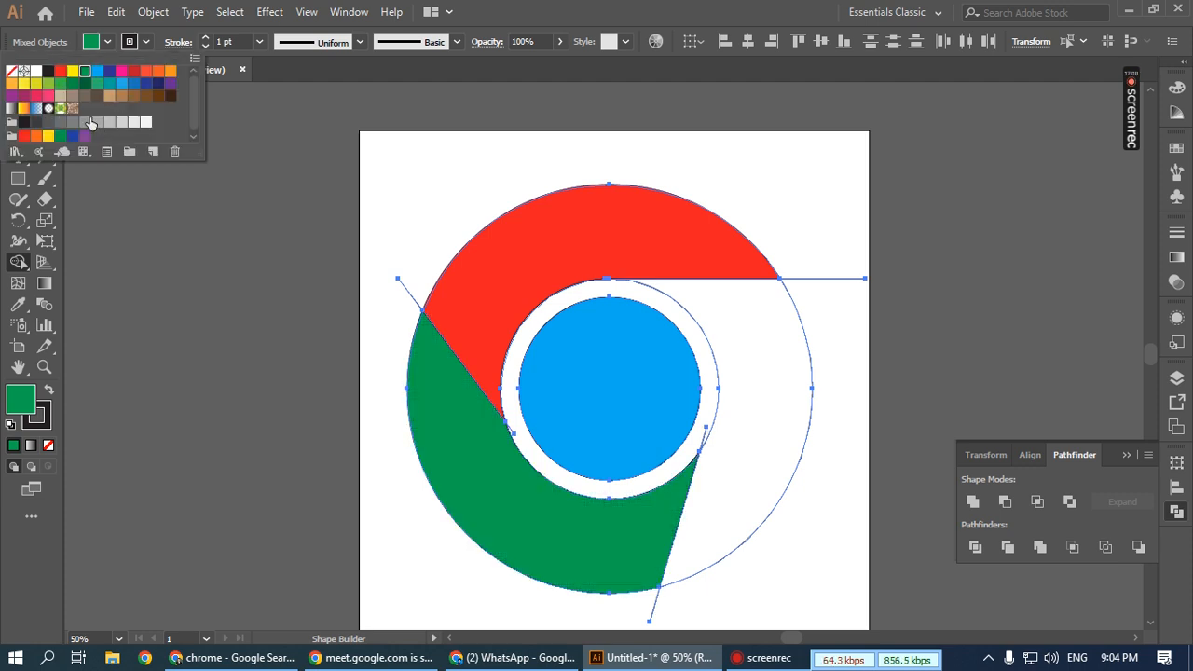
pyautogui.click(84, 84)
pyautogui.click(783, 414)
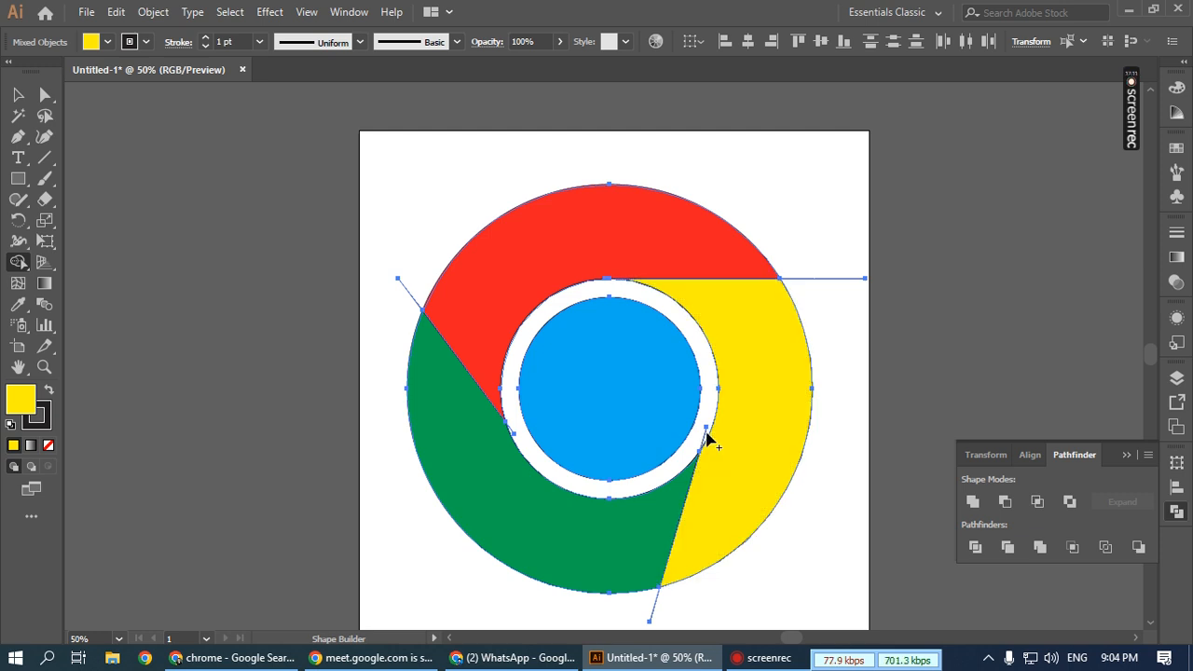
# - Erase the ends of the three dividing lines that stick out beyond the outer circle with Shape Builder
pyautogui.scroll(2, 710, 438)
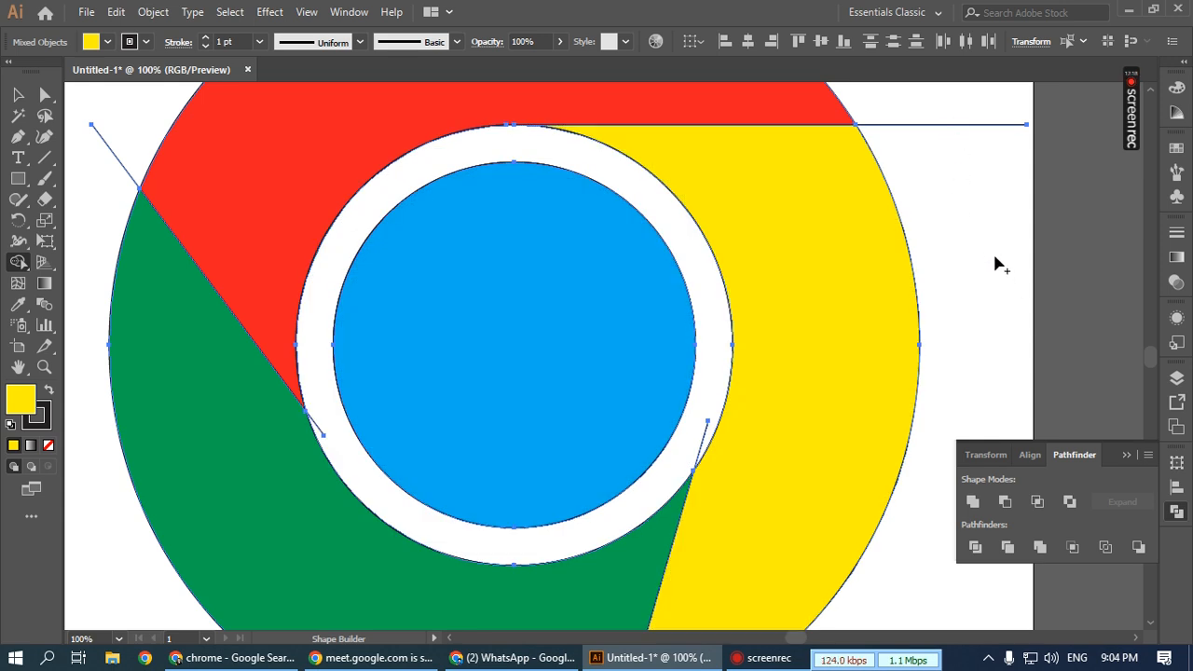
pyautogui.keyDown('alt'); pyautogui.click(985, 124); pyautogui.keyUp('alt')
pyautogui.moveTo(739, 212); pyautogui.dragTo(1190, 301)
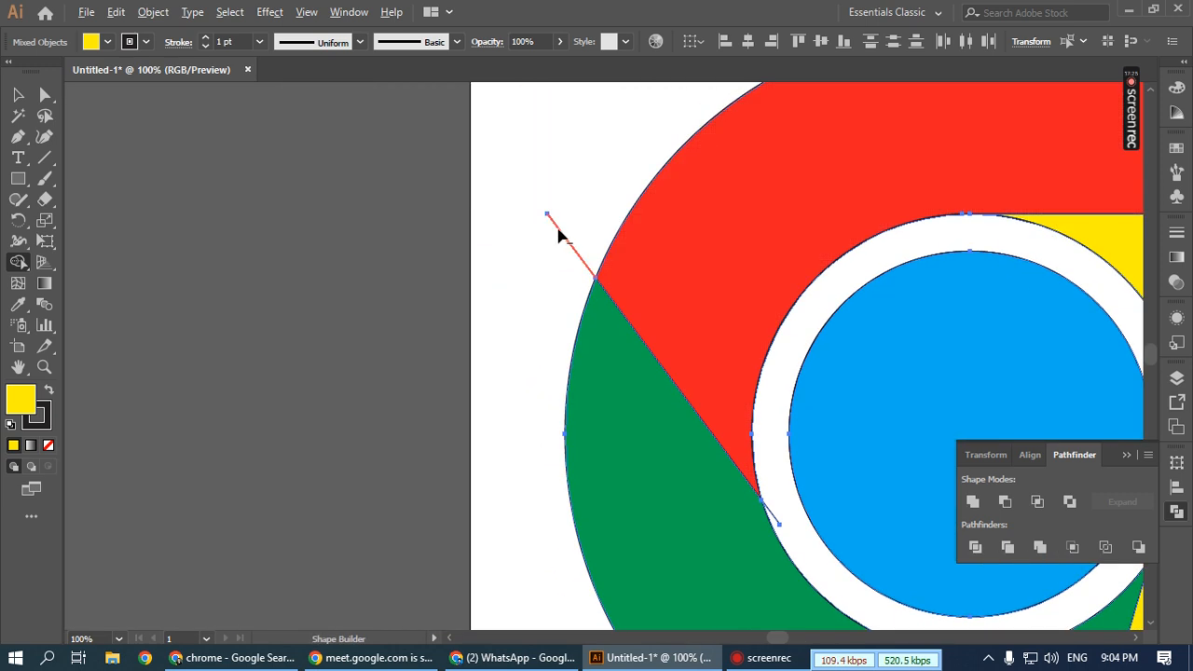
pyautogui.moveTo(596, 283); pyautogui.dragTo(443, 102)
pyautogui.moveTo(610, 255); pyautogui.dragTo(484, 87)
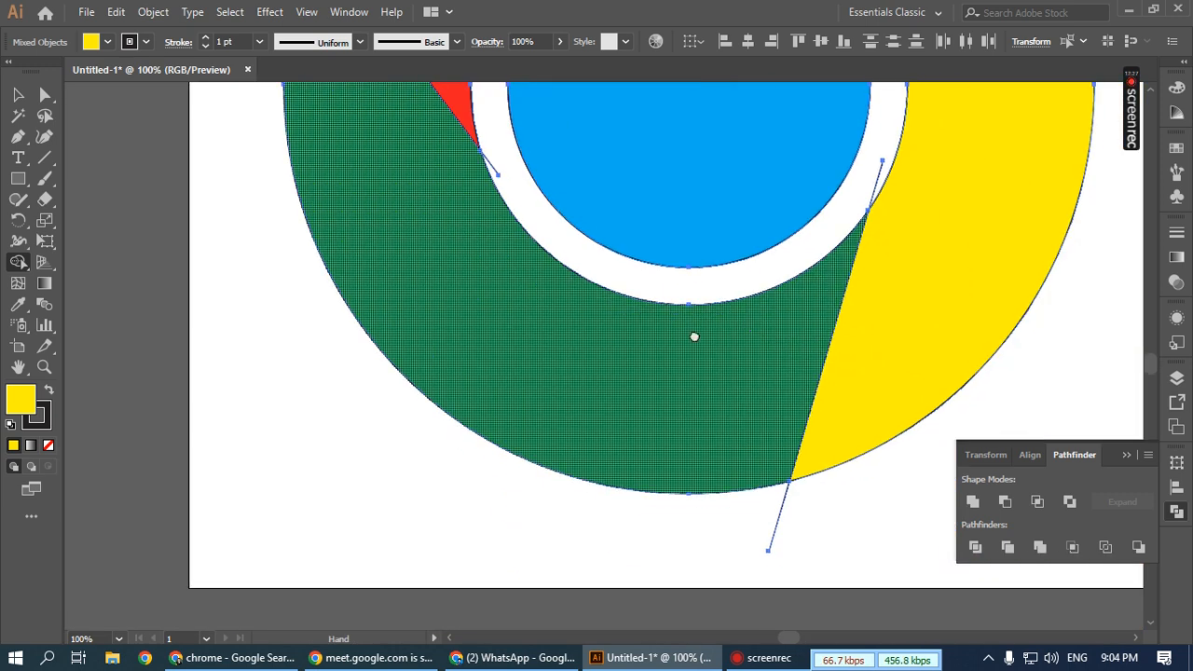
pyautogui.moveTo(695, 337); pyautogui.dragTo(542, 221)
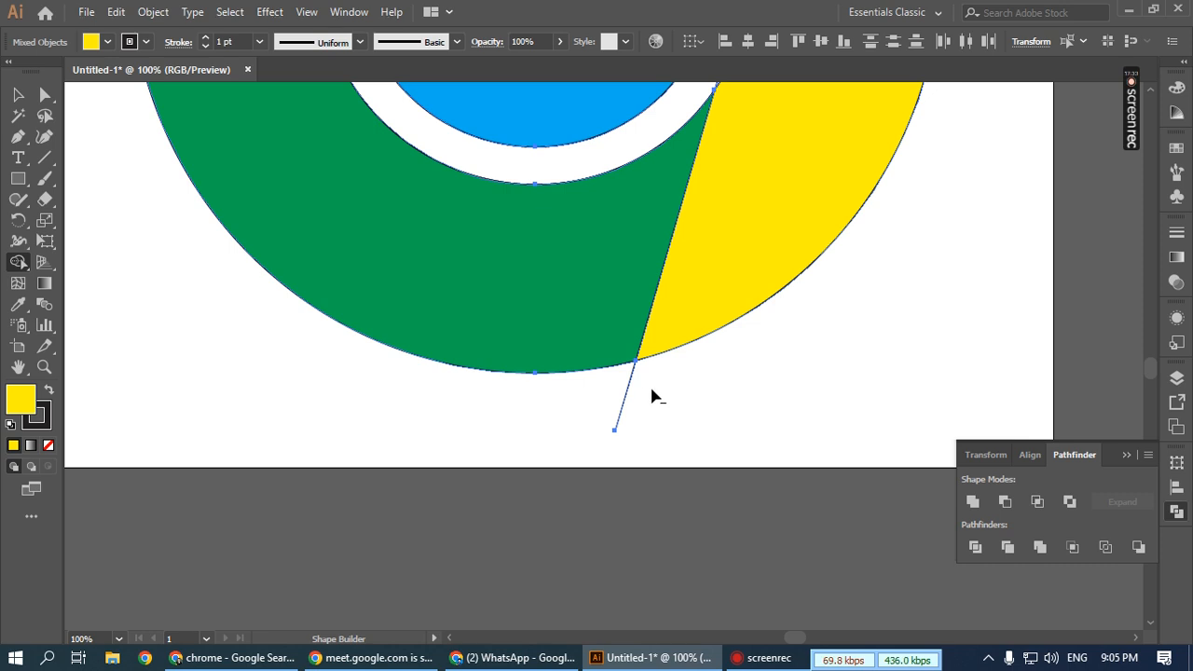
pyautogui.moveTo(629, 399); pyautogui.dragTo(588, 410)
# - Erase the two short line stubs that reach into the narrow ring around the blue circle
pyautogui.press('space')
pyautogui.moveTo(599, 186); pyautogui.dragTo(760, 443)
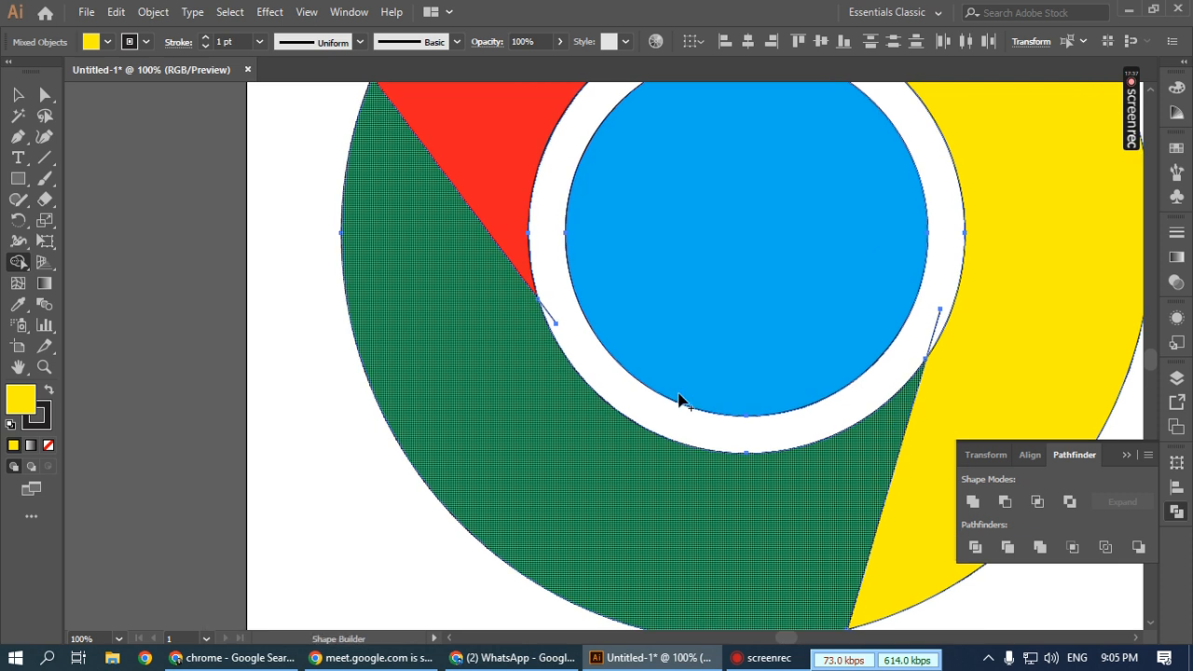
pyautogui.keyDown('alt'); pyautogui.click(550, 321); pyautogui.keyUp('alt')
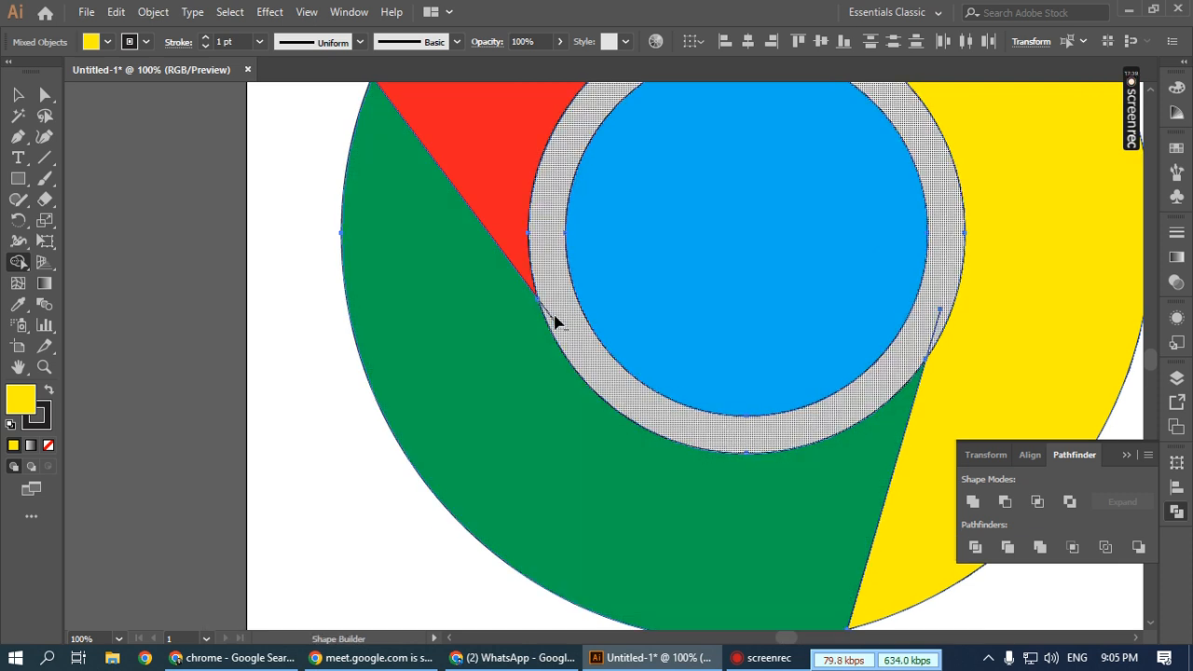
pyautogui.keyDown('alt'); pyautogui.click(933, 335); pyautogui.keyUp('alt')
pyautogui.scroll(-2, 833, 400)
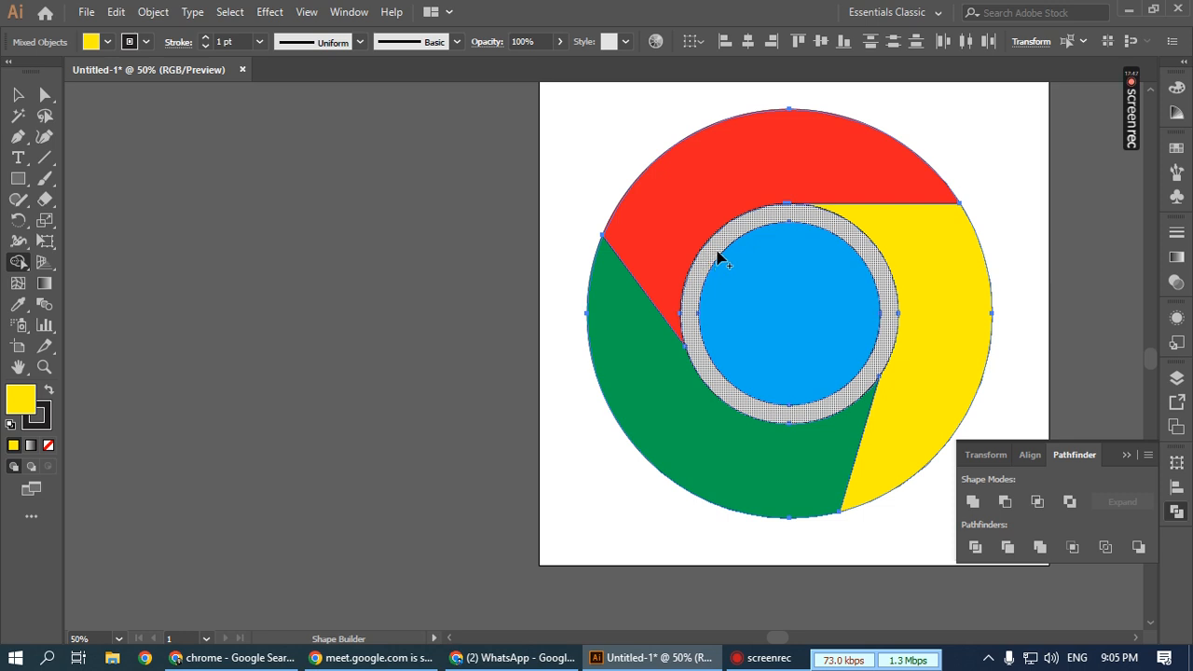
# - Fill the narrow ring around the blue circle white with Shape Builder and deselect the artwork
pyautogui.click(107, 42)
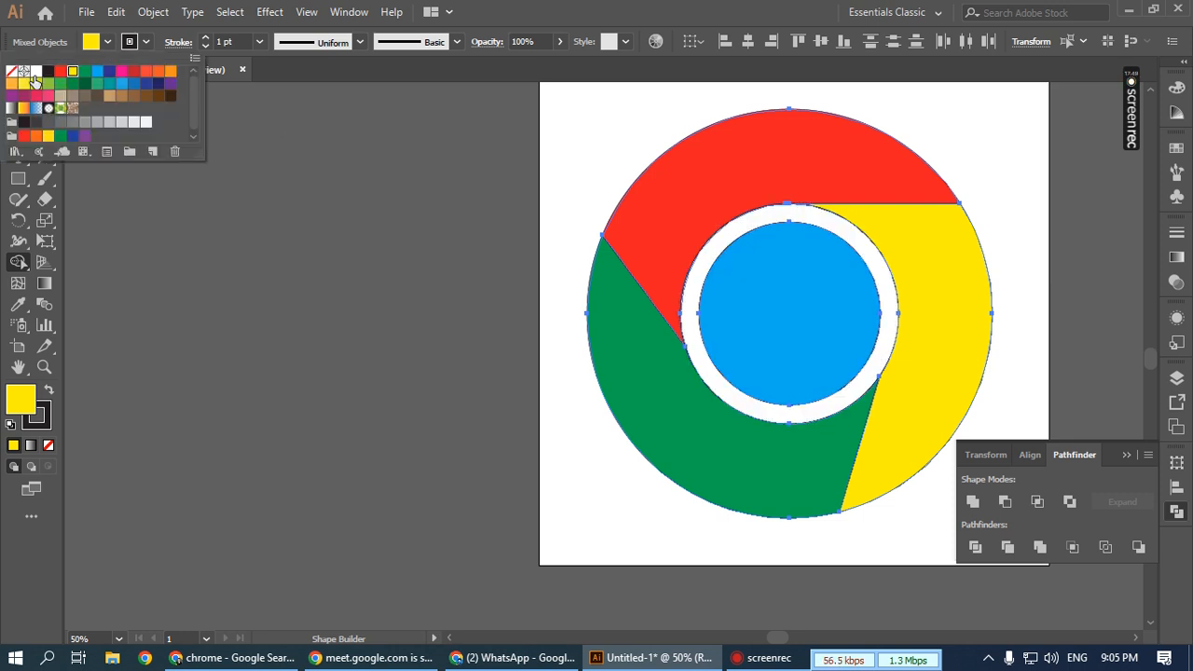
pyautogui.click(36, 72)
pyautogui.click(756, 220)
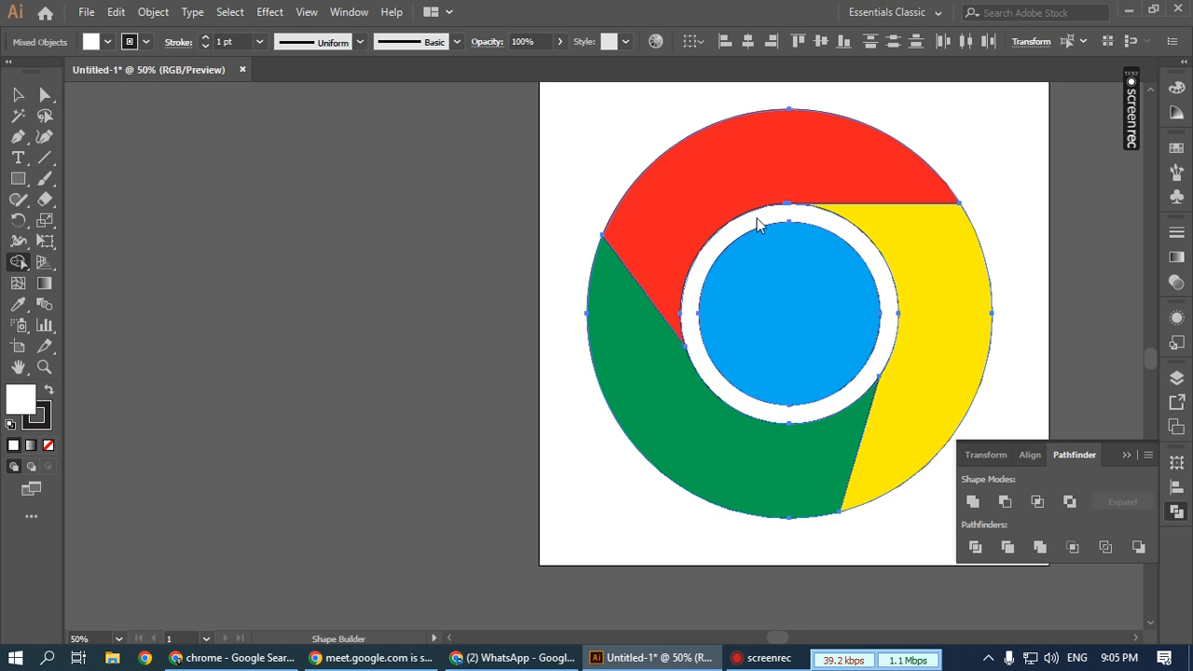
pyautogui.click(743, 226)
pyautogui.press('v')
pyautogui.click(317, 210)
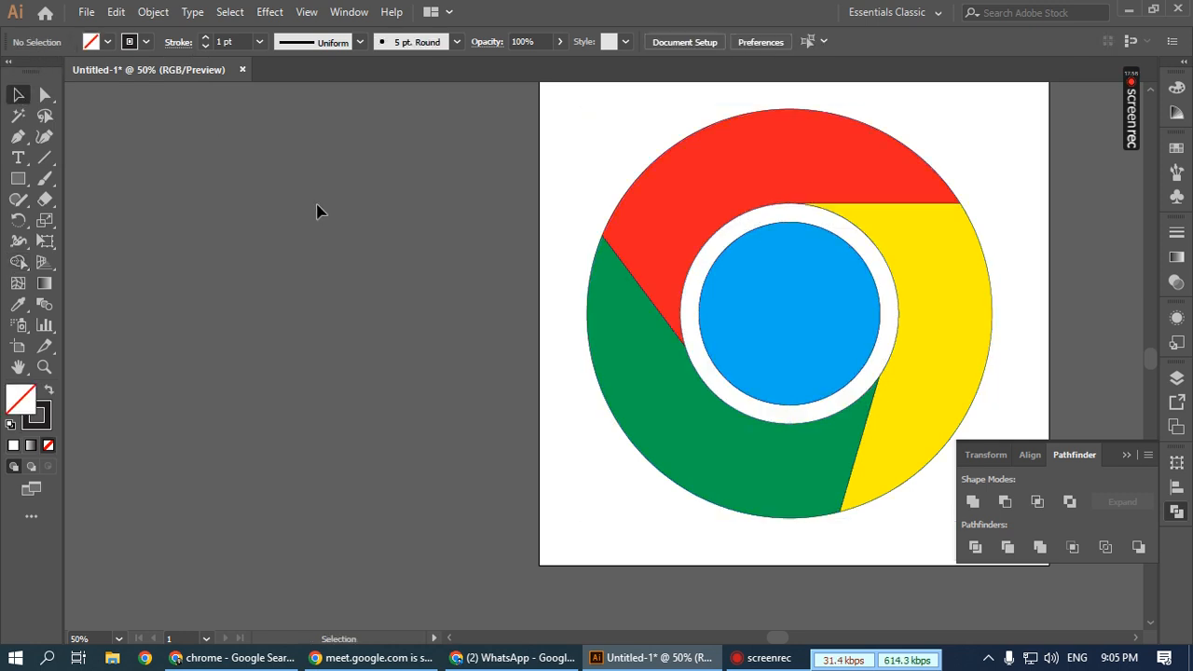
# - Select the whole Chrome logo and delete it to clear the artboard
pyautogui.hotkey('ctrl', '-')
pyautogui.moveTo(847, 330); pyautogui.dragTo(678, 371)
pyautogui.hotkey('ctrl', '0')
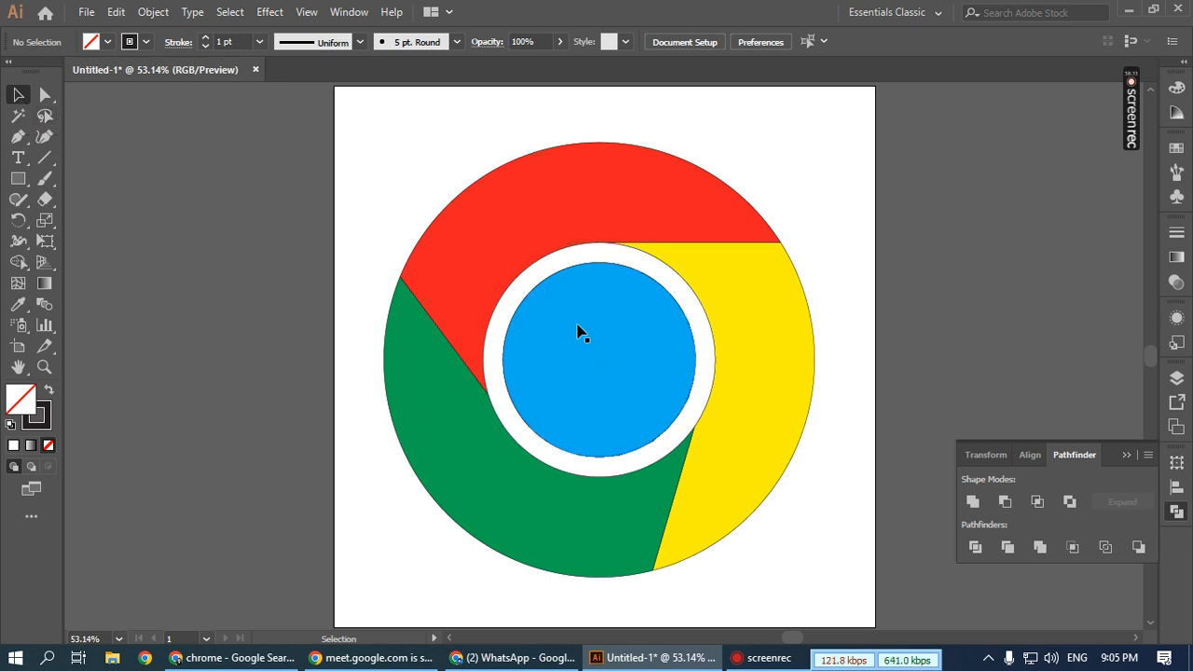
pyautogui.hotkey('ctrl', 'a')
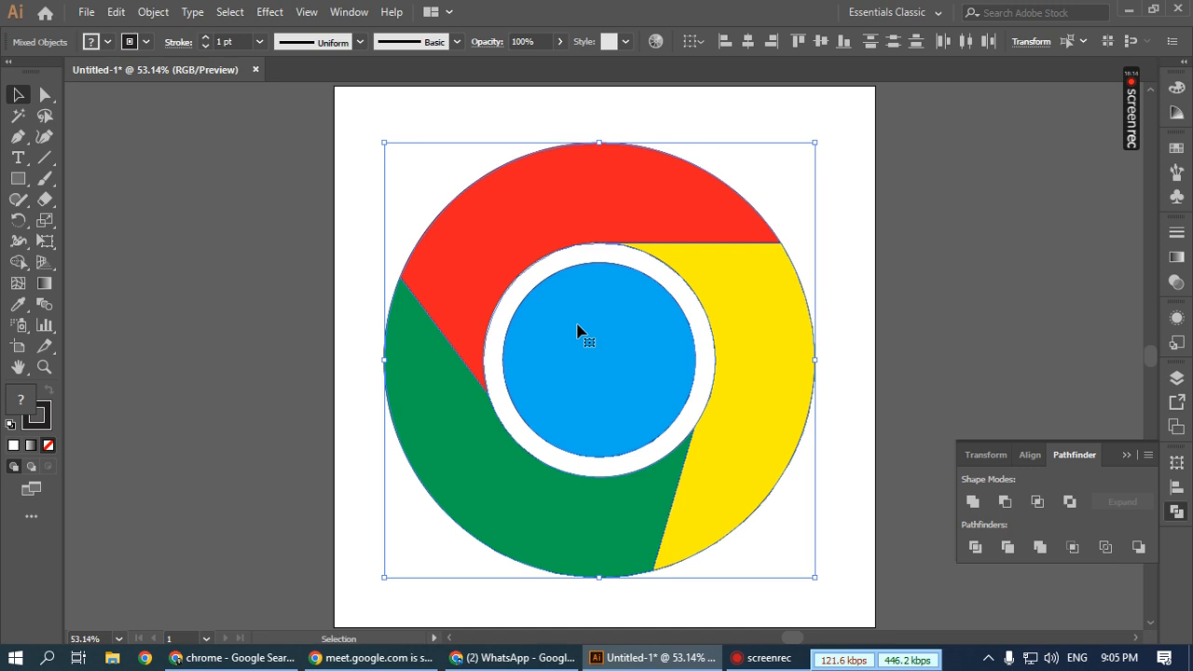
pyautogui.press('Delete')
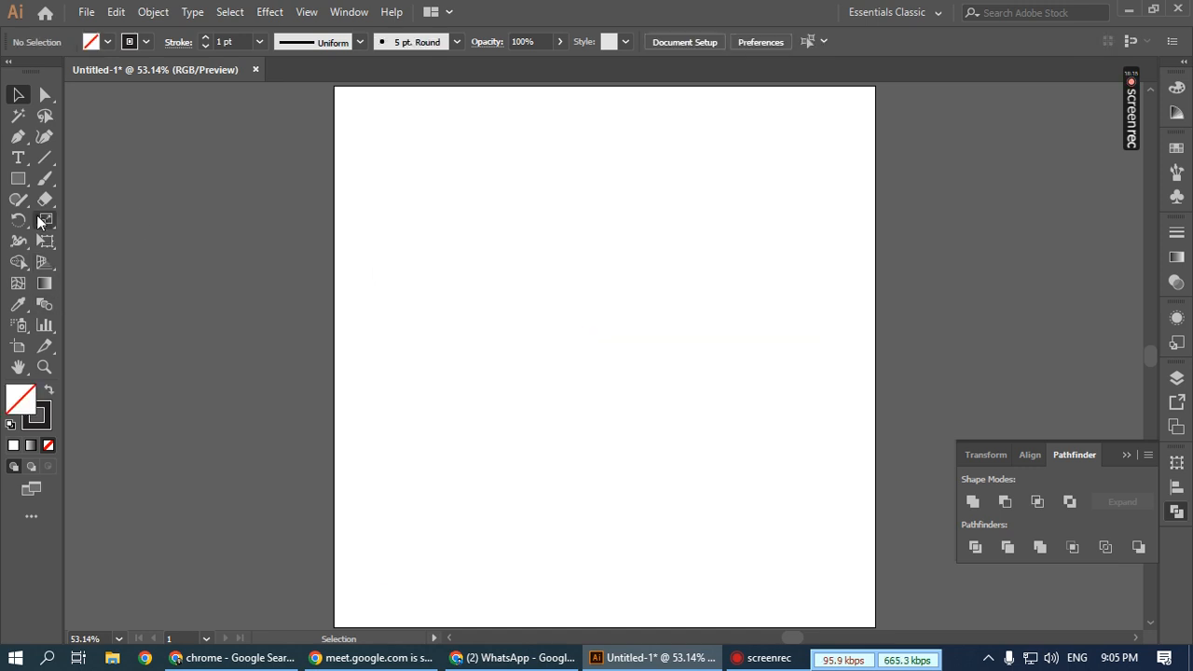
# - Draw a tall vertical line near the artboard's left edge and place a copy a short distance to its right
pyautogui.rightClick(25, 181)
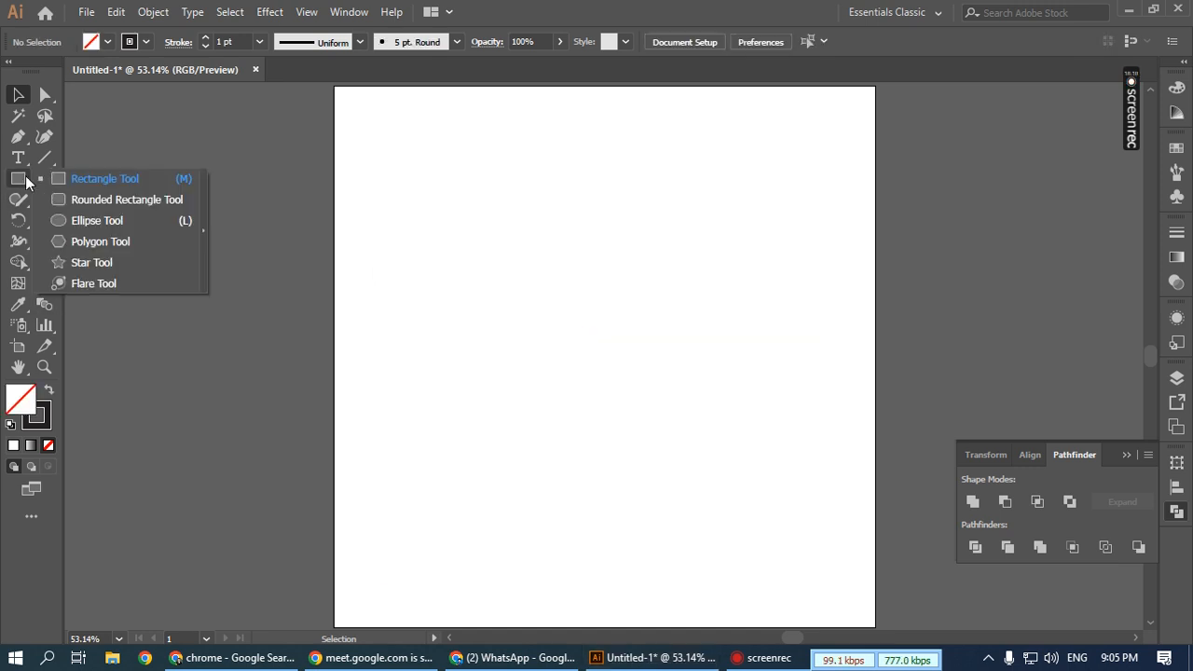
pyautogui.click(43, 160)
pyautogui.moveTo(364, 215); pyautogui.dragTo(363, 557)
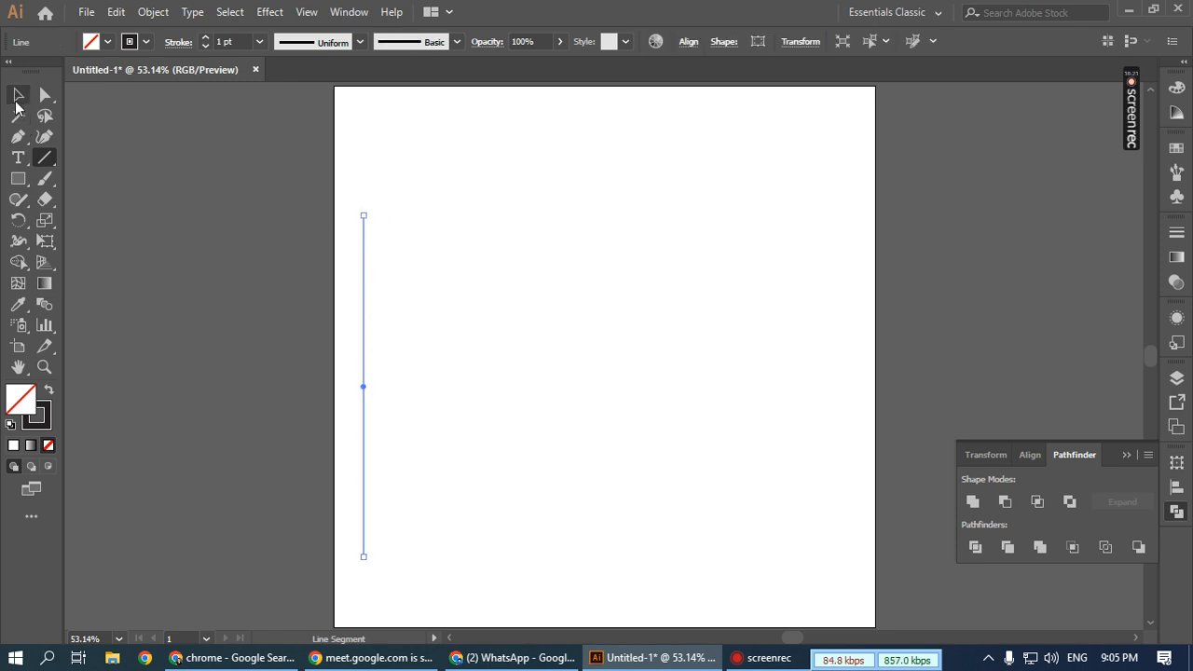
pyautogui.click(16, 99)
pyautogui.moveTo(364, 336)
pyautogui.mouseDown()
pyautogui.moveTo(400, 338)
pyautogui.moveTo(384, 345)
pyautogui.mouseUp()
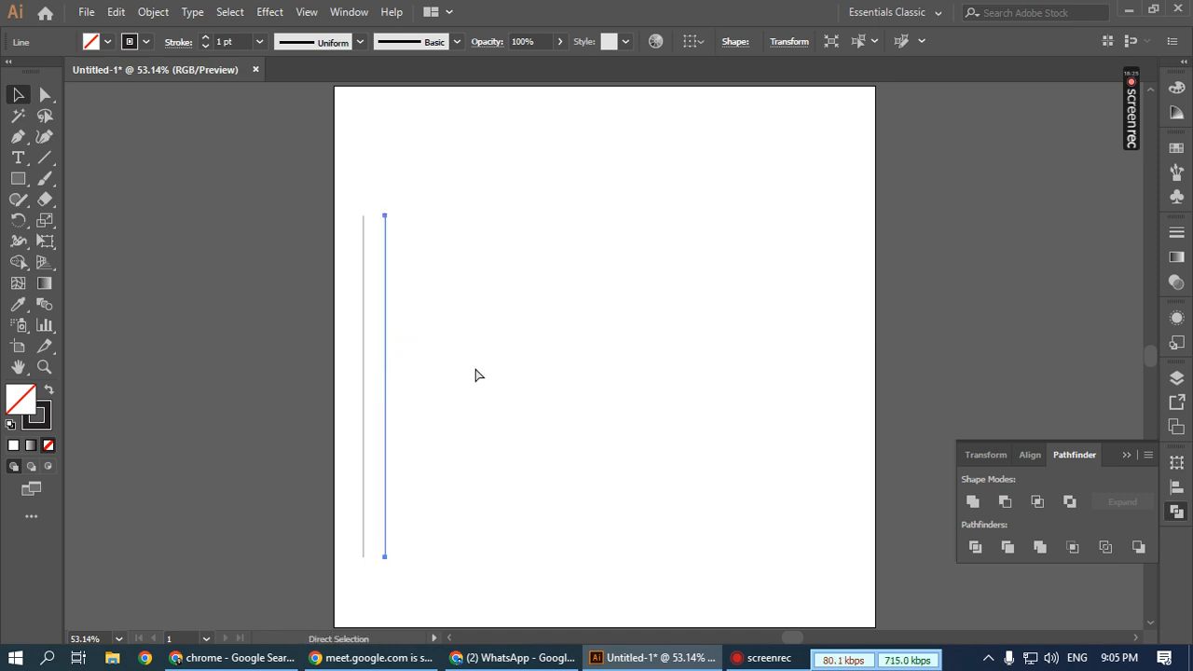
# - Repeat the copy across the artboard to make a row of 18 evenly spaced vertical lines
pyautogui.hotkey('ctrl', 'd')
pyautogui.hotkey('ctrl', 'd')
pyautogui.hotkey('ctrl', 'd')
pyautogui.hotkey('ctrl', 'd')
pyautogui.hotkey('ctrl', 'd')
pyautogui.hotkey('ctrl', 'd')
pyautogui.hotkey('ctrl', 'd')
pyautogui.hotkey('ctrl', 'd')
pyautogui.hotkey('ctrl', 'd')
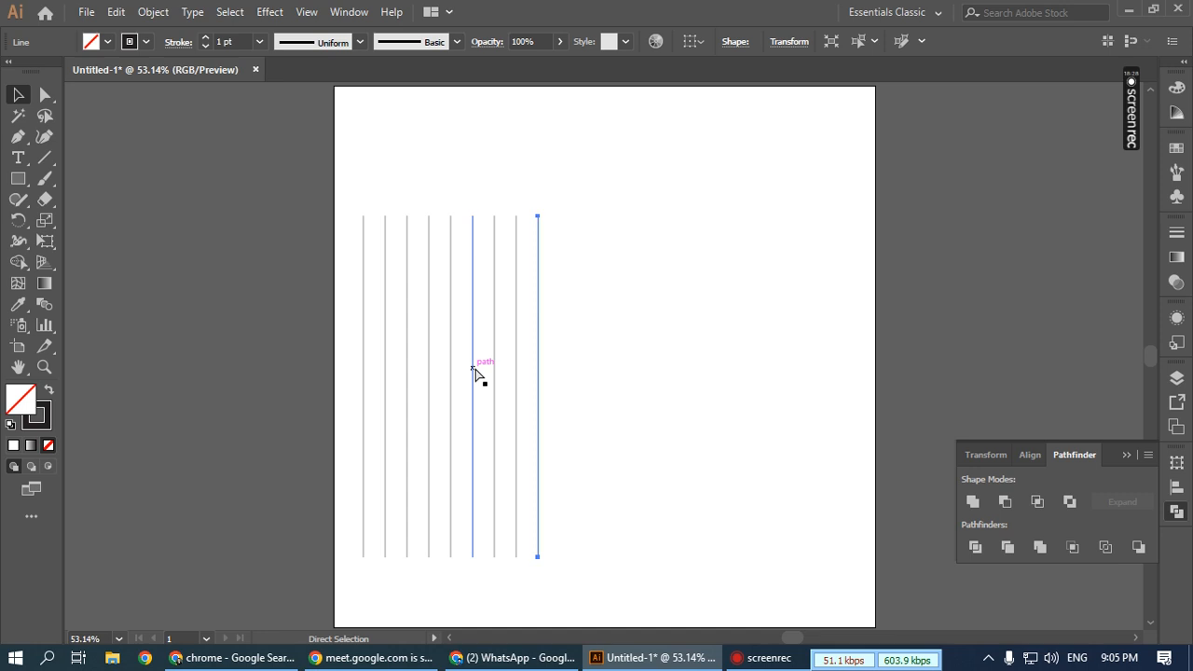
pyautogui.hotkey('ctrl', 'd')
pyautogui.hotkey('ctrl', 'd')
pyautogui.hotkey('ctrl', 'd')
pyautogui.hotkey('ctrl', 'd')
pyautogui.hotkey('ctrl', 'd')
pyautogui.hotkey('ctrl', 'd')
pyautogui.hotkey('ctrl', 'd')
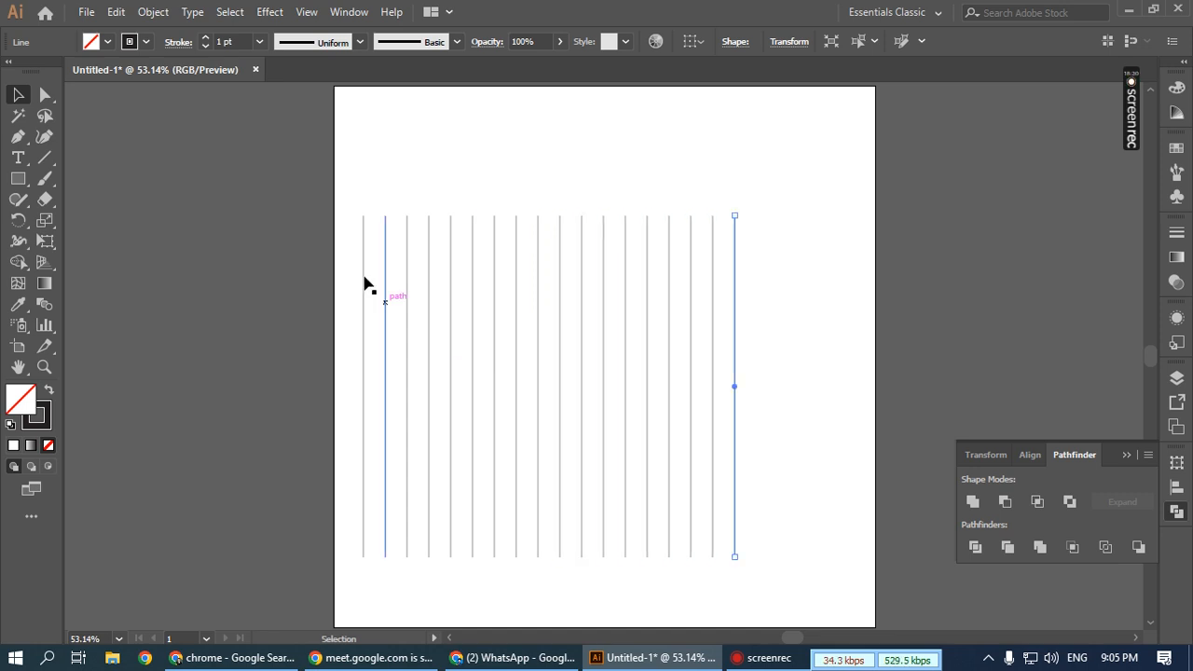
# - Move all the vertical lines to the middle of the artboard and set their stroke weight to 2 pt
pyautogui.moveTo(272, 189); pyautogui.dragTo(791, 415)
pyautogui.moveTo(736, 354); pyautogui.dragTo(786, 344)
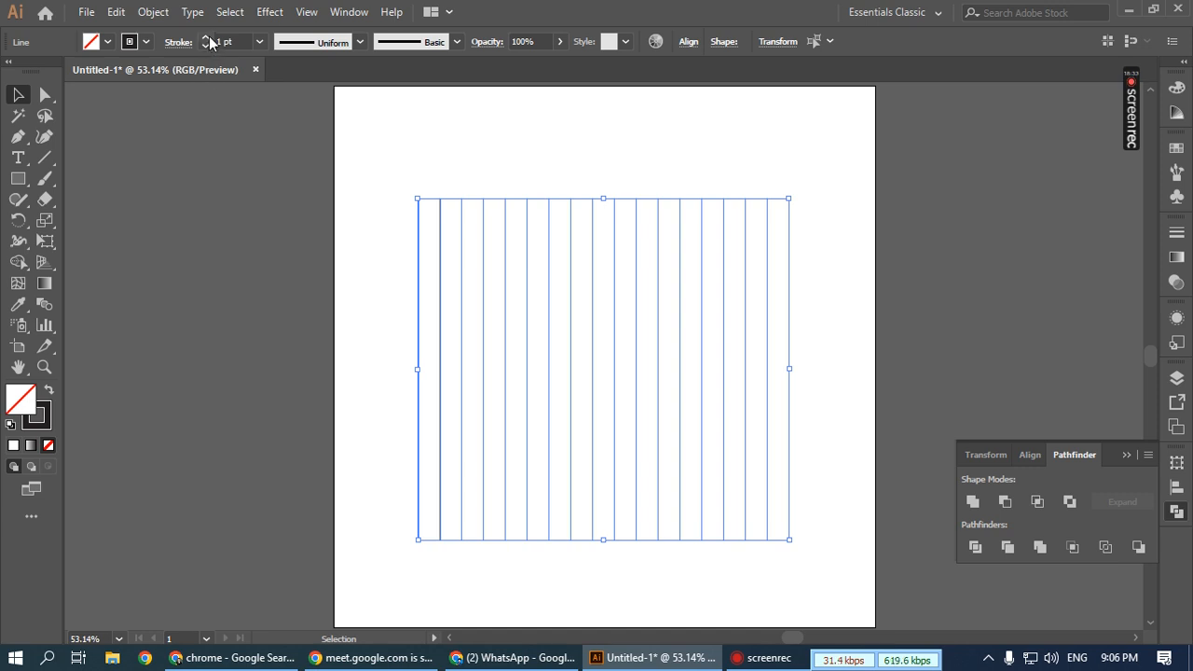
pyautogui.click(894, 335)
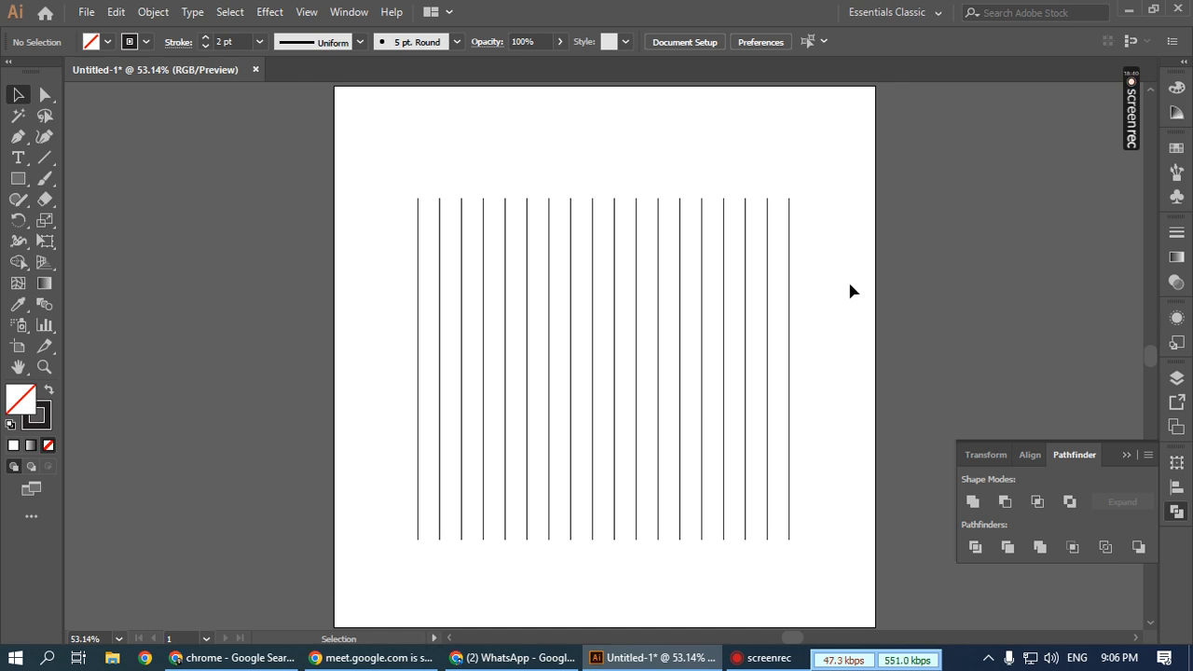
# - Overlay a copy of the lines rotated 90° and widen it across the vertical lines to form a square grid
pyautogui.moveTo(844, 284); pyautogui.dragTo(392, 466)
pyautogui.rightClick(592, 347)
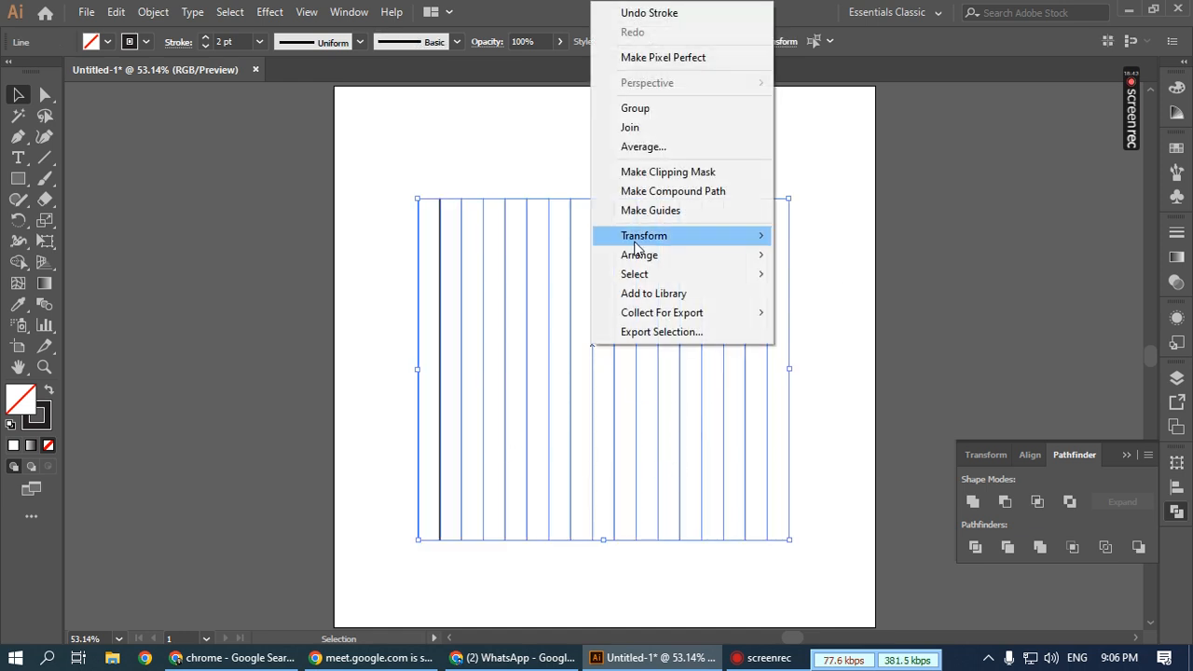
pyautogui.click(783, 4)
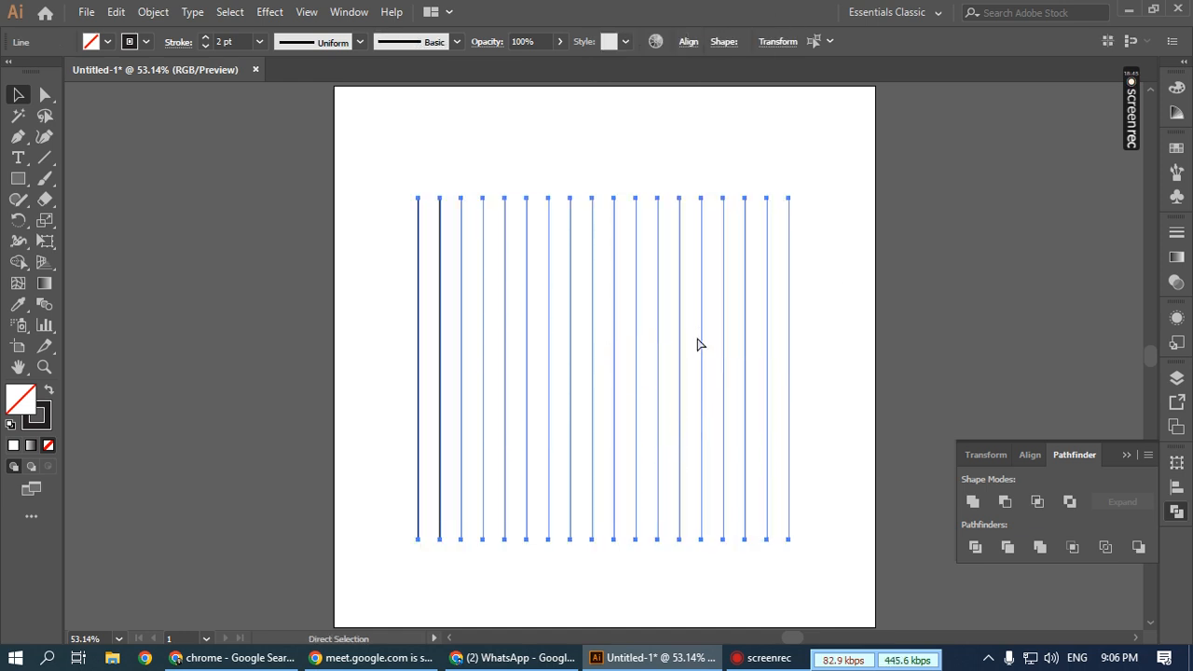
pyautogui.moveTo(799, 180); pyautogui.dragTo(833, 493)
pyautogui.moveTo(686, 177); pyautogui.dragTo(655, 203)
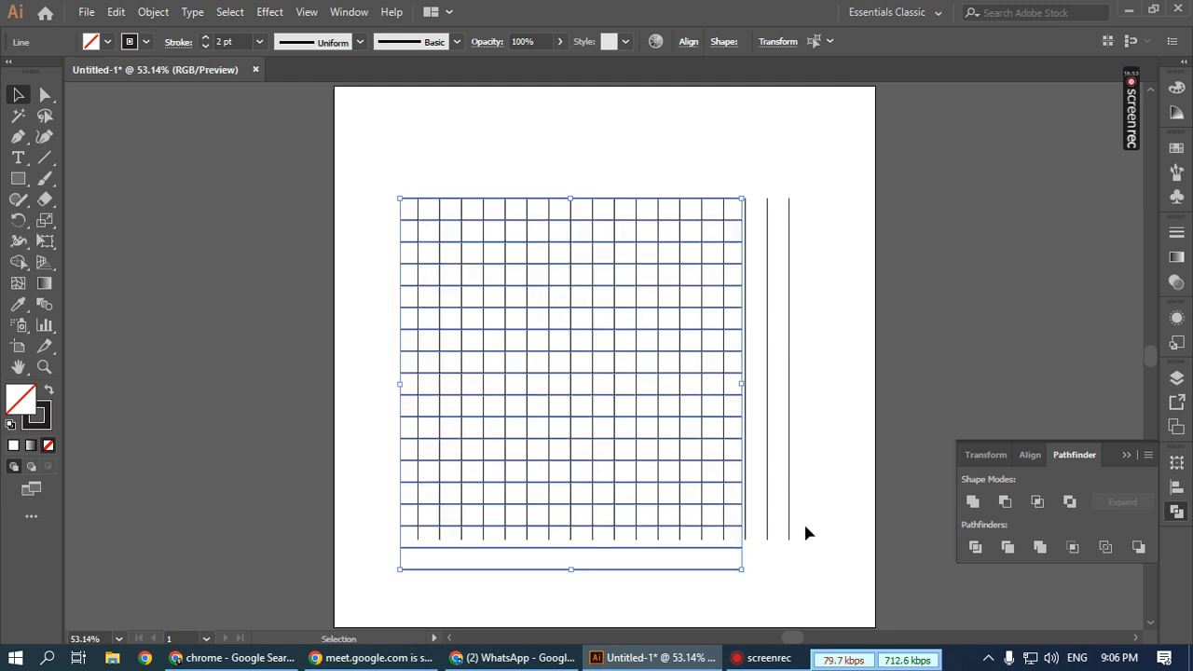
pyautogui.moveTo(745, 392); pyautogui.dragTo(781, 393)
pyautogui.click(832, 386)
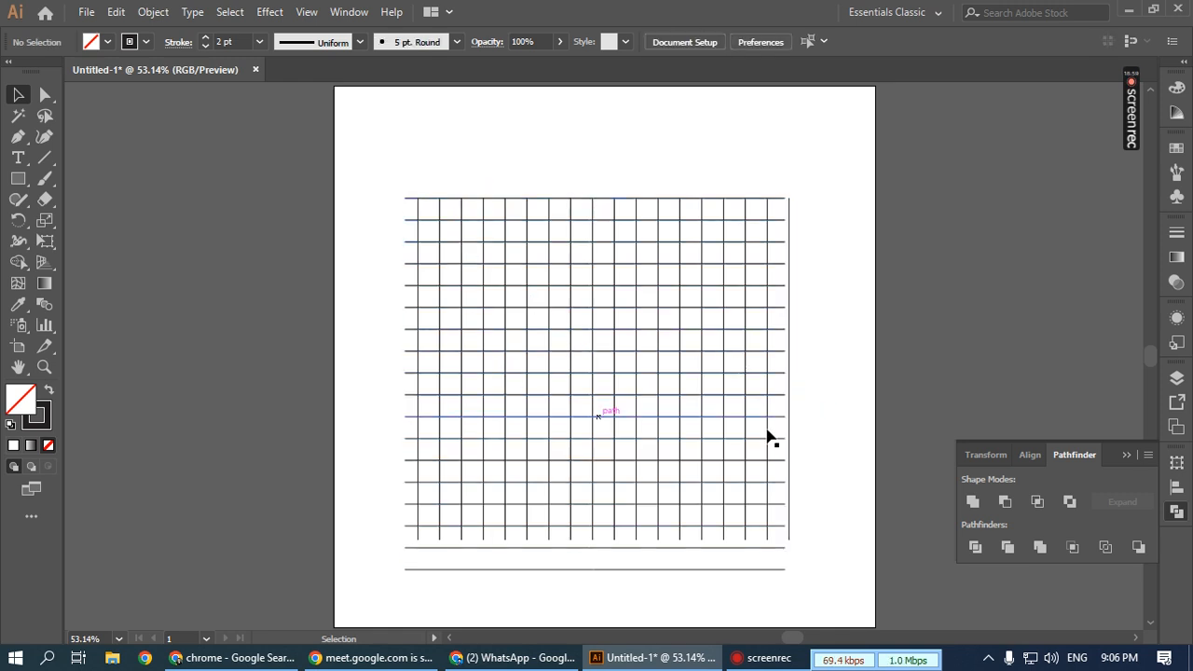
# - Select the whole grid and merge its cells with Shape Builder into a block letter S three cells thick
pyautogui.moveTo(390, 159); pyautogui.dragTo(811, 578)
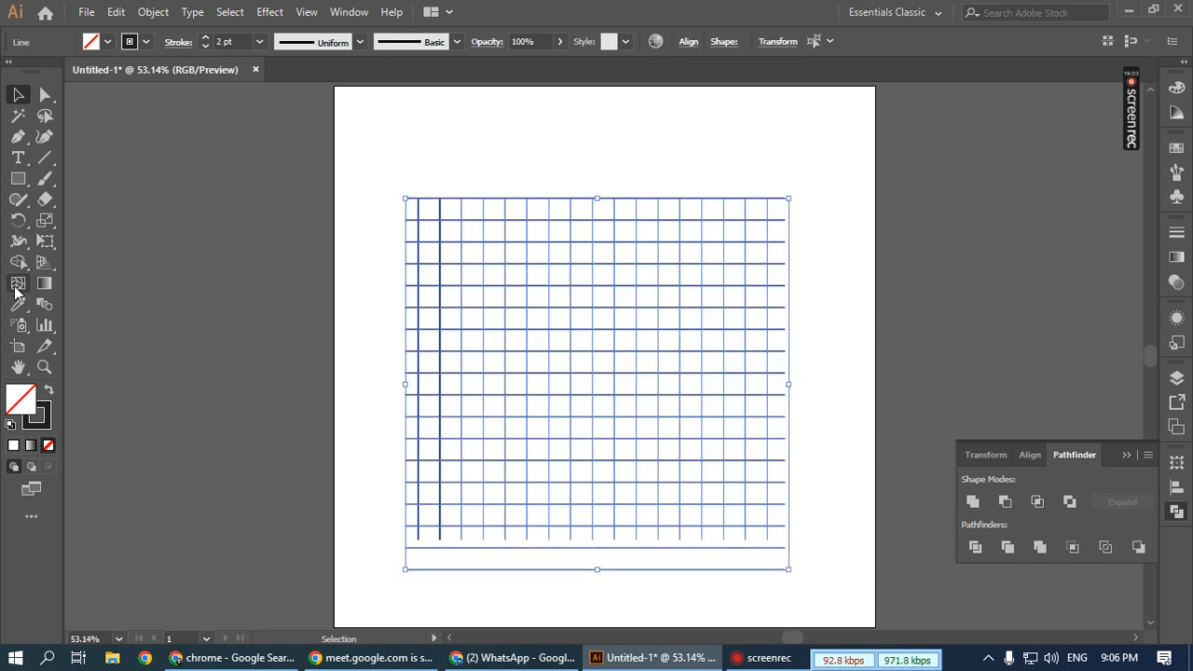
pyautogui.click(17, 265)
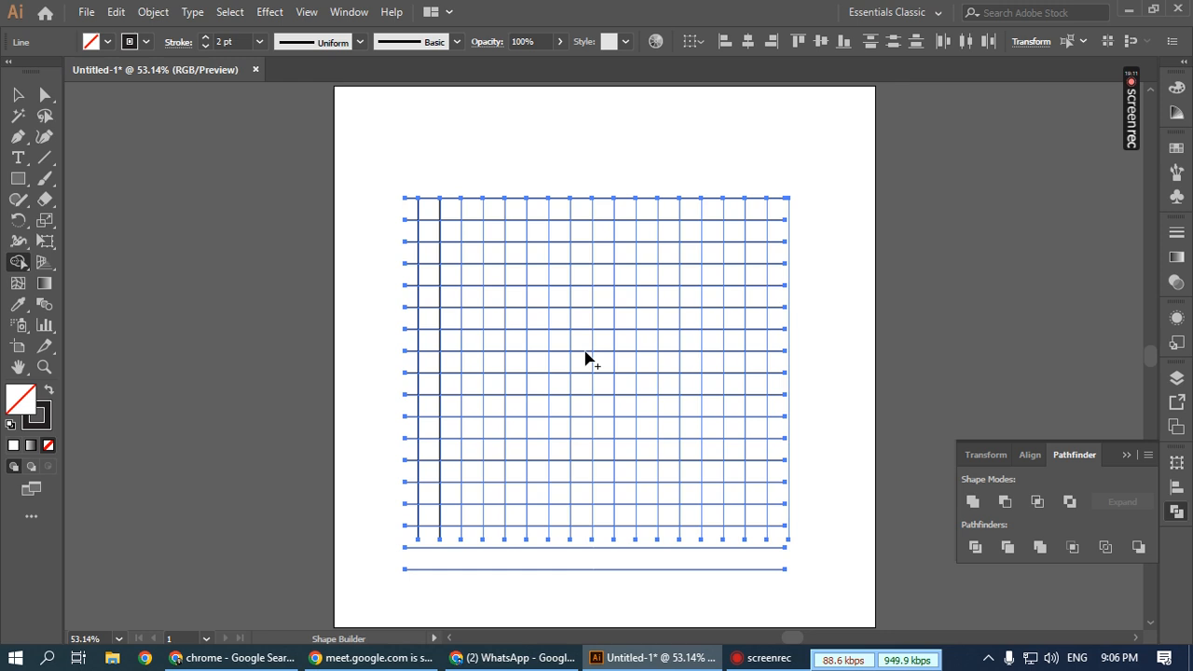
pyautogui.moveTo(711, 298)
pyautogui.mouseDown()
pyautogui.moveTo(673, 299)
pyautogui.moveTo(672, 280)
pyautogui.moveTo(713, 277)
pyautogui.moveTo(712, 264)
pyautogui.moveTo(671, 258)
pyautogui.moveTo(671, 245)
pyautogui.moveTo(705, 232)
pyautogui.moveTo(649, 230)
pyautogui.moveTo(627, 245)
pyautogui.moveTo(606, 234)
pyautogui.moveTo(603, 250)
pyautogui.moveTo(585, 254)
pyautogui.moveTo(577, 237)
pyautogui.moveTo(563, 234)
pyautogui.moveTo(561, 248)
pyautogui.moveTo(518, 237)
pyautogui.moveTo(518, 253)
pyautogui.moveTo(554, 271)
pyautogui.moveTo(526, 287)
pyautogui.moveTo(556, 309)
pyautogui.moveTo(524, 325)
pyautogui.moveTo(521, 335)
pyautogui.moveTo(556, 352)
pyautogui.moveTo(521, 363)
pyautogui.moveTo(534, 380)
pyautogui.moveTo(555, 387)
pyautogui.moveTo(611, 369)
pyautogui.moveTo(624, 387)
pyautogui.moveTo(644, 370)
pyautogui.moveTo(663, 389)
pyautogui.moveTo(714, 375)
pyautogui.moveTo(713, 429)
pyautogui.moveTo(681, 408)
pyautogui.moveTo(680, 434)
pyautogui.moveTo(680, 456)
pyautogui.moveTo(709, 457)
pyautogui.moveTo(711, 493)
pyautogui.moveTo(668, 487)
pyautogui.moveTo(671, 514)
pyautogui.moveTo(698, 516)
pyautogui.moveTo(651, 515)
pyautogui.moveTo(631, 498)
pyautogui.moveTo(538, 513)
pyautogui.moveTo(521, 506)
pyautogui.moveTo(522, 480)
pyautogui.moveTo(551, 484)
pyautogui.moveTo(565, 468)
pyautogui.moveTo(522, 454)
pyautogui.mouseUp()
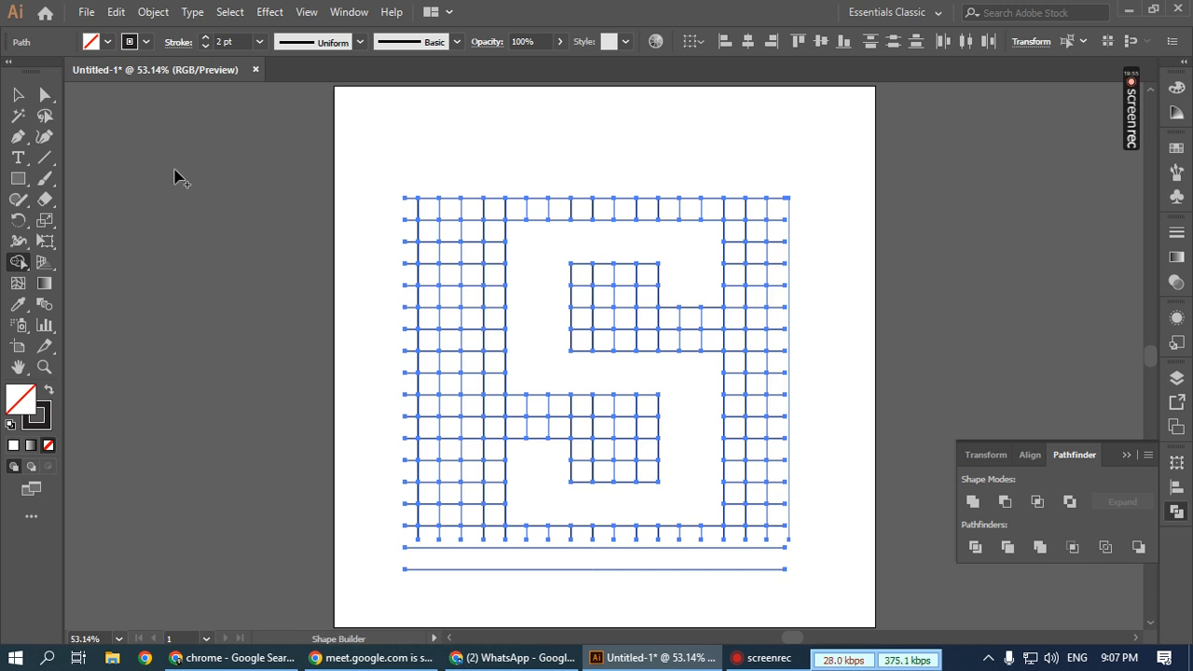
# - Move the merged letter S out of the grid to the right, beyond the artboard's edge
pyautogui.click(18, 97)
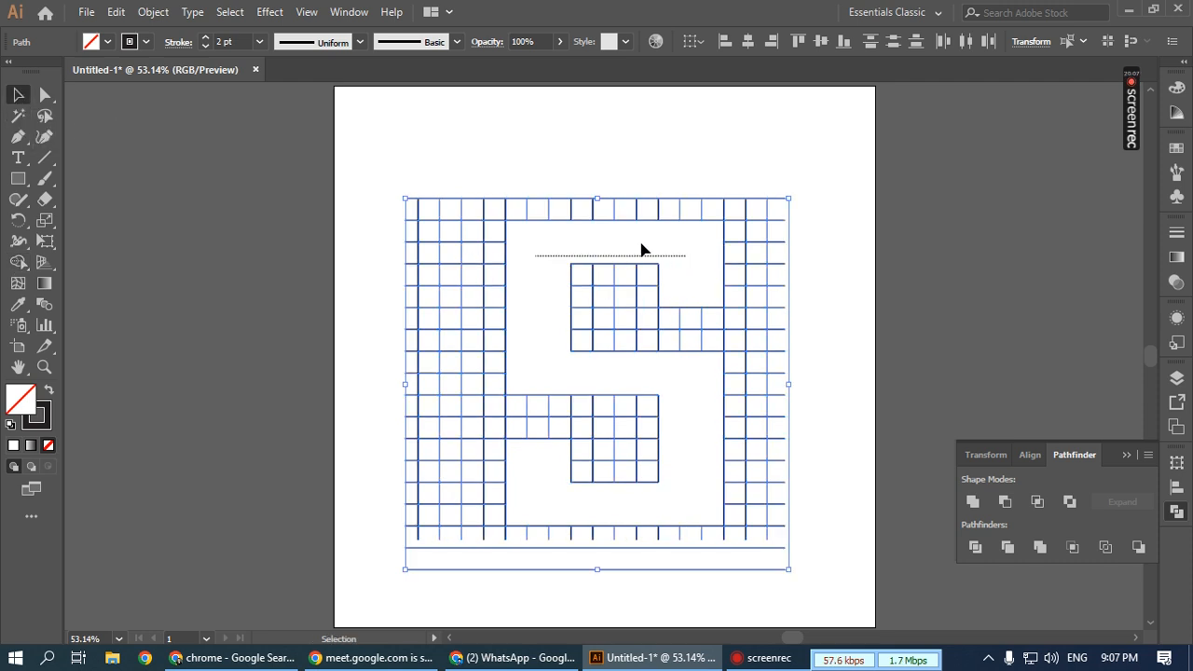
pyautogui.click(615, 247)
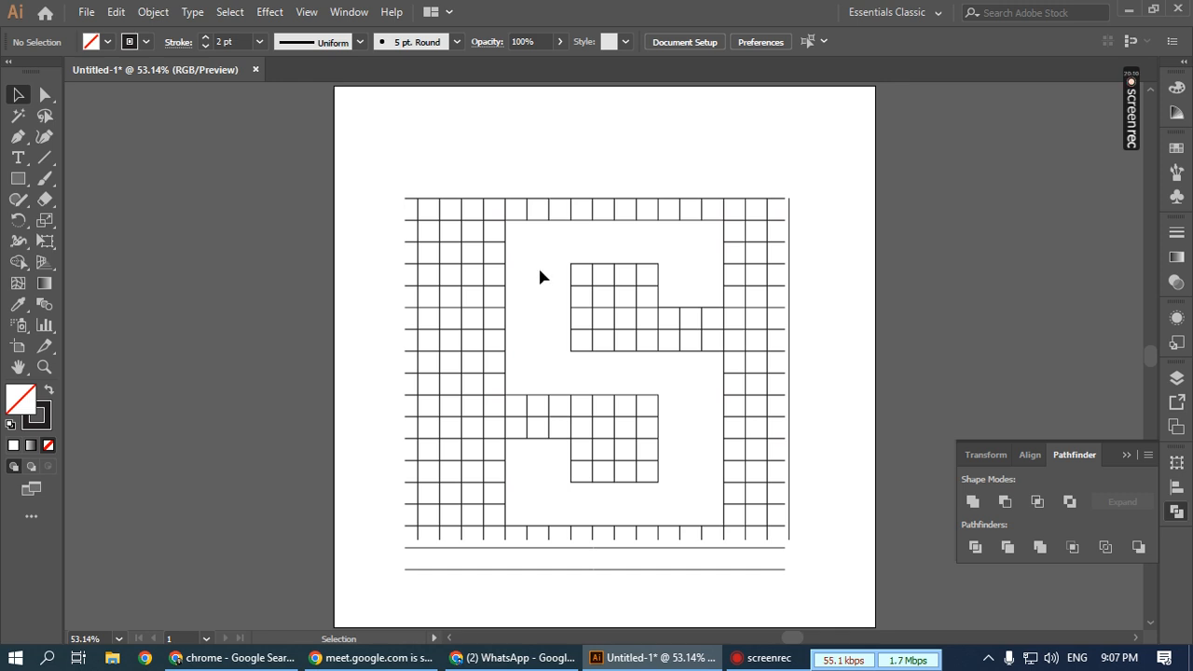
pyautogui.moveTo(530, 232); pyautogui.dragTo(882, 161)
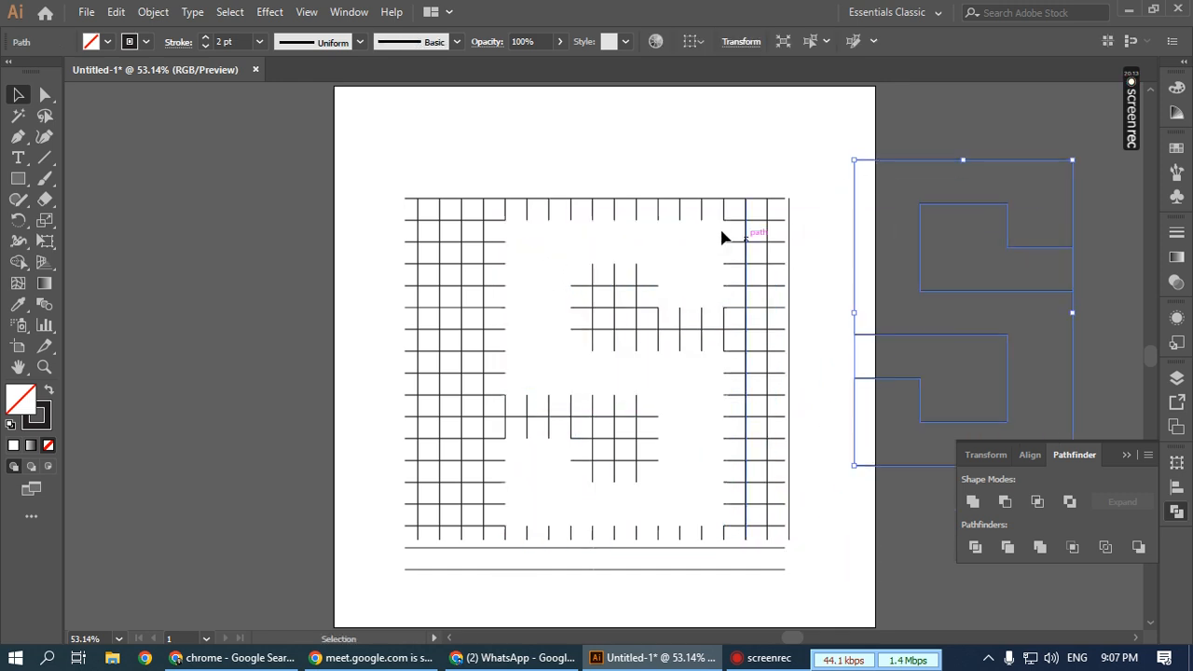
# - Fill the merged letter S with light blue
pyautogui.click(107, 41)
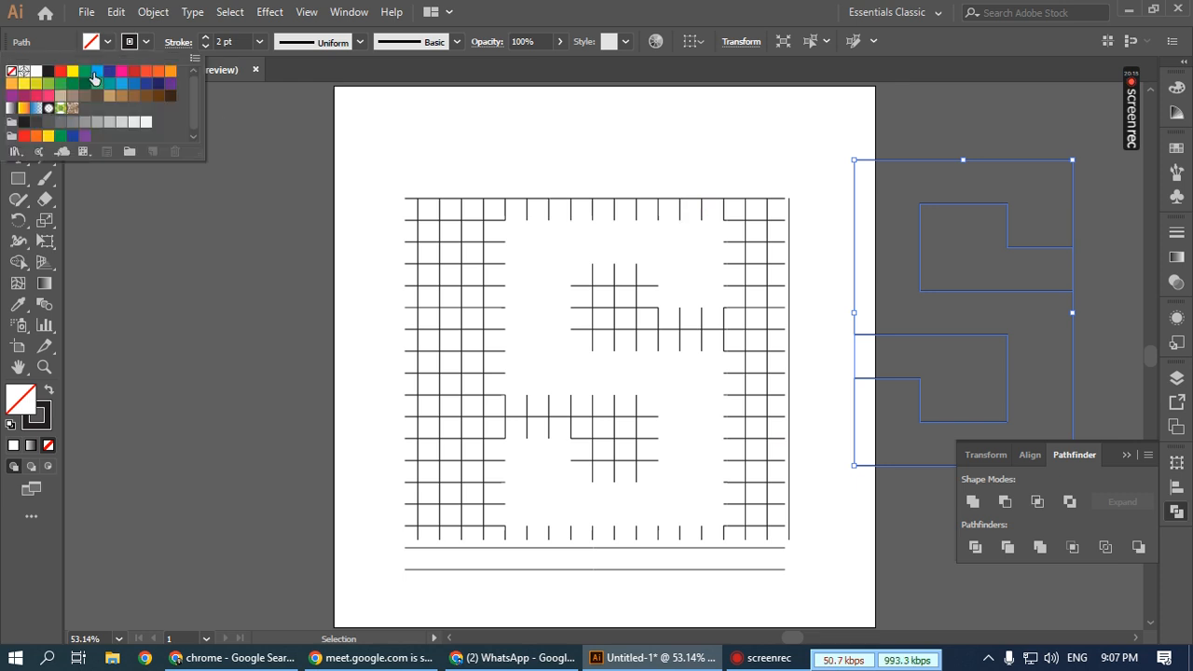
pyautogui.click(96, 82)
pyautogui.click(661, 164)
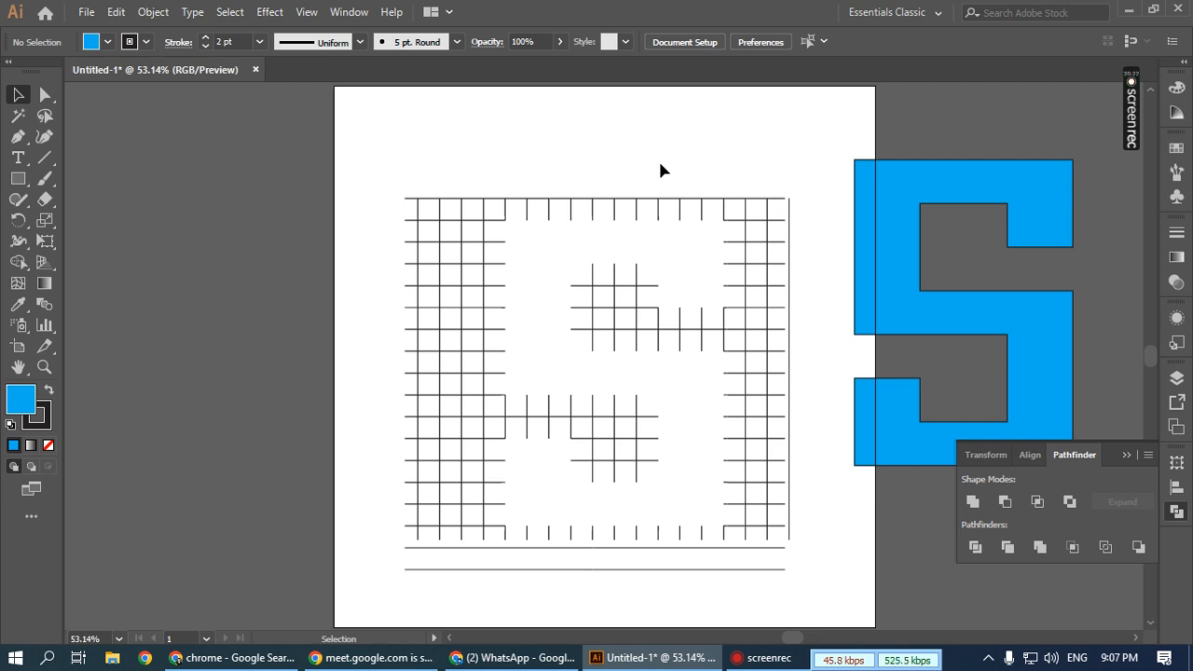
# - Delete all the leftover grid lines and move the blue S onto the middle of the artboard
pyautogui.click(888, 216)
pyautogui.press('a')
pyautogui.press('v')
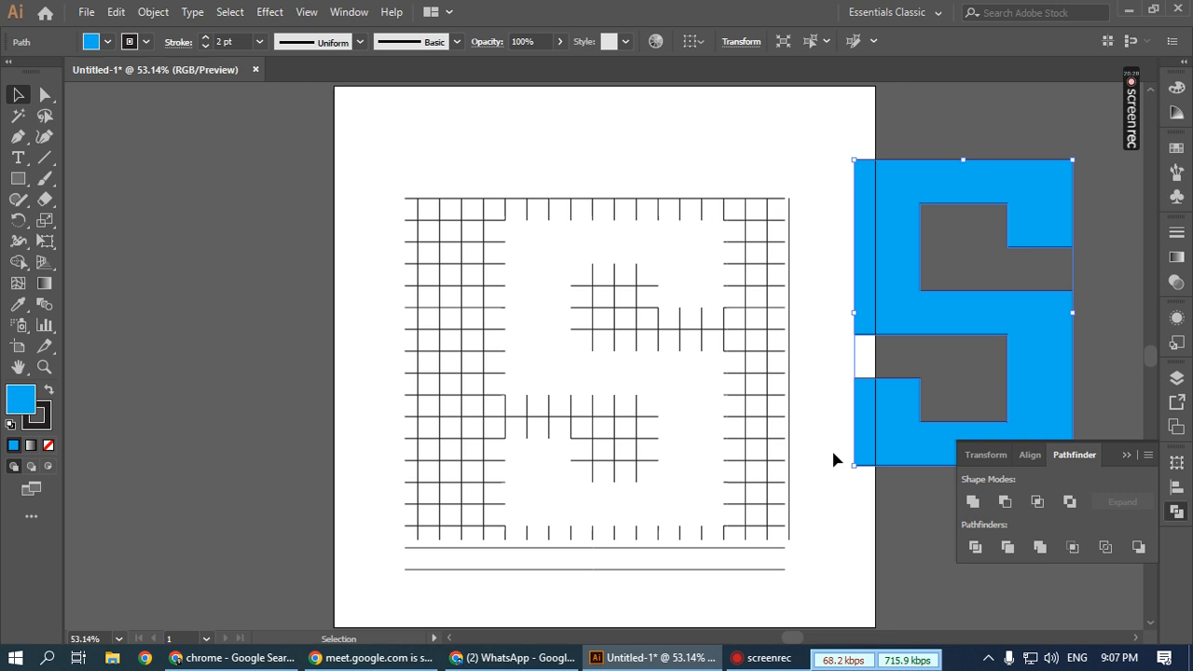
pyautogui.moveTo(353, 142); pyautogui.dragTo(801, 577)
pyautogui.press('Delete')
pyautogui.moveTo(862, 317); pyautogui.dragTo(494, 319)
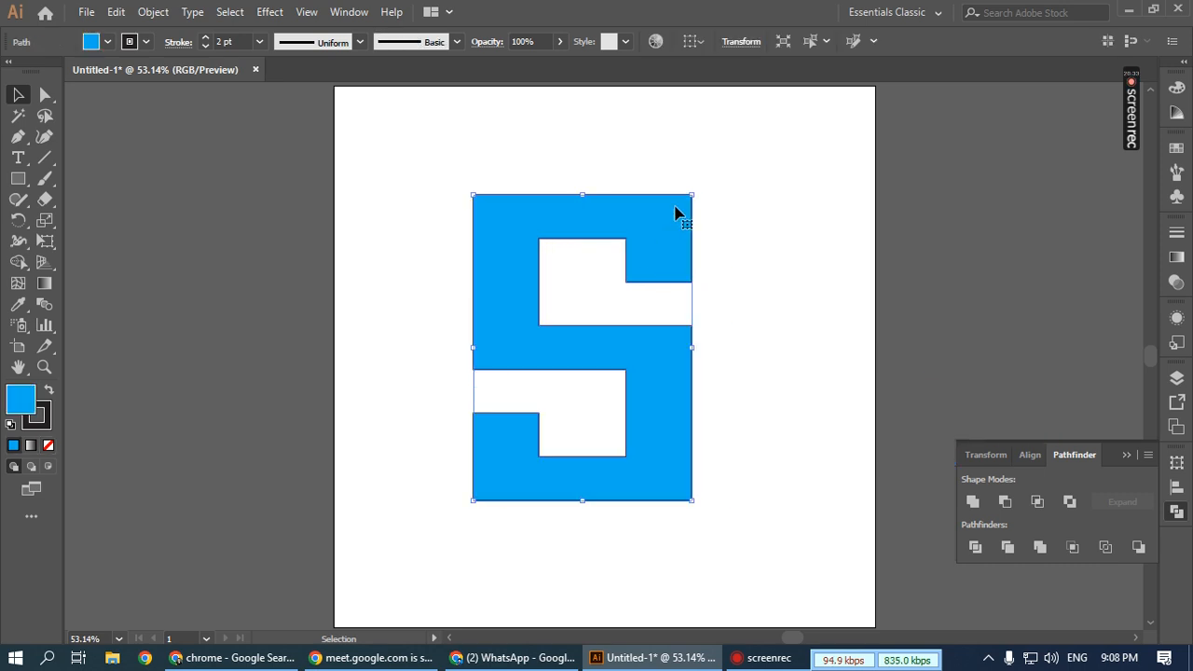
# - Round all the corners of the letter S evenly to the largest radius its shape allows
pyautogui.press('a')
pyautogui.moveTo(680, 209); pyautogui.dragTo(655, 230)
pyautogui.press('v')
pyautogui.click(801, 315)
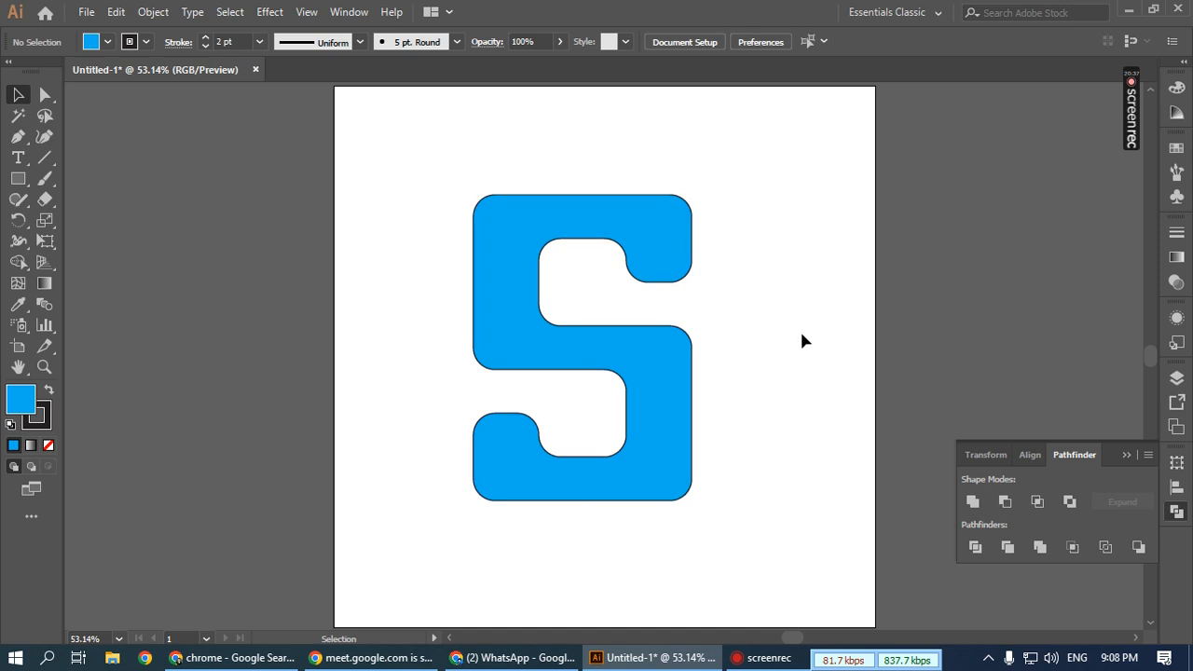
# - Remove the stroke from the rounded letter S
pyautogui.click(520, 300)
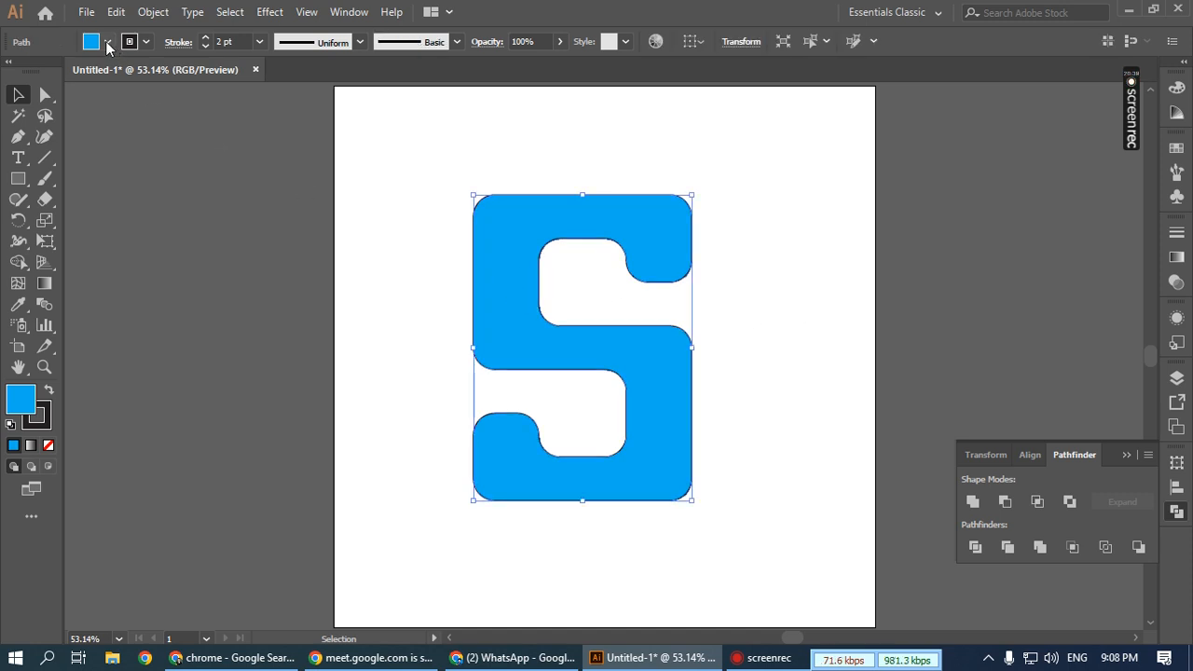
pyautogui.click(146, 41)
pyautogui.click(19, 81)
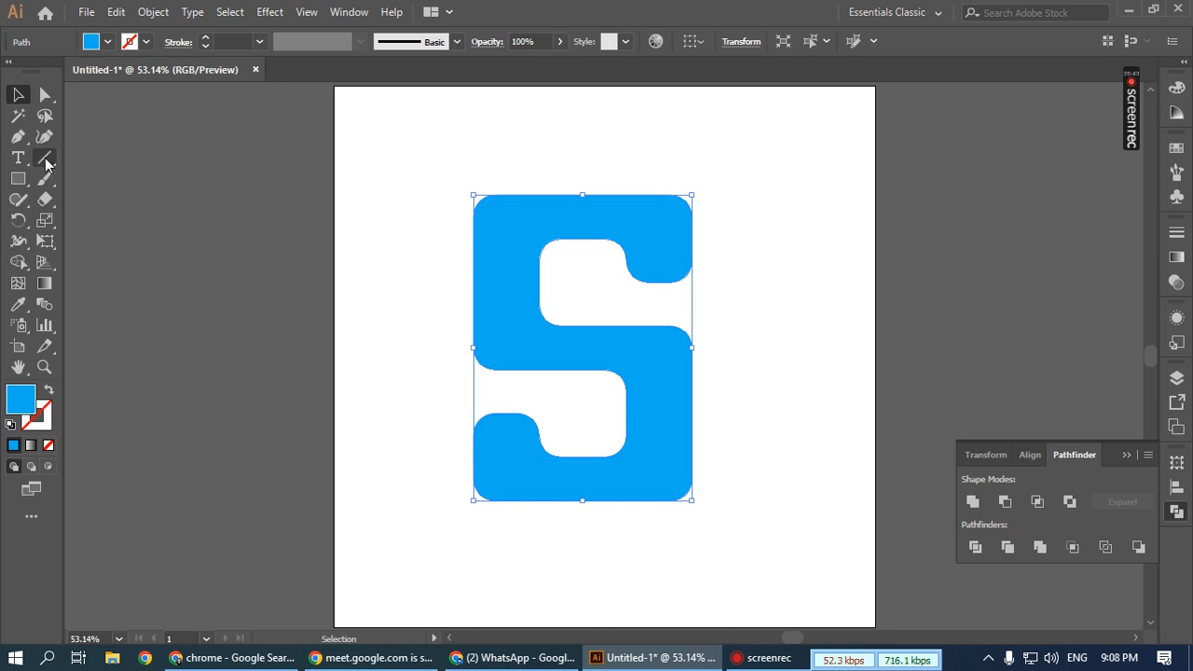
# - Draw an arched Pen path across the S's upper-left stem, with both ends extending past its edges
pyautogui.click(19, 137)
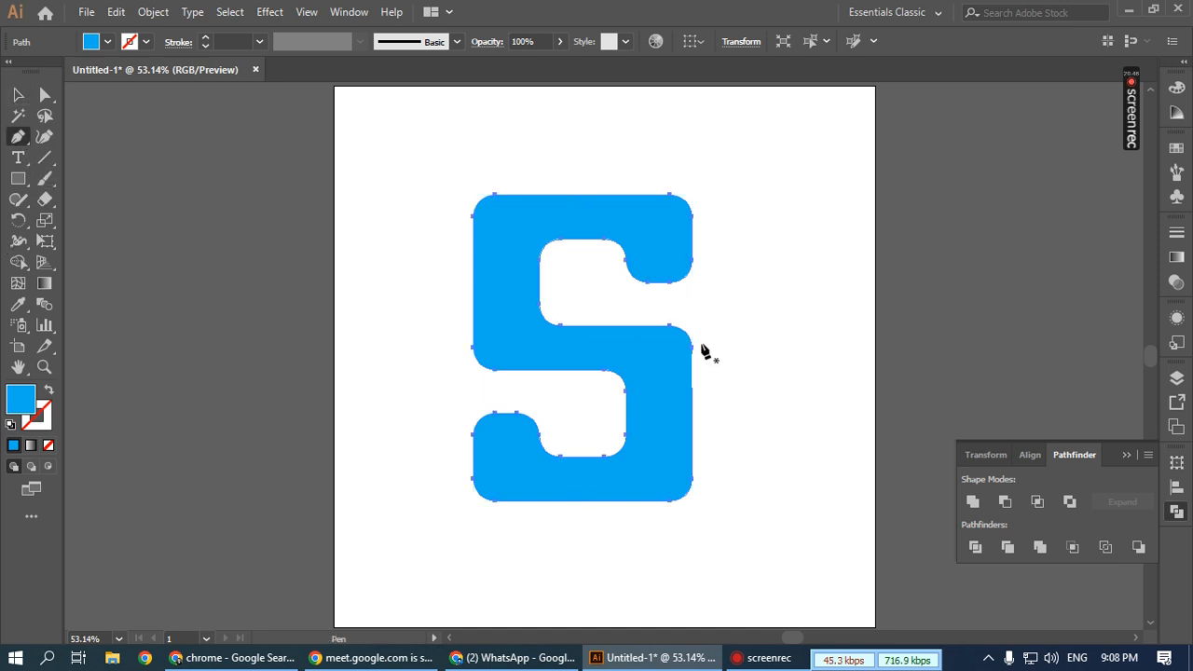
pyautogui.hotkey('ctrl', 'space')
pyautogui.moveTo(442, 181); pyautogui.dragTo(721, 513)
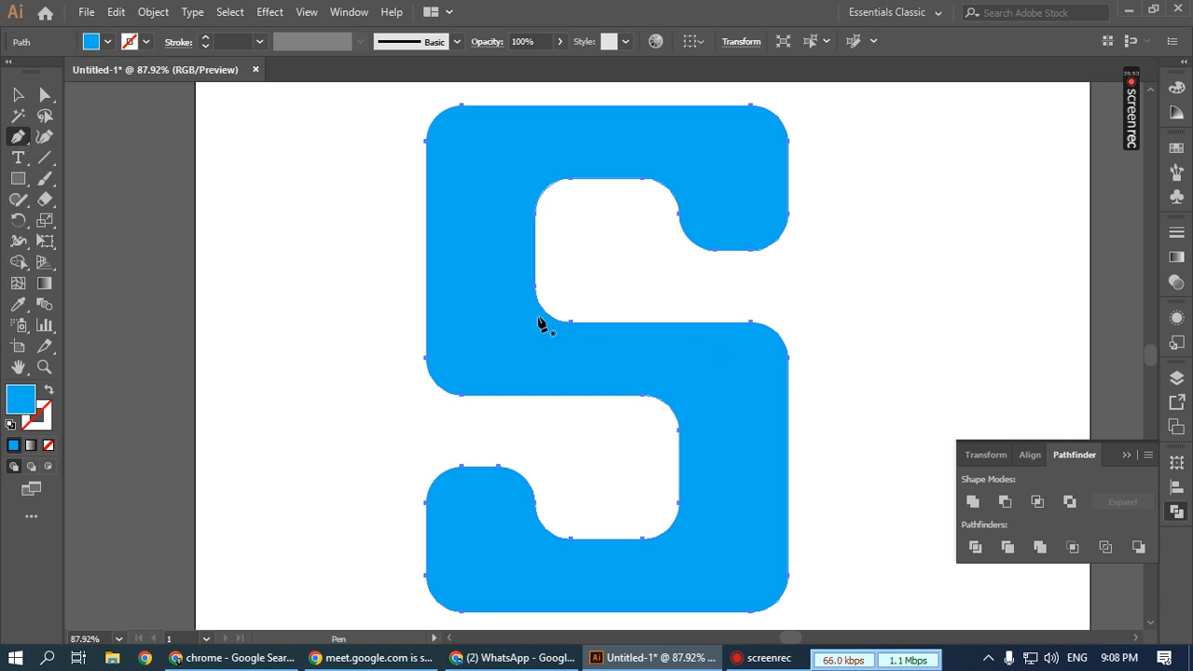
pyautogui.click(407, 358)
pyautogui.moveTo(579, 285); pyautogui.dragTo(707, 381)
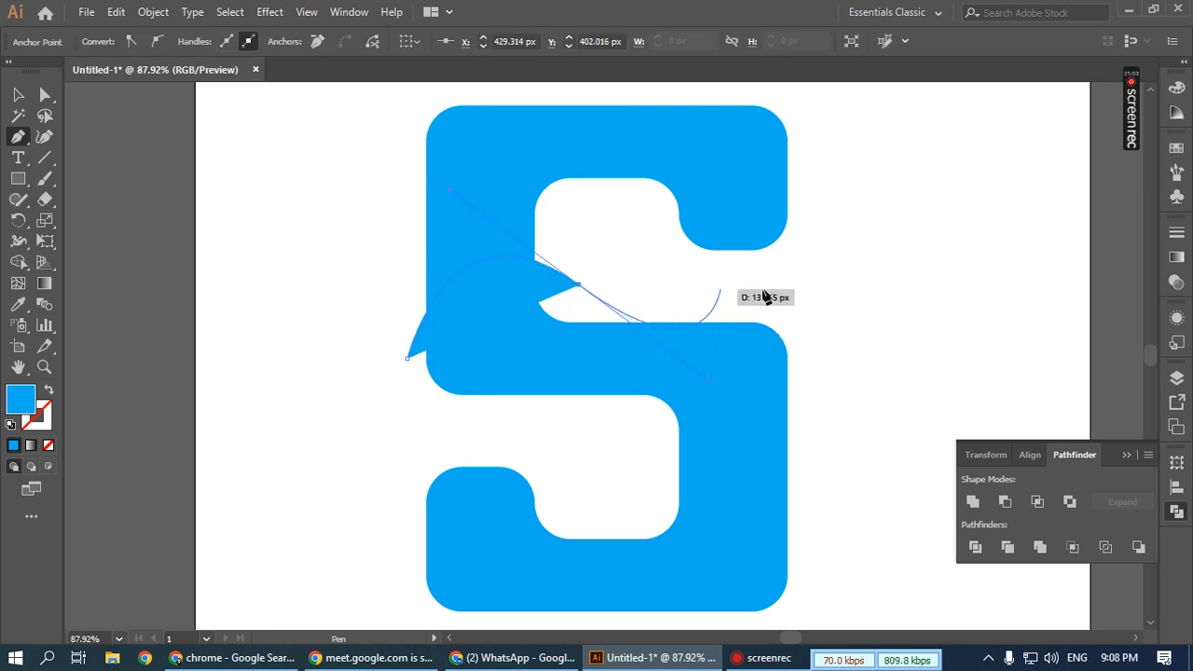
pyautogui.keyDown('ctrl'); pyautogui.click(825, 277); pyautogui.keyUp('ctrl')
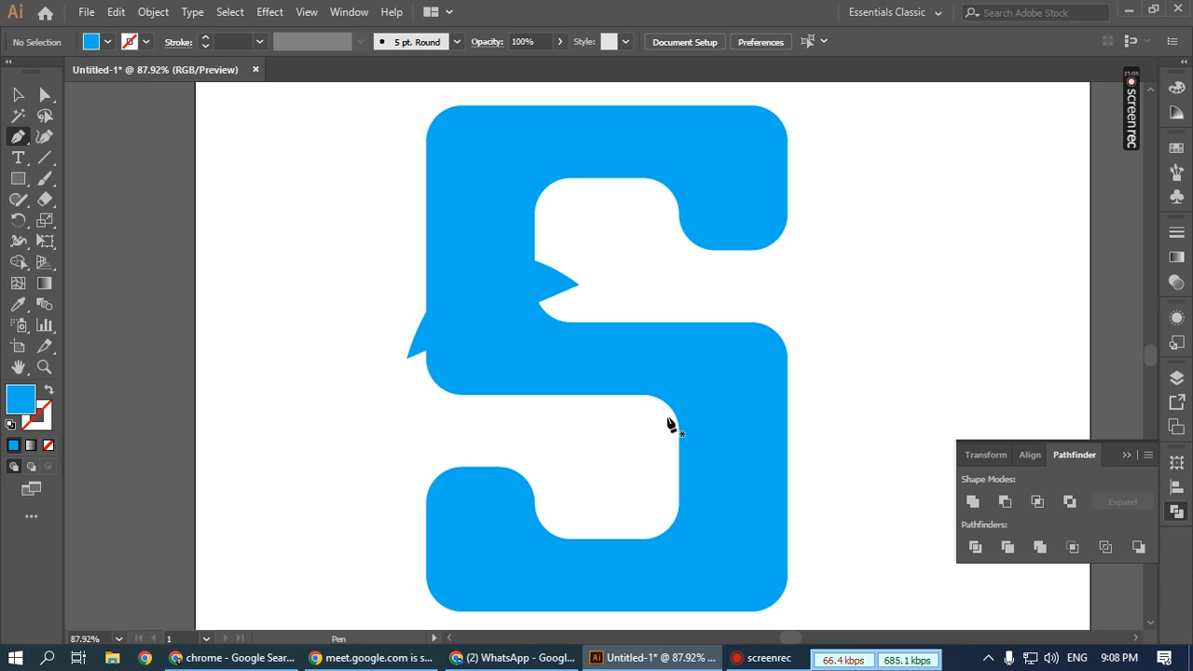
# - Draw a second curved Pen path across the S's lower-right stem, with both ends extending past its edges
pyautogui.click(642, 481)
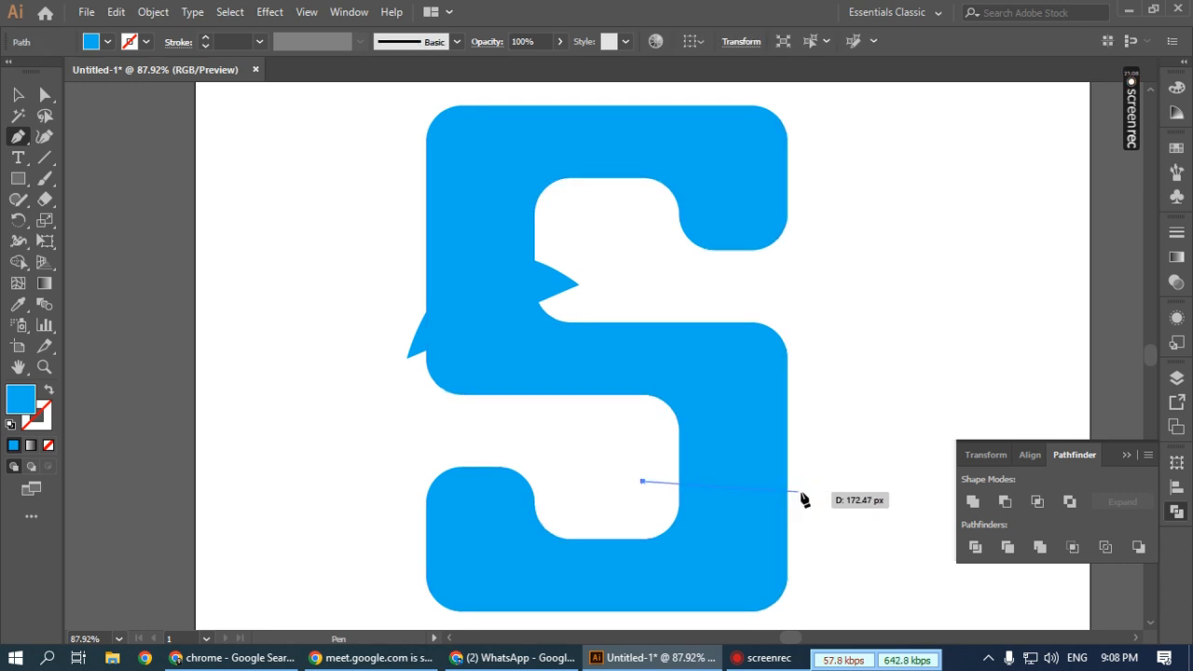
pyautogui.moveTo(800, 358); pyautogui.dragTo(802, 231)
pyautogui.click(18, 95)
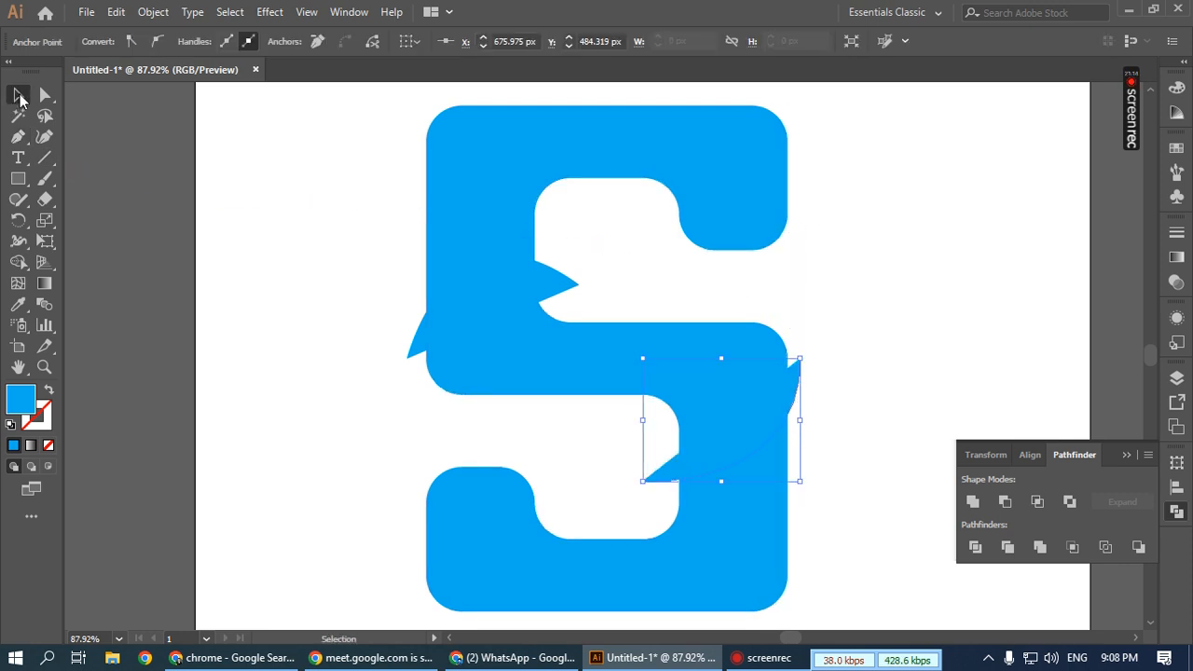
pyautogui.click(299, 255)
# - Select the S with both curves and use Shape Builder to merge the upper arch into the middle section and the lower curve into the bottom section
pyautogui.moveTo(354, 221); pyautogui.dragTo(812, 536)
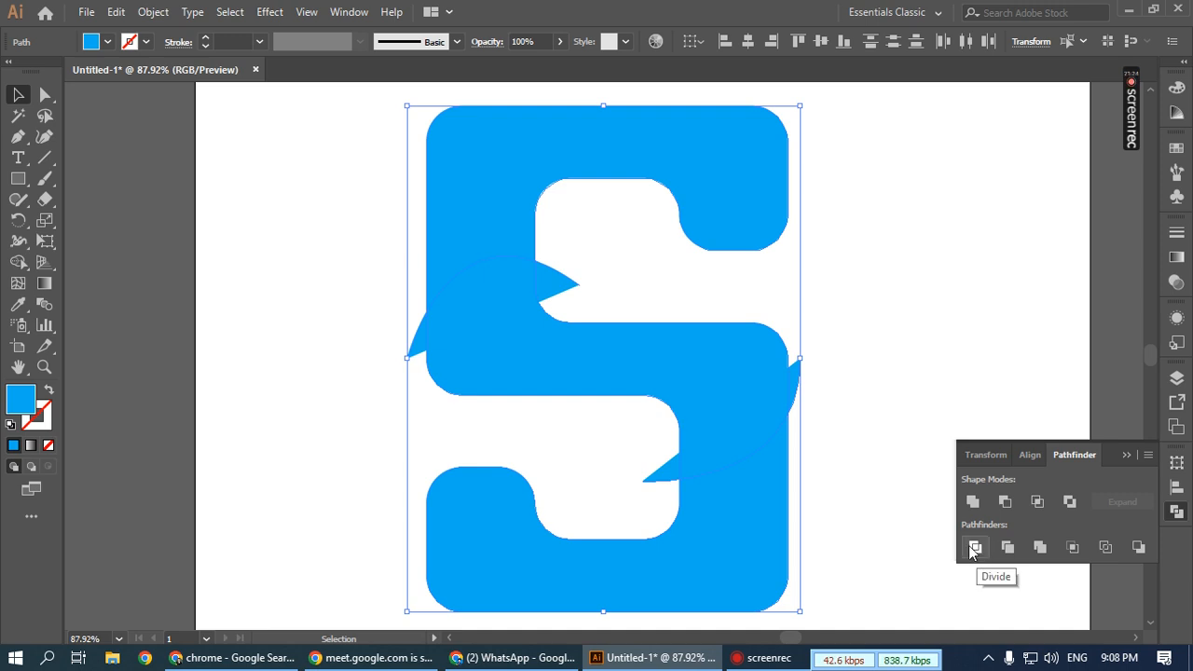
pyautogui.click(974, 549)
pyautogui.click(19, 262)
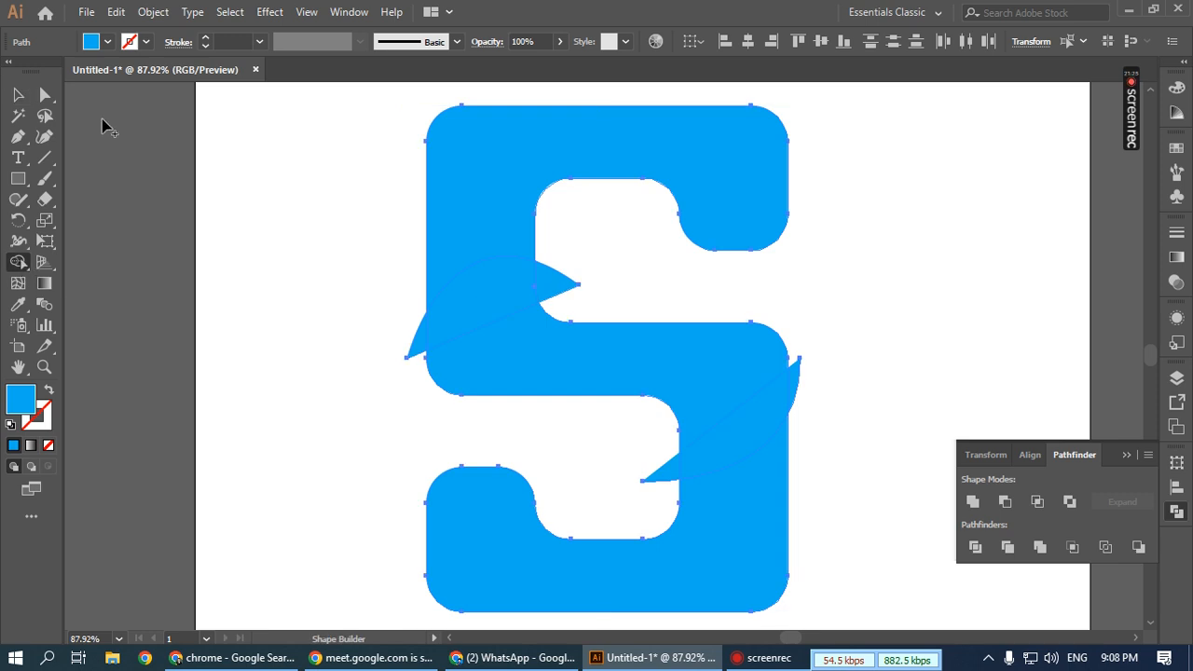
pyautogui.click(108, 43)
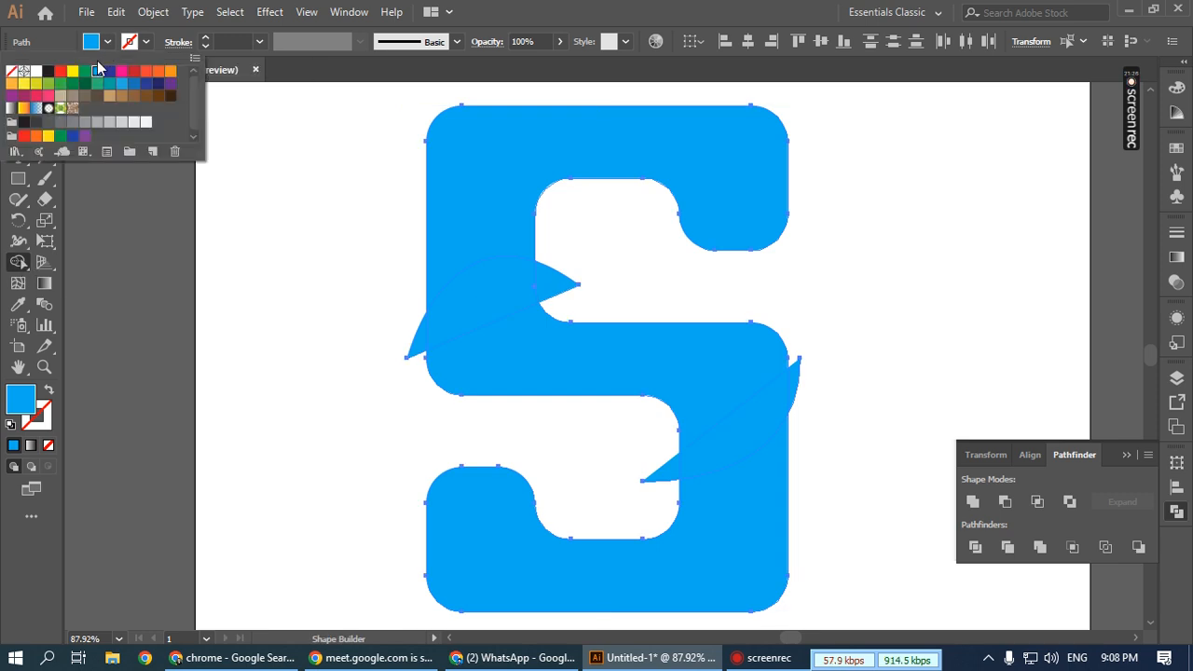
pyautogui.click(499, 160)
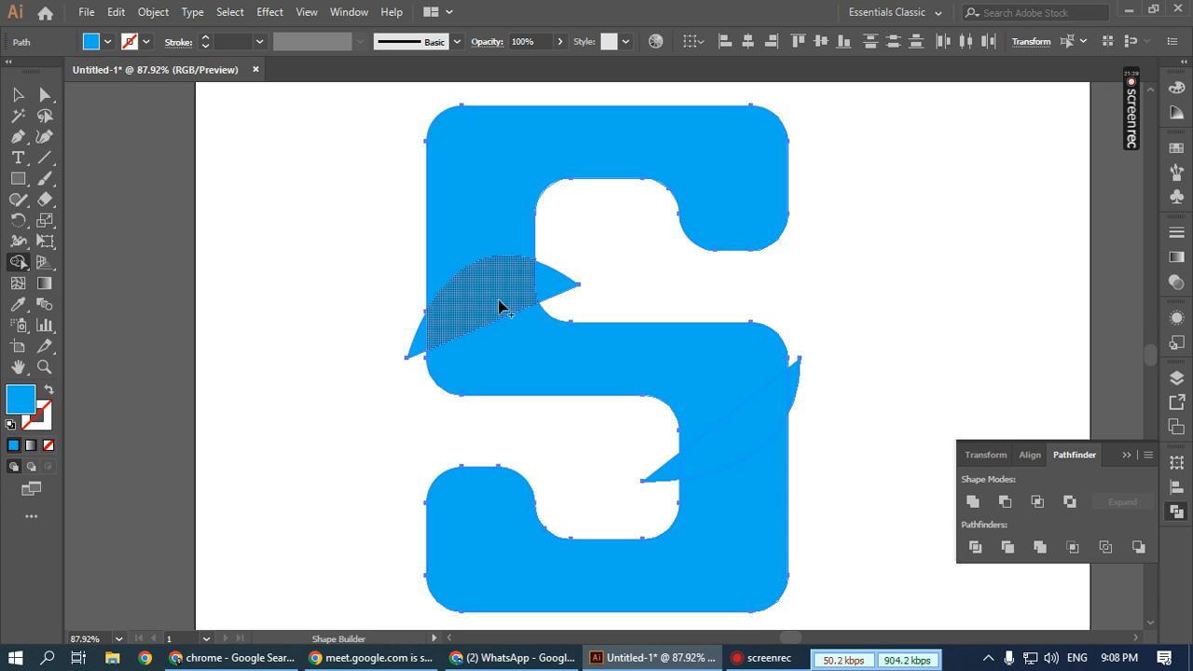
pyautogui.moveTo(484, 305); pyautogui.dragTo(514, 351)
pyautogui.moveTo(736, 446)
pyautogui.mouseDown()
pyautogui.moveTo(740, 488)
pyautogui.moveTo(713, 515)
pyautogui.mouseUp()
# - Remove the four curve tips sticking out beyond the S's outline with Shape Builder
pyautogui.keyDown('alt'); pyautogui.click(797, 378); pyautogui.keyUp('alt')
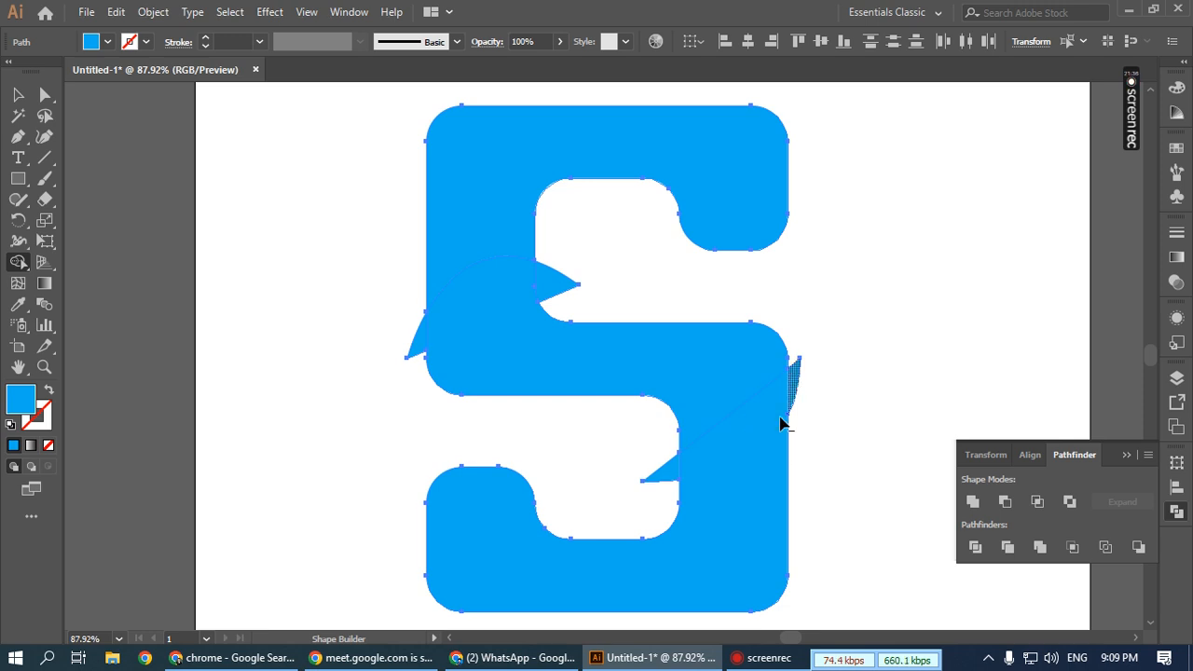
pyautogui.keyDown('alt'); pyautogui.click(656, 475); pyautogui.keyUp('alt')
pyautogui.keyDown('alt'); pyautogui.click(556, 285); pyautogui.keyUp('alt')
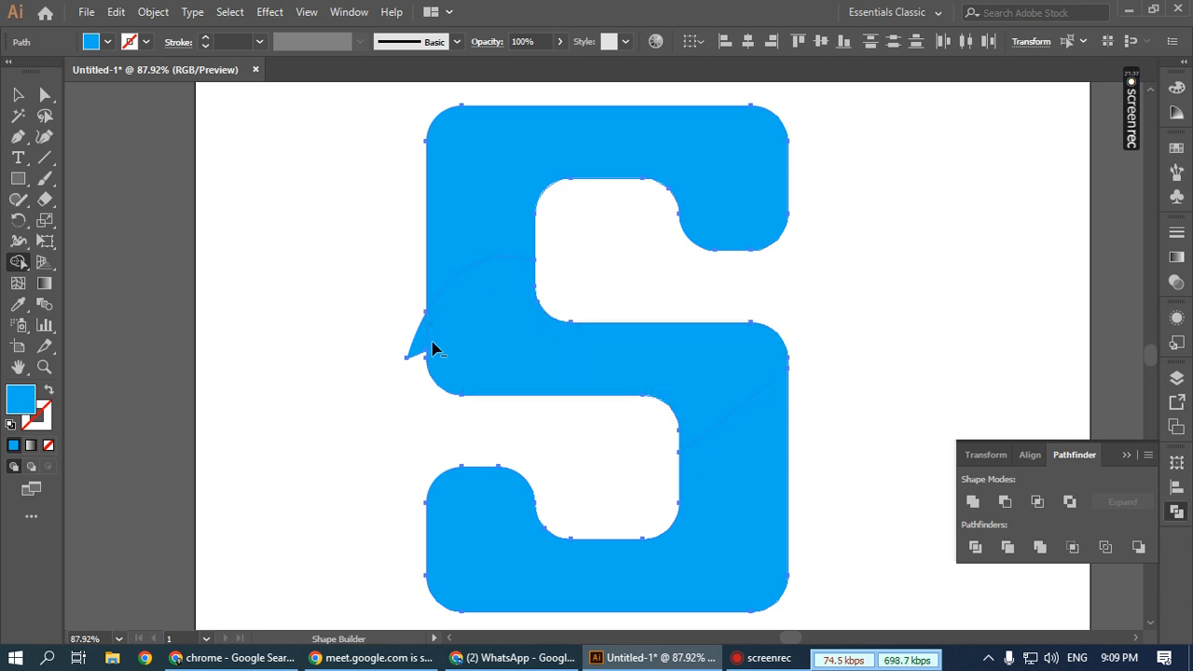
pyautogui.keyDown('alt'); pyautogui.click(411, 355); pyautogui.keyUp('alt')
pyautogui.click(18, 94)
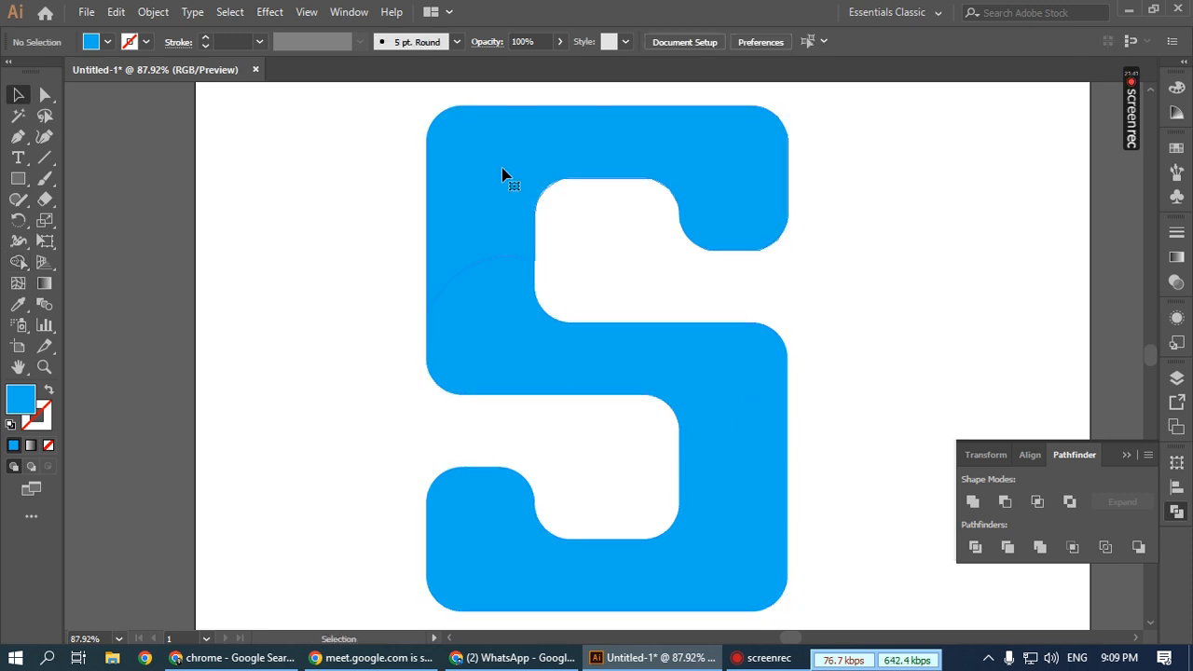
# - Examine how the S is divided by selecting its middle, bottom and top pieces
pyautogui.click(500, 322)
pyautogui.click(499, 321)
pyautogui.click(744, 525)
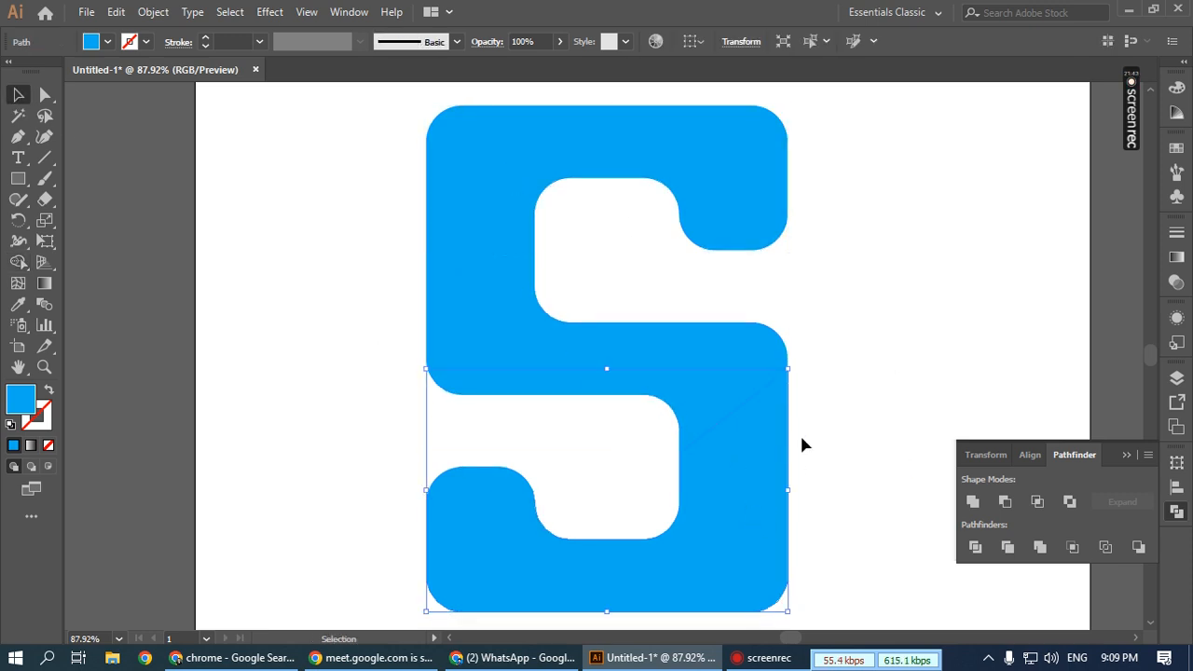
pyautogui.click(478, 210)
pyautogui.click(110, 244)
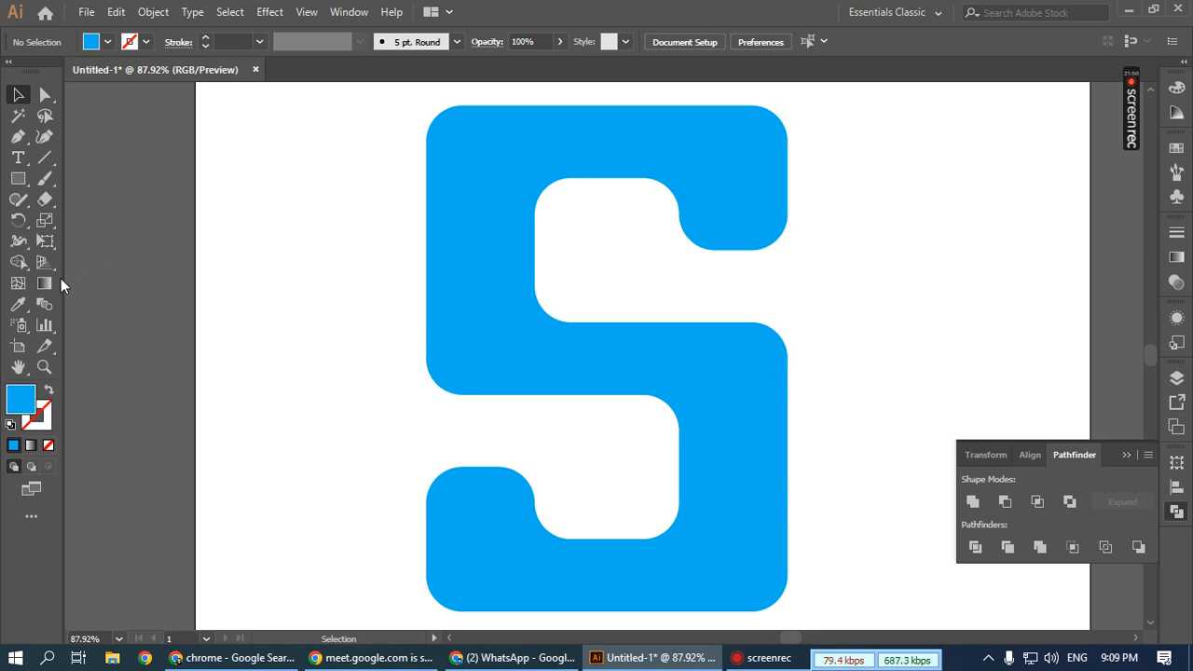
pyautogui.moveTo(374, 122); pyautogui.dragTo(746, 452)
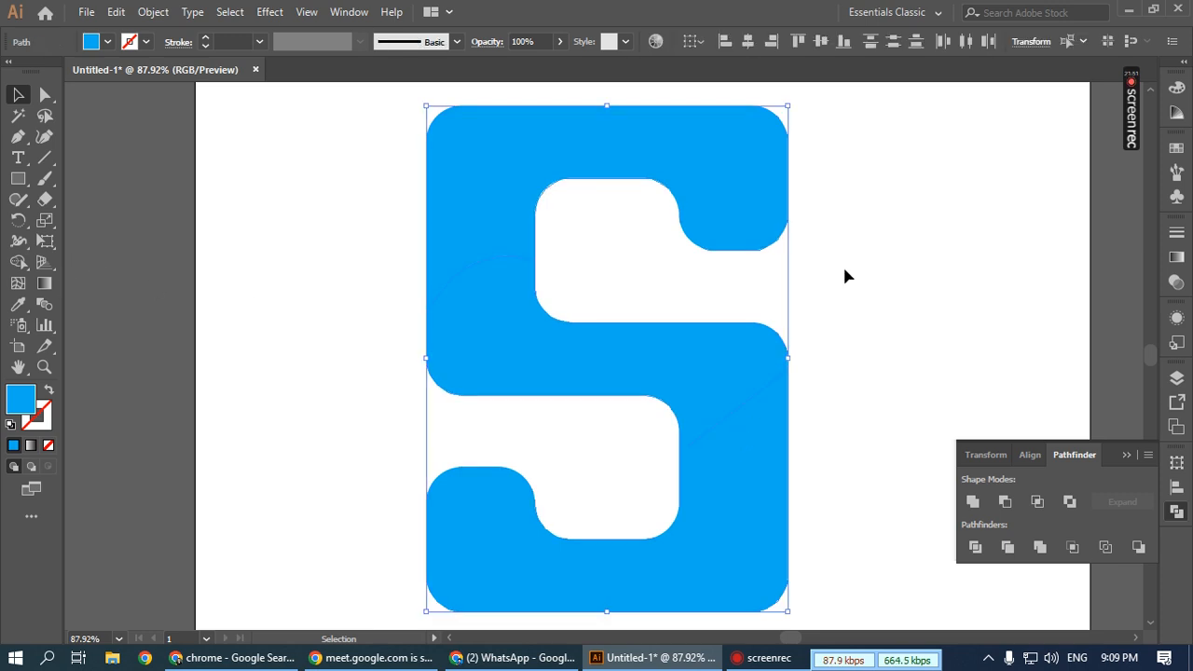
pyautogui.click(846, 276)
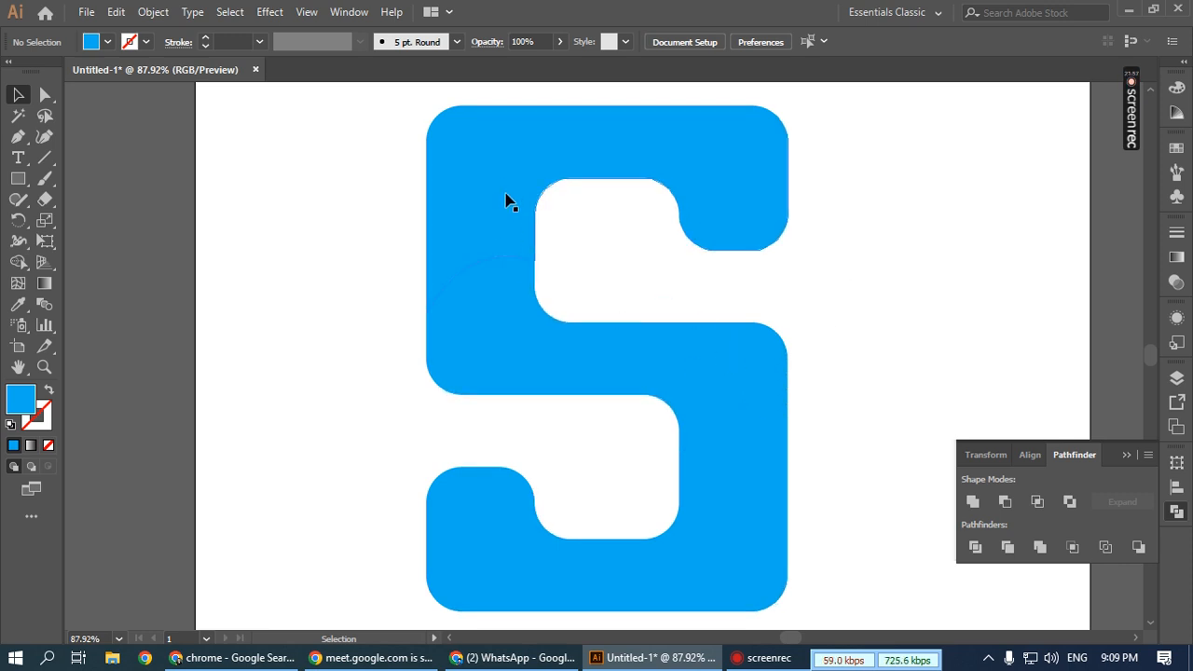
# - Apply the default white-to-black linear gradient to the top, middle and bottom pieces of the S
pyautogui.click(47, 287)
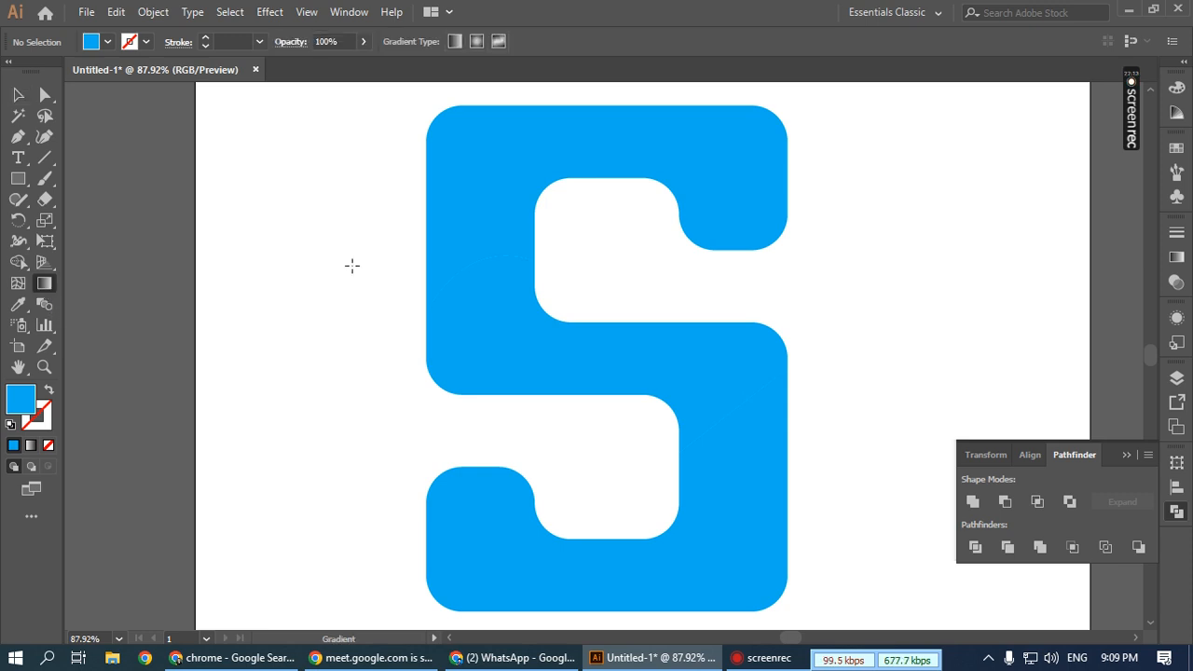
pyautogui.click(526, 162)
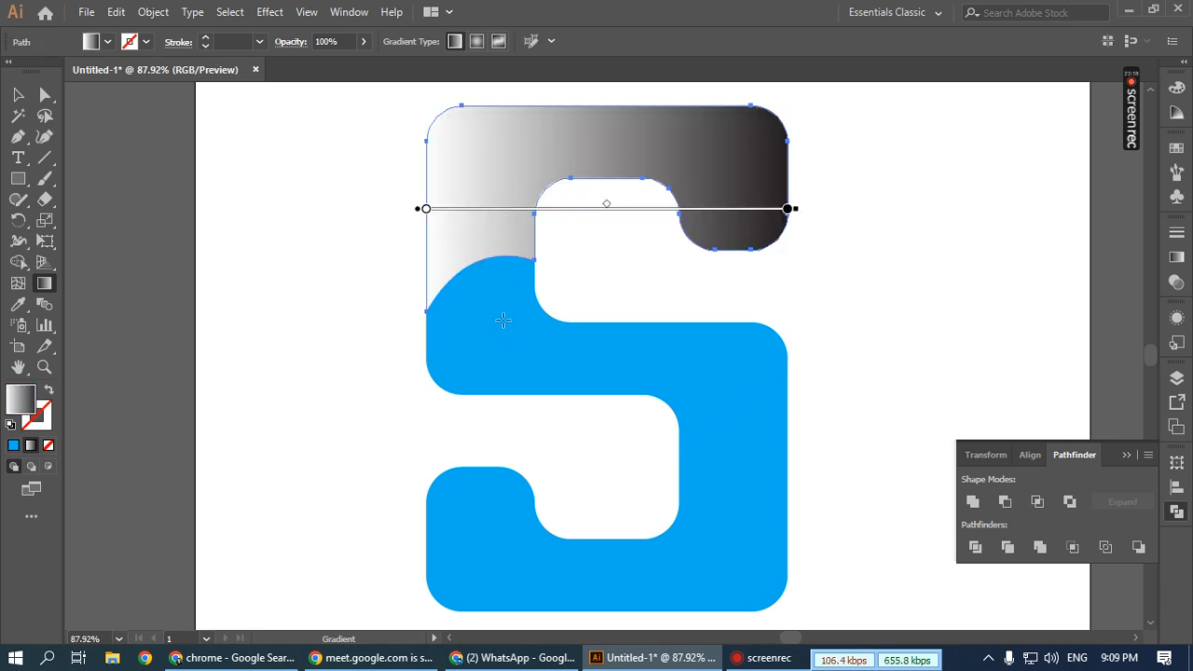
pyautogui.click(513, 344)
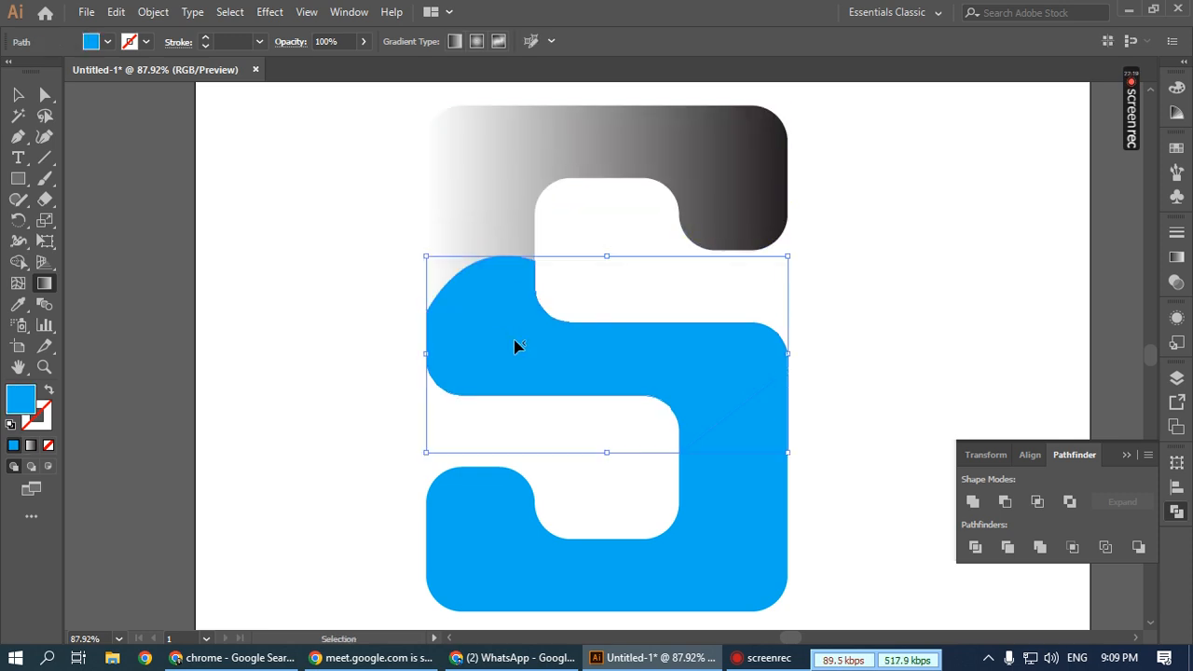
pyautogui.click(714, 495)
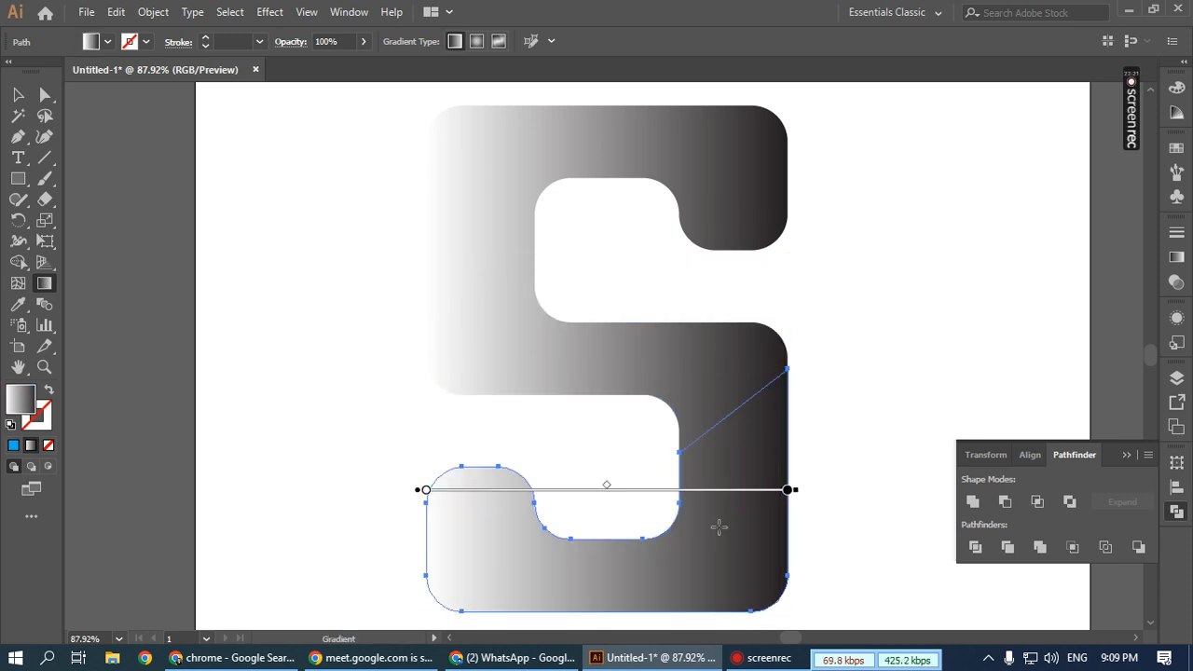
# - Redirect the top piece's gradient diagonally, from white at the S's upper-left corner down to black at the arched cut
pyautogui.click(18, 94)
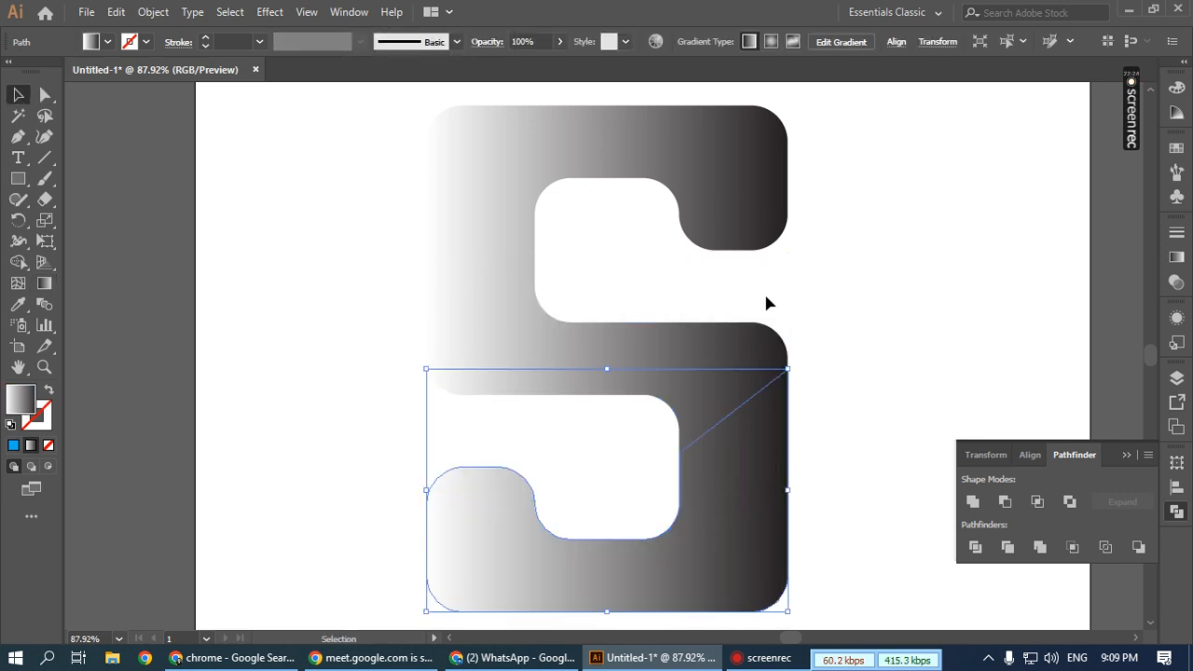
pyautogui.click(690, 168)
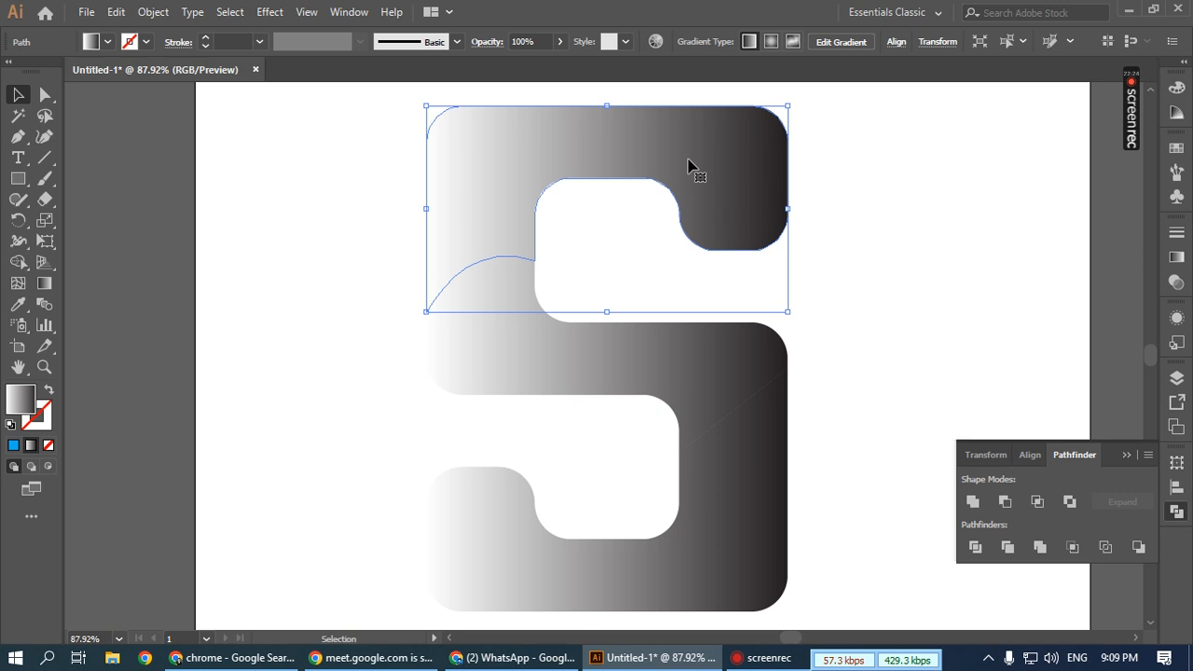
pyautogui.click(43, 282)
pyautogui.moveTo(473, 132); pyautogui.dragTo(542, 271)
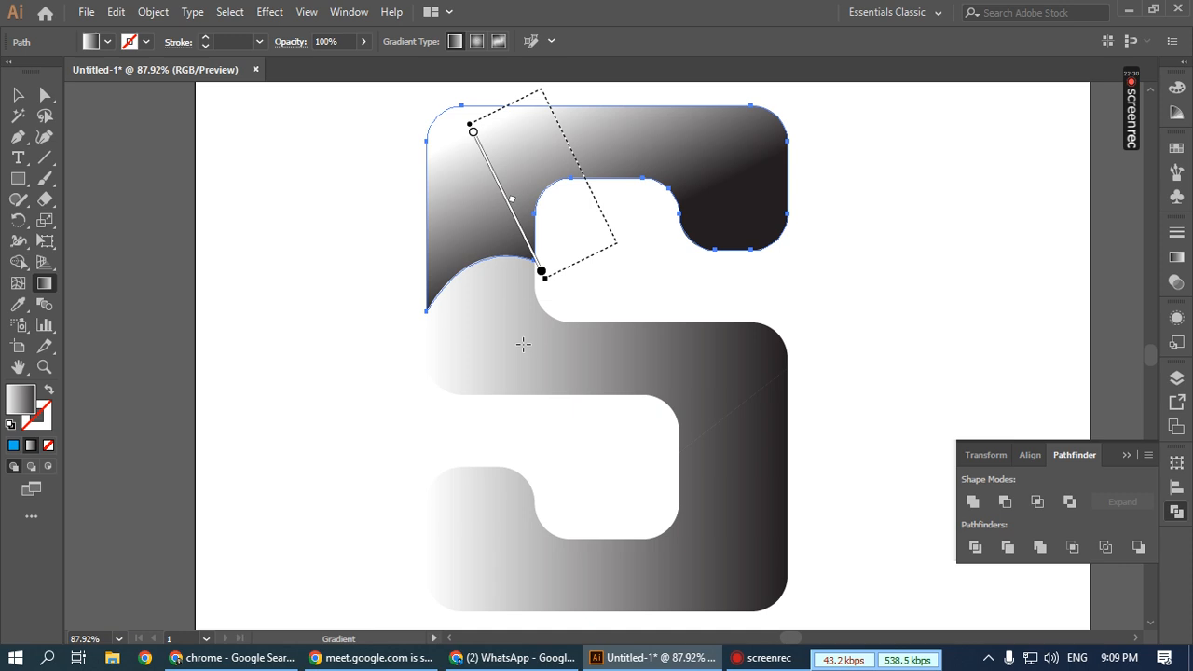
# - Redirect the middle piece's gradient from white at lower left to black at upper right, and the bottom piece's from white at lower right to black at upper left
pyautogui.click(513, 357)
pyautogui.moveTo(661, 473)
pyautogui.mouseDown()
pyautogui.moveTo(618, 418)
pyautogui.moveTo(514, 345)
pyautogui.moveTo(474, 276)
pyautogui.moveTo(765, 300)
pyautogui.moveTo(724, 312)
pyautogui.mouseUp()
pyautogui.keyDown('ctrl'); pyautogui.click(760, 514); pyautogui.keyUp('ctrl')
pyautogui.moveTo(618, 414)
pyautogui.mouseDown()
pyautogui.moveTo(631, 540)
pyautogui.moveTo(679, 546)
pyautogui.moveTo(708, 585)
pyautogui.moveTo(703, 601)
pyautogui.moveTo(708, 563)
pyautogui.moveTo(624, 410)
pyautogui.moveTo(531, 431)
pyautogui.moveTo(491, 462)
pyautogui.moveTo(457, 459)
pyautogui.mouseUp()
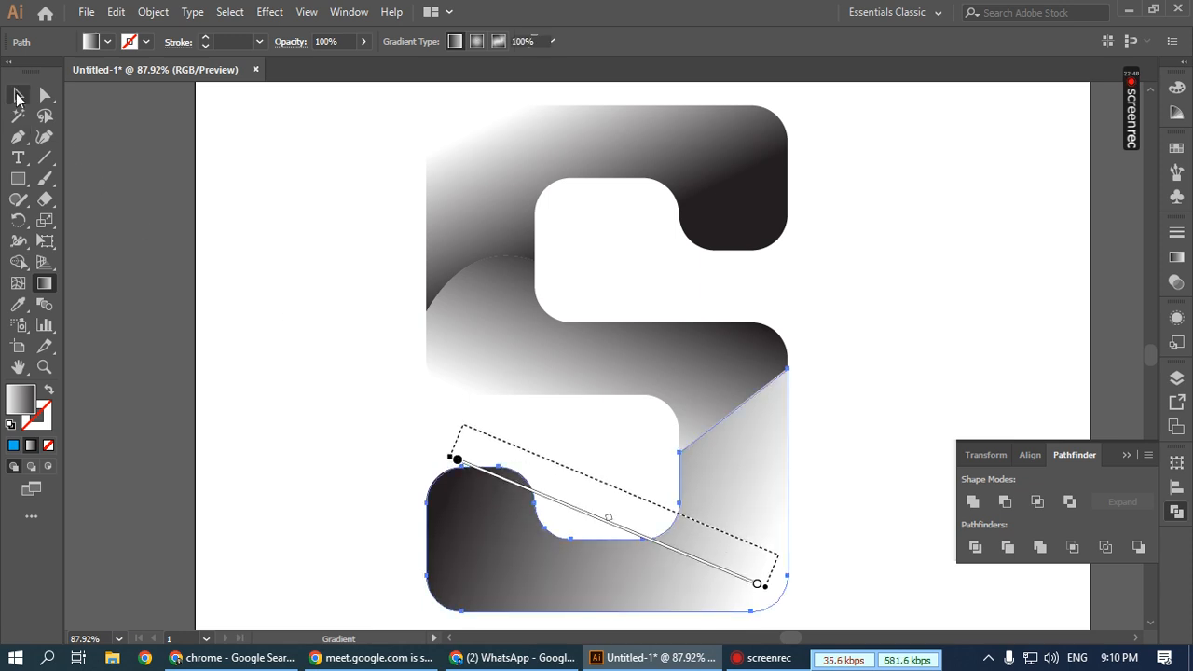
# - Change the black colour stop of the bottom piece's gradient to light blue
pyautogui.click(18, 95)
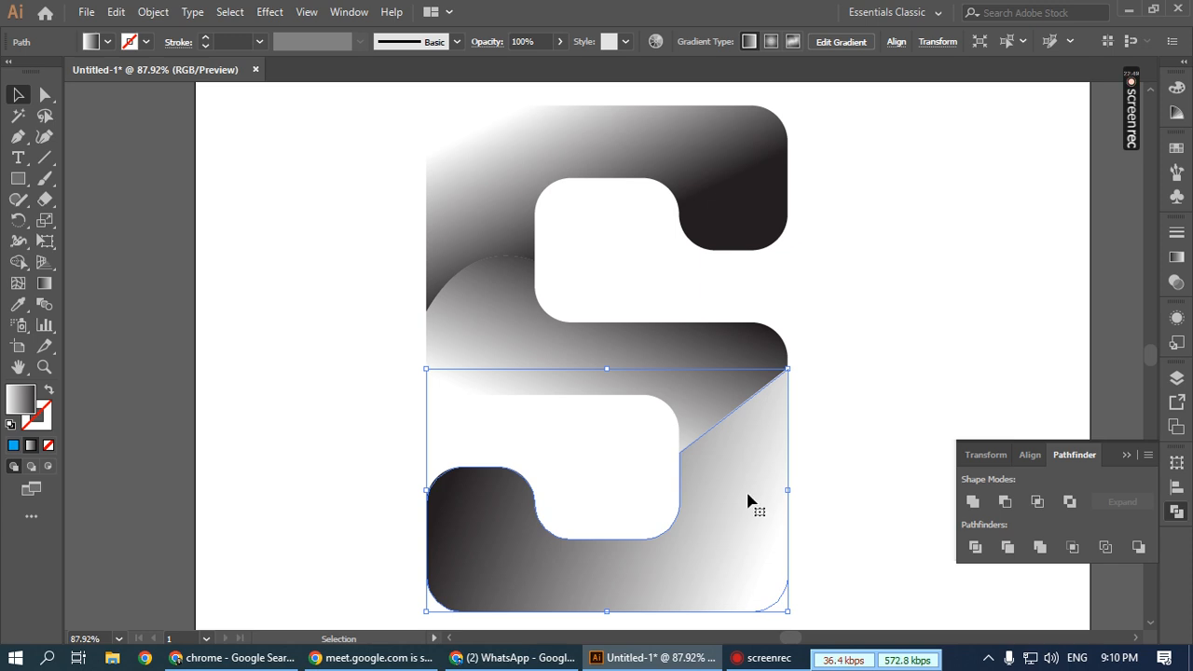
pyautogui.click(44, 283)
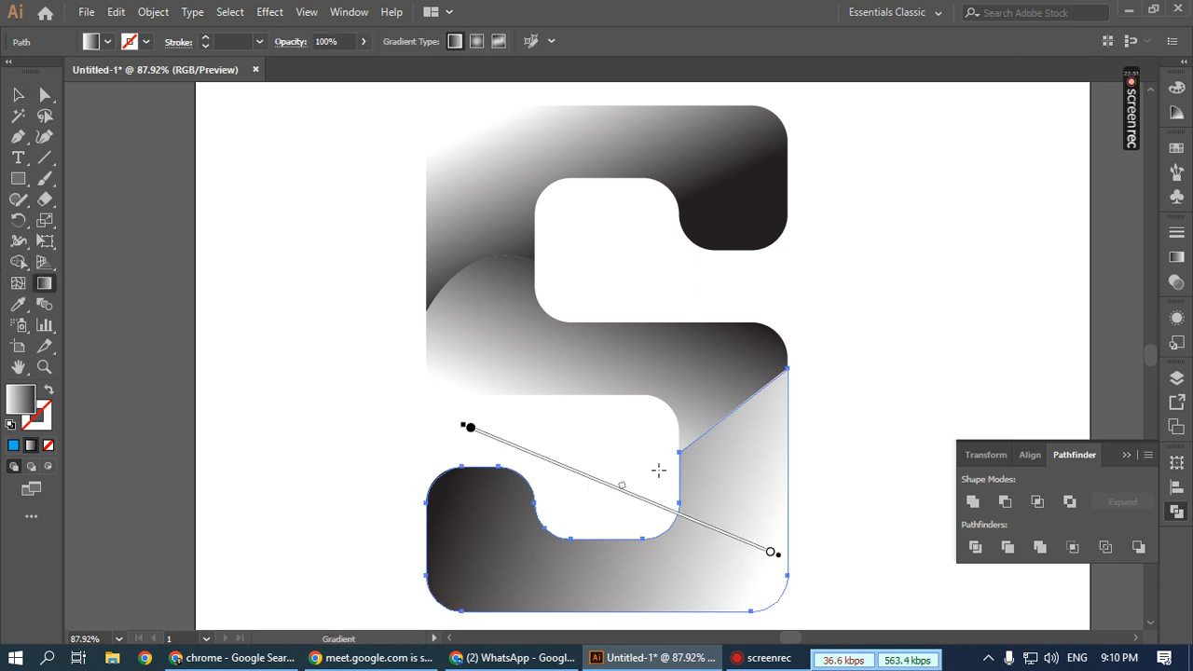
pyautogui.doubleClick(772, 553)
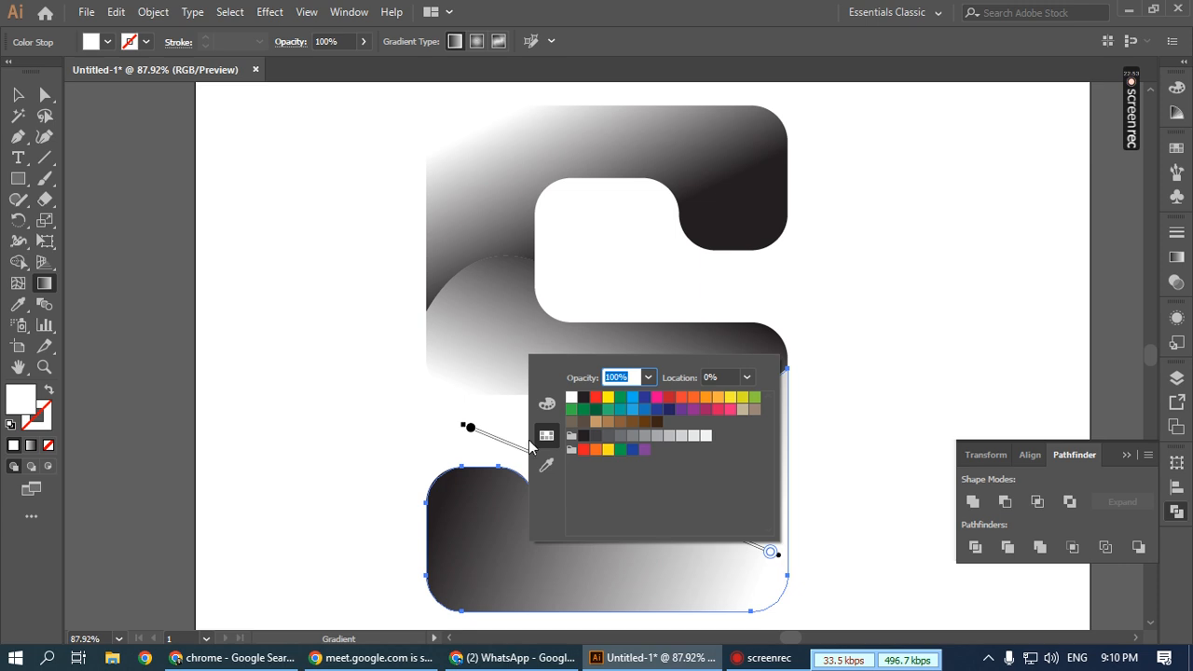
pyautogui.click(467, 435)
pyautogui.doubleClick(472, 428)
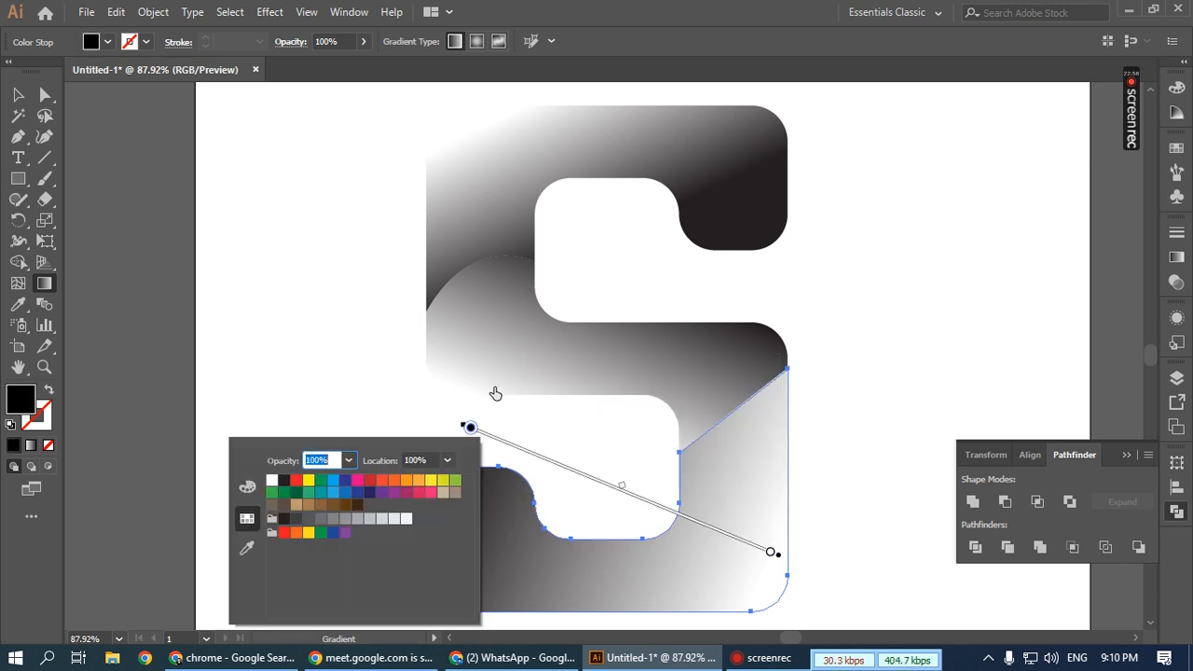
pyautogui.click(331, 481)
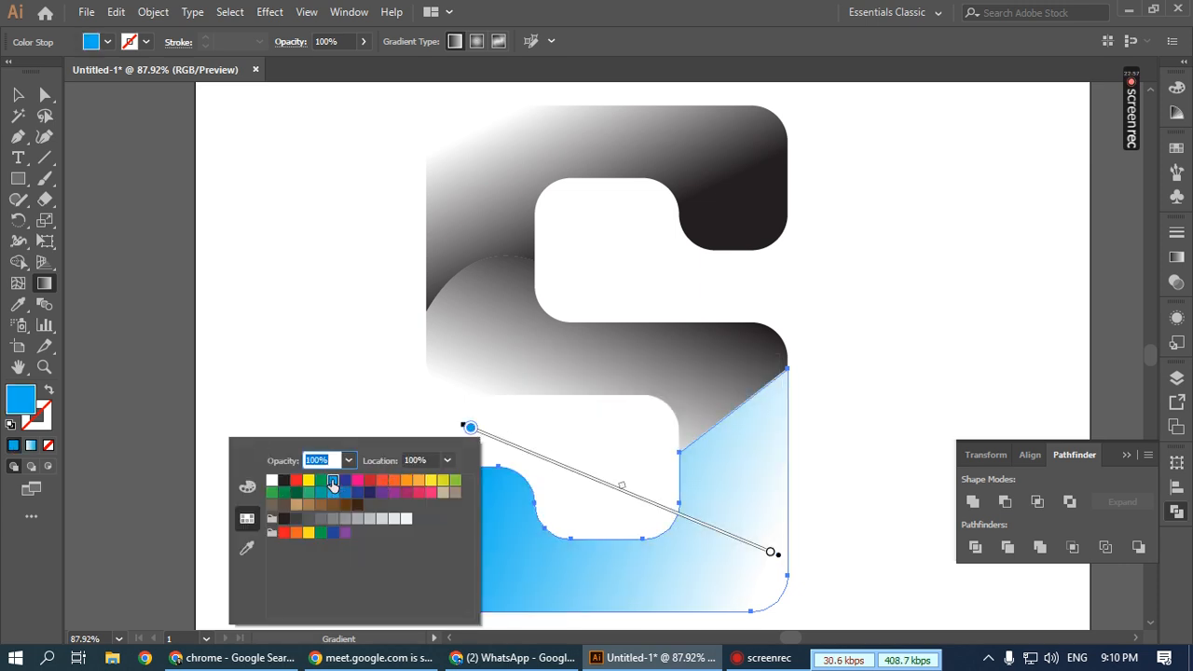
# - Change the black gradient stop of the S's middle piece to green, keeping the fade to white
pyautogui.click(651, 373)
pyautogui.click(650, 372)
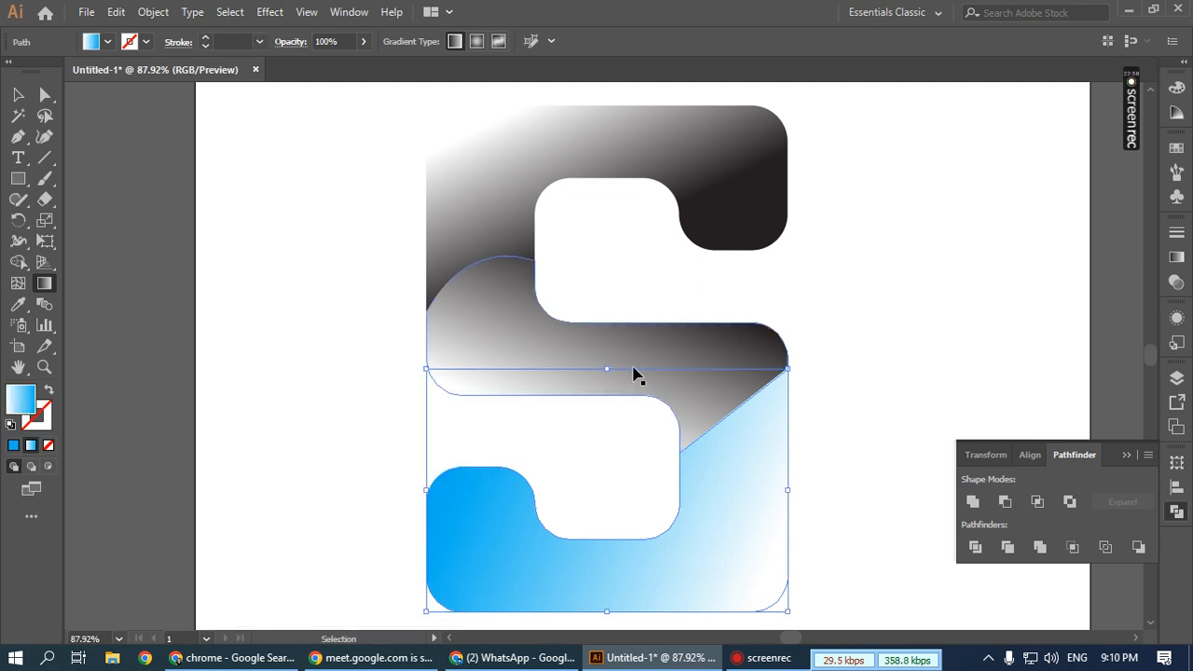
pyautogui.doubleClick(635, 273)
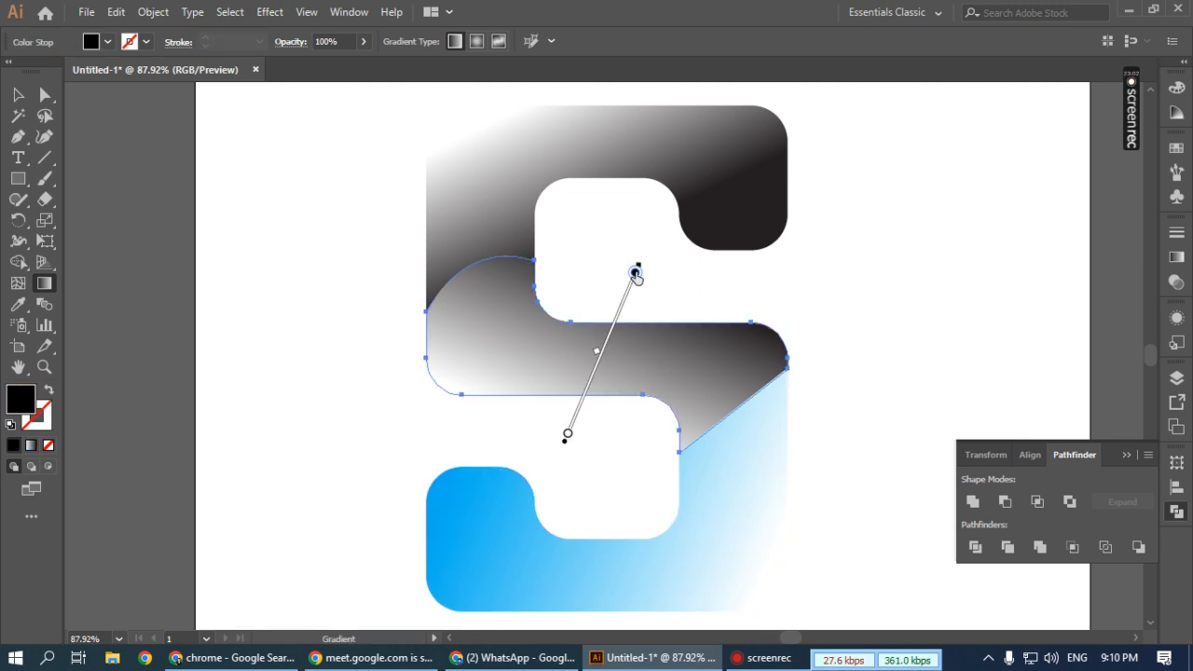
pyautogui.click(484, 326)
# - Change the black gradient stop of the S's upper piece to red and deselect the artwork
pyautogui.click(749, 169)
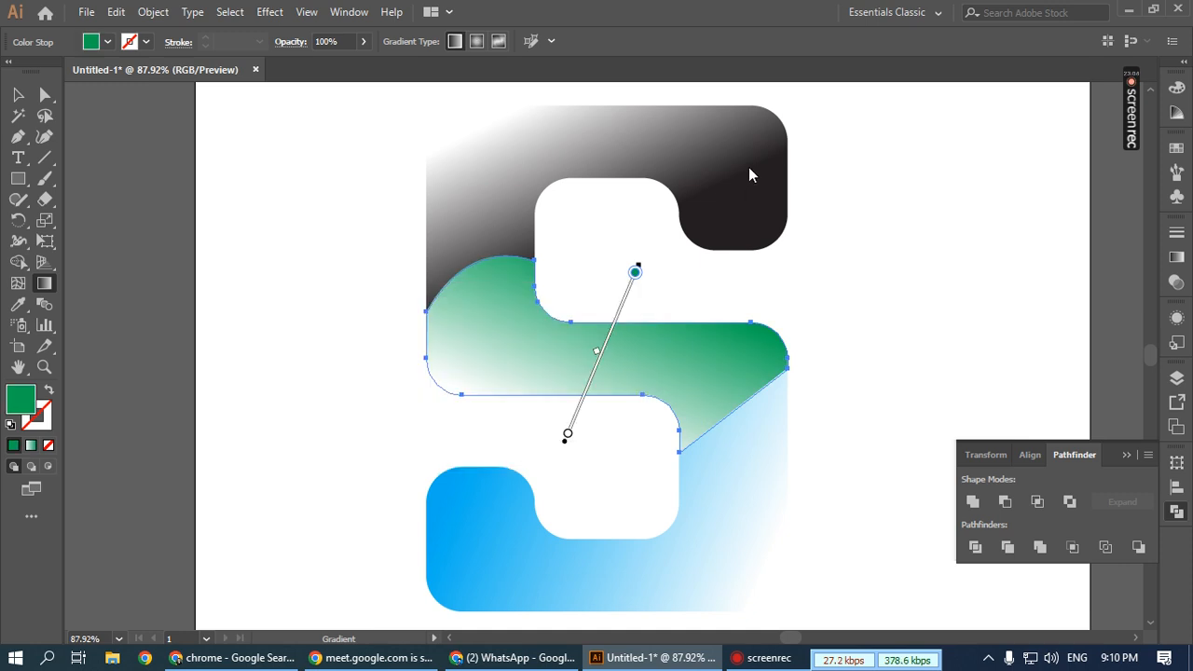
pyautogui.keyDown('ctrl'); pyautogui.click(716, 158); pyautogui.keyUp('ctrl')
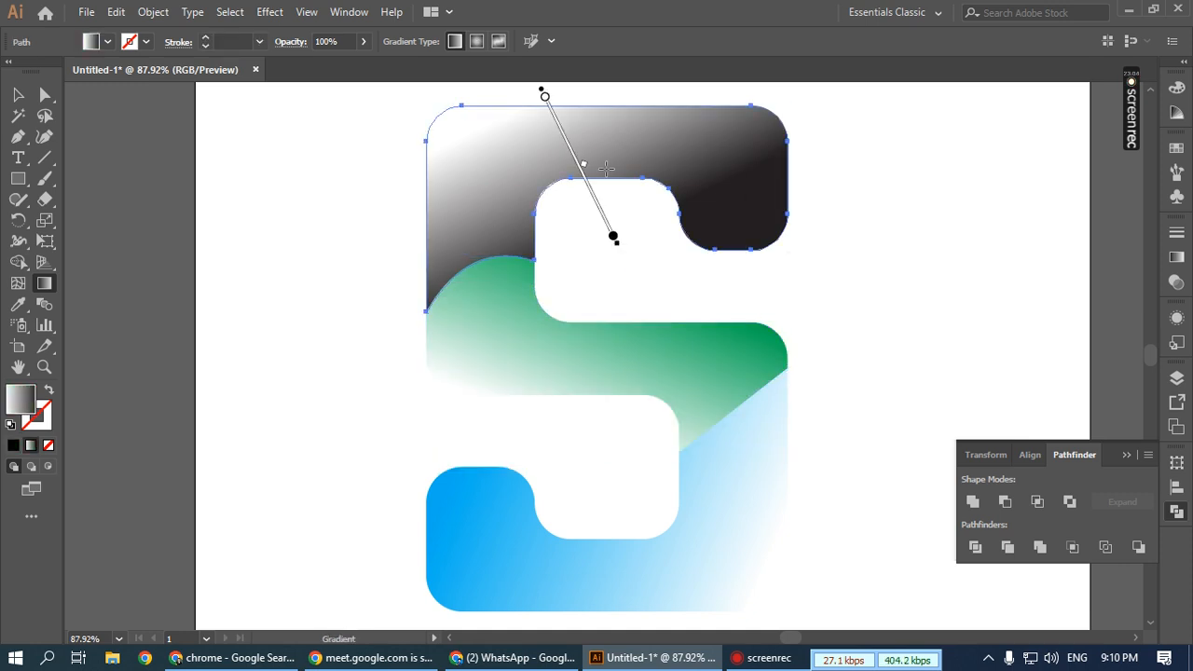
pyautogui.doubleClick(613, 236)
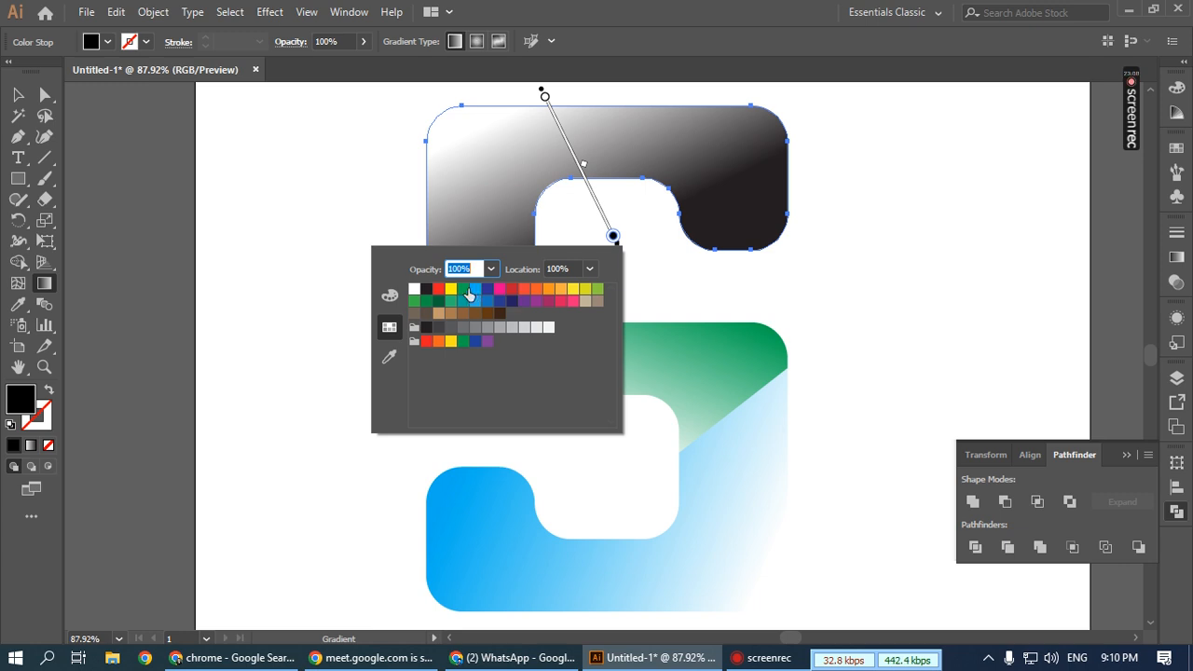
pyautogui.click(439, 289)
pyautogui.click(18, 98)
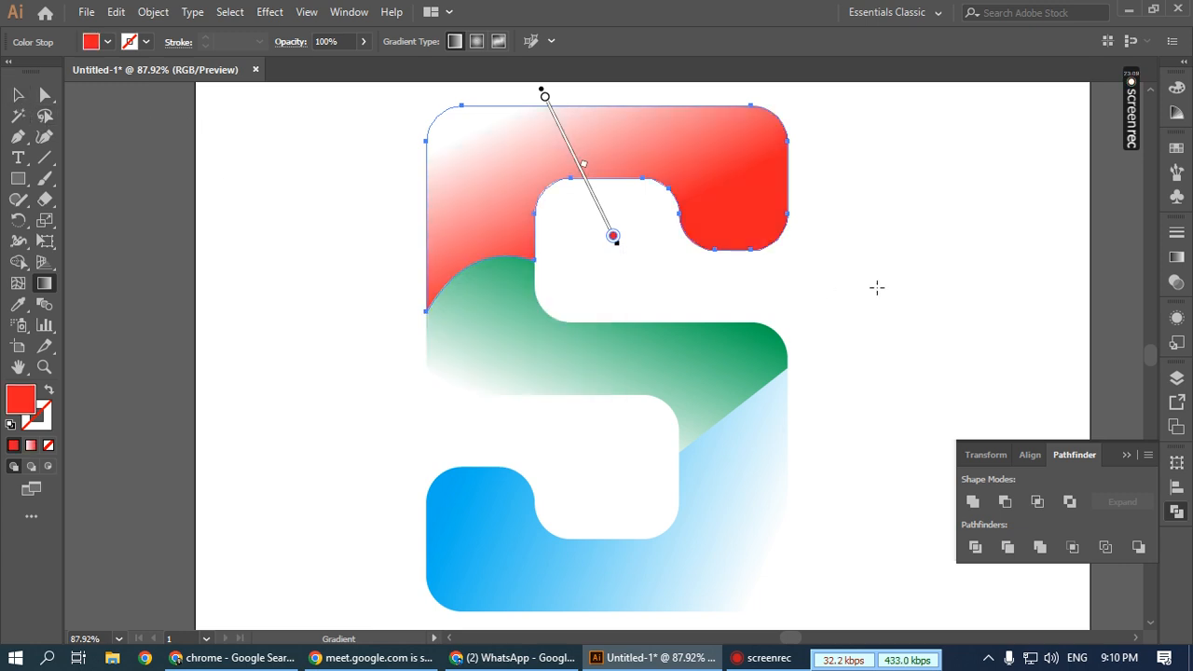
pyautogui.press('v')
pyautogui.click(680, 289)
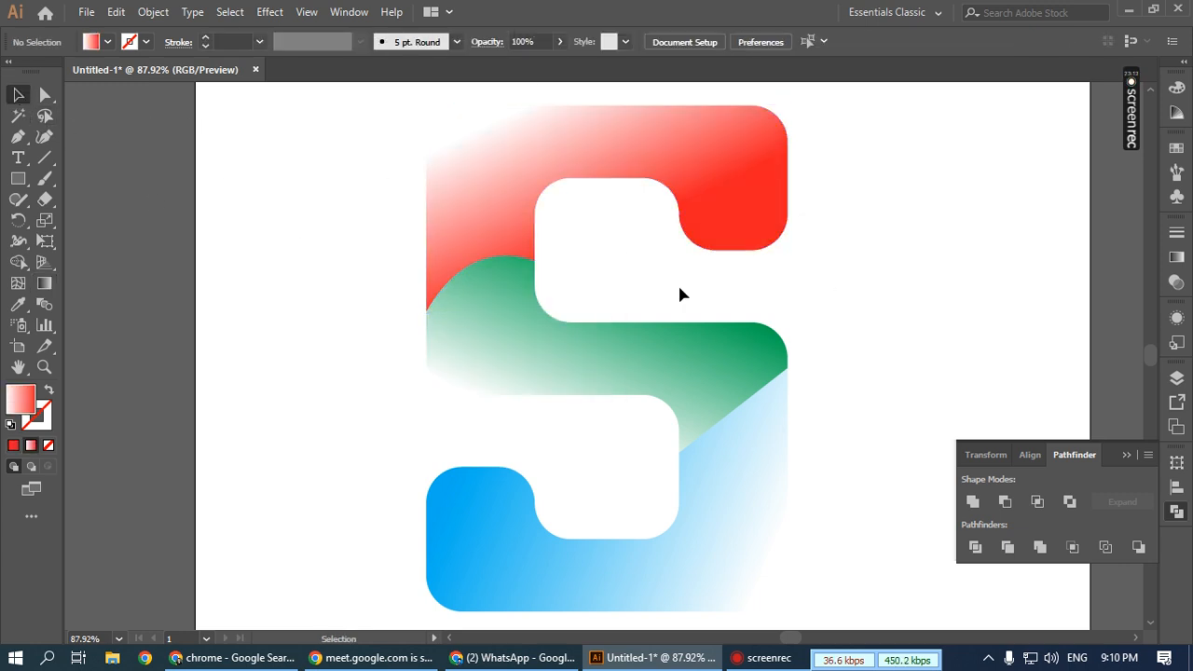
pyautogui.hotkey('ctrl', '-')
pyautogui.hotkey('ctrl', '-')
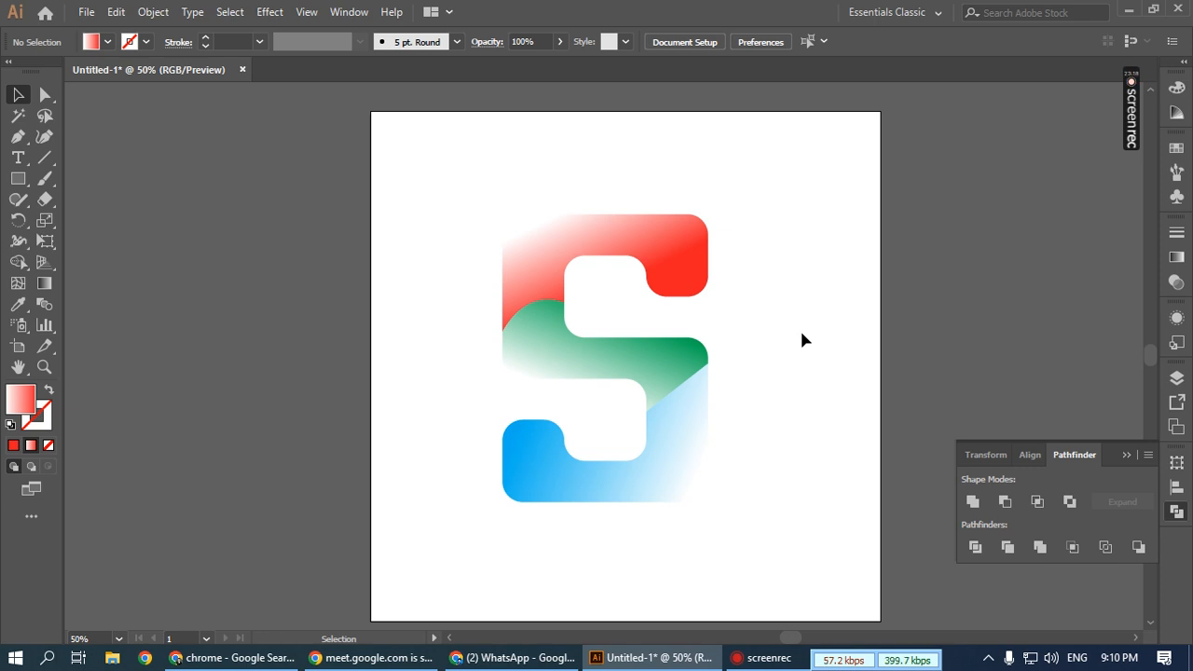
# - Delete all three pieces of the S and collapse the Pathfinder options
pyautogui.moveTo(462, 177); pyautogui.dragTo(717, 481)
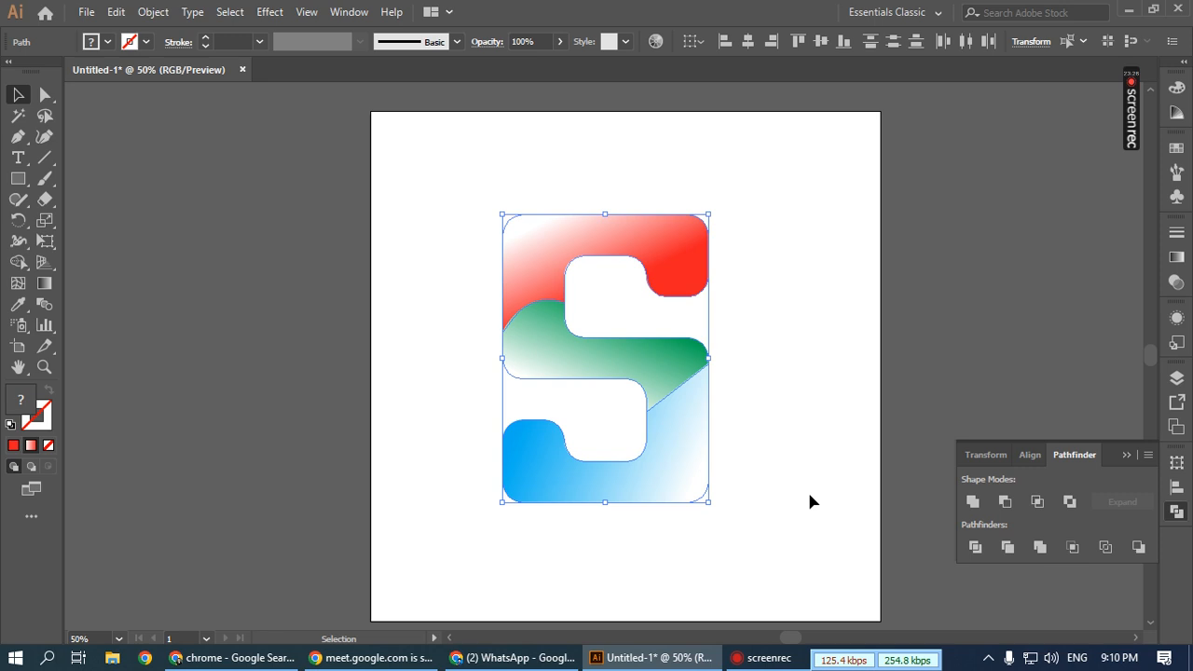
pyautogui.press('Delete')
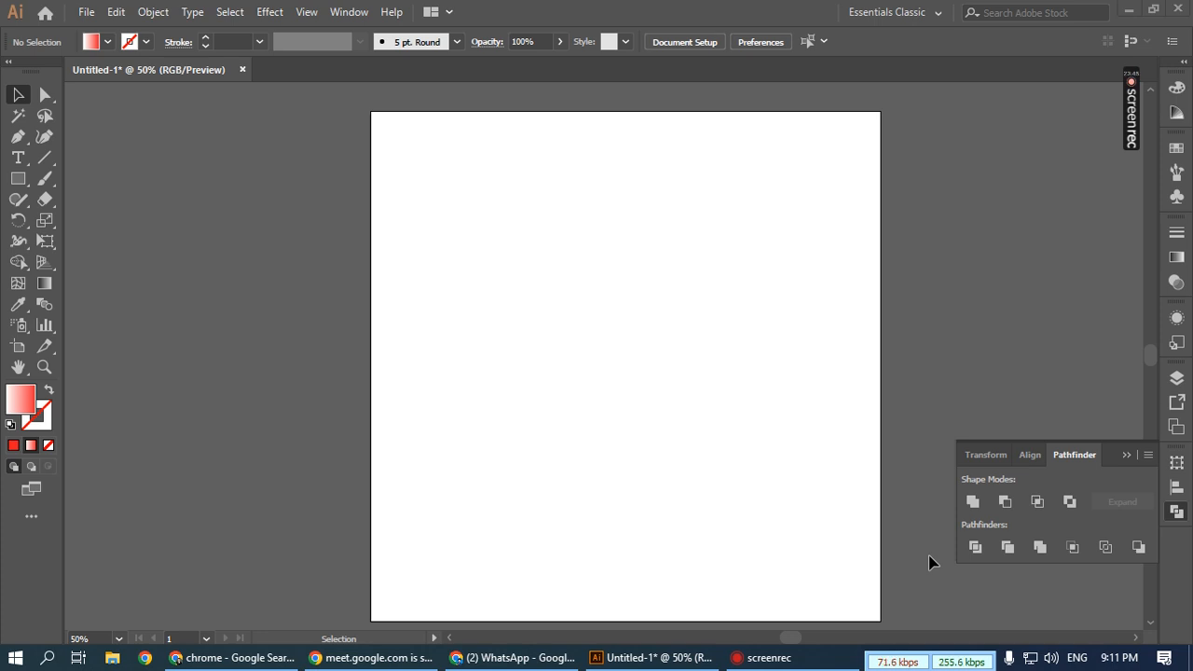
pyautogui.click(1127, 455)
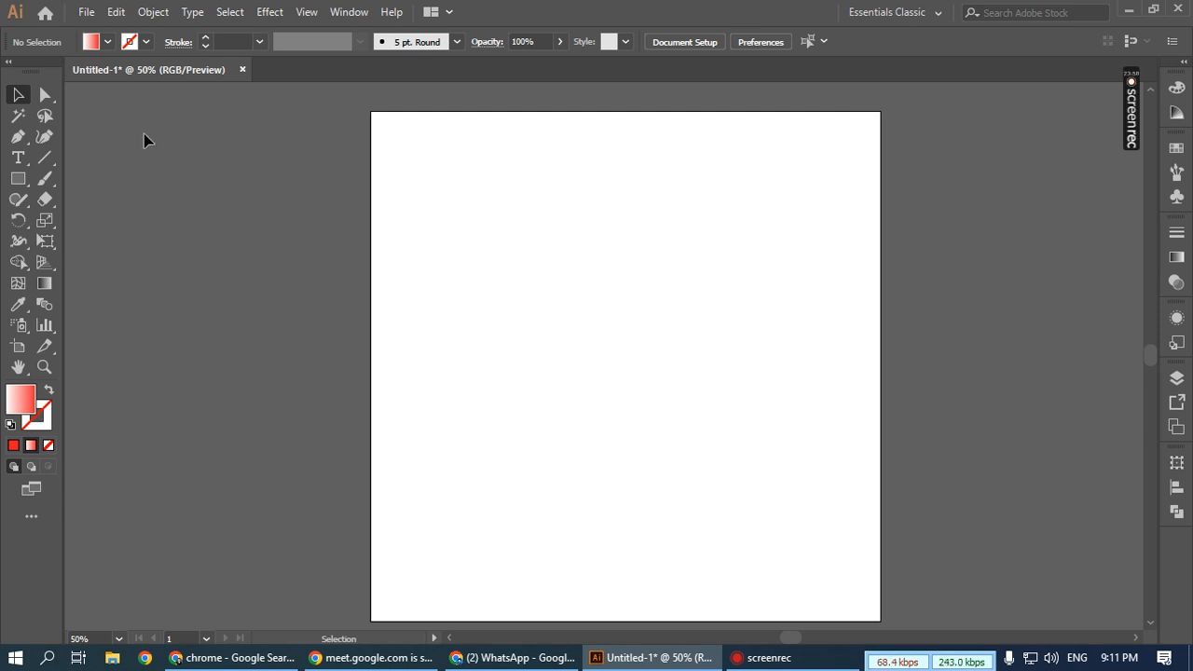
# - Draw a trial circle about 735 px wide on the artboard with the Ellipse tool and delete it
pyautogui.moveTo(17, 178); pyautogui.dragTo(76, 221)
pyautogui.moveTo(51, 161); pyautogui.dragTo(105, 244)
pyautogui.click(560, 5)
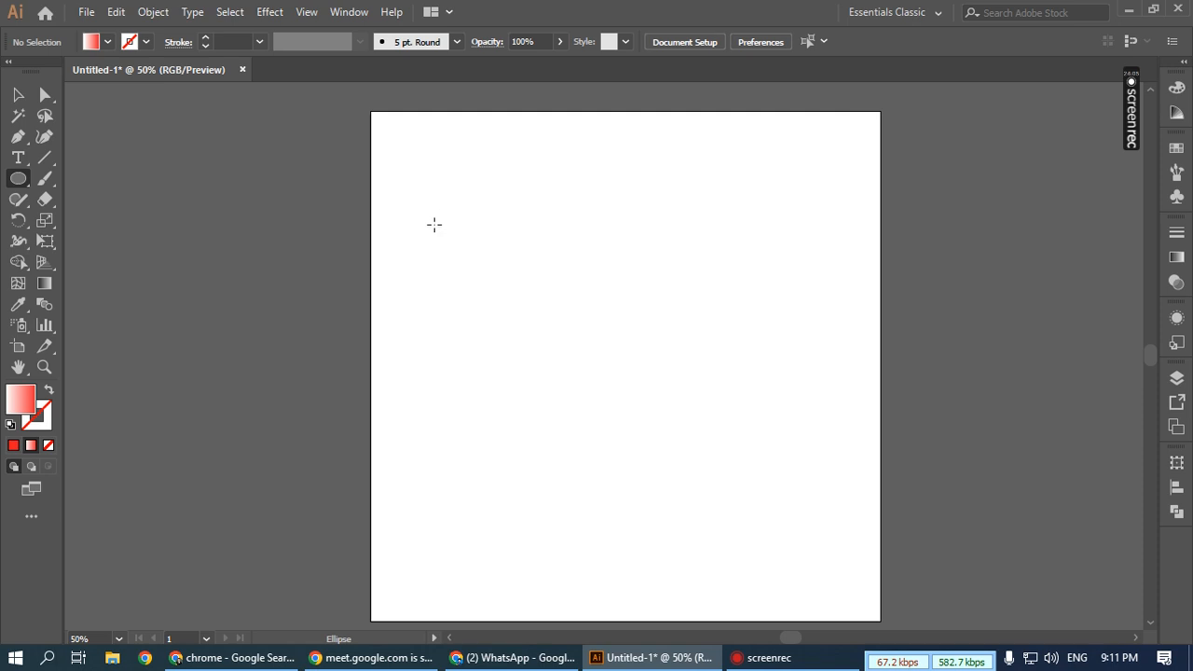
pyautogui.moveTo(439, 215); pyautogui.dragTo(814, 557)
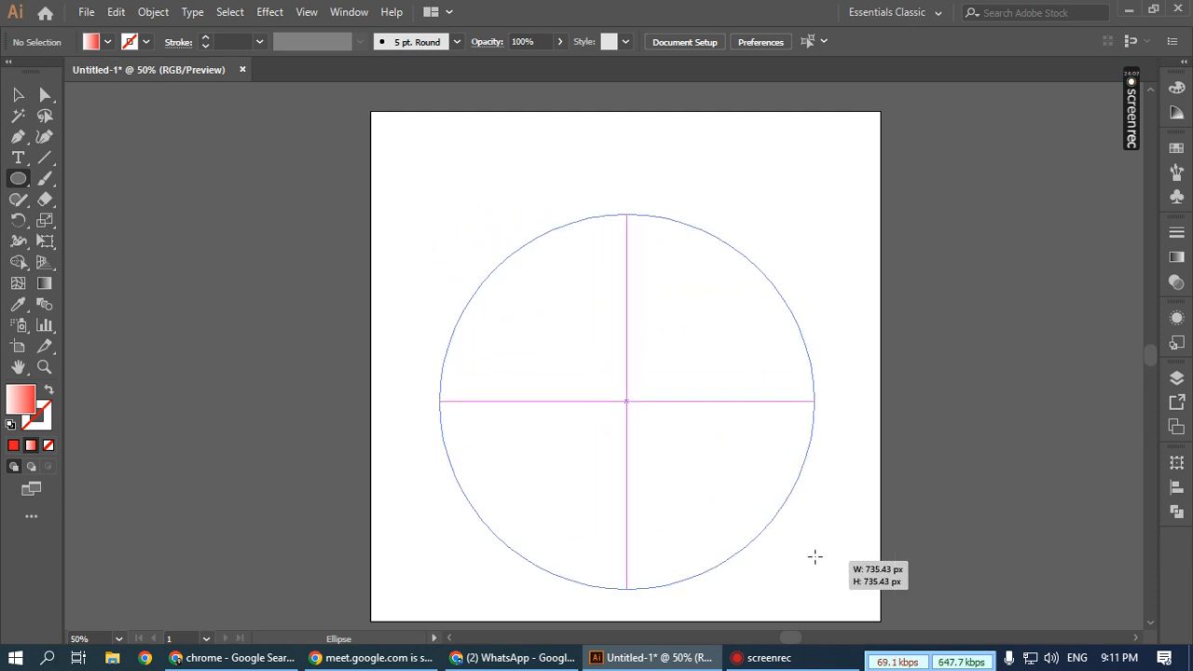
pyautogui.press('Delete')
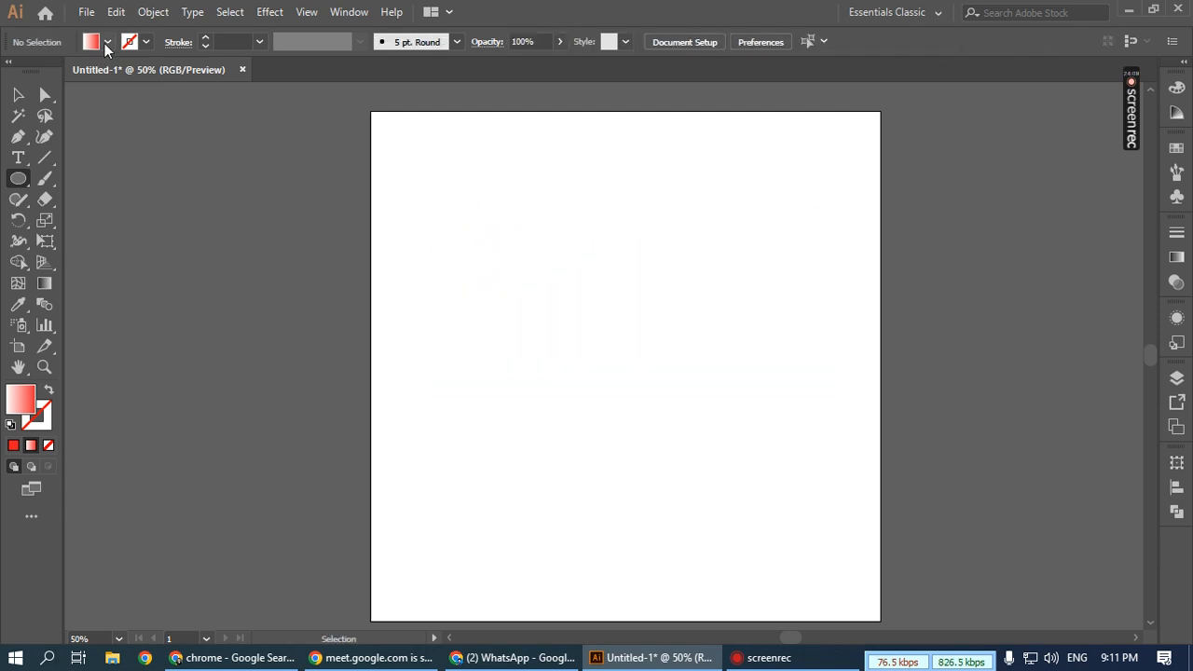
# - Draw a large solid green circle without a stroke and place it in the artboard's upper-left area
pyautogui.click(107, 42)
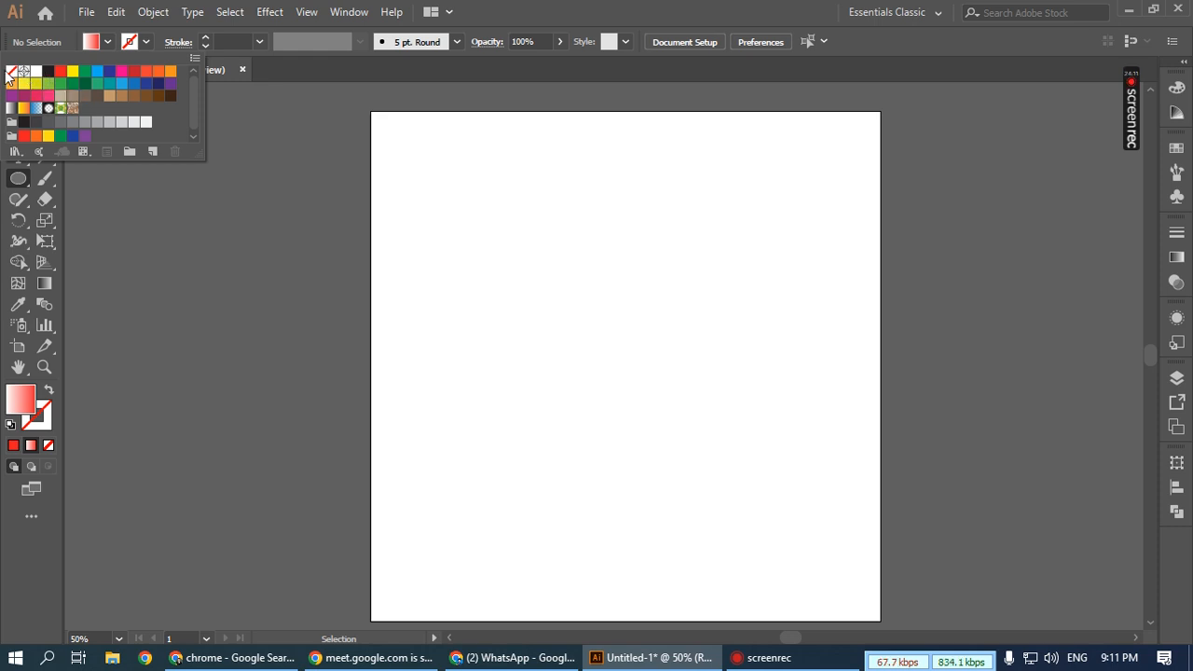
pyautogui.click(11, 71)
pyautogui.click(96, 73)
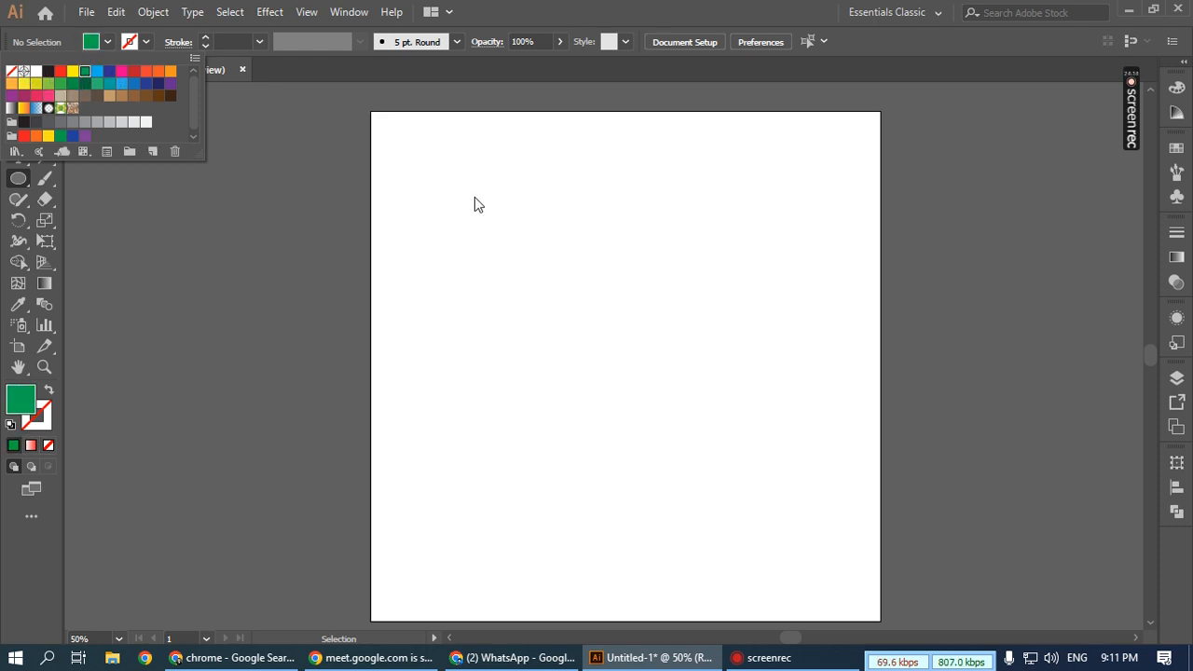
pyautogui.click(474, 196)
pyautogui.moveTo(462, 220); pyautogui.dragTo(781, 539)
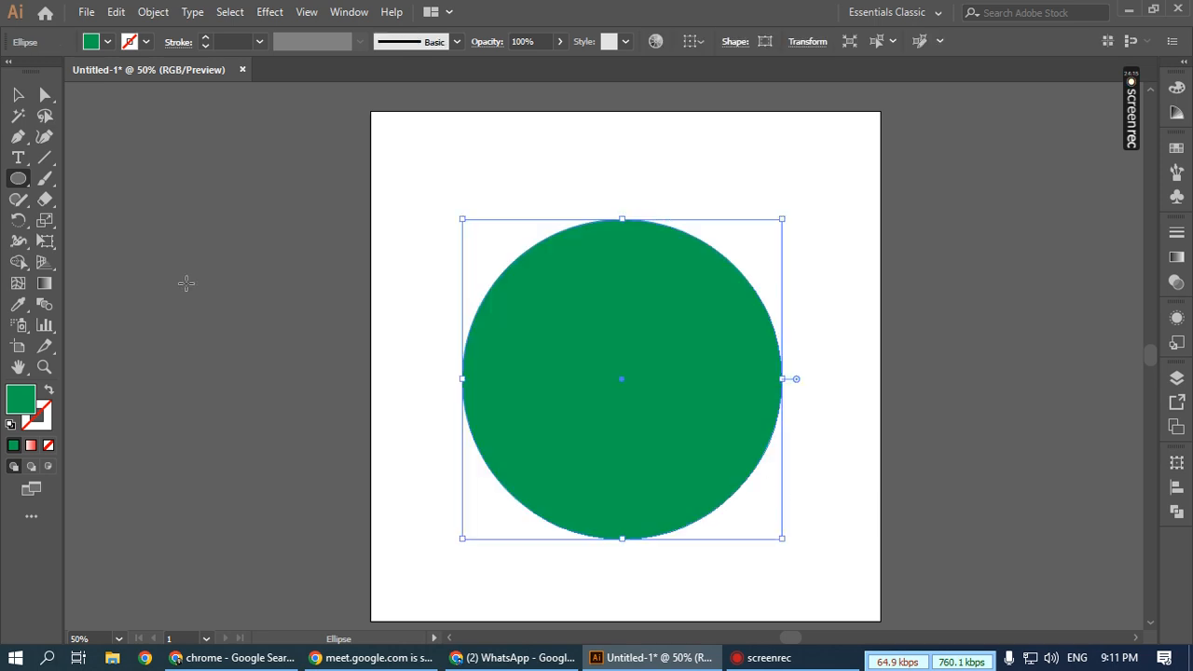
pyautogui.click(17, 94)
pyautogui.click(846, 270)
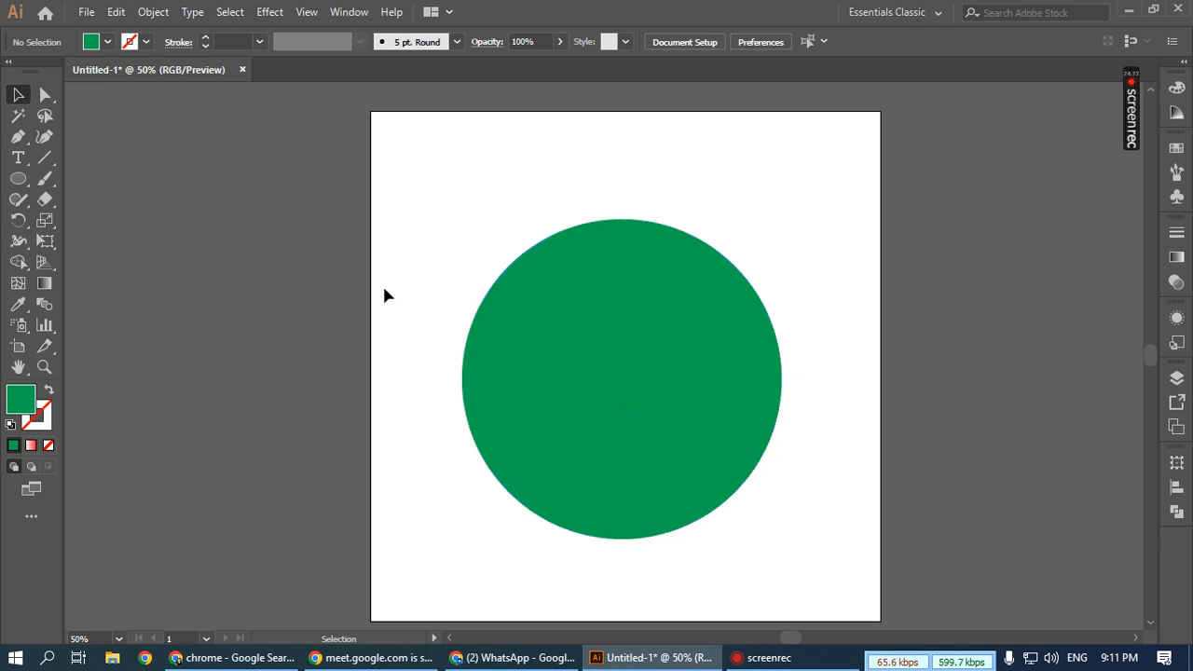
pyautogui.moveTo(591, 301); pyautogui.dragTo(528, 230)
pyautogui.click(772, 277)
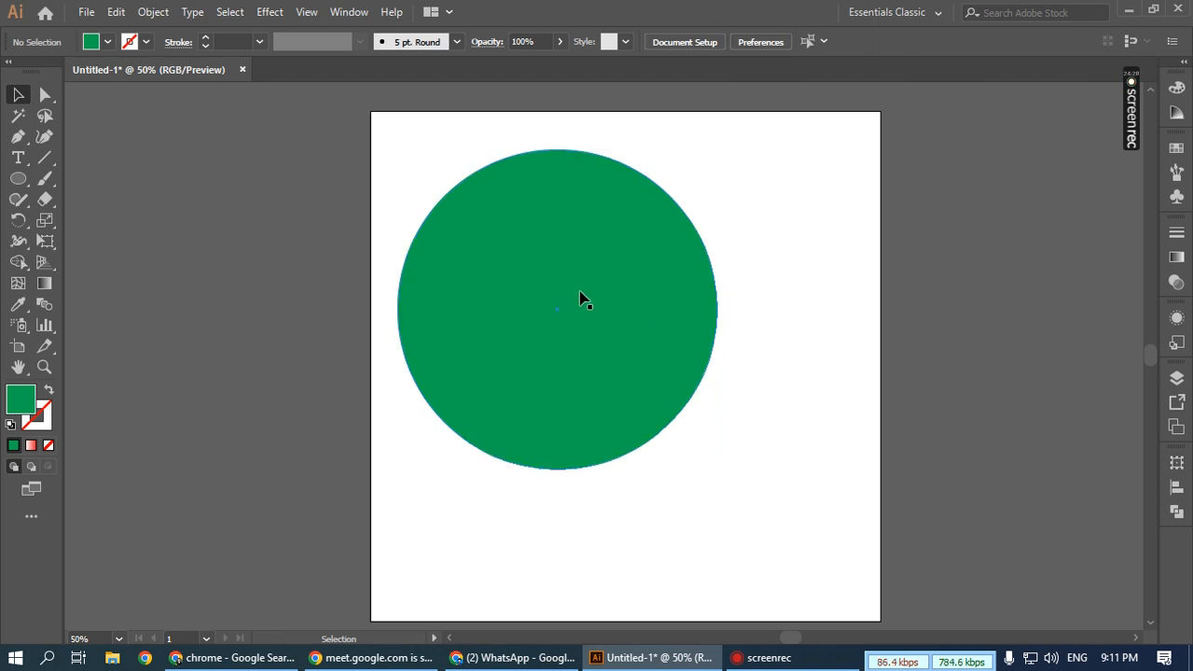
# - Paste a copy of the green circle, shrink it to a little over half size and place it over the original's lower-right edge
pyautogui.click(611, 293)
pyautogui.hotkey('ctrl', 'c')
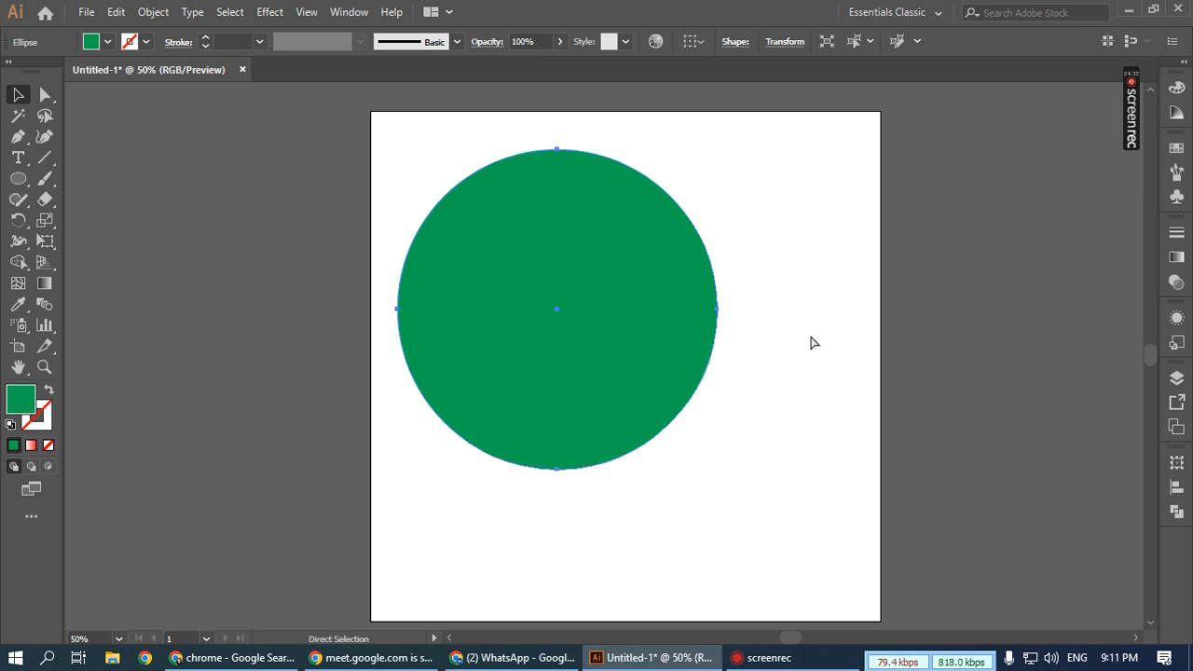
pyautogui.hotkey('ctrl', 'v')
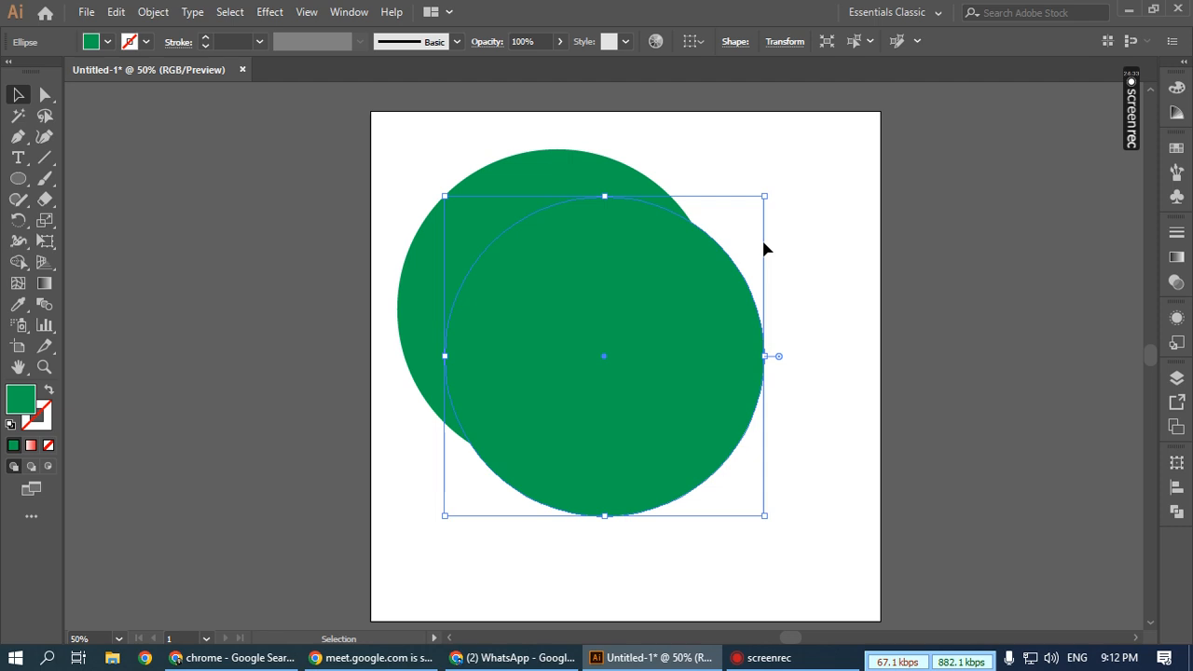
pyautogui.moveTo(765, 198); pyautogui.dragTo(720, 268)
pyautogui.moveTo(655, 330); pyautogui.dragTo(773, 364)
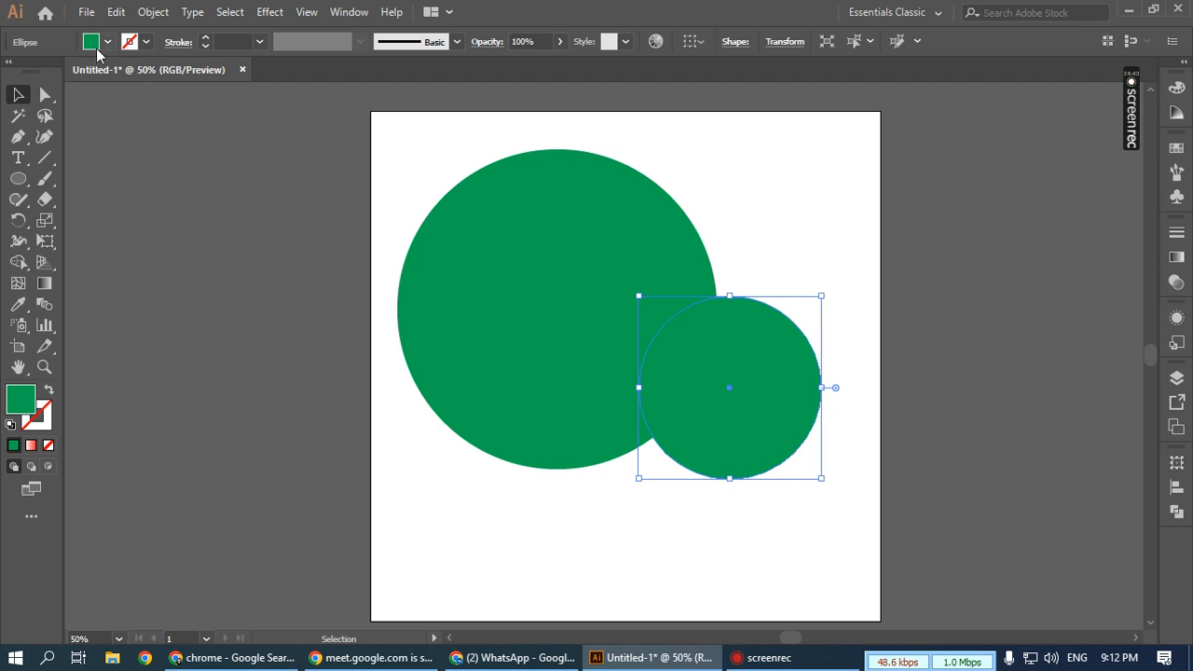
# - Fill the small circle with yellow and centre it on the large green circle
pyautogui.click(108, 44)
pyautogui.click(68, 69)
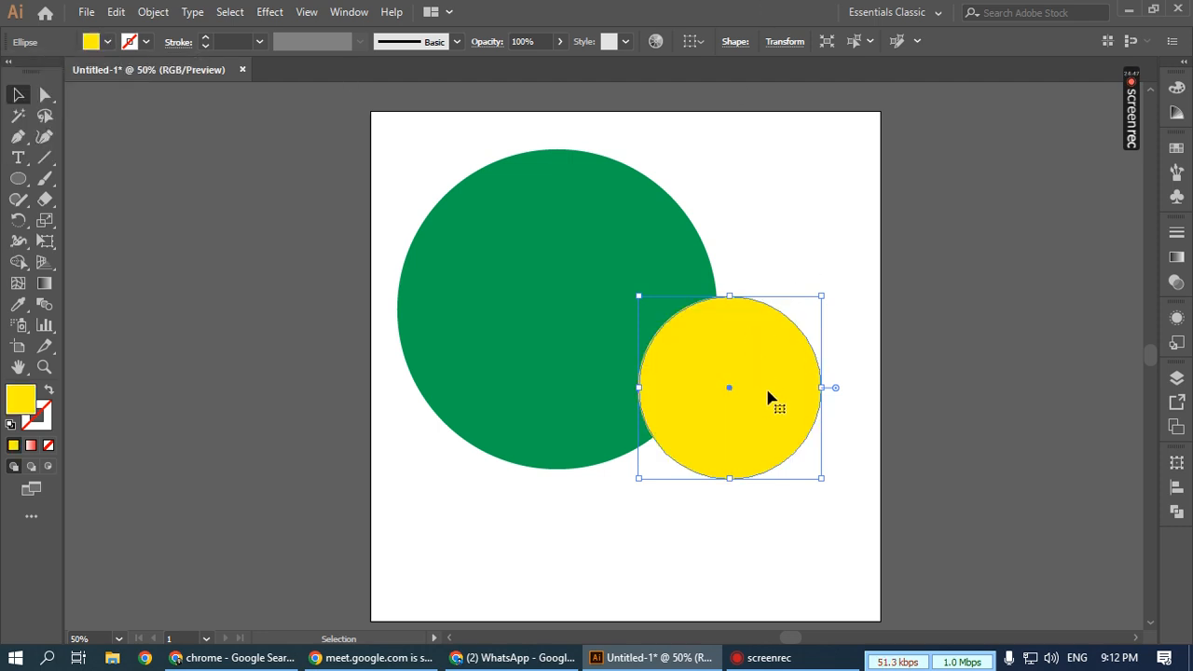
pyautogui.moveTo(770, 388); pyautogui.dragTo(621, 301)
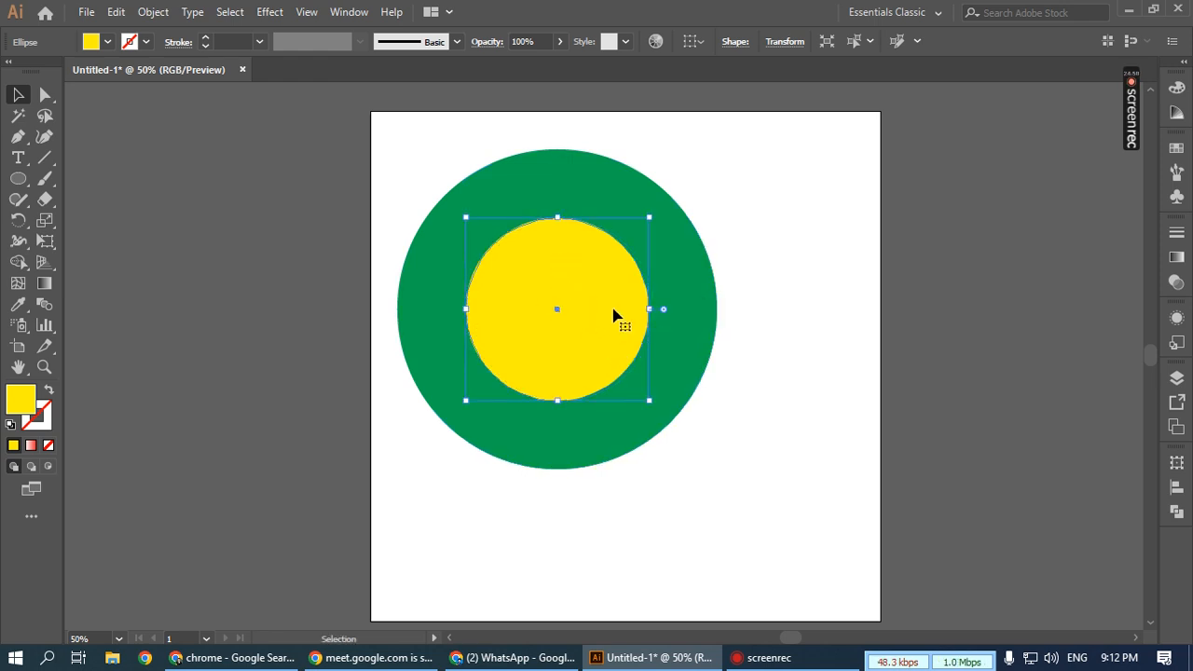
pyautogui.click(841, 386)
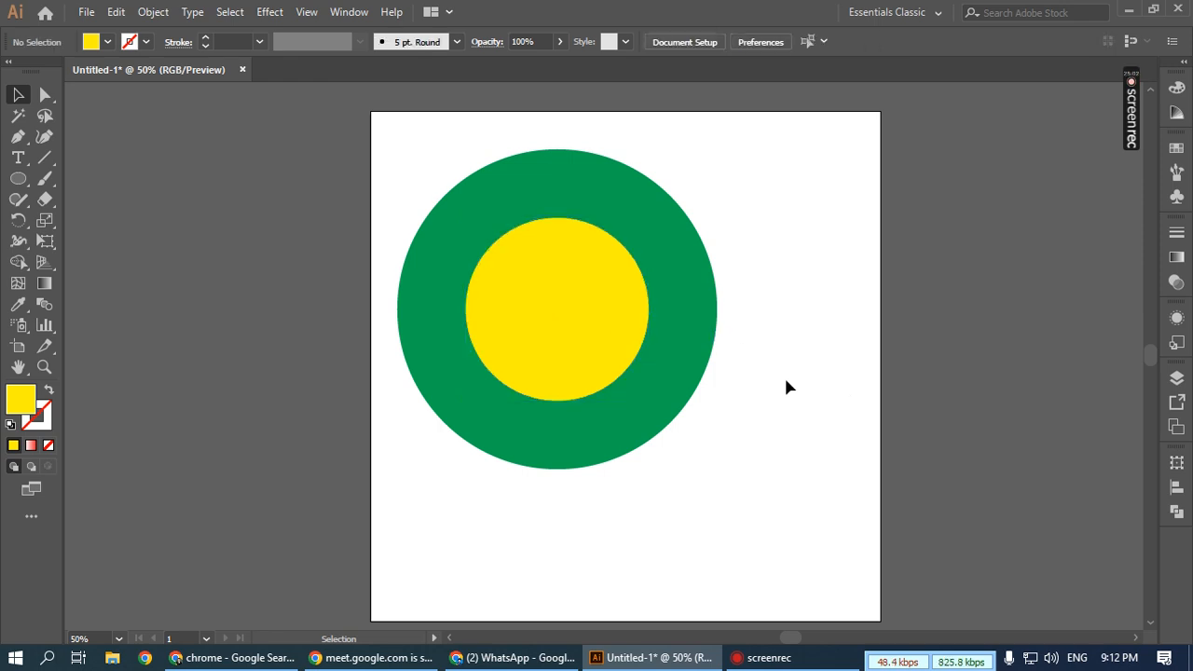
# - Move the yellow circle off-centre to the green circle's lower-right edge and delete it
pyautogui.moveTo(578, 298); pyautogui.dragTo(742, 328)
pyautogui.moveTo(743, 328); pyautogui.dragTo(719, 347)
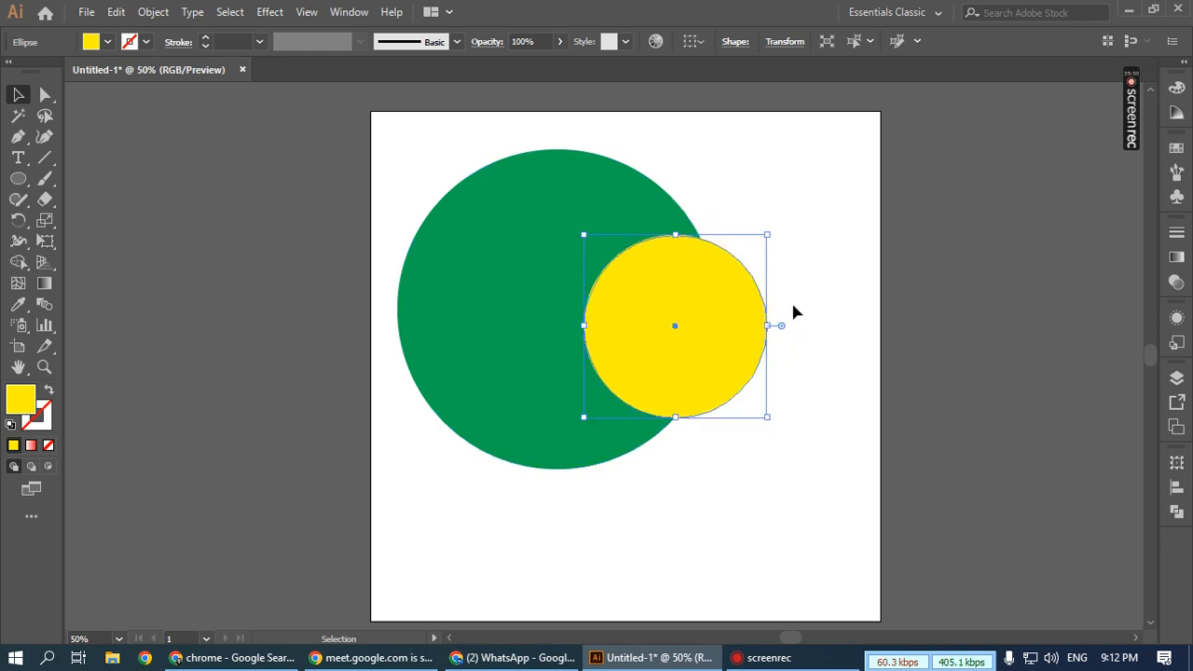
pyautogui.moveTo(815, 214); pyautogui.dragTo(550, 336)
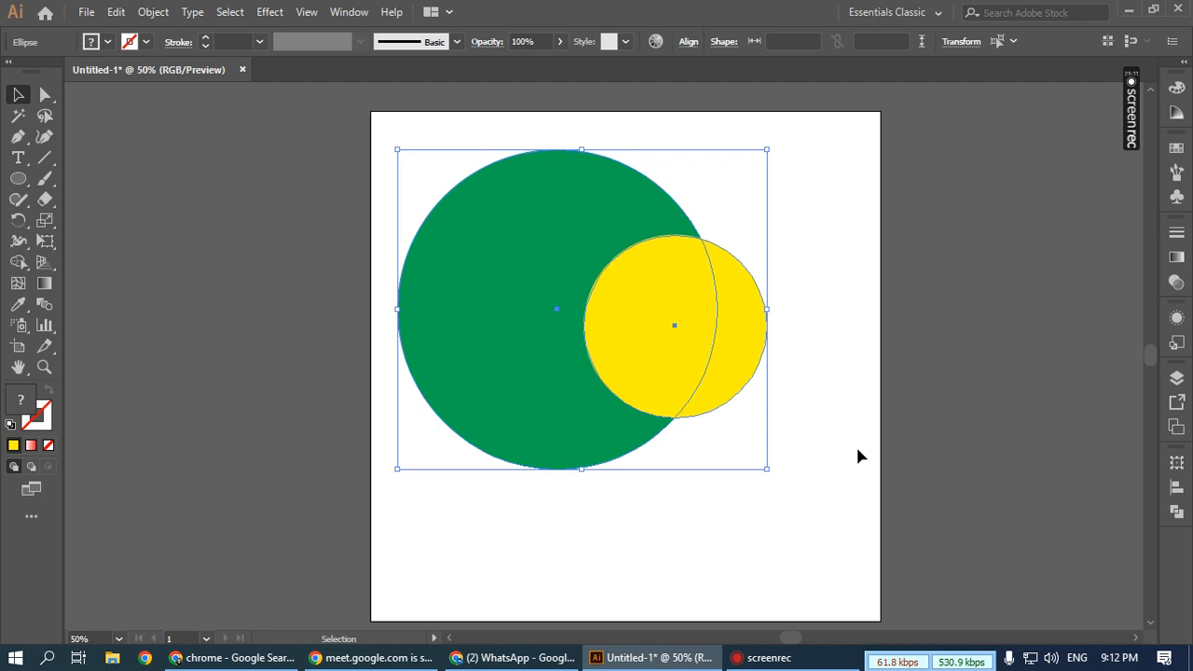
pyautogui.moveTo(818, 228); pyautogui.dragTo(554, 346)
pyautogui.click(844, 258)
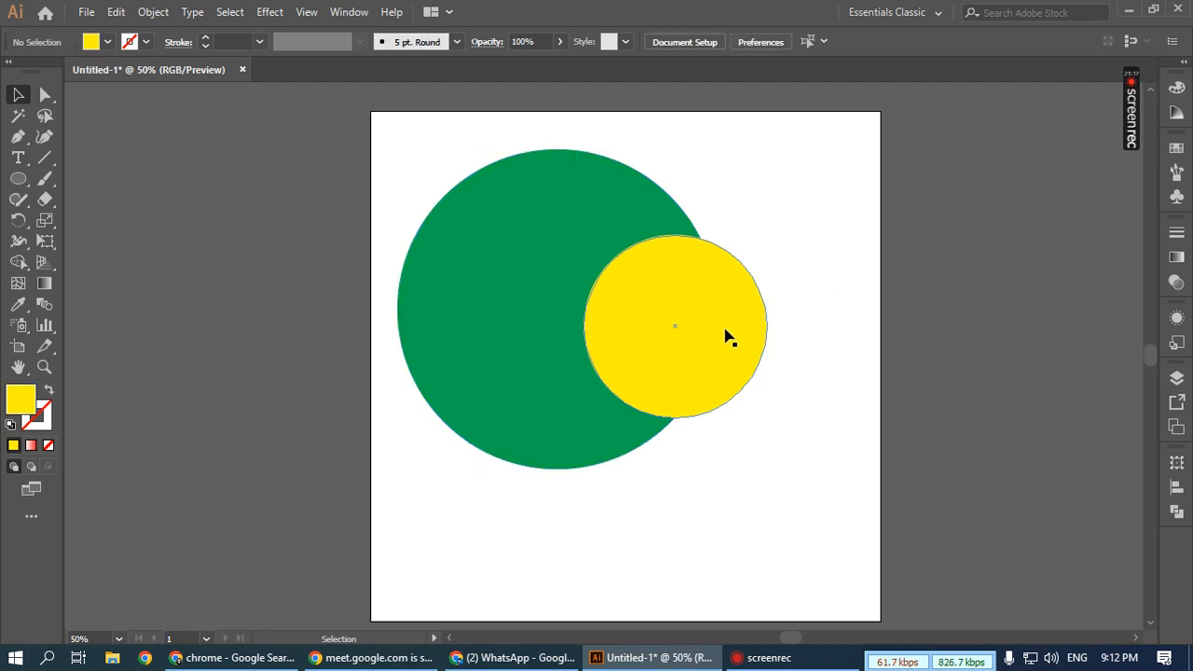
pyautogui.moveTo(734, 320); pyautogui.dragTo(785, 358)
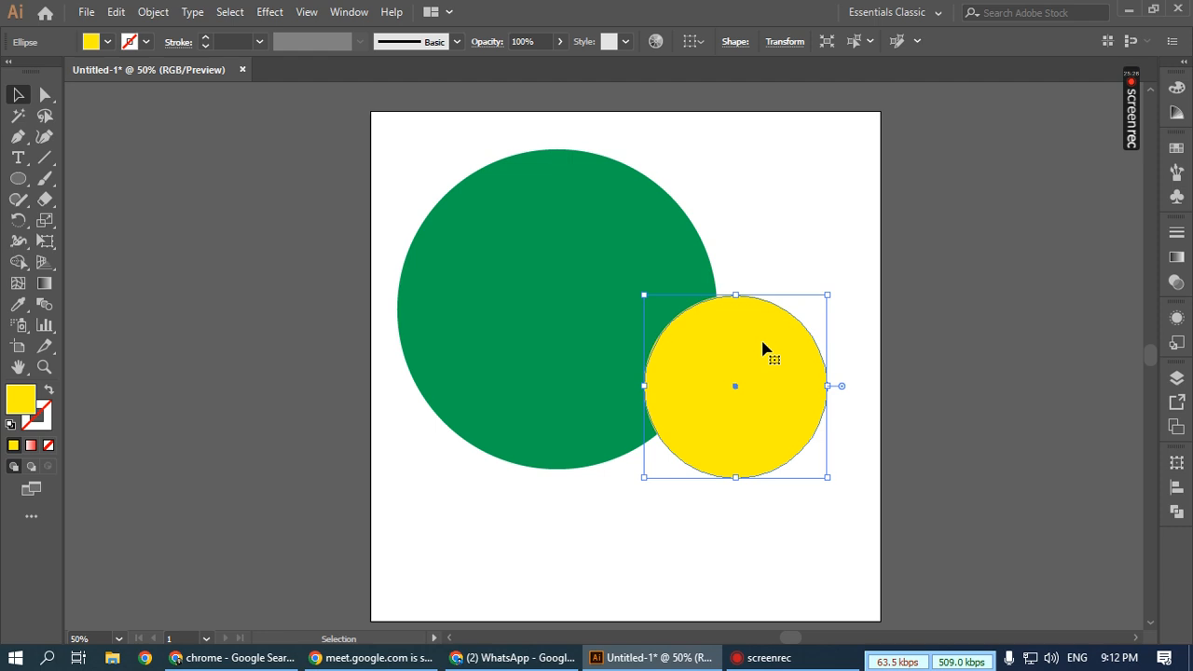
pyautogui.press('Delete')
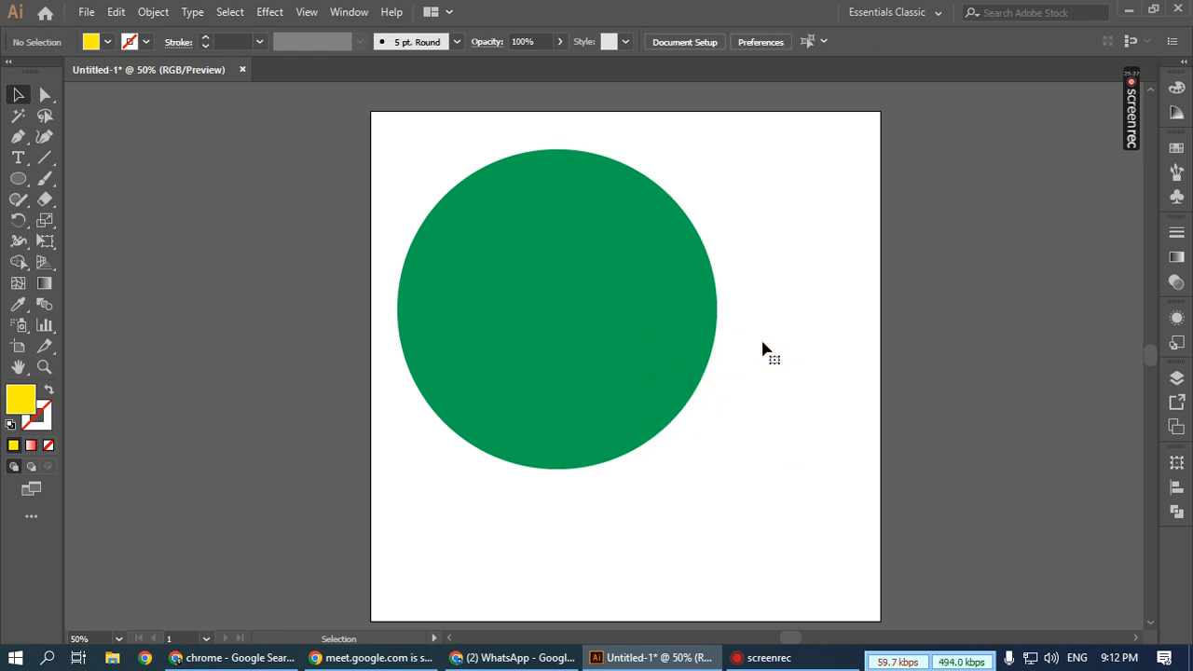
# - Move the green circle against the artboard's left edge and place a pasted copy overlapping its right side
pyautogui.moveTo(602, 288)
pyautogui.mouseDown()
pyautogui.moveTo(642, 317)
pyautogui.moveTo(611, 296)
pyautogui.mouseUp()
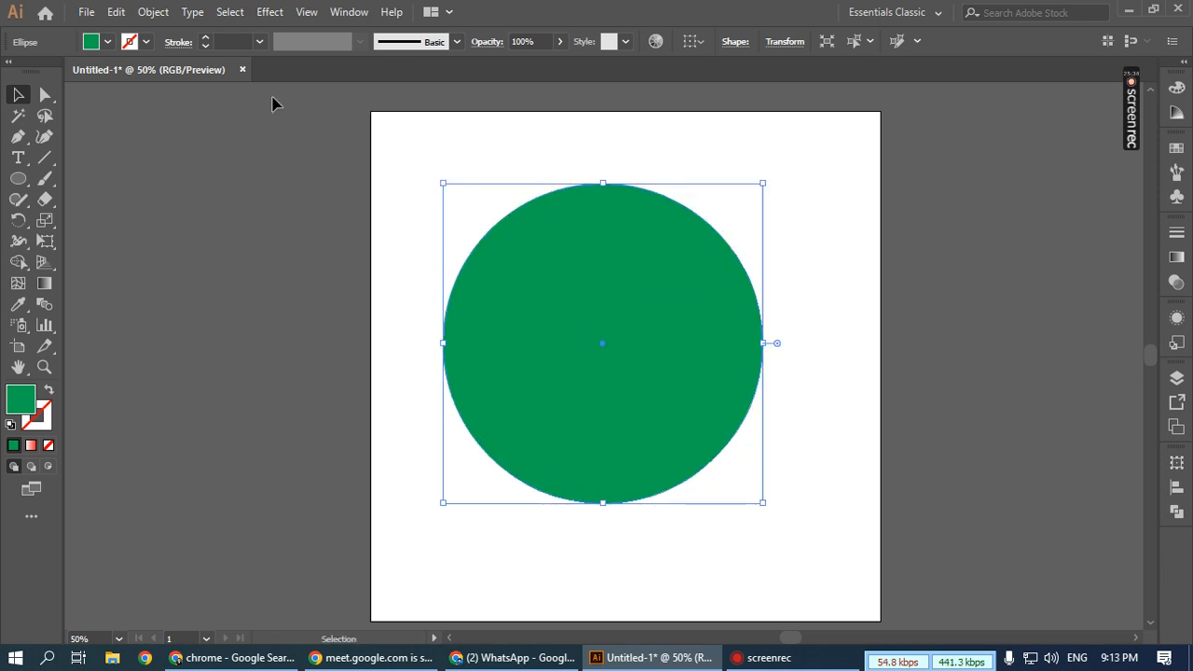
pyautogui.click(117, 12)
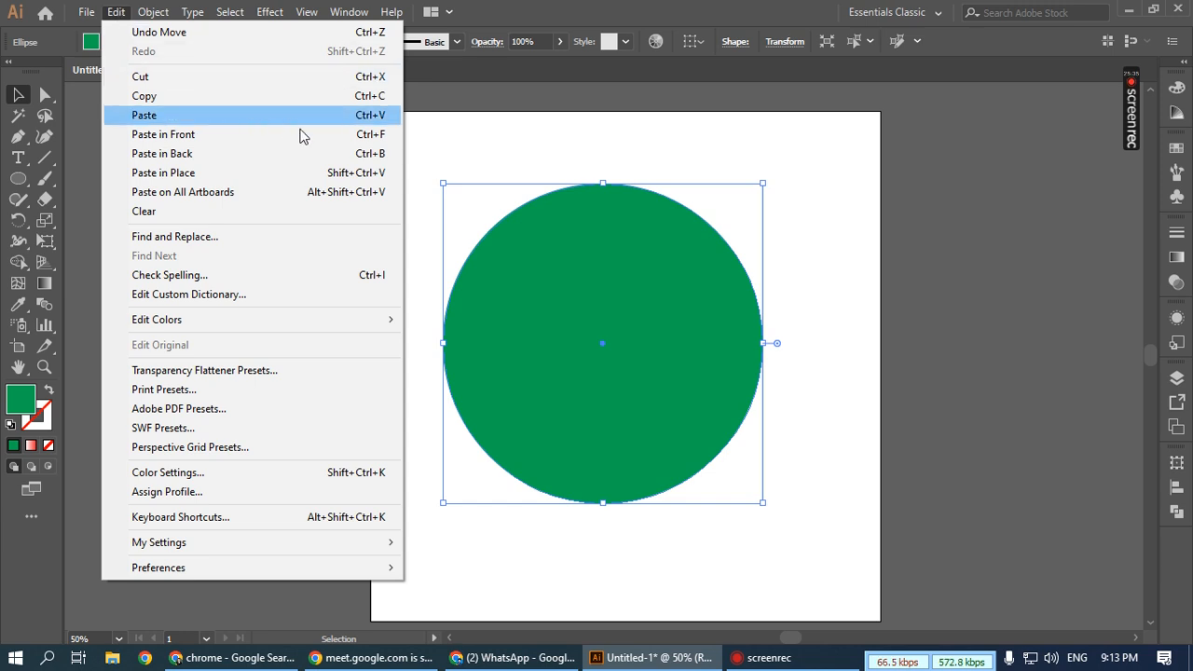
pyautogui.click(221, 141)
pyautogui.moveTo(600, 270); pyautogui.dragTo(527, 255)
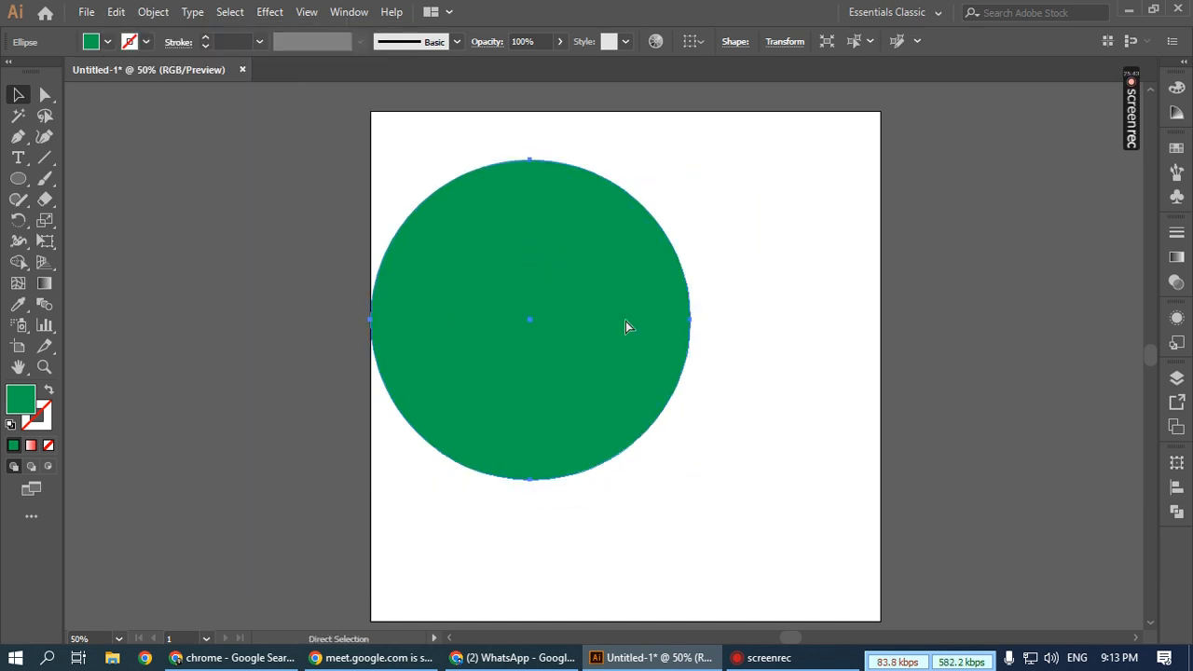
pyautogui.hotkey('ctrl', 'v')
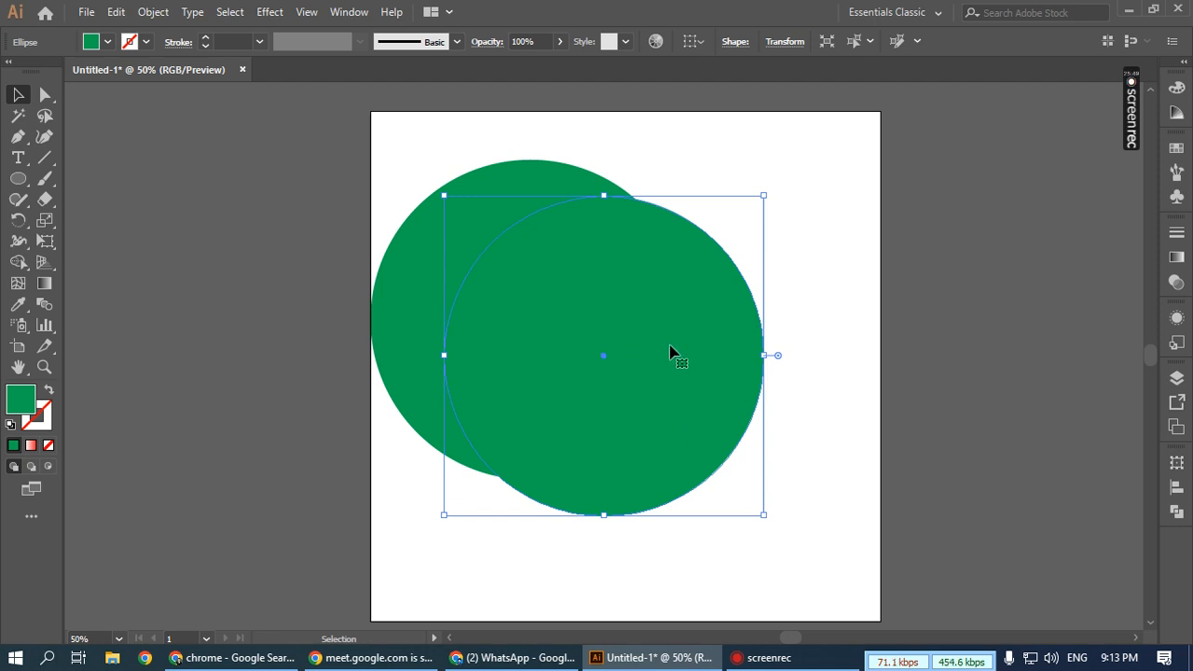
pyautogui.moveTo(629, 354); pyautogui.dragTo(788, 353)
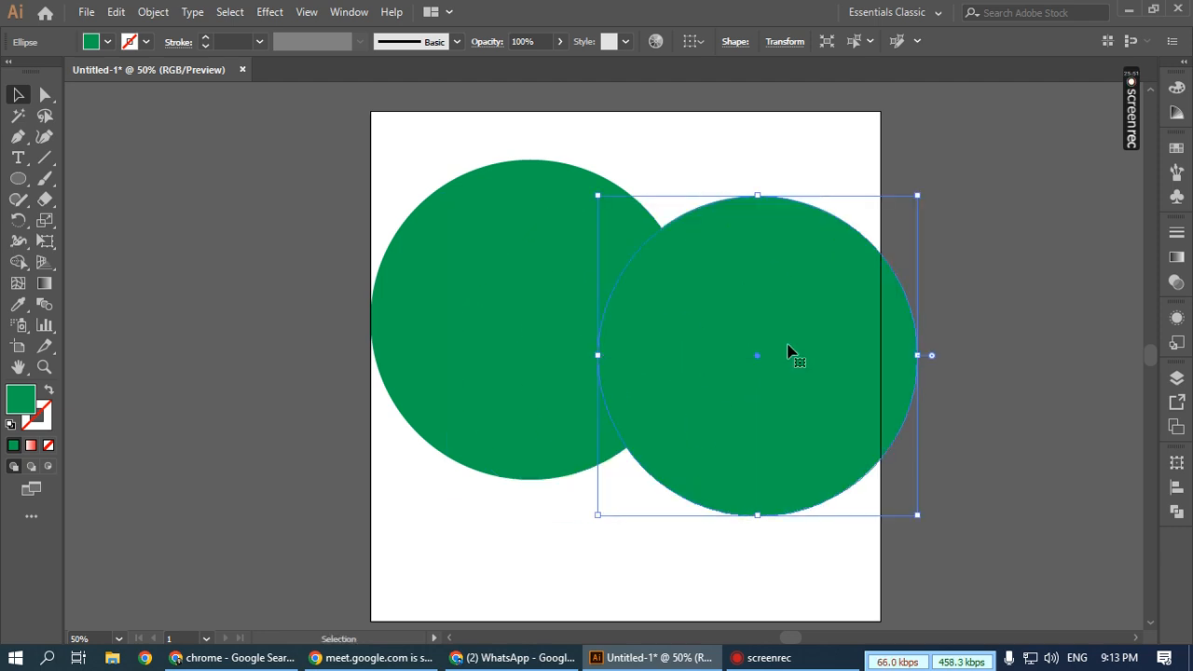
# - Replace the overlapping circle copy with one pasted in front of the original, offset it to the lower right and delete it
pyautogui.press('Delete')
pyautogui.click(690, 312)
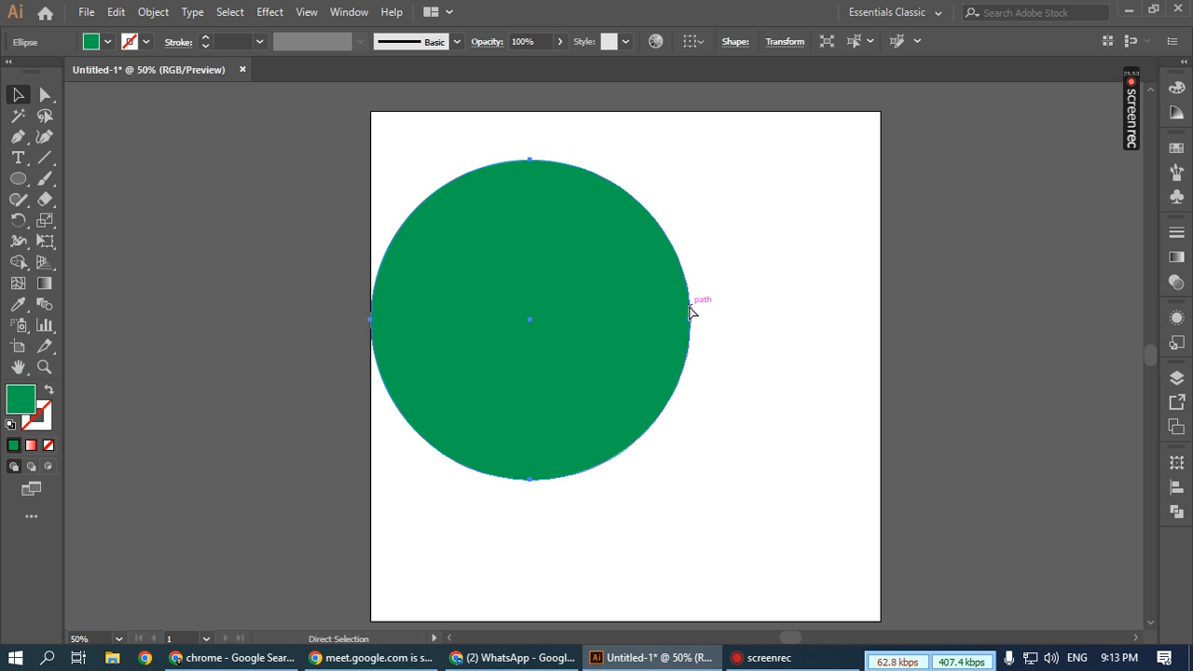
pyautogui.hotkey('ctrl', 'f')
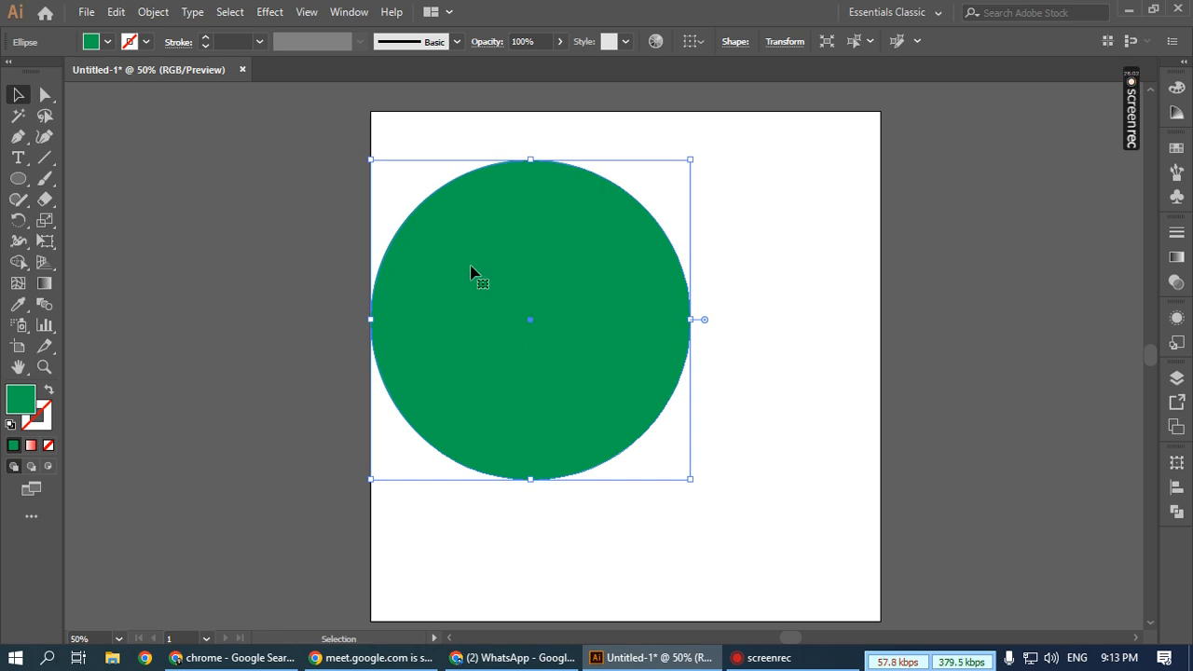
pyautogui.moveTo(482, 259); pyautogui.dragTo(597, 299)
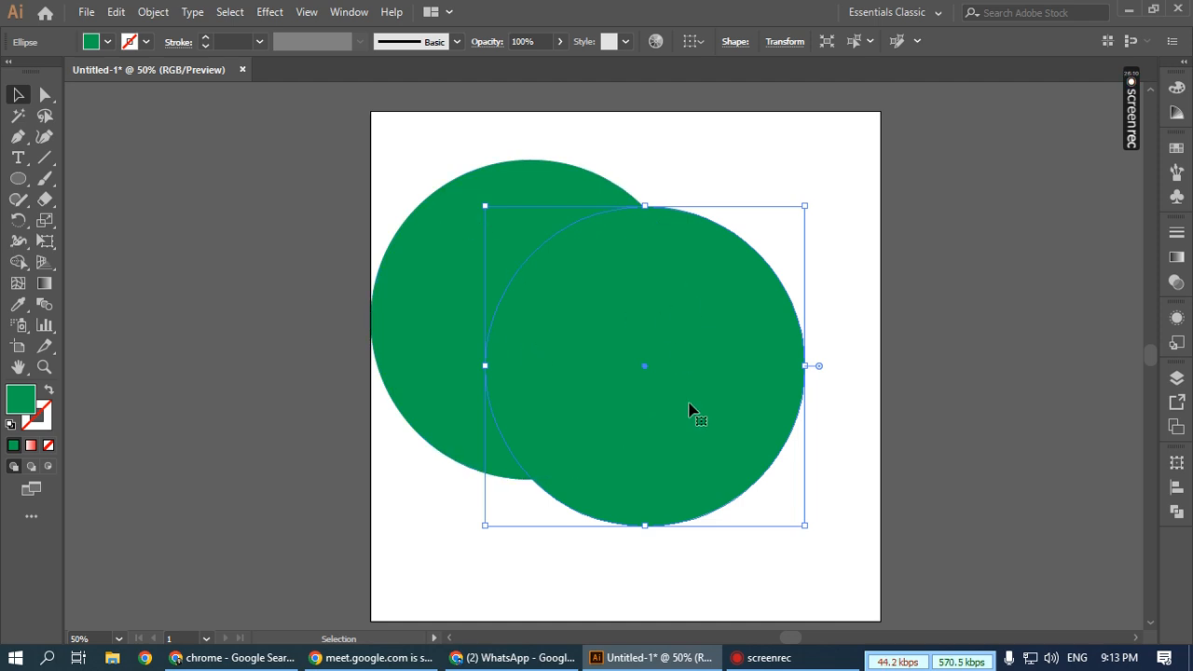
pyautogui.press('Delete')
# - Delete the green circle, undo the deletion and move the circle to roughly the middle of the artboard
pyautogui.click(653, 310)
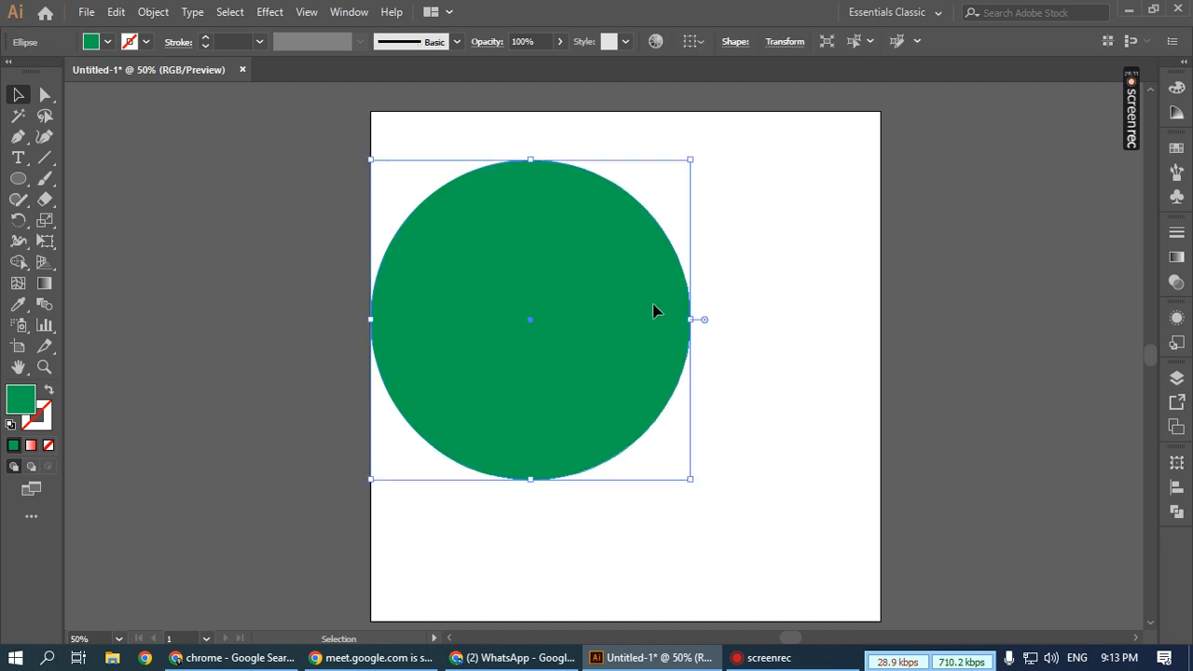
pyautogui.press('Delete')
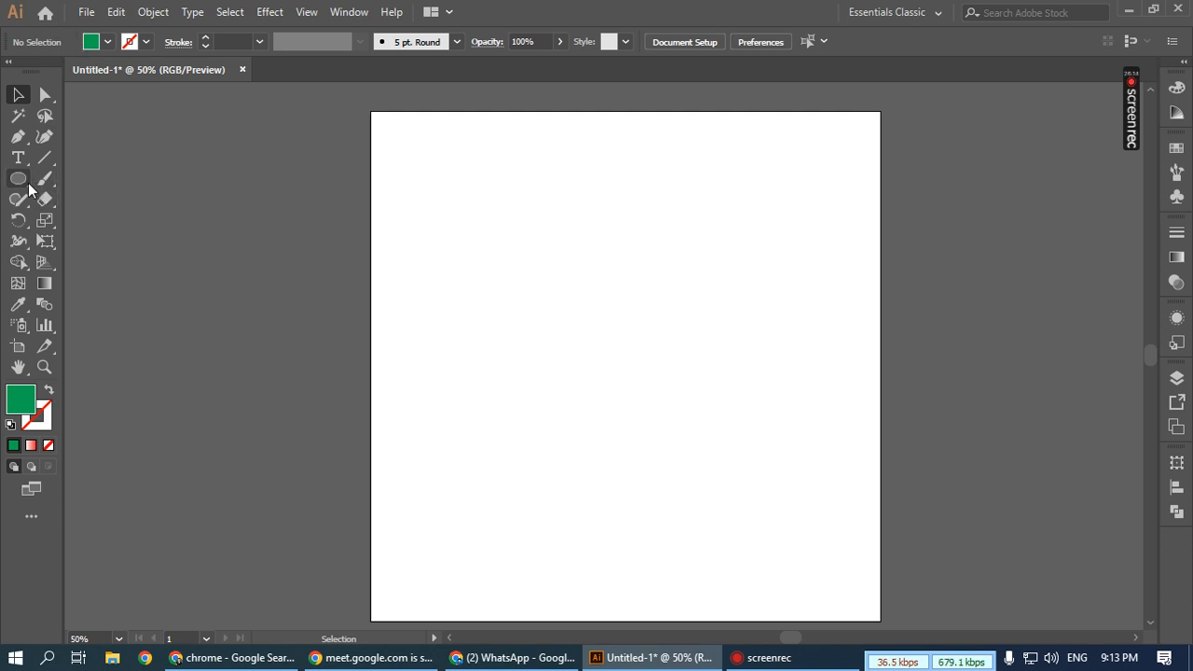
pyautogui.hotkey('ctrl', 'z')
pyautogui.moveTo(578, 276); pyautogui.dragTo(641, 313)
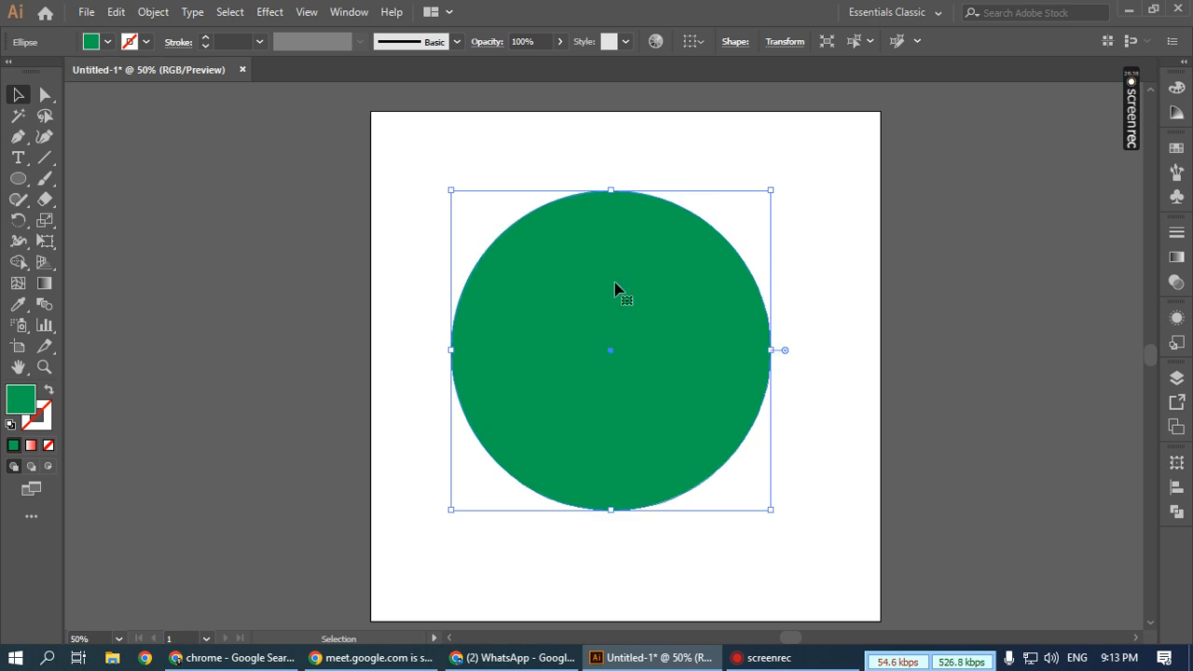
pyautogui.press('a')
pyautogui.press('v')
pyautogui.press('a')
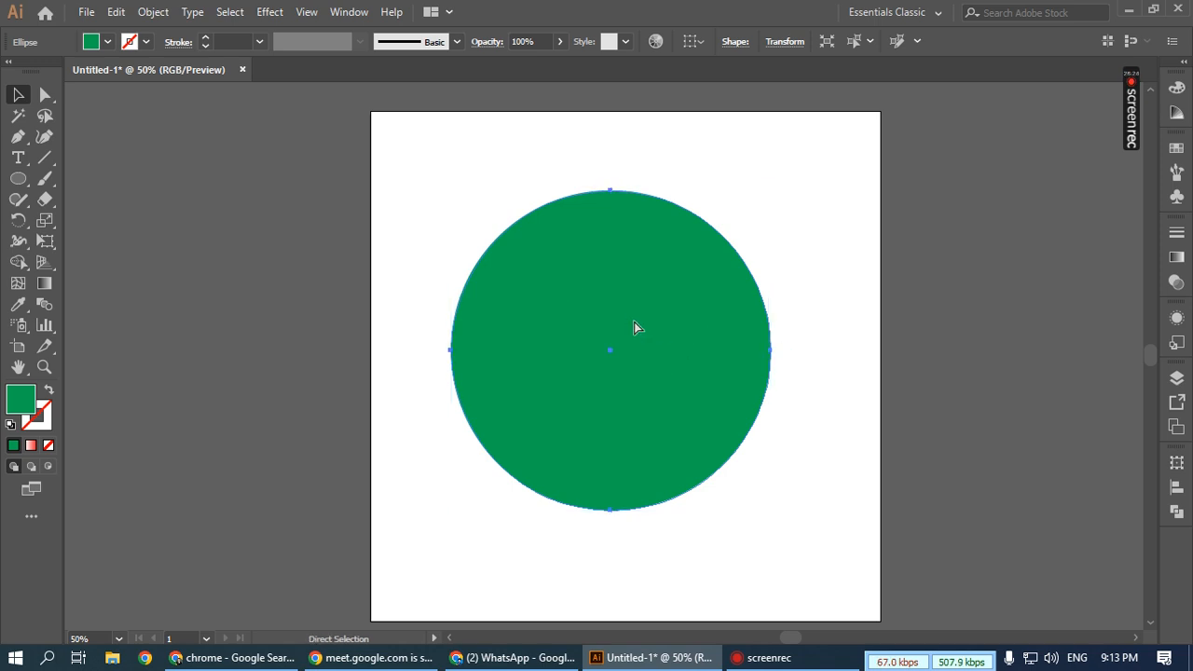
pyautogui.press('v')
pyautogui.moveTo(674, 314)
pyautogui.mouseDown()
pyautogui.moveTo(740, 325)
pyautogui.moveTo(724, 314)
pyautogui.moveTo(692, 331)
pyautogui.moveTo(663, 322)
pyautogui.moveTo(674, 332)
pyautogui.moveTo(665, 318)
pyautogui.mouseUp()
pyautogui.press('a')
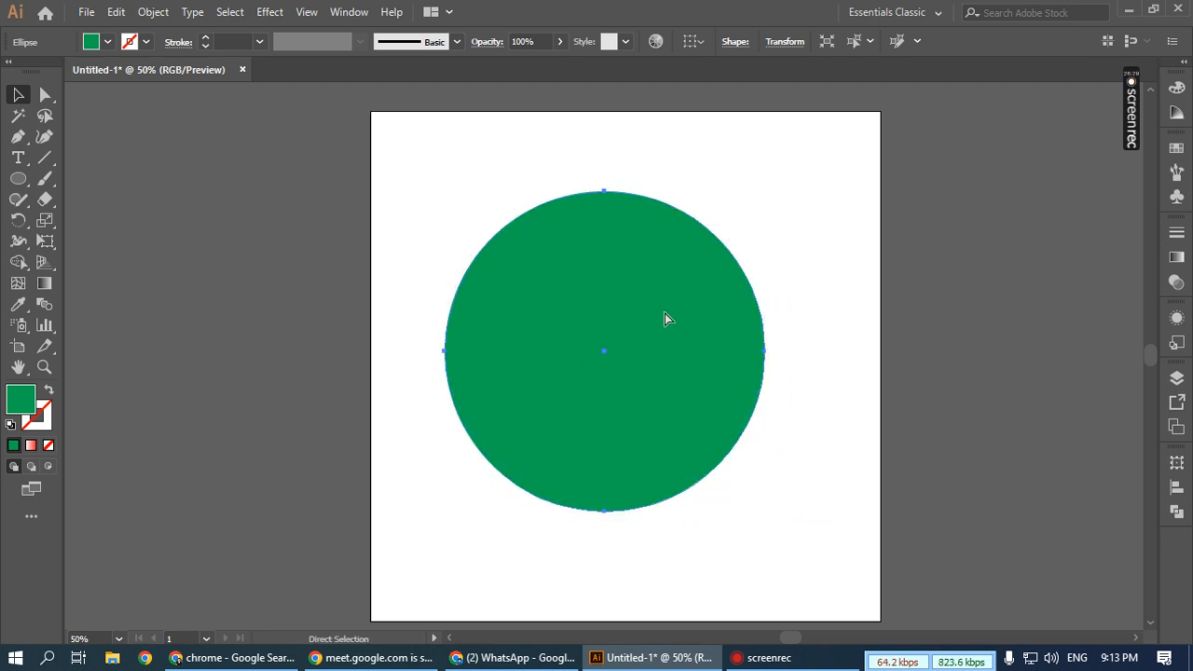
# - Shrink the circle copy concentrically to about half the green circle's diameter and fill it with red
pyautogui.press('v')
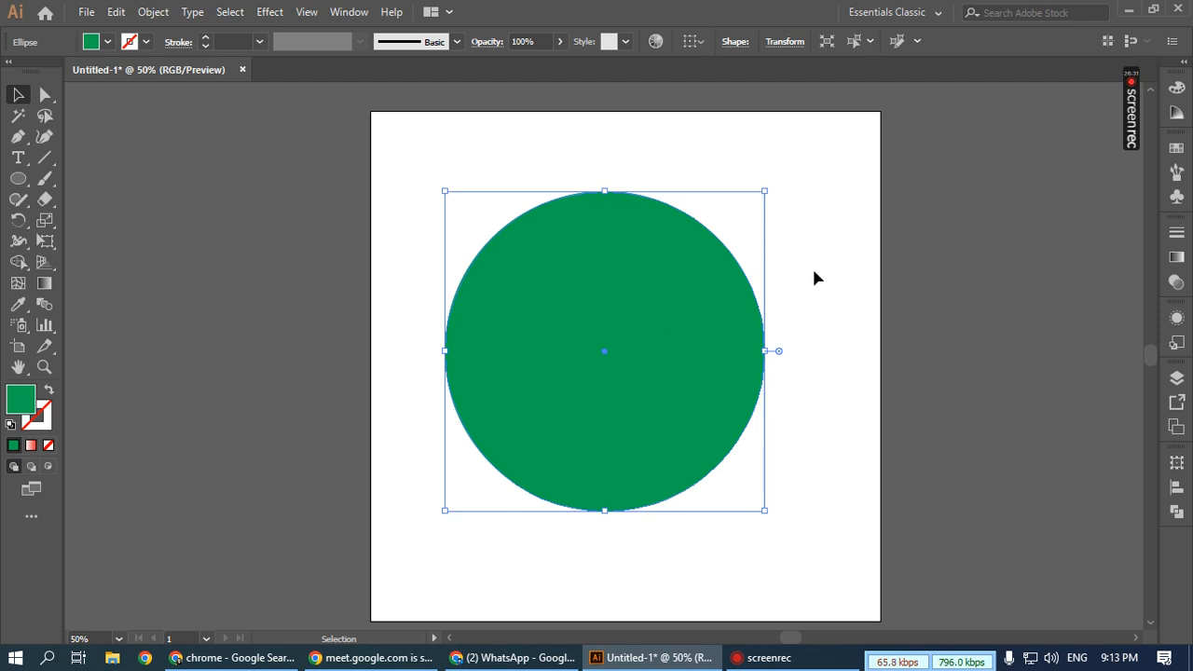
pyautogui.moveTo(768, 193); pyautogui.dragTo(706, 270)
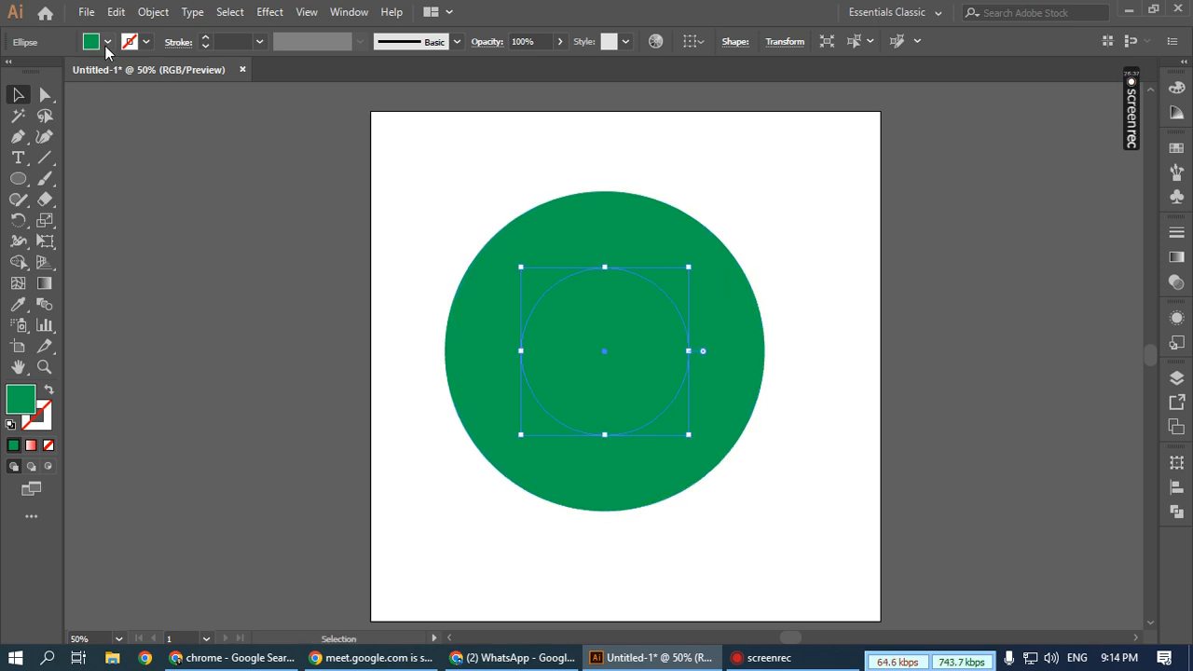
pyautogui.click(107, 42)
pyautogui.click(61, 72)
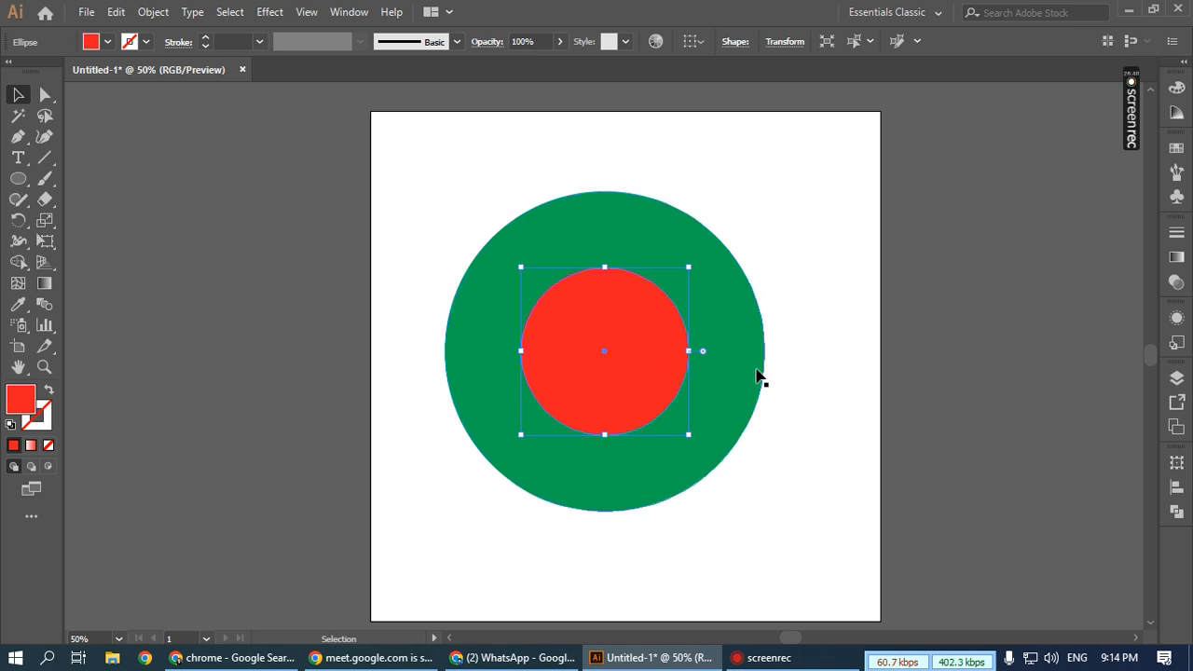
pyautogui.click(775, 488)
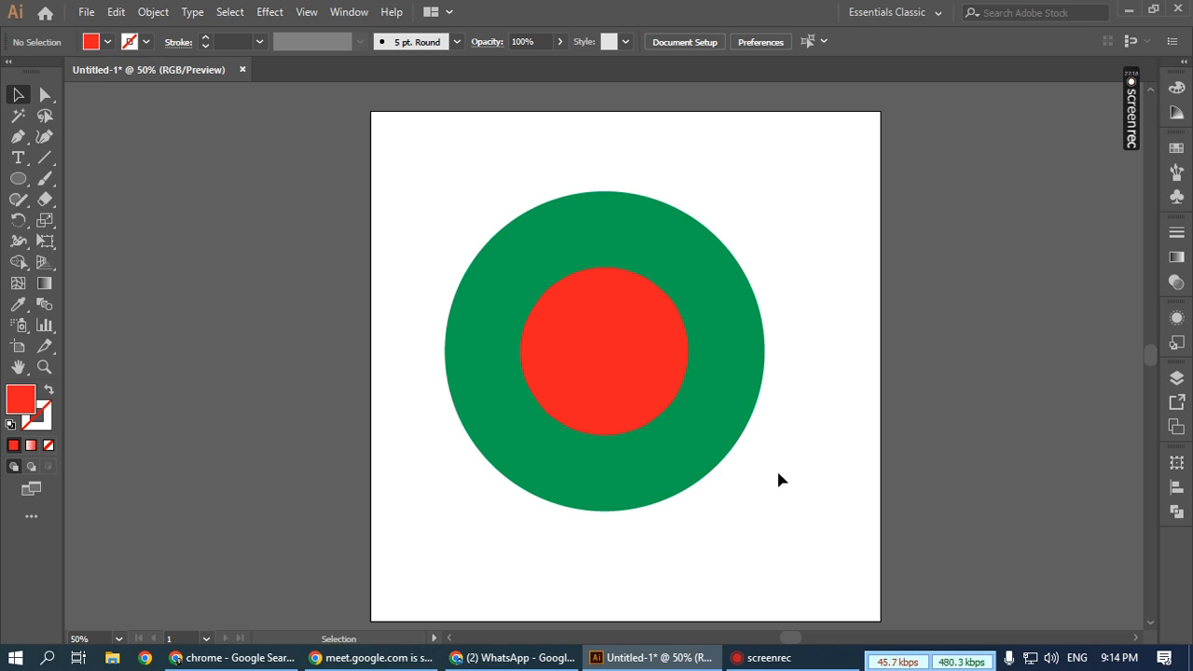
# - Delete both circles and draw a nearly square red rectangle in the upper-left part of the artboard
pyautogui.moveTo(824, 515); pyautogui.dragTo(530, 349)
pyautogui.press('Delete')
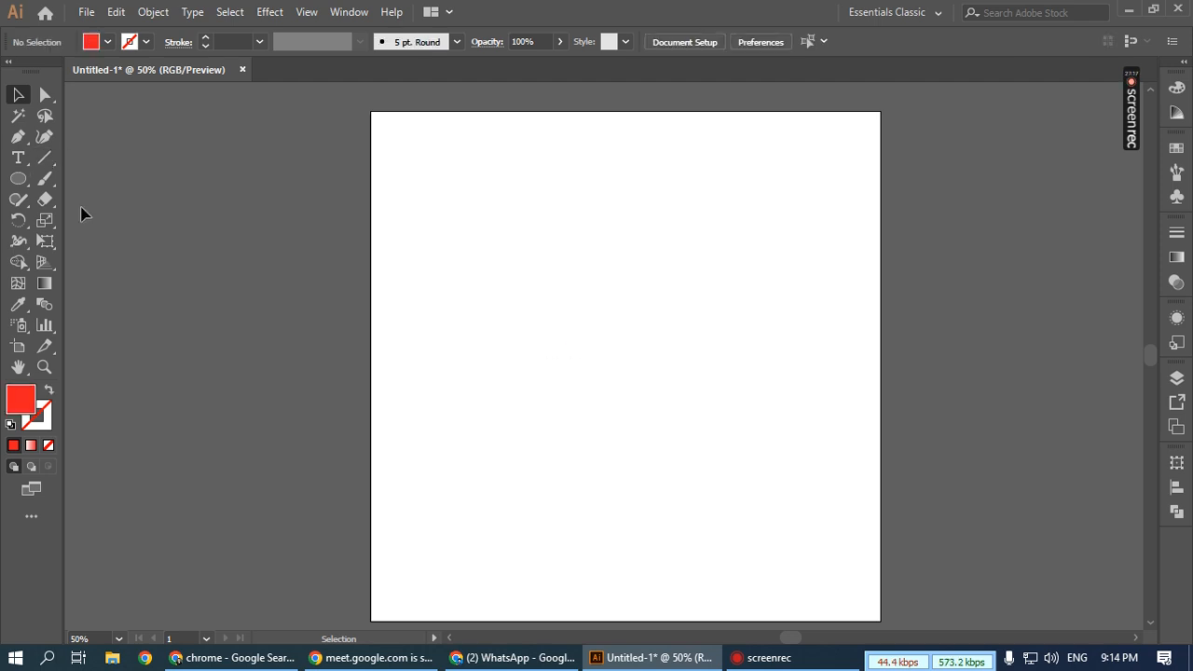
pyautogui.moveTo(29, 187); pyautogui.dragTo(93, 178)
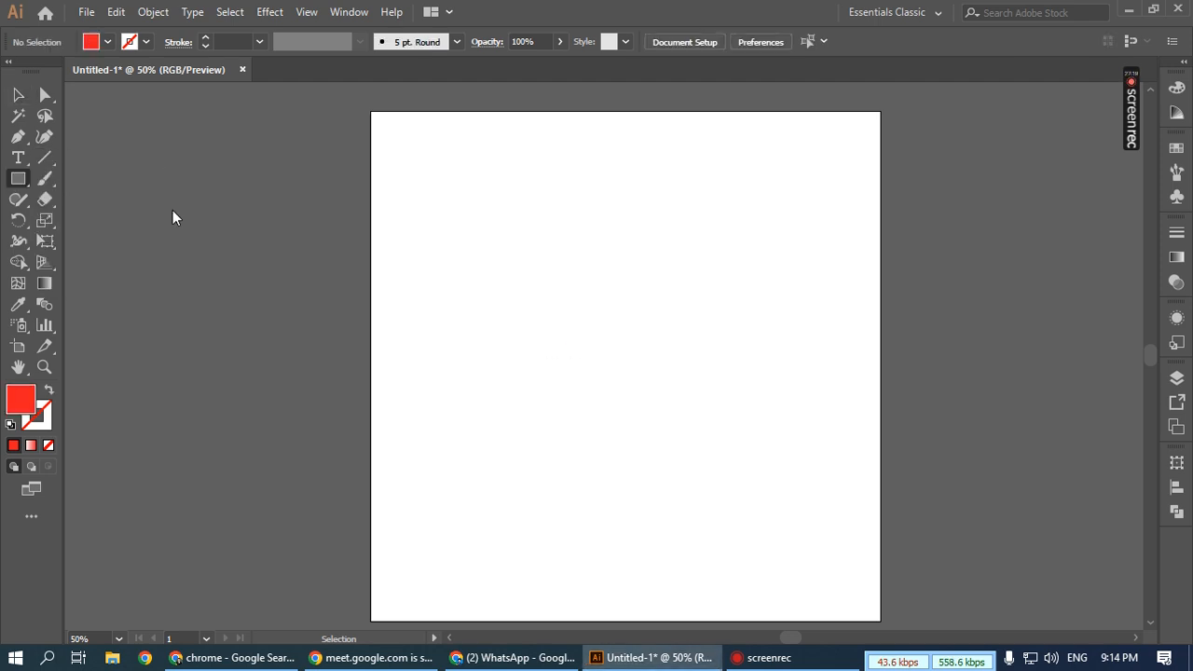
pyautogui.moveTo(426, 183); pyautogui.dragTo(551, 298)
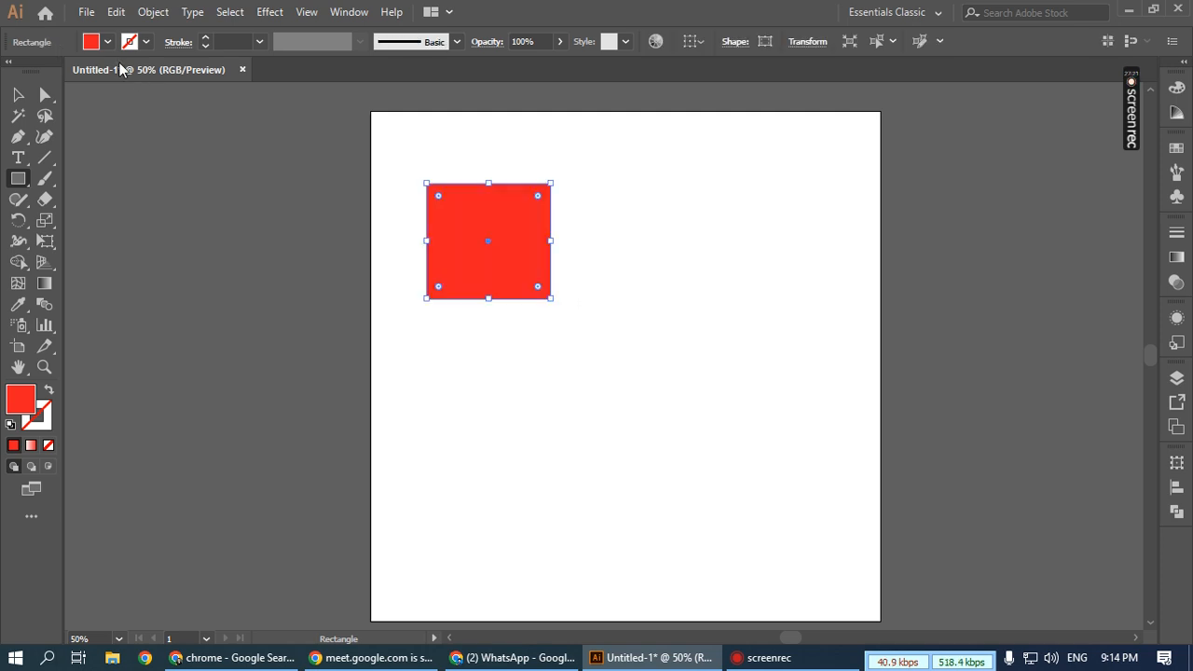
pyautogui.click(107, 42)
pyautogui.click(554, 4)
# - Duplicate the red rectangle twice, placing one copy to its lower right and the other below it
pyautogui.click(18, 95)
pyautogui.moveTo(468, 273); pyautogui.dragTo(515, 436)
pyautogui.moveTo(507, 347); pyautogui.dragTo(608, 370)
pyautogui.moveTo(541, 456); pyautogui.dragTo(552, 494)
pyautogui.moveTo(556, 397); pyautogui.dragTo(612, 376)
# - Scale all three rectangles down together to about two thirds and move them up the artboard
pyautogui.moveTo(765, 206); pyautogui.dragTo(434, 517)
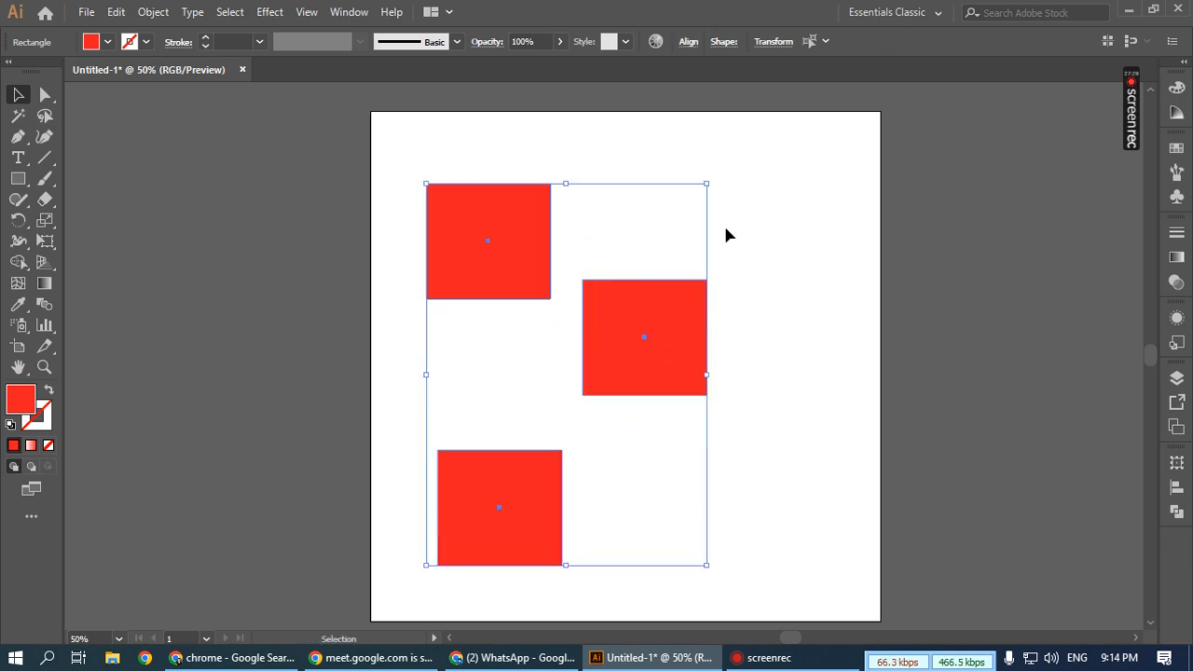
pyautogui.moveTo(708, 184); pyautogui.dragTo(658, 248)
pyautogui.moveTo(618, 354); pyautogui.dragTo(595, 249)
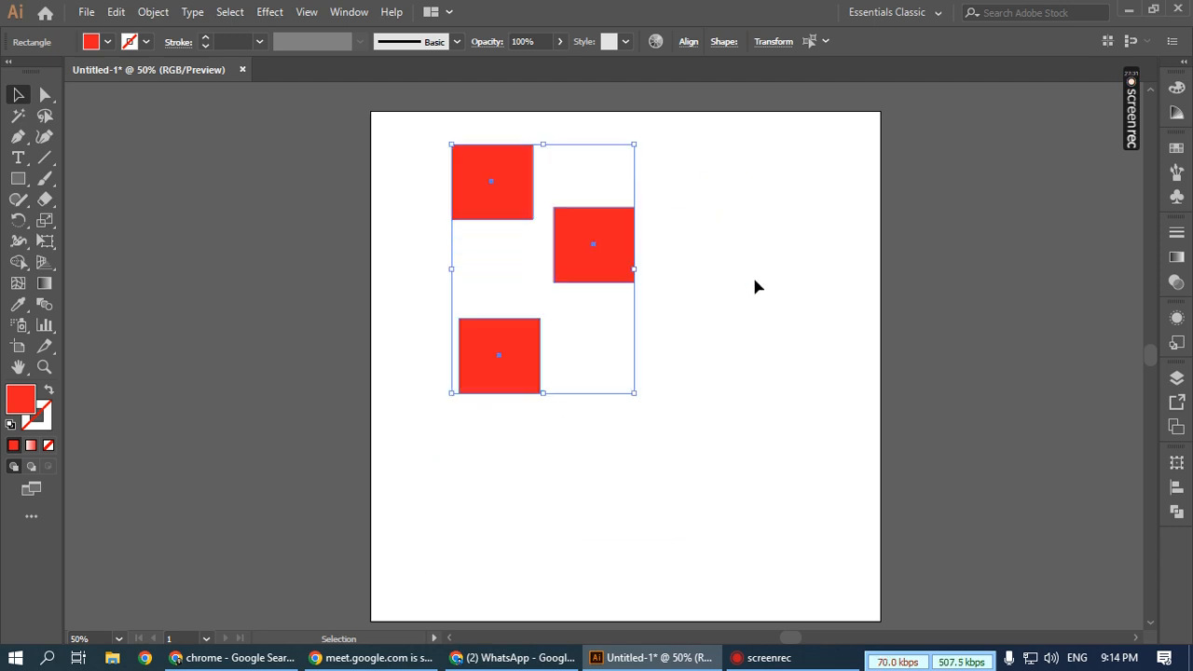
pyautogui.click(756, 285)
# - Fill the right-hand rectangle with dark green and change its fill to brown
pyautogui.click(620, 251)
pyautogui.click(107, 41)
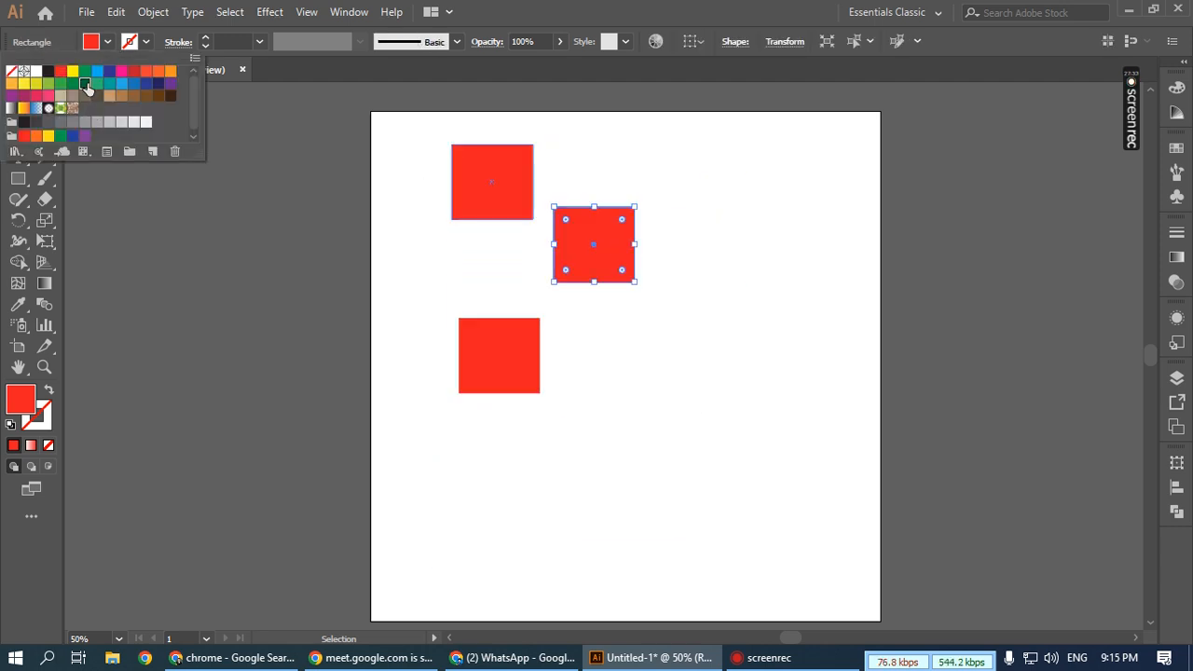
pyautogui.click(85, 83)
pyautogui.click(530, 358)
pyautogui.click(107, 41)
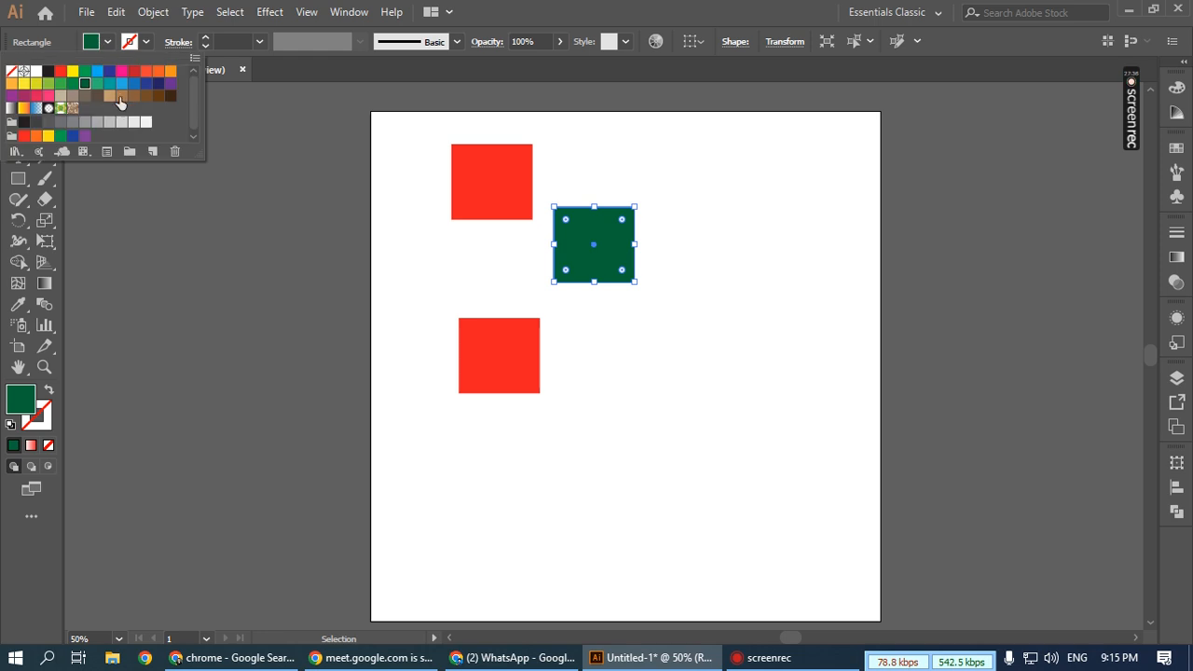
pyautogui.click(121, 96)
# - Fill the lowest rectangle with teal and deselect it
pyautogui.click(570, 270)
pyautogui.click(528, 364)
pyautogui.click(108, 41)
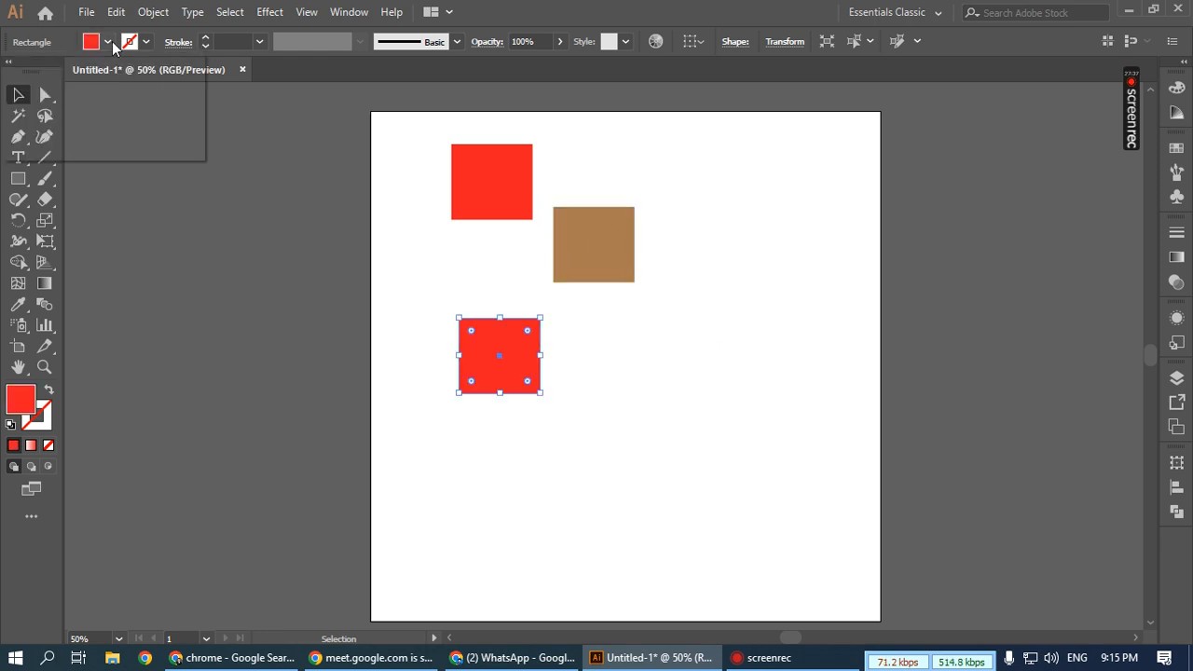
pyautogui.click(116, 93)
pyautogui.click(100, 80)
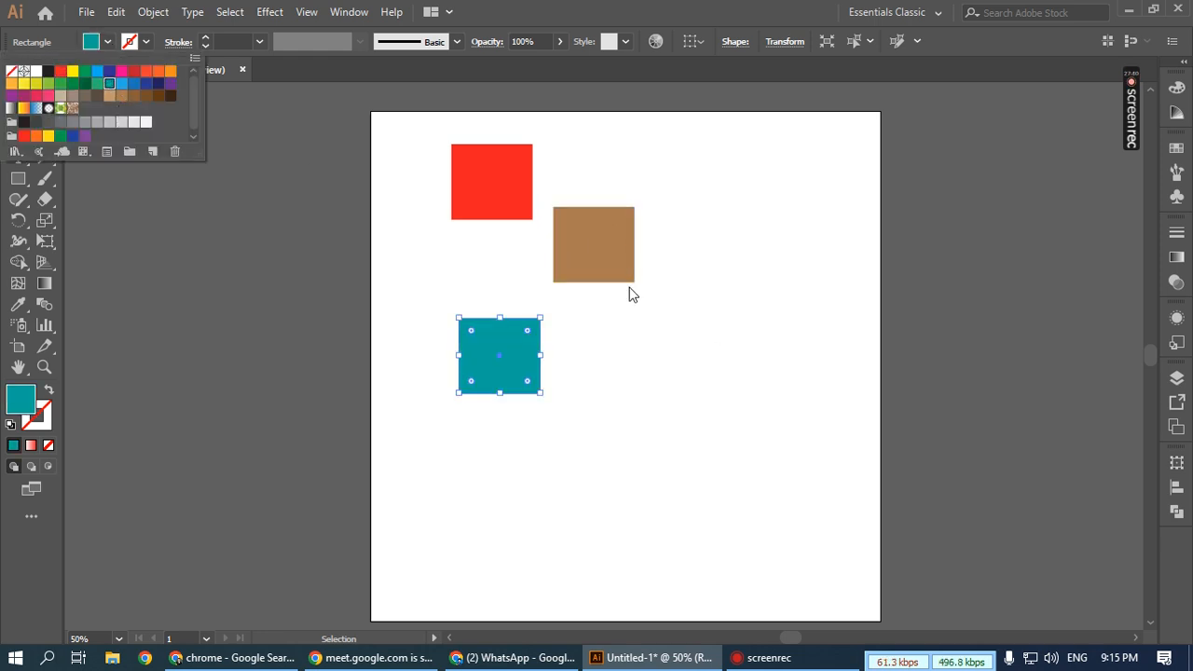
pyautogui.click(755, 391)
pyautogui.click(755, 385)
# - Shift the brown rectangle to the lower right, the teal one to the upper right and the red one to the lower left
pyautogui.moveTo(604, 263); pyautogui.dragTo(636, 285)
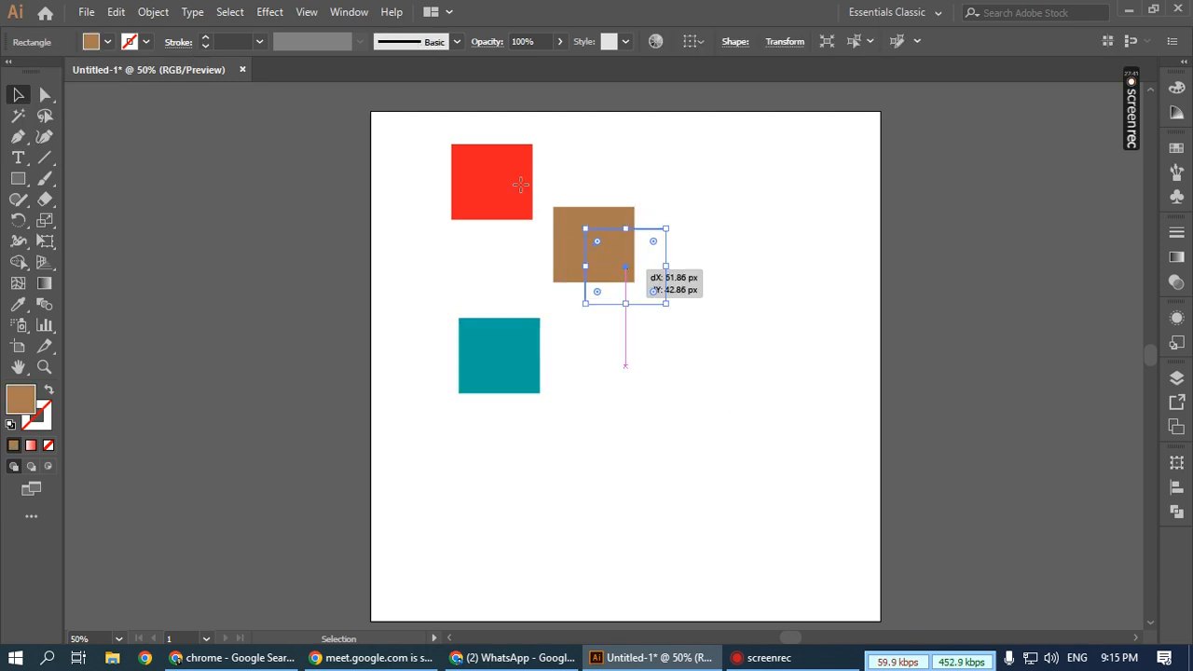
pyautogui.click(519, 187)
pyautogui.moveTo(531, 348)
pyautogui.mouseDown()
pyautogui.moveTo(617, 410)
pyautogui.moveTo(548, 335)
pyautogui.mouseUp()
pyautogui.moveTo(493, 218); pyautogui.dragTo(472, 250)
pyautogui.click(661, 351)
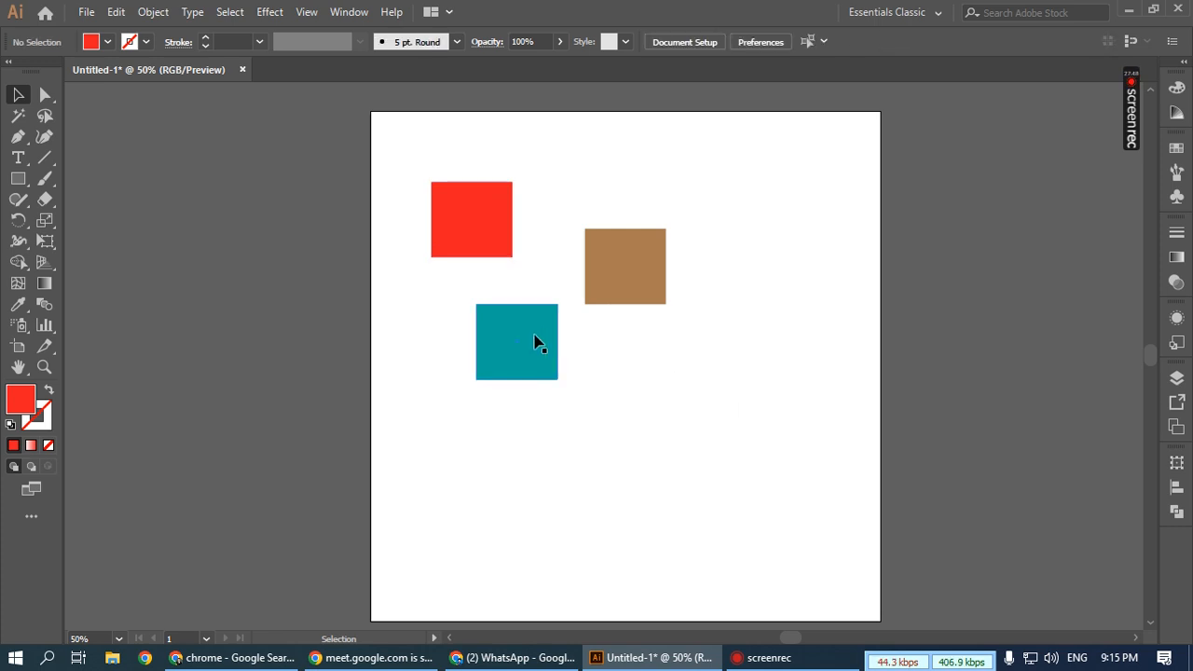
# - Arrange the teal and brown rectangles in a level row to the right of the red one
pyautogui.moveTo(524, 341); pyautogui.dragTo(618, 227)
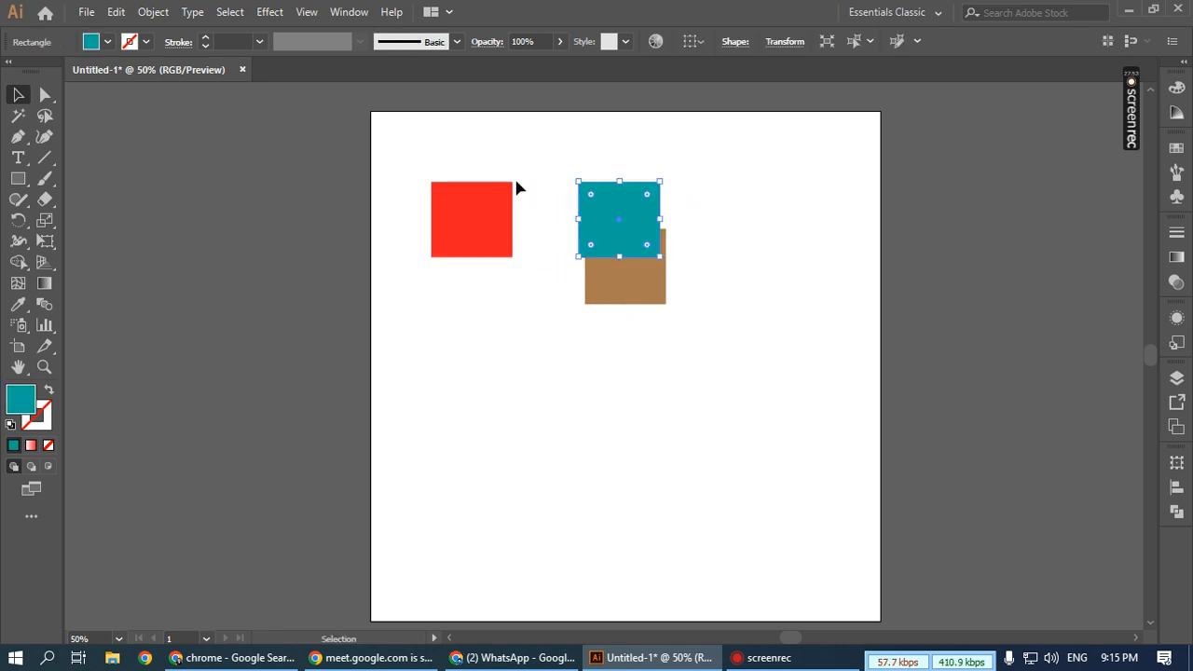
pyautogui.moveTo(632, 283); pyautogui.dragTo(768, 236)
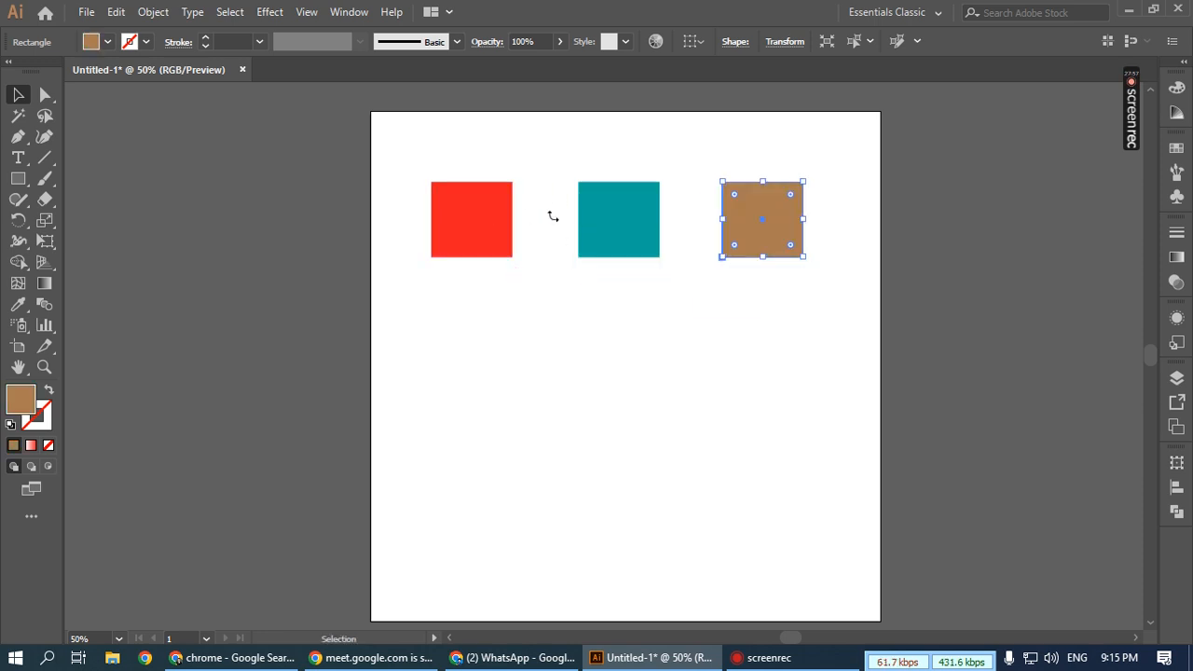
pyautogui.click(702, 364)
# - Move the teal and brown rectangles down so the three rectangles form a loose diagonal from upper left to lower right
pyautogui.moveTo(756, 244); pyautogui.dragTo(750, 366)
pyautogui.moveTo(638, 238); pyautogui.dragTo(565, 381)
pyautogui.click(625, 267)
pyautogui.moveTo(763, 349); pyautogui.dragTo(750, 492)
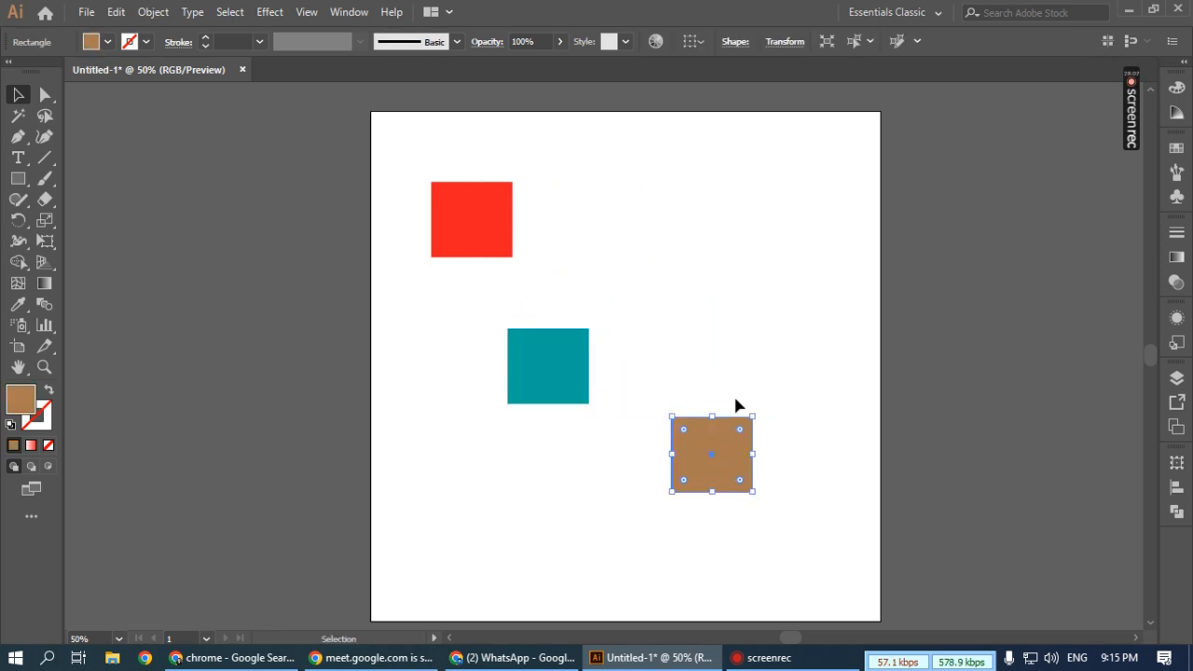
pyautogui.moveTo(587, 373); pyautogui.dragTo(603, 387)
# - Select all three rectangles and bring up the full set of Align options
pyautogui.moveTo(814, 529); pyautogui.dragTo(448, 223)
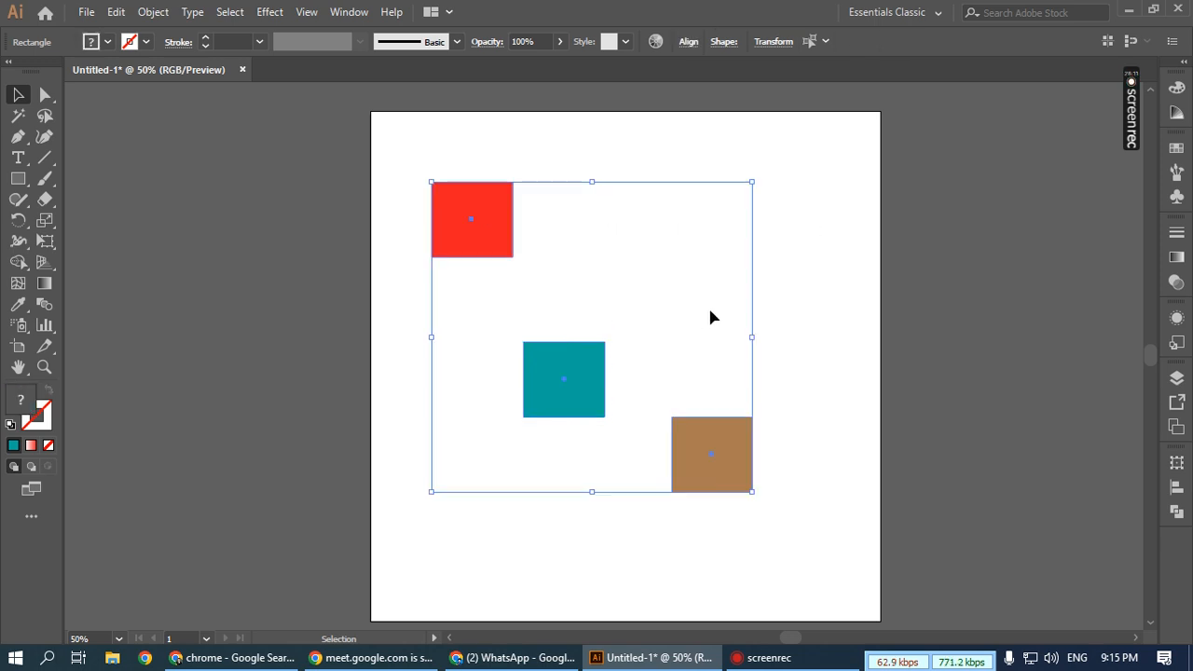
pyautogui.click(689, 43)
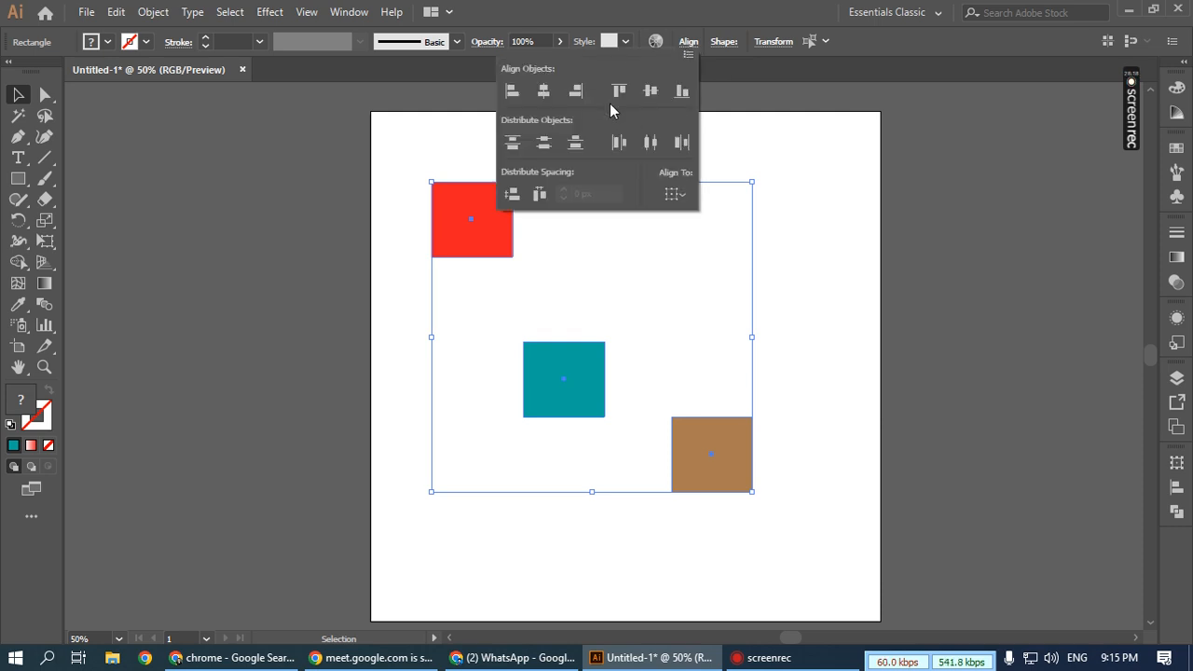
pyautogui.click(1176, 488)
pyautogui.click(1177, 488)
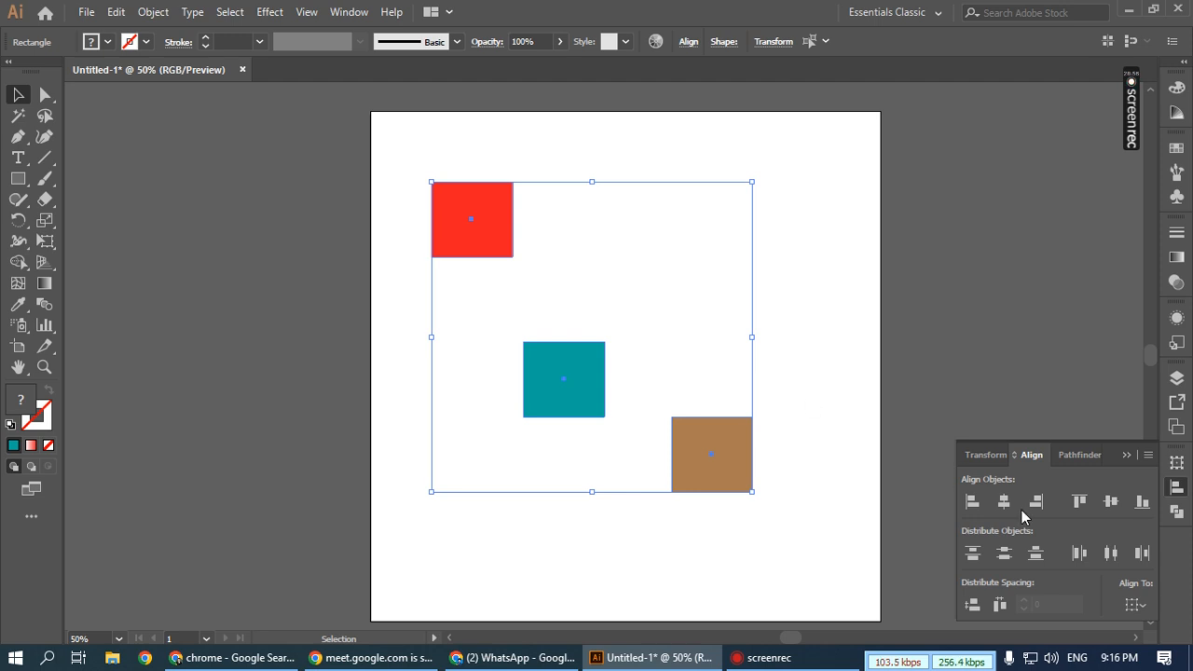
# - Try aligning the three rectangles by their left edges, horizontal centres and right edges, undoing each alignment
pyautogui.click(970, 502)
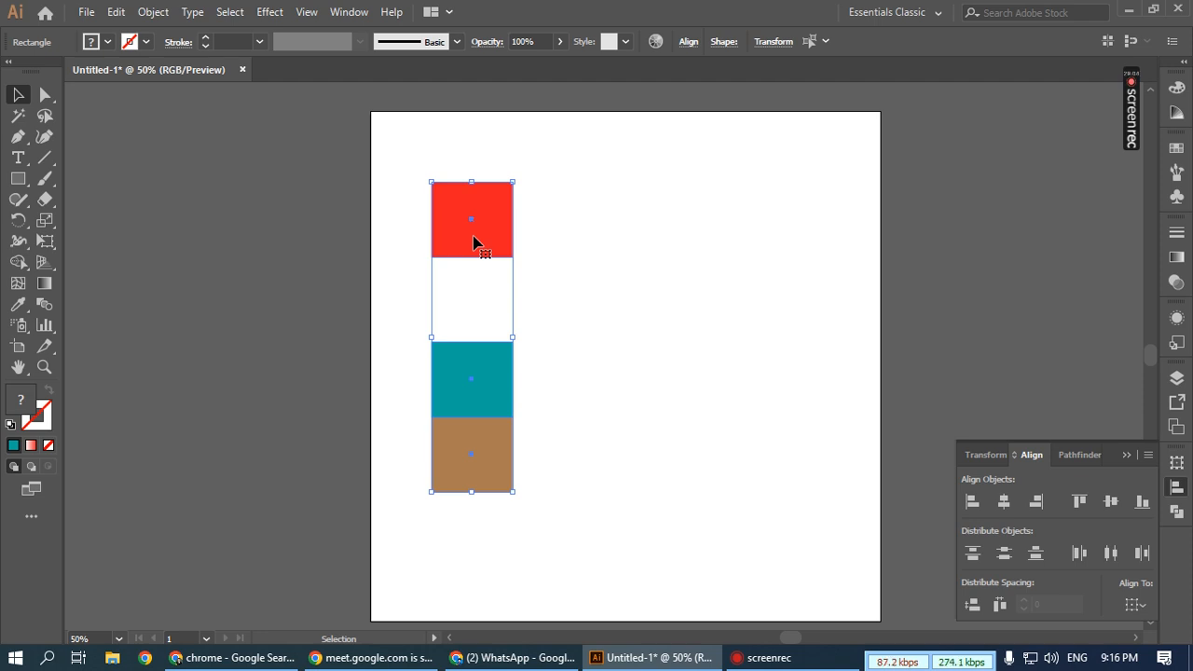
pyautogui.hotkey('ctrl', 'z')
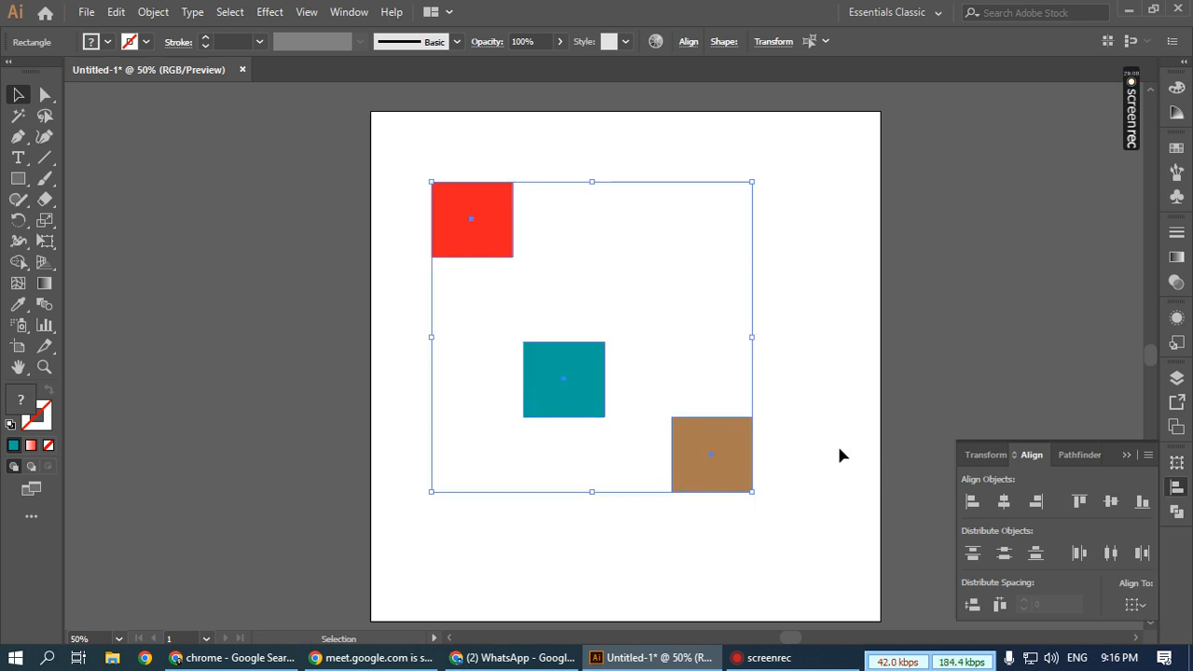
pyautogui.click(1004, 503)
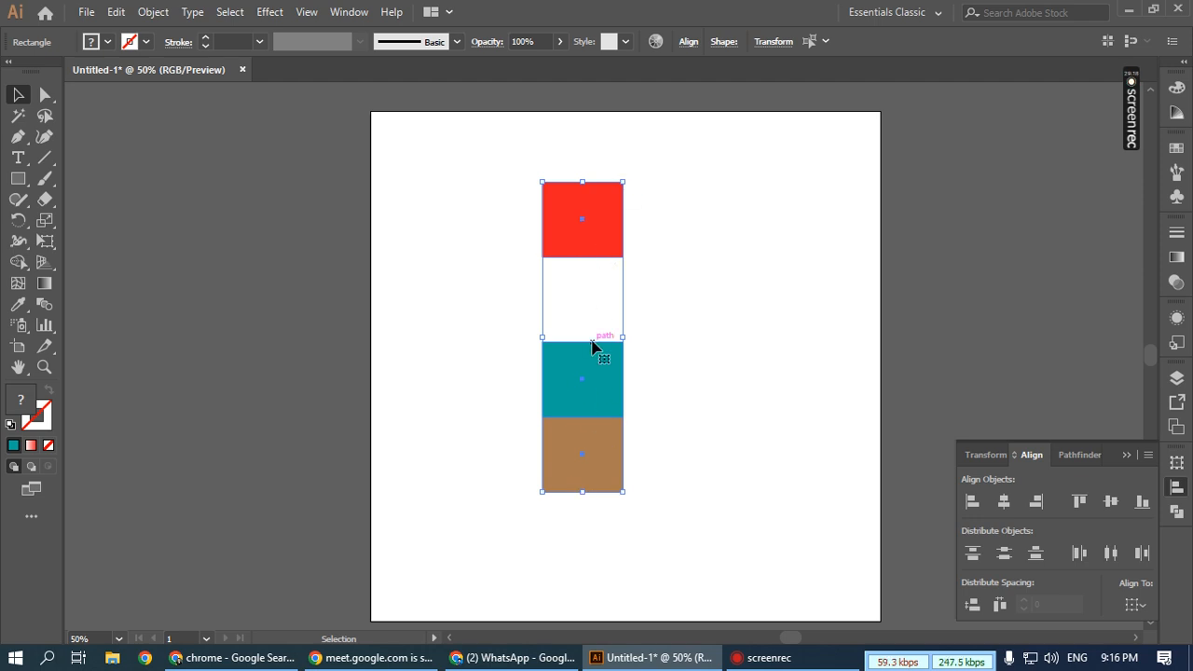
pyautogui.hotkey('ctrl', 'z')
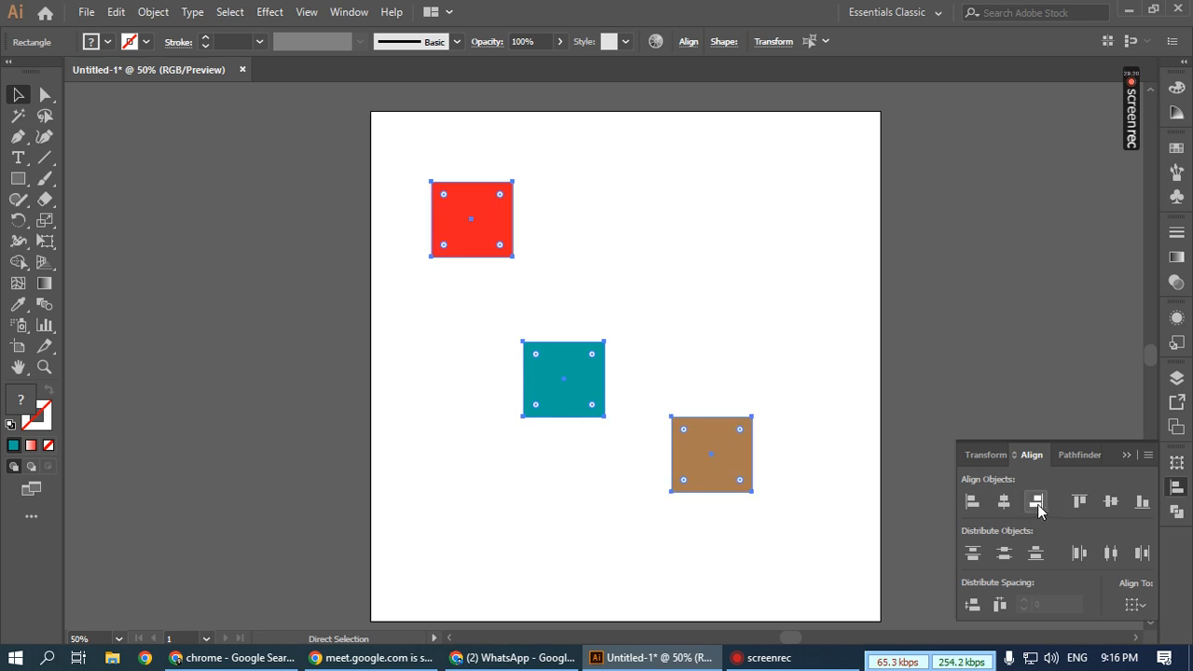
pyautogui.click(1038, 504)
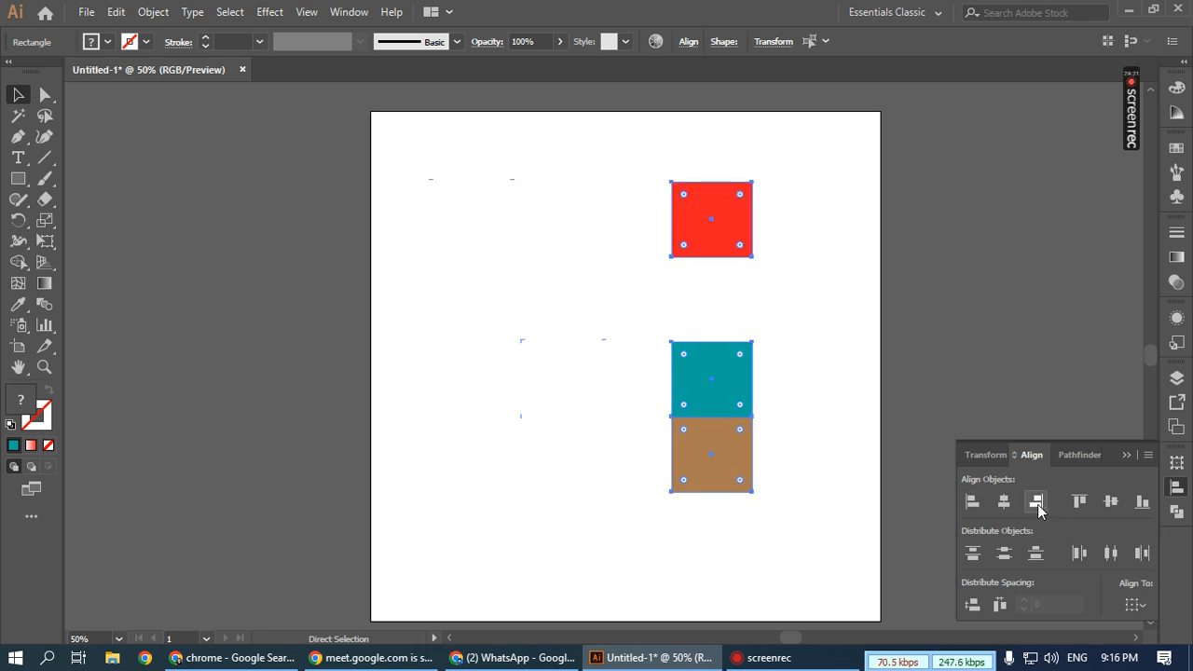
pyautogui.hotkey('ctrl', 'z')
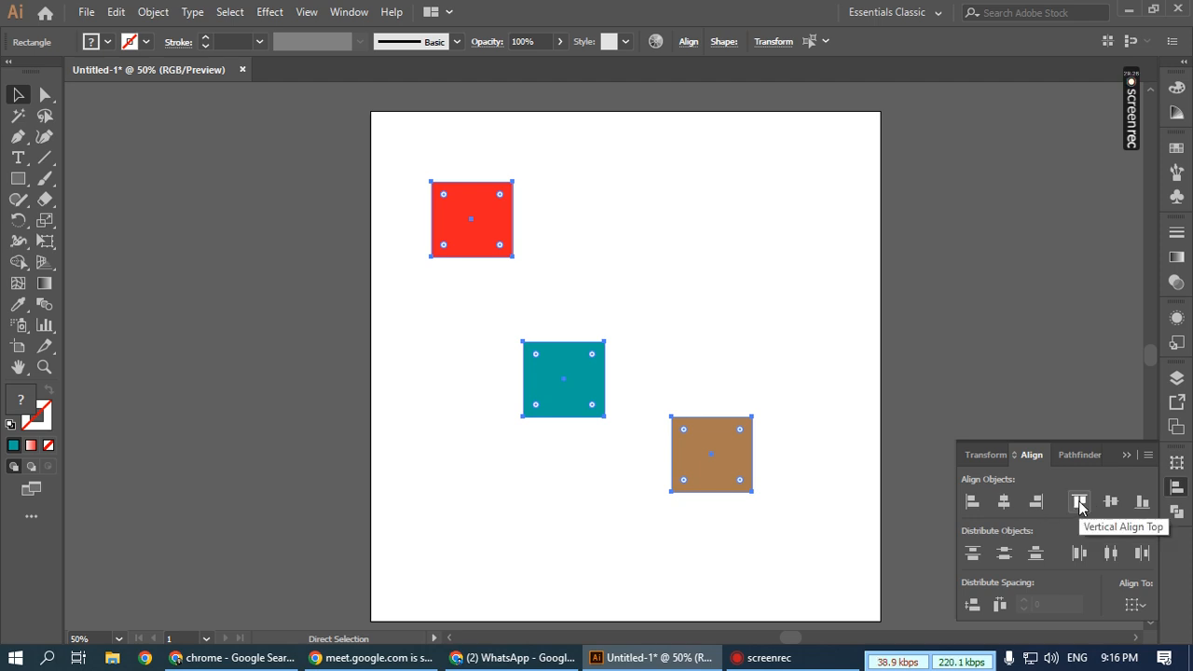
# - Try aligning the three rectangles by their top edges and vertical centres, undoing each, and align them by their bottom edges
pyautogui.click(1079, 503)
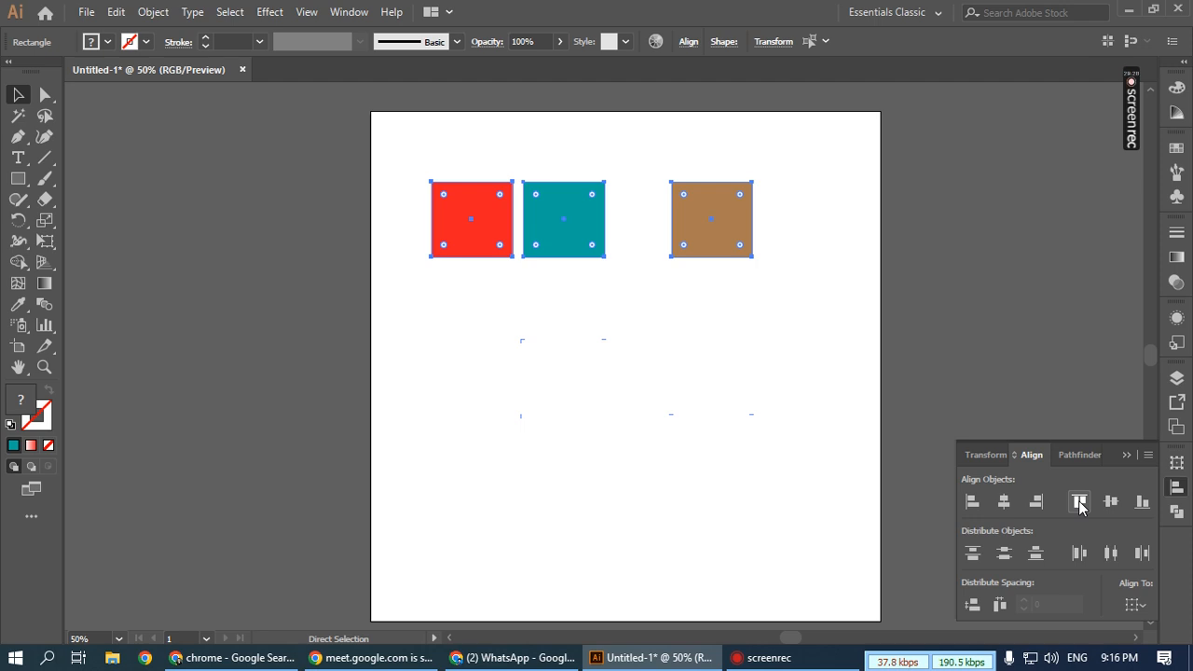
pyautogui.hotkey('ctrl', 'z')
pyautogui.click(1114, 503)
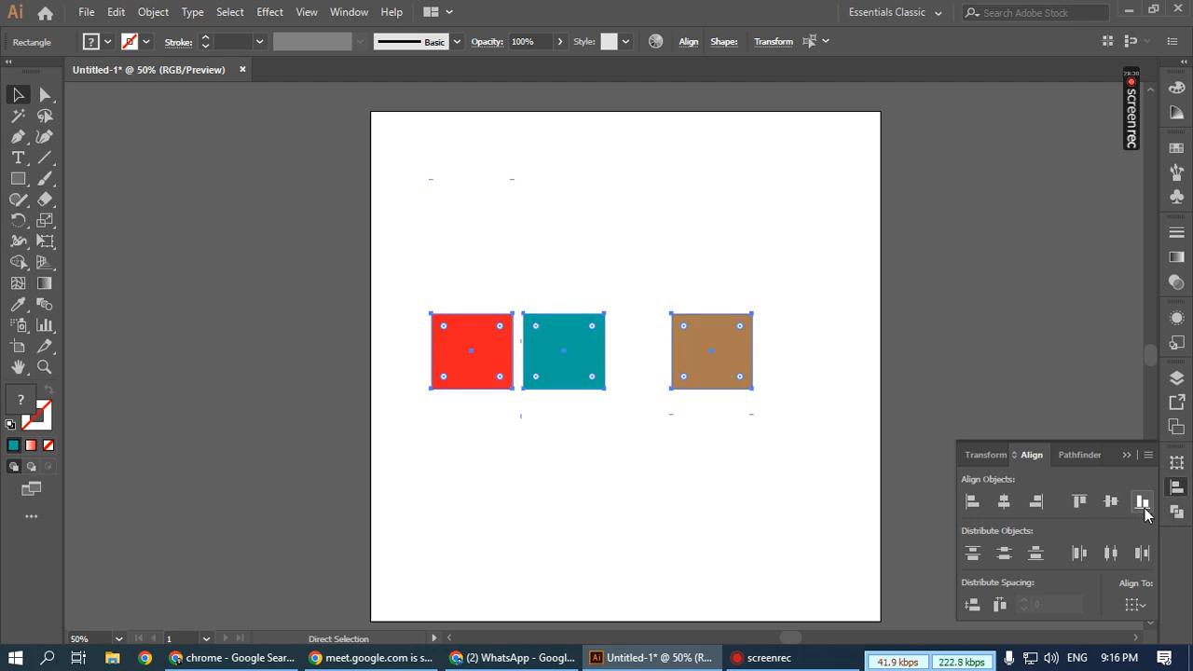
pyautogui.hotkey('ctrl', 'z')
pyautogui.click(1141, 504)
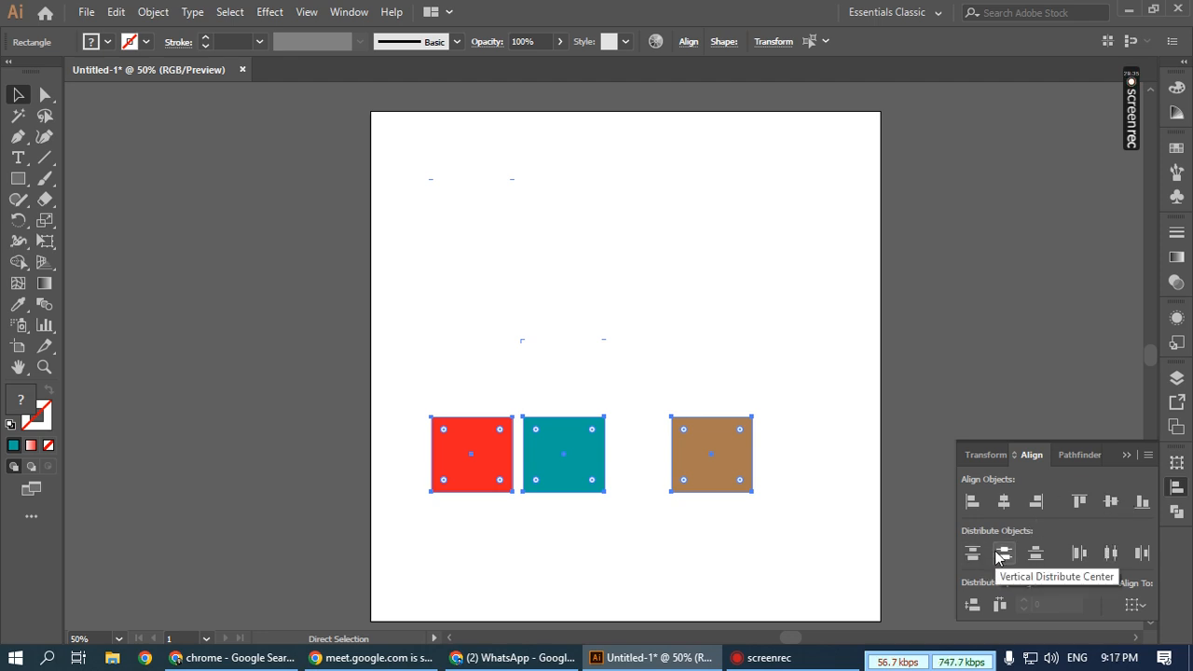
# - Duplicate the brown rectangle, moving the copy to the artboard's upper right corner and the red rectangle to its upper left corner
pyautogui.click(842, 559)
pyautogui.moveTo(693, 465); pyautogui.dragTo(595, 325)
pyautogui.moveTo(615, 327); pyautogui.dragTo(767, 391)
pyautogui.moveTo(538, 445); pyautogui.dragTo(442, 186)
pyautogui.moveTo(767, 381); pyautogui.dragTo(821, 188)
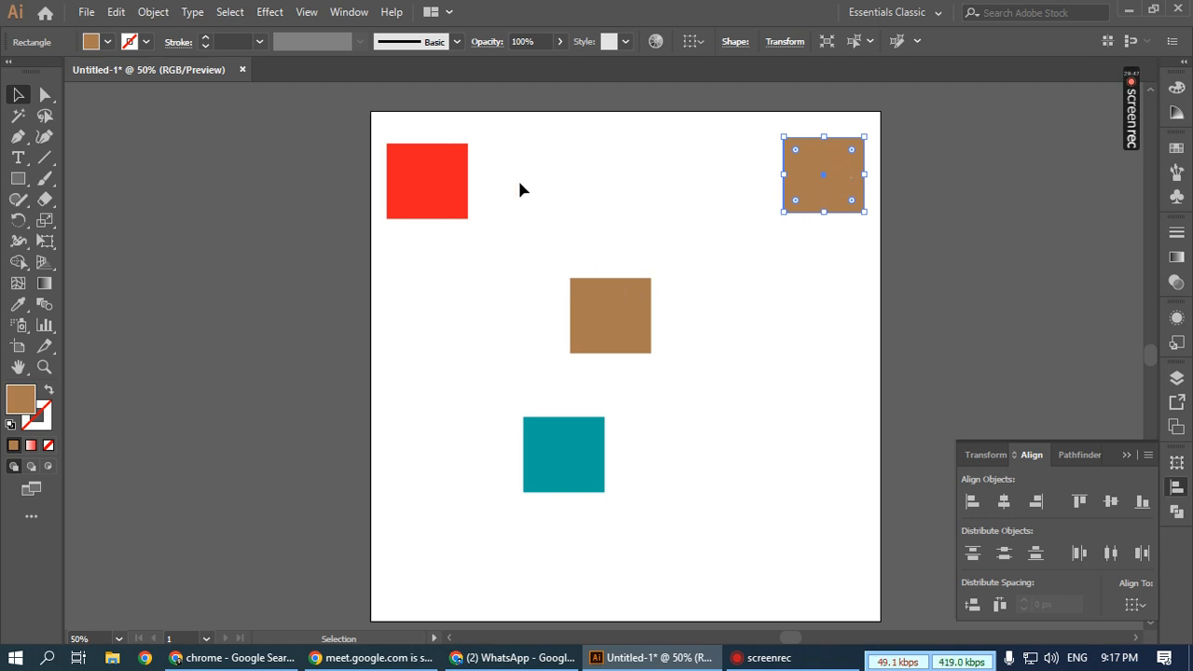
# - Arrange the four rectangles in a level row near the artboard's upper edge, ordered red, brown, teal, brown
pyautogui.moveTo(839, 193); pyautogui.dragTo(838, 199)
pyautogui.click(793, 300)
pyautogui.moveTo(620, 331); pyautogui.dragTo(548, 398)
pyautogui.moveTo(557, 453); pyautogui.dragTo(679, 180)
pyautogui.click(736, 325)
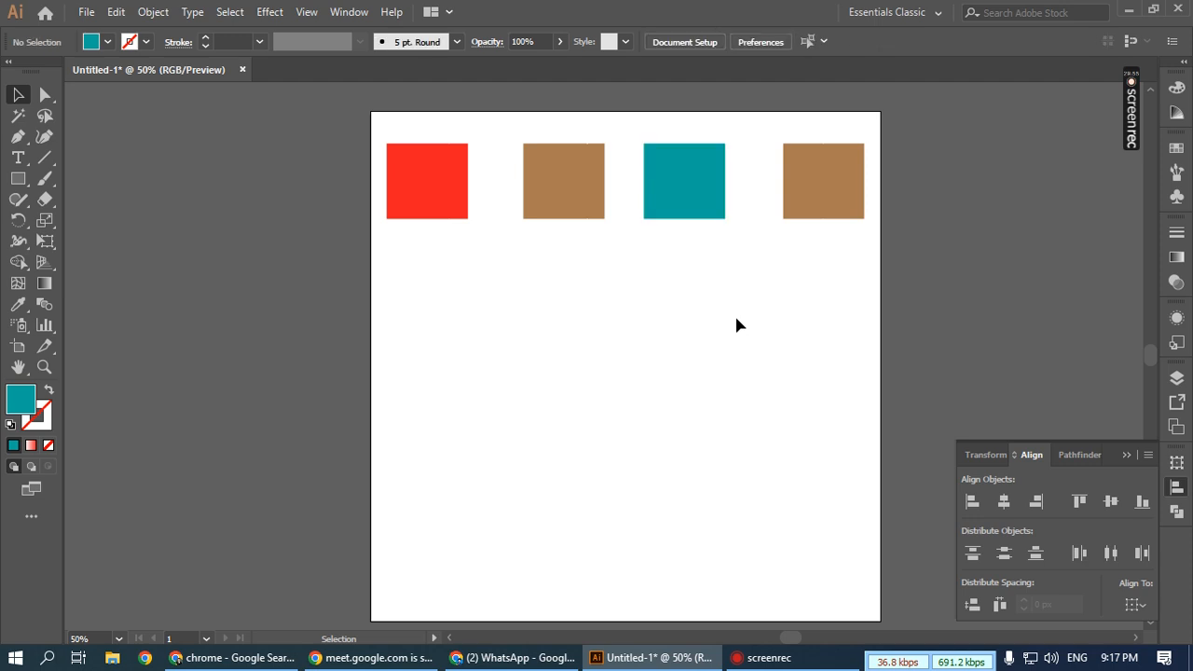
# - Try distributing the four rectangles evenly by their horizontal centres and undo the distribution
pyautogui.moveTo(848, 285); pyautogui.dragTo(431, 180)
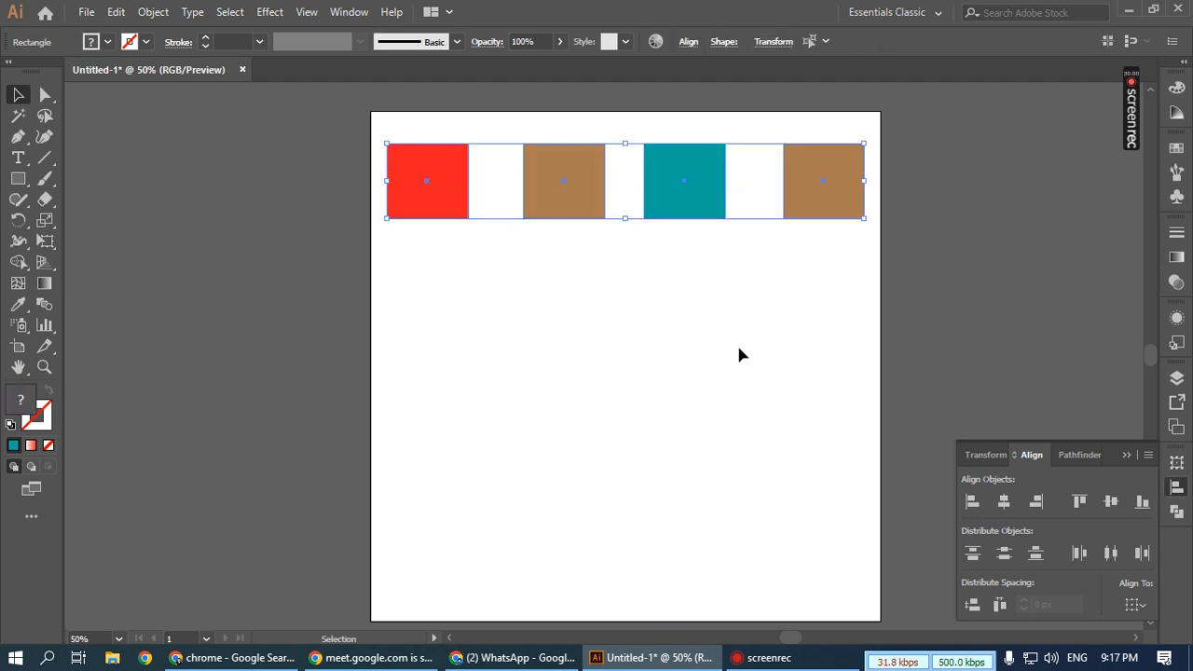
pyautogui.click(1111, 553)
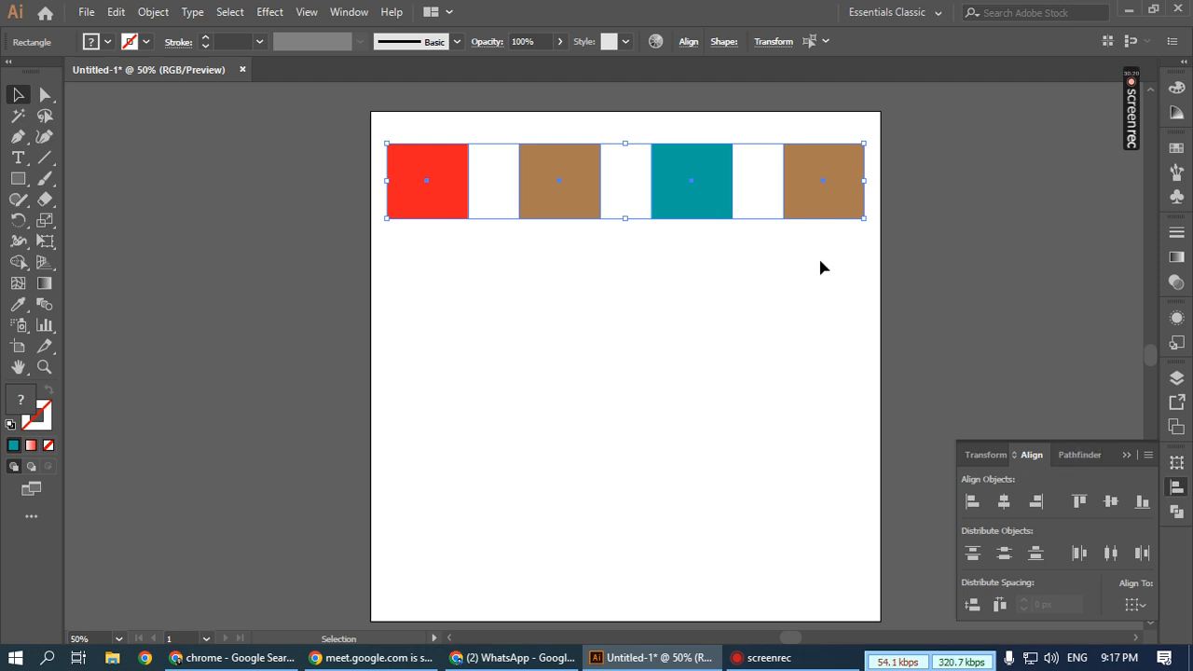
pyautogui.hotkey('ctrl', 'z')
pyautogui.hotkey('ctrl', 'z')
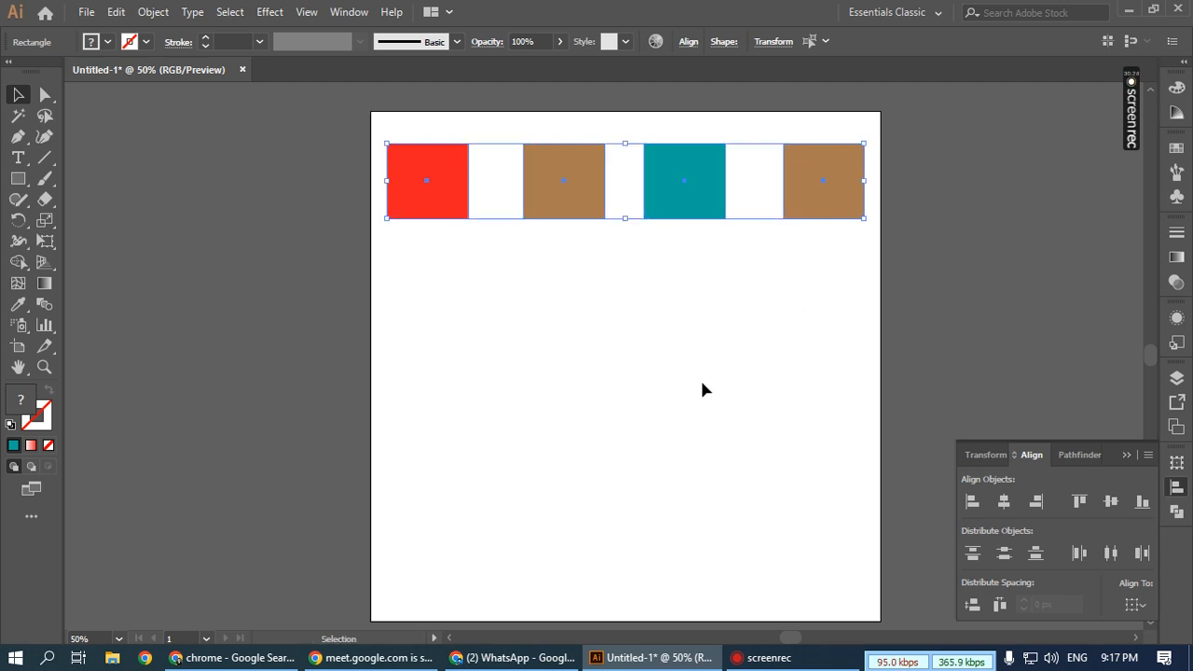
pyautogui.click(533, 662)
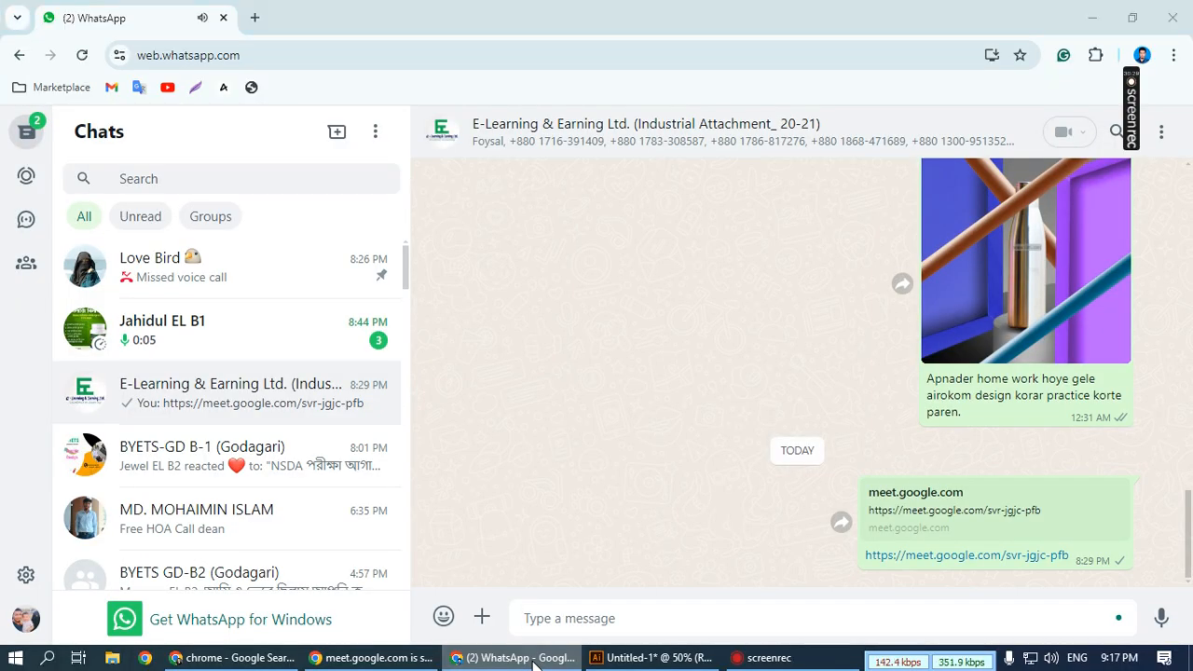
pyautogui.click(533, 661)
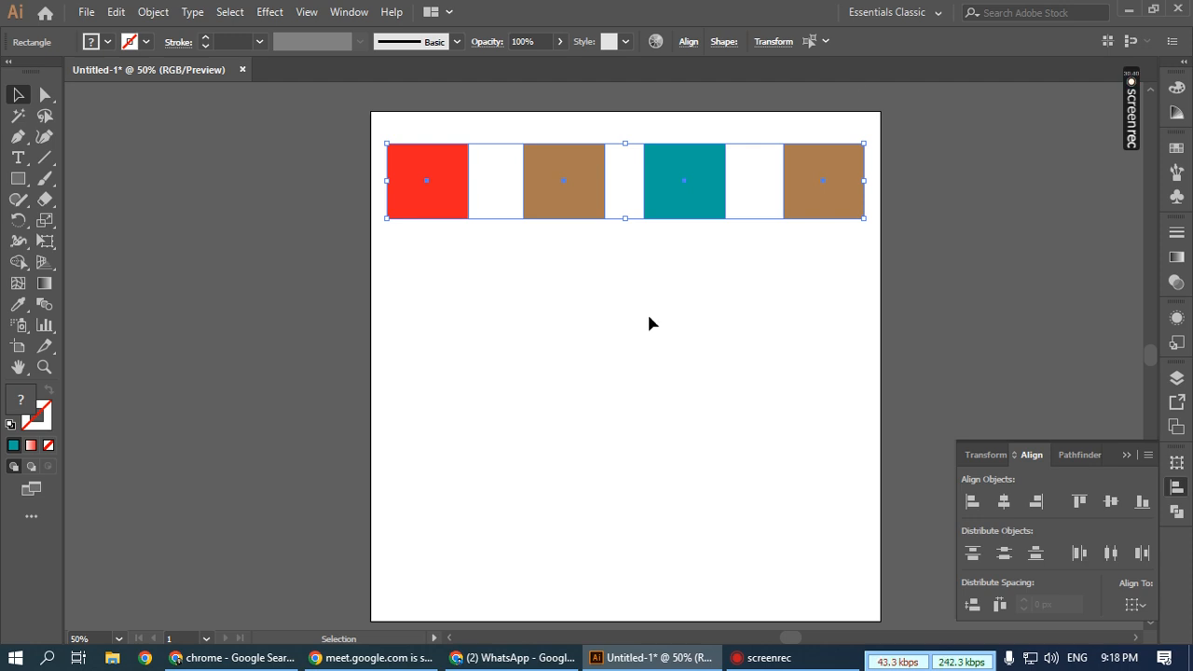
# - Stack the two brown rectangles and the teal one in a loose column below the red one and distribute all four by vertical centres
pyautogui.click(732, 211)
pyautogui.moveTo(795, 194); pyautogui.dragTo(429, 295)
pyautogui.moveTo(572, 216); pyautogui.dragTo(460, 426)
pyautogui.moveTo(671, 201); pyautogui.dragTo(441, 522)
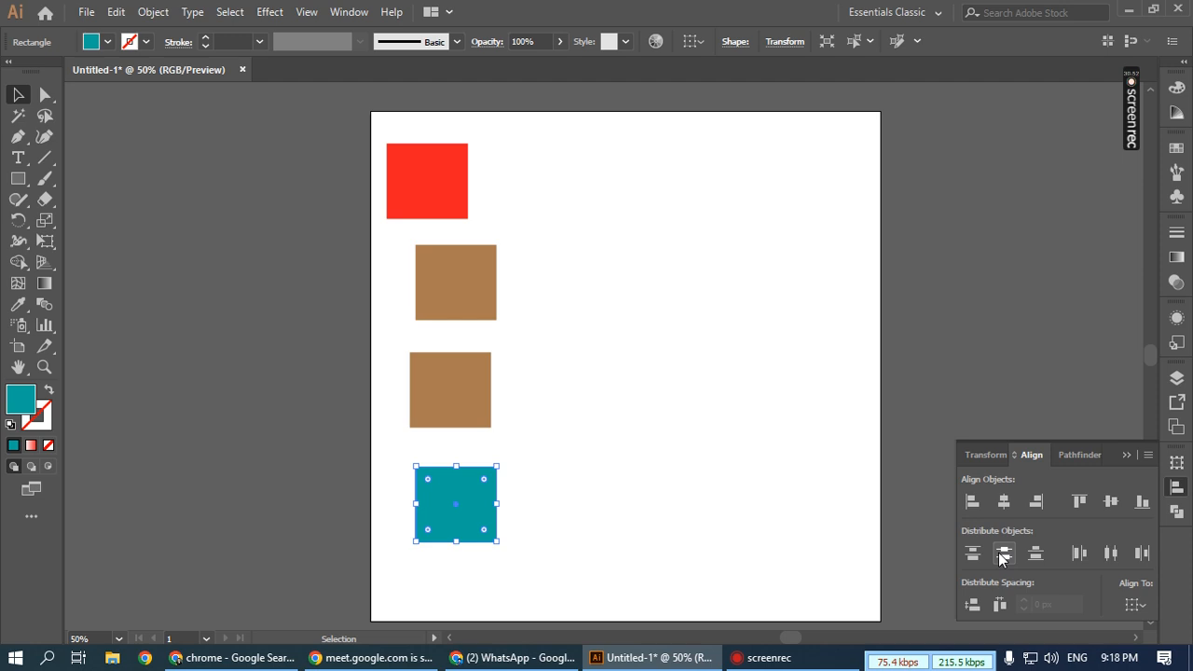
pyautogui.moveTo(571, 541); pyautogui.dragTo(380, 191)
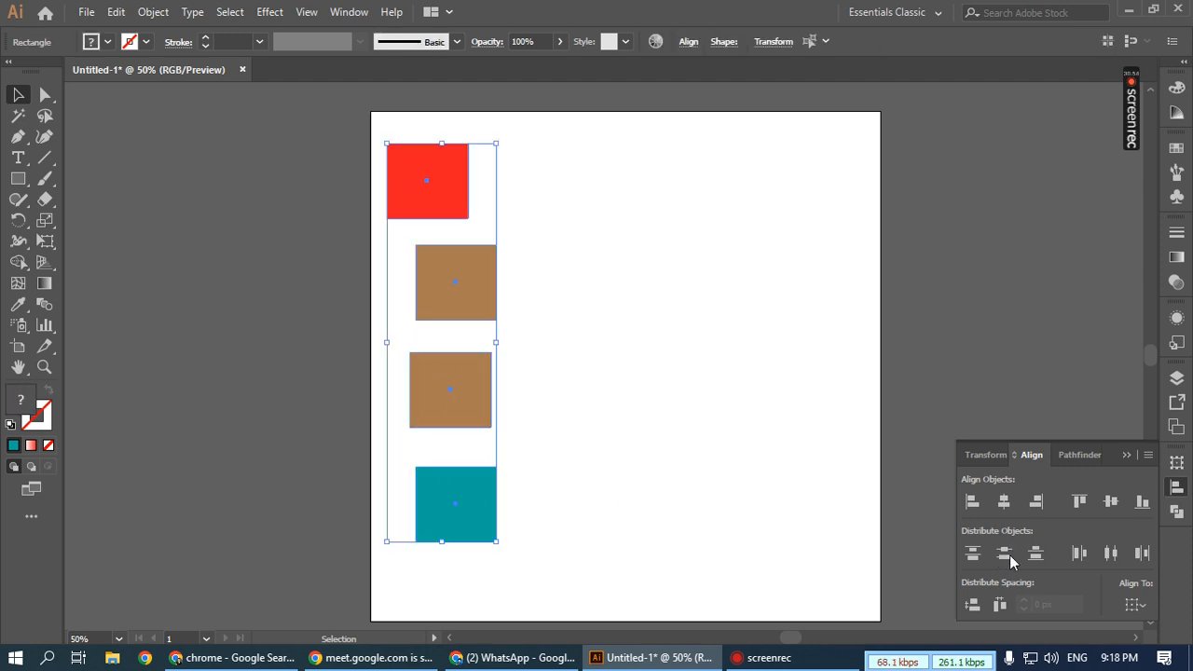
pyautogui.click(1003, 553)
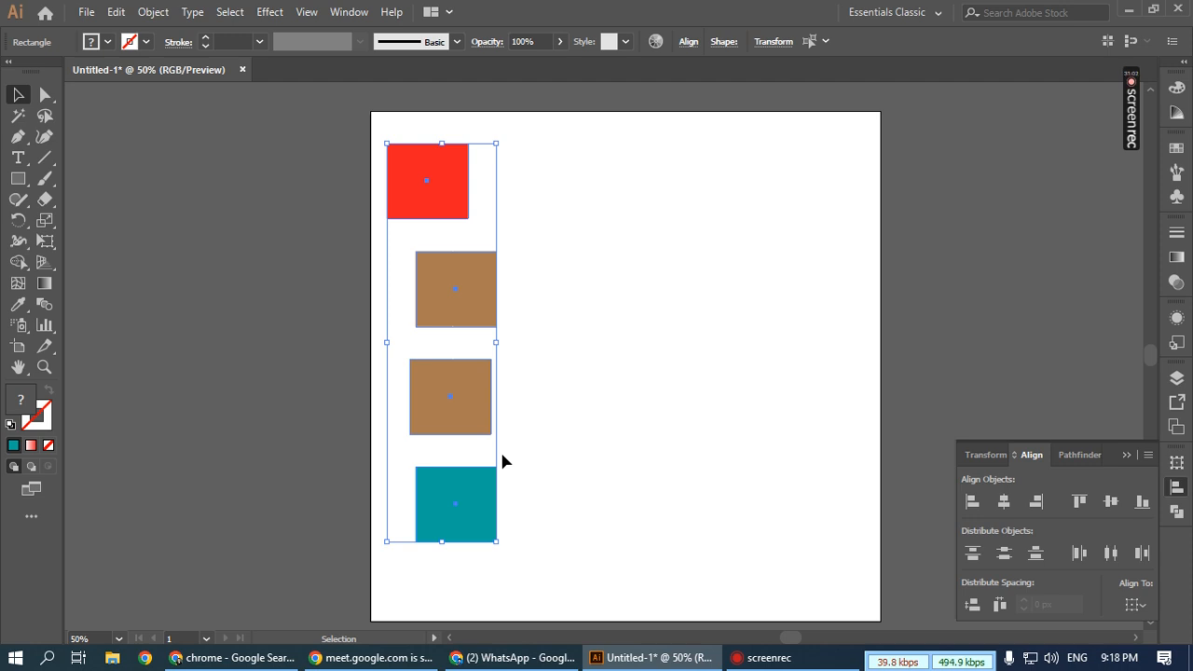
# - Switch to the Google Meet call in Chrome, hide the screen-sharing notice and mute the microphone
pyautogui.click(510, 658)
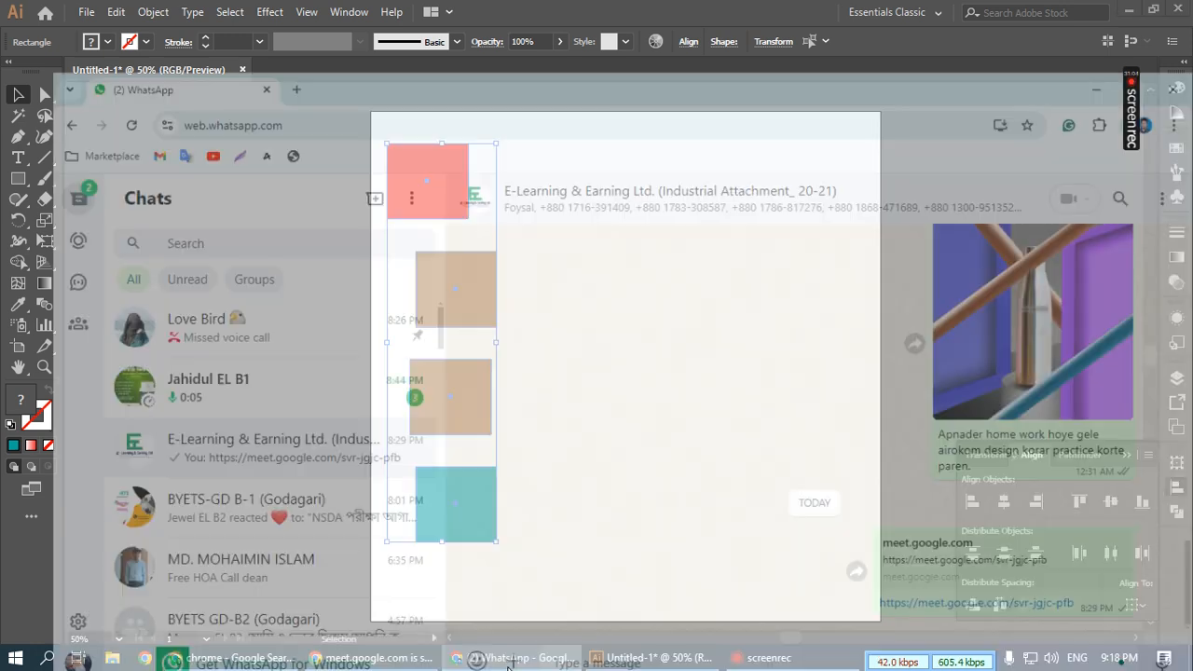
pyautogui.click(606, 657)
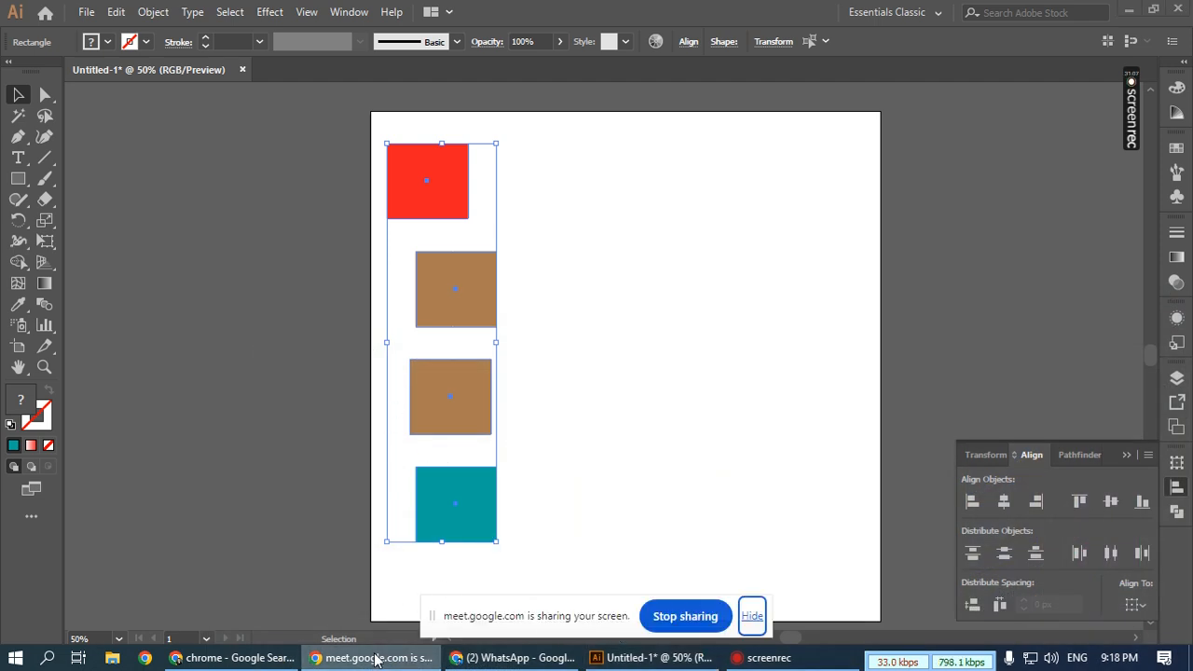
pyautogui.click(298, 658)
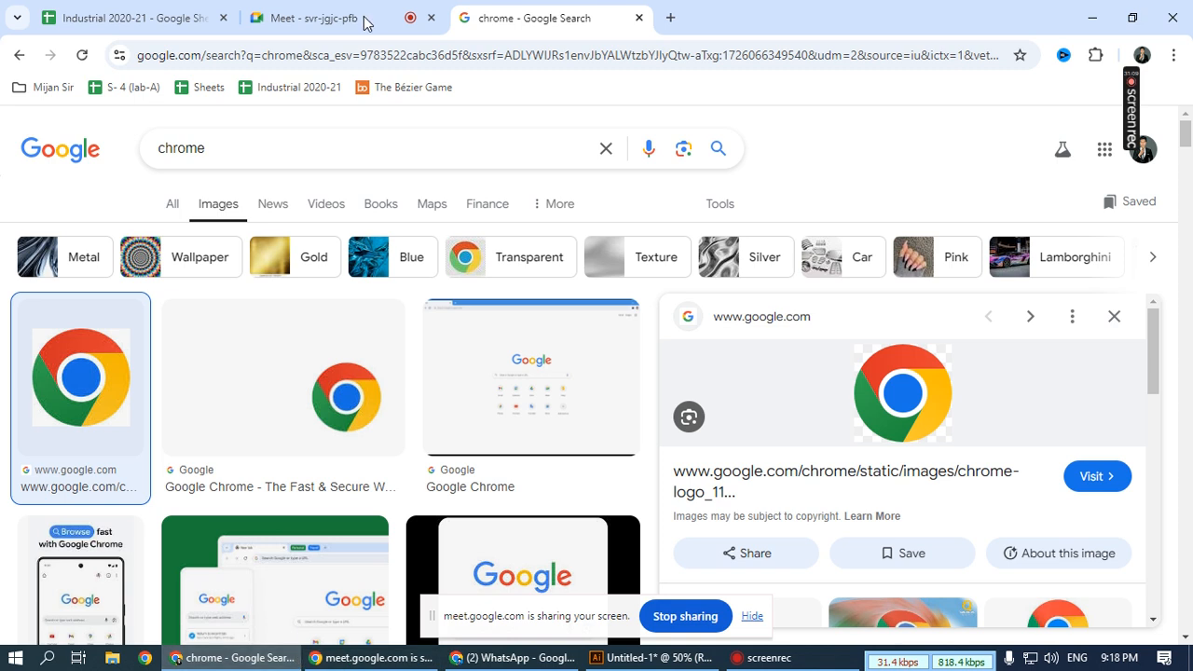
pyautogui.click(340, 18)
pyautogui.click(751, 616)
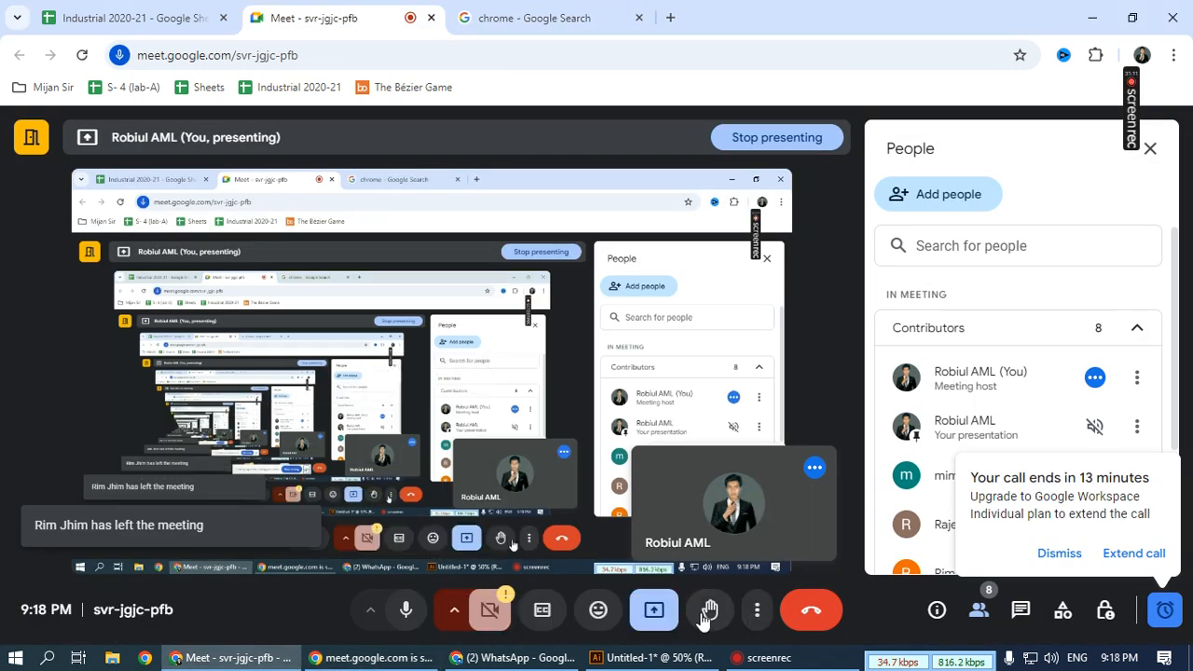
pyautogui.click(409, 615)
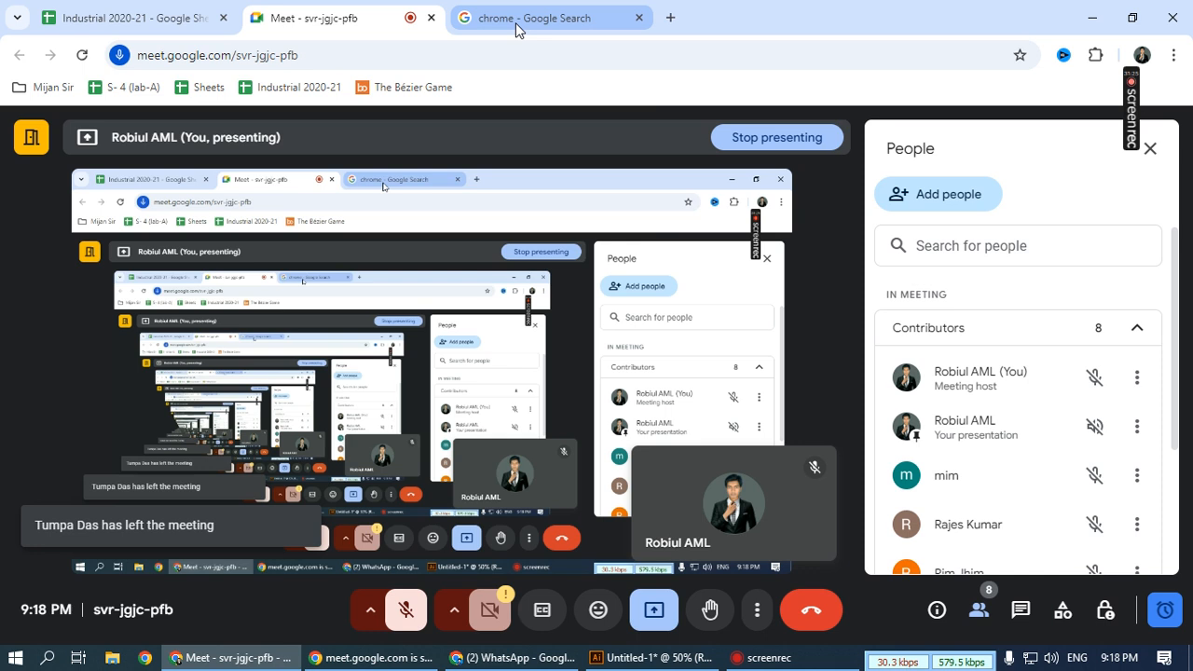
# - Unmute the microphone in the meeting and return to the Illustrator document
pyautogui.moveTo(515, 25)
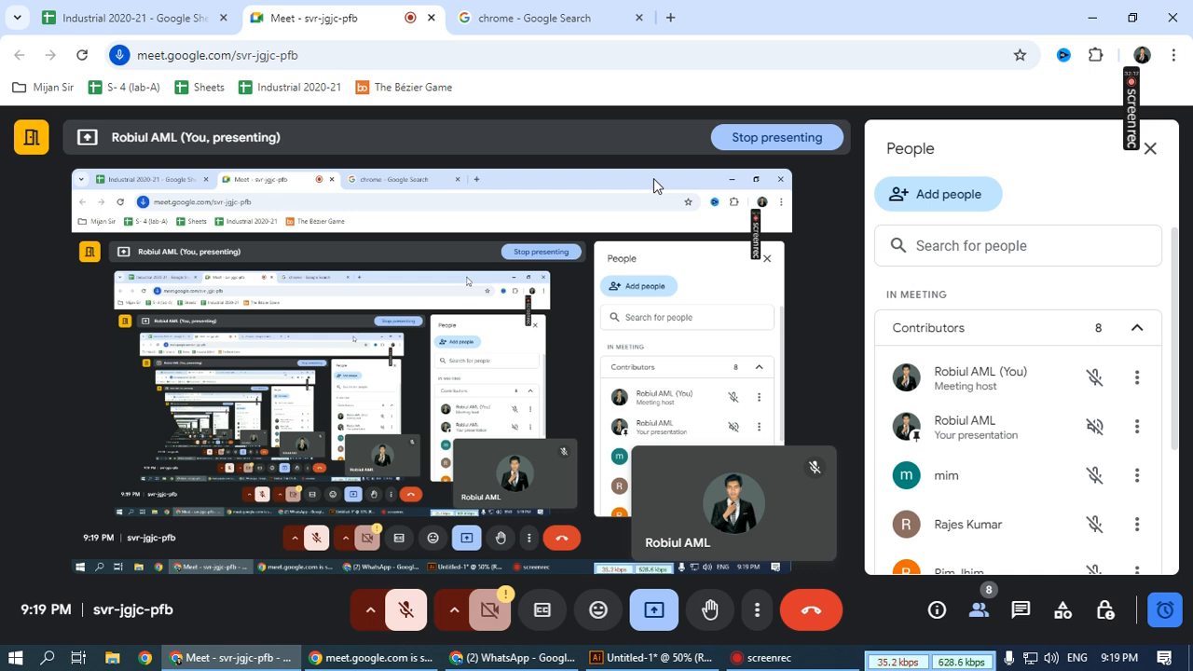
pyautogui.click(407, 610)
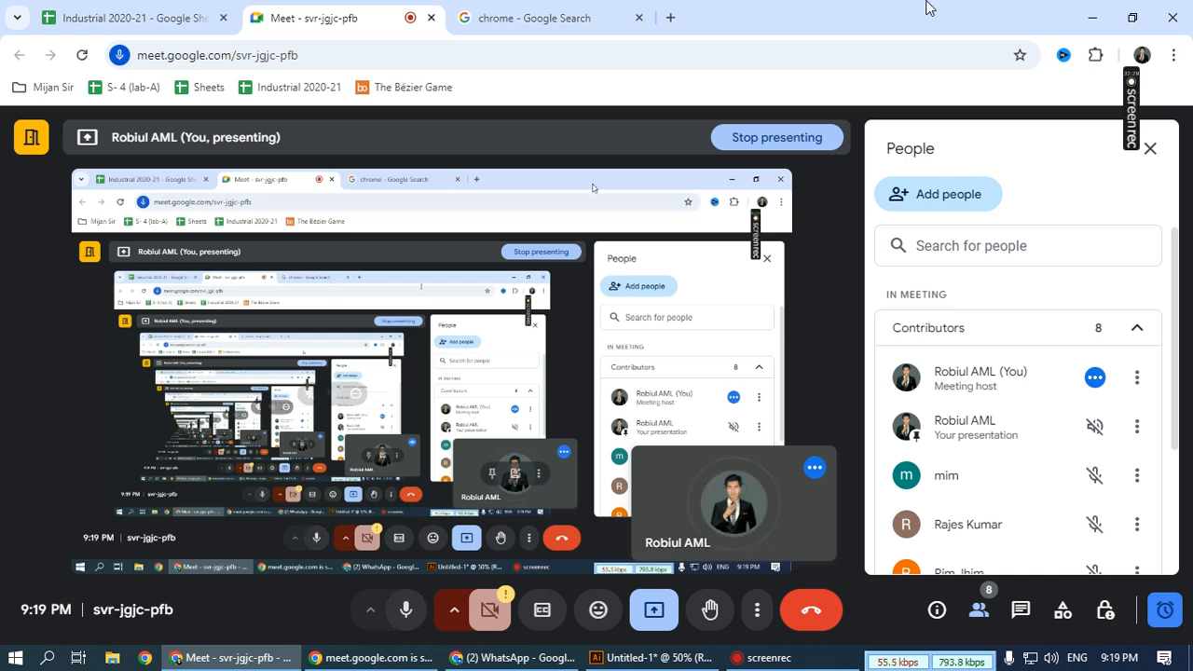
pyautogui.click(1077, 12)
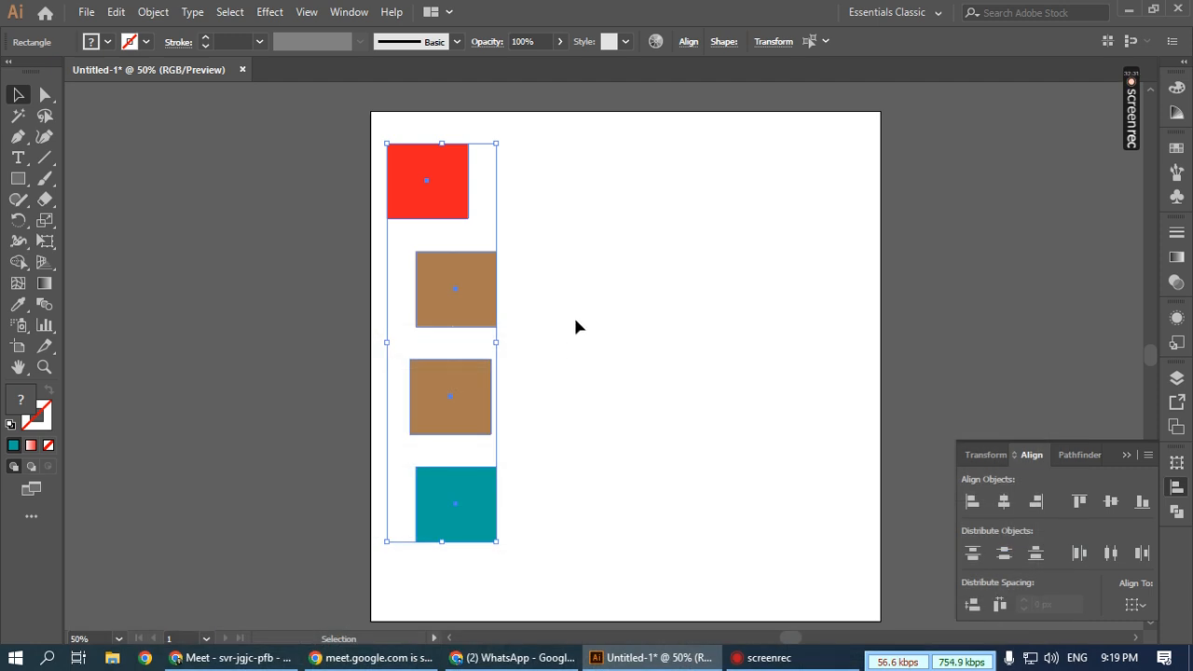
# - Shift the teal and both brown rectangles so the four rectangles form a loose diagonal descending from the red one
pyautogui.click(628, 301)
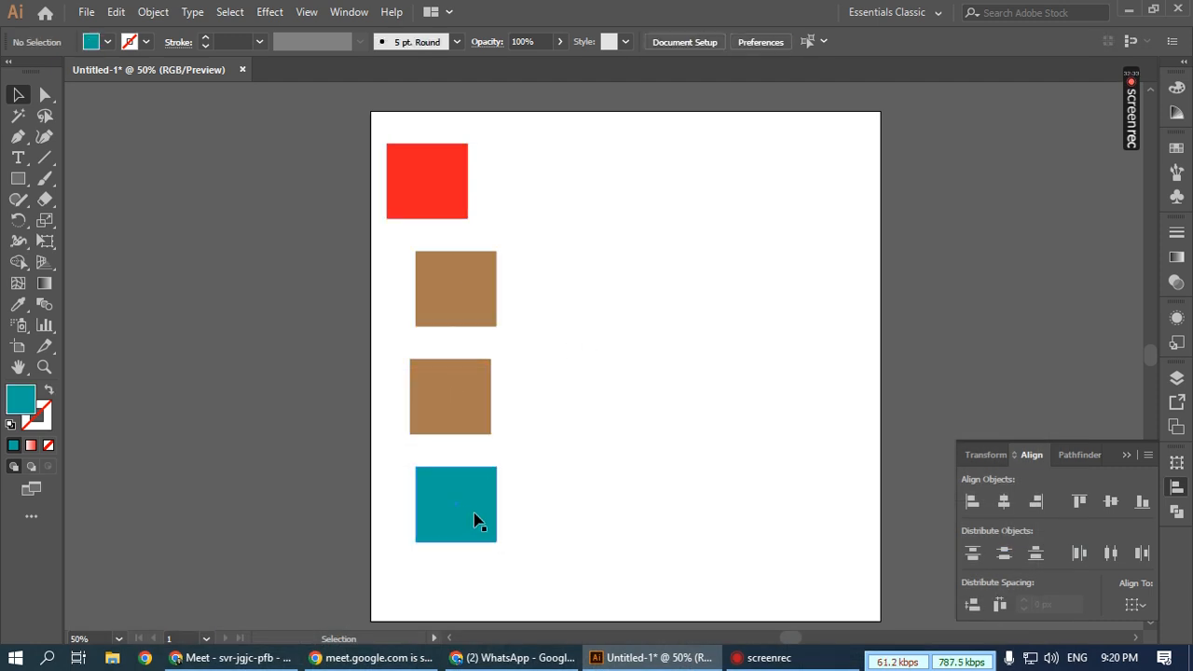
pyautogui.moveTo(457, 512); pyautogui.dragTo(556, 526)
pyautogui.moveTo(460, 405); pyautogui.dragTo(530, 438)
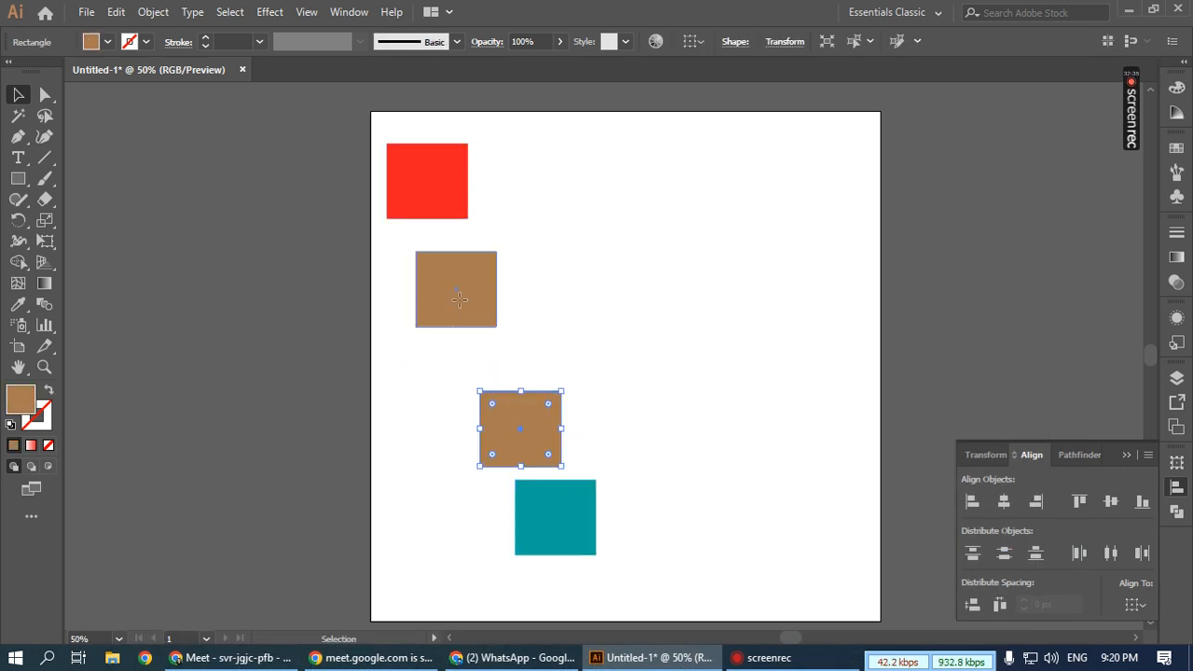
pyautogui.moveTo(476, 309); pyautogui.dragTo(506, 332)
# - Align all four rectangles by their horizontal centres and distribute them evenly by their vertical centres
pyautogui.moveTo(634, 548); pyautogui.dragTo(370, 195)
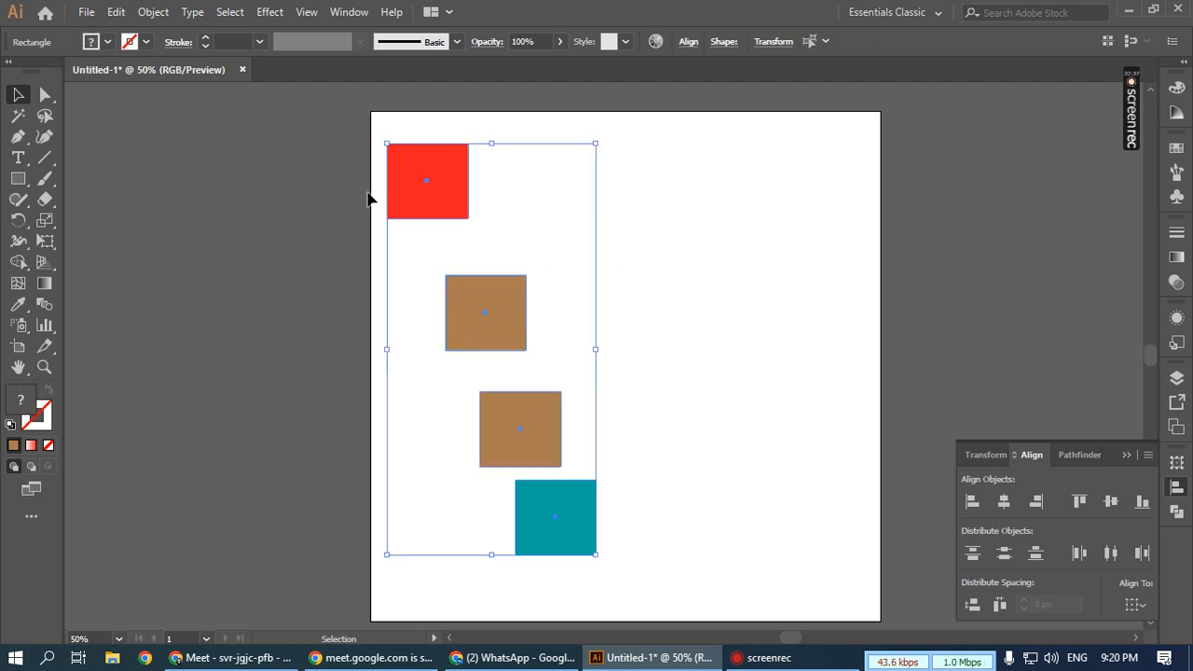
pyautogui.click(1004, 506)
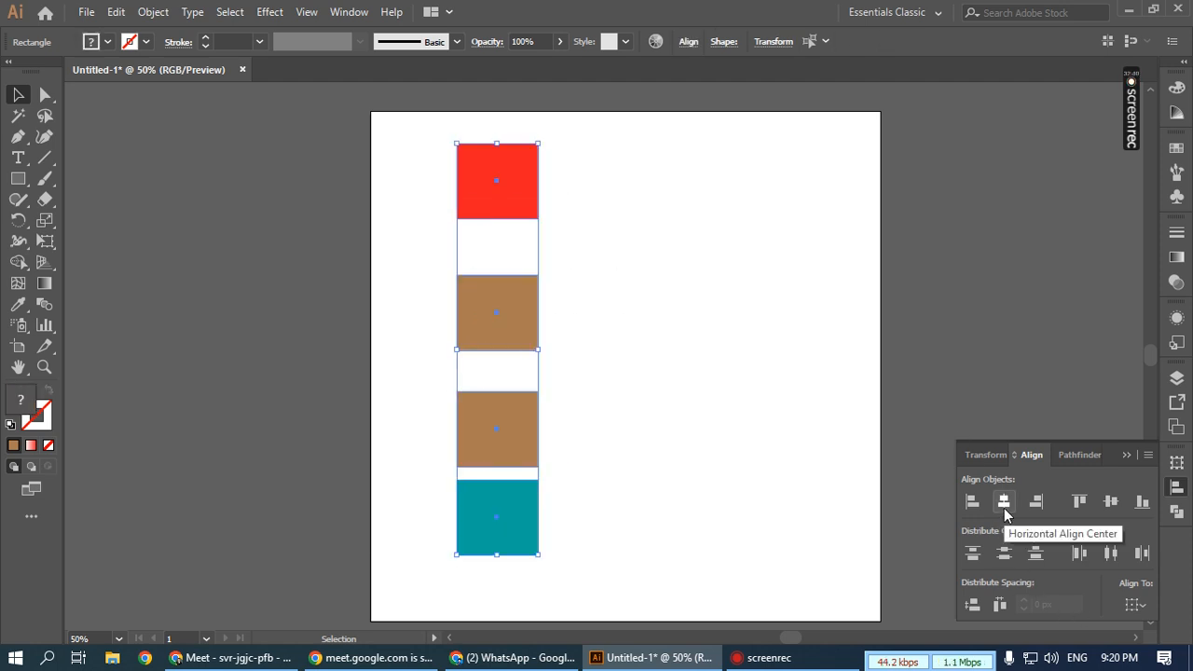
pyautogui.click(1004, 553)
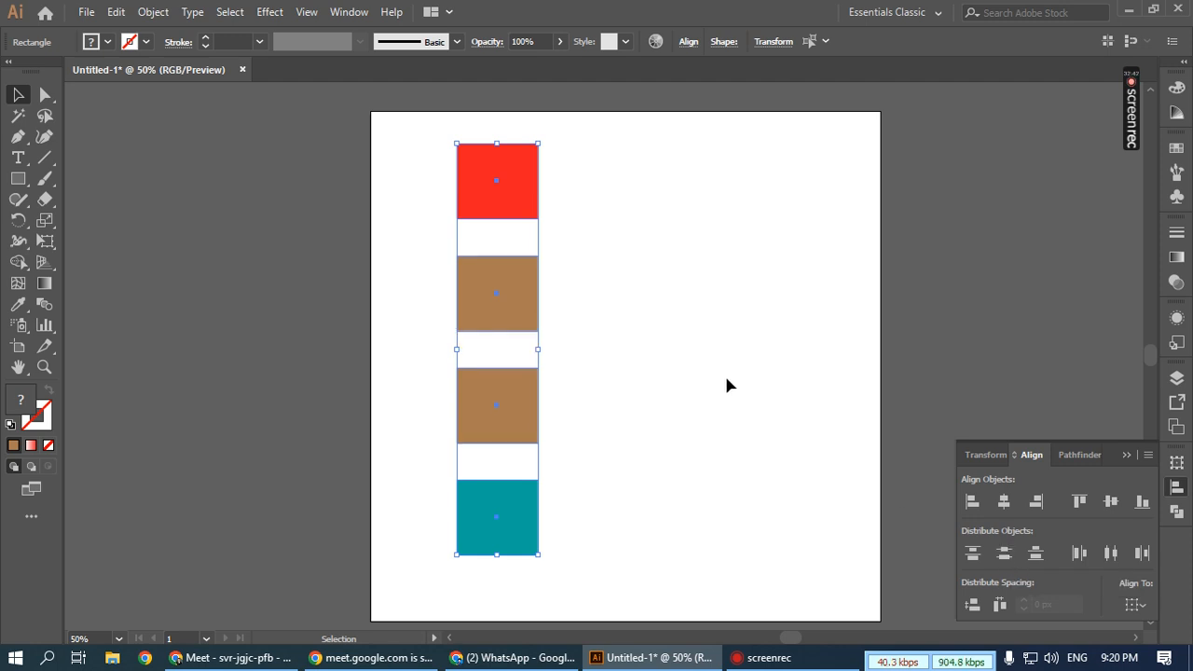
# - Select all four rectangles and delete them to clear the artboard
pyautogui.click(725, 373)
pyautogui.moveTo(589, 542); pyautogui.dragTo(413, 144)
pyautogui.moveTo(607, 520); pyautogui.dragTo(442, 195)
pyautogui.press('Delete')
# - Draw a large, a small and a medium circle with the Ellipse Tool, and move the medium one below and between the others
pyautogui.click(20, 179)
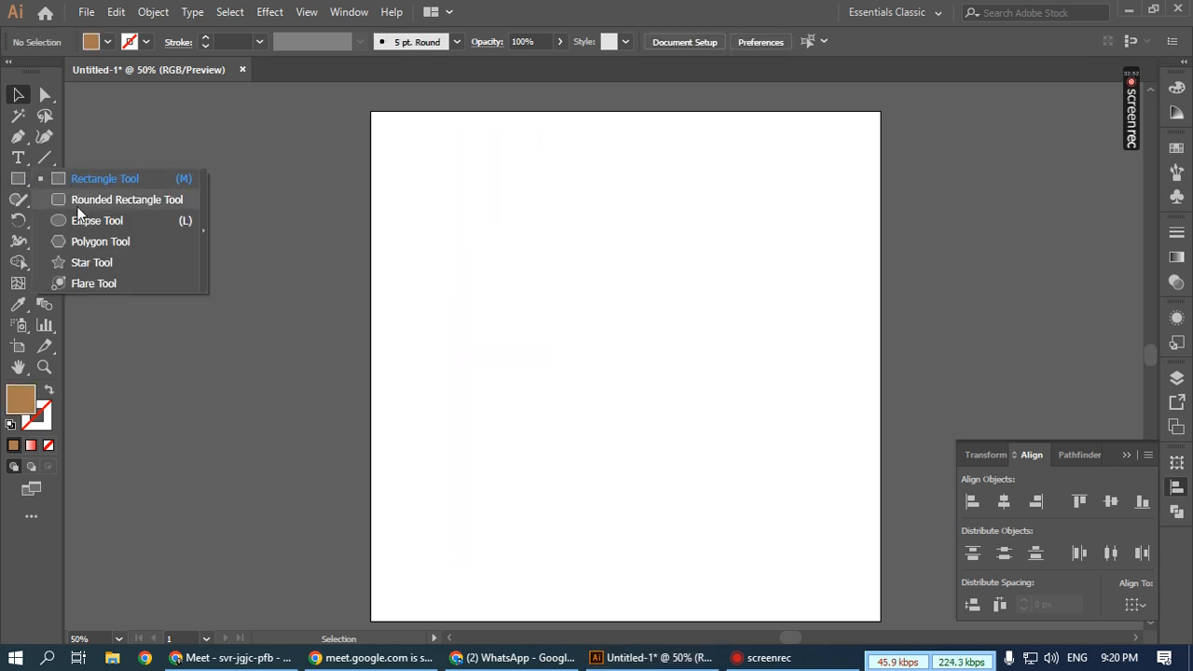
pyautogui.click(93, 220)
pyautogui.moveTo(446, 203)
pyautogui.mouseDown()
pyautogui.moveTo(684, 410)
pyautogui.moveTo(663, 389)
pyautogui.mouseUp()
pyautogui.moveTo(739, 232); pyautogui.dragTo(865, 359)
pyautogui.moveTo(732, 209); pyautogui.dragTo(897, 375)
pyautogui.click(16, 93)
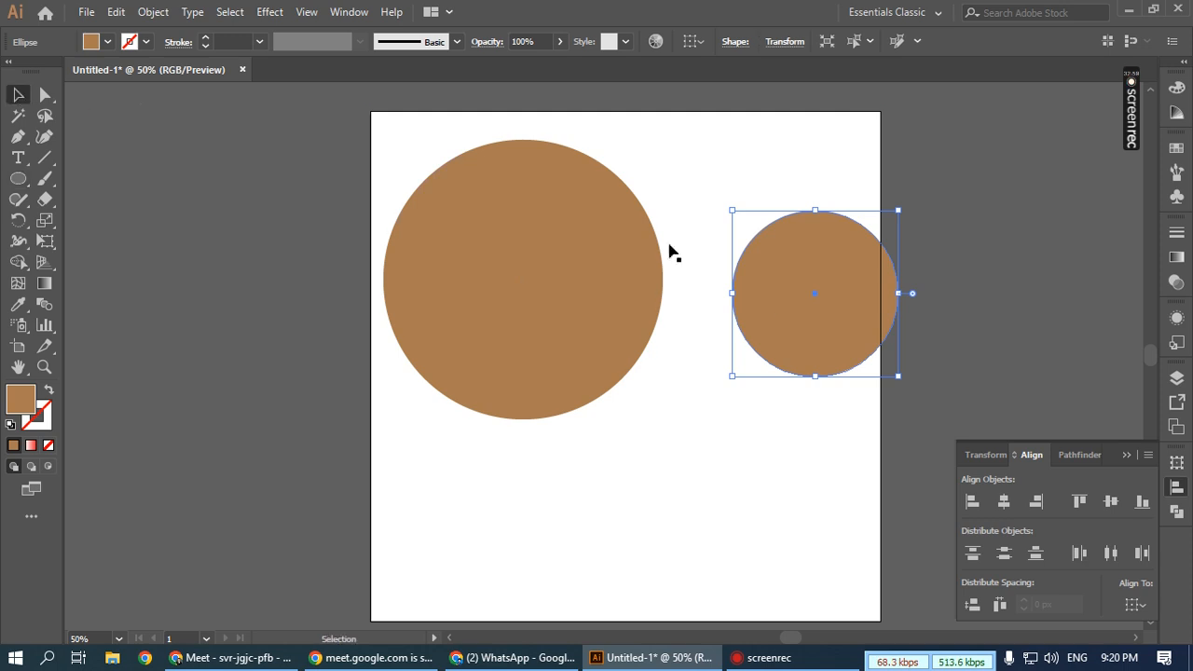
pyautogui.moveTo(807, 285); pyautogui.dragTo(667, 456)
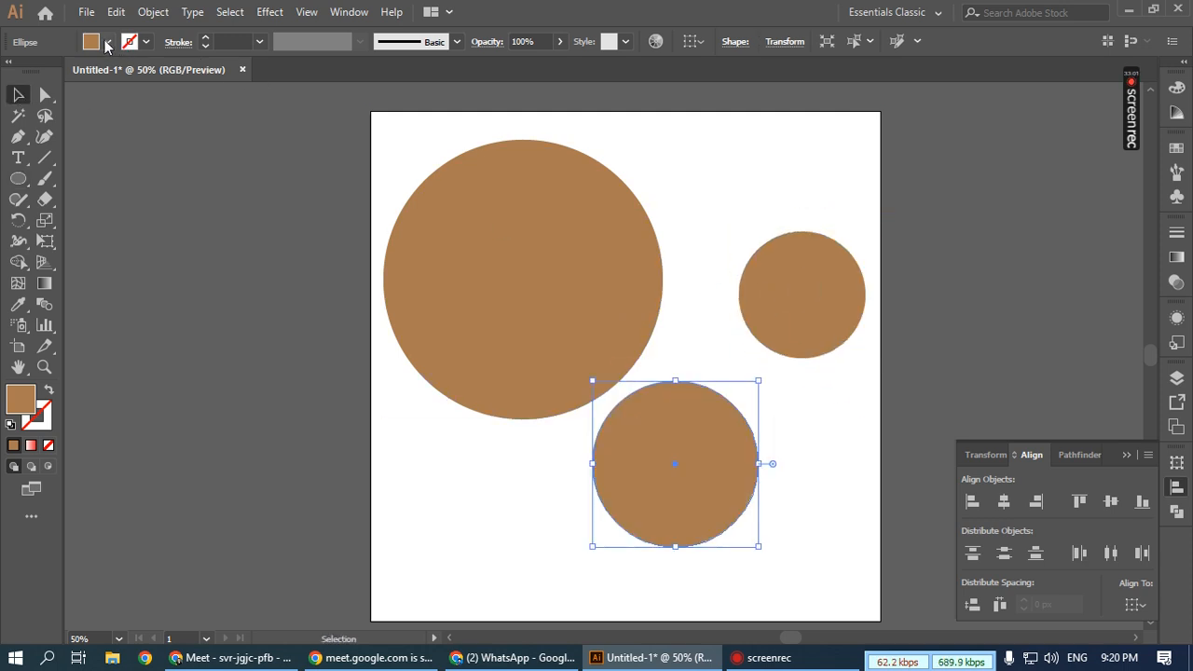
# - Fill the medium circle with white, the small circle with red and the large circle with green
pyautogui.click(107, 42)
pyautogui.click(35, 72)
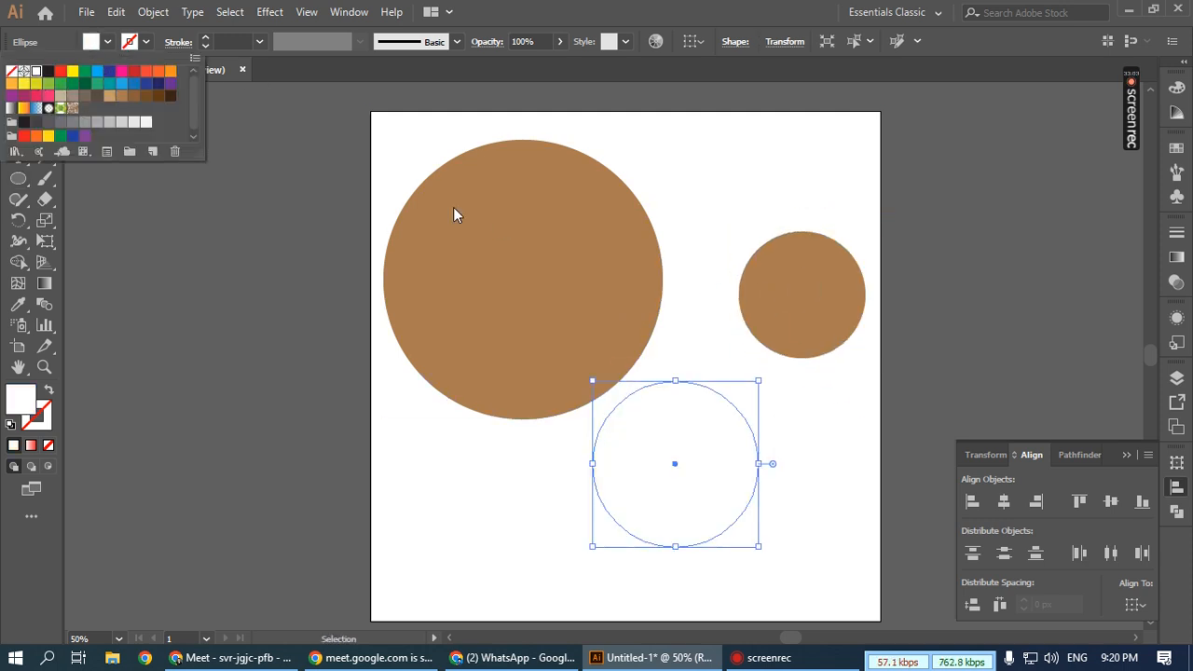
pyautogui.click(829, 280)
pyautogui.click(107, 42)
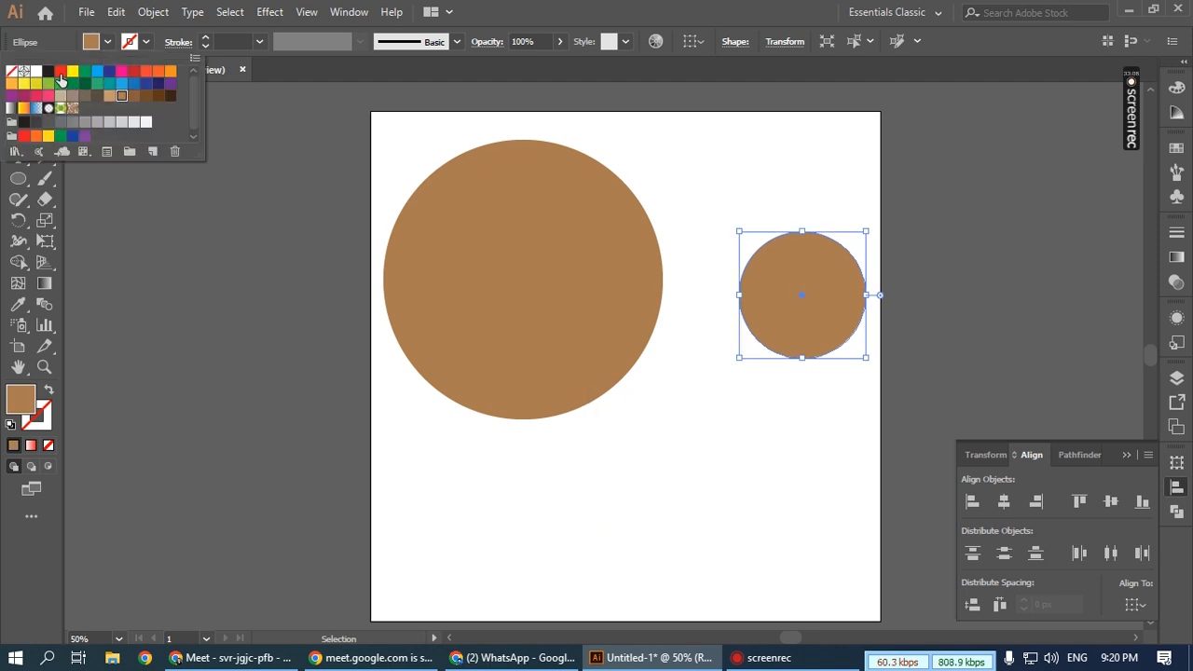
pyautogui.click(59, 70)
pyautogui.click(538, 263)
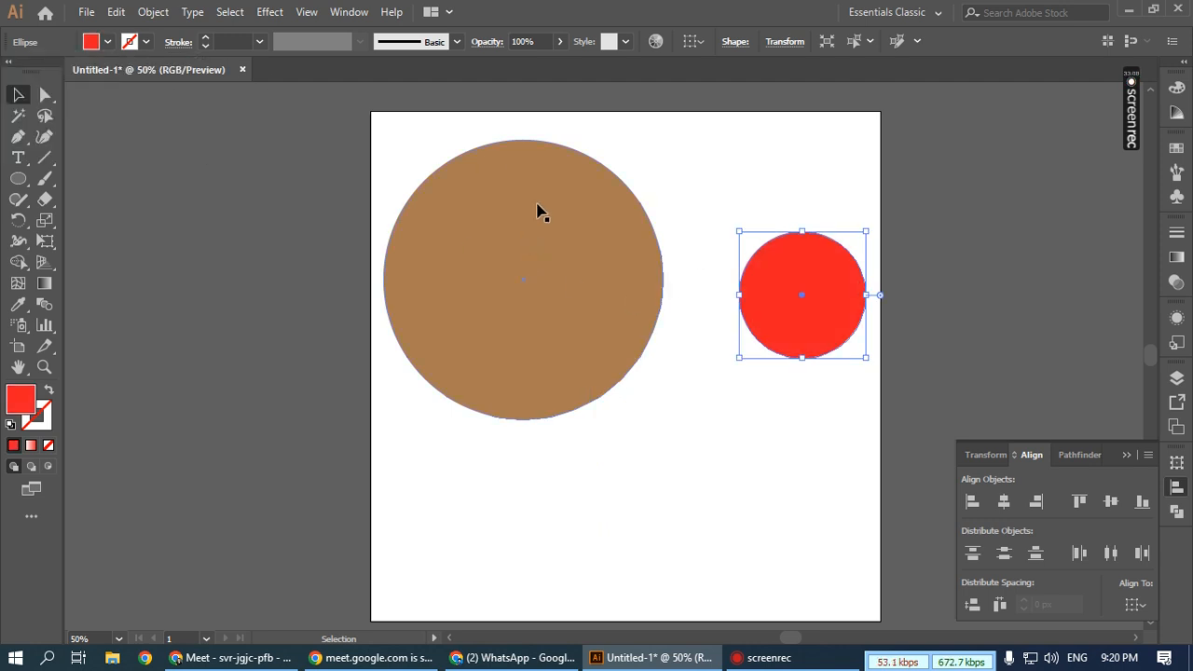
pyautogui.click(538, 210)
pyautogui.click(107, 42)
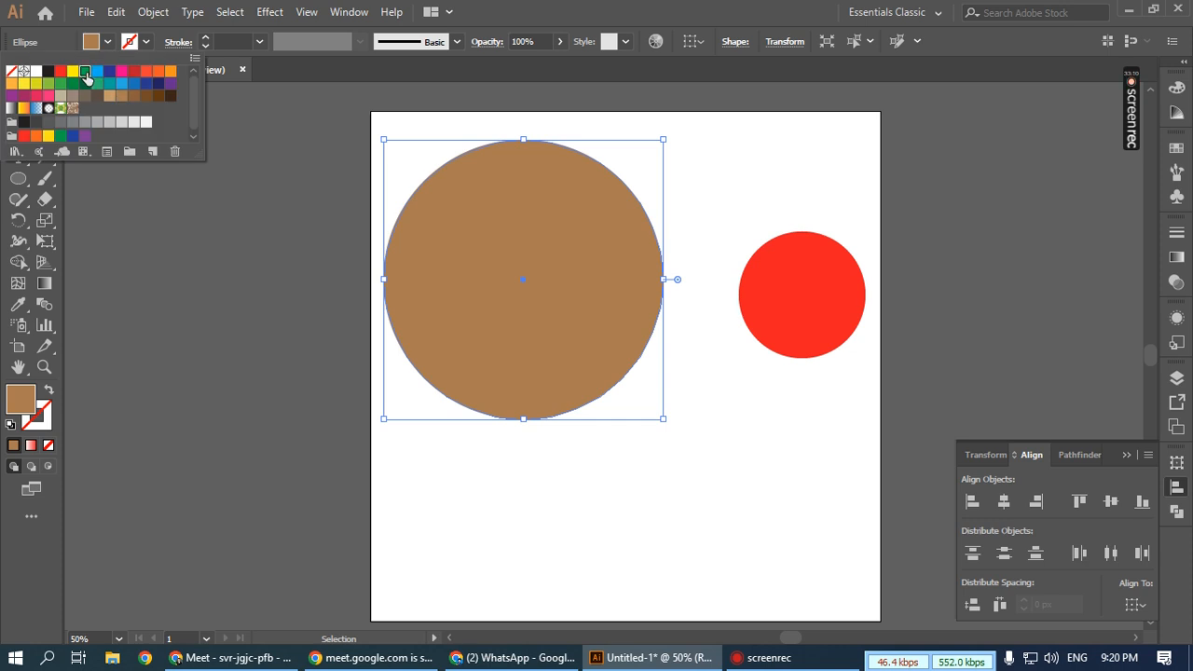
pyautogui.click(94, 82)
# - Select all three circles and align them by their horizontal and vertical centres
pyautogui.moveTo(988, 187); pyautogui.dragTo(488, 549)
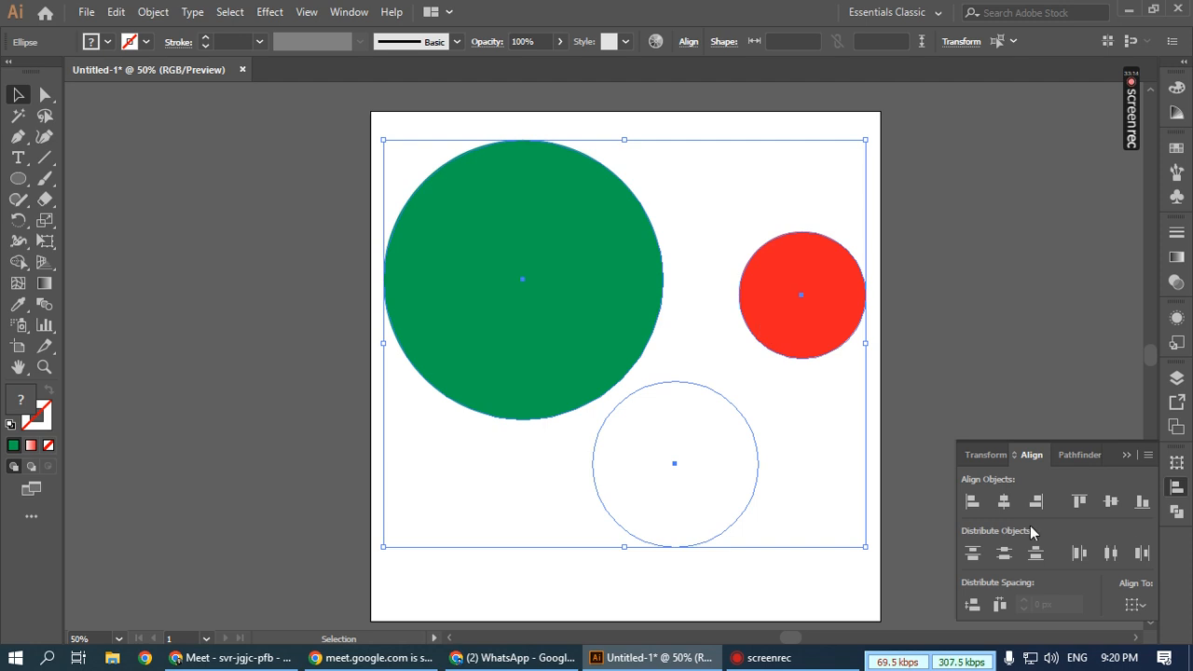
pyautogui.click(1004, 502)
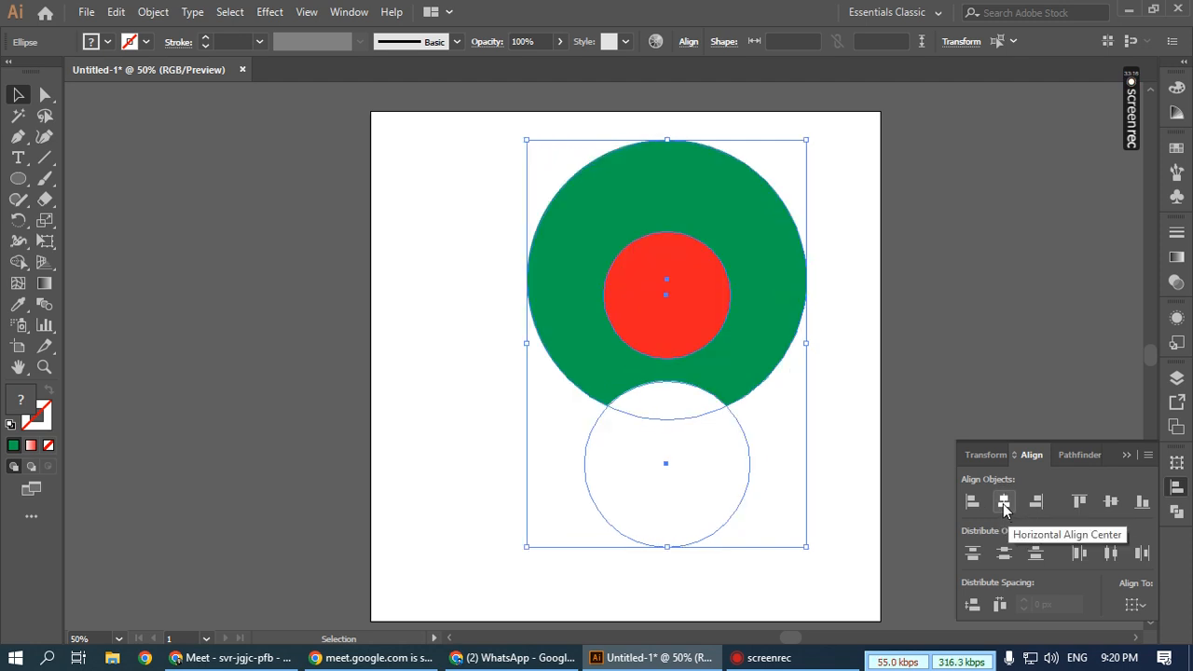
pyautogui.click(1113, 504)
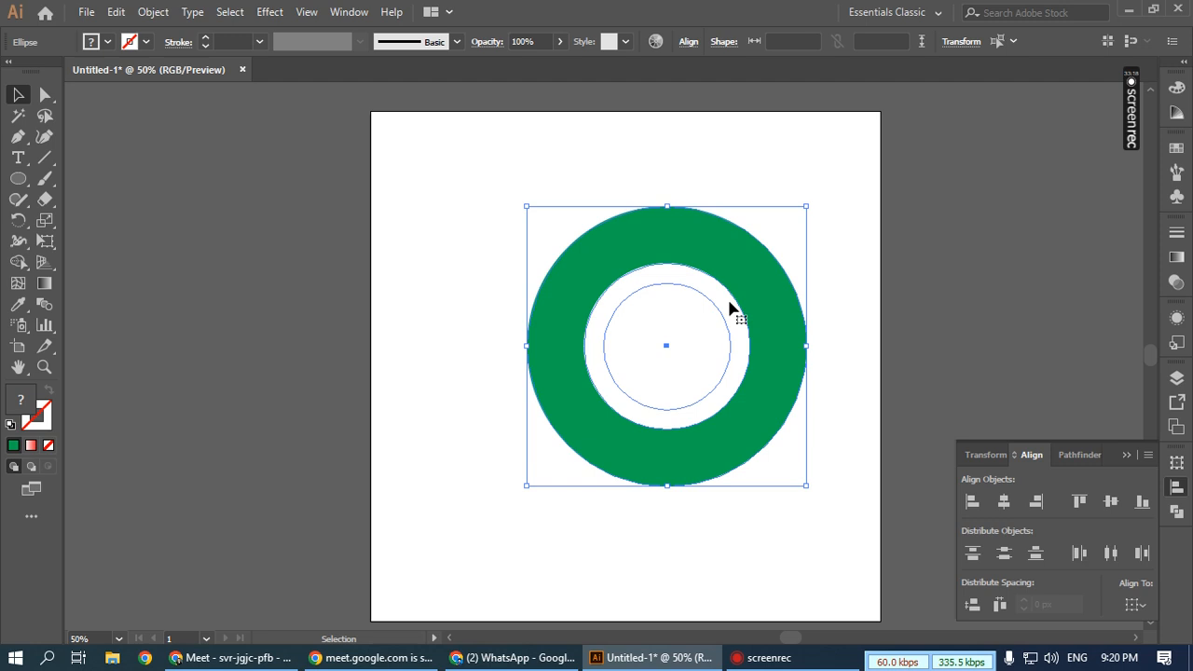
# - Send the white circle backward so it sits behind the red circle
pyautogui.click(833, 364)
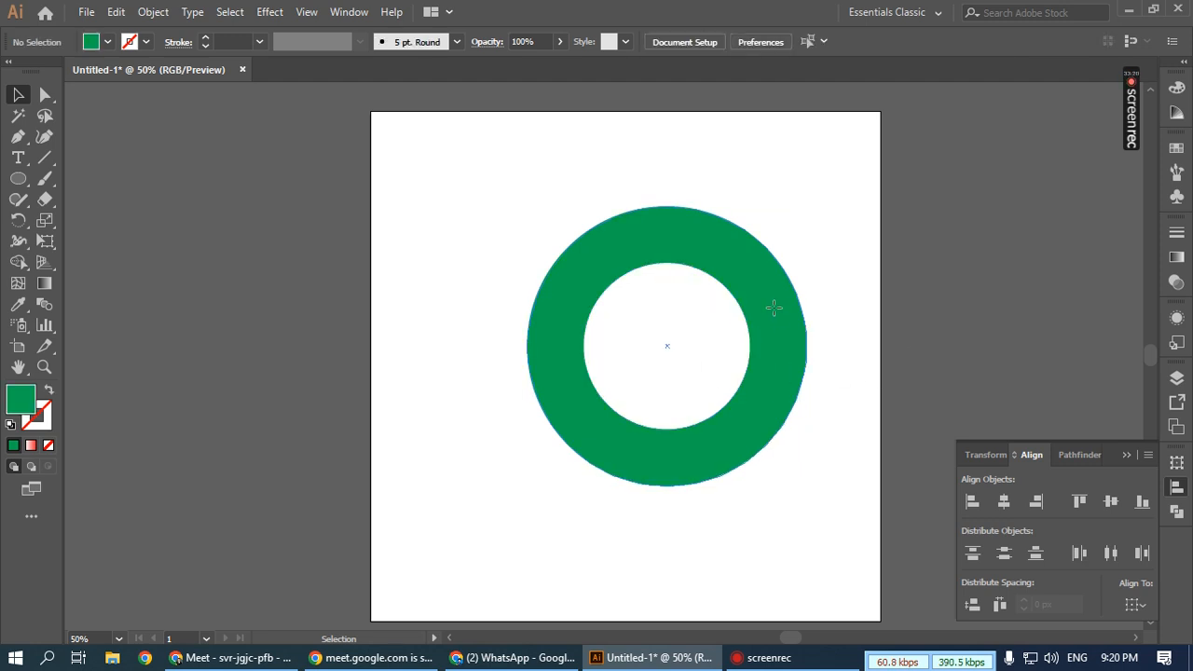
pyautogui.click(777, 310)
pyautogui.click(732, 341)
pyautogui.hotkey('ctrl', '[')
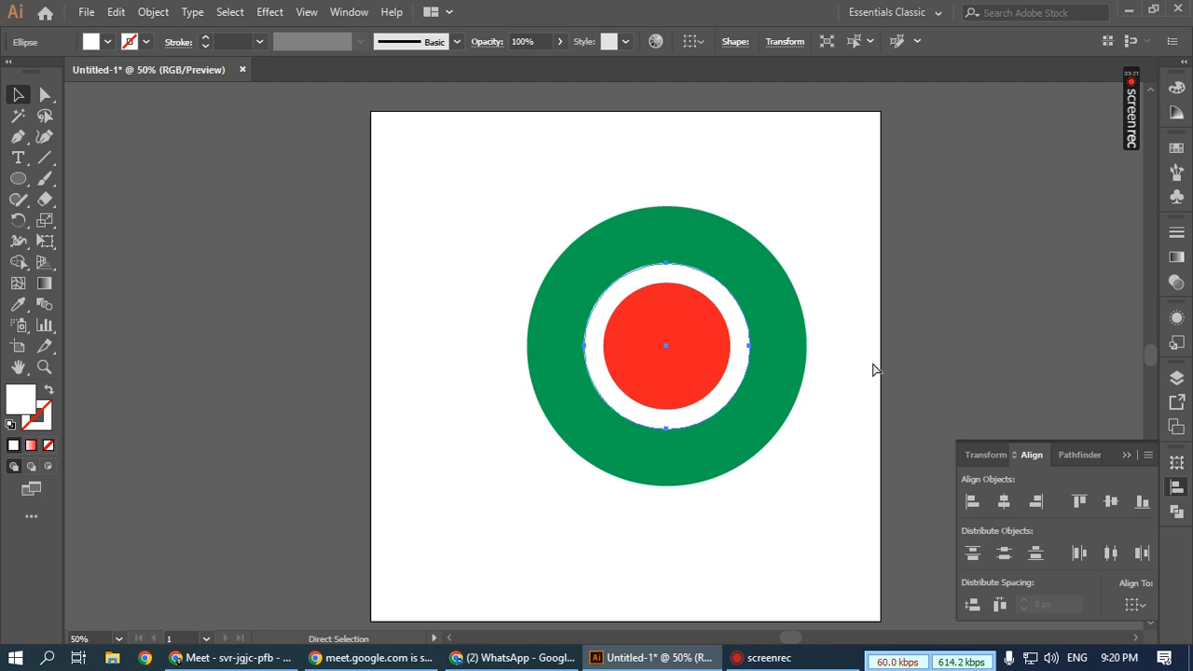
pyautogui.click(877, 354)
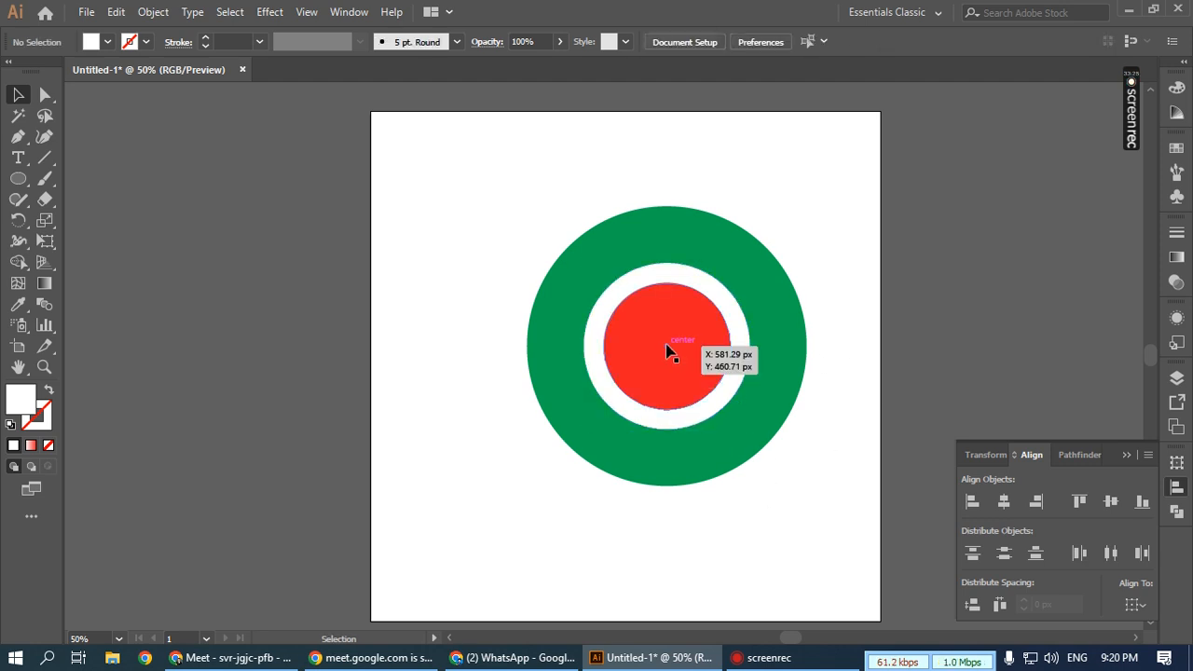
# - Select the three concentric circles and move them together to the artboard's upper-left area
pyautogui.moveTo(834, 508); pyautogui.dragTo(529, 235)
pyautogui.moveTo(671, 360); pyautogui.dragTo(522, 274)
pyautogui.click(789, 341)
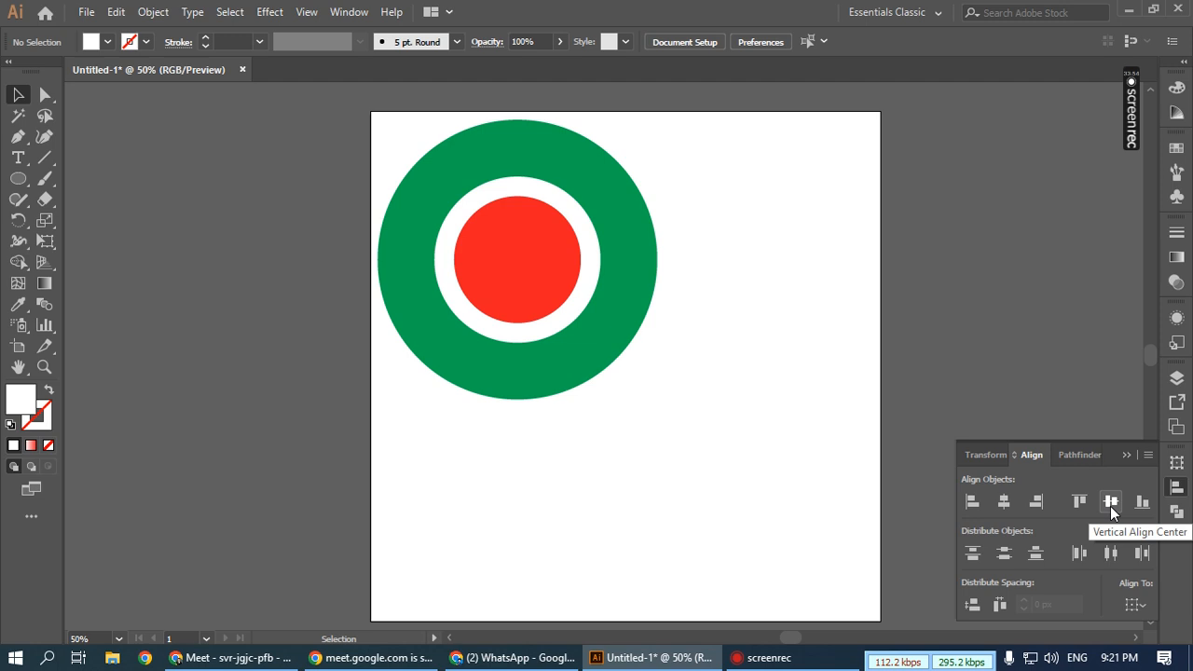
# - Spread the red and white circles away from the green one, and centre all three on one another again
pyautogui.moveTo(535, 274); pyautogui.dragTo(726, 522)
pyautogui.moveTo(261, 184); pyautogui.dragTo(1025, 512)
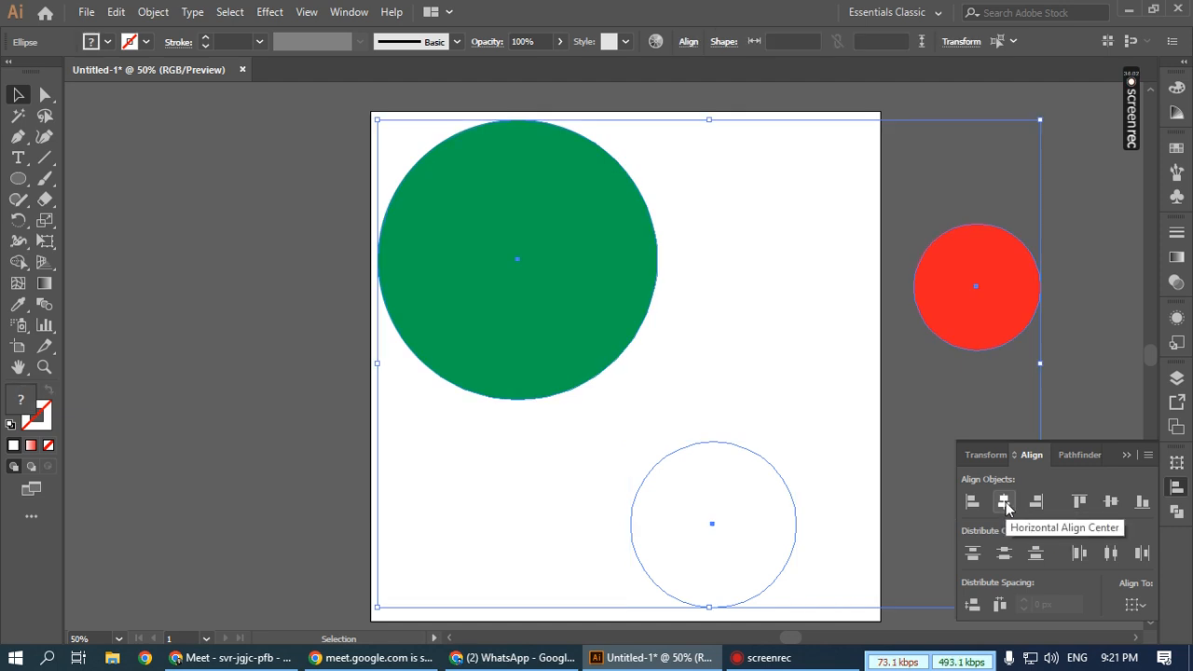
pyautogui.click(1005, 506)
pyautogui.click(1110, 503)
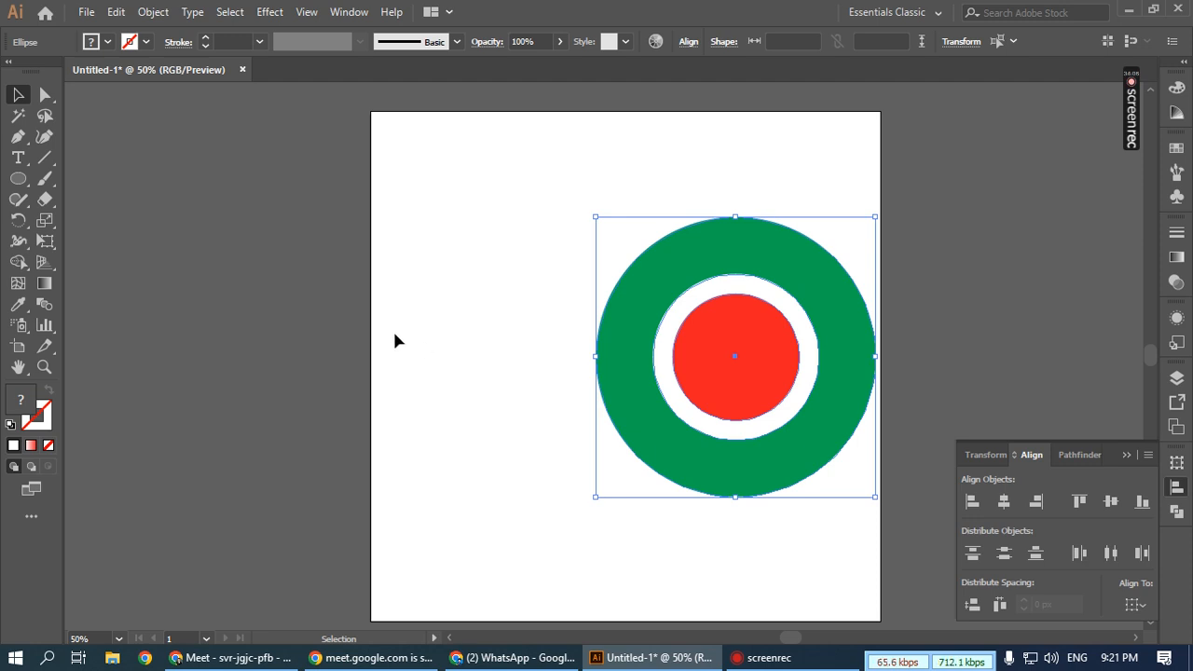
# - Move the centred circles back to the artboard's upper-left corner and keep the alignment reference on Align to Selection
pyautogui.moveTo(737, 368); pyautogui.dragTo(496, 267)
pyautogui.click(796, 338)
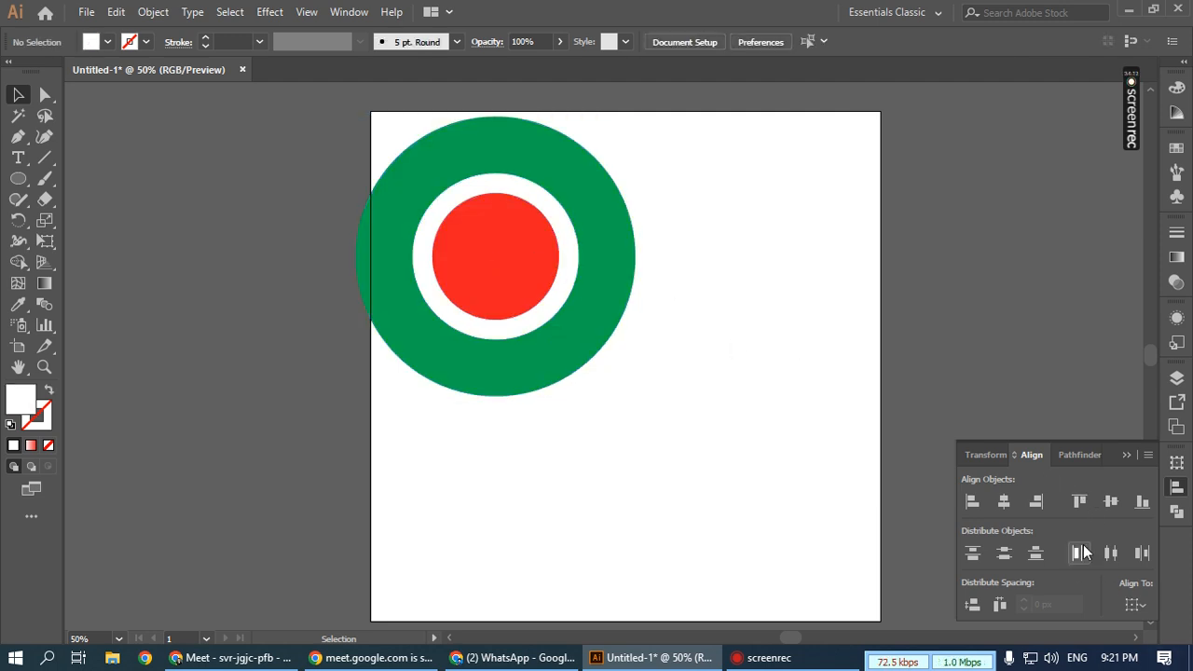
pyautogui.click(1131, 606)
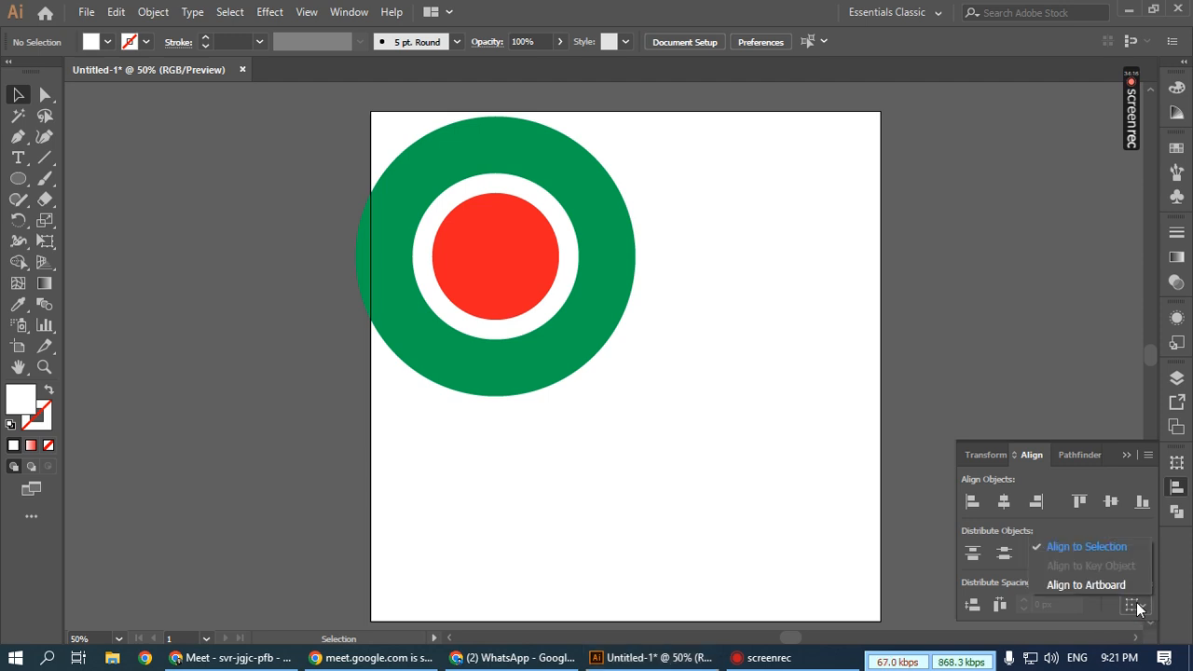
pyautogui.click(1085, 553)
# - Pull the red and white circles off the green one, and centre all three horizontally and vertically using Align to Artboard
pyautogui.moveTo(483, 261); pyautogui.dragTo(891, 308)
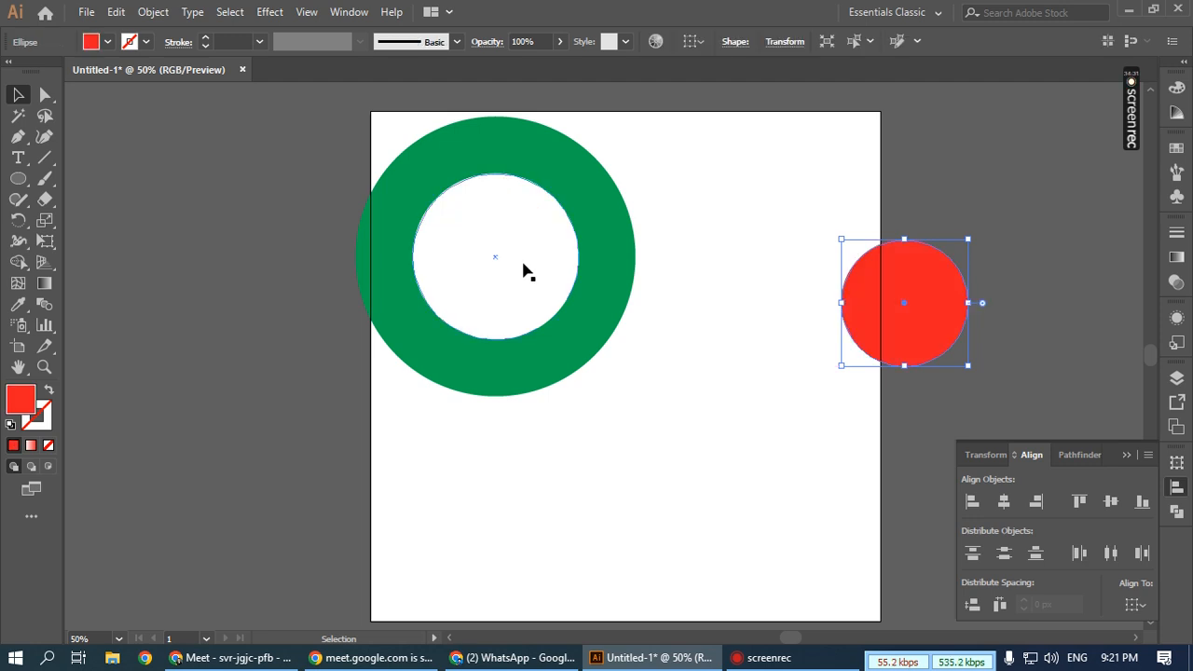
pyautogui.moveTo(525, 271); pyautogui.dragTo(669, 507)
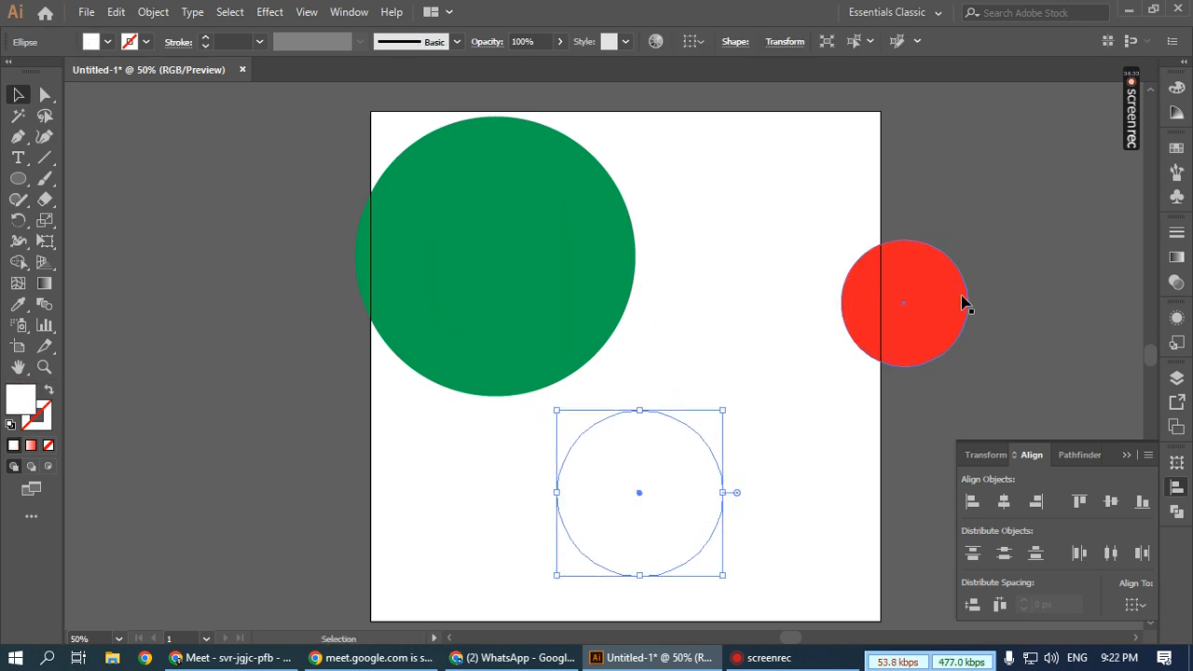
pyautogui.moveTo(1019, 164); pyautogui.dragTo(489, 472)
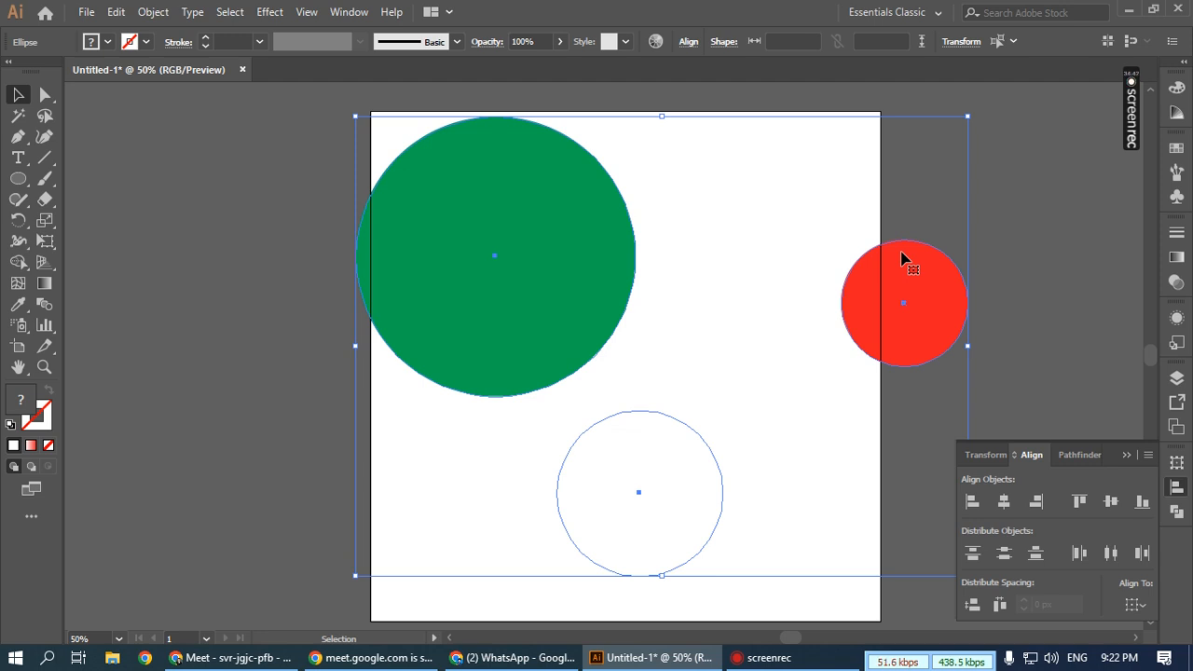
pyautogui.click(1134, 605)
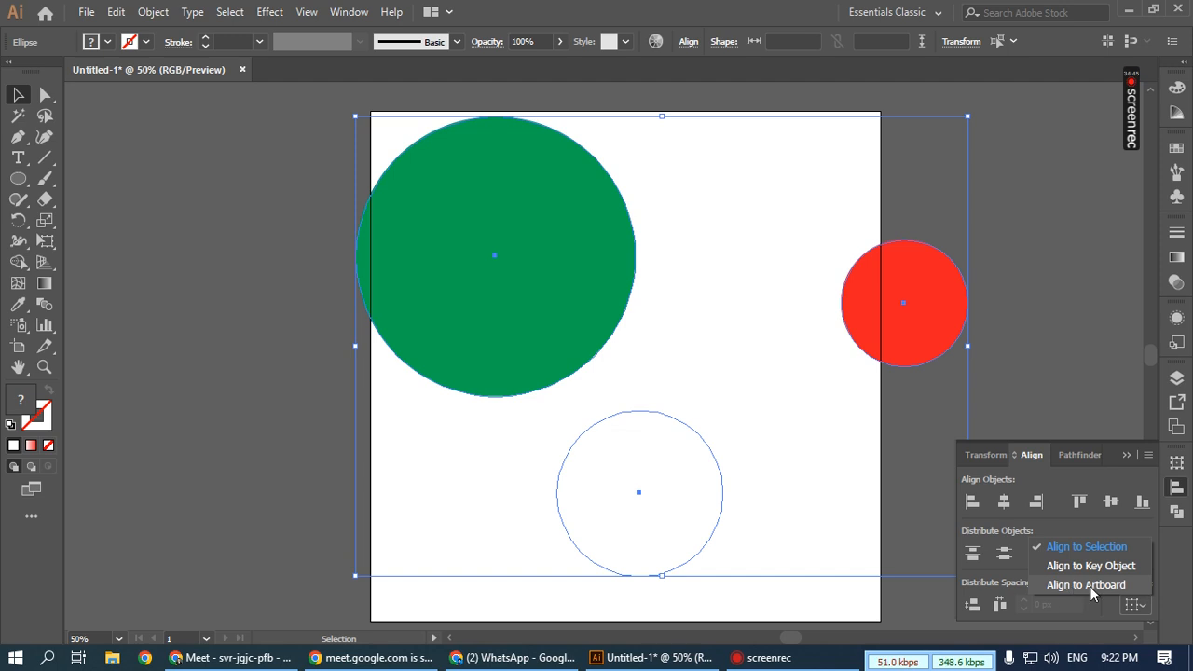
pyautogui.click(1096, 587)
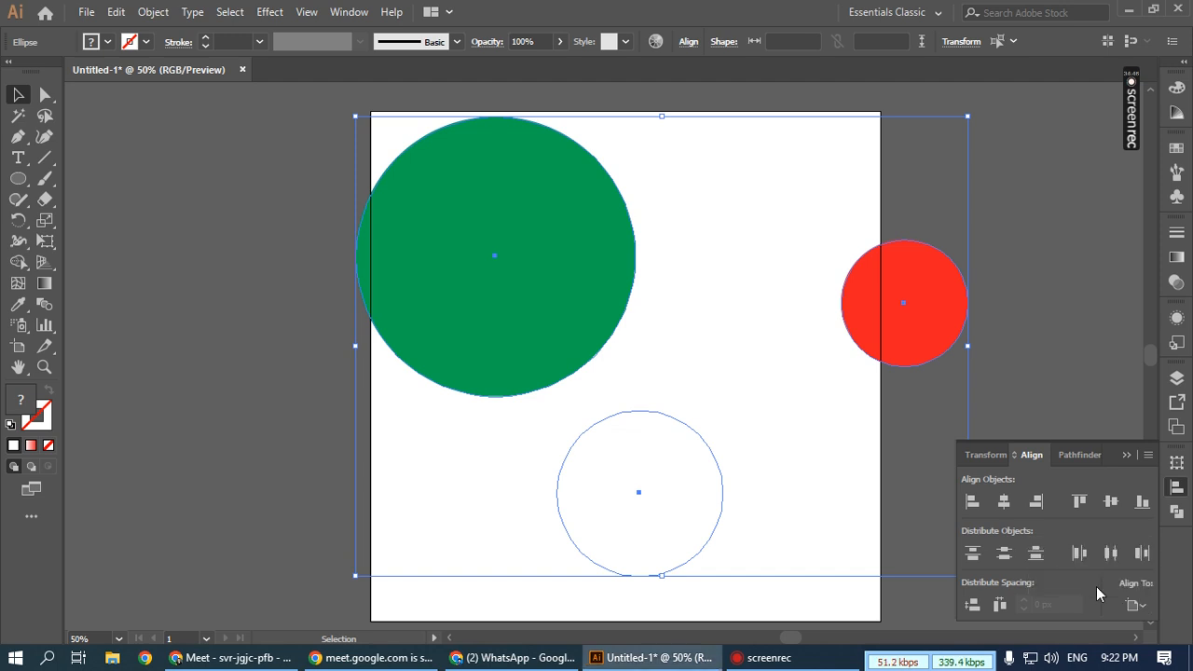
pyautogui.click(1004, 503)
pyautogui.click(1111, 504)
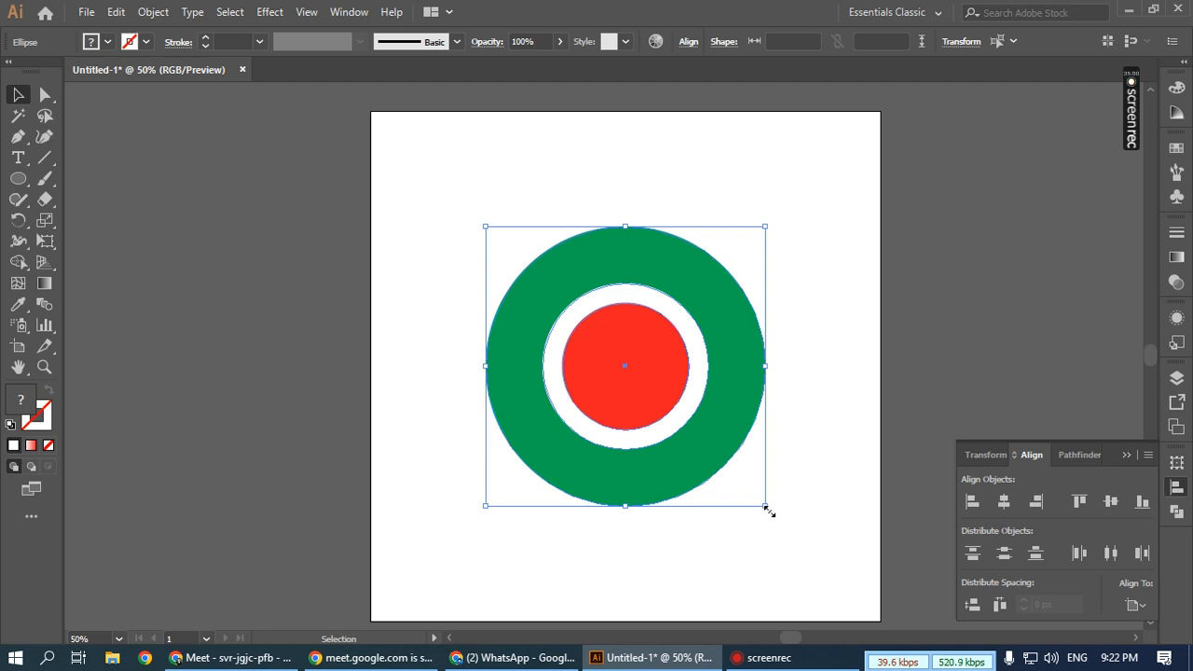
# - Scale the three concentric circles down to just under half their size and move them to the artboard's upper middle
pyautogui.moveTo(764, 508); pyautogui.dragTo(691, 429)
pyautogui.moveTo(774, 453); pyautogui.dragTo(620, 198)
pyautogui.click(649, 312)
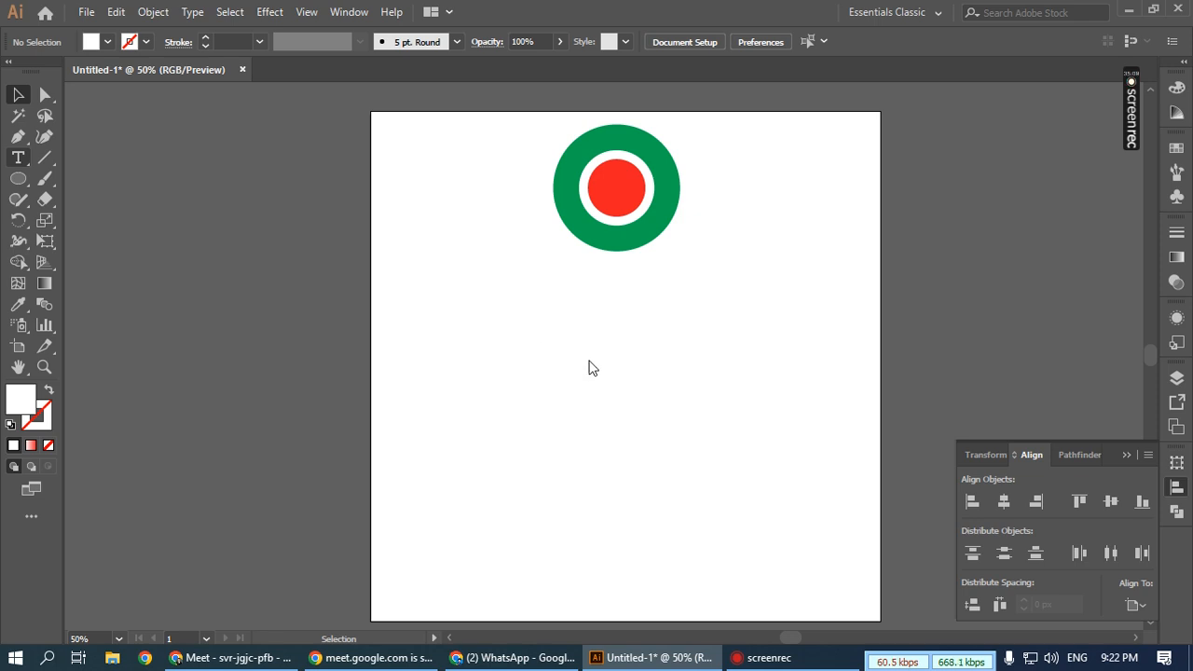
pyautogui.moveTo(562, 383); pyautogui.dragTo(586, 347)
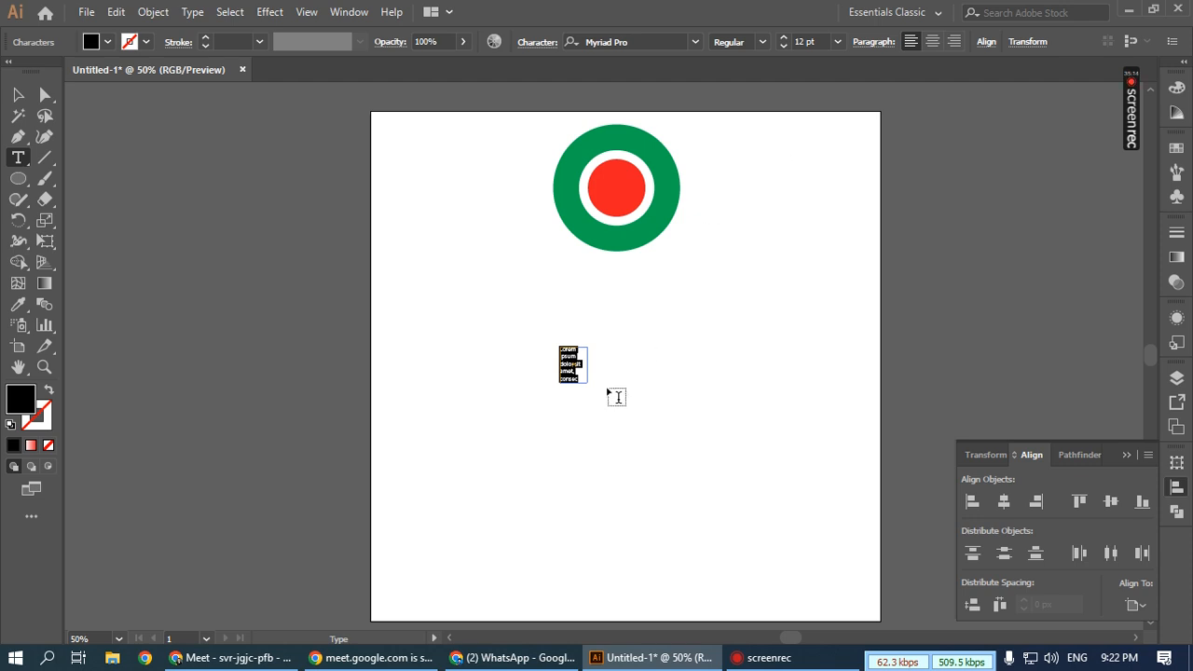
pyautogui.press('Escape')
pyautogui.press('Delete')
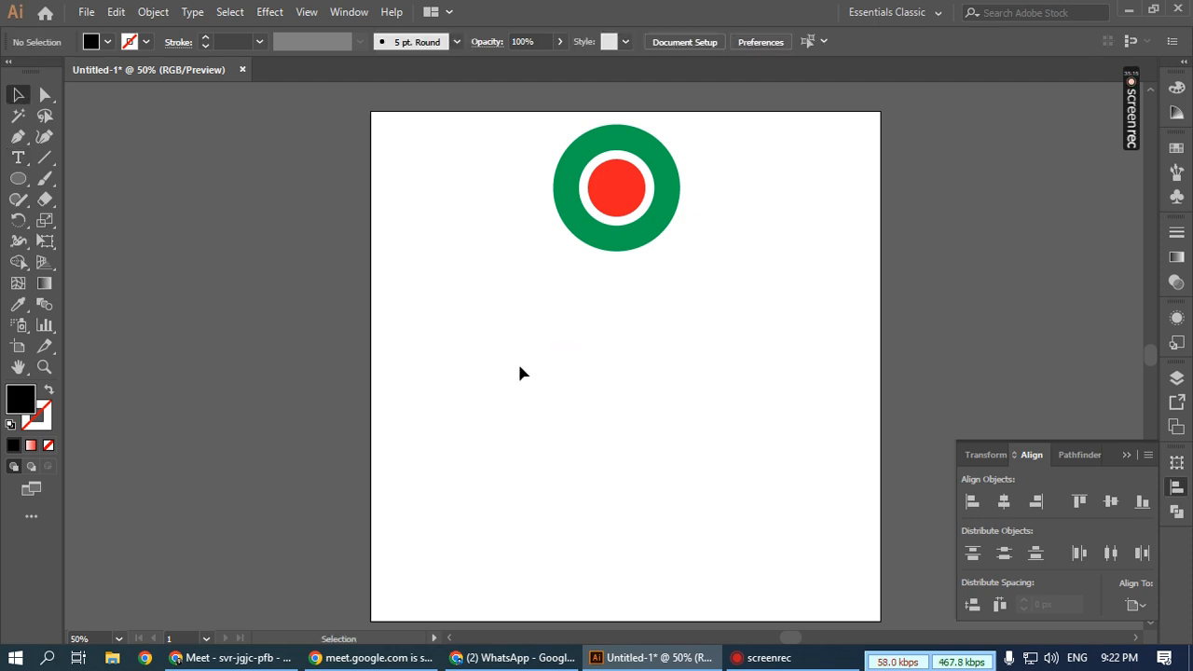
# - Place a line of placeholder text below the circles with the Type Tool and set its font to Algerian
pyautogui.click(18, 157)
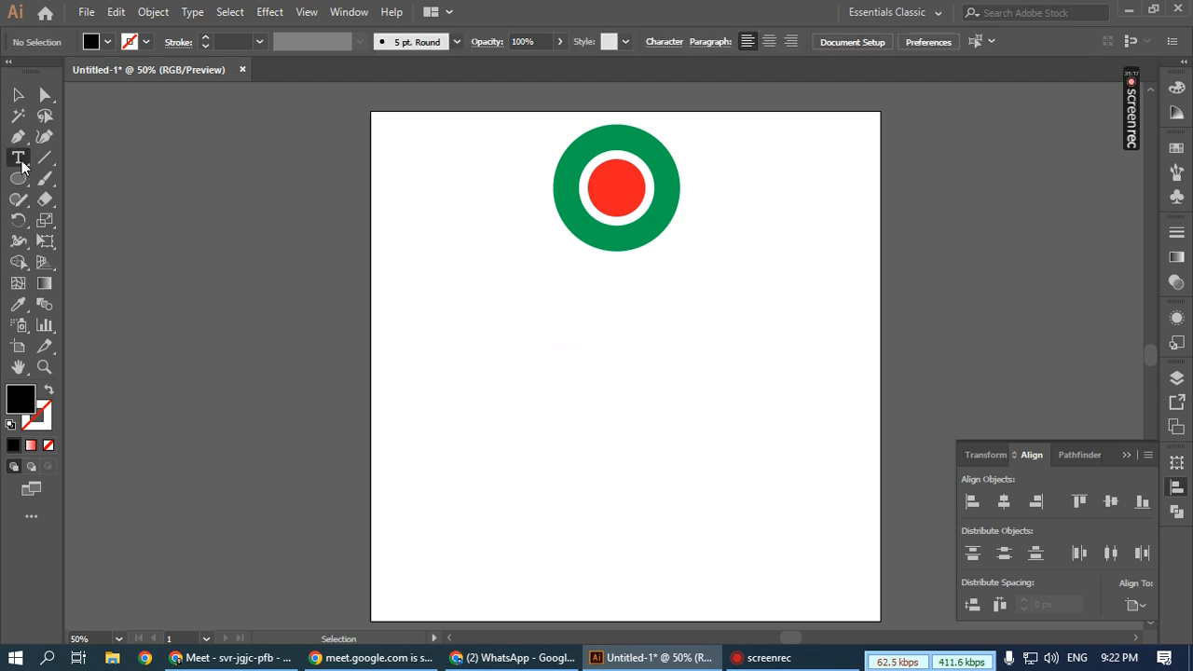
pyautogui.click(464, 403)
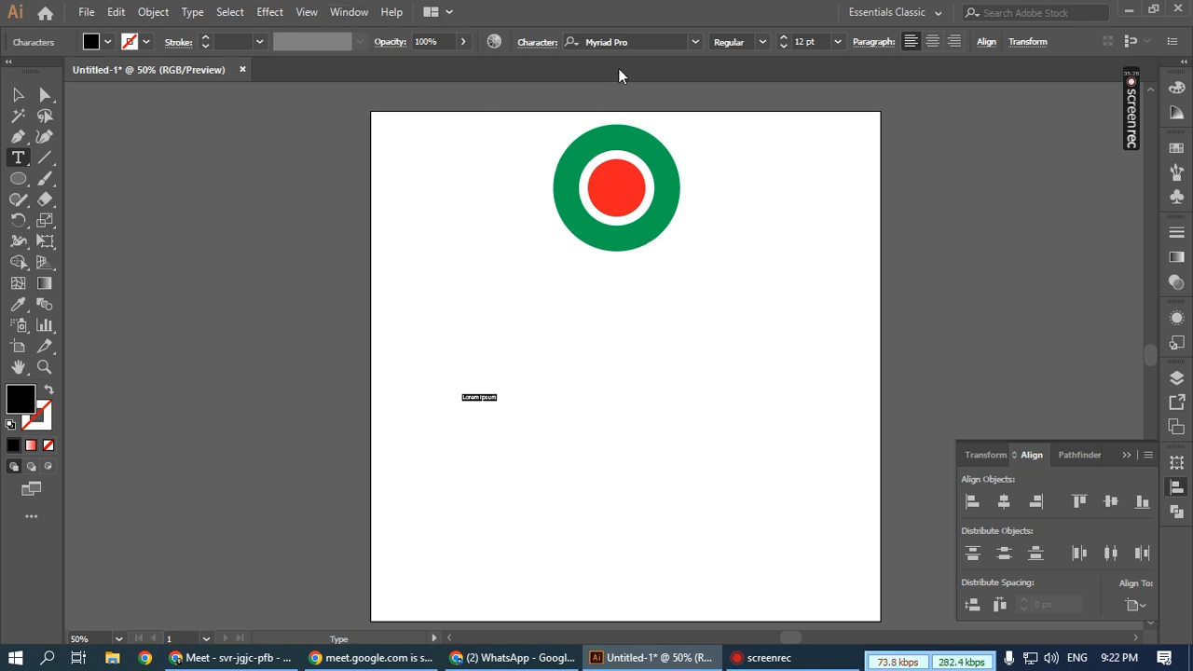
pyautogui.click(689, 45)
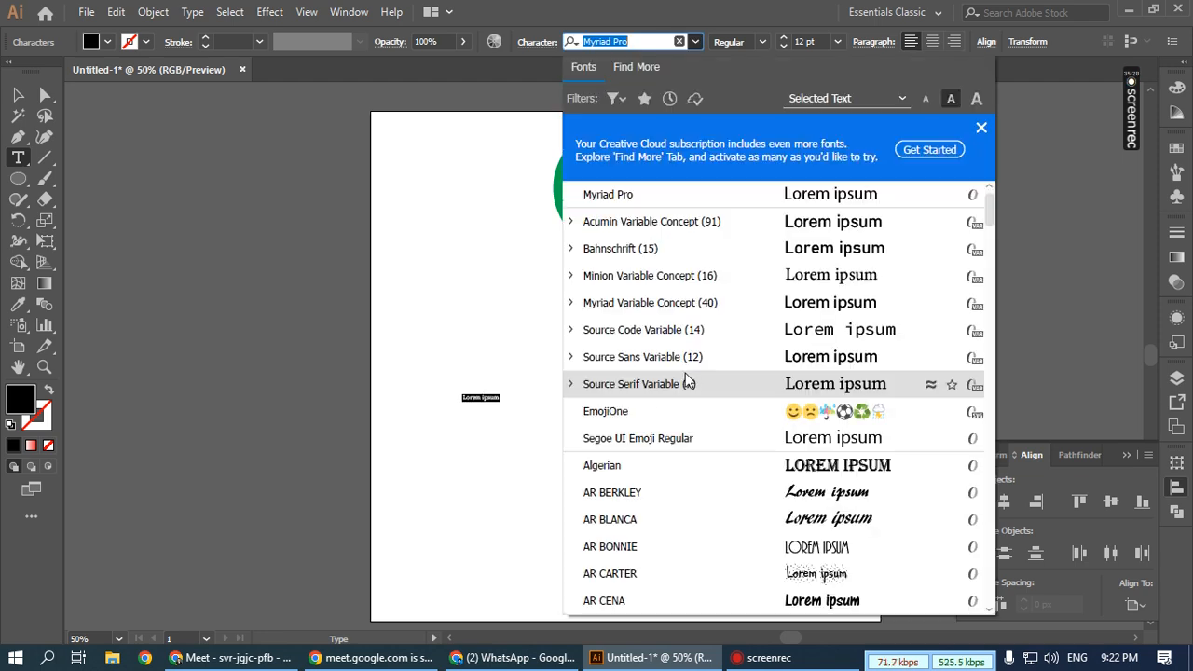
pyautogui.scroll(-2, 712, 495)
pyautogui.click(824, 312)
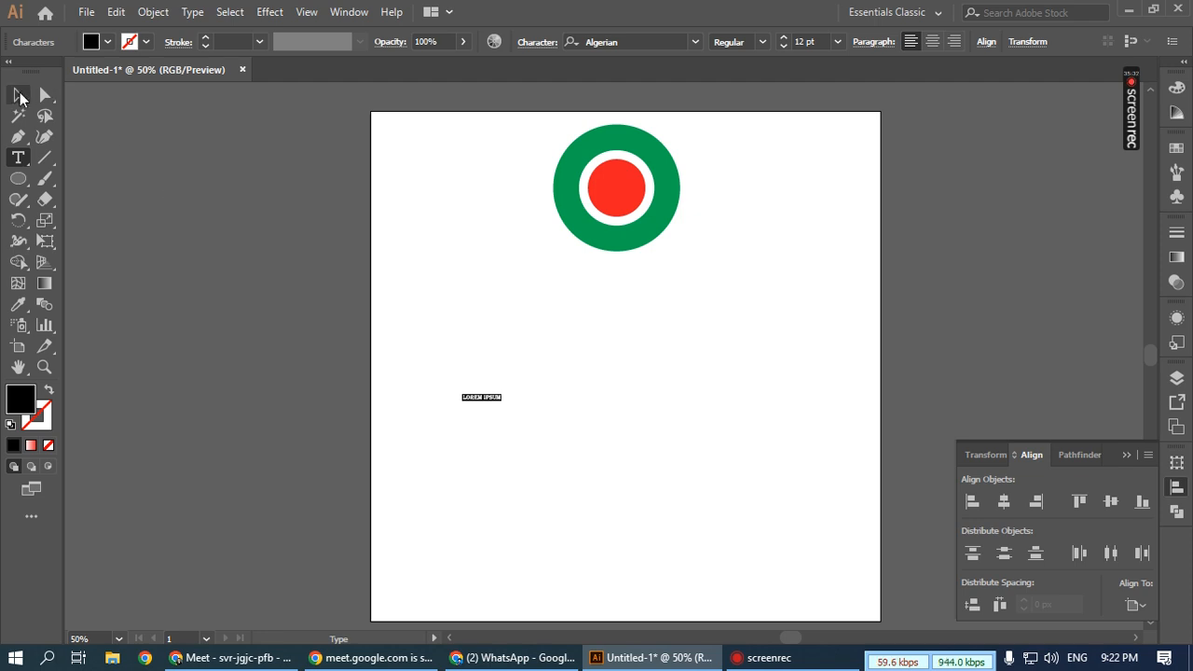
# - Enlarge the LOREM IPSUM text to about 110.5 pt and move it near the artboard's centre
pyautogui.click(19, 95)
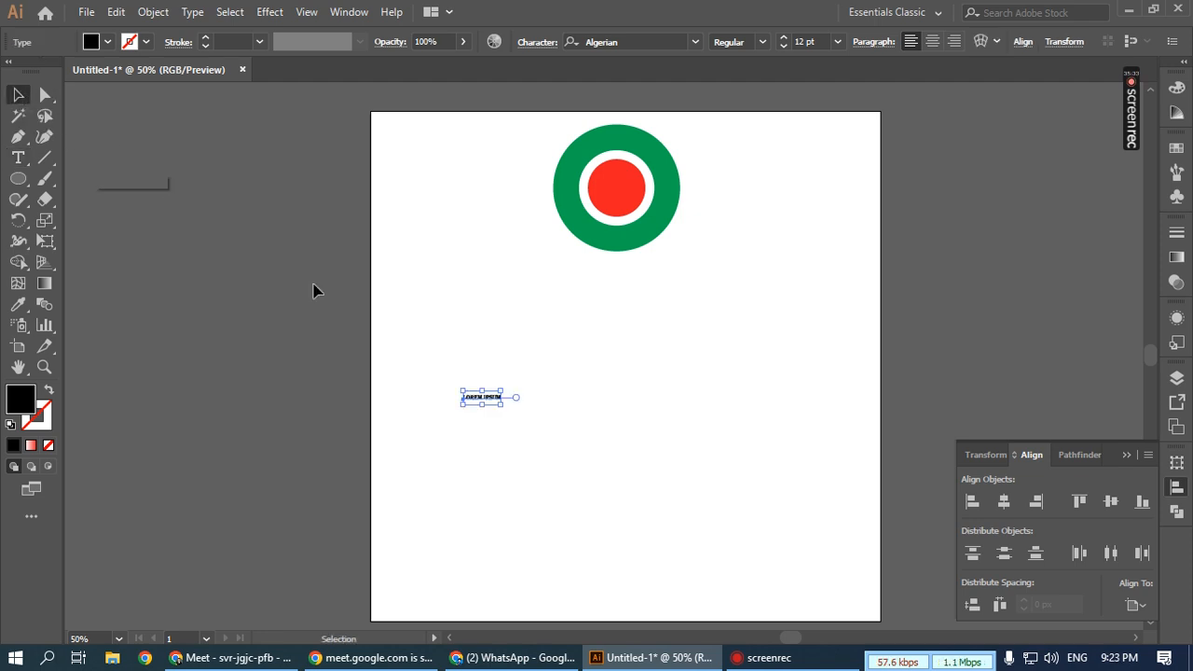
pyautogui.moveTo(503, 408); pyautogui.dragTo(814, 484)
pyautogui.moveTo(691, 454); pyautogui.dragTo(680, 349)
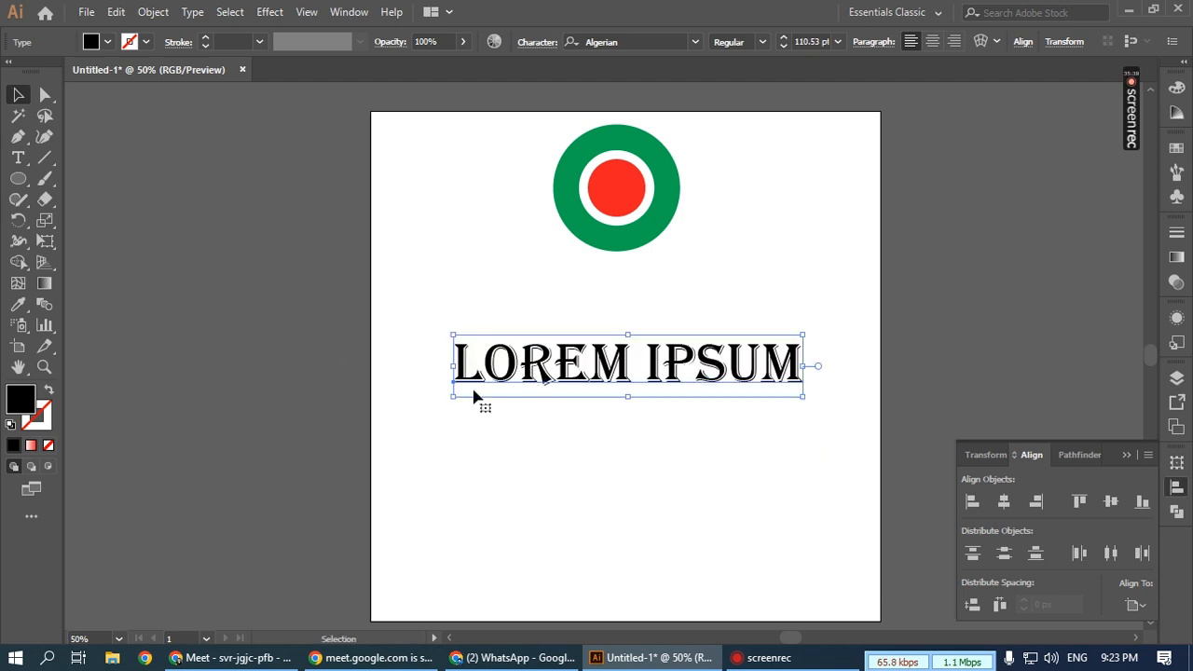
pyautogui.moveTo(549, 353); pyautogui.dragTo(623, 353)
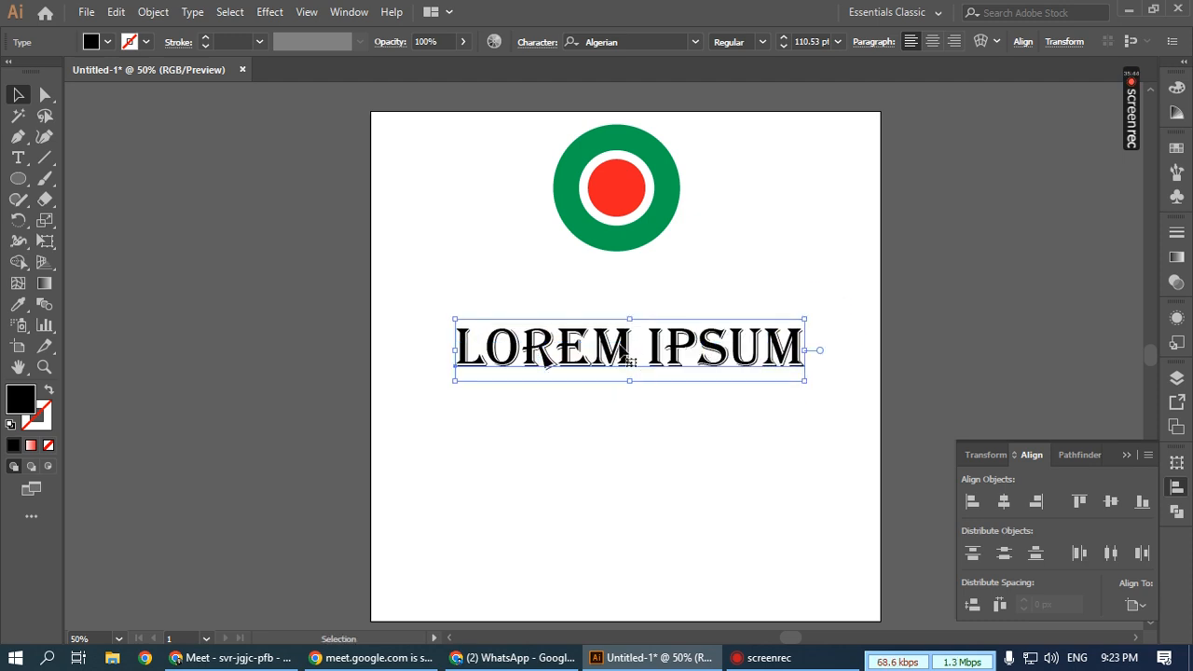
# - Centre the LOREM IPSUM text horizontally and vertically on the artboard using Align to Artboard
pyautogui.click(1136, 604)
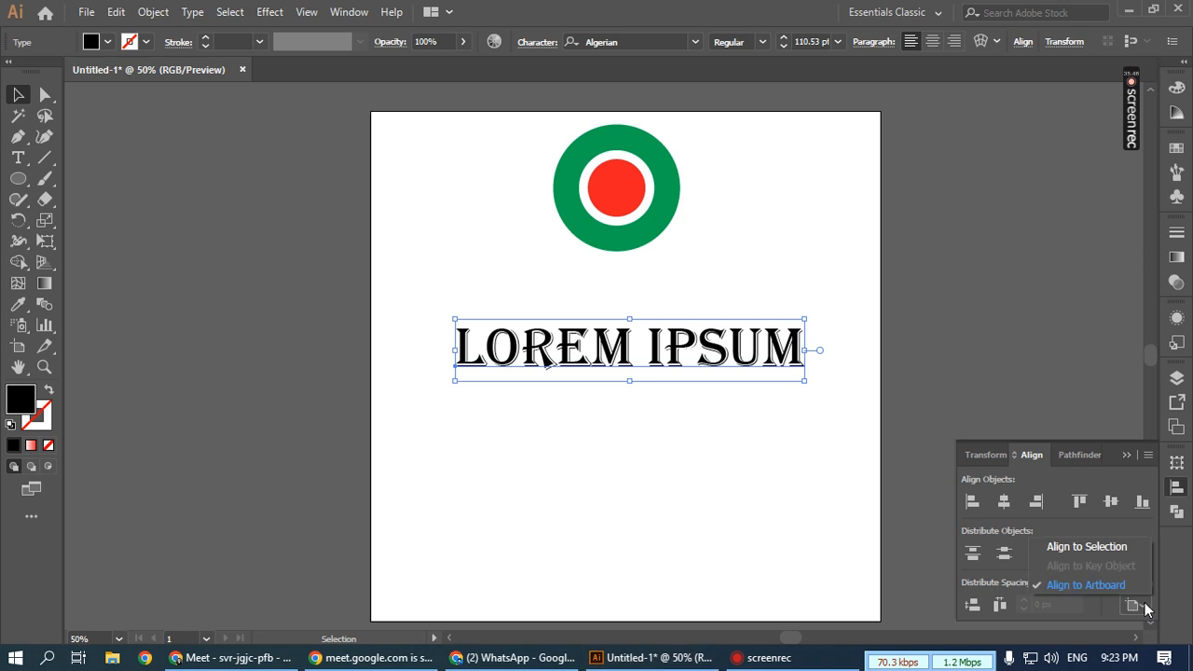
pyautogui.click(1087, 584)
pyautogui.click(1006, 508)
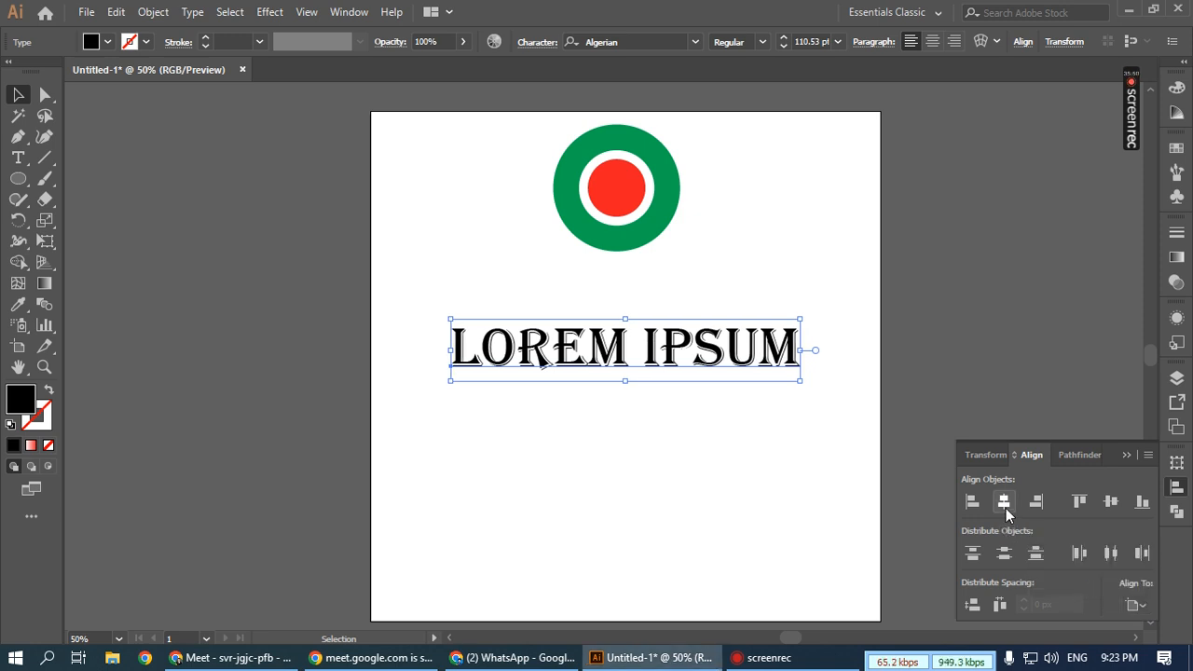
pyautogui.click(1108, 502)
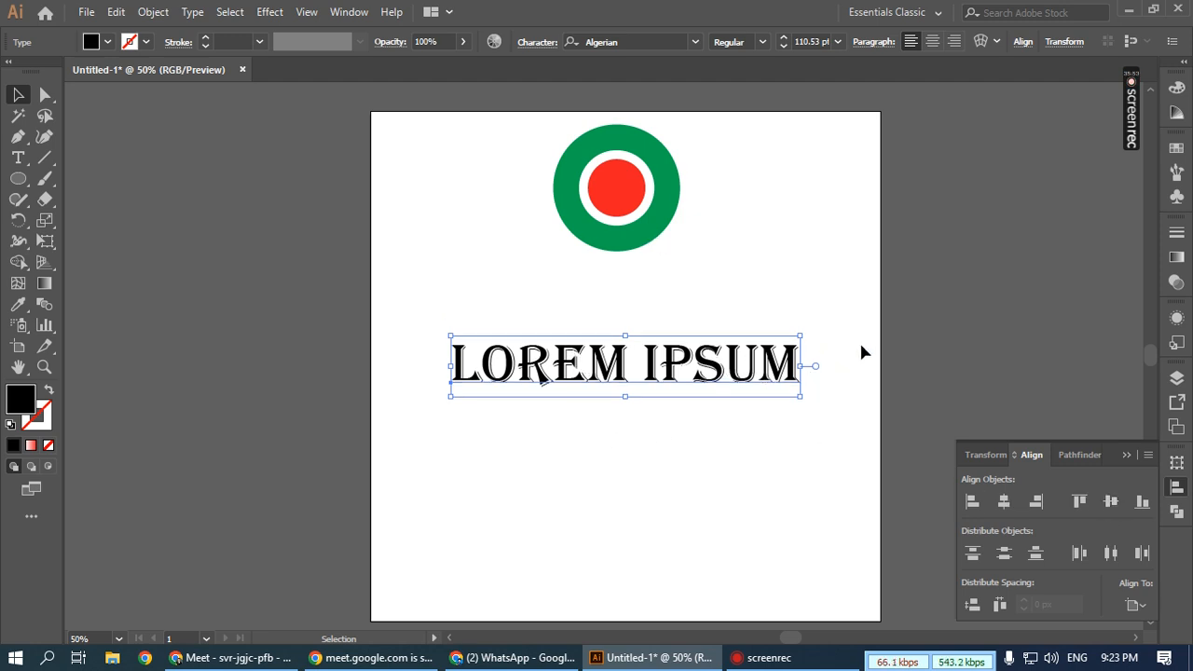
# - Move the text to the artboard's top edge and the concentric circles below it, centring both horizontally on the artboard
pyautogui.moveTo(698, 355); pyautogui.dragTo(692, 131)
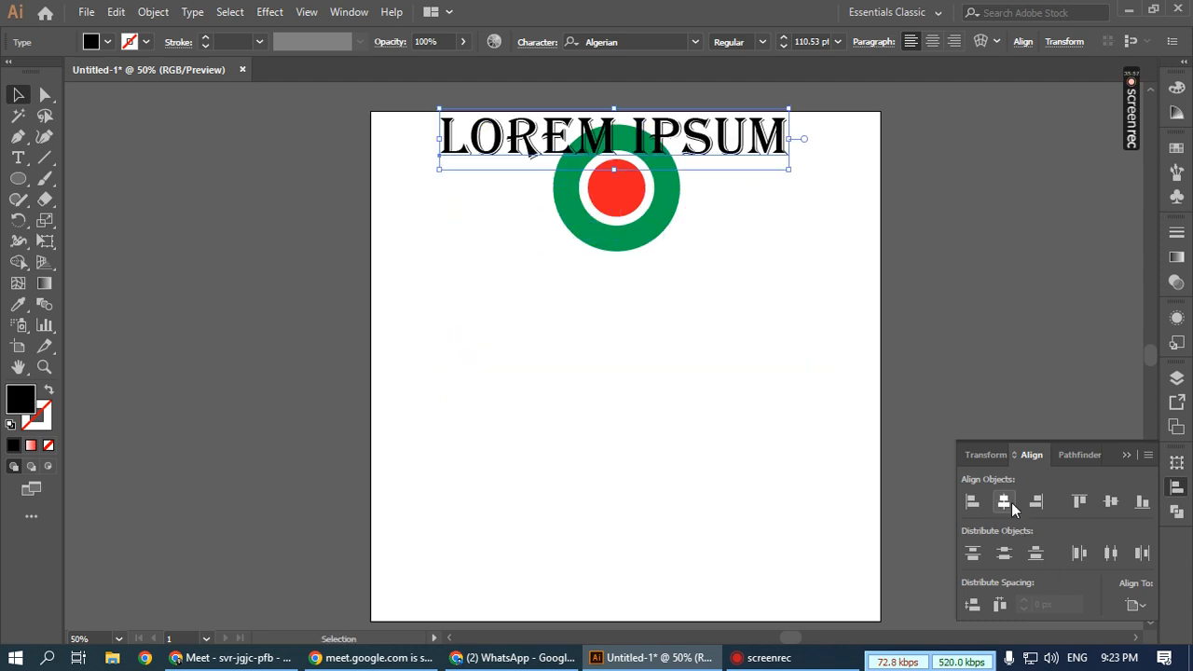
pyautogui.click(699, 326)
pyautogui.moveTo(611, 196); pyautogui.dragTo(659, 322)
pyautogui.click(789, 280)
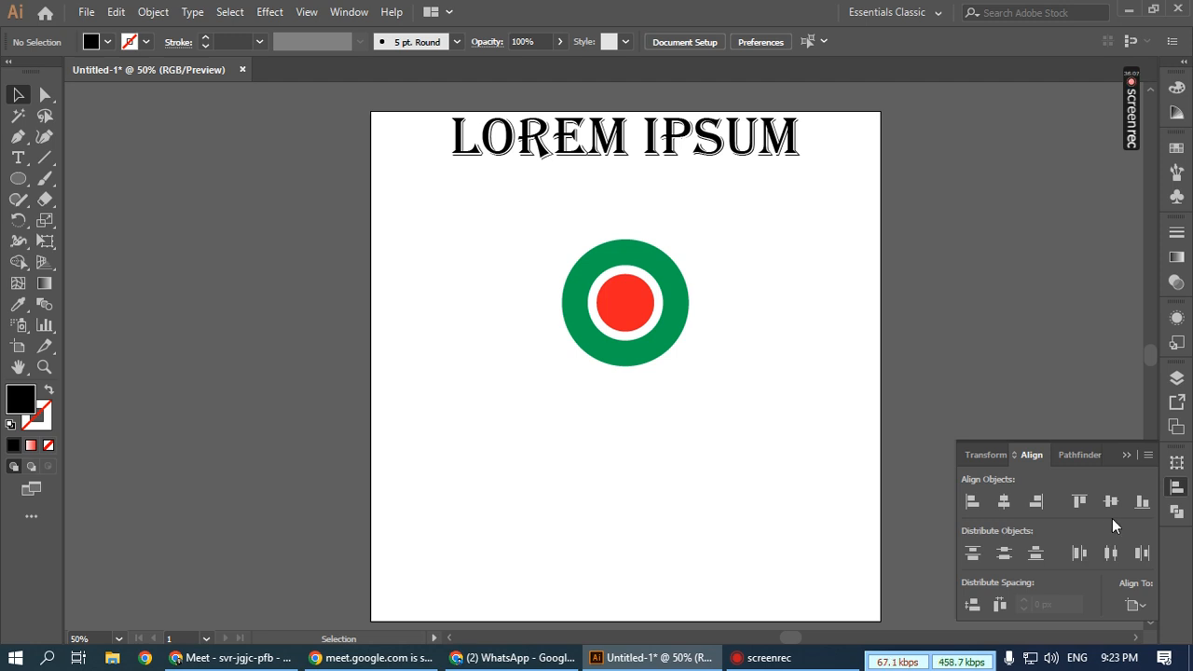
# - Collapse the alignment options and select the LOREM IPSUM text on its own
pyautogui.click(1032, 458)
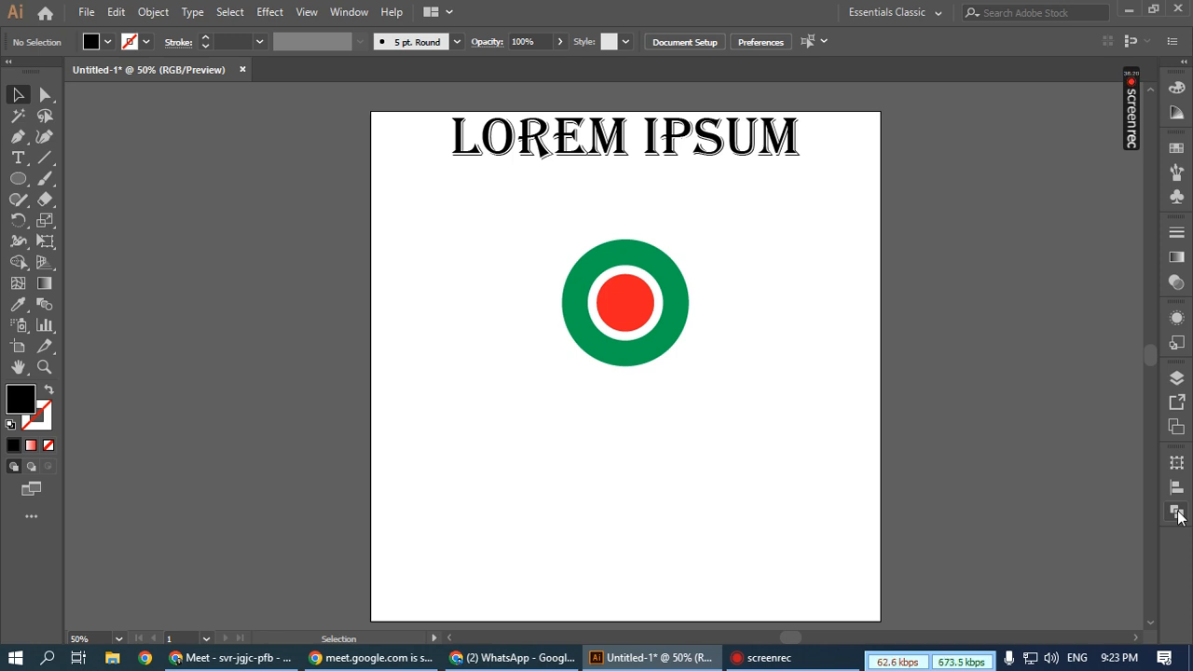
pyautogui.moveTo(794, 431); pyautogui.dragTo(509, 130)
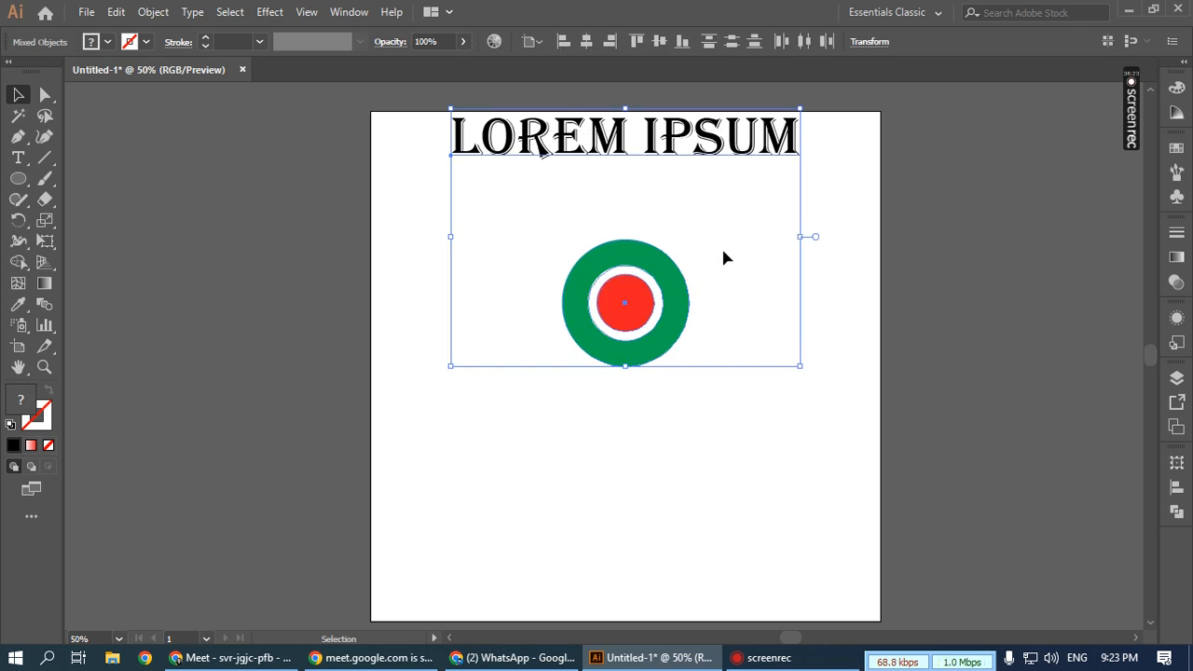
pyautogui.click(751, 440)
pyautogui.click(745, 144)
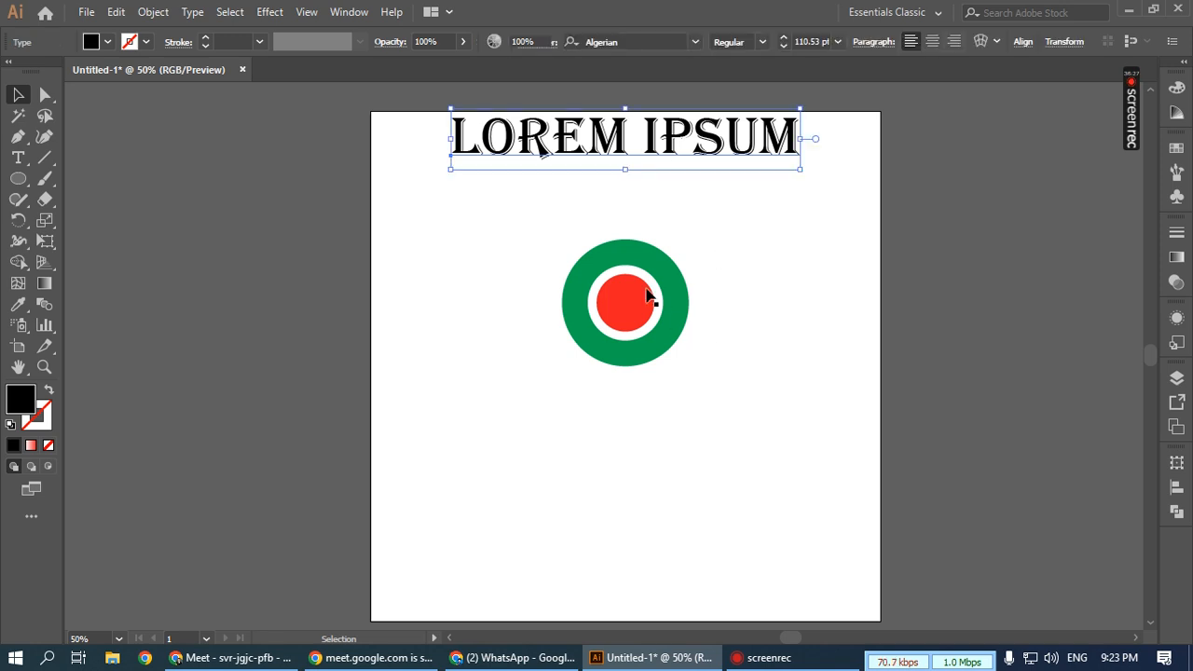
# - Delete the LOREM IPSUM text, the red circle and the white circle, keeping only the green circle
pyautogui.press('Delete')
pyautogui.click(644, 283)
pyautogui.press('Delete')
pyautogui.click(643, 283)
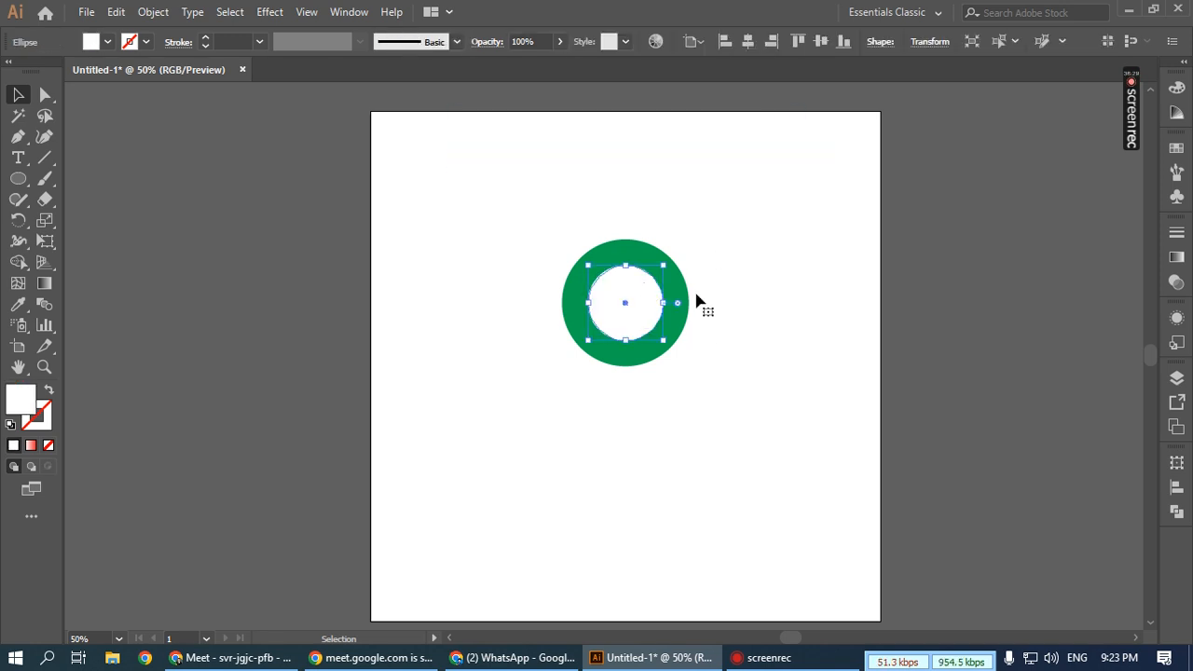
pyautogui.press('Delete')
# - Enlarge the green circle to about two-thirds of the artboard's width and move it near the artboard's centre
pyautogui.click(663, 288)
pyautogui.hotkey('ctrl', '0')
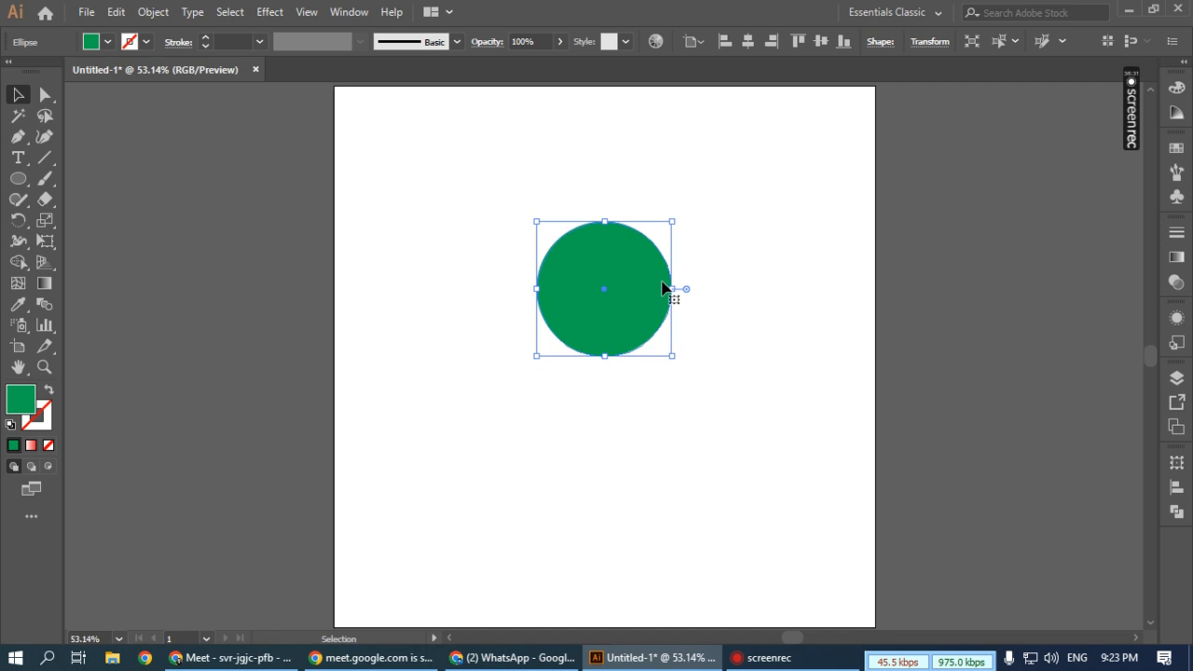
pyautogui.moveTo(673, 356); pyautogui.dragTo(864, 523)
pyautogui.moveTo(620, 295); pyautogui.dragTo(623, 370)
pyautogui.moveTo(842, 142); pyautogui.dragTo(795, 188)
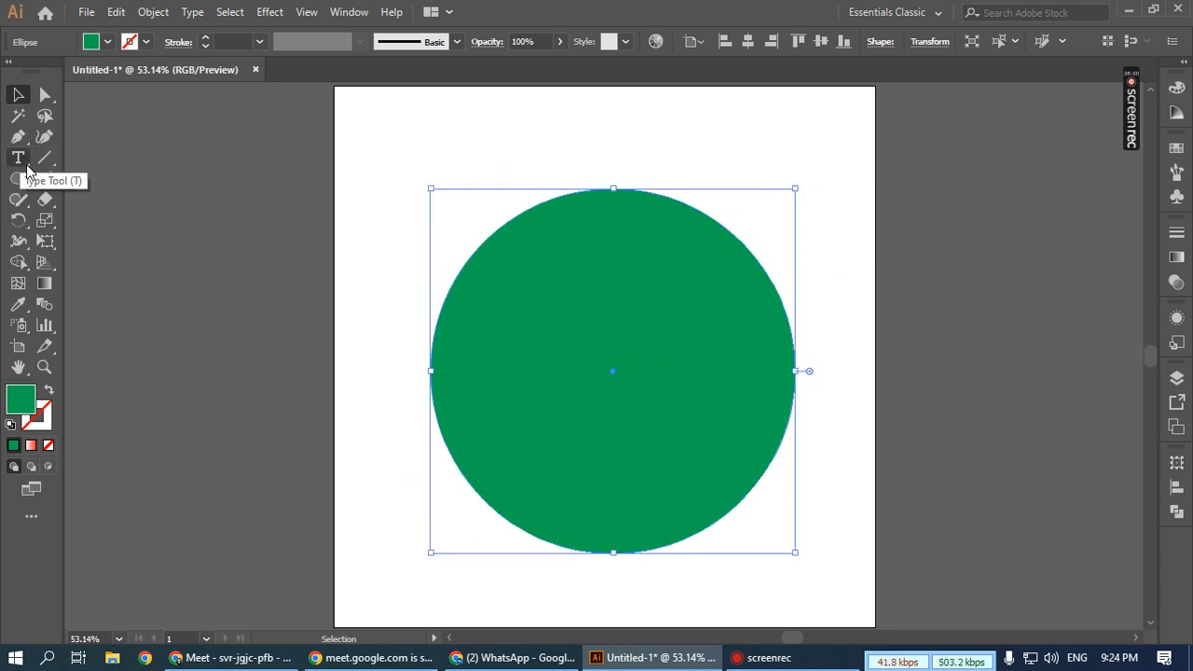
# - Draw a horizontal line segment through the circle's centre, extending past both of its sides
pyautogui.click(18, 137)
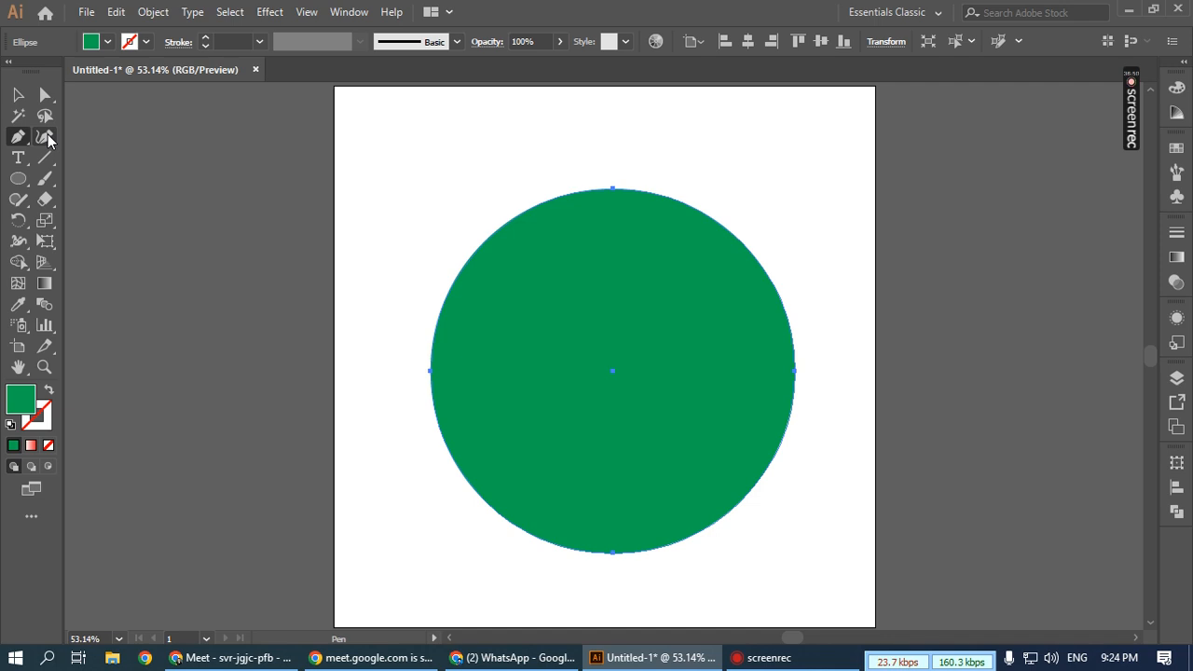
pyautogui.click(46, 139)
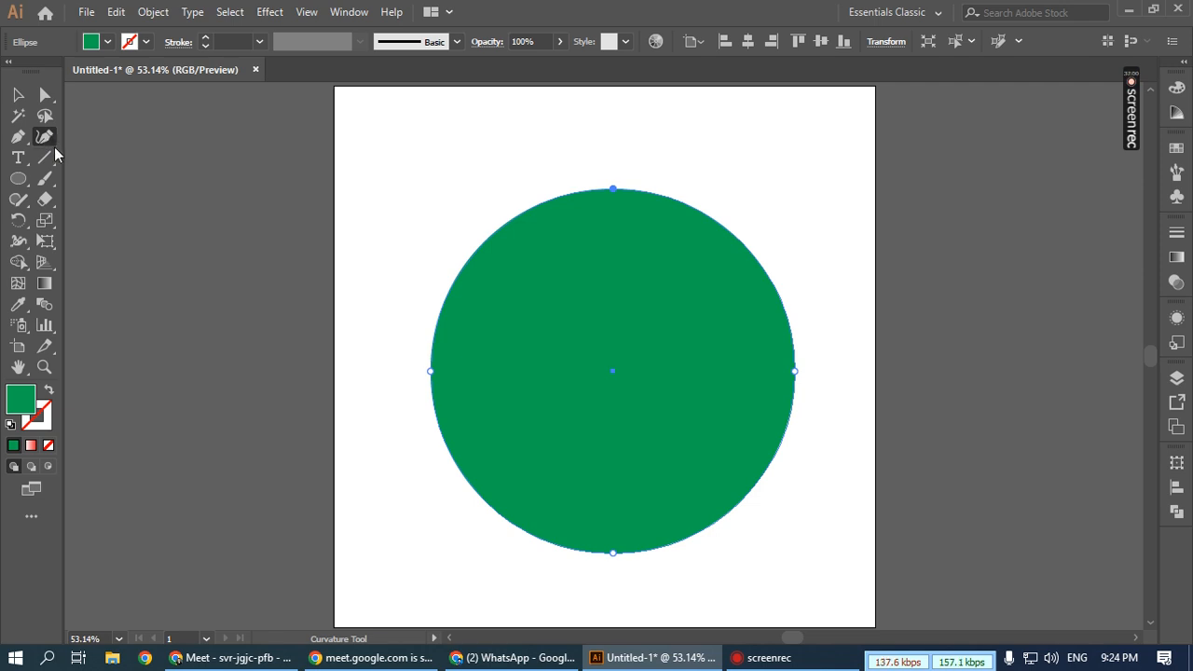
pyautogui.click(45, 158)
pyautogui.moveTo(394, 371); pyautogui.dragTo(874, 371)
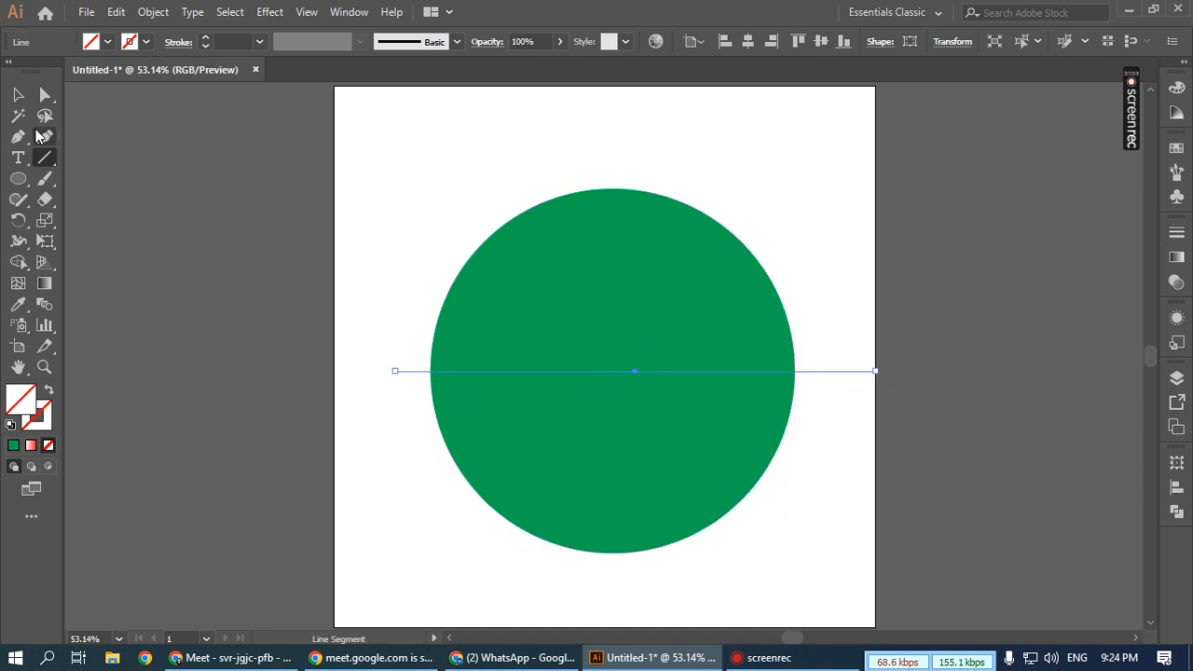
# - Bend the line into an S-shaped wave with the Curvature tool, arching up in its first half and down in its second
pyautogui.click(44, 137)
pyautogui.moveTo(514, 371); pyautogui.dragTo(508, 330)
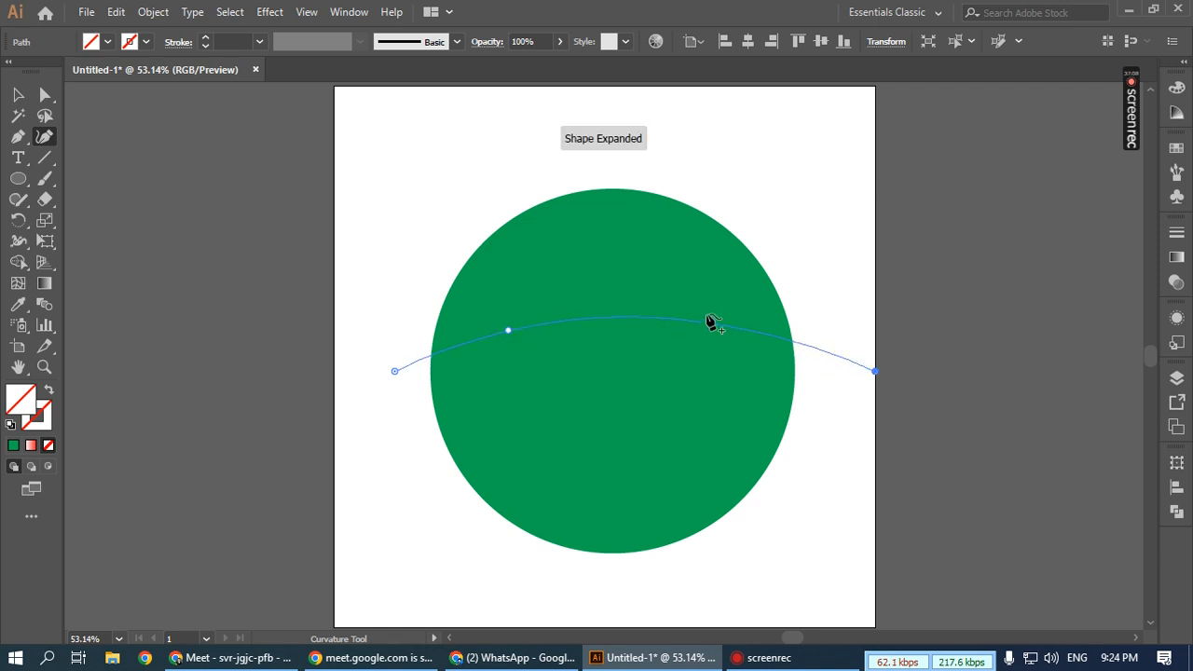
pyautogui.moveTo(713, 328); pyautogui.dragTo(706, 399)
# - Divide the green circle along the wavy line with Pathfinder and ungroup the resulting pieces
pyautogui.click(18, 94)
pyautogui.moveTo(404, 191); pyautogui.dragTo(876, 501)
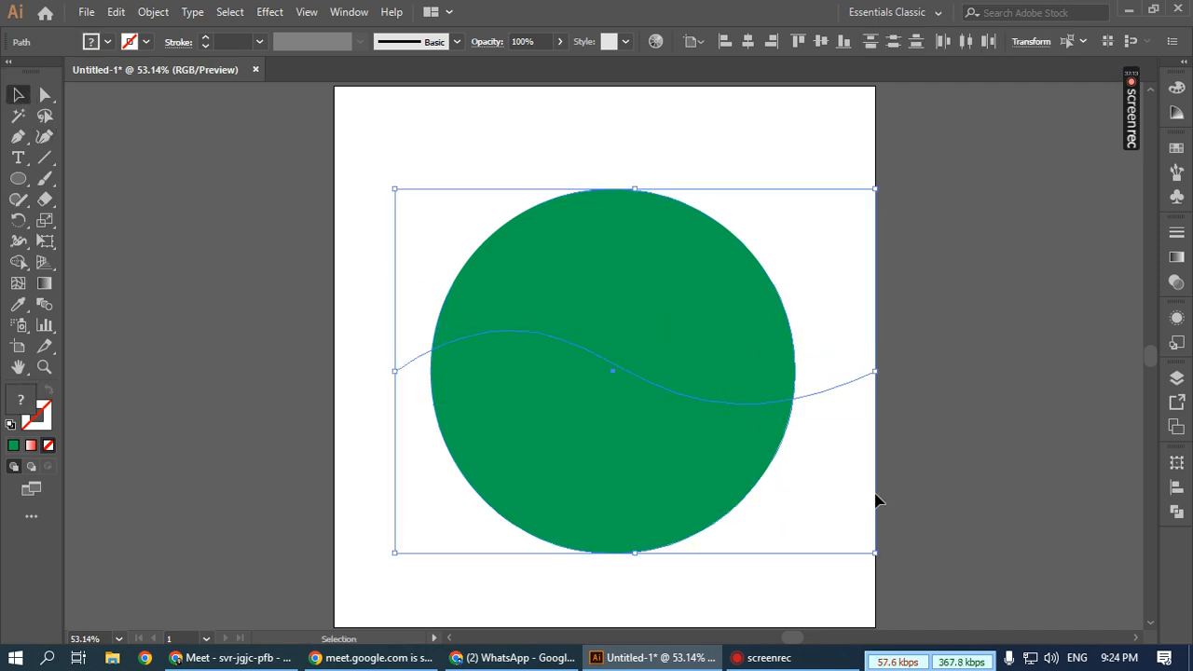
pyautogui.click(1178, 510)
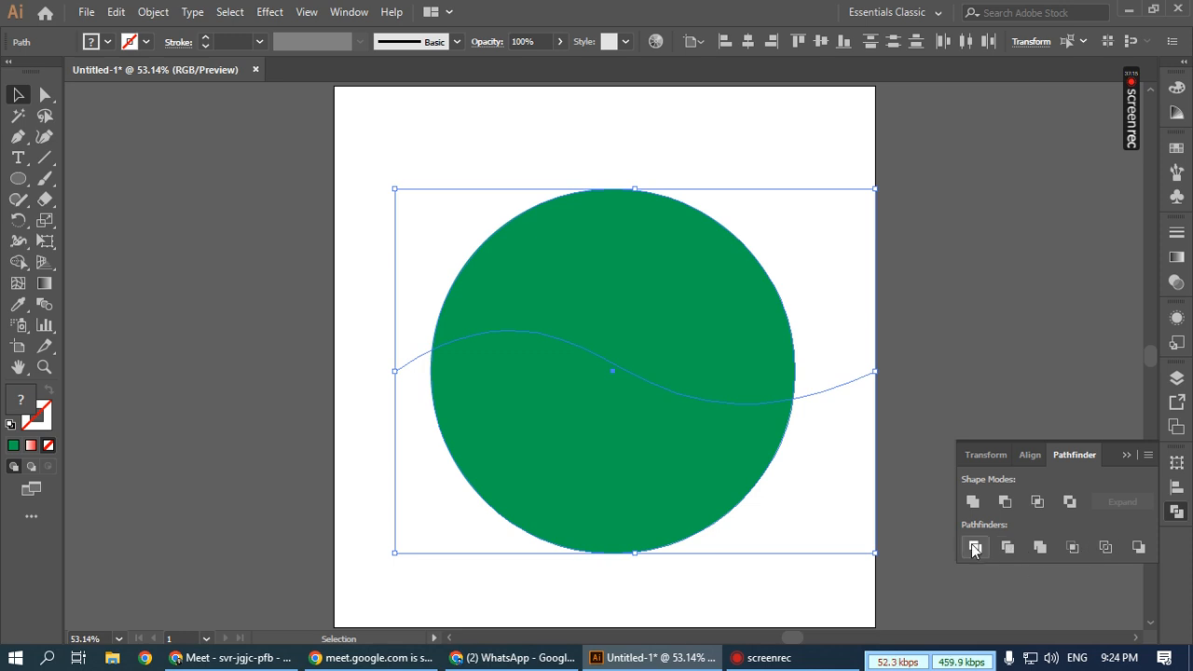
pyautogui.click(974, 548)
pyautogui.rightClick(623, 363)
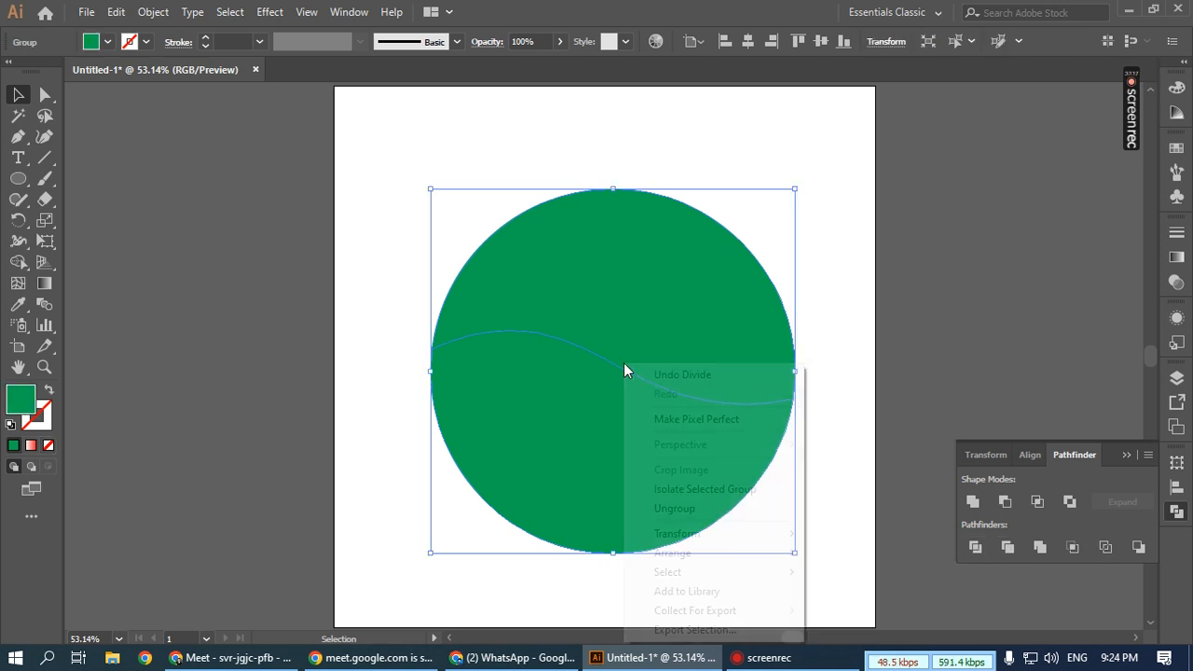
pyautogui.click(709, 511)
pyautogui.rightClick(685, 481)
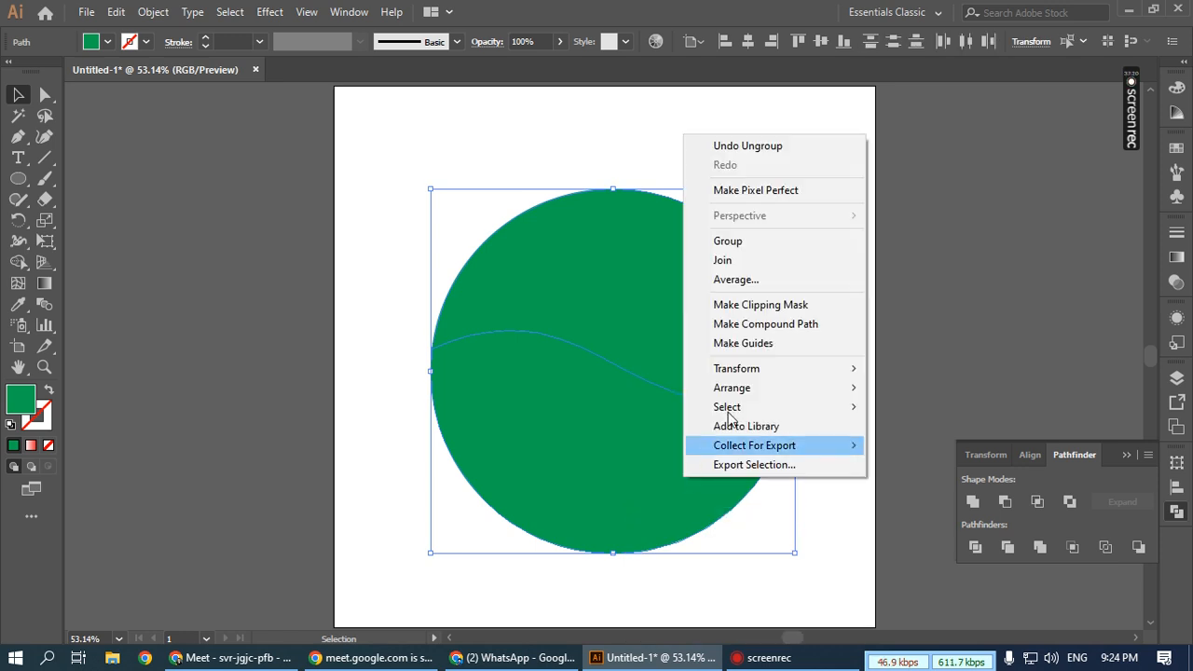
pyautogui.click(996, 297)
# - Move the upper piece upward and nudge the lower piece slightly up, leaving a wavy gap between them
pyautogui.moveTo(675, 305); pyautogui.dragTo(671, 267)
pyautogui.moveTo(664, 454); pyautogui.dragTo(665, 445)
pyautogui.click(847, 418)
# - Fill the upper piece with dark blue and the lower piece with light green
pyautogui.click(587, 250)
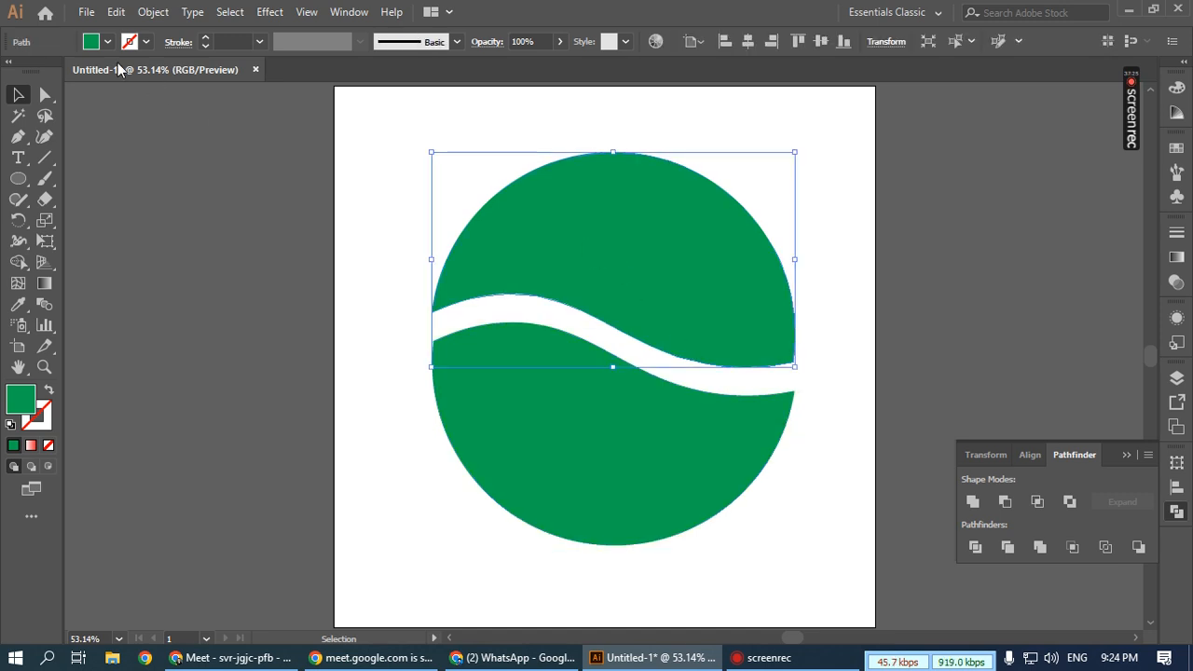
pyautogui.click(108, 42)
pyautogui.click(109, 72)
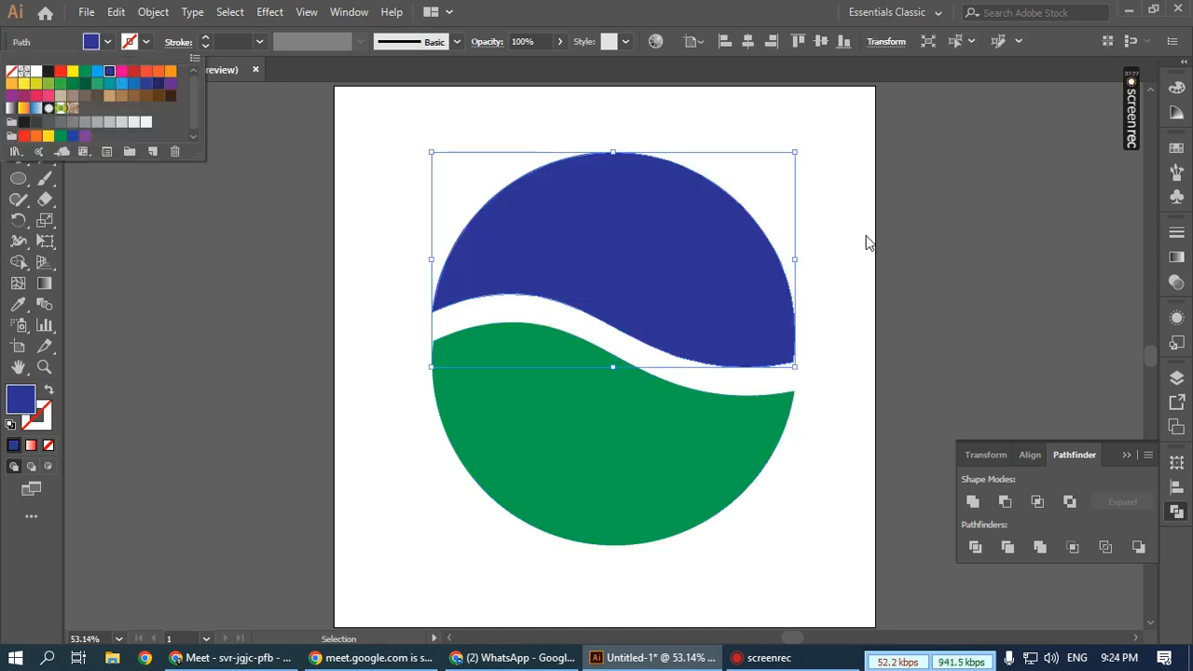
pyautogui.click(653, 432)
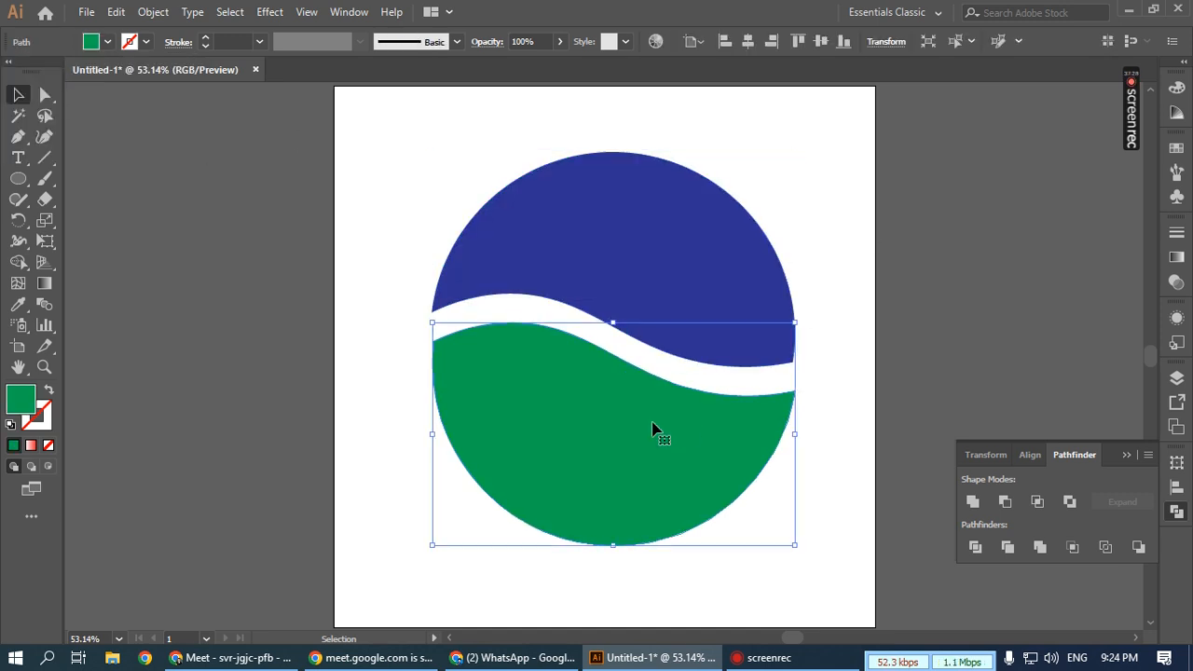
pyautogui.click(107, 42)
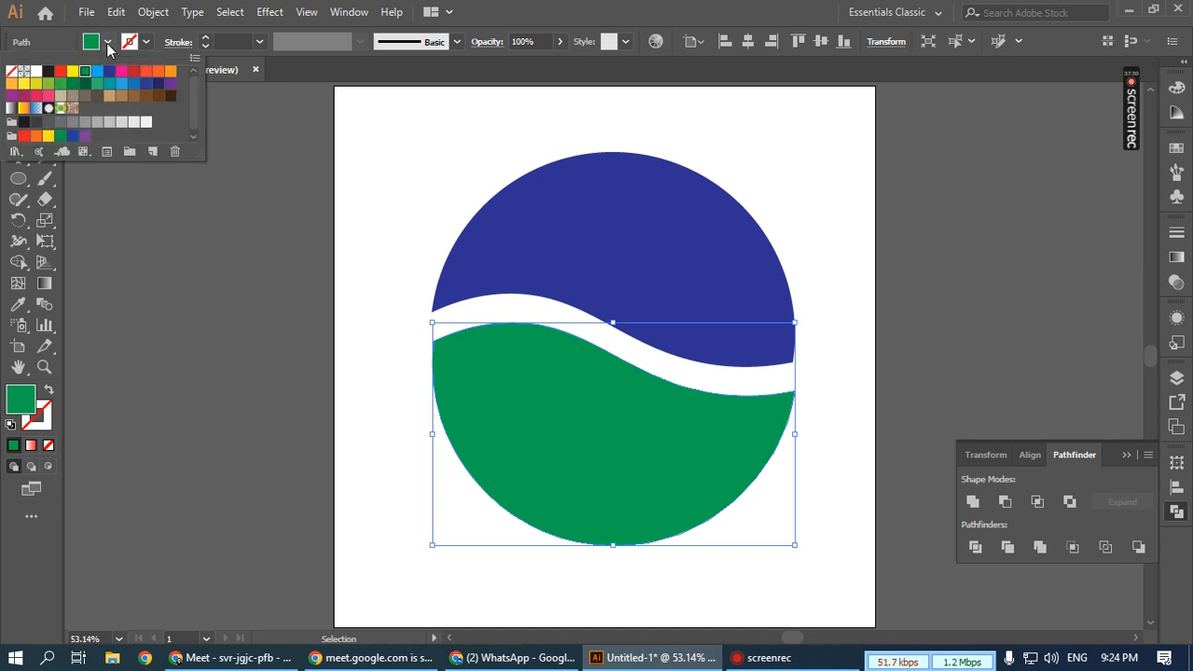
pyautogui.click(48, 84)
pyautogui.click(840, 207)
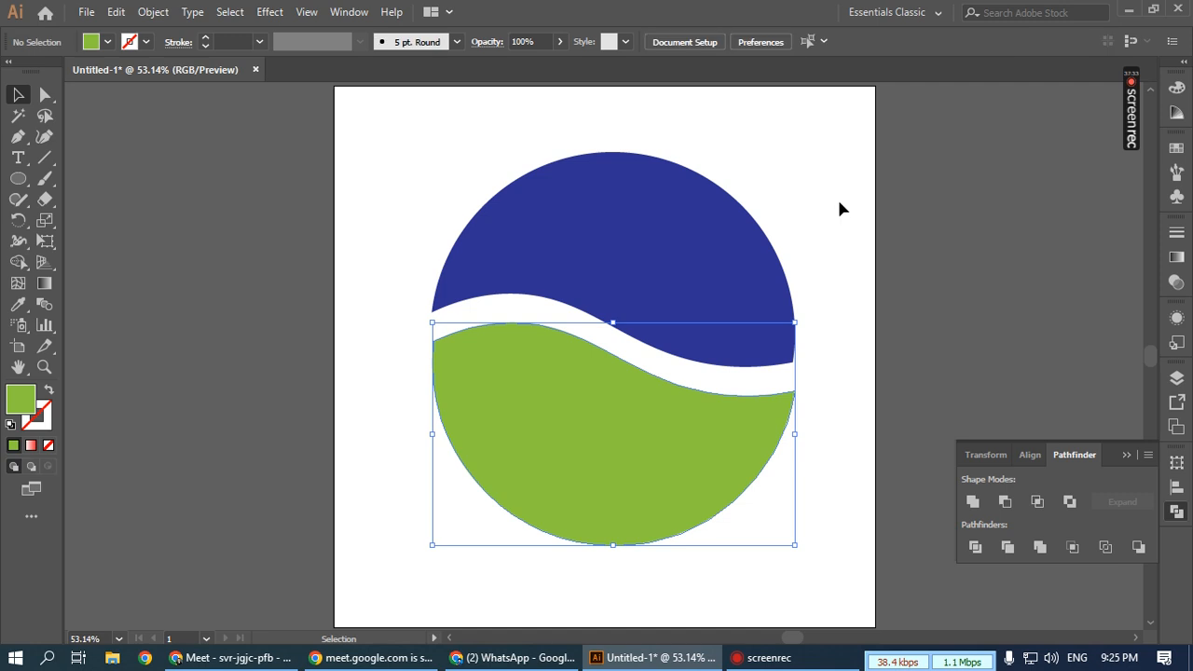
# - Apply a white-to-red linear gradient to the upper piece and try redirecting it vertically
pyautogui.press('a')
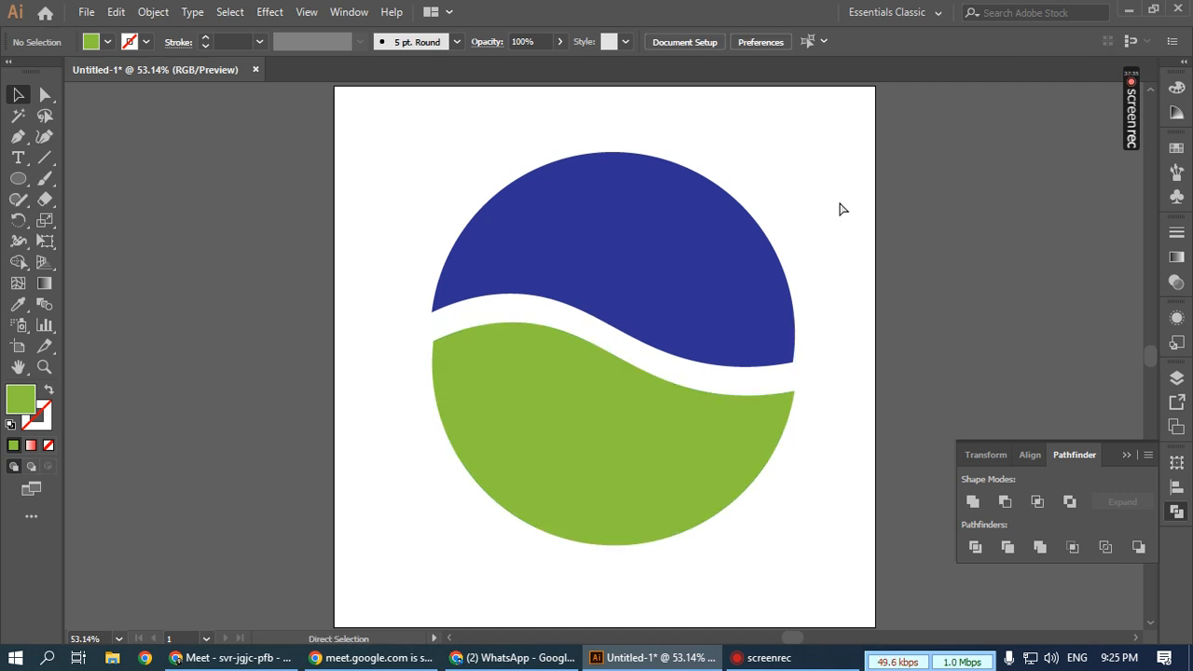
pyautogui.hotkey('ctrl', '-')
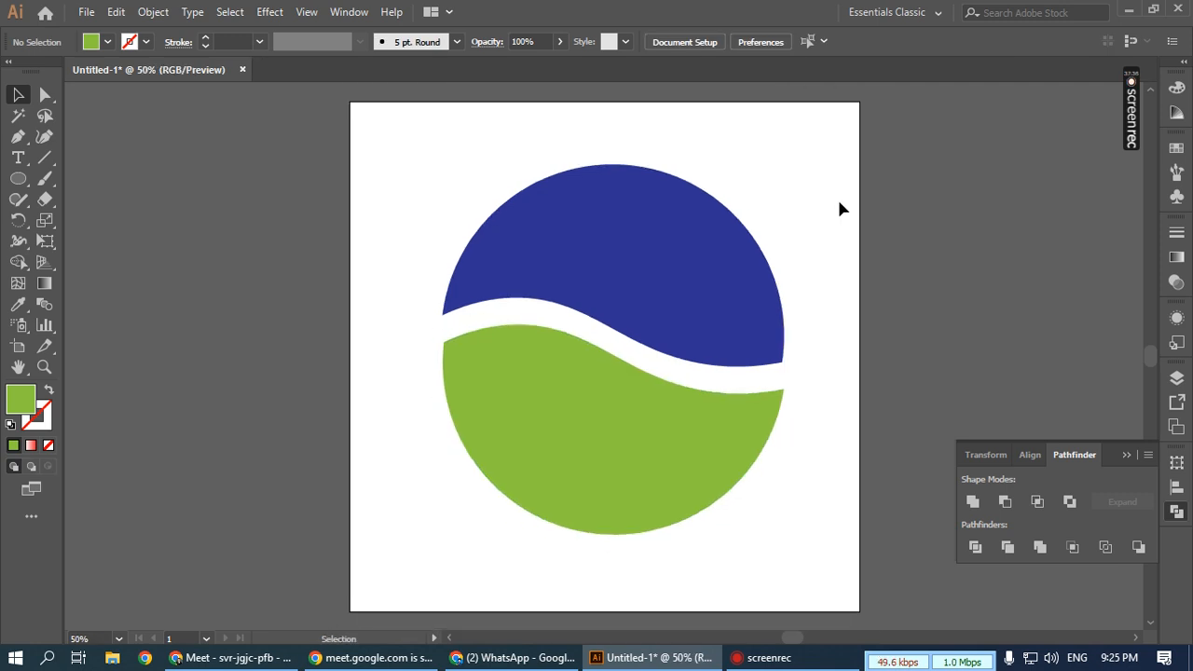
pyautogui.click(455, 291)
pyautogui.click(43, 282)
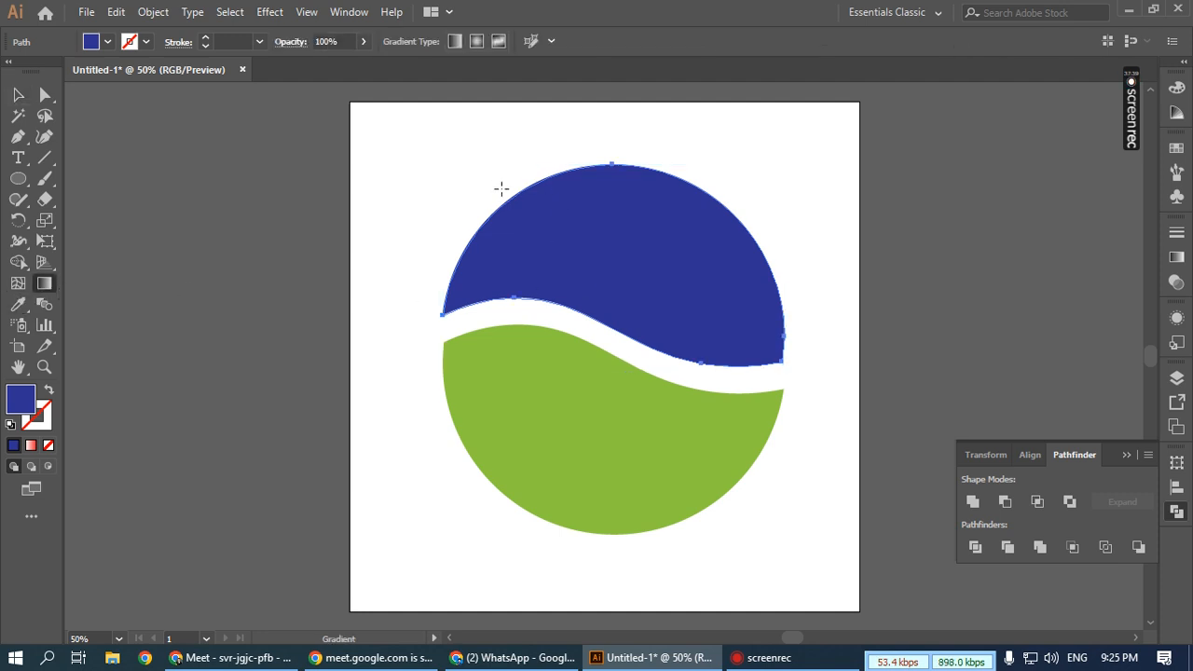
pyautogui.click(678, 275)
pyautogui.moveTo(615, 265); pyautogui.dragTo(588, 439)
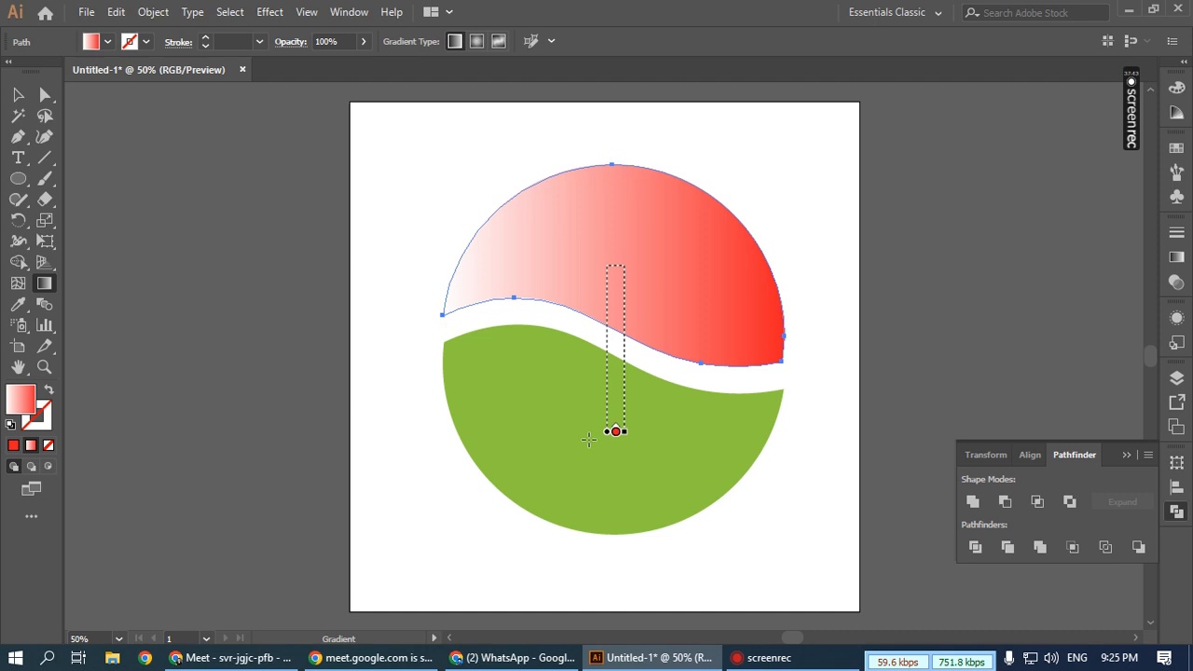
# - Give the lower piece a linear gradient with a green colour stop in place of red, fading to white at its bottom
pyautogui.keyDown('ctrl'); pyautogui.click(671, 453); pyautogui.keyUp('ctrl')
pyautogui.click(603, 435)
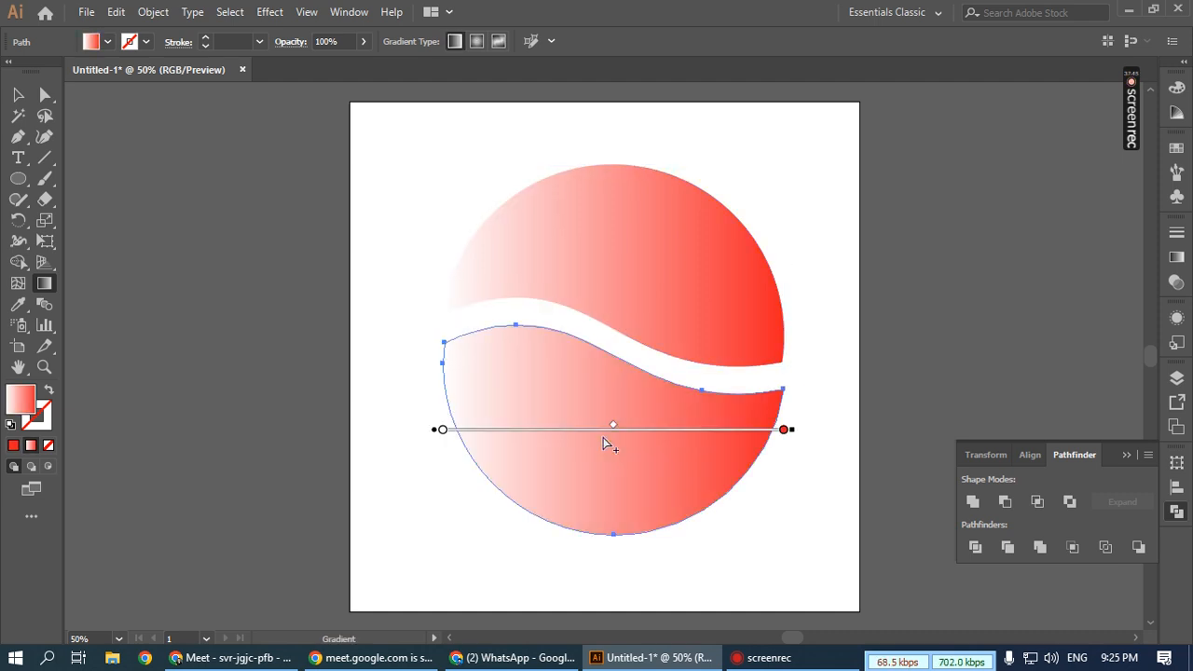
pyautogui.doubleClick(783, 429)
pyautogui.click(585, 494)
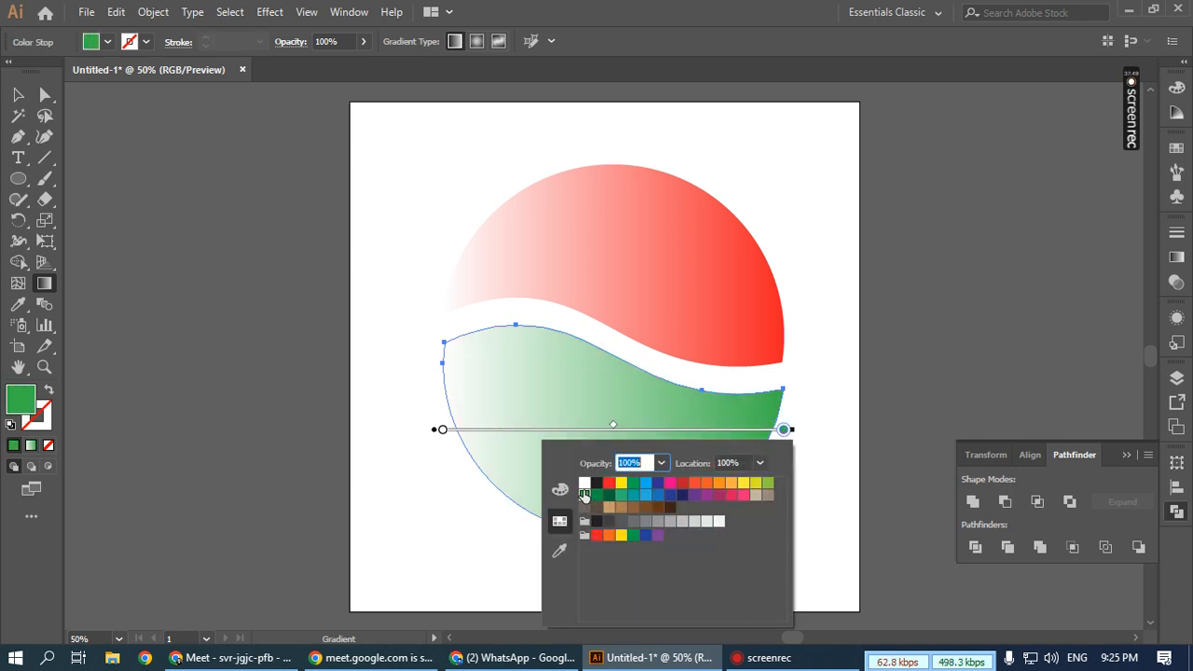
pyautogui.click(605, 9)
pyautogui.moveTo(590, 530); pyautogui.dragTo(601, 431)
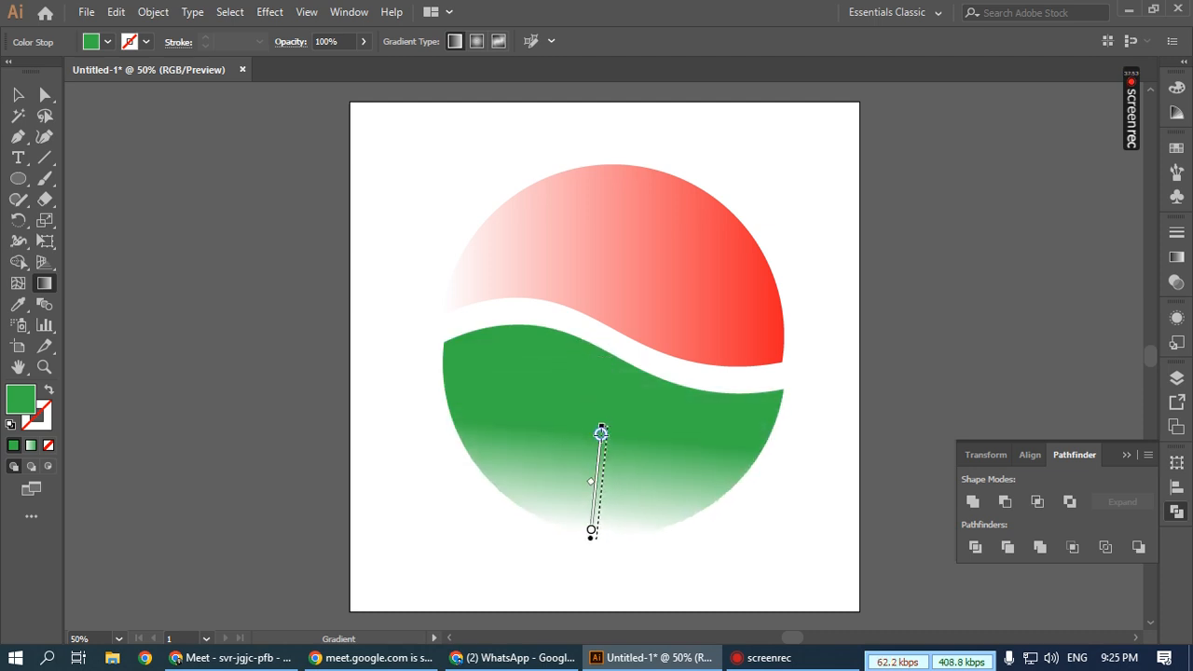
# - Redraw both gradients vertically across each piece's full height, with the red and green ends at the top
pyautogui.rightClick(625, 254)
pyautogui.press('Escape')
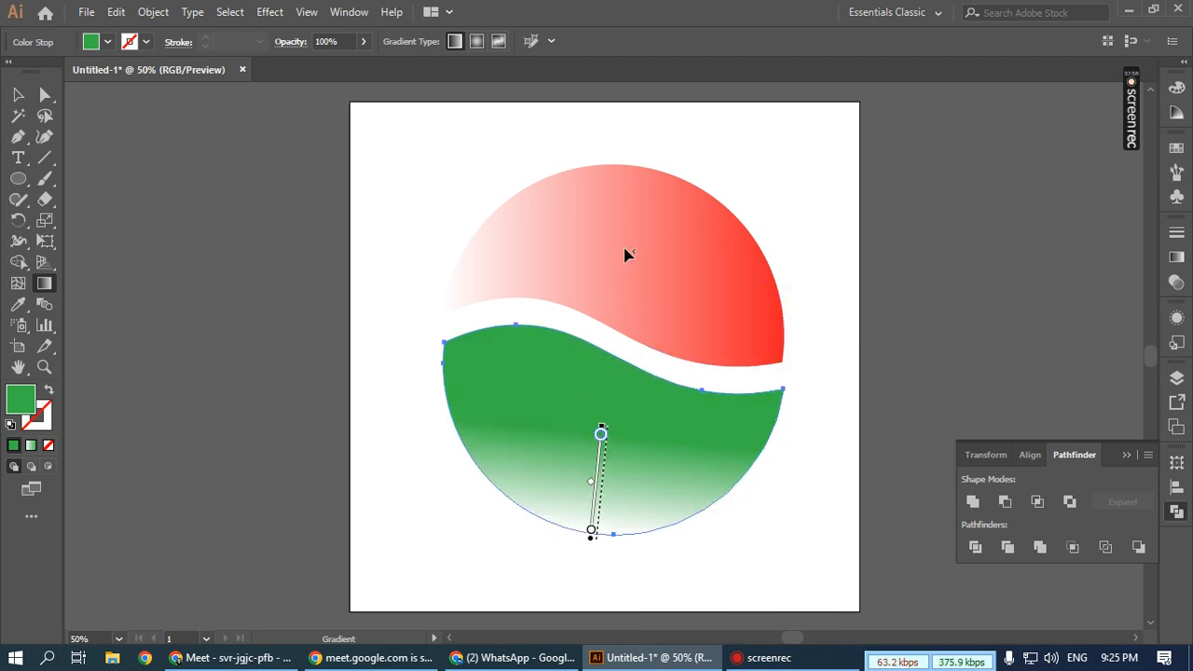
pyautogui.click(626, 254)
pyautogui.moveTo(622, 166)
pyautogui.mouseDown()
pyautogui.moveTo(631, 307)
pyautogui.moveTo(619, 322)
pyautogui.moveTo(644, 337)
pyautogui.moveTo(643, 174)
pyautogui.mouseUp()
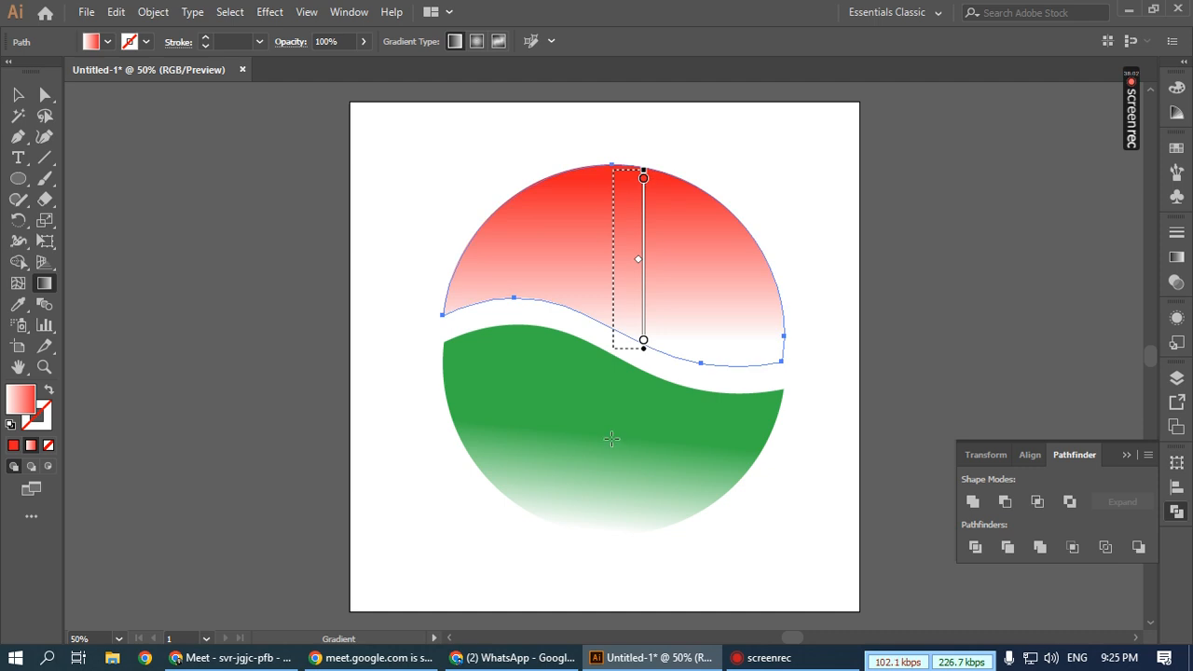
pyautogui.keyDown('ctrl'); pyautogui.click(640, 489); pyautogui.keyUp('ctrl')
pyautogui.moveTo(627, 538); pyautogui.dragTo(624, 352)
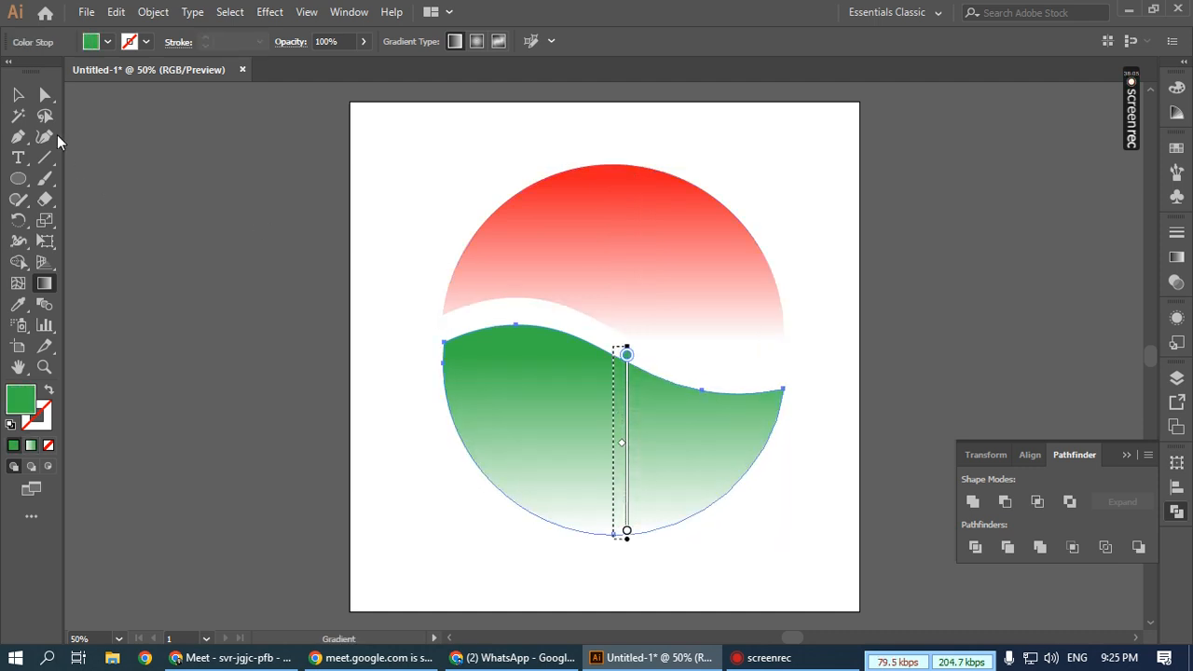
# - Reverse the lower piece's gradient so that the green end lies at its bottom
pyautogui.click(17, 94)
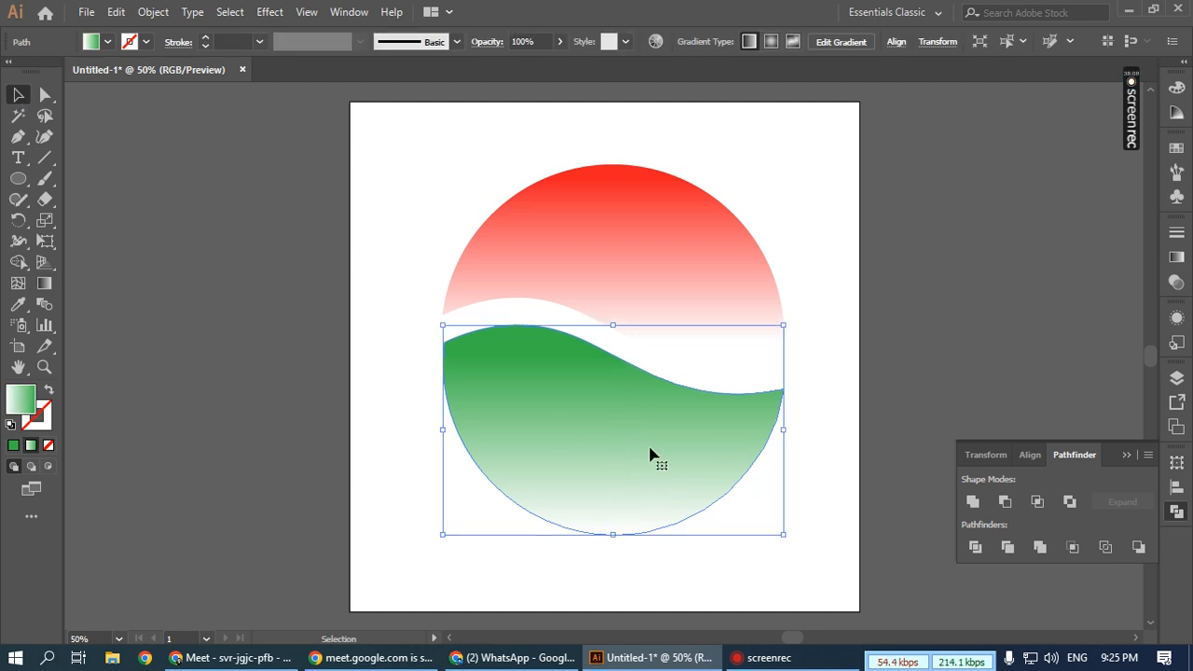
pyautogui.click(44, 282)
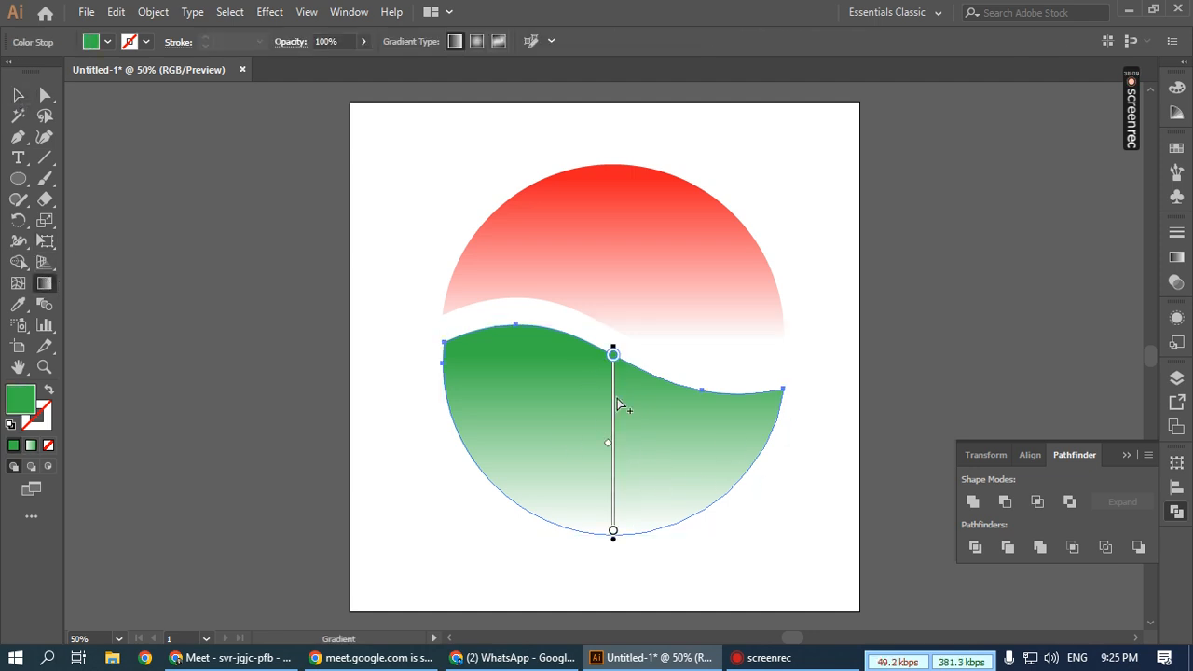
pyautogui.click(1172, 260)
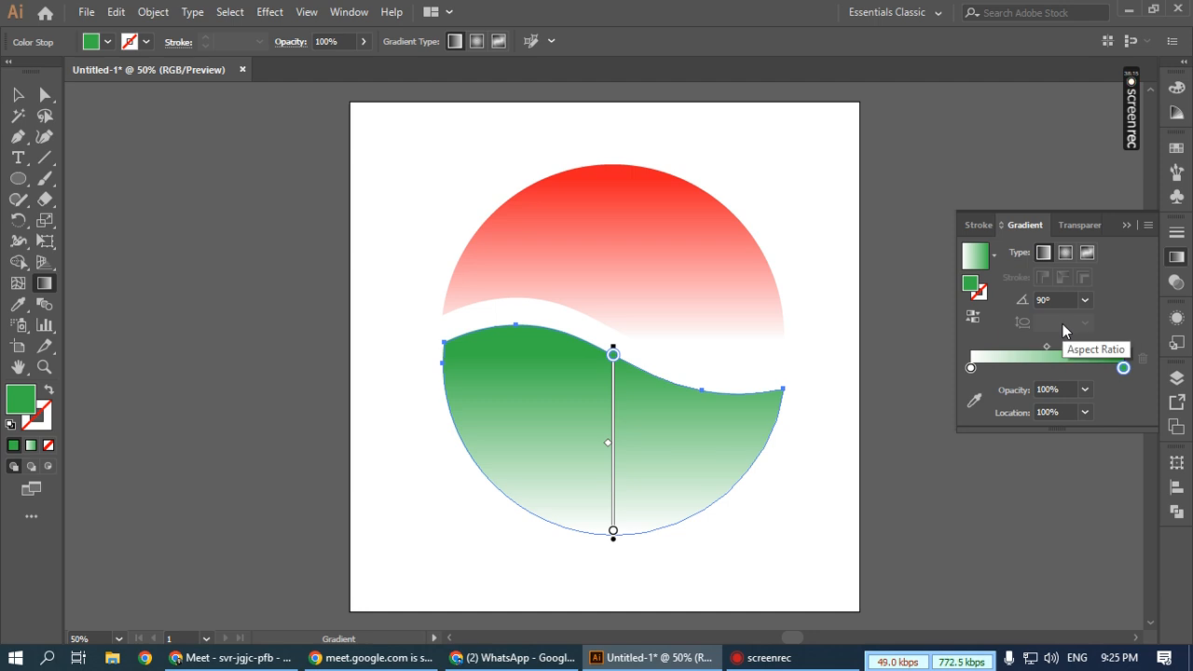
pyautogui.click(972, 316)
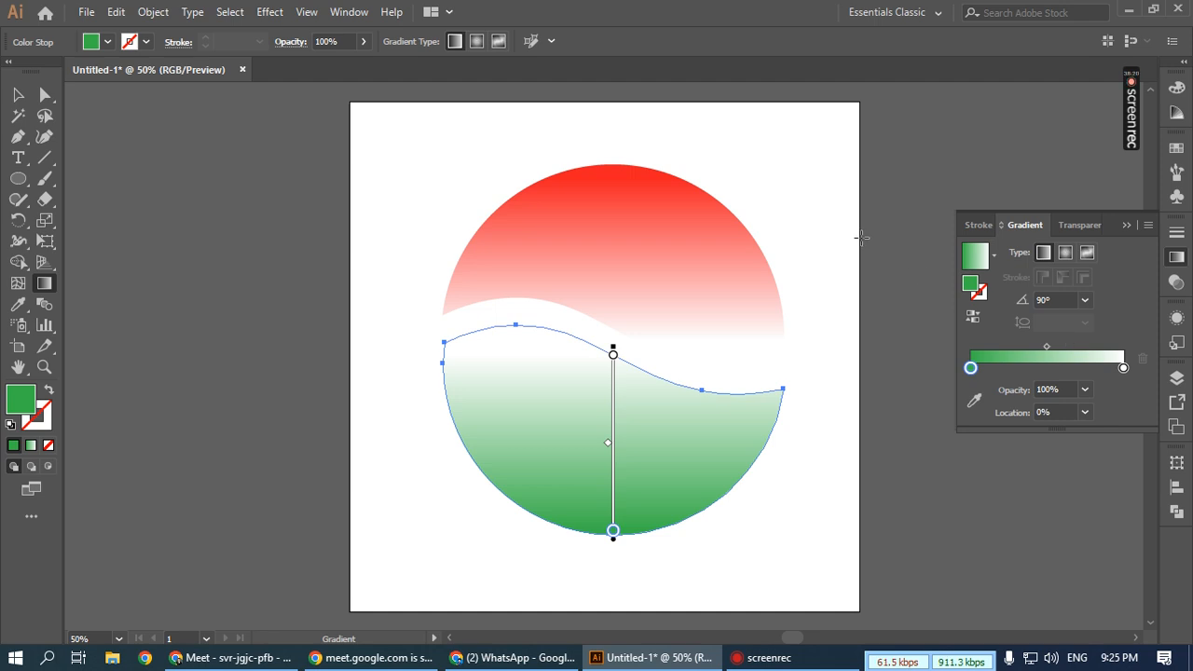
# - Move the lower piece up against the upper one to close the wavy gap, then deselect it
pyautogui.press('v')
pyautogui.moveTo(625, 444); pyautogui.dragTo(618, 419)
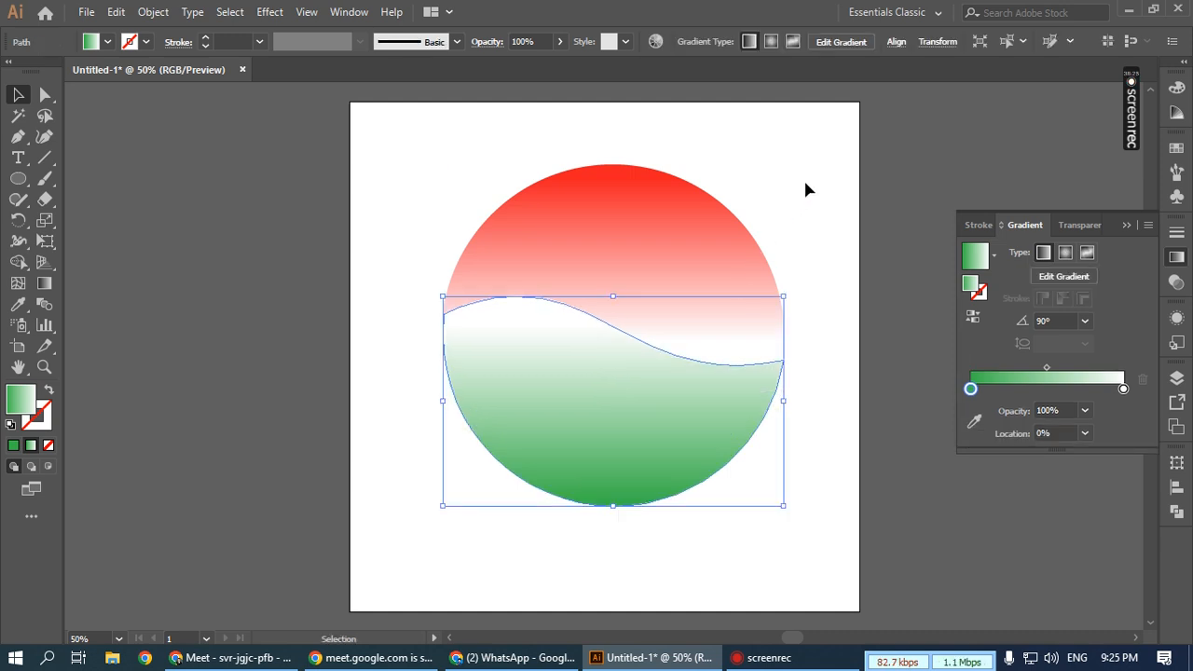
pyautogui.click(806, 185)
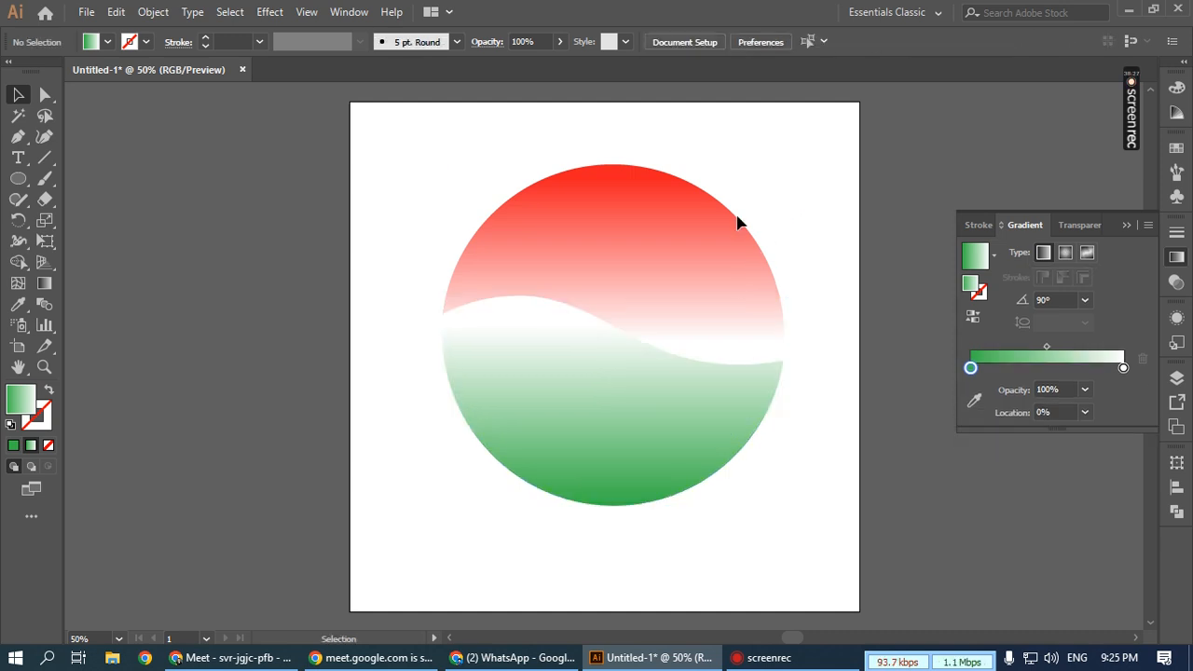
# - Redraw the upper piece's gradient diagonally at about 163.7°, from white at the lower right to red at the upper left
pyautogui.click(45, 283)
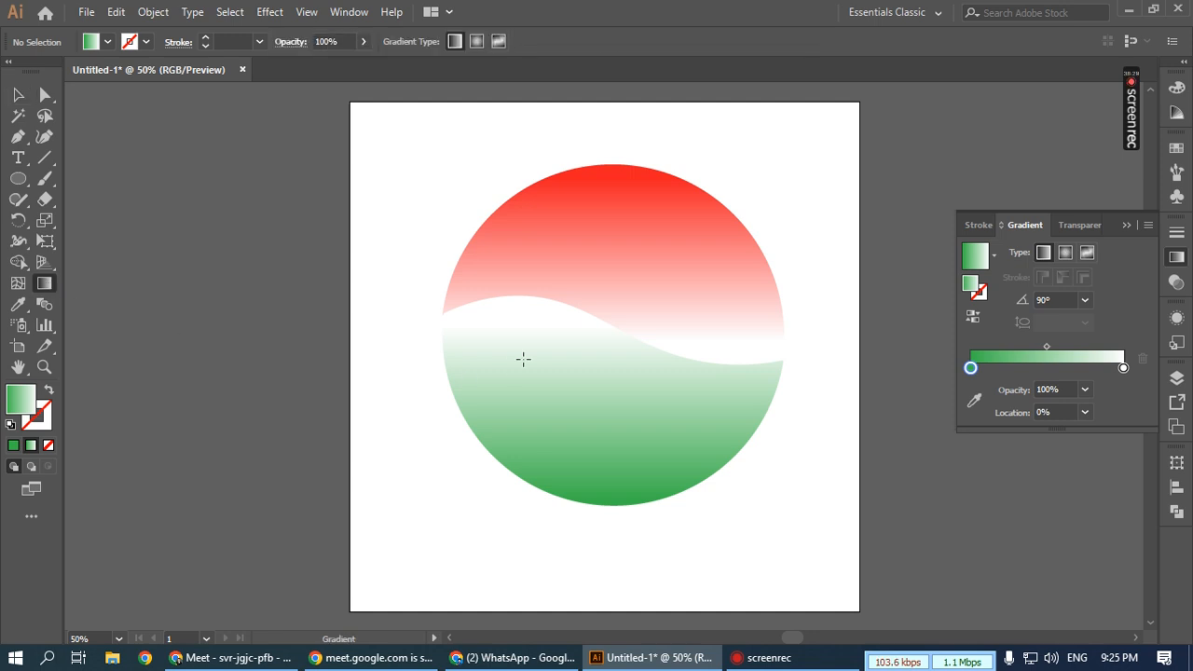
pyautogui.click(626, 264)
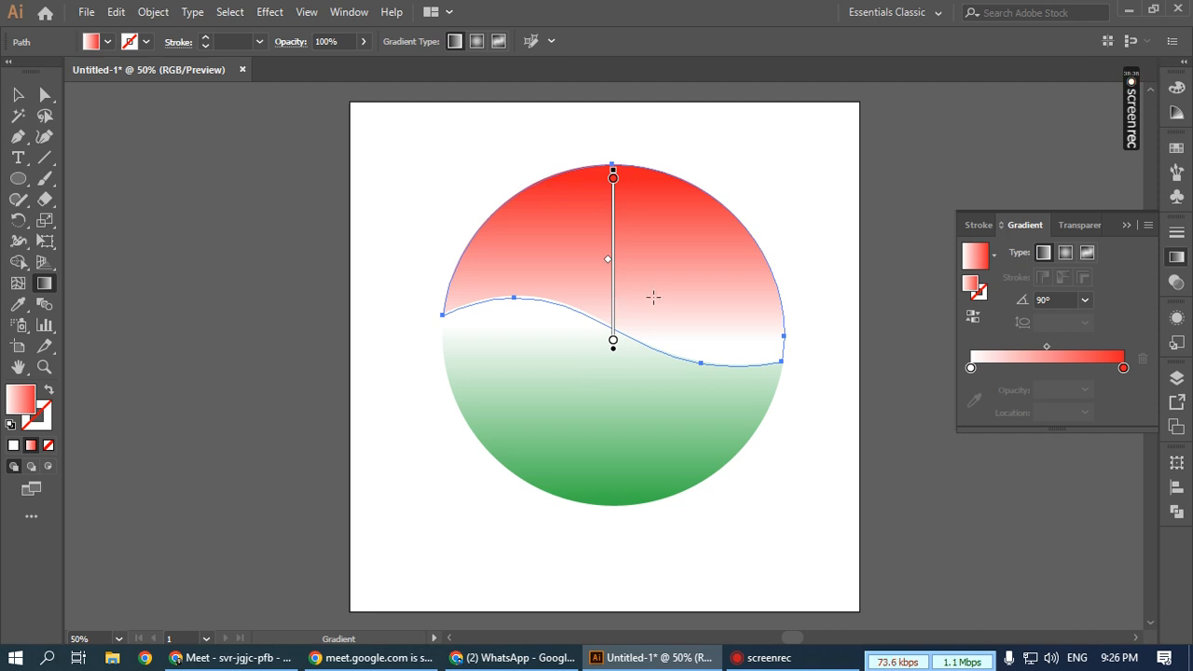
pyautogui.moveTo(765, 326); pyautogui.dragTo(440, 231)
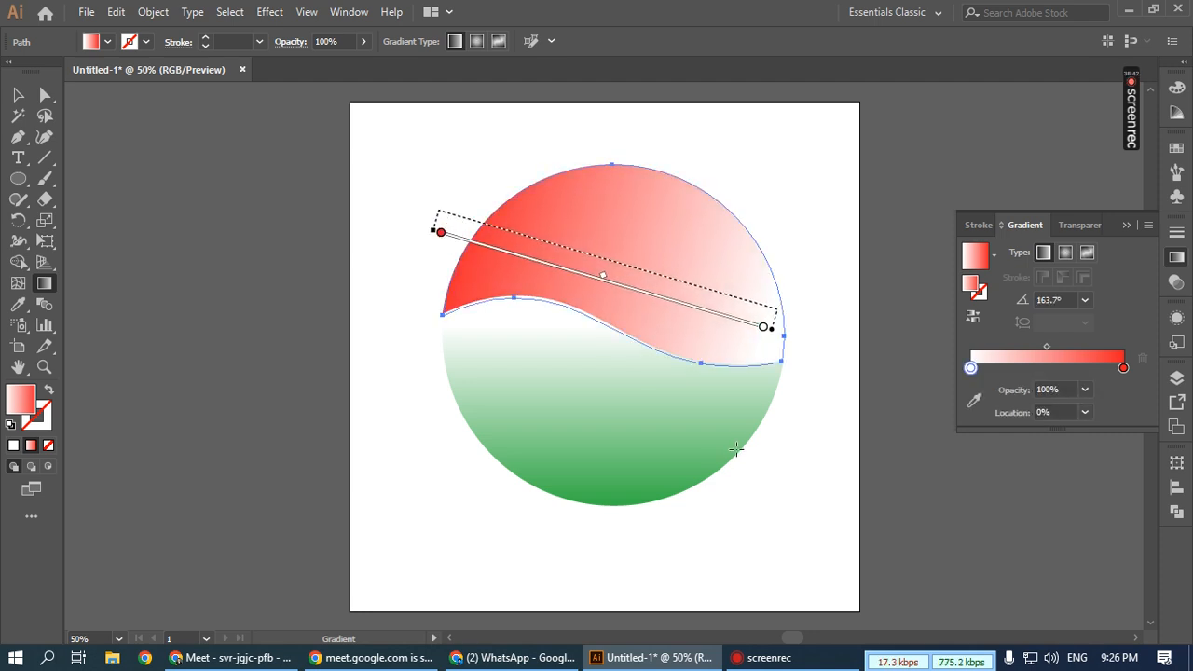
# - Try several gradient directions on the upper piece, ending diagonally at about 139.6° with white at the lower right and red at the upper left
pyautogui.moveTo(685, 193); pyautogui.dragTo(465, 386)
pyautogui.moveTo(607, 487); pyautogui.dragTo(625, 197)
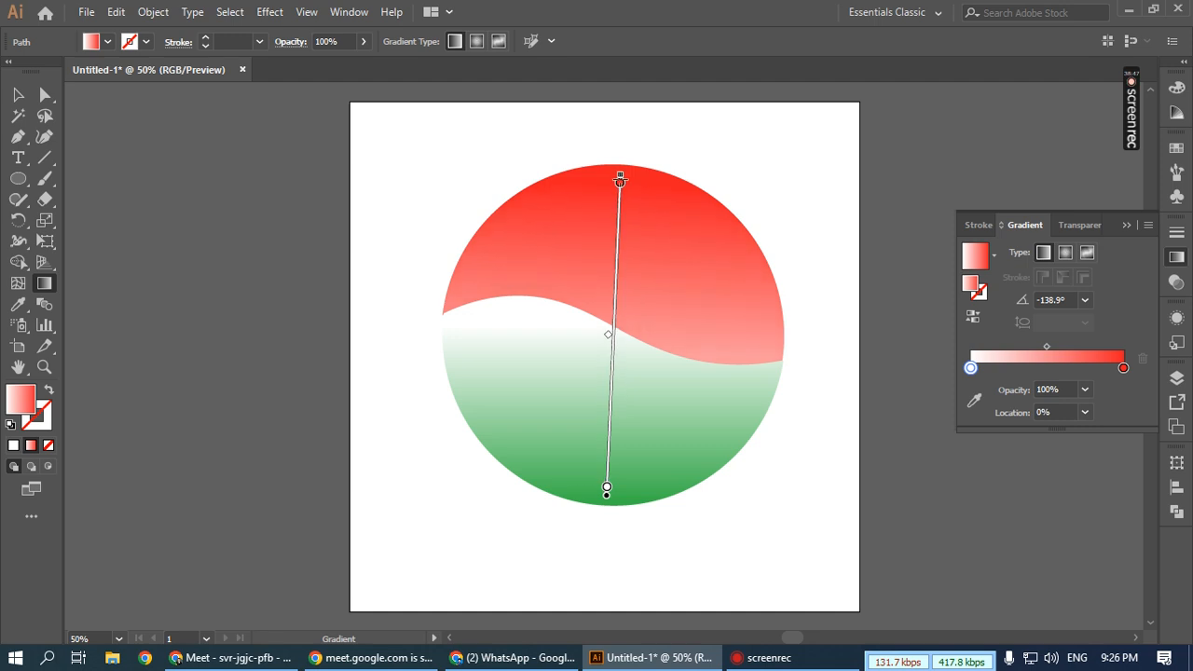
pyautogui.moveTo(728, 348); pyautogui.dragTo(541, 188)
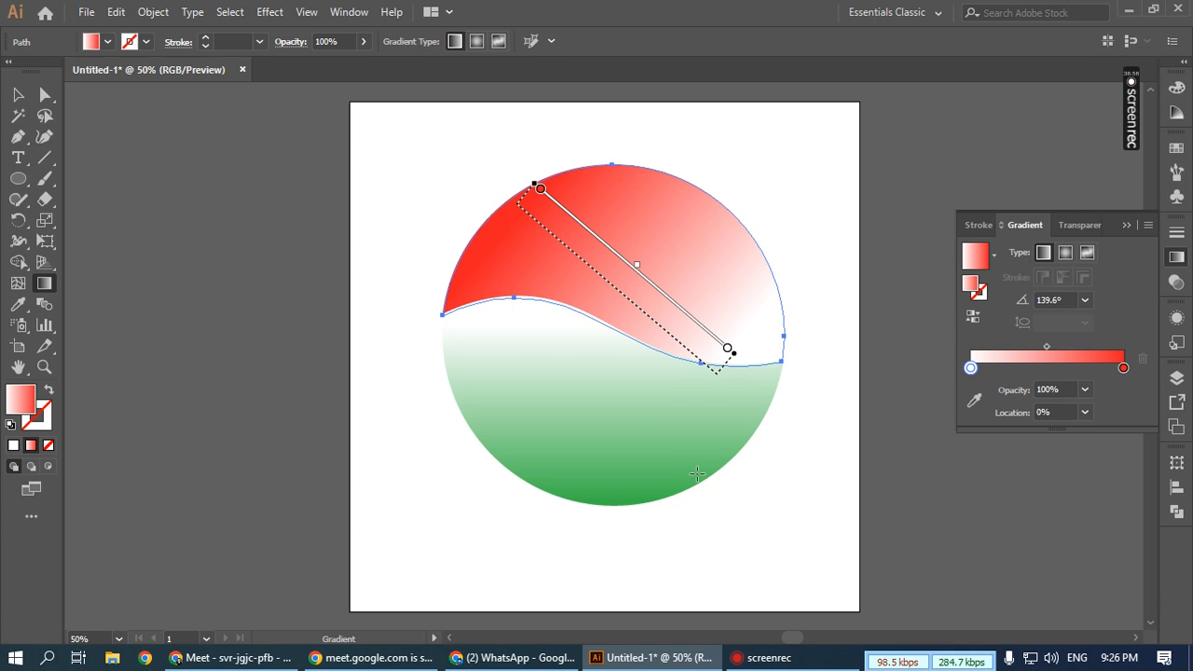
pyautogui.keyDown('ctrl'); pyautogui.click(854, 207); pyautogui.keyUp('ctrl')
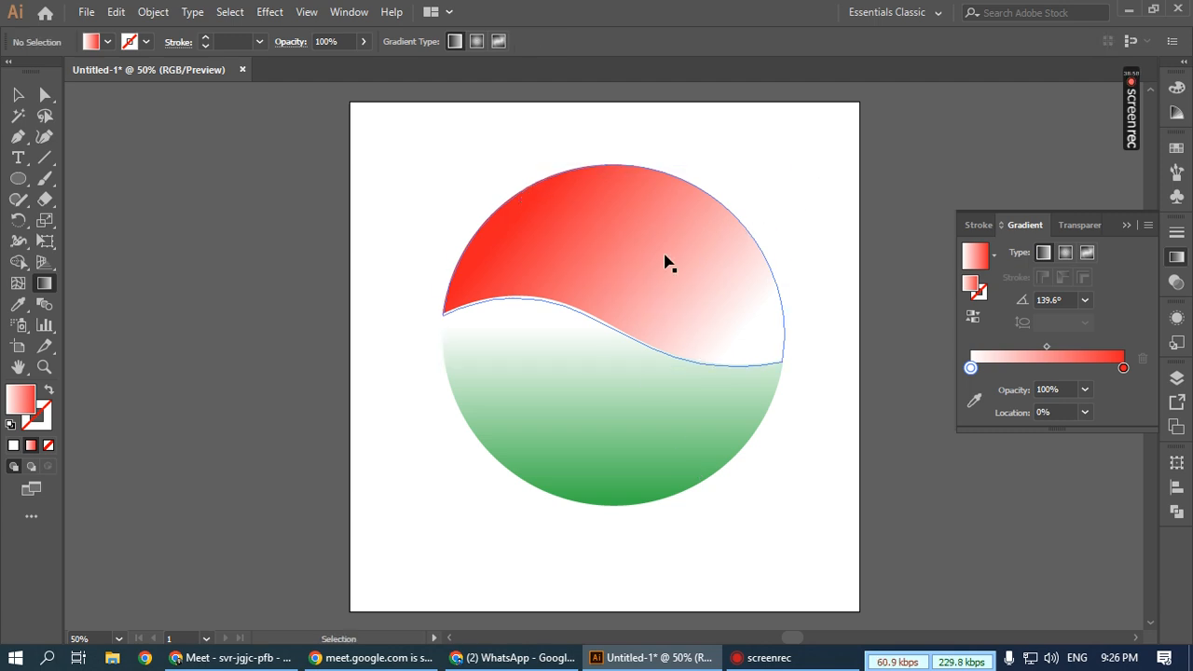
pyautogui.keyDown('ctrl'); pyautogui.click(621, 226); pyautogui.keyUp('ctrl')
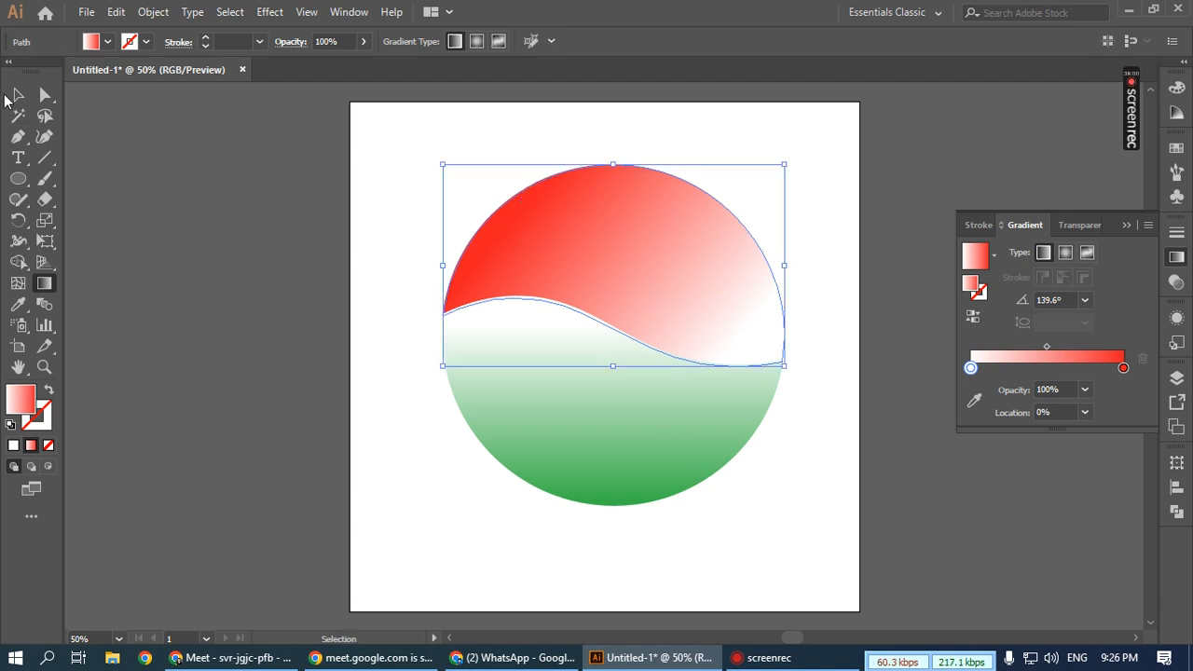
# - Redraw the upper piece's gradient almost vertically at about 88.9°, from white near the wavy edge to red above the circle, then deselect it
pyautogui.moveTo(692, 298); pyautogui.dragTo(426, 214)
pyautogui.moveTo(603, 179); pyautogui.dragTo(599, 301)
pyautogui.moveTo(658, 333)
pyautogui.mouseDown()
pyautogui.moveTo(620, 174)
pyautogui.moveTo(694, 140)
pyautogui.moveTo(661, 136)
pyautogui.mouseUp()
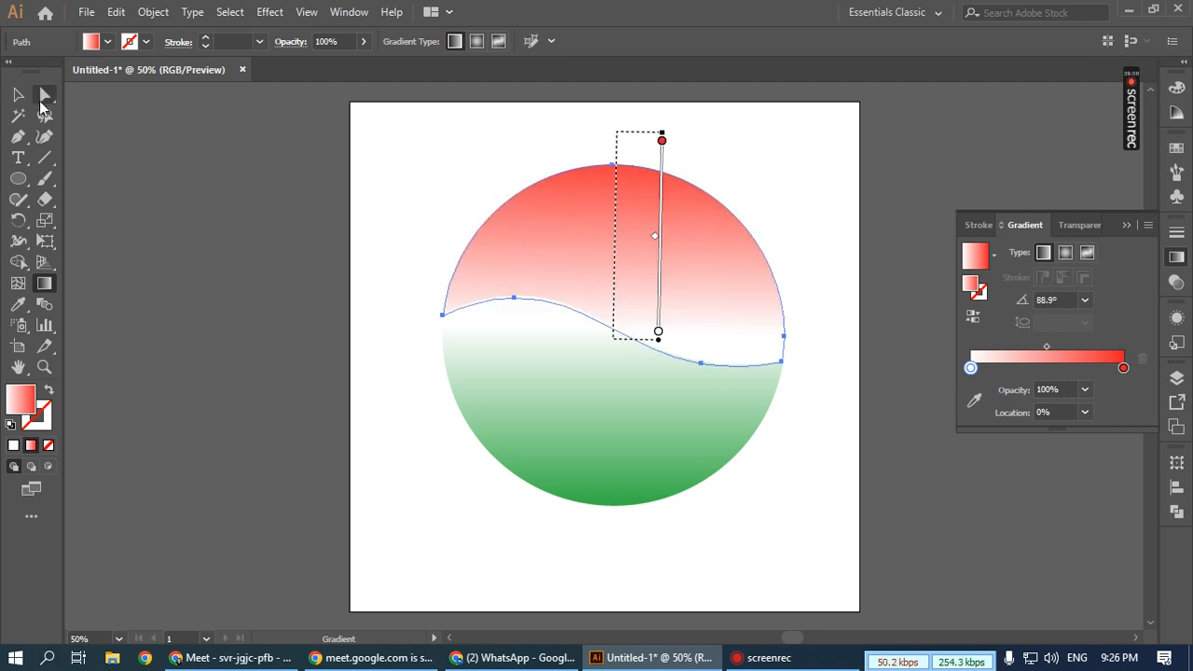
pyautogui.click(18, 94)
pyautogui.click(819, 518)
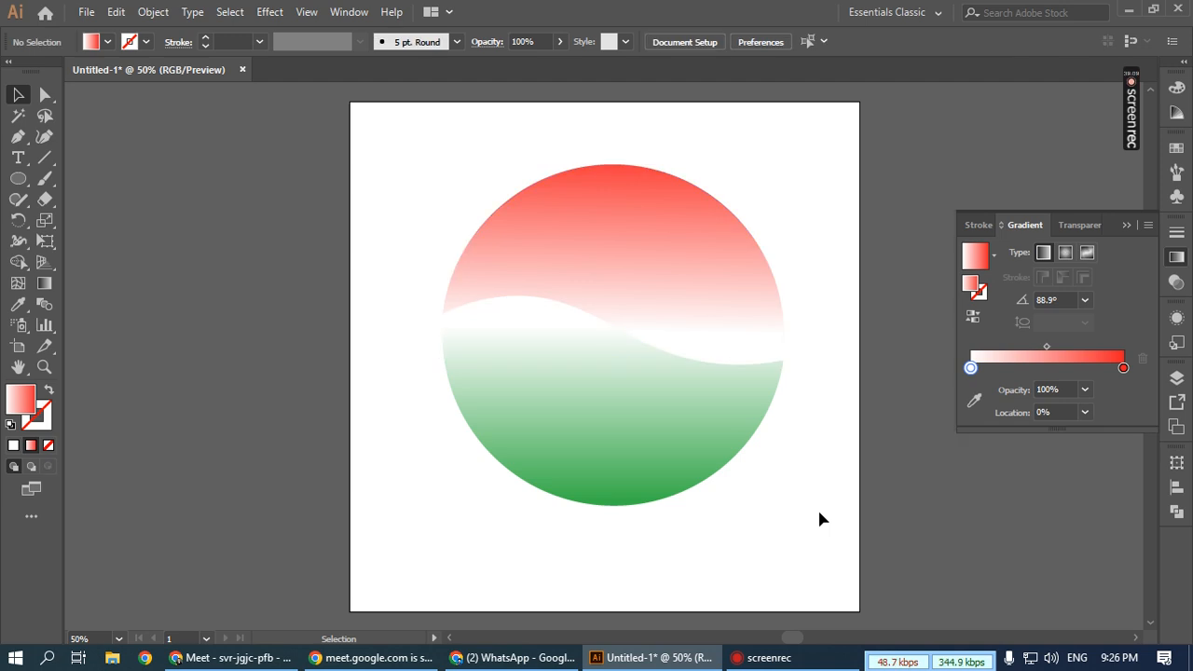
# - Show the Pathfinder options and compare them with the Align options, leaving the Align options displayed
pyautogui.click(1176, 511)
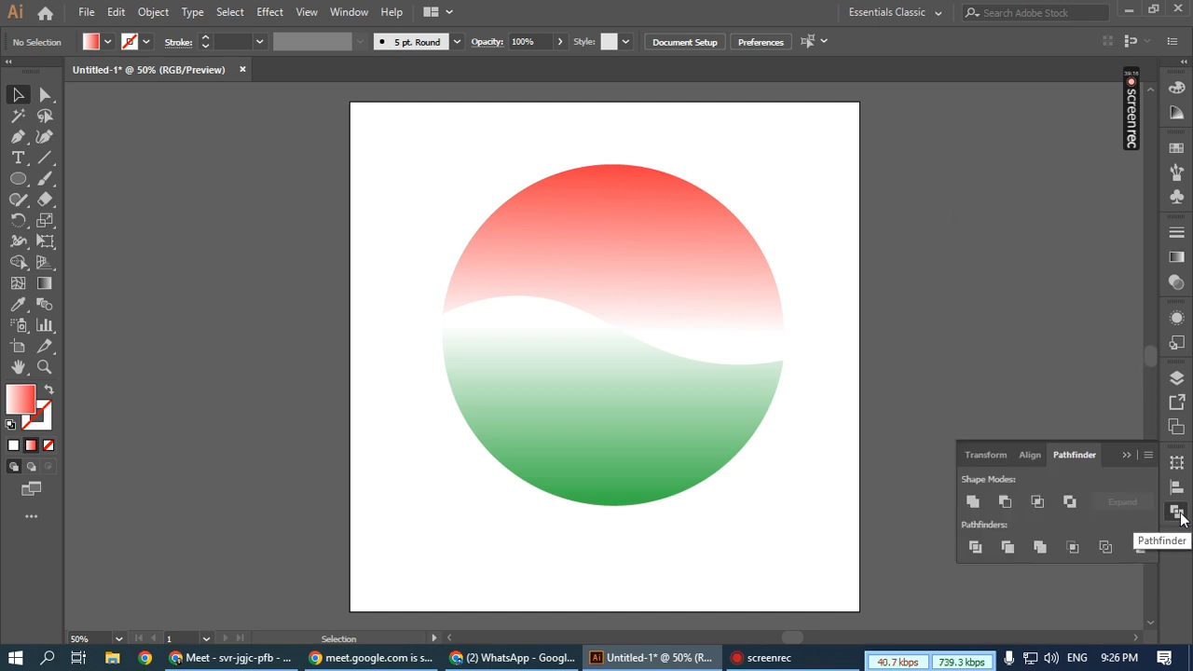
pyautogui.click(1036, 462)
pyautogui.click(1062, 457)
pyautogui.click(1034, 461)
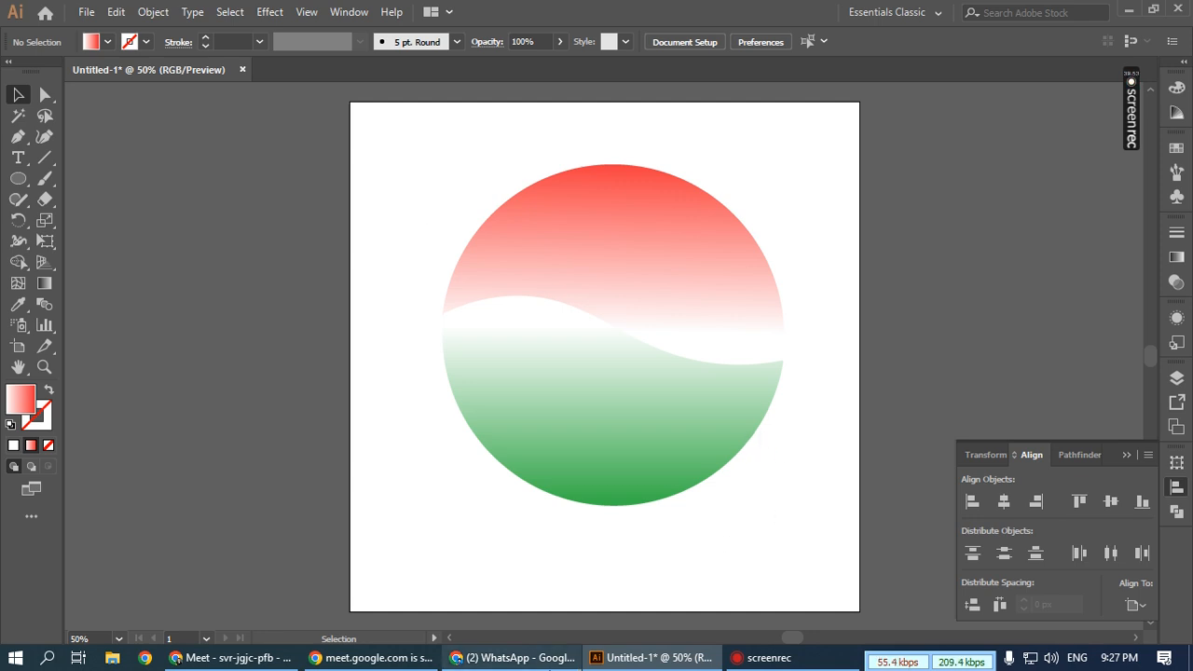
# - Switch to WhatsApp Web and find the phone-stand sample post in the BYETS GD-B2 (Godagari) group chat
pyautogui.click(518, 658)
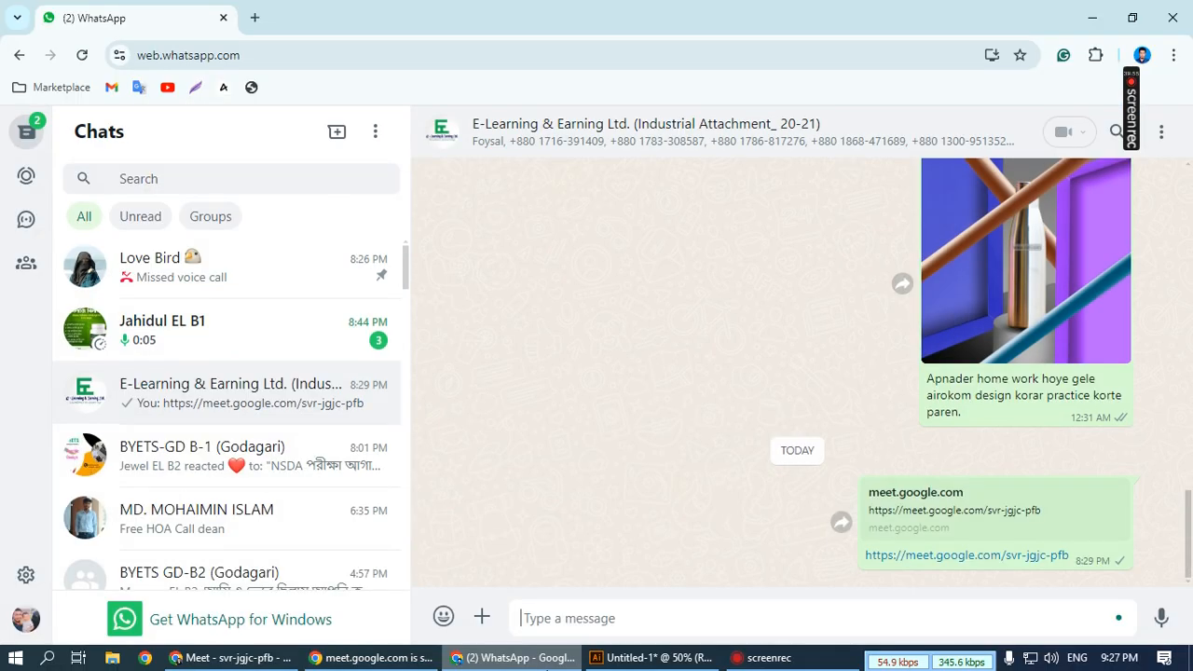
pyautogui.click(517, 658)
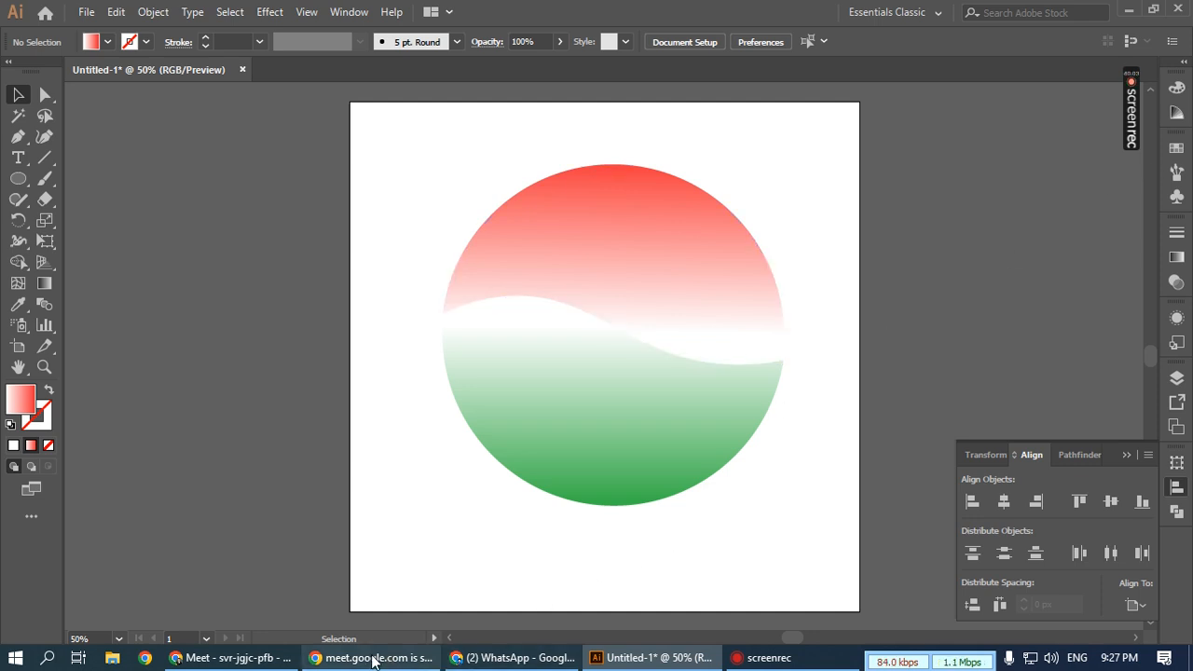
pyautogui.click(476, 659)
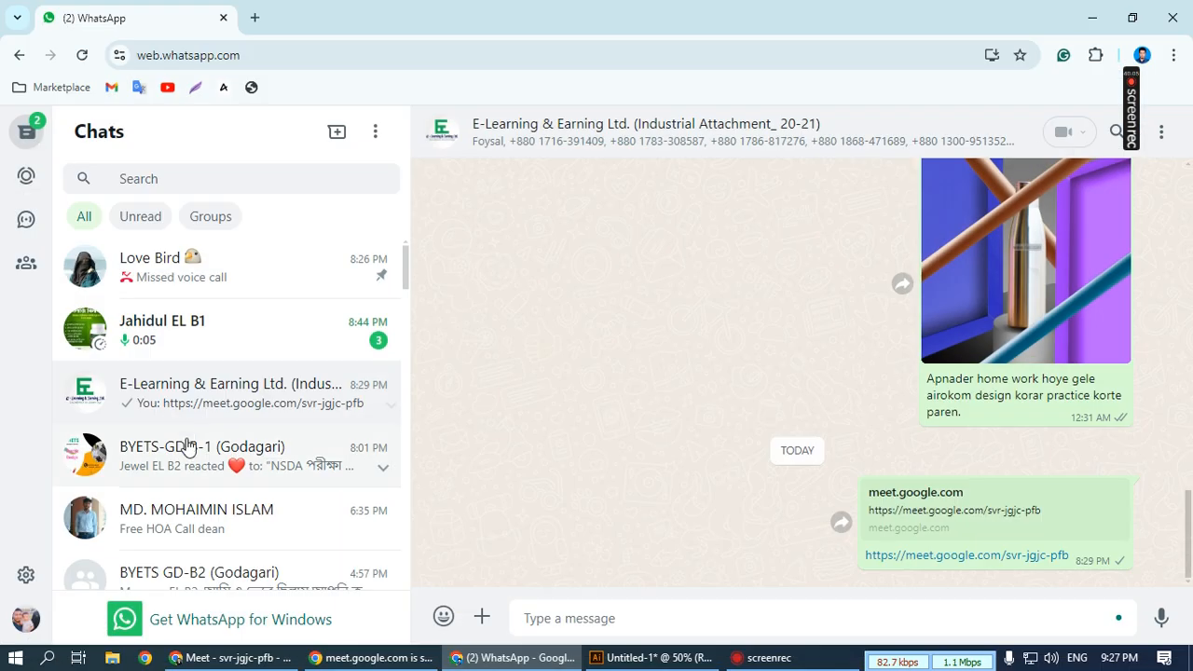
pyautogui.scroll(-2, 196, 492)
pyautogui.click(221, 508)
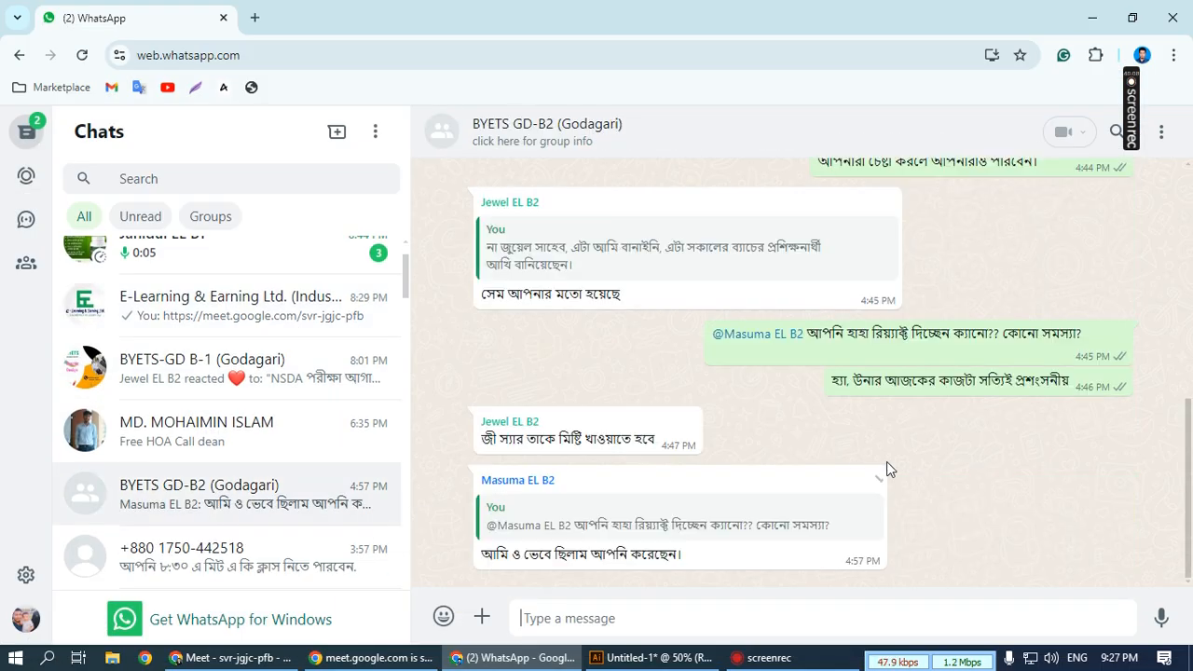
pyautogui.scroll(4, 886, 462)
pyautogui.scroll(5, 887, 469)
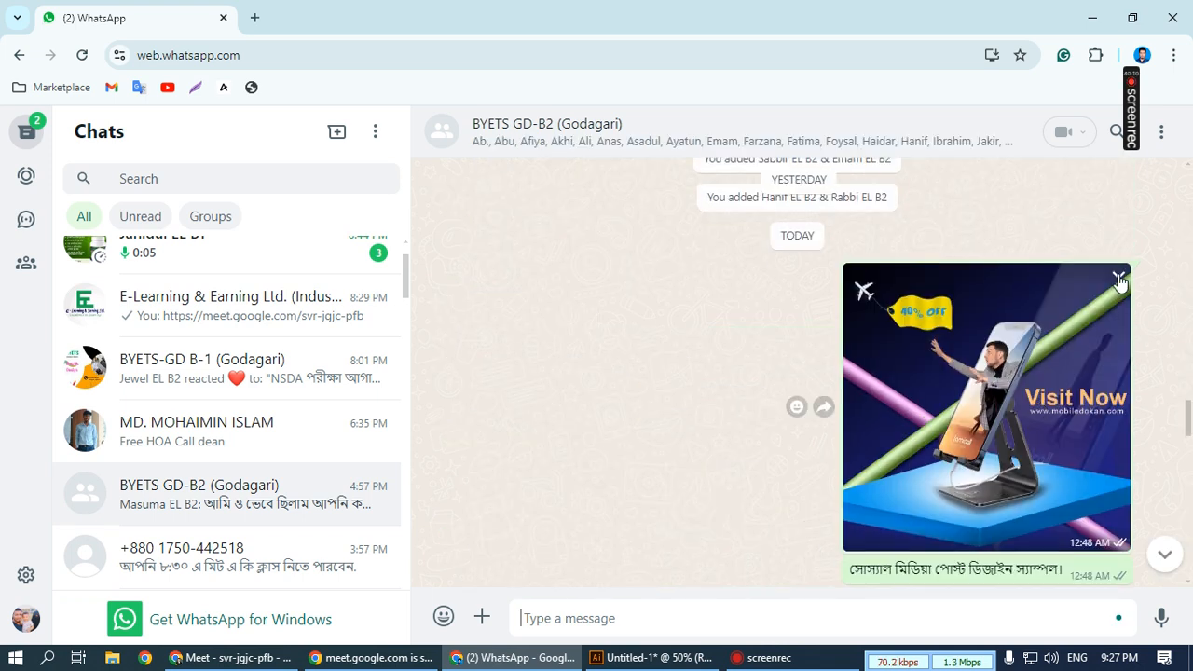
# - View the phone-stand post image enlarged, then close it along with the chat and return to Illustrator
pyautogui.click(1003, 407)
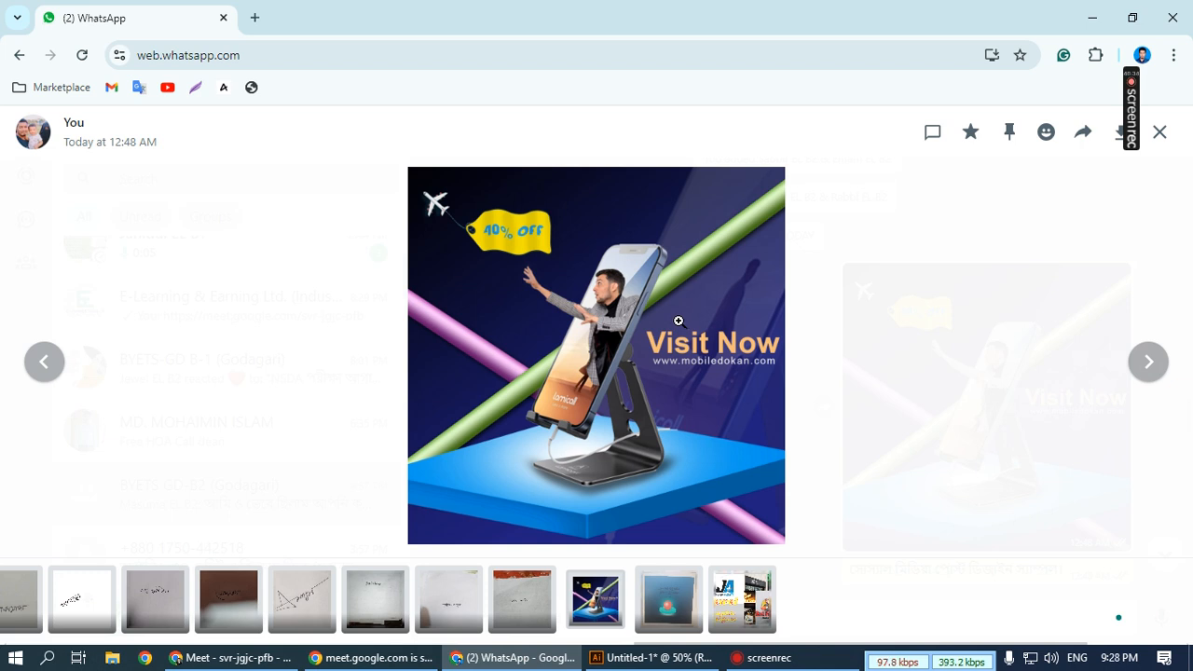
pyautogui.click(1160, 135)
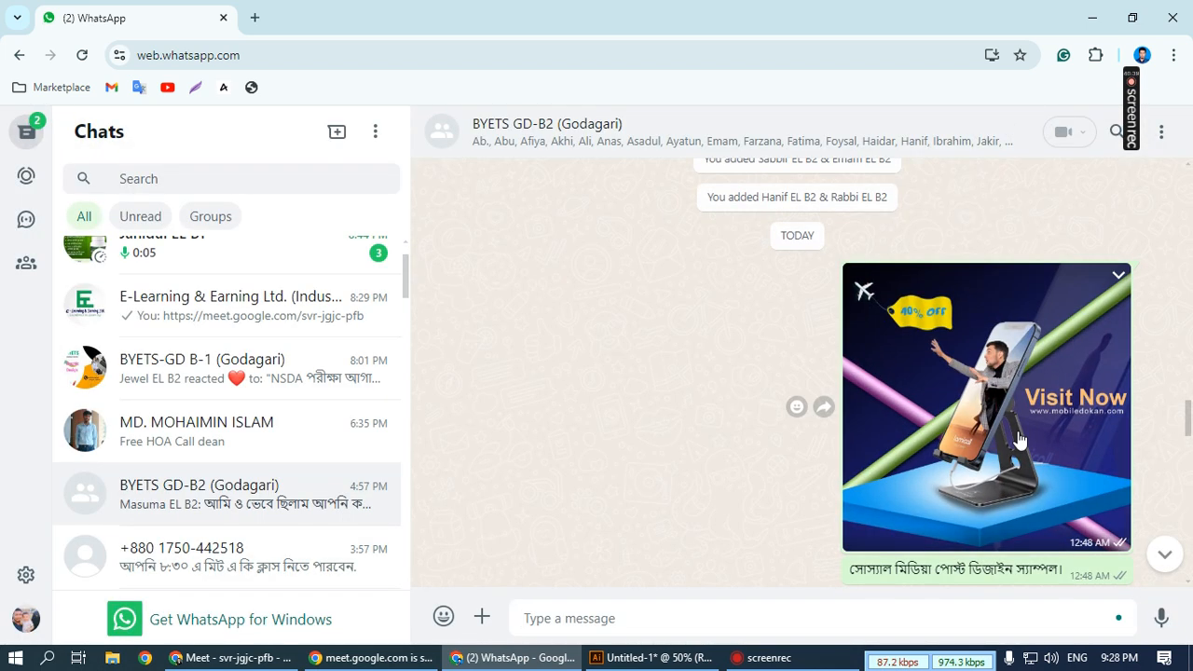
pyautogui.press('Escape')
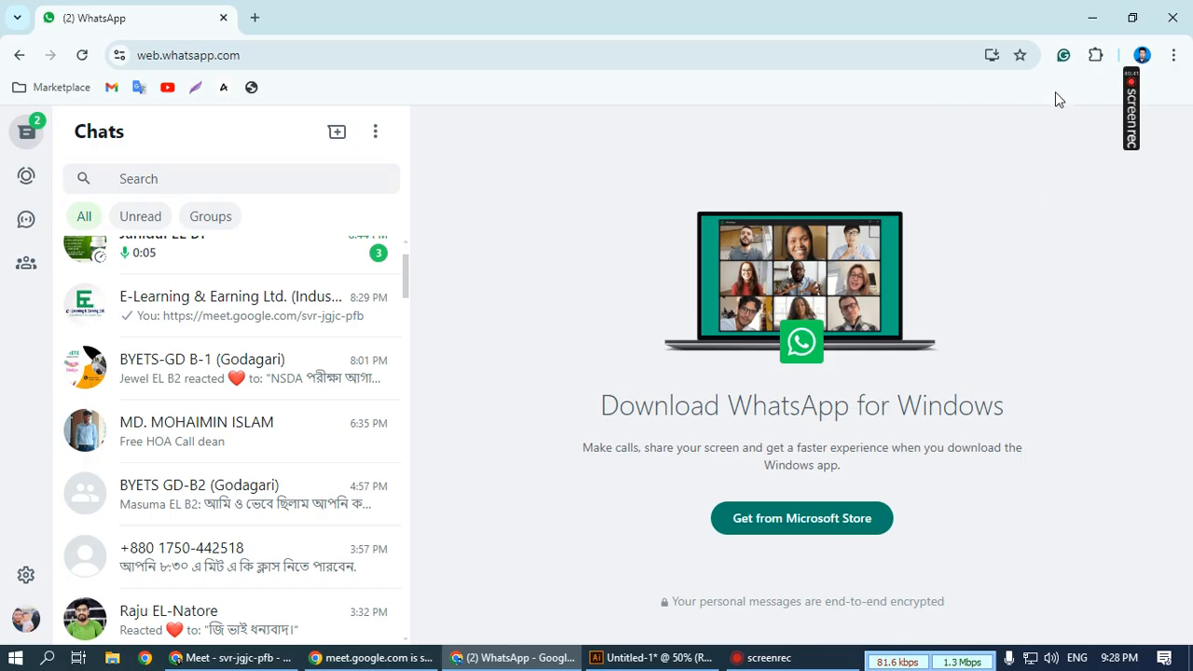
pyautogui.click(1086, 15)
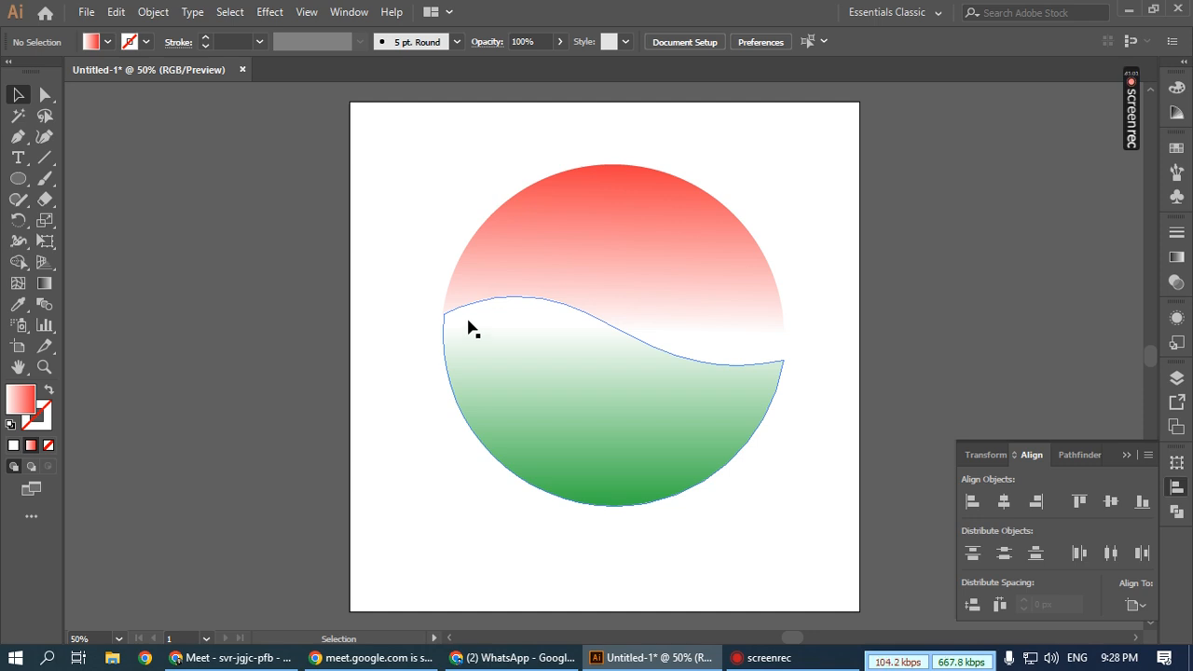
# - Switch back to WhatsApp Web and locate the "40% OFF" phone-stand image in the BYETS GD-B2 (Godagari) chat again
pyautogui.click(518, 658)
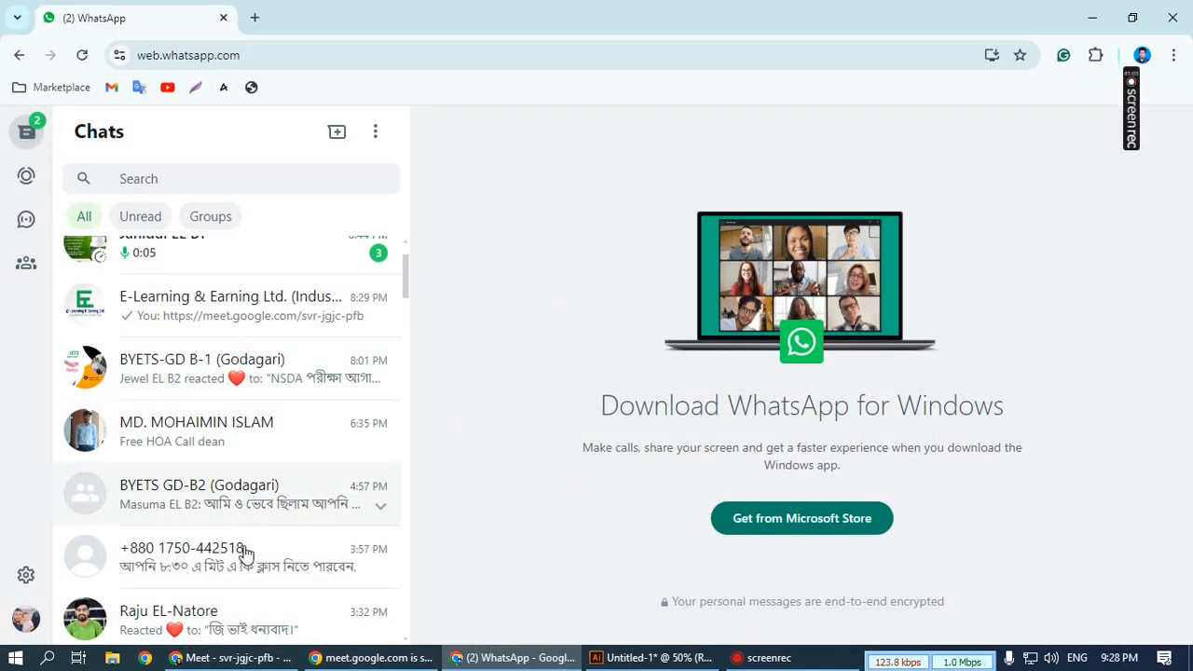
pyautogui.scroll(-3, 258, 588)
pyautogui.click(233, 321)
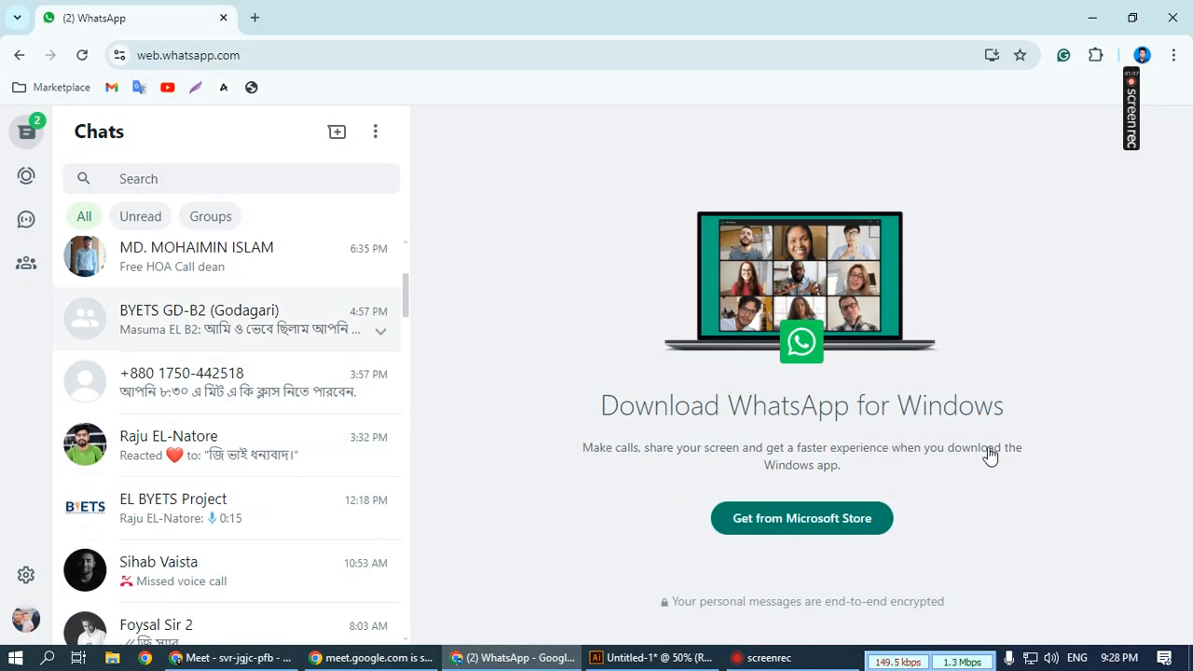
pyautogui.scroll(15, 967, 454)
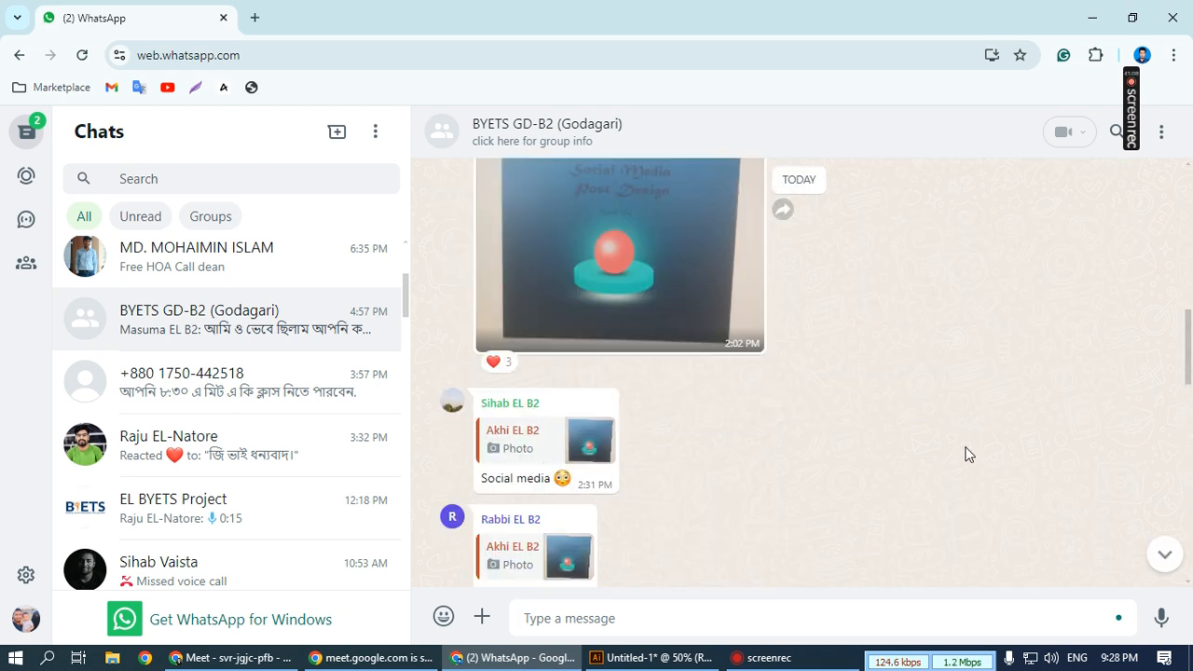
pyautogui.scroll(5, 965, 449)
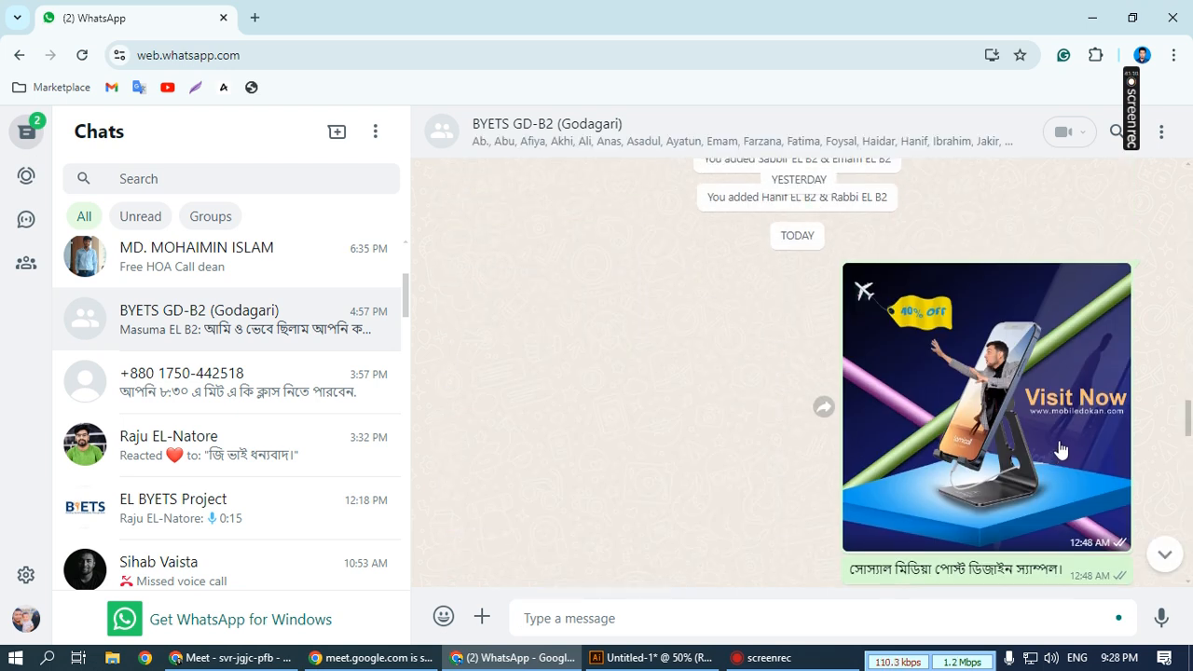
pyautogui.click(1122, 417)
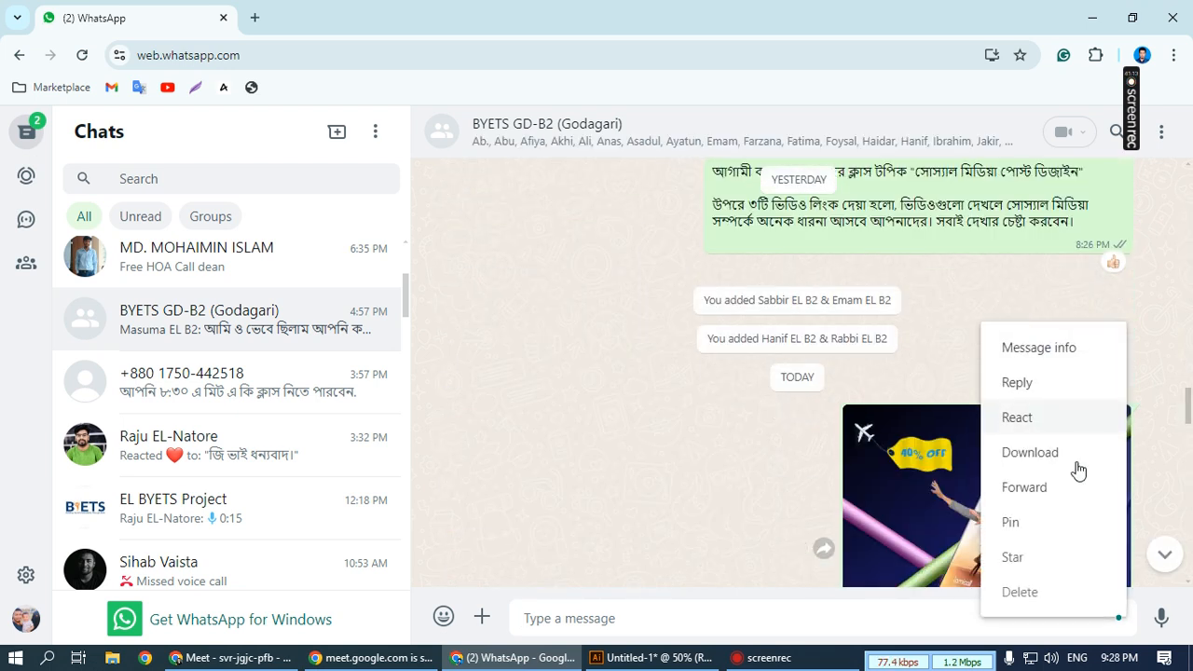
pyautogui.click(1021, 488)
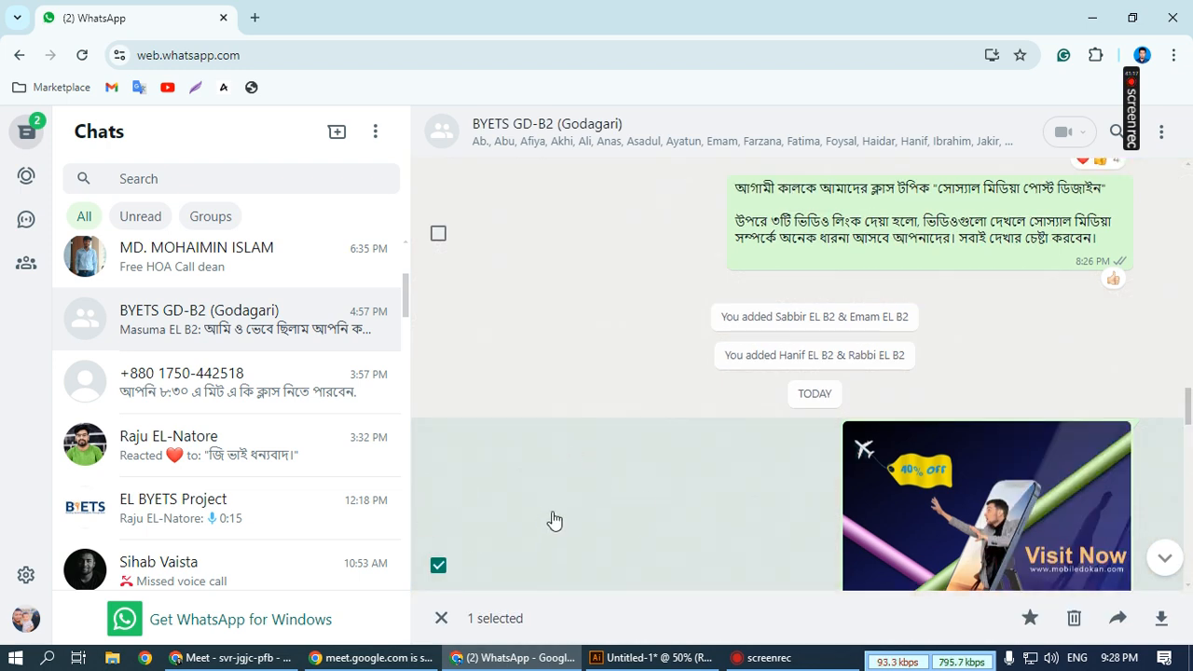
pyautogui.press('Escape')
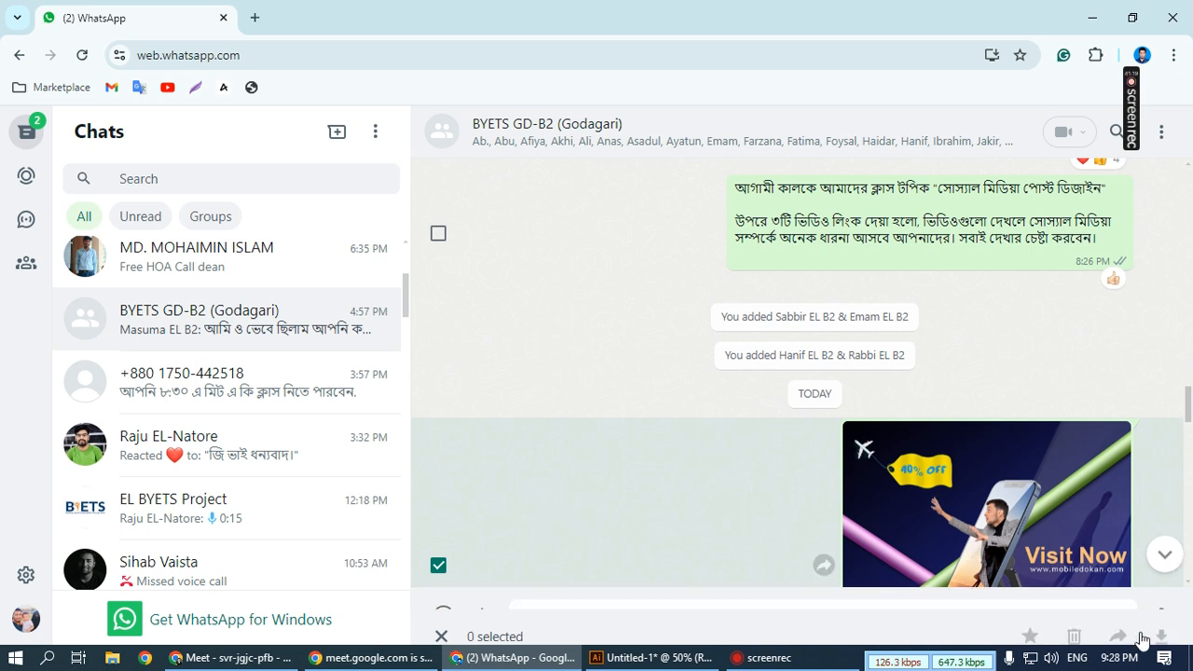
# - Forward the phone-stand image to the E-Learning & Earning Ltd. (Industrial Attachment_ 20-21) group, searching the recipients for "ind"
pyautogui.click(1122, 418)
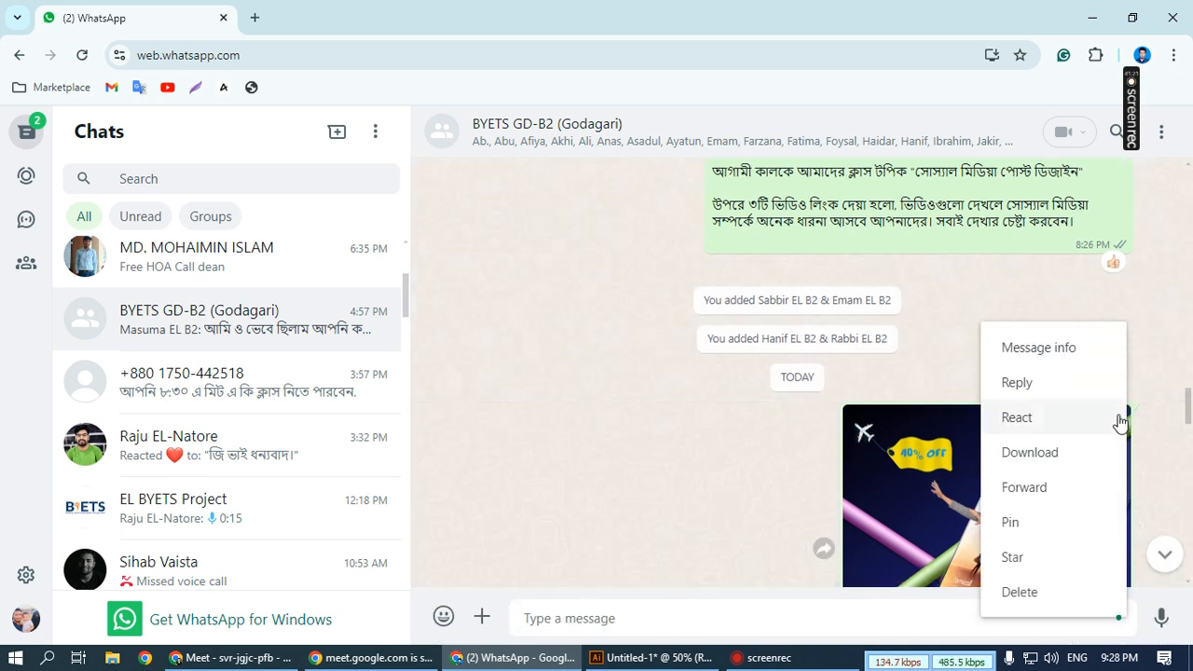
pyautogui.click(1017, 491)
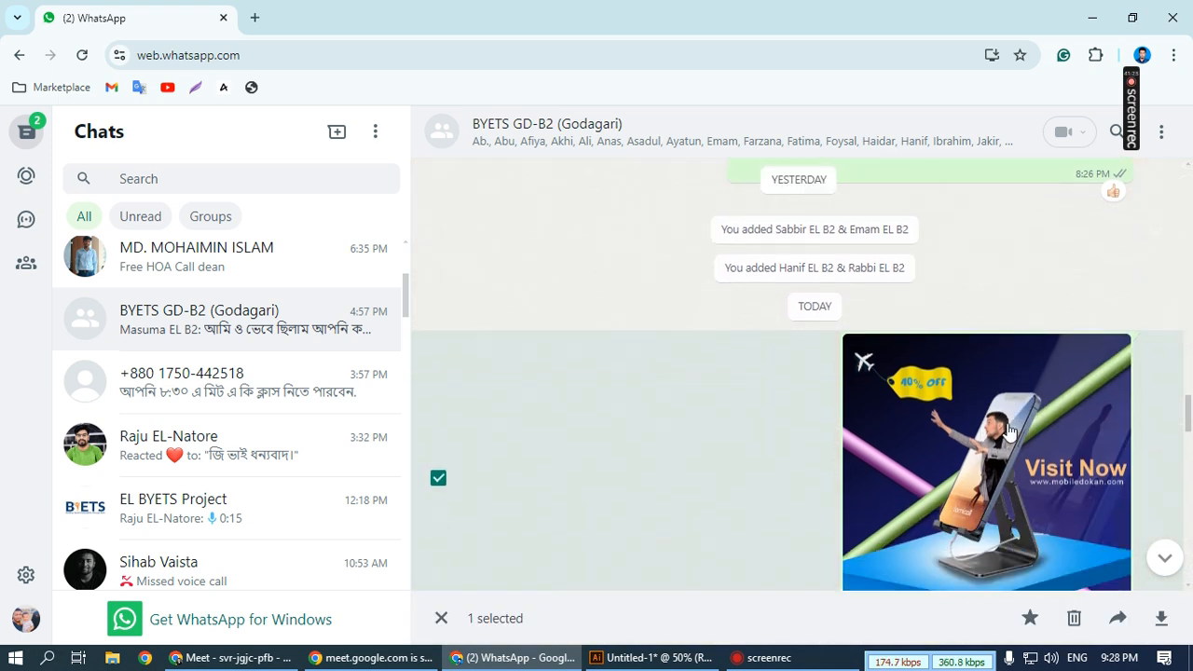
pyautogui.click(1119, 619)
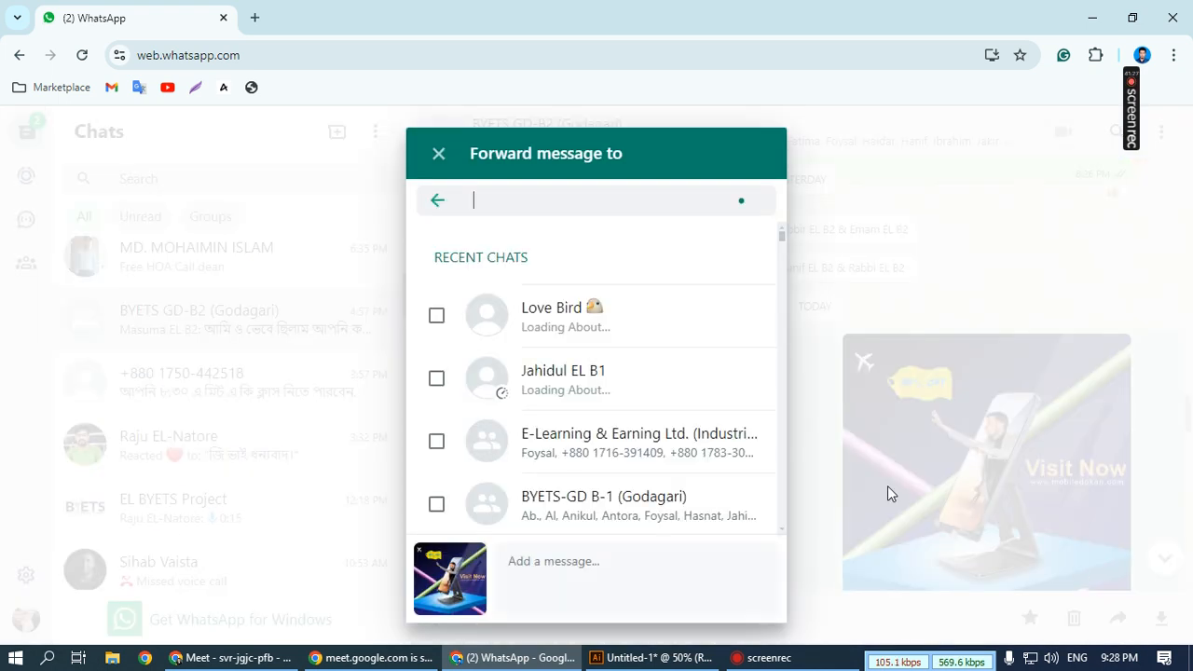
pyautogui.scroll(-2, 640, 400)
pyautogui.scroll(-3, 639, 397)
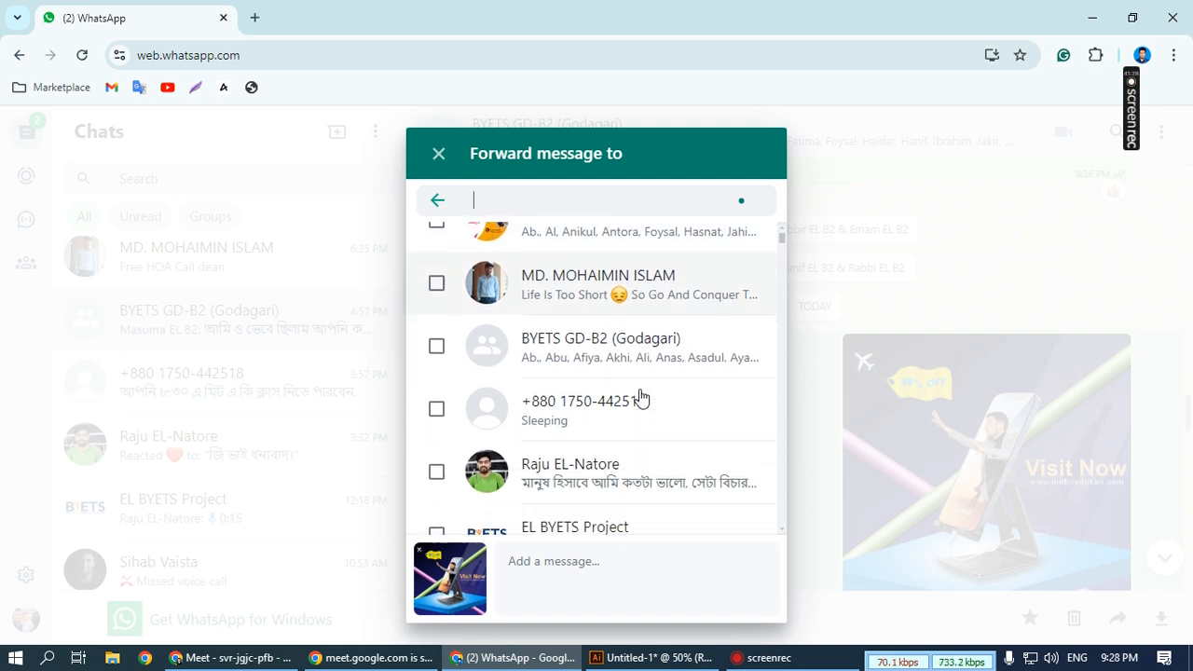
pyautogui.scroll(1, 641, 398)
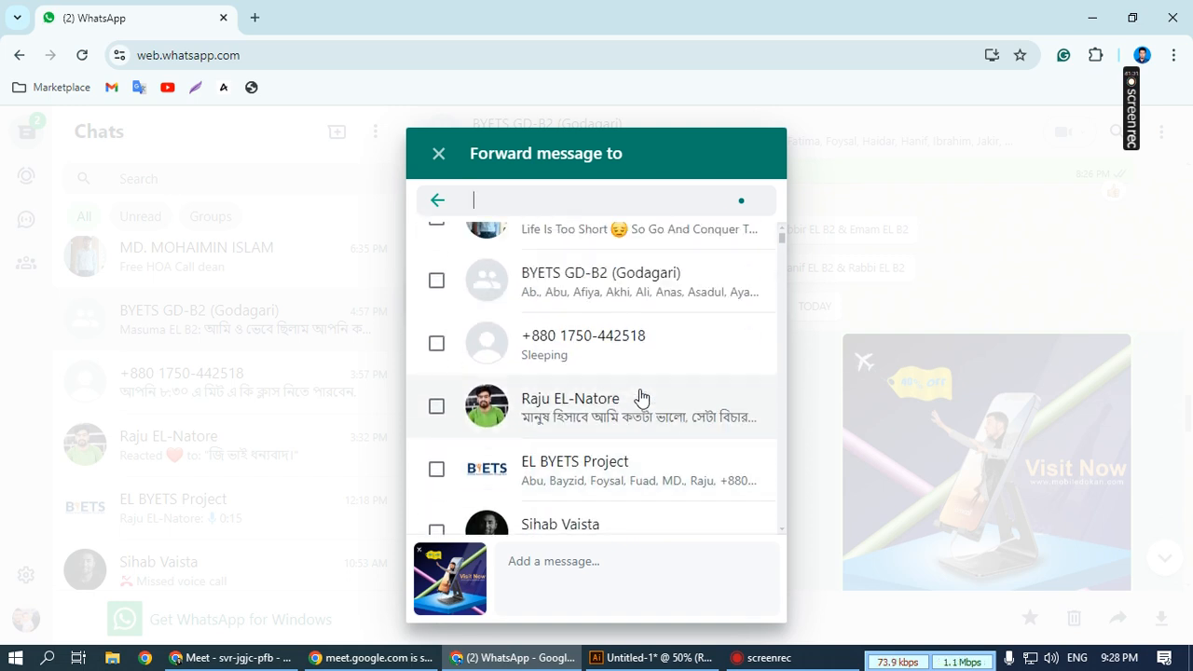
pyautogui.write('ind')
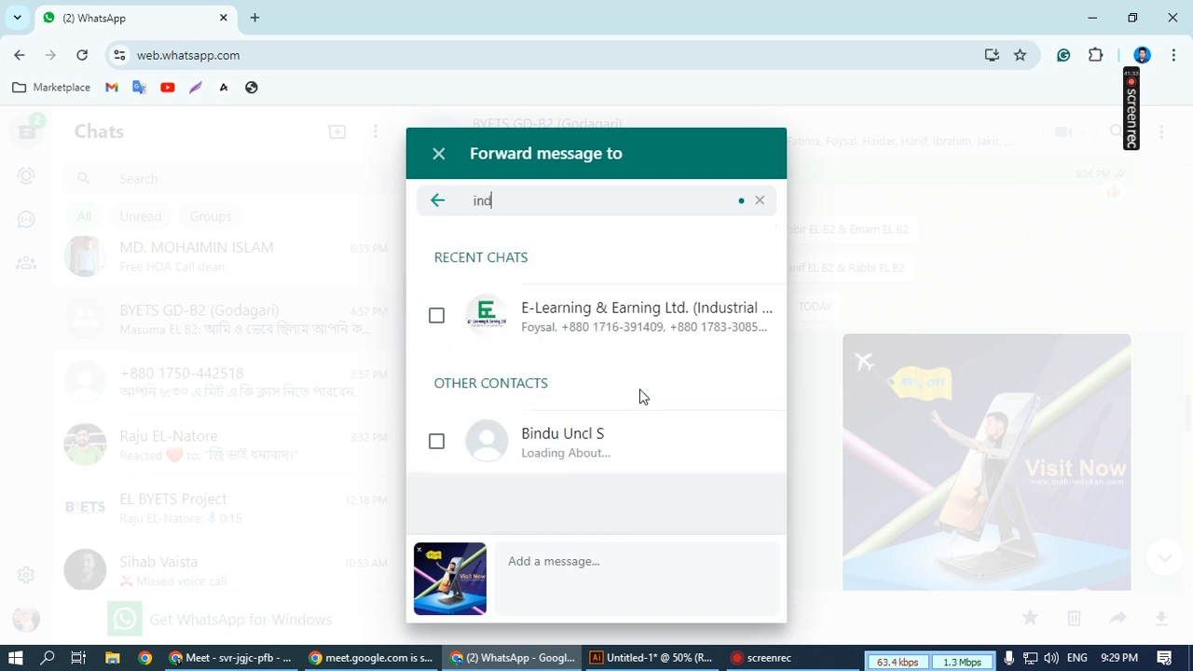
pyautogui.click(605, 333)
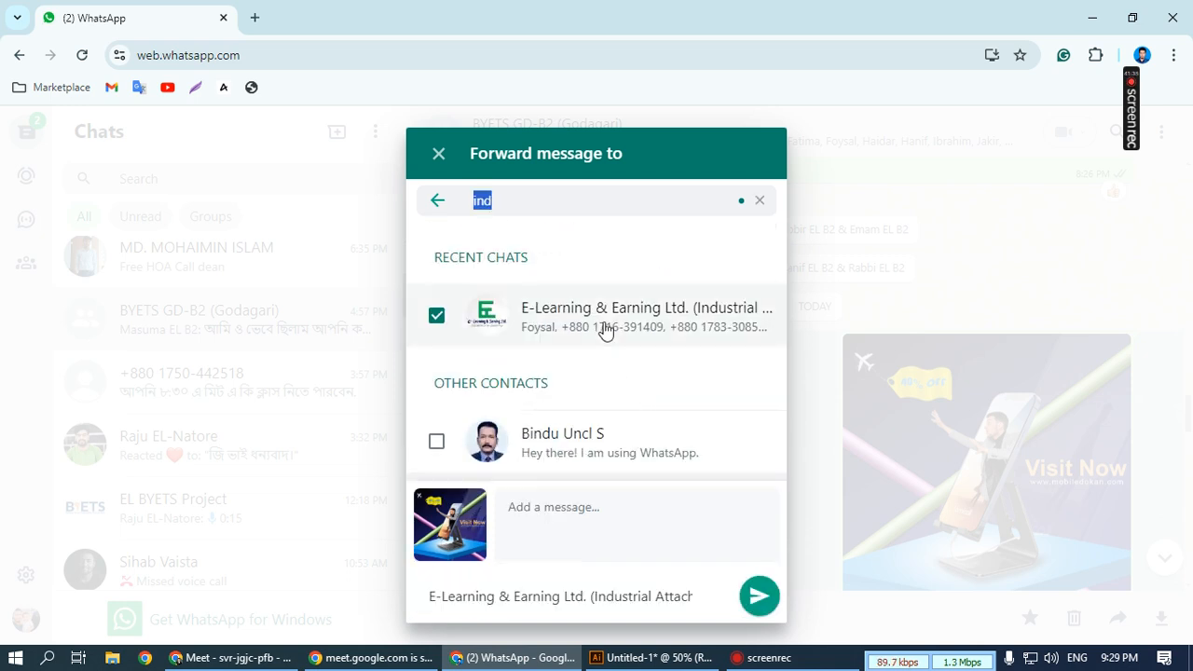
pyautogui.click(760, 597)
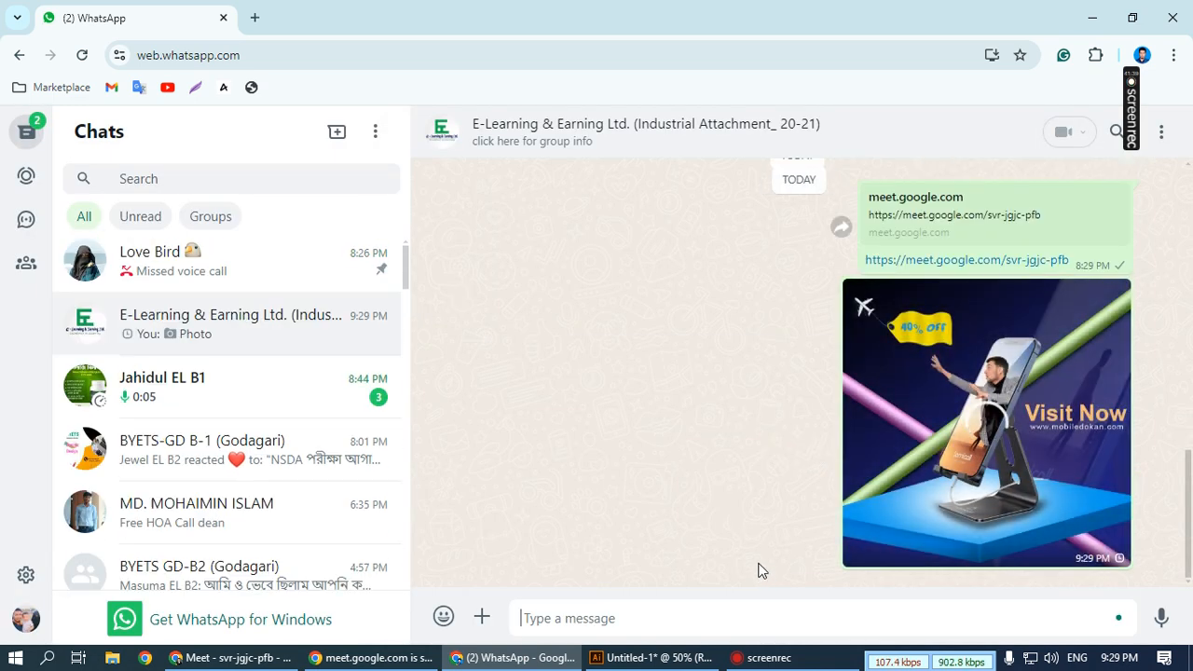
# - Minimize WhatsApp and Illustrator to reach the desktop, and open the 001 image in the photo viewer
pyautogui.click(1090, 18)
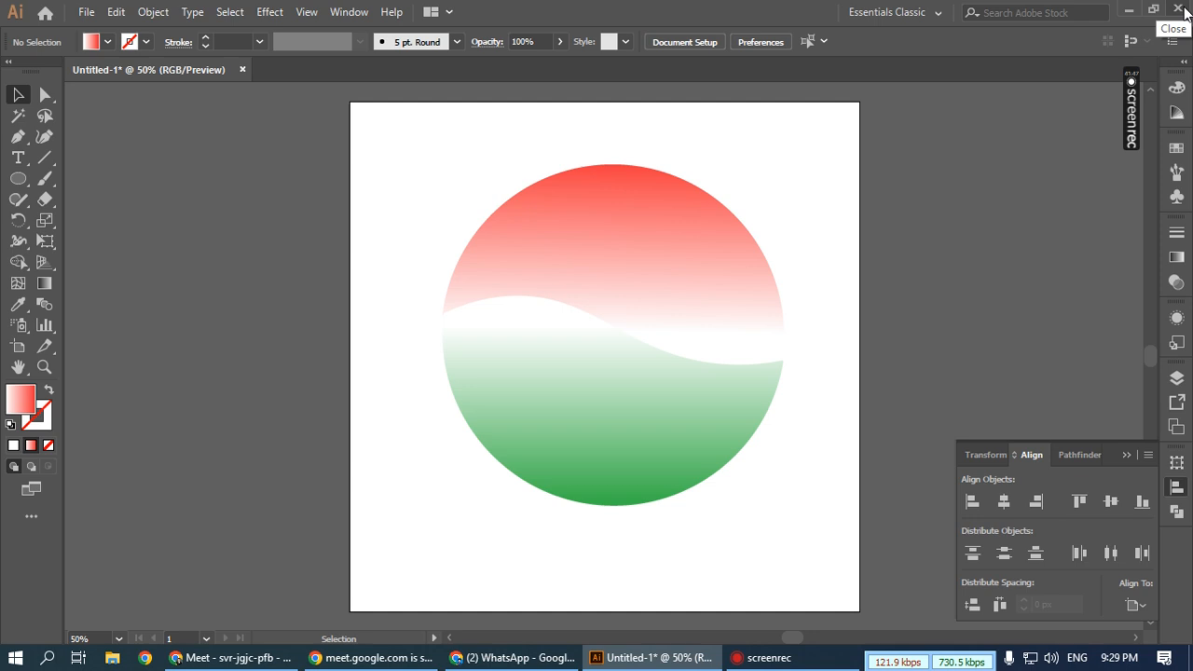
pyautogui.click(1127, 10)
pyautogui.rightClick(345, 183)
pyautogui.click(375, 235)
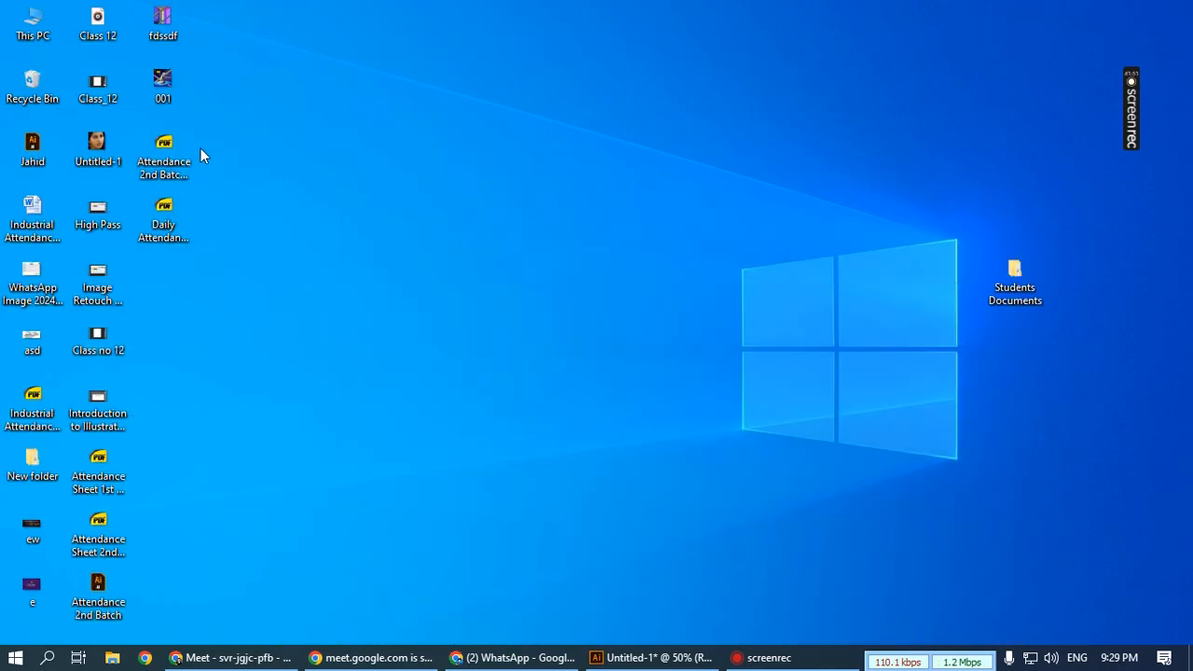
pyautogui.doubleClick(162, 88)
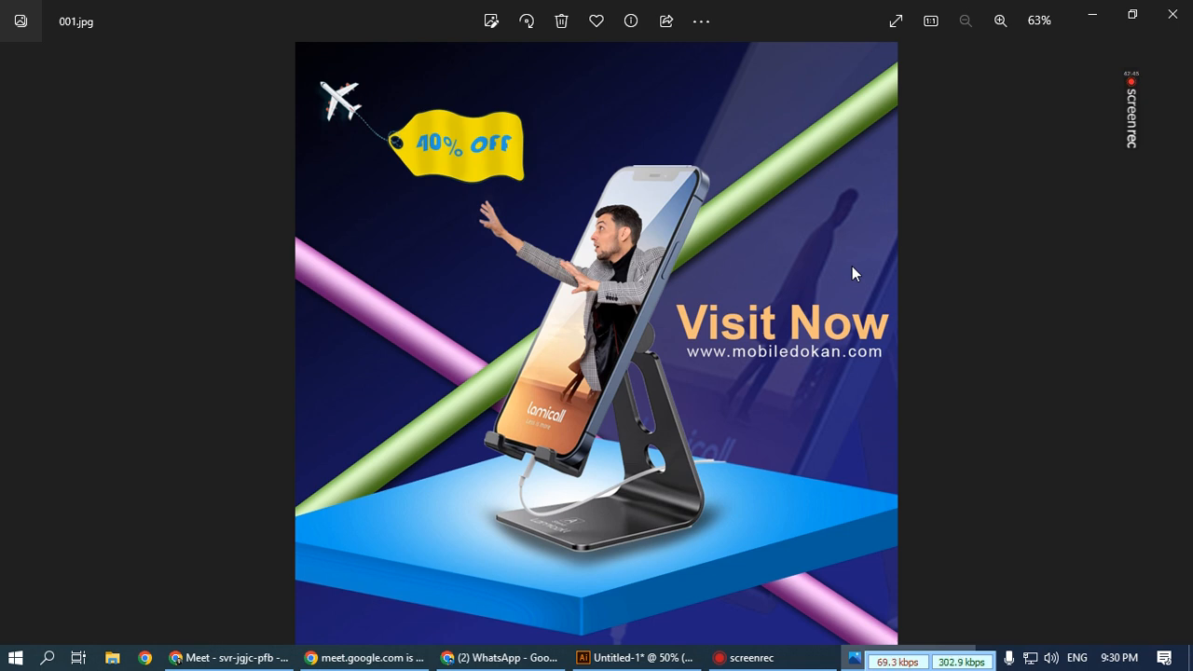
# - Return to Illustrator and quit it without saving the gradient circle document, clearing the clipboard data
pyautogui.click(649, 657)
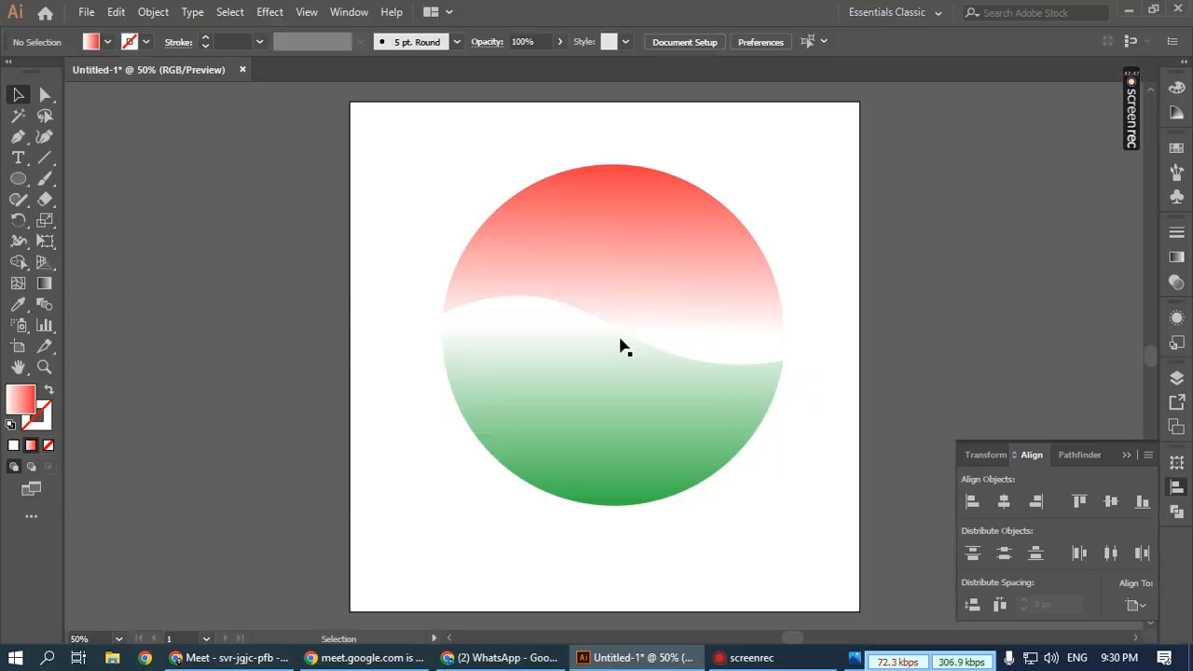
pyautogui.click(1176, 12)
pyautogui.click(675, 358)
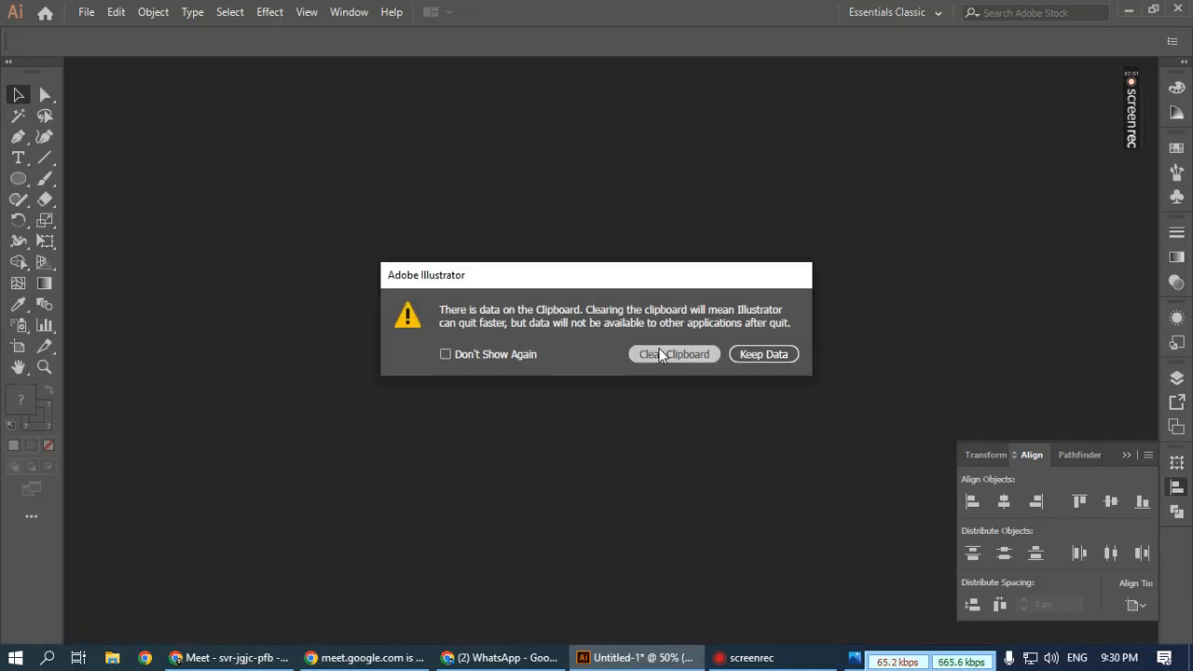
pyautogui.click(662, 351)
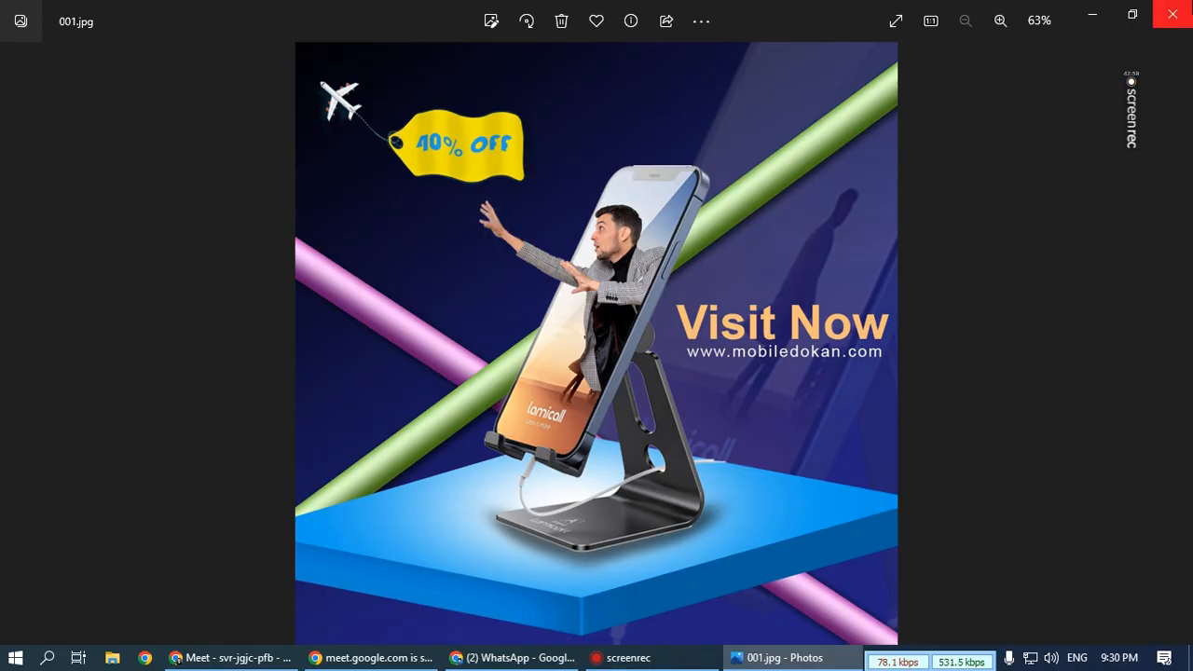
# - Close the 001 image, refresh the desktop, and launch Adobe Photoshop CC 2019
pyautogui.click(1172, 13)
pyautogui.rightClick(533, 225)
pyautogui.click(568, 272)
pyautogui.press('super')
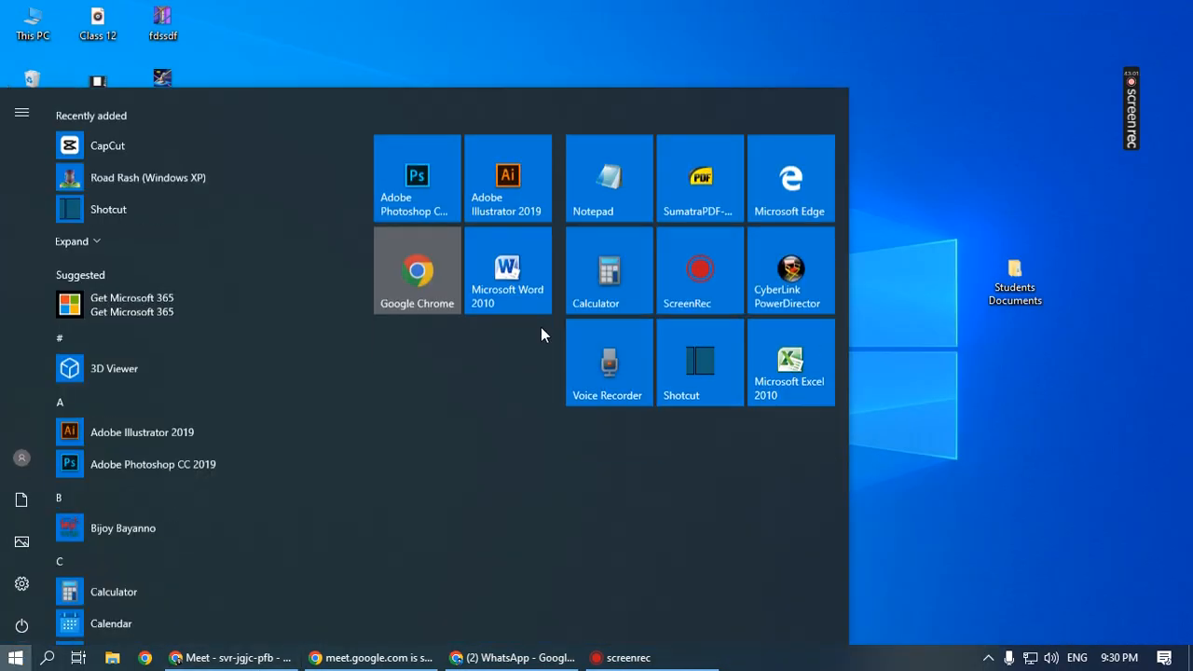
pyautogui.click(431, 203)
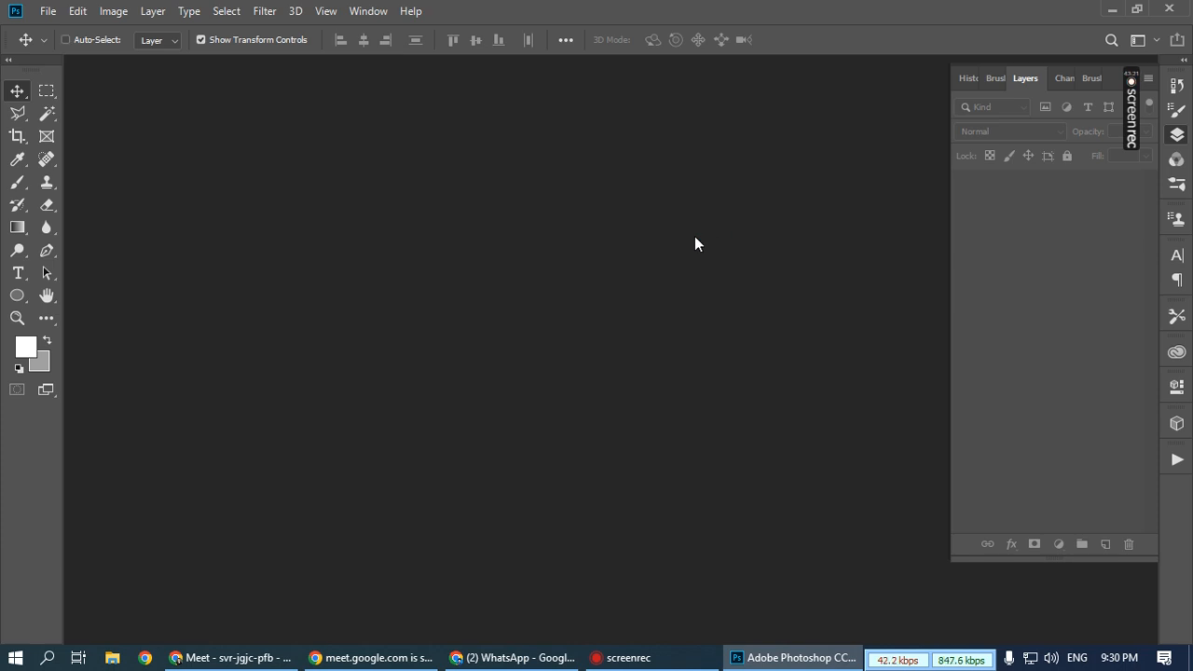
# - Create a new 1000 x 1000 pixel RGB document at 72 pixels/inch with a white background
pyautogui.hotkey('ctrl', 'n')
pyautogui.click(553, 195)
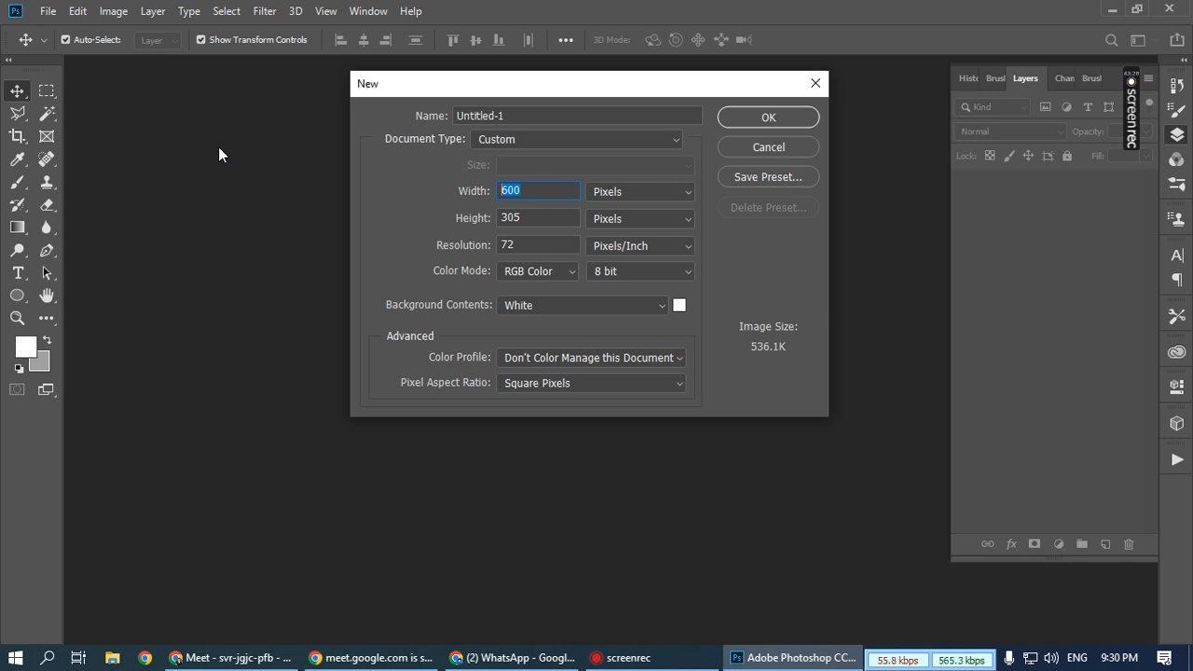
pyautogui.write('1')
pyautogui.write('100')
pyautogui.write('0')
pyautogui.press('Return')
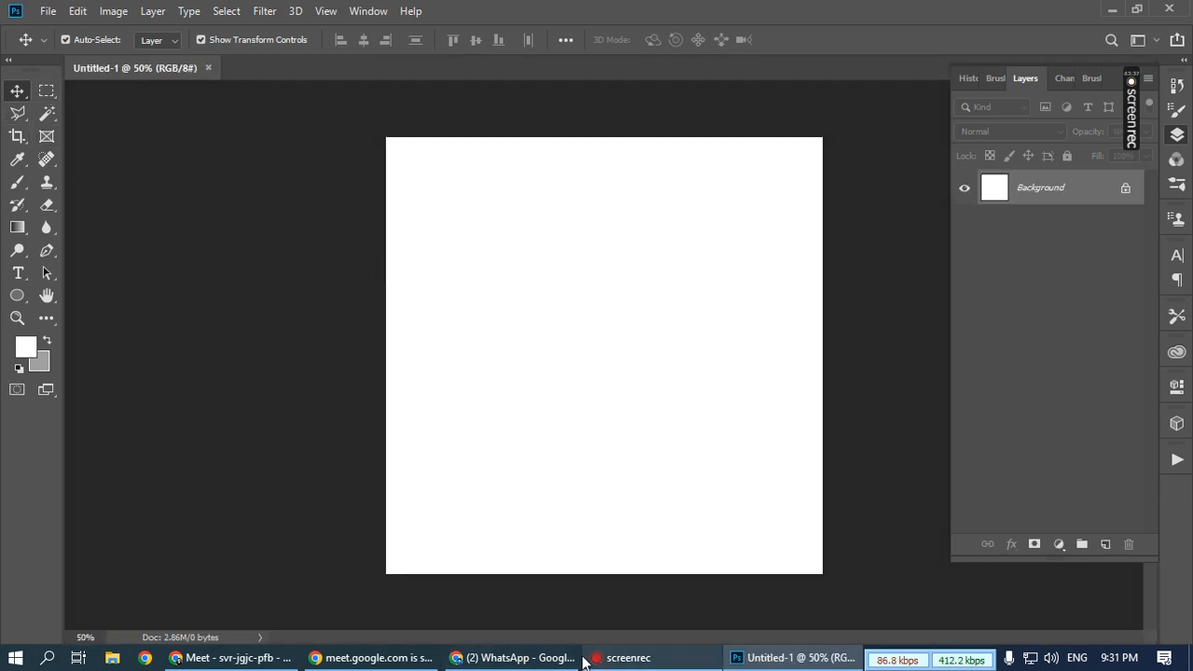
# - Switch to Chrome's Meet window and start a new instant Google Meet meeting in a new tab
pyautogui.click(421, 657)
pyautogui.click(233, 657)
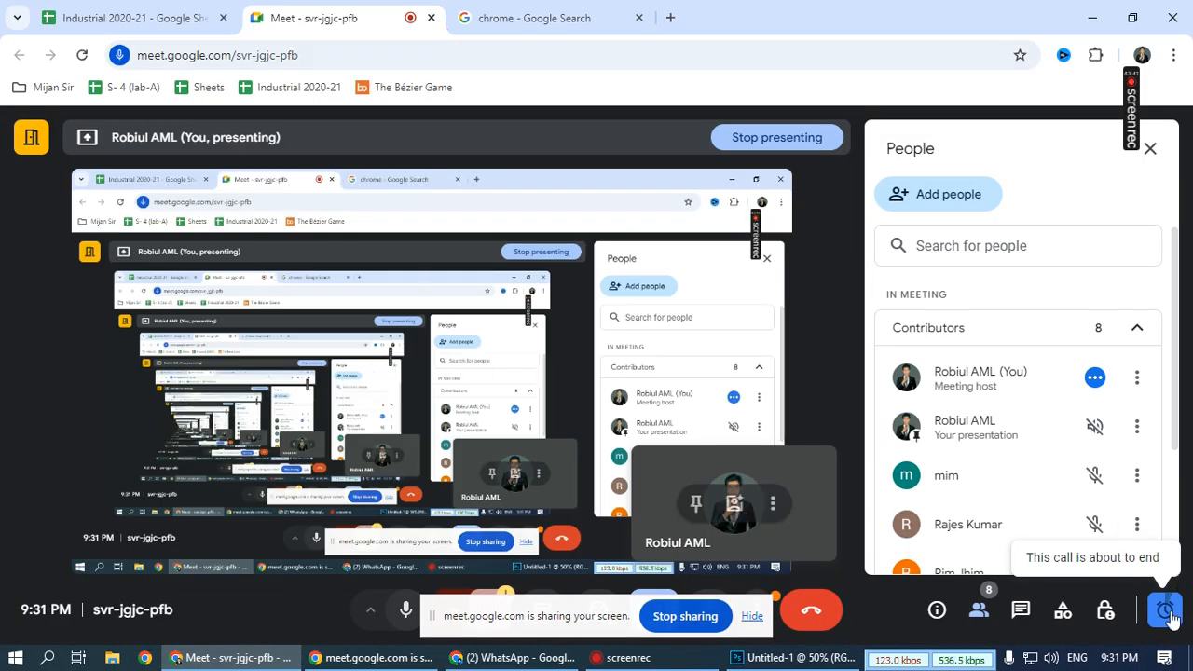
pyautogui.click(670, 17)
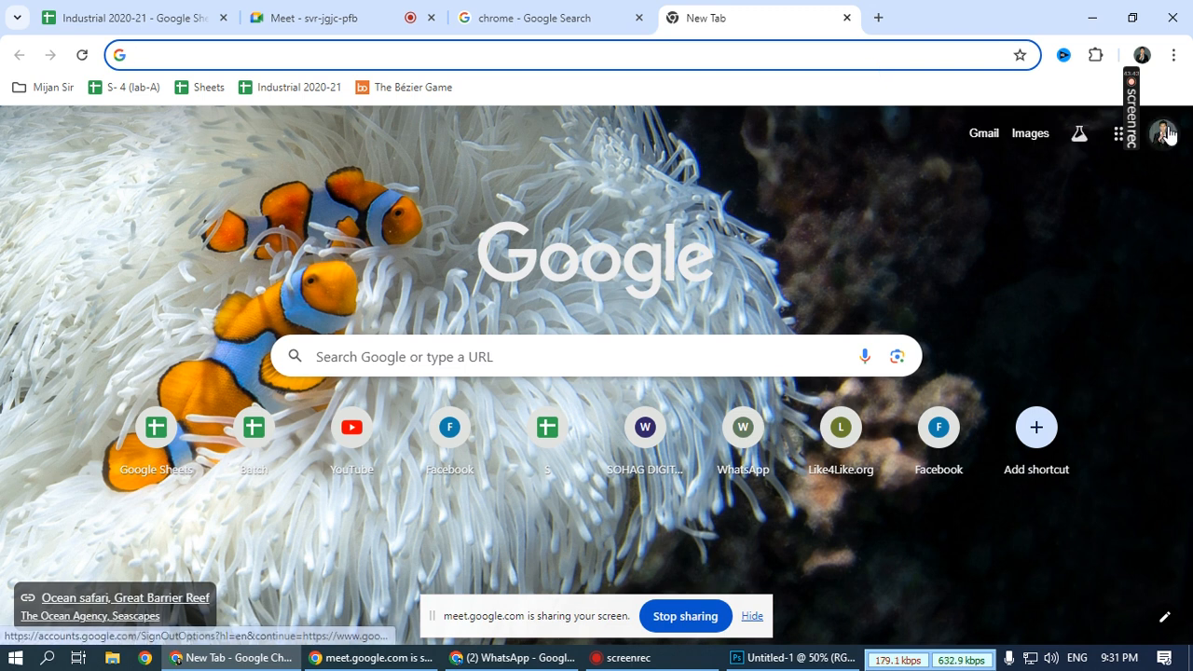
pyautogui.click(1119, 139)
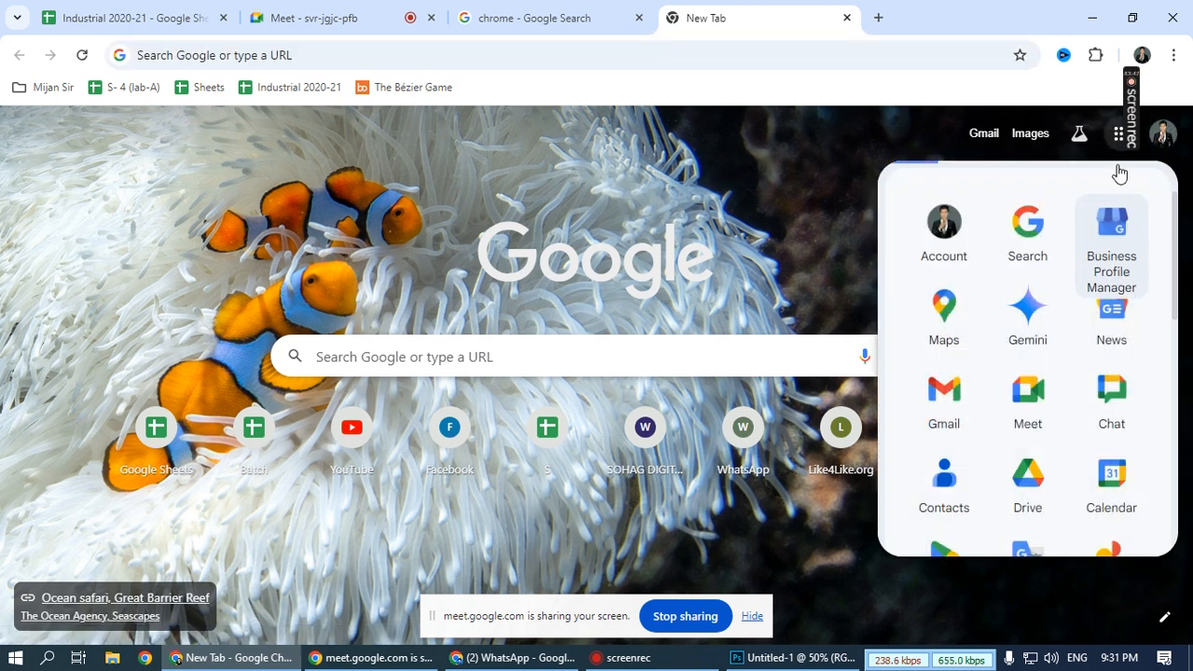
pyautogui.click(1029, 424)
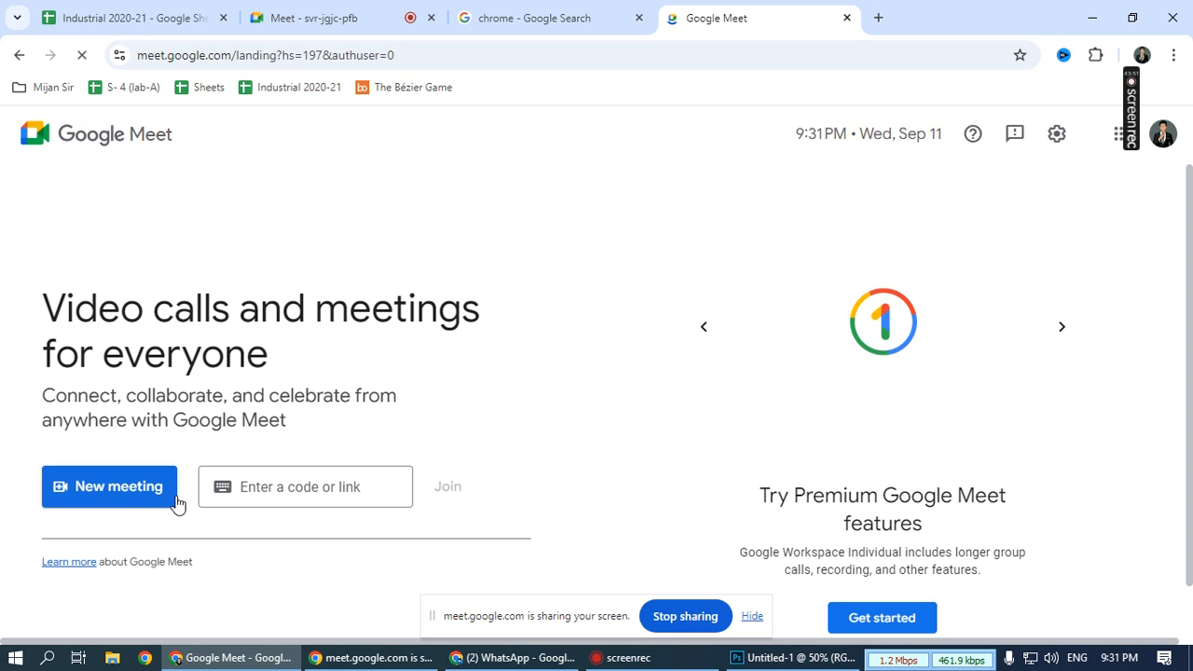
pyautogui.click(176, 498)
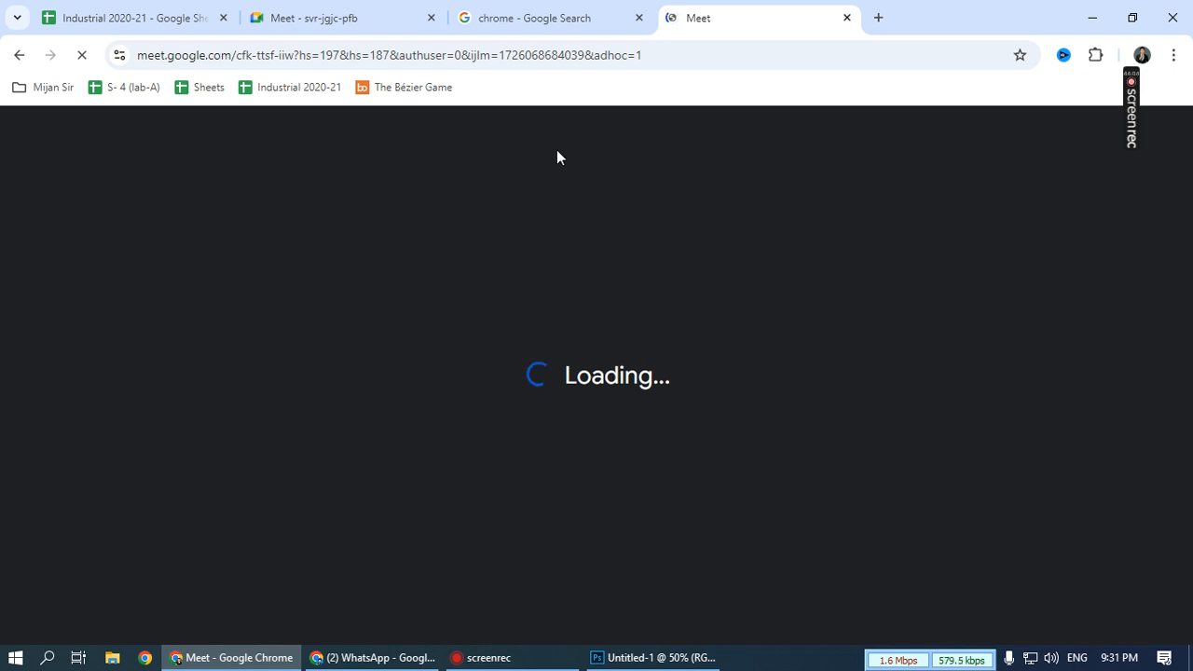
# - Copy the new meeting's address and send it to the E-Learning & Earning Ltd. (Industrial Attachment_ 20-21) WhatsApp group, then minimize WhatsApp
pyautogui.moveTo(374, 667)
pyautogui.hotkey('alt', 'Tab')
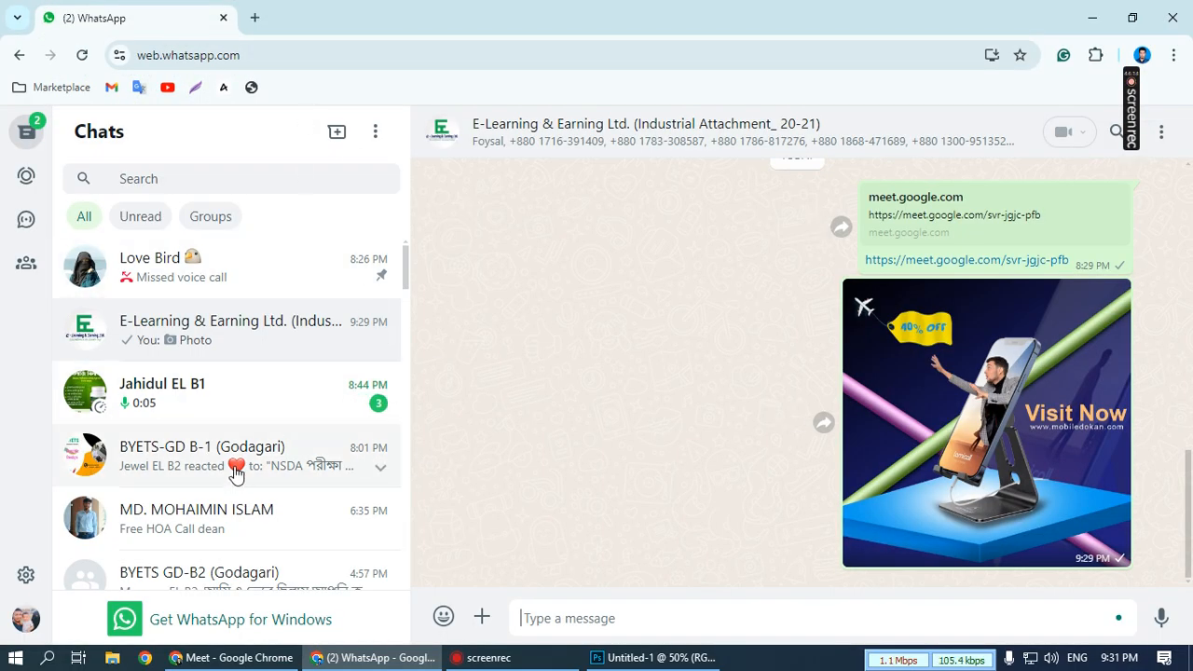
pyautogui.click(1091, 15)
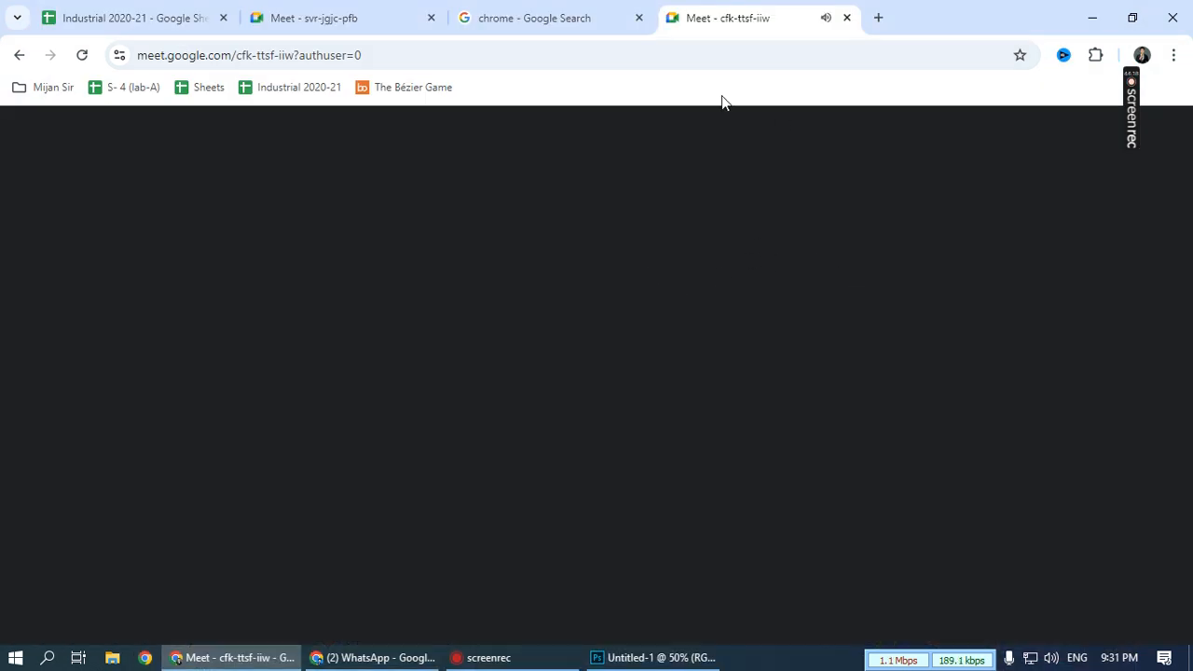
pyautogui.click(386, 56)
pyautogui.hotkey('ctrl', 'c')
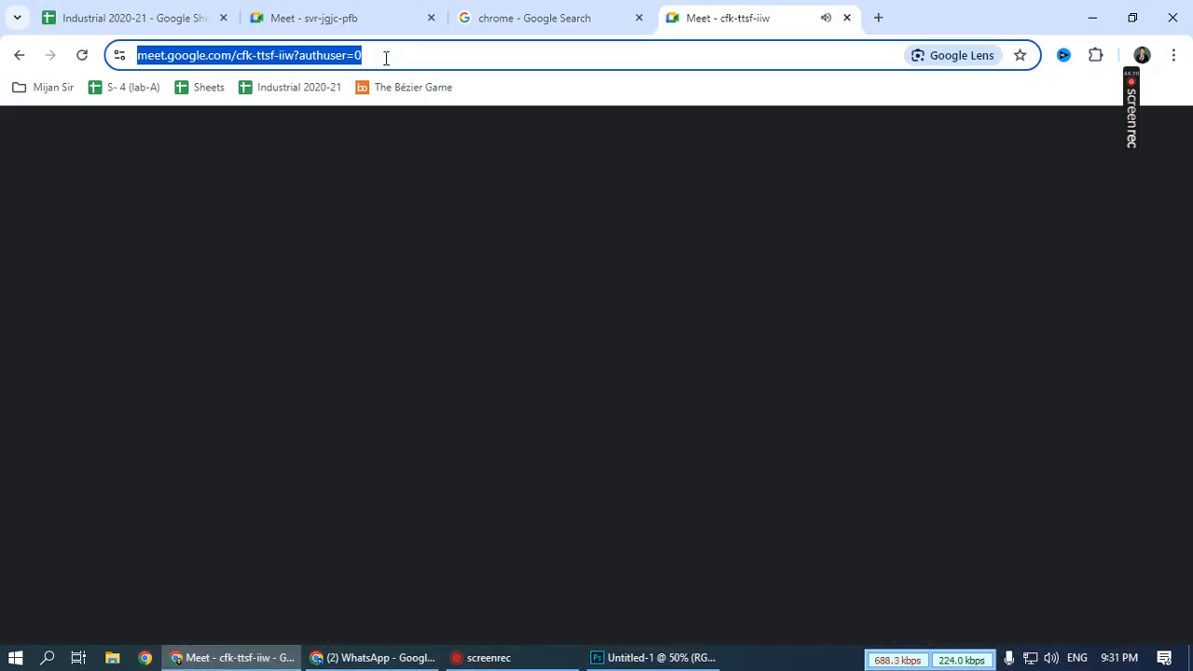
pyautogui.click(382, 658)
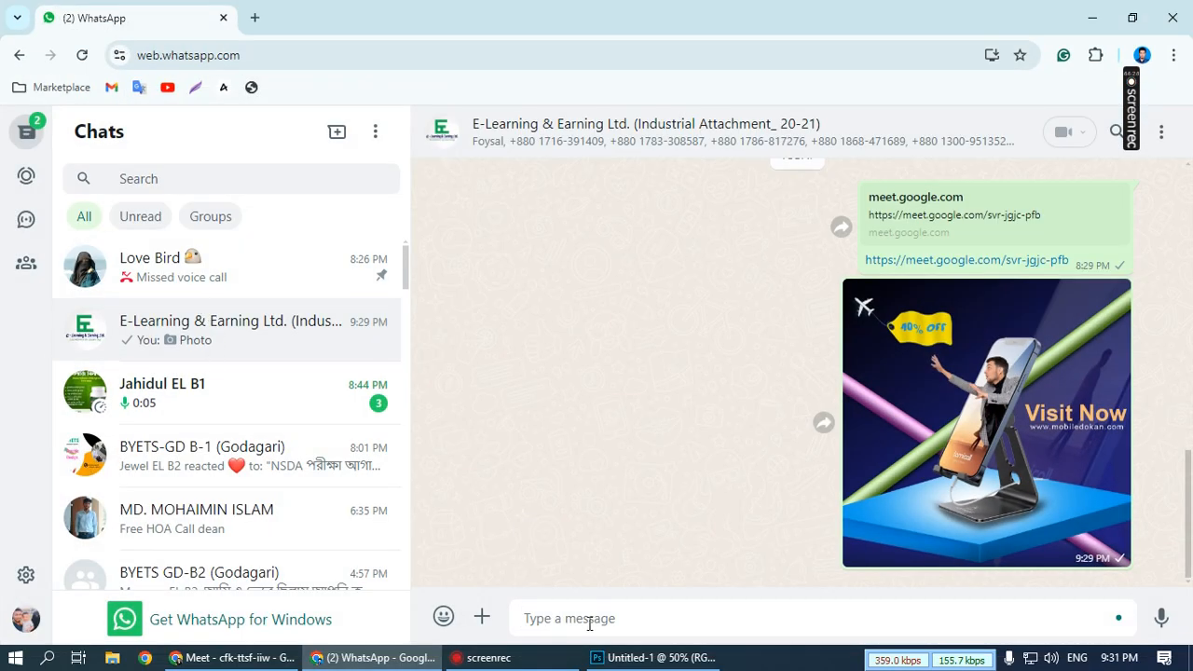
pyautogui.click(589, 619)
pyautogui.hotkey('ctrl', 'v')
pyautogui.press('Return')
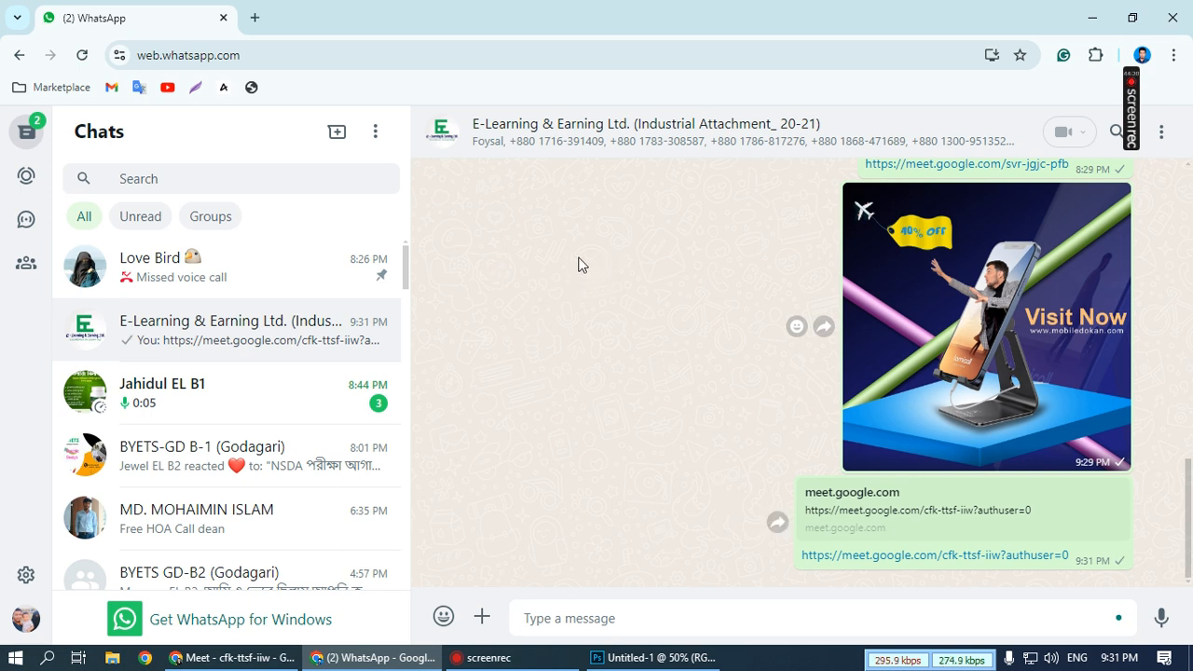
pyautogui.click(1092, 18)
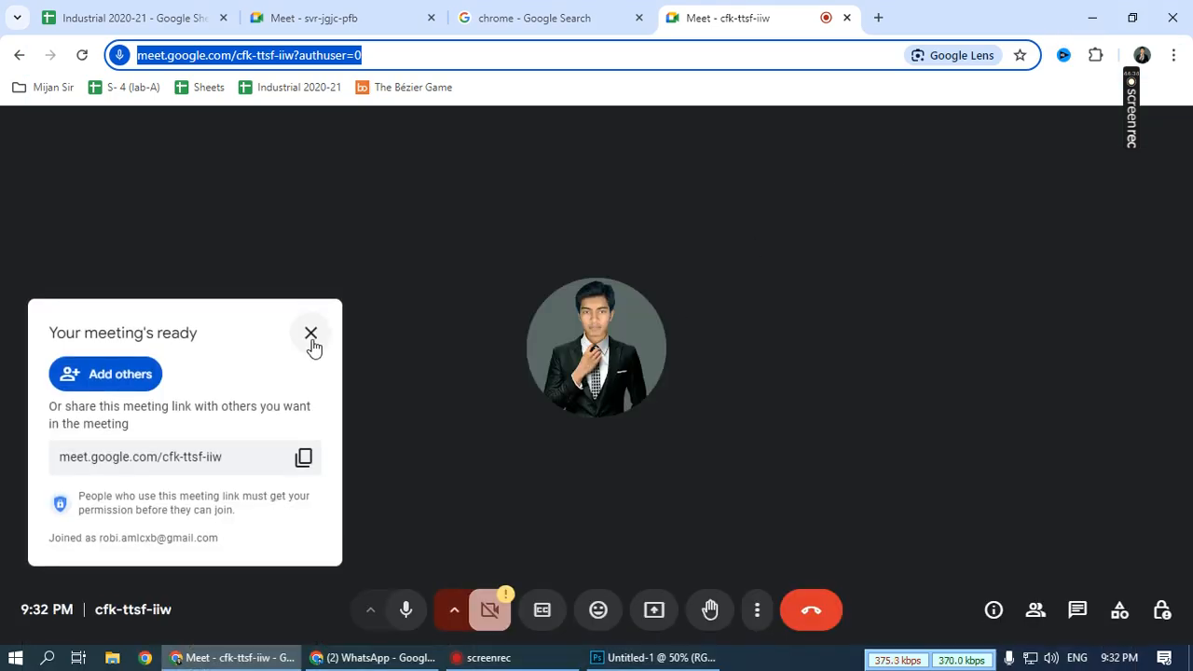
# - Copy the link from the meeting-ready card, dismiss the card, and admit the waiting participant
pyautogui.click(303, 457)
pyautogui.click(307, 346)
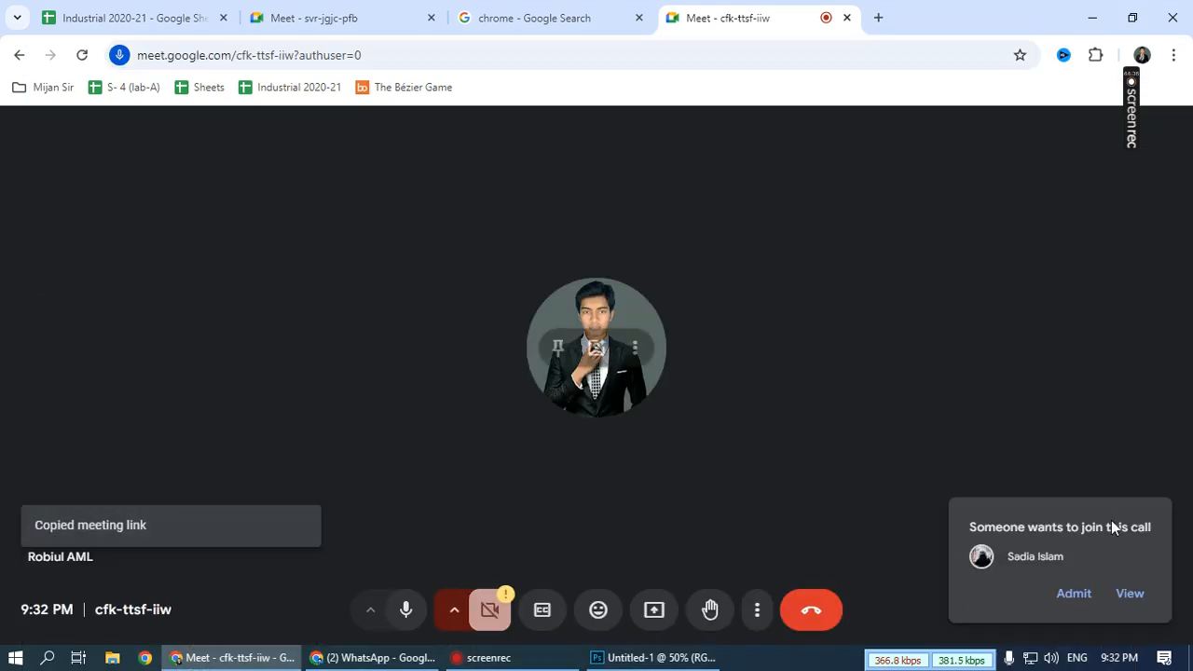
pyautogui.click(1089, 548)
# - Set the meeting access type to Open in the host controls and close them
pyautogui.click(1161, 609)
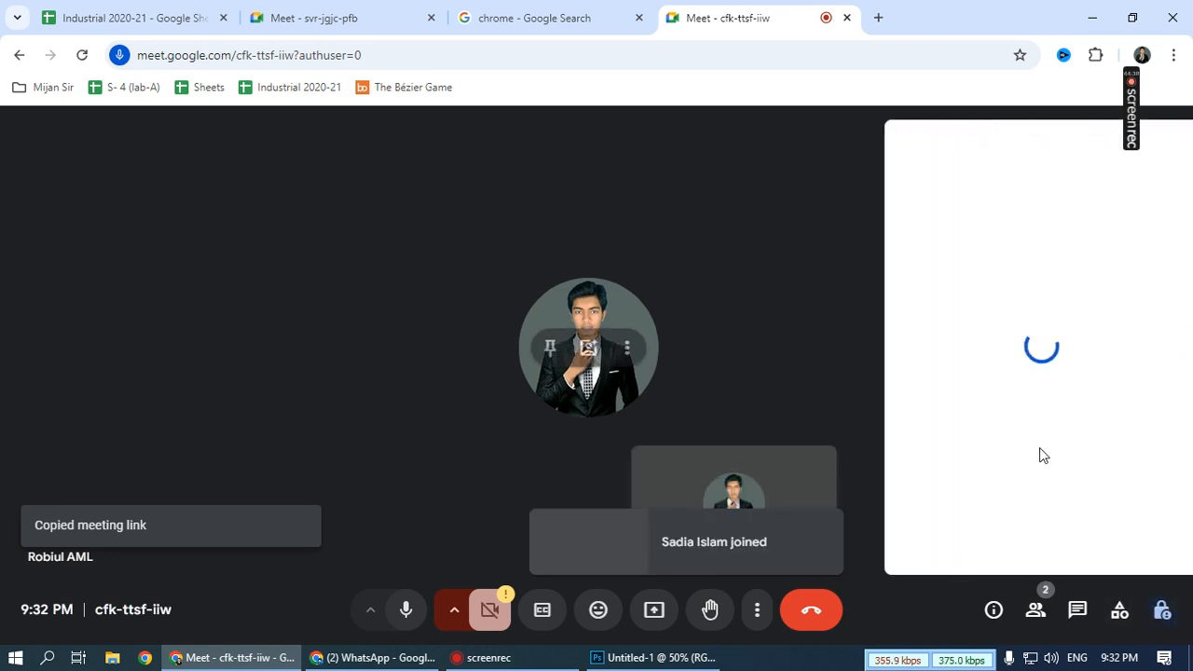
pyautogui.scroll(-2, 976, 487)
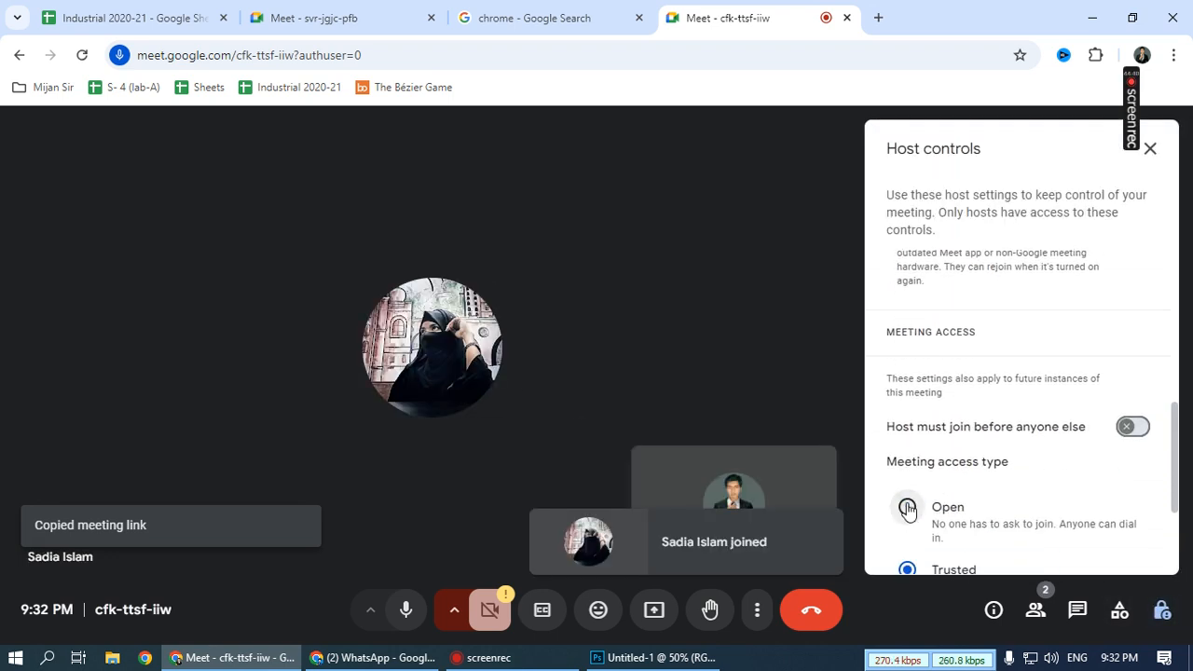
pyautogui.click(907, 507)
pyautogui.click(1150, 150)
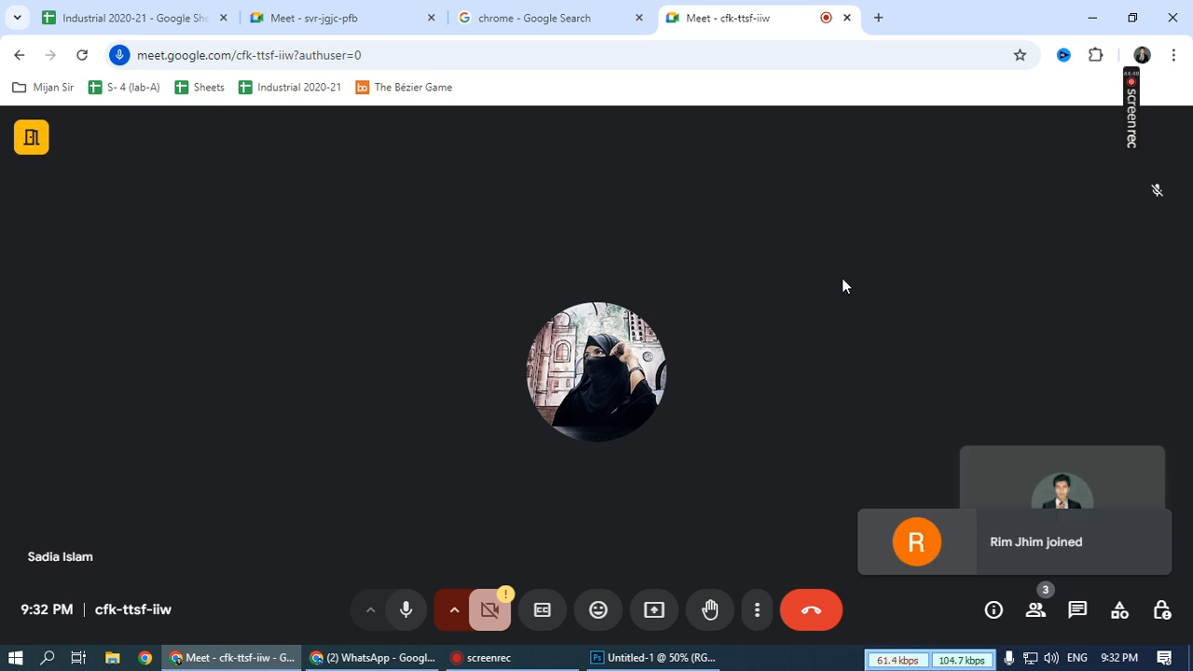
# - Close the chrome search tab and the old svr-jgjc-pfb Meet tab, then minimize Chrome to return to Photoshop
pyautogui.click(527, 14)
pyautogui.click(639, 18)
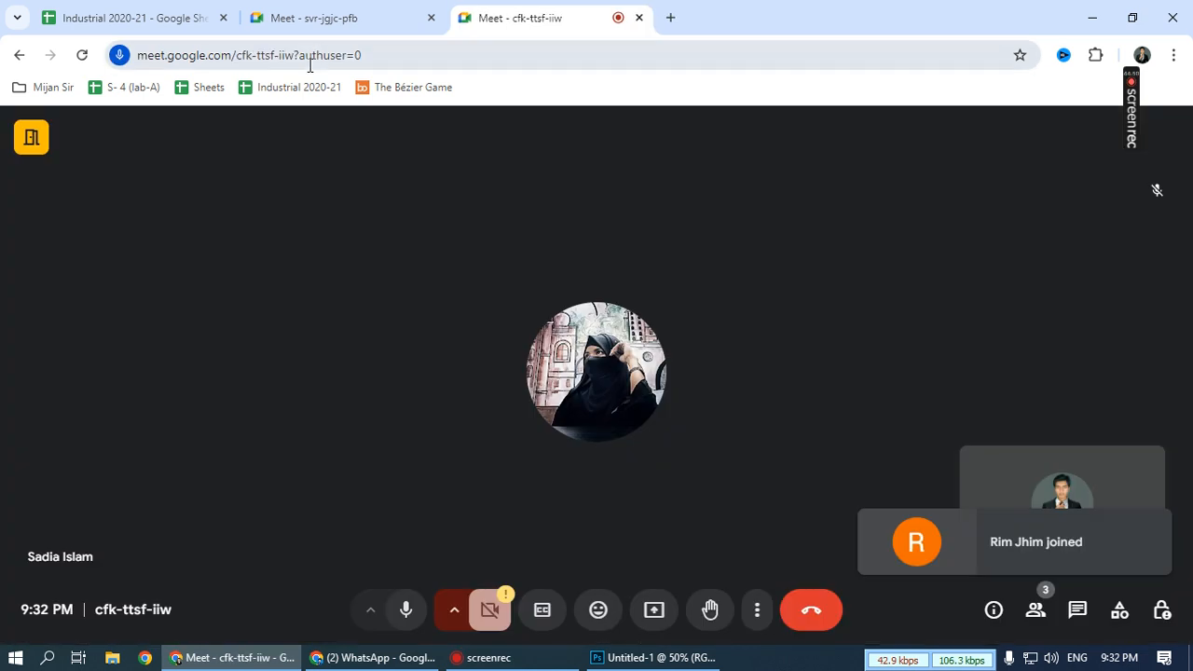
pyautogui.click(364, 14)
pyautogui.click(430, 17)
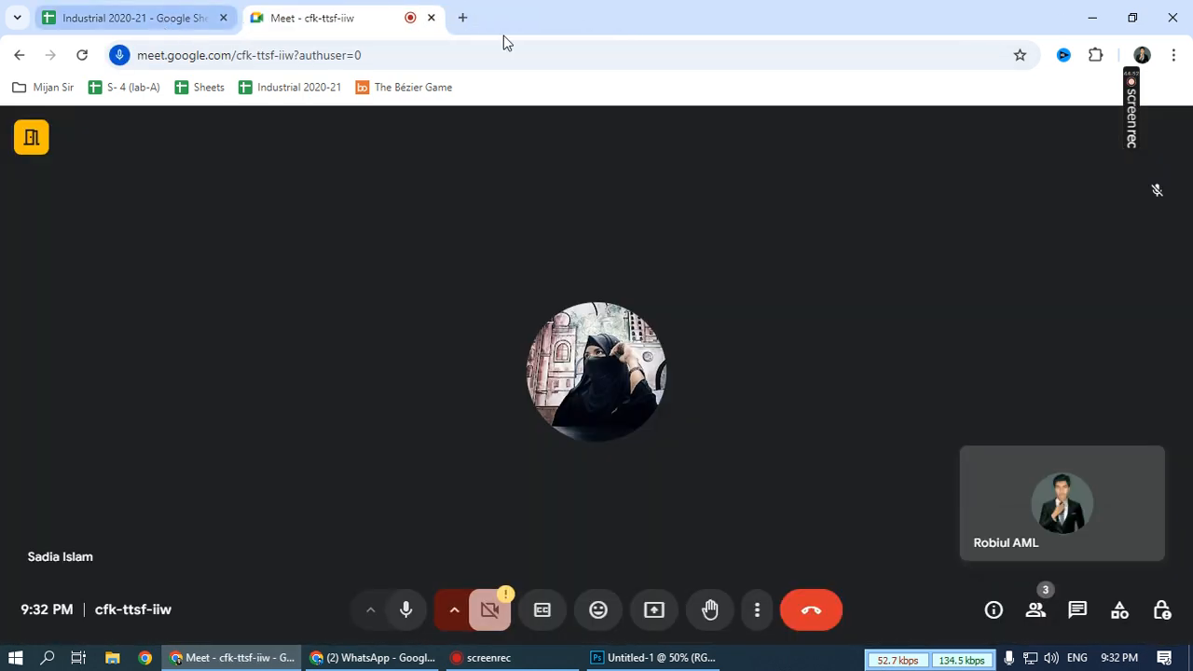
pyautogui.click(1091, 18)
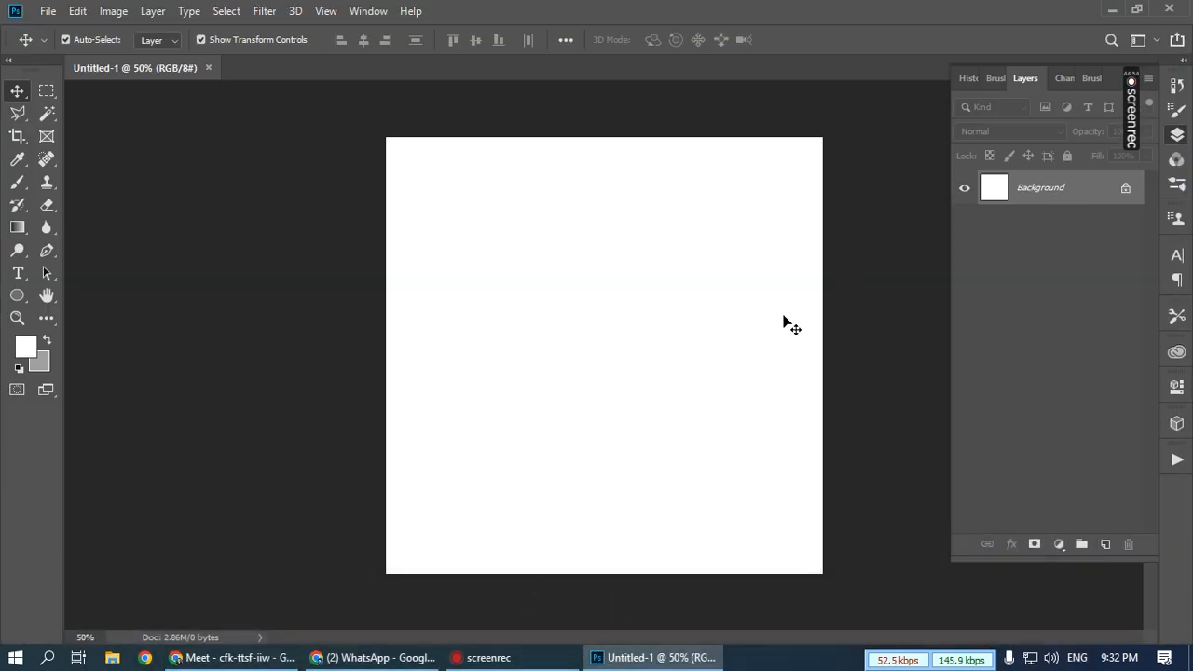
# - Open Task Manager to check the CPU and memory use of the running apps, then close it
pyautogui.rightClick(790, 657)
pyautogui.click(828, 586)
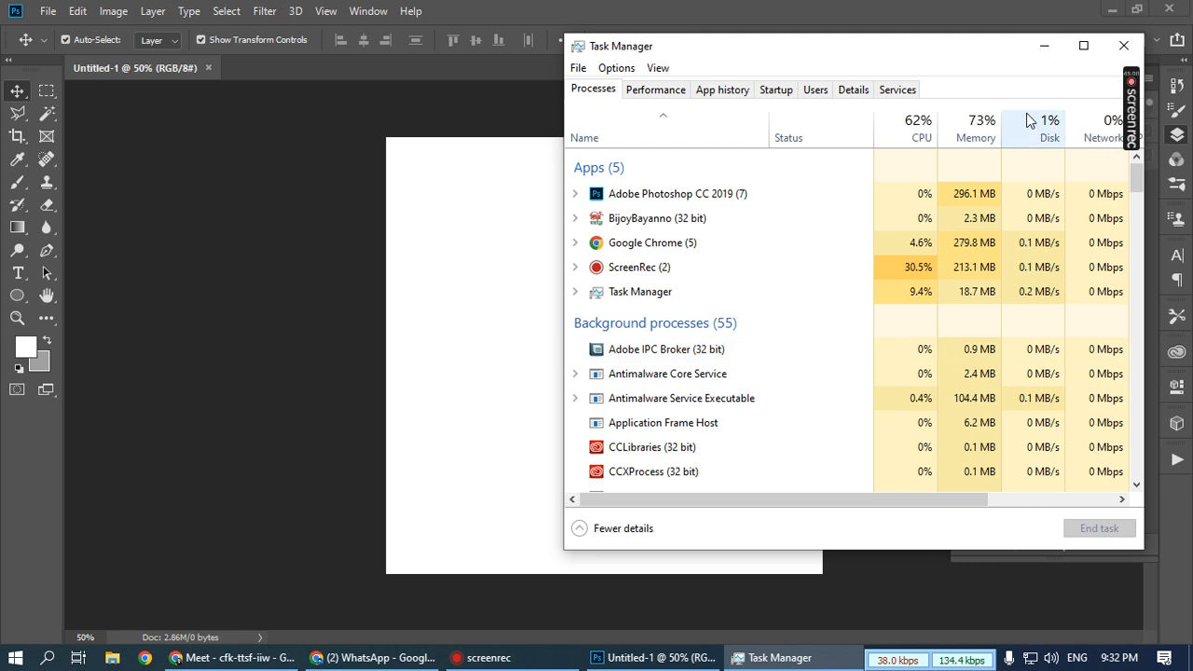
pyautogui.moveTo(968, 49); pyautogui.dragTo(825, 67)
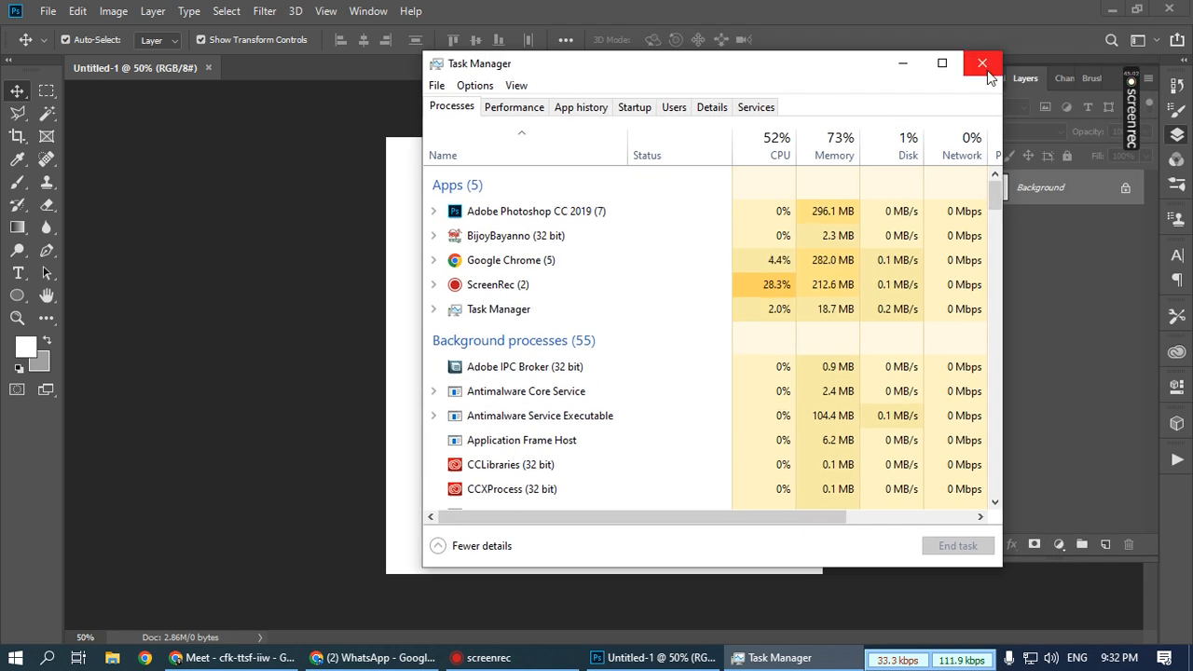
pyautogui.click(986, 69)
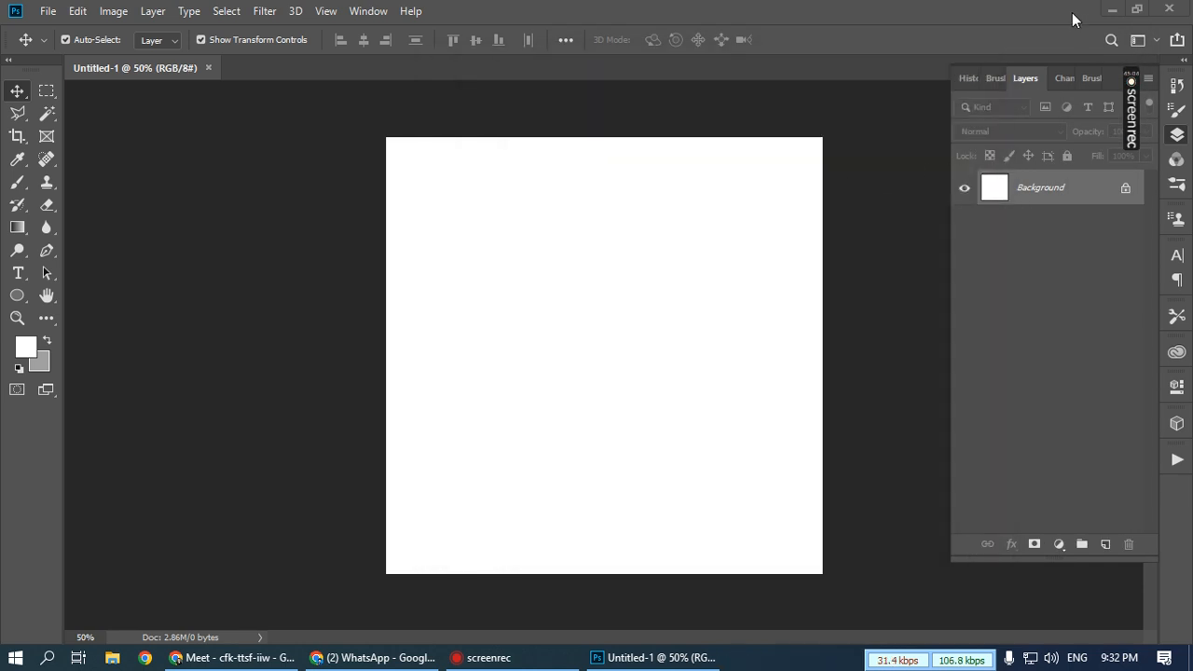
# - Minimize Photoshop, close WhatsApp Web after opening its unread chat, and bring up the ScreenRec window
pyautogui.click(1113, 9)
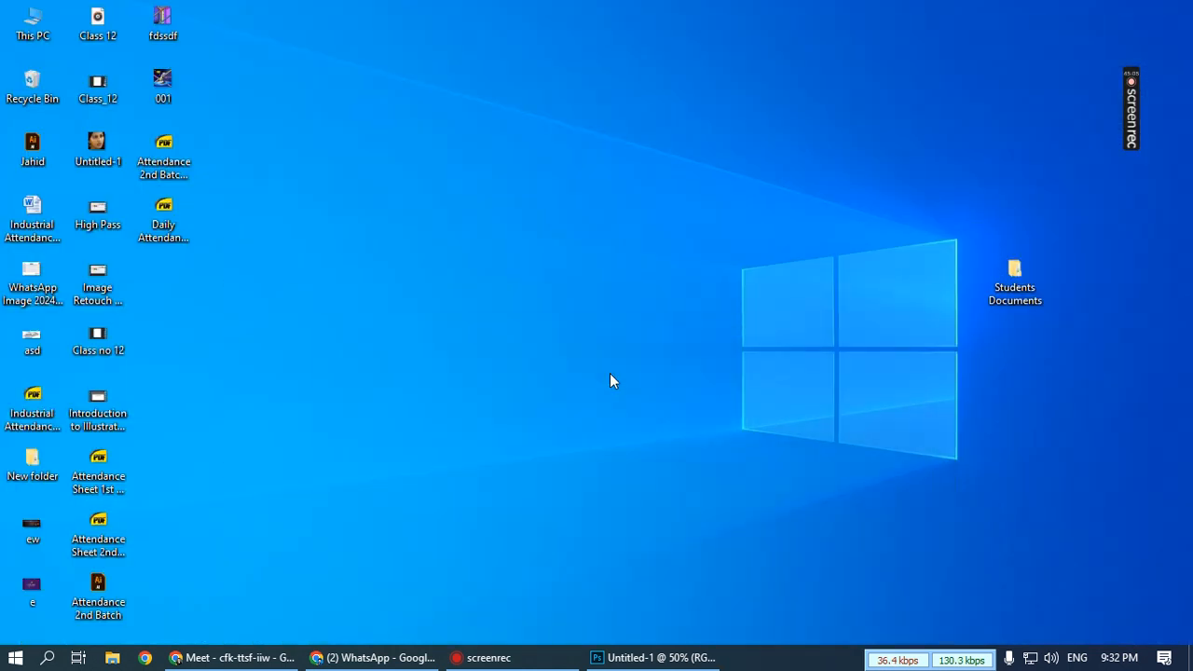
pyautogui.click(378, 658)
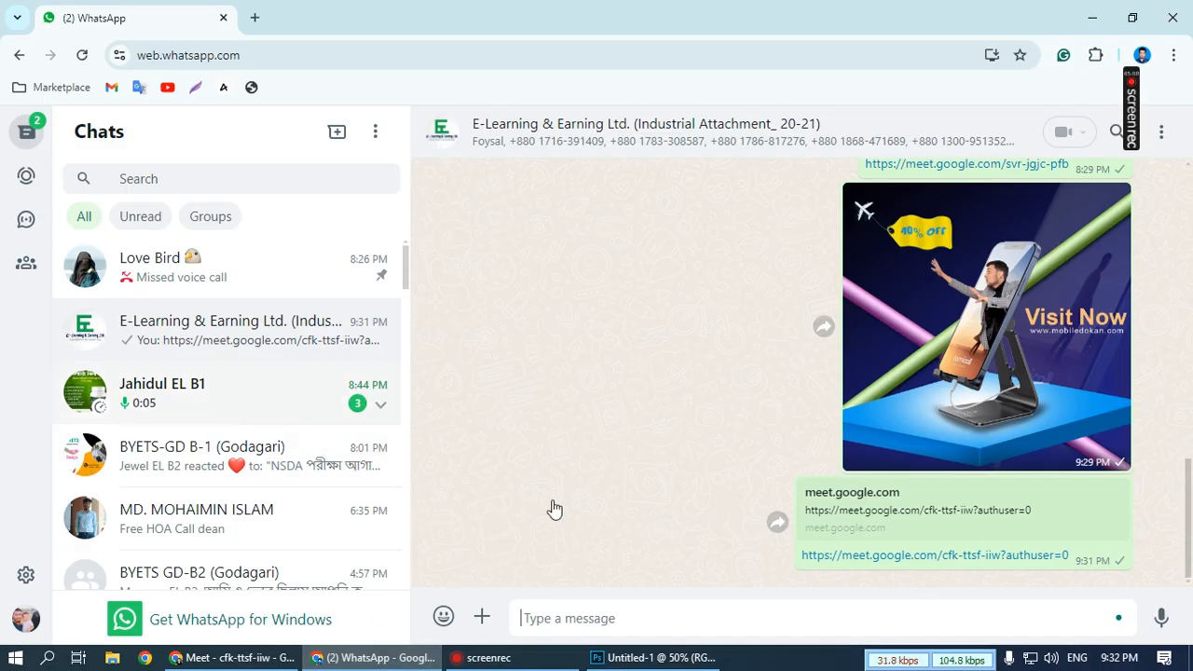
pyautogui.click(271, 394)
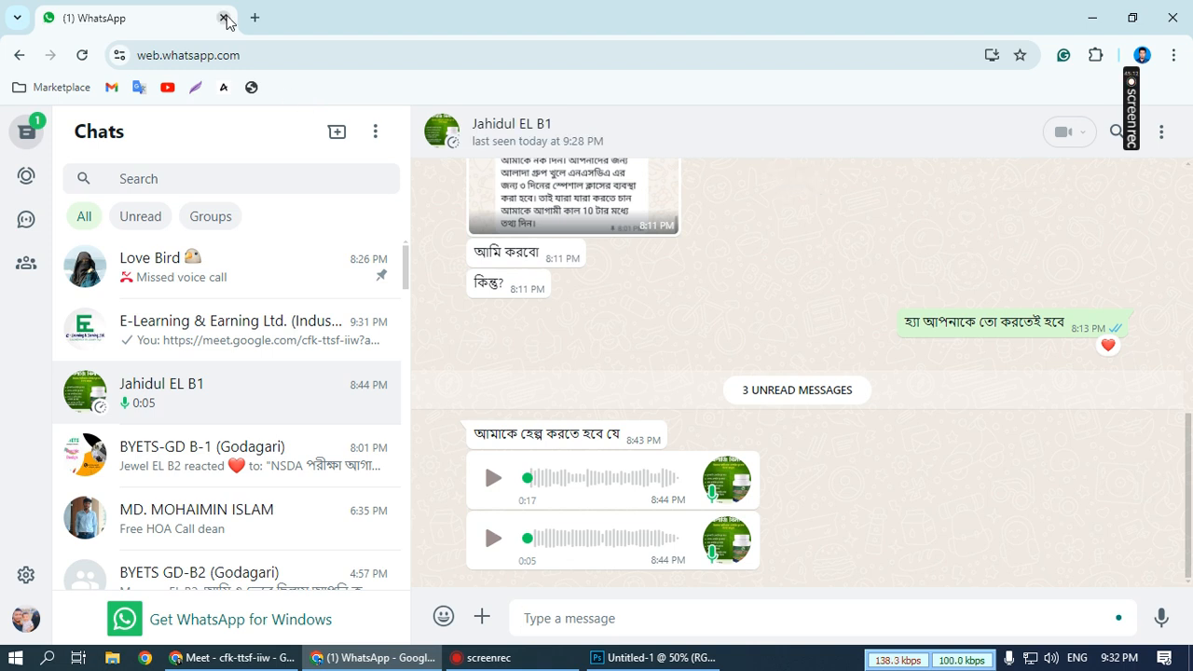
pyautogui.hotkey('ctrl', 'w')
pyautogui.click(361, 660)
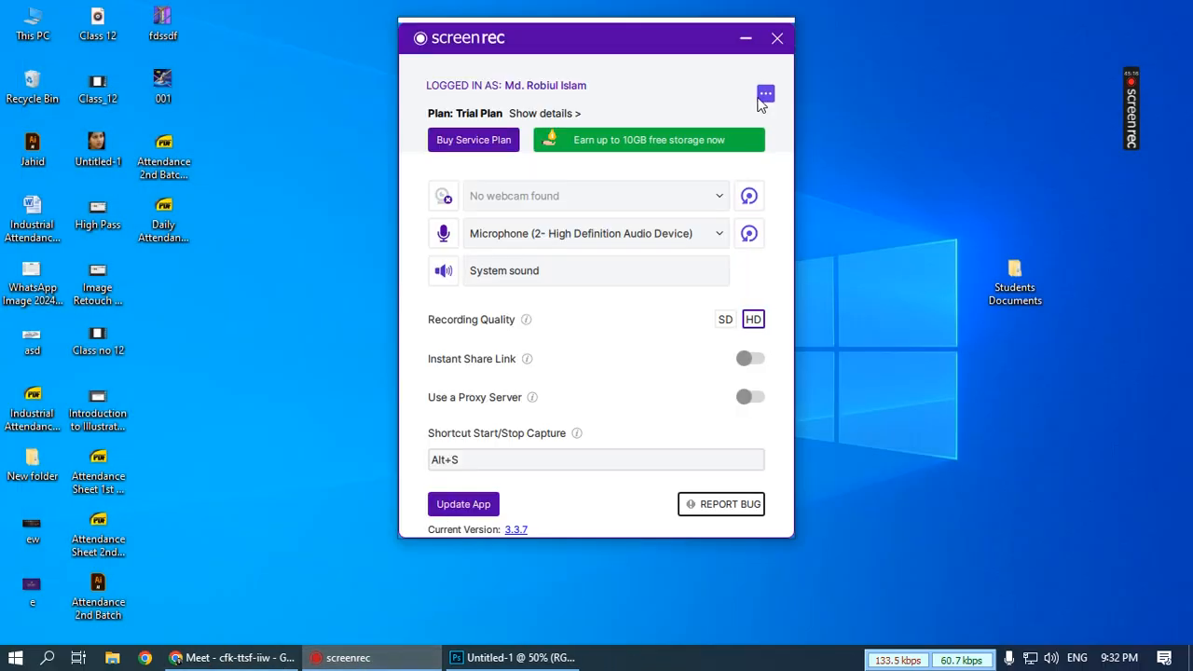